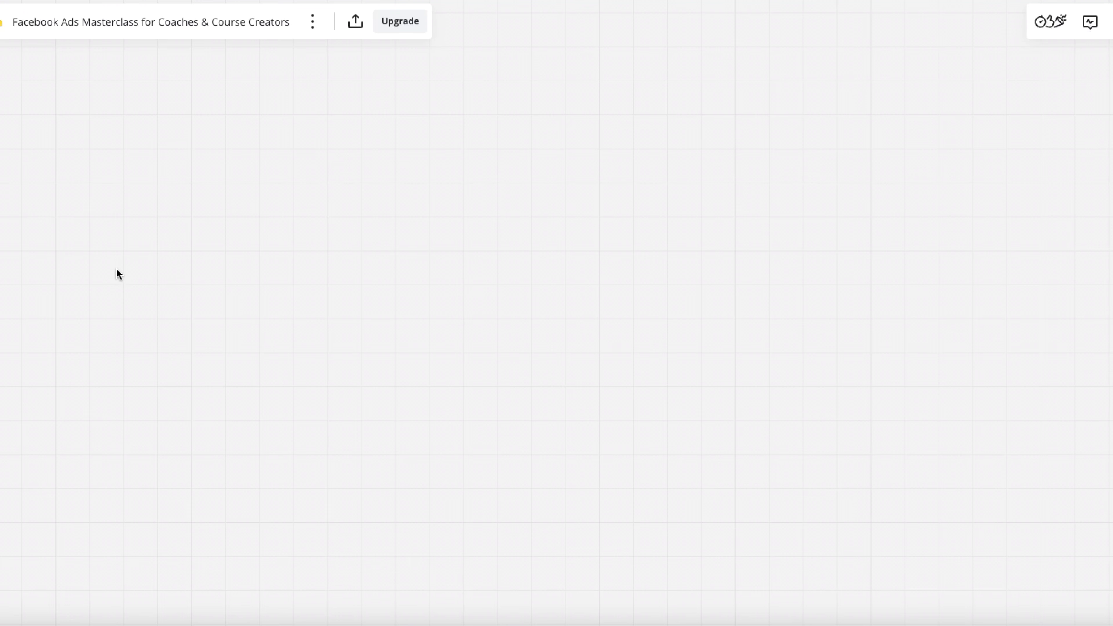
# Handwrite "BP/BM" on the whiteboard with the pen, with a downward arrow leading to "AC" below it, and add a freehand mark beside "BP/BM"
pyautogui.press('p')
pyautogui.moveTo(169, 117); pyautogui.dragTo(173, 165)
pyautogui.moveTo(172, 126)
pyautogui.mouseDown()
pyautogui.moveTo(197, 131)
pyautogui.moveTo(175, 165)
pyautogui.moveTo(216, 135)
pyautogui.moveTo(215, 151)
pyautogui.moveTo(268, 122)
pyautogui.moveTo(269, 163)
pyautogui.mouseUp()
pyautogui.moveTo(268, 139)
pyautogui.mouseDown()
pyautogui.moveTo(279, 135)
pyautogui.moveTo(291, 159)
pyautogui.moveTo(257, 165)
pyautogui.moveTo(317, 143)
pyautogui.moveTo(346, 156)
pyautogui.mouseUp()
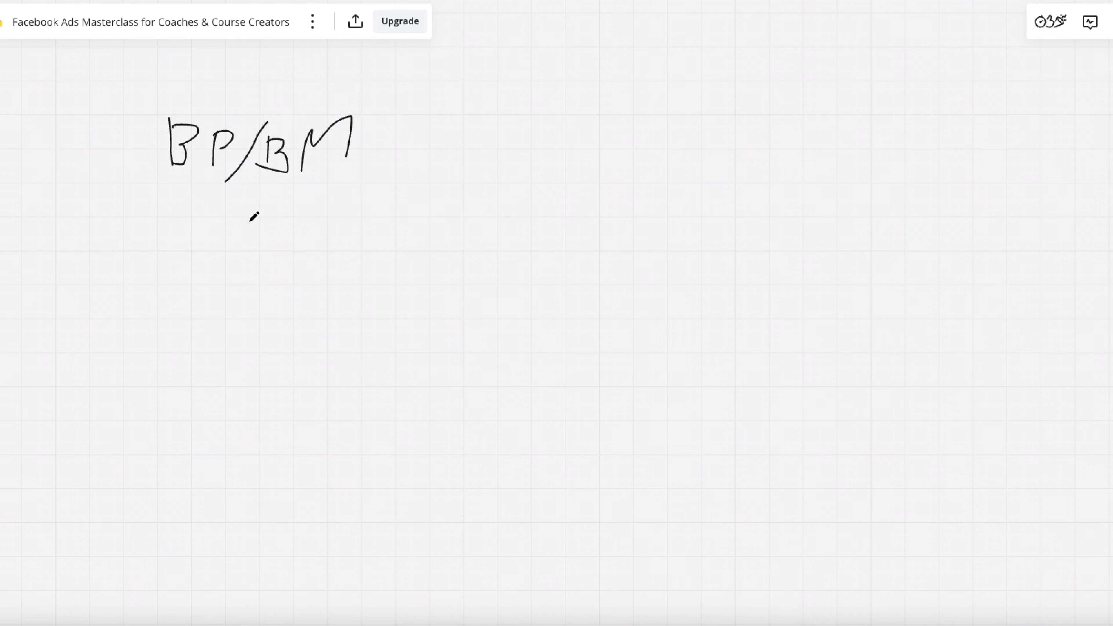
pyautogui.moveTo(245, 193)
pyautogui.mouseDown()
pyautogui.moveTo(242, 222)
pyautogui.moveTo(251, 210)
pyautogui.mouseUp()
pyautogui.moveTo(177, 281)
pyautogui.mouseDown()
pyautogui.moveTo(210, 281)
pyautogui.moveTo(220, 266)
pyautogui.moveTo(256, 271)
pyautogui.mouseUp()
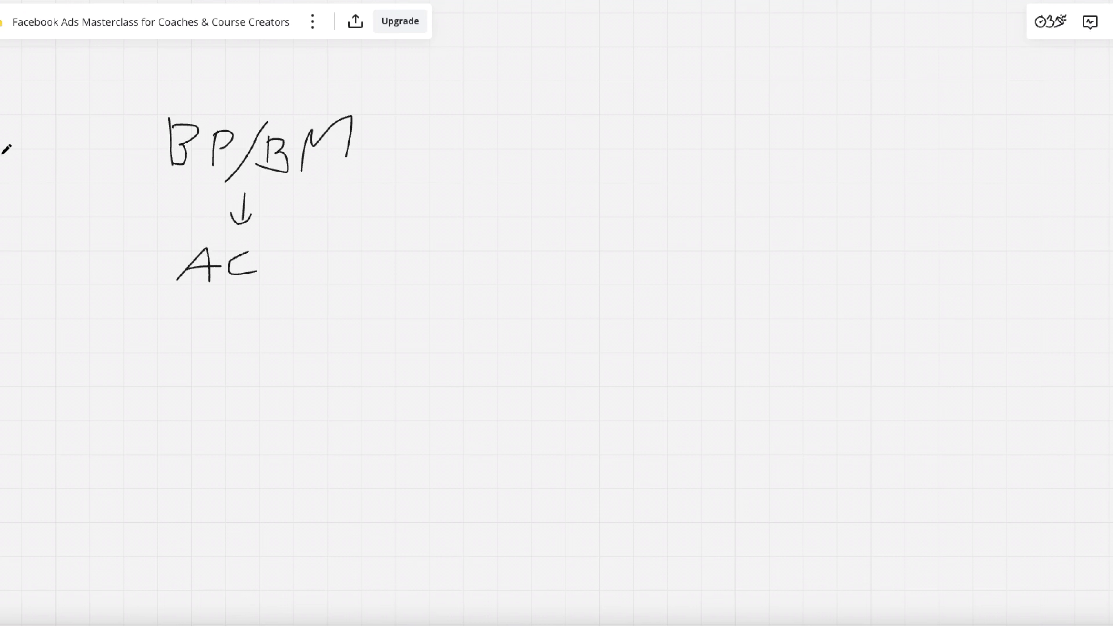
pyautogui.moveTo(26, 142)
pyautogui.mouseDown()
pyautogui.moveTo(28, 180)
pyautogui.moveTo(66, 125)
pyautogui.moveTo(68, 171)
pyautogui.moveTo(136, 156)
pyautogui.moveTo(118, 166)
pyautogui.mouseUp()
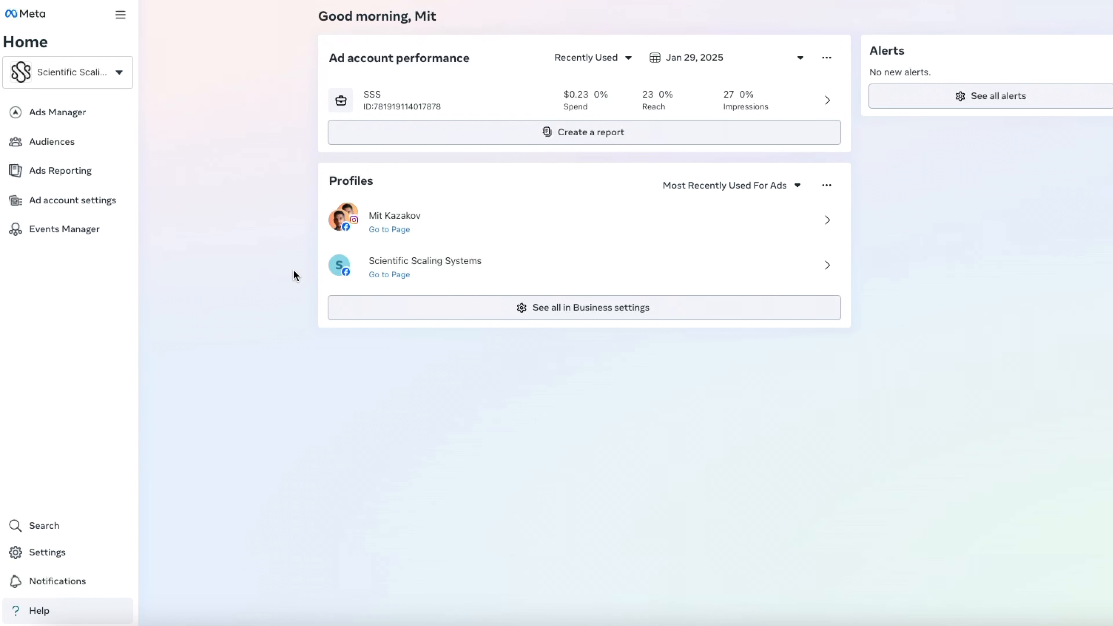
# Examine the name and business email fields of the form for creating a business portfolio, closing it without creating one
pyautogui.click(118, 73)
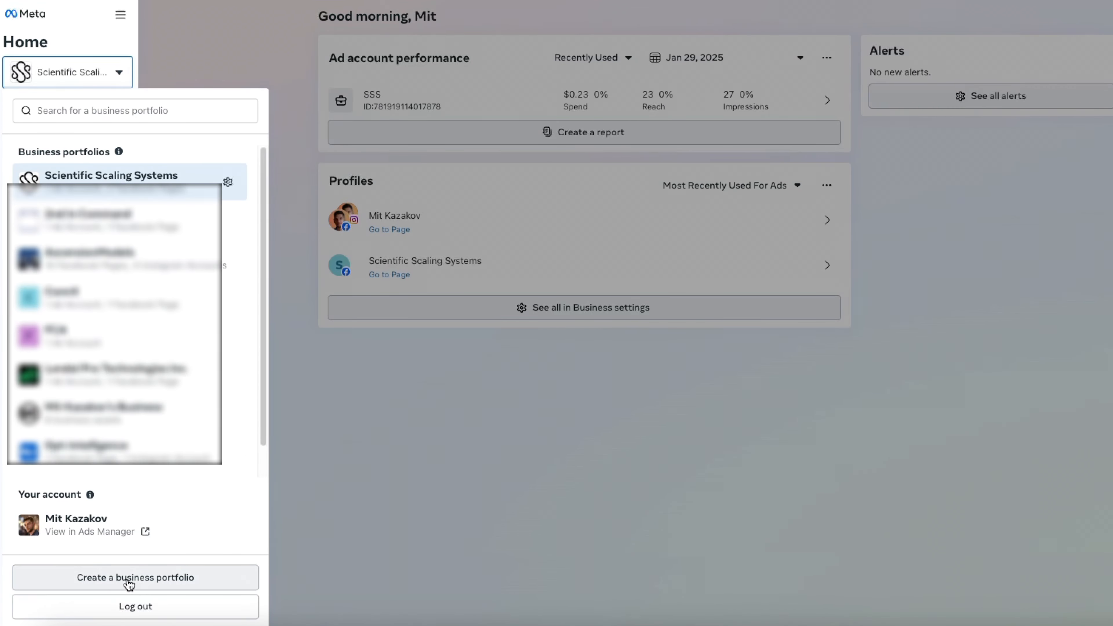
pyautogui.click(151, 578)
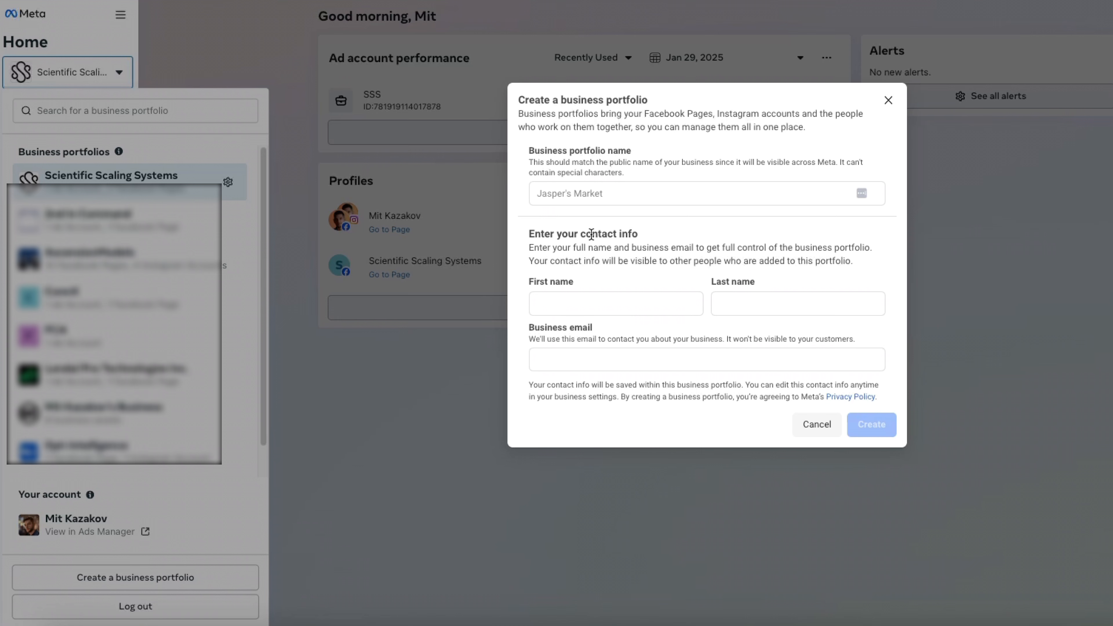
pyautogui.click(589, 195)
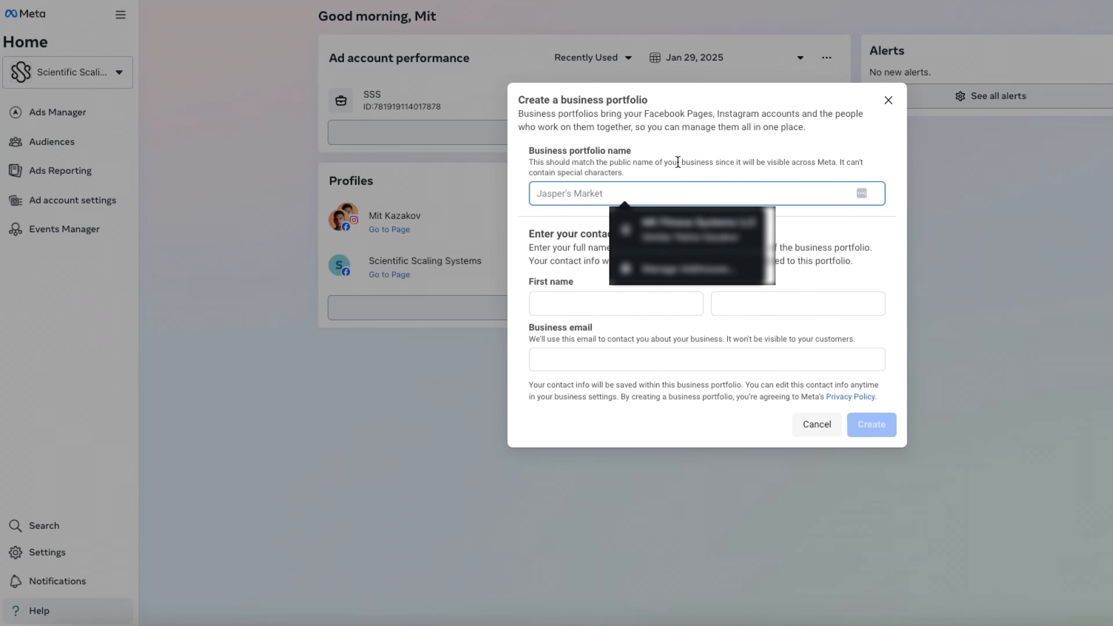
pyautogui.click(566, 353)
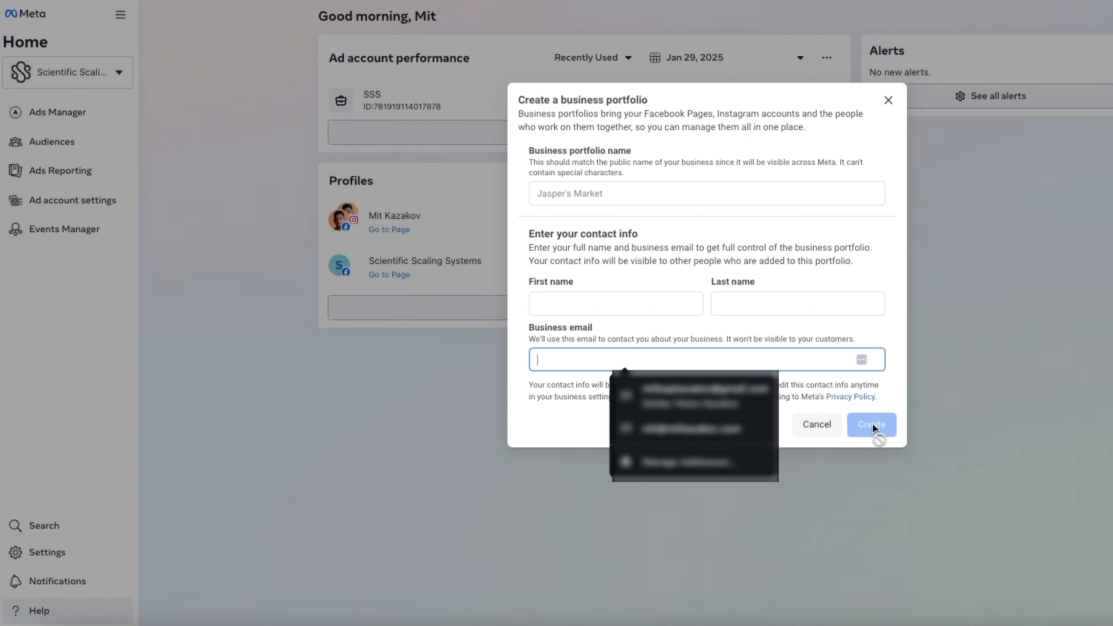
pyautogui.click(888, 100)
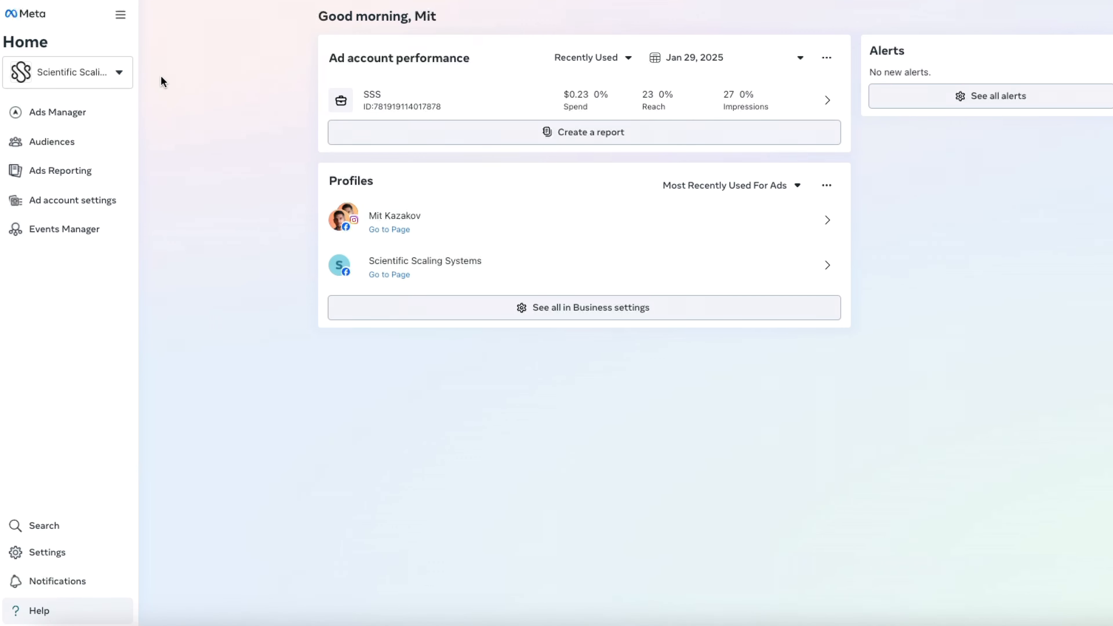
# Open the settings of the Scientific Scaling Systems business portfolio and show its ad accounts
pyautogui.click(116, 70)
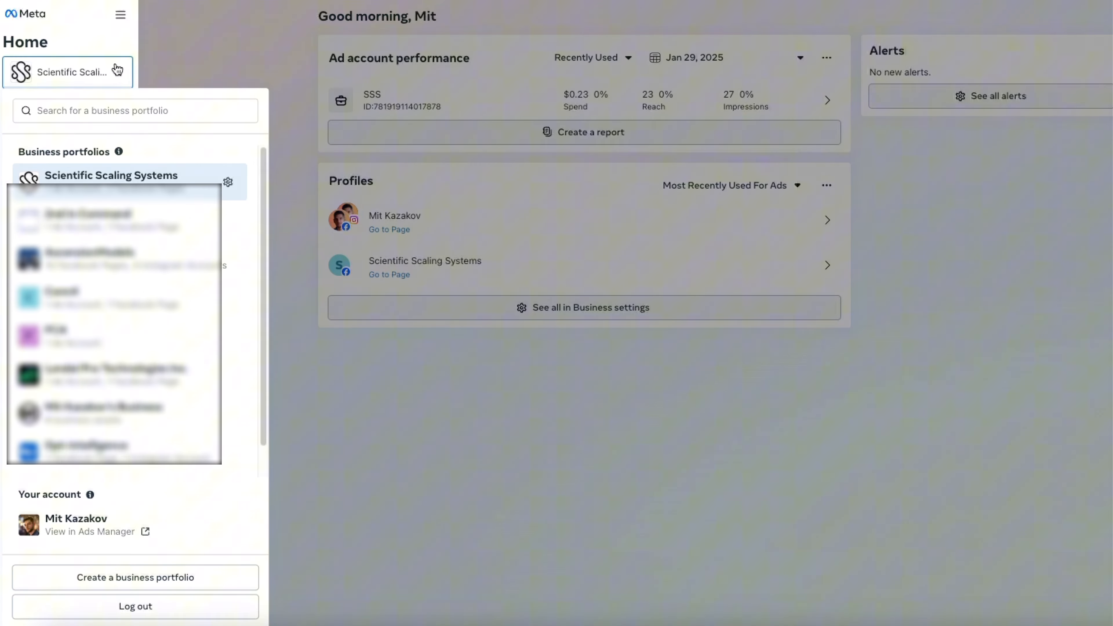
pyautogui.click(228, 183)
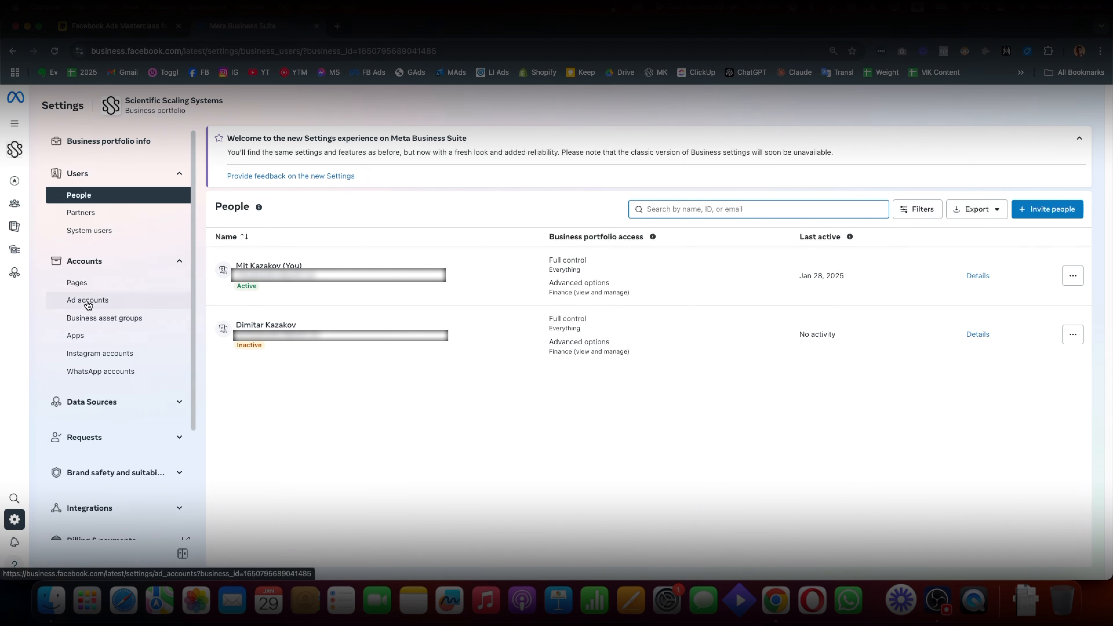
pyautogui.click(83, 305)
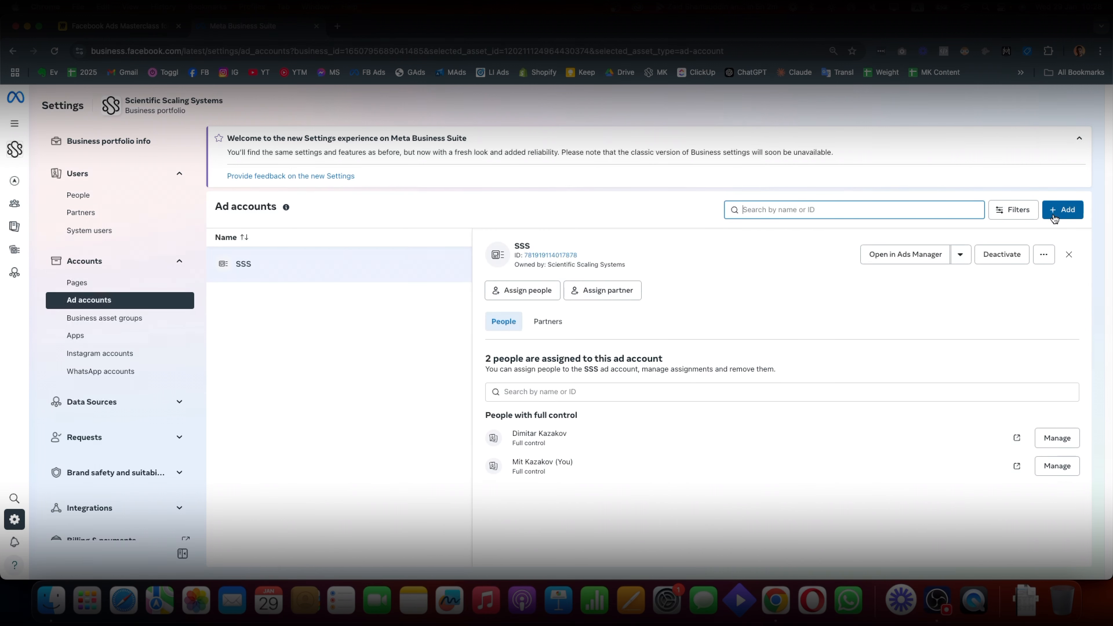
# Examine the name, time zone and currency fields for creating a new ad account, leaving the form without creating one
pyautogui.click(1057, 213)
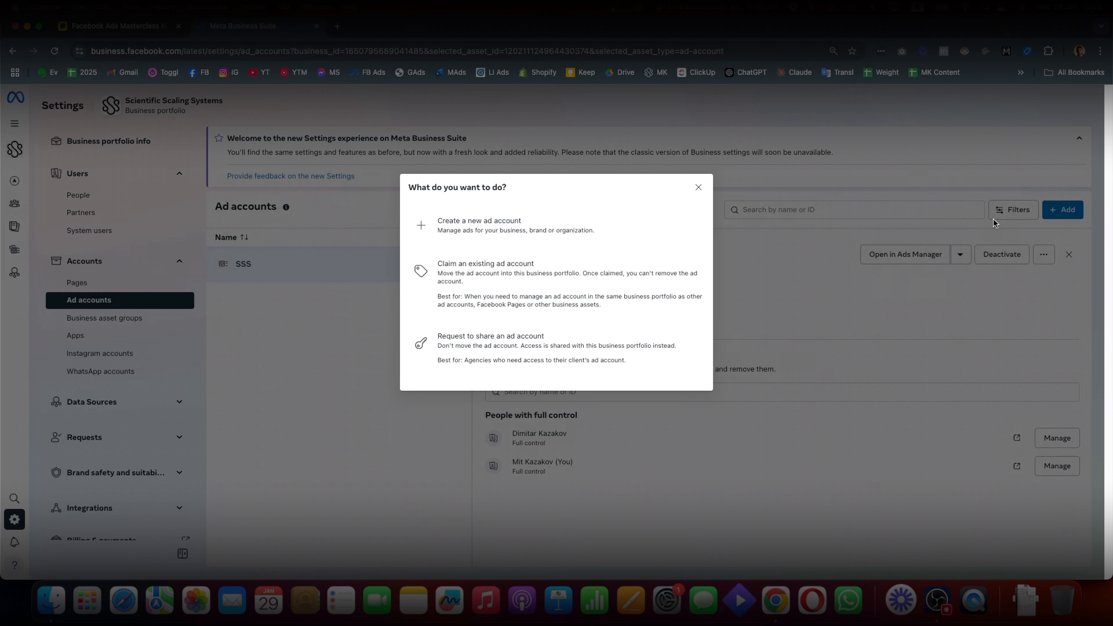
pyautogui.click(471, 228)
pyautogui.click(521, 220)
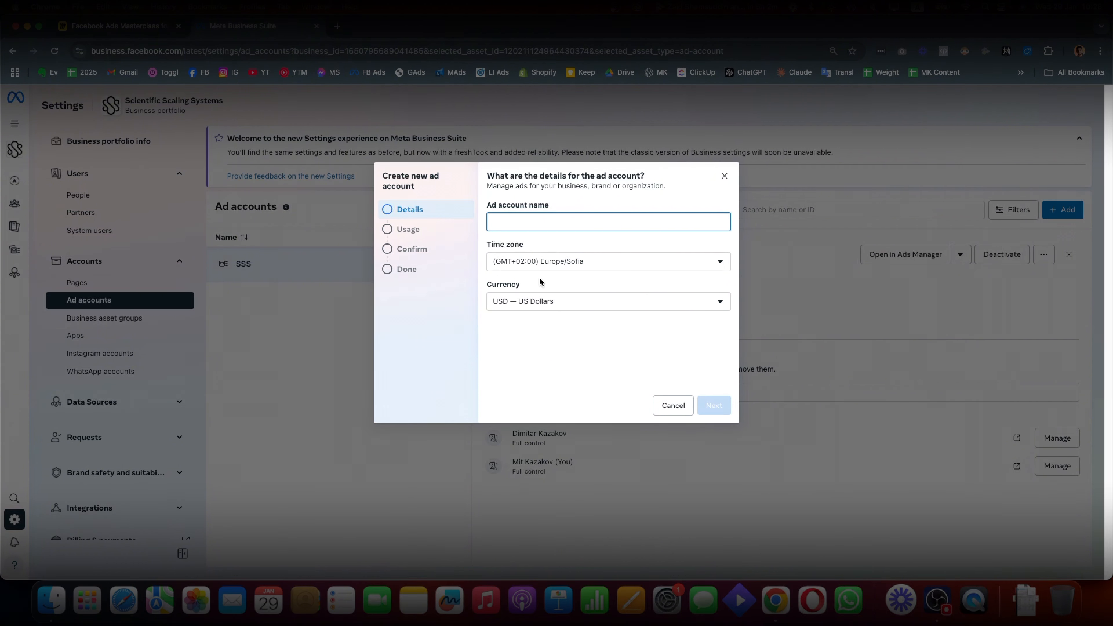
pyautogui.press('Escape')
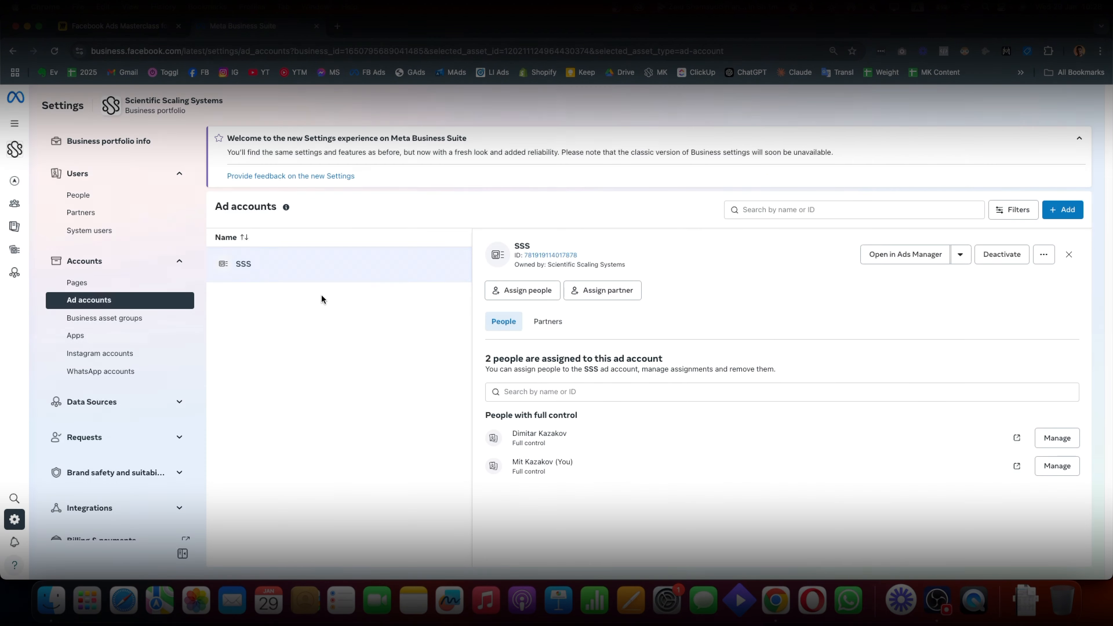
# Try giving an existing person full control (Manage ad accounts) of the SSS ad account, closing the dialog without assigning
pyautogui.click(517, 290)
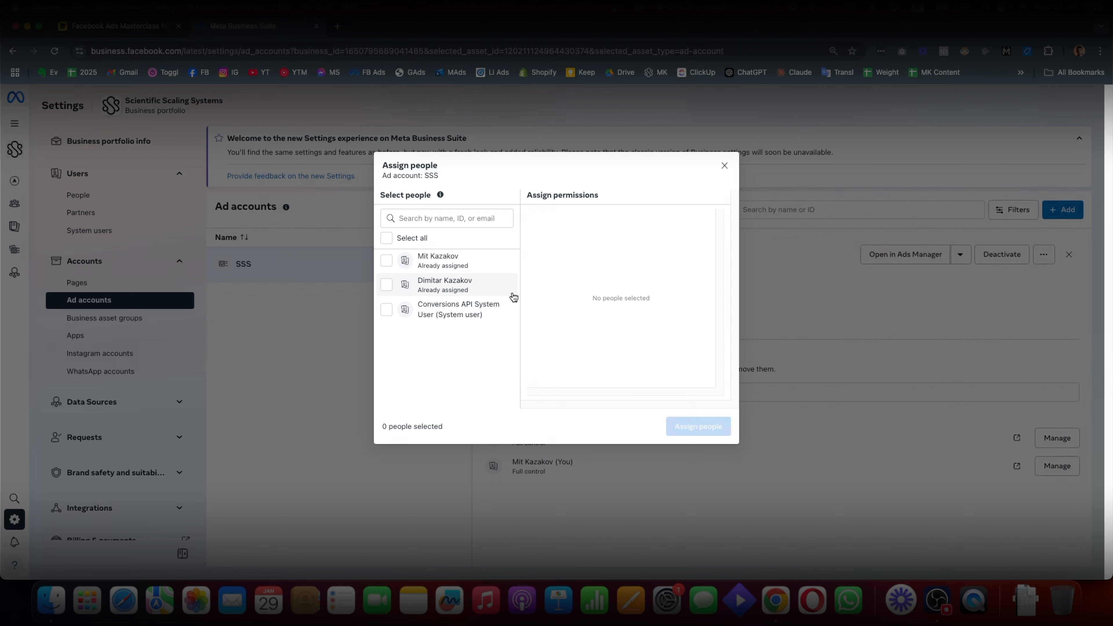
pyautogui.click(386, 261)
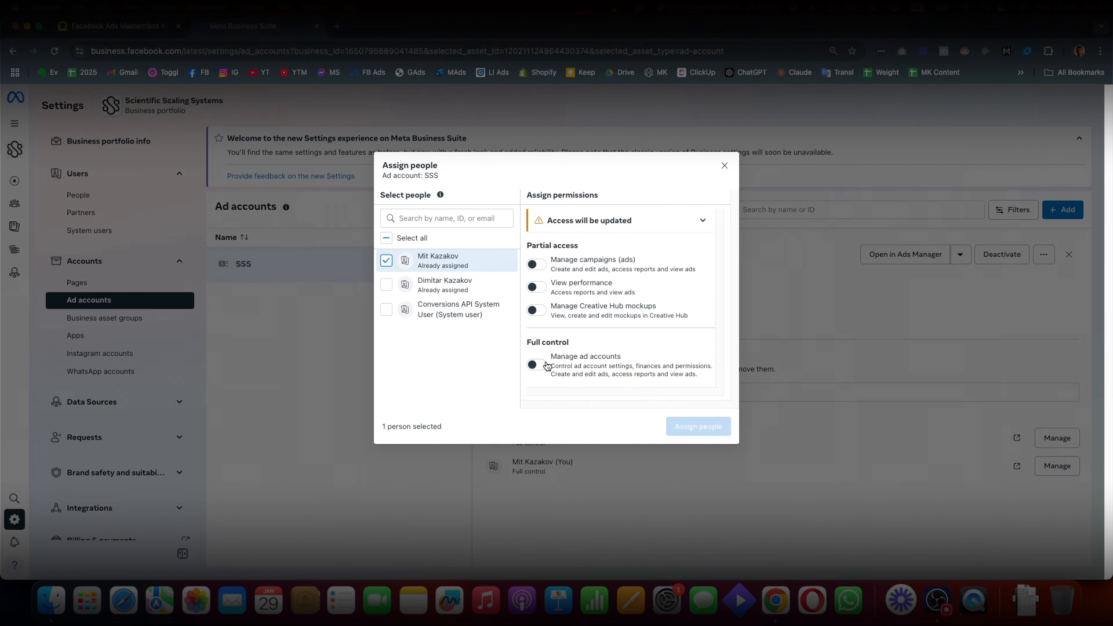
pyautogui.click(535, 364)
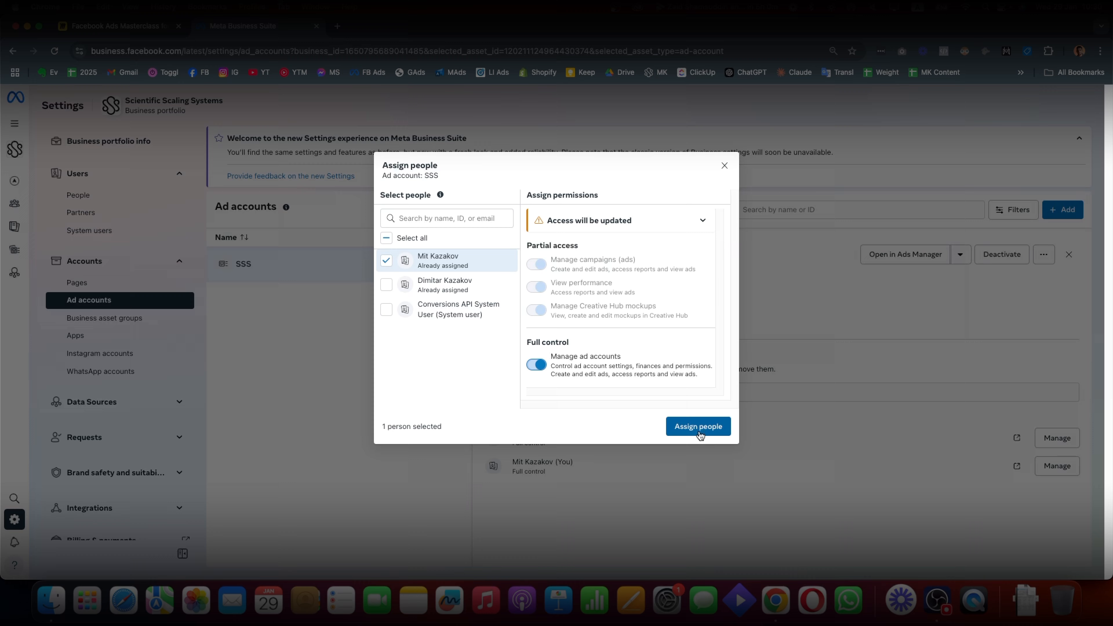
pyautogui.click(724, 165)
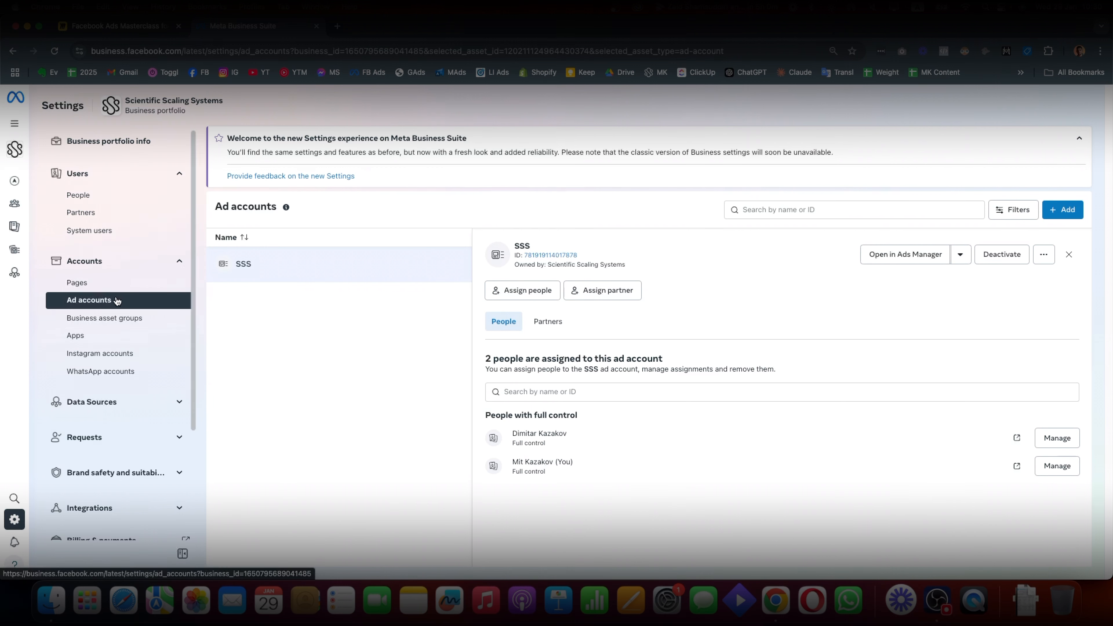
# Examine the payment method options for the SSS ad account in Billing & payments, closing the dialog without adding one
pyautogui.scroll(-5, 115, 301)
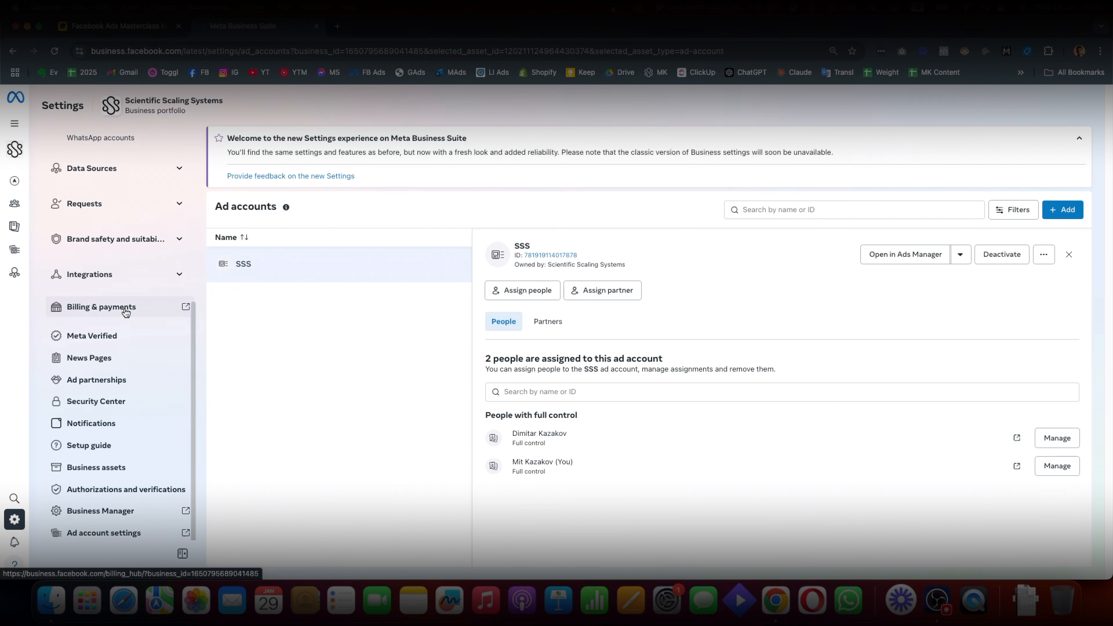
pyautogui.click(126, 311)
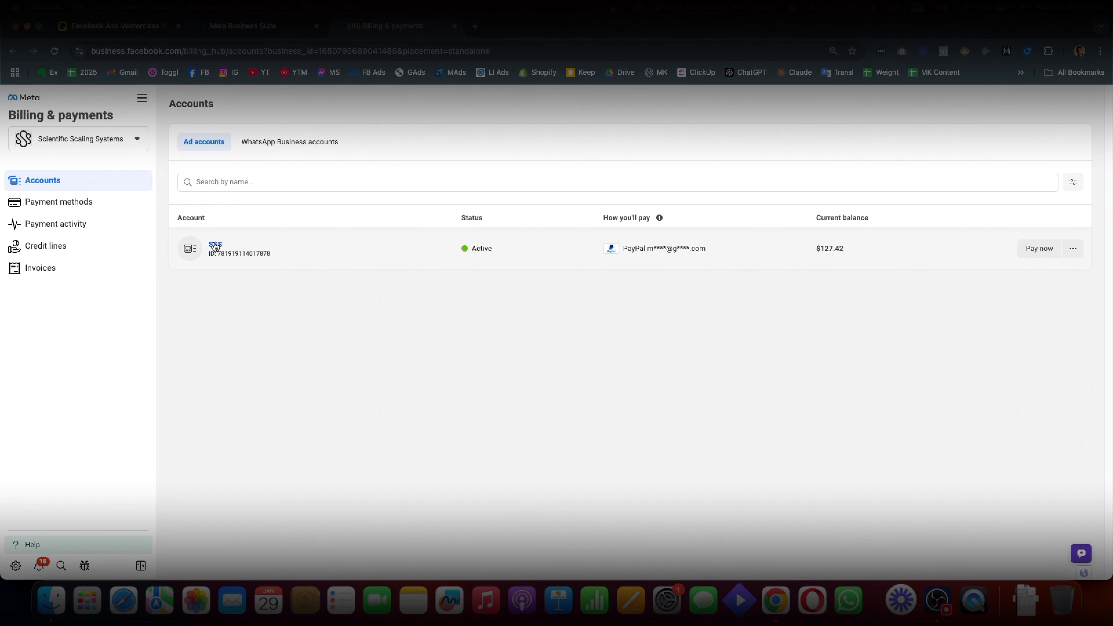
pyautogui.click(215, 246)
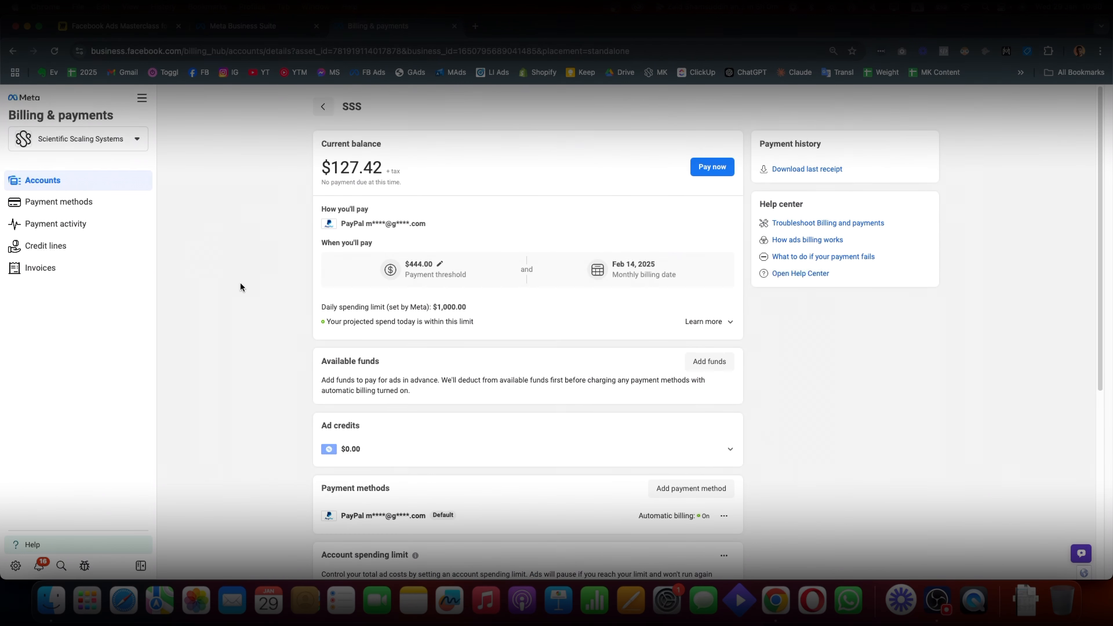
pyautogui.click(683, 492)
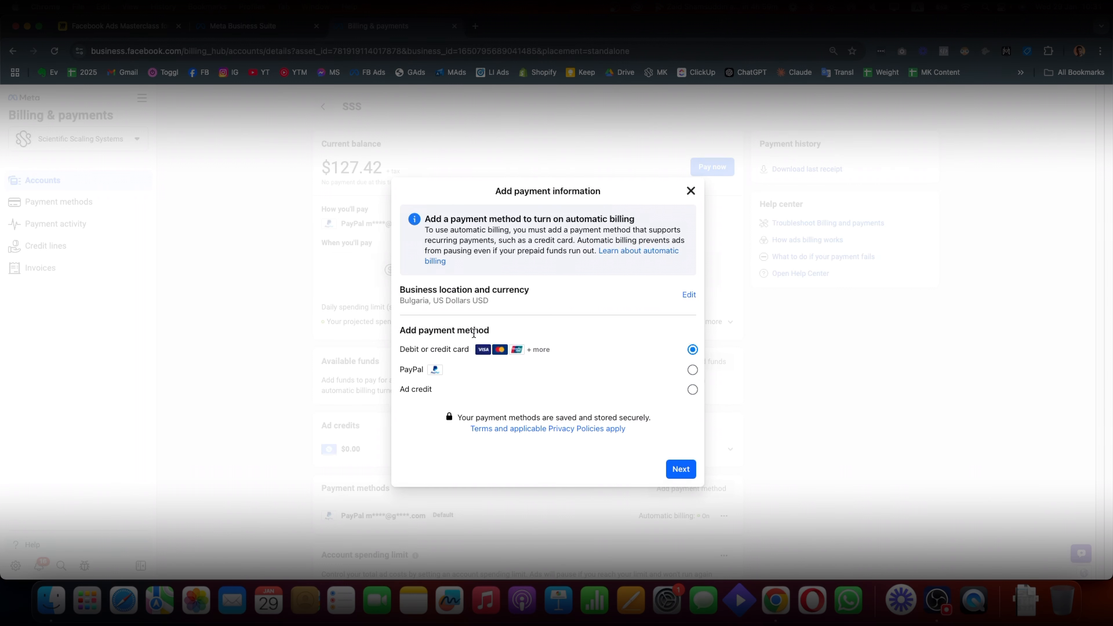
pyautogui.click(691, 191)
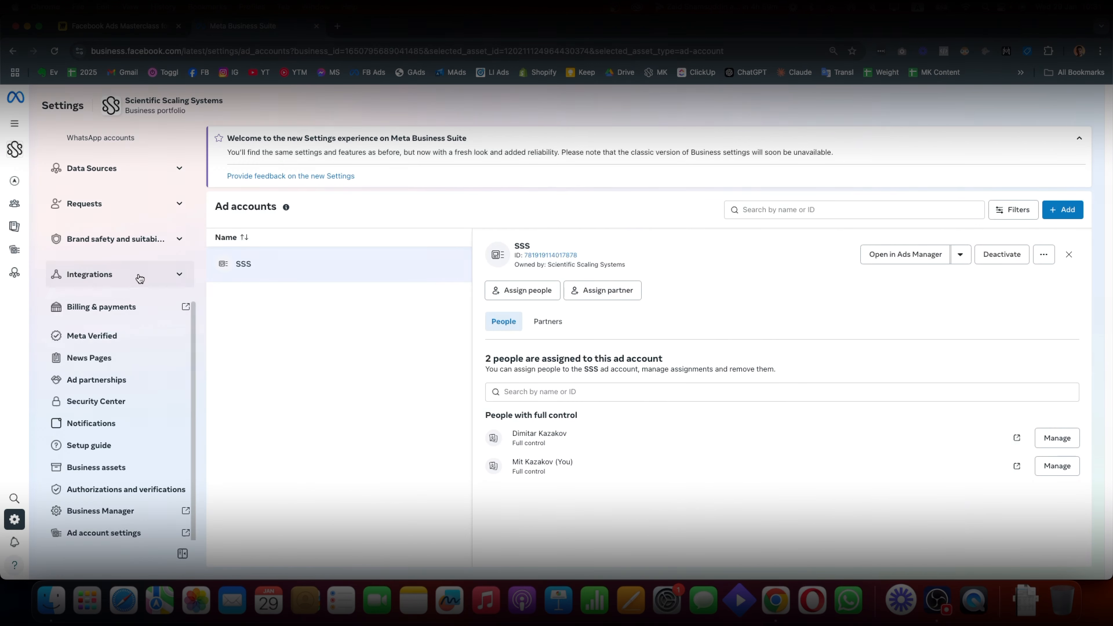
# Return to the business portfolio settings and show its Facebook Pages
pyautogui.scroll(3, 140, 276)
pyautogui.scroll(5, 136, 338)
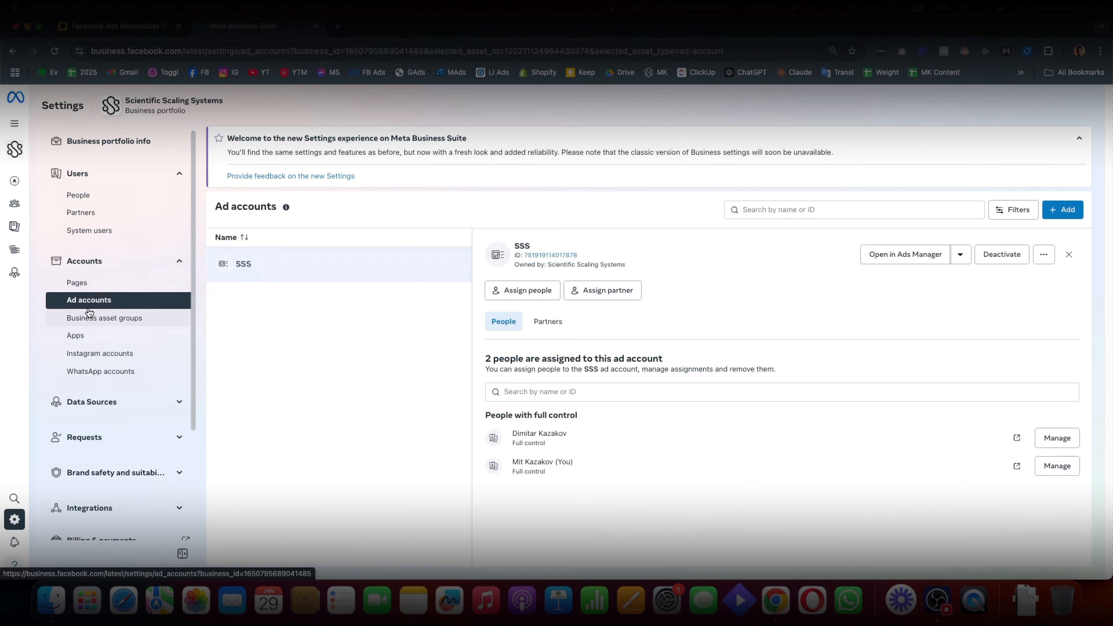
pyautogui.click(90, 284)
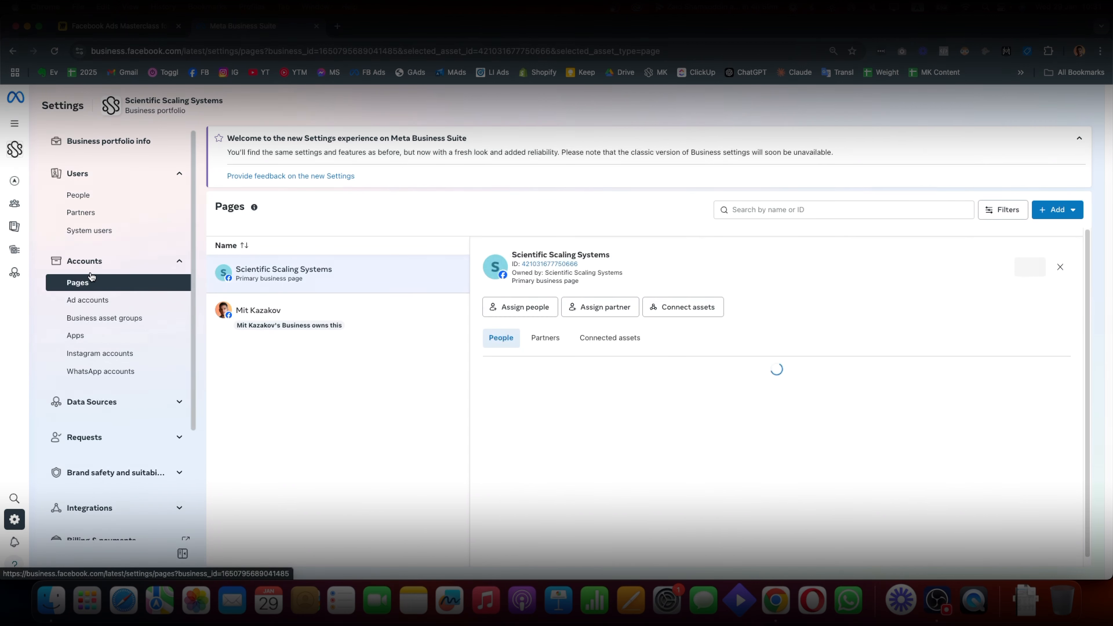
# Examine the name, category and bio fields for creating a new Facebook Page, closing the form without creating one
pyautogui.click(1055, 206)
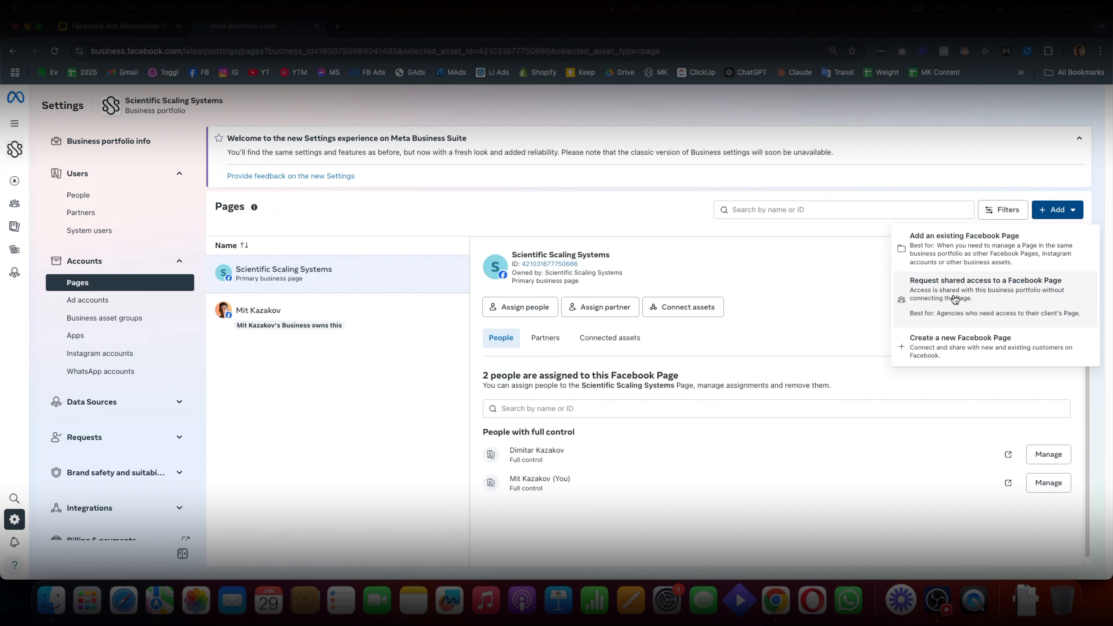
pyautogui.click(957, 353)
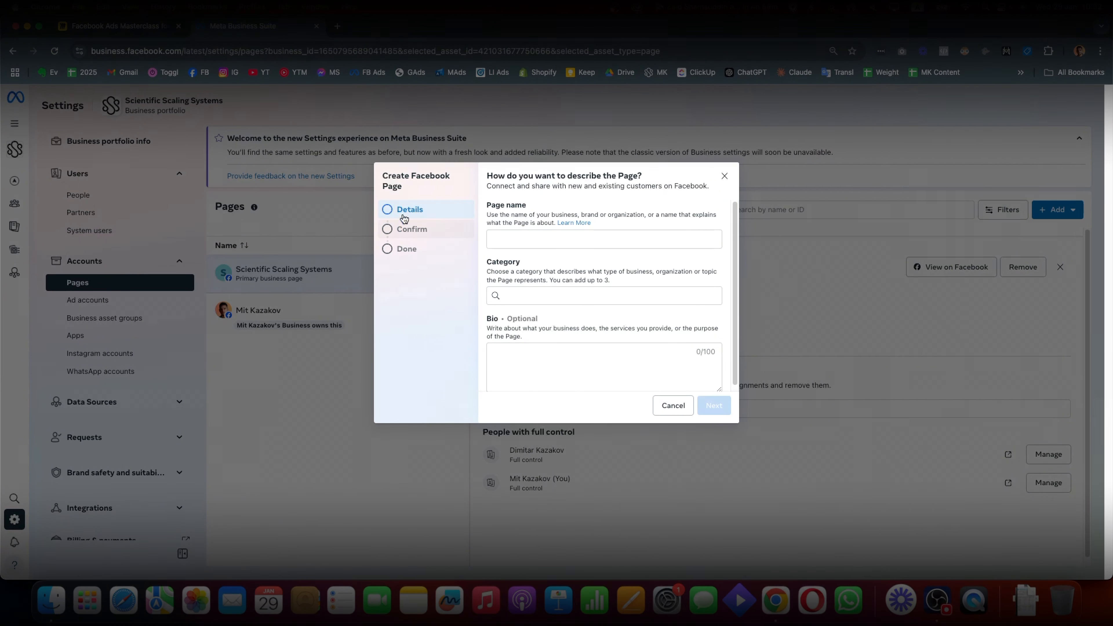
pyautogui.click(553, 240)
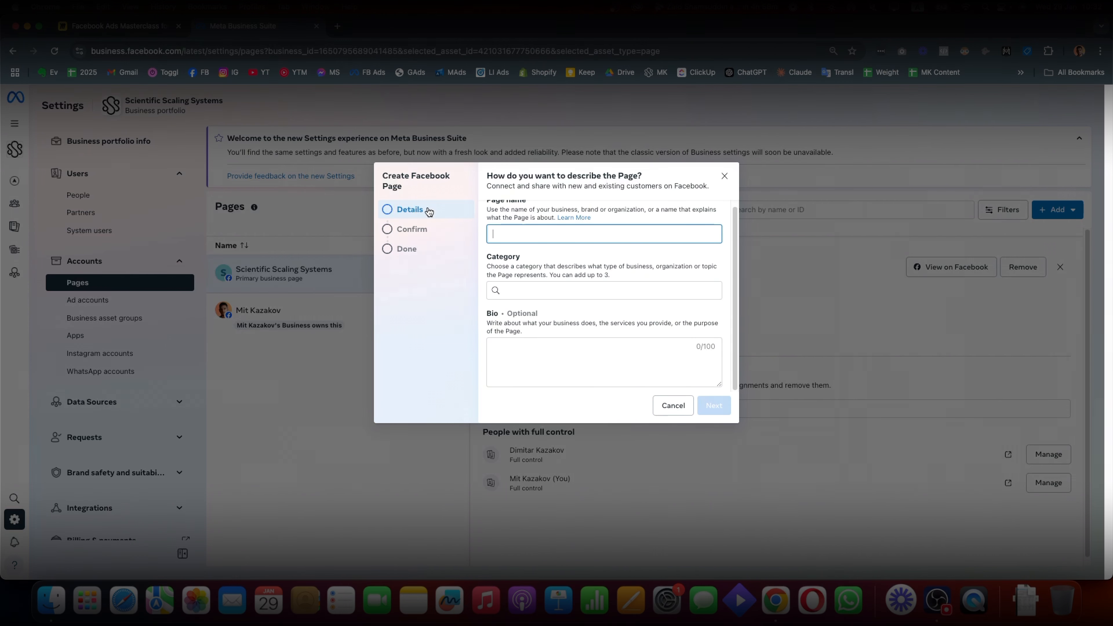
pyautogui.click(724, 176)
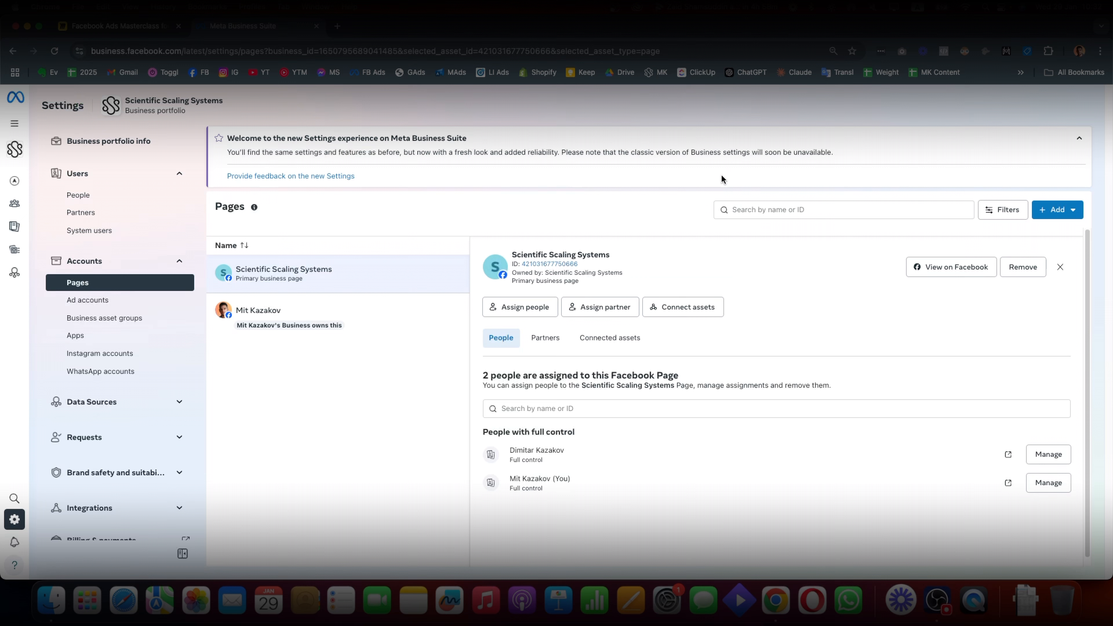
# Select an existing person for the Scientific Scaling Systems Page and review the full control permission, closing the dialog without assigning
pyautogui.click(510, 311)
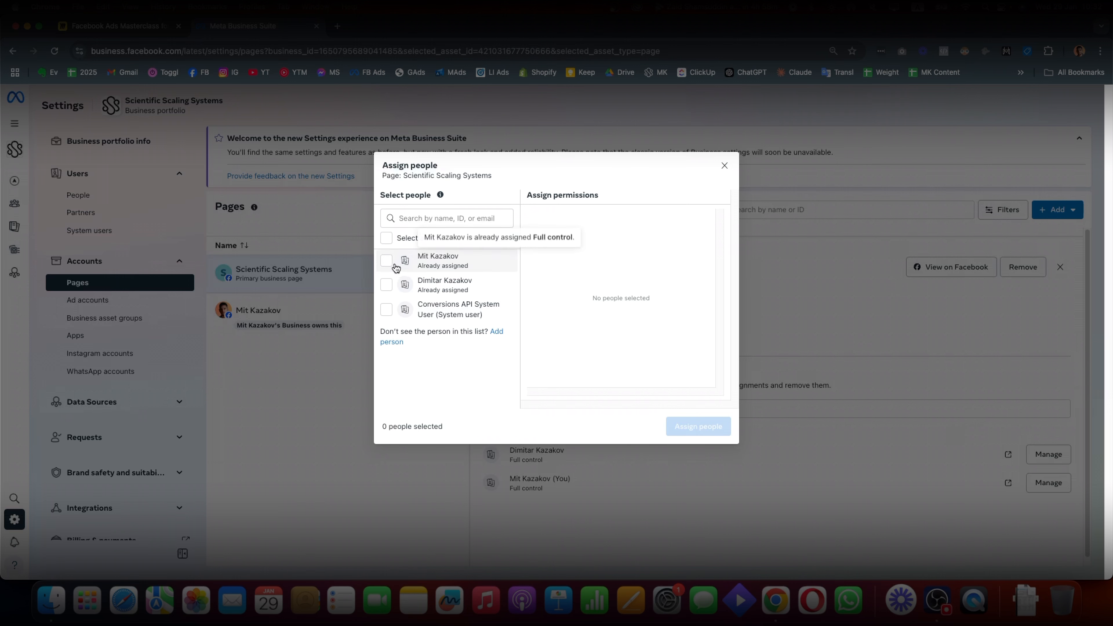
pyautogui.click(386, 260)
pyautogui.scroll(-5, 537, 351)
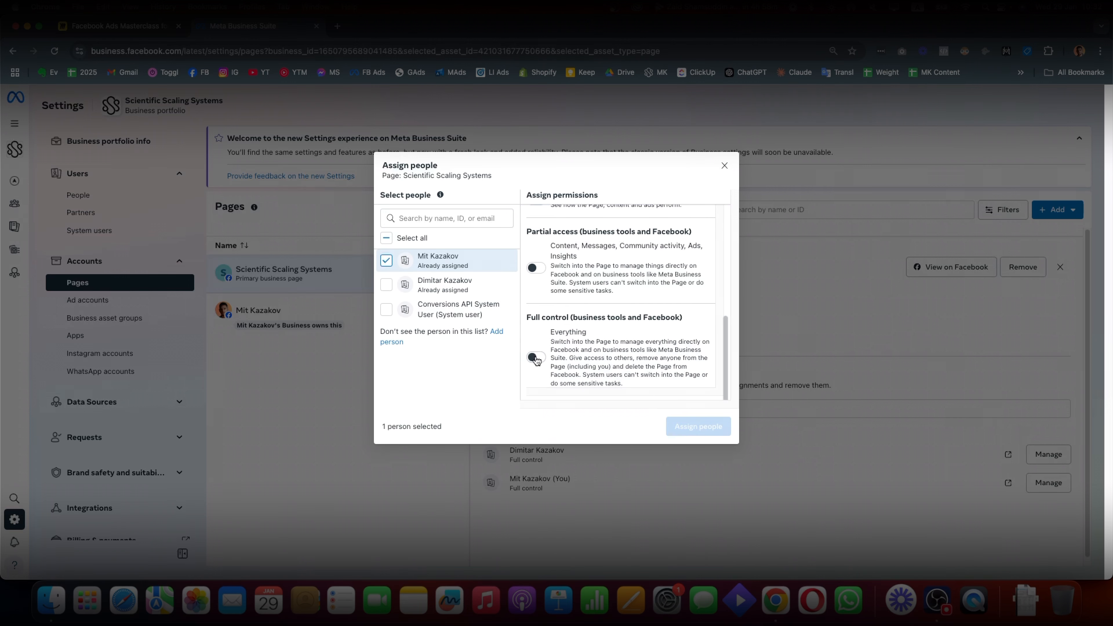
pyautogui.click(725, 167)
# Examine the terms for claiming an Instagram account in the portfolio's Instagram accounts settings, closing the dialog without claiming one
pyautogui.click(116, 356)
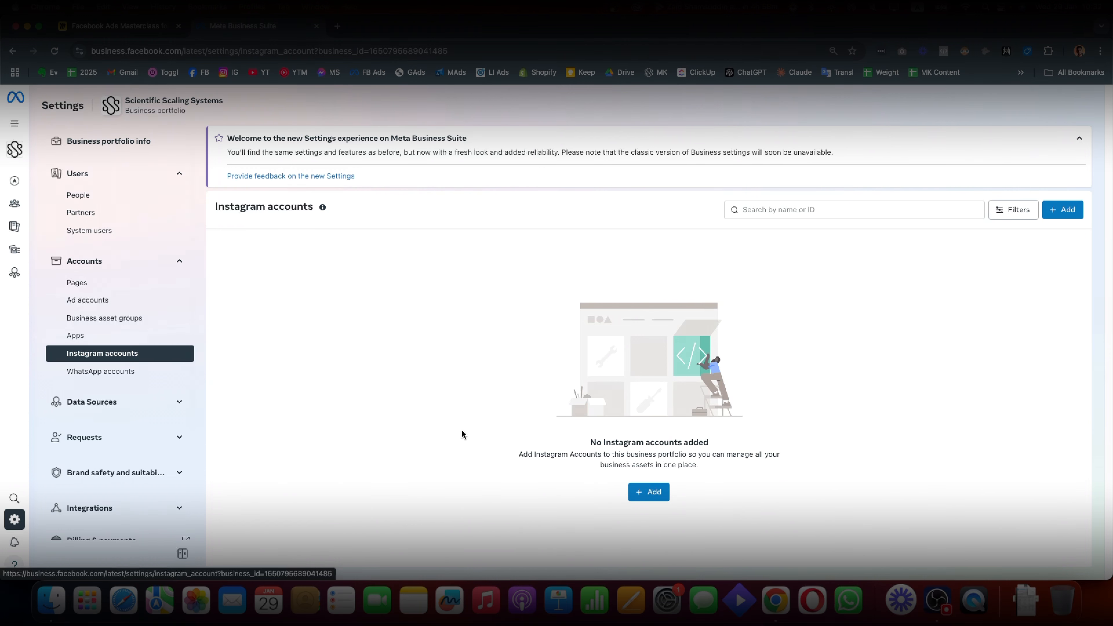
pyautogui.click(648, 500)
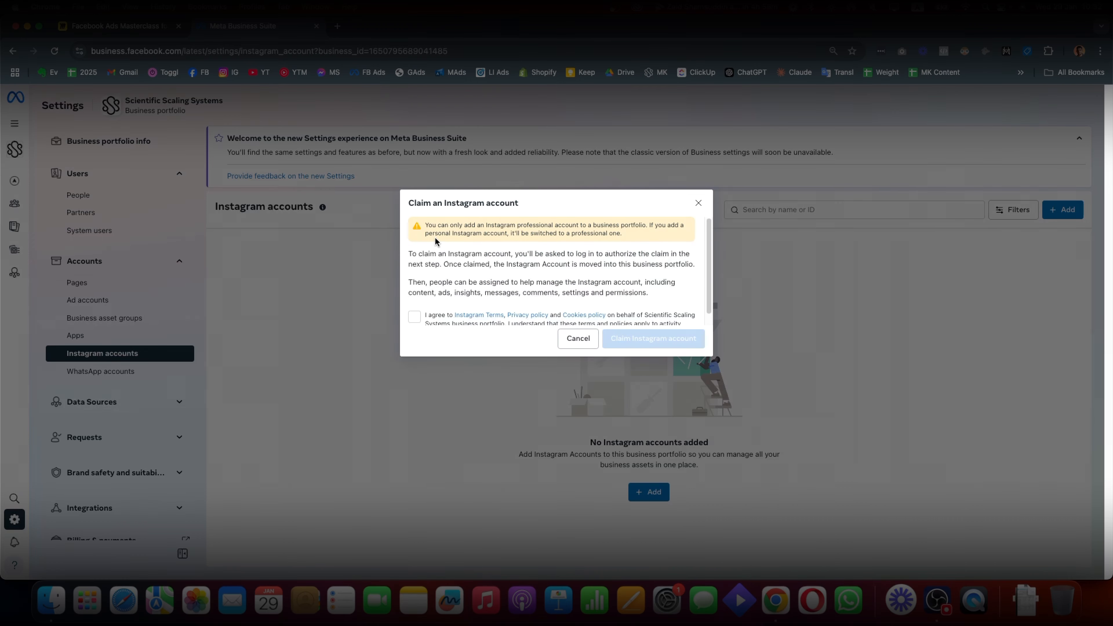
pyautogui.click(698, 203)
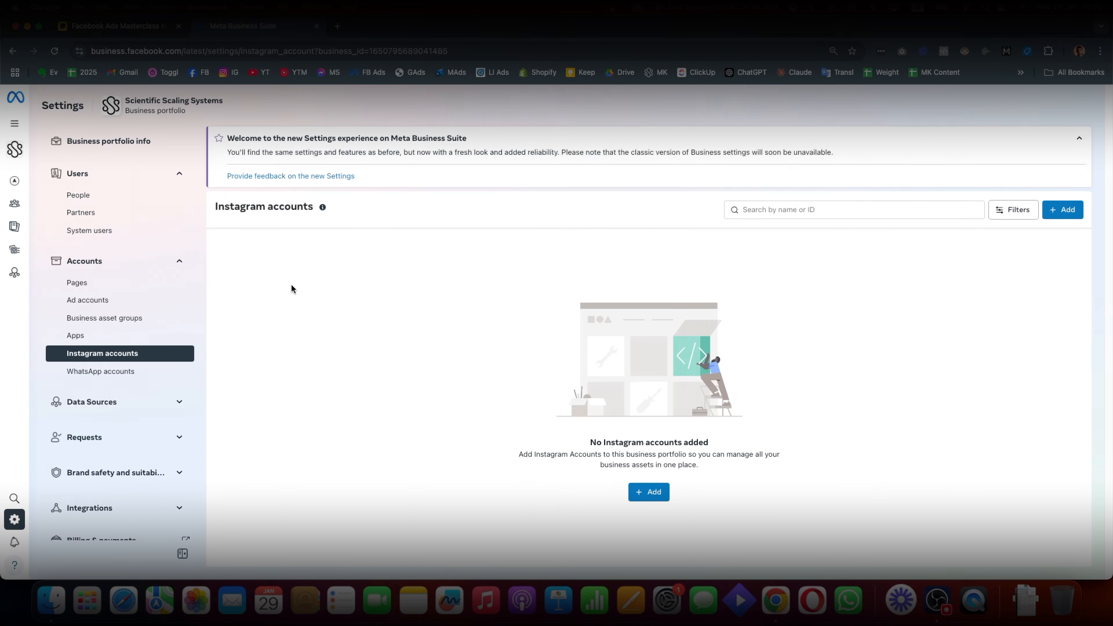
# Review the business portfolio's Facebook Pages and its Instagram accounts settings
pyautogui.click(108, 286)
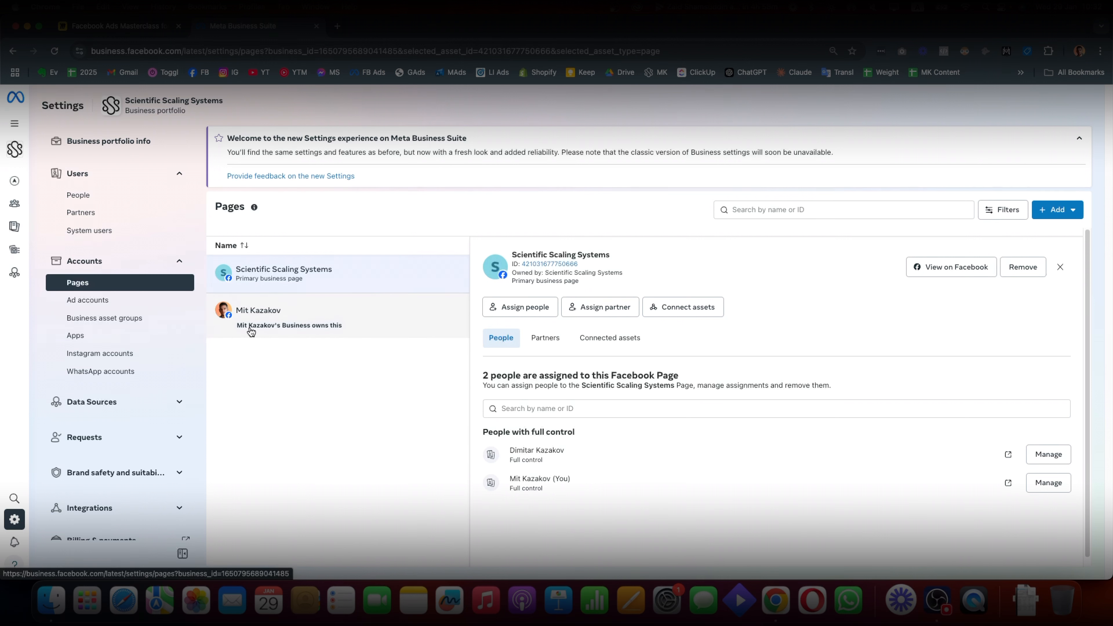
pyautogui.click(118, 361)
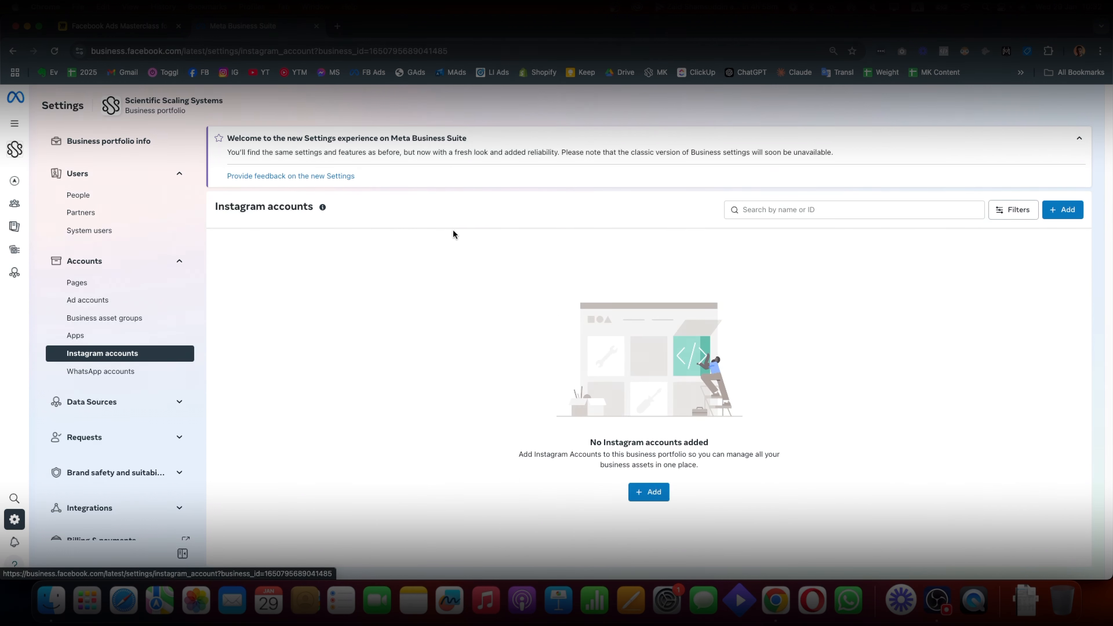
pyautogui.click(129, 289)
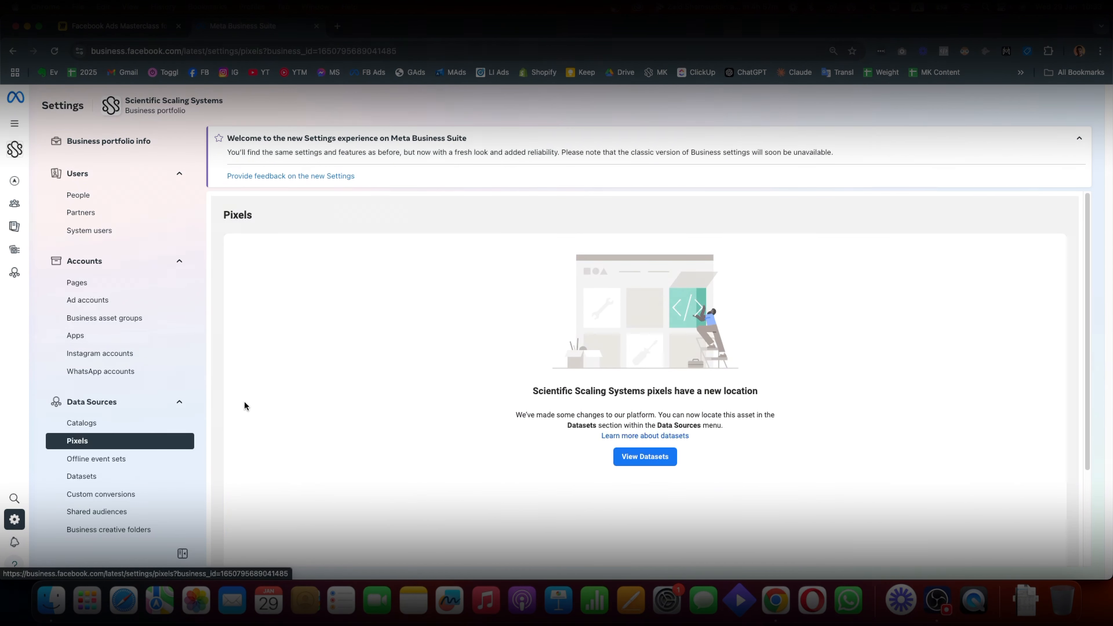
# Check the portfolio's Pixels data source, and show the SSS FB Pixel entry in the Datasets section
pyautogui.click(88, 443)
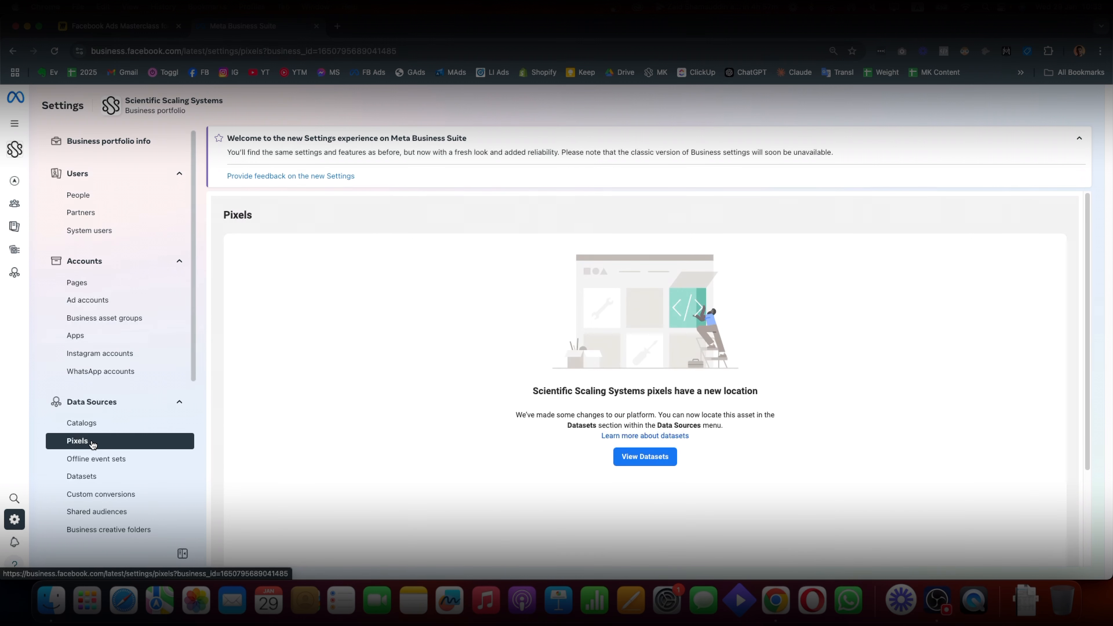
pyautogui.click(87, 479)
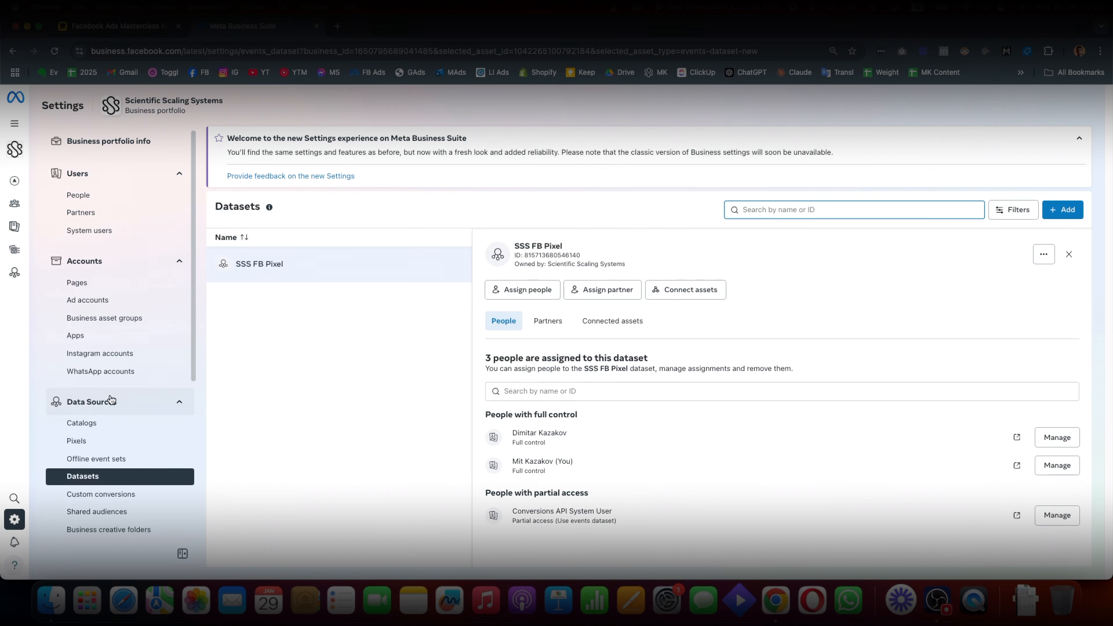
pyautogui.scroll(-1, 96, 407)
# Examine the name field and Conversions API Gateway option for creating a new dataset, closing the form without creating one
pyautogui.click(89, 433)
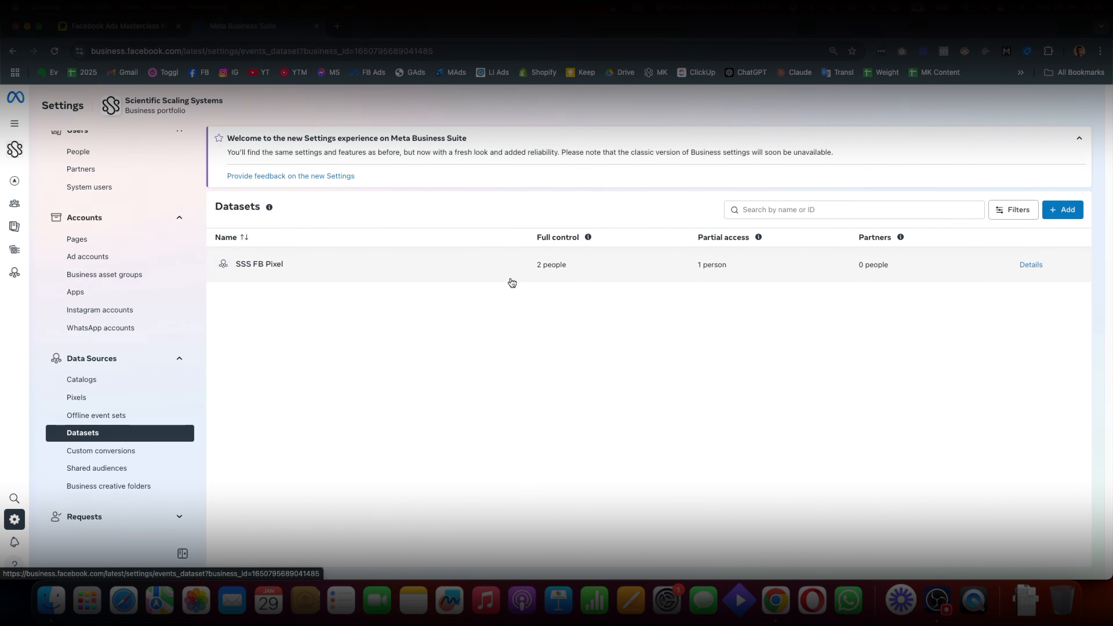
pyautogui.click(1063, 210)
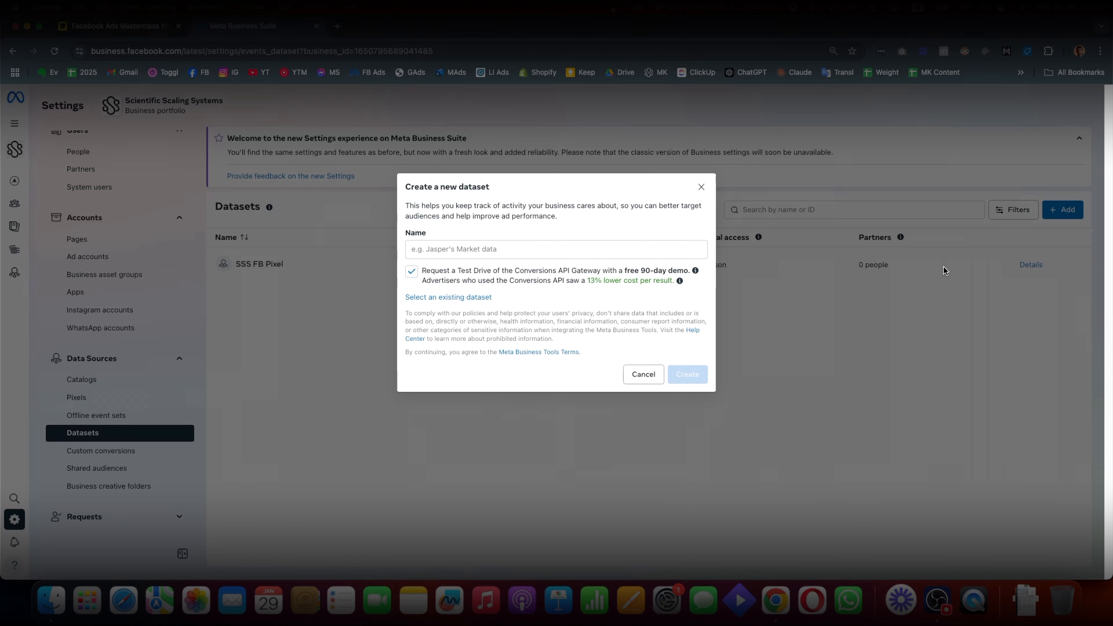
pyautogui.click(444, 245)
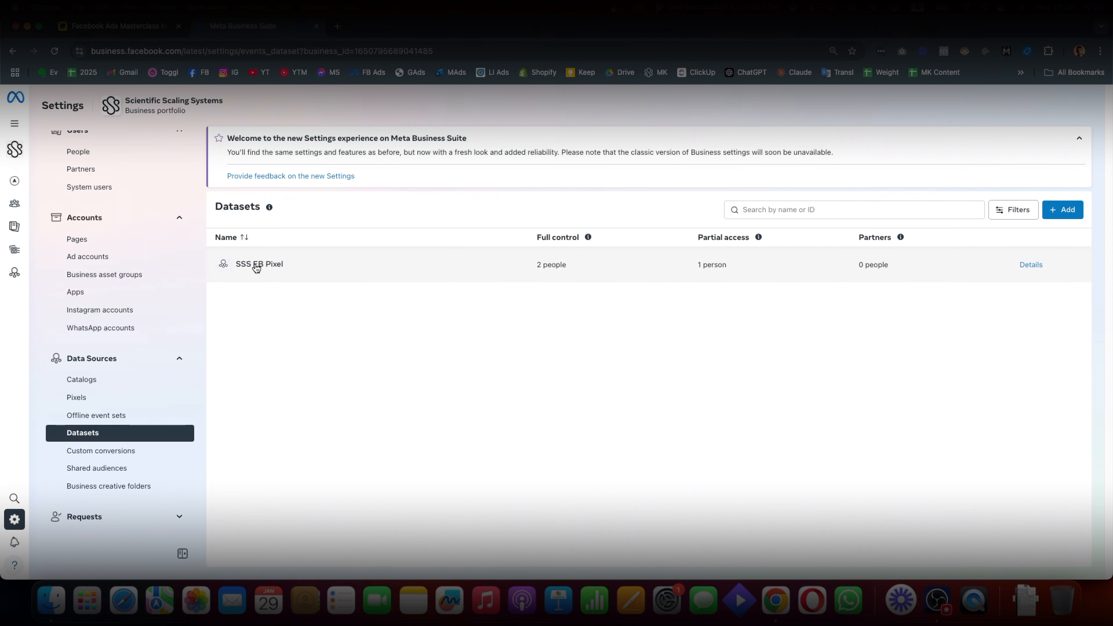
# Select an existing person for the SSS FB Pixel dataset and review the partial and full access permissions, closing the dialog without assigning
pyautogui.click(256, 268)
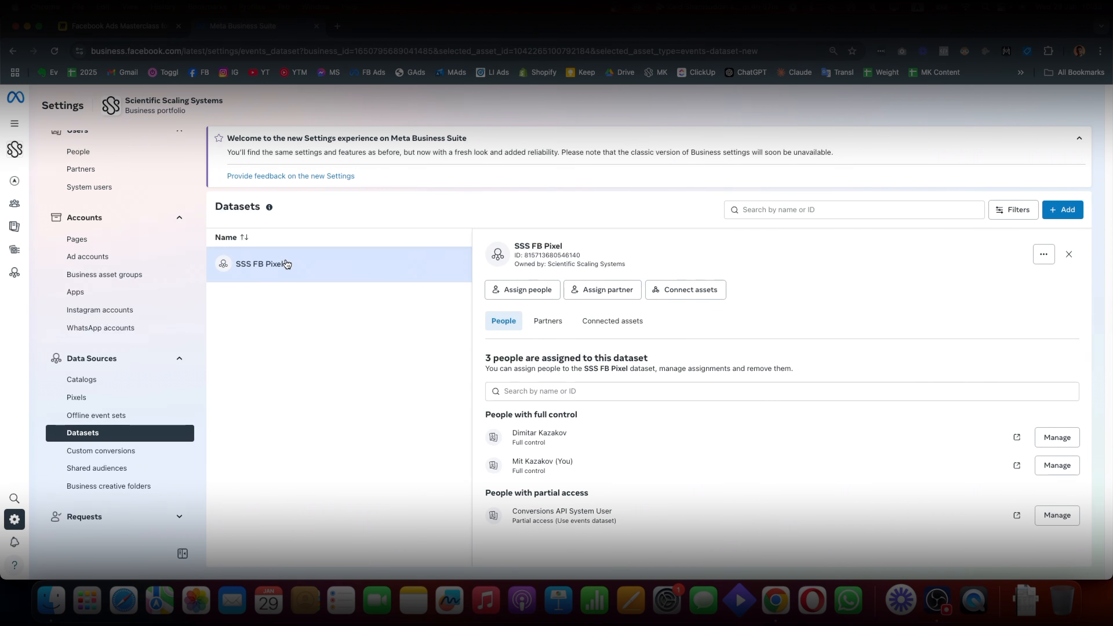
pyautogui.click(511, 290)
pyautogui.click(434, 261)
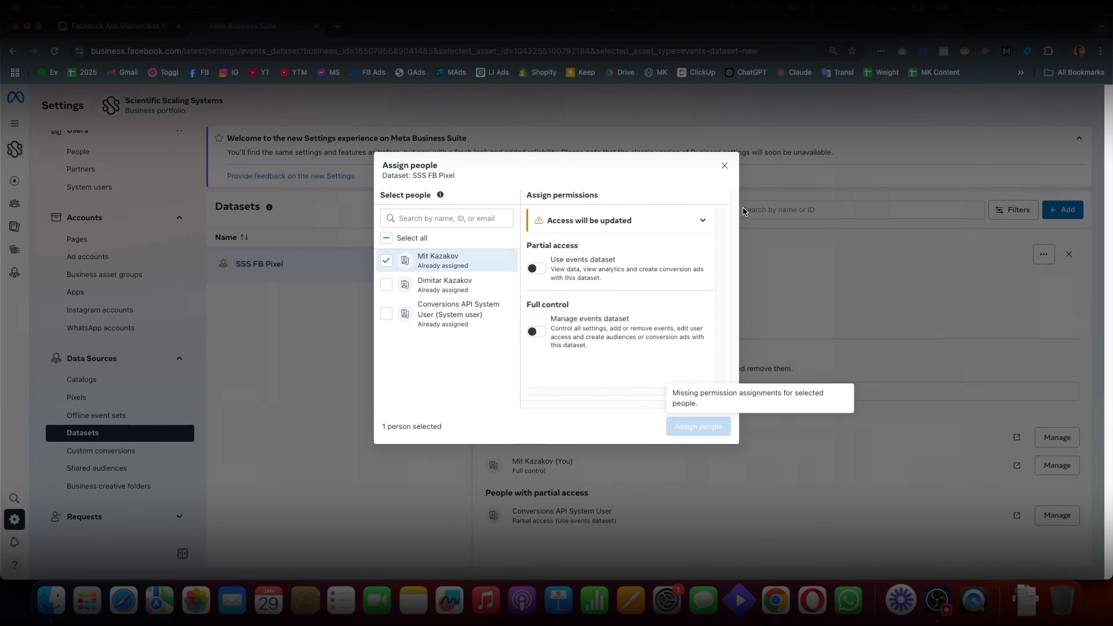
pyautogui.click(725, 167)
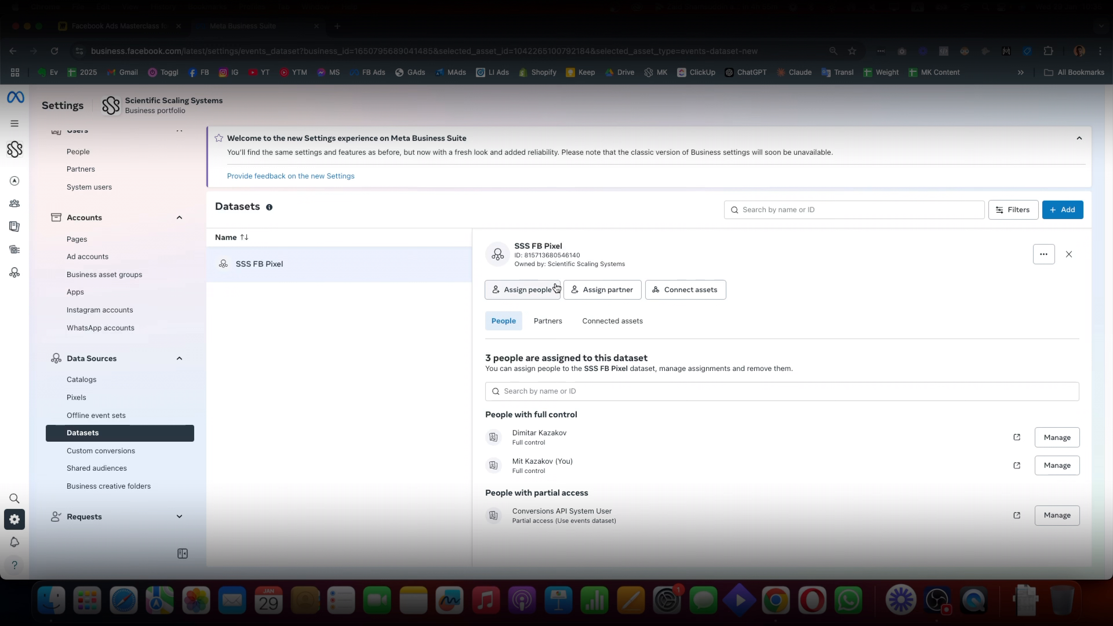
# Highlight the SSS FB Pixel dataset ID and examine the matching Pixel ID field in the website's FunnelKit Facebook Pixel tracking settings
pyautogui.doubleClick(543, 256)
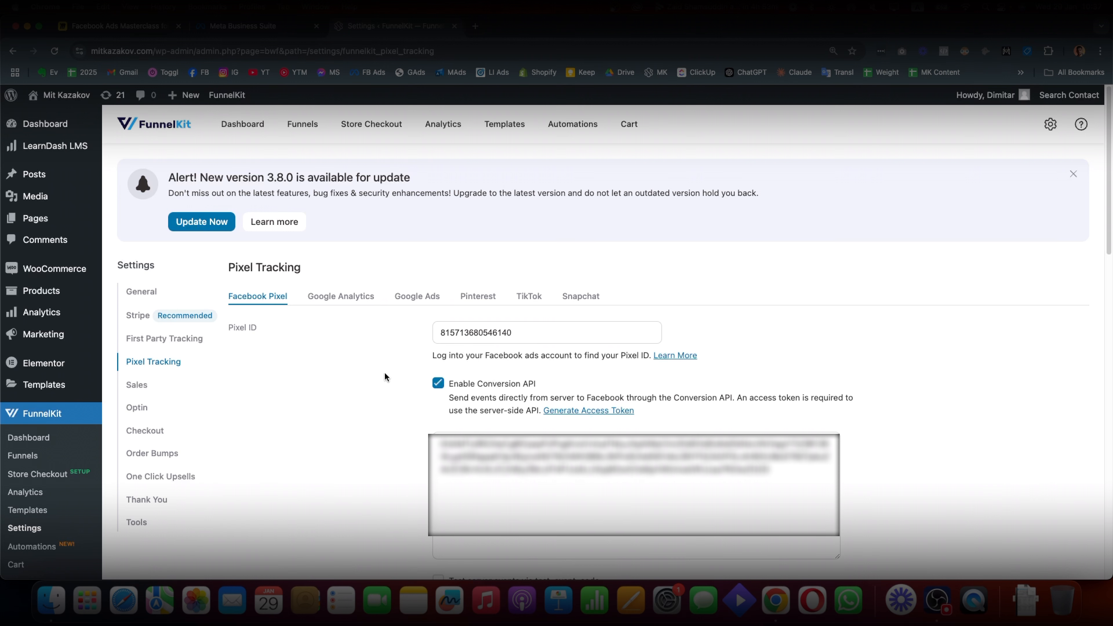
pyautogui.moveTo(440, 332); pyautogui.dragTo(586, 334)
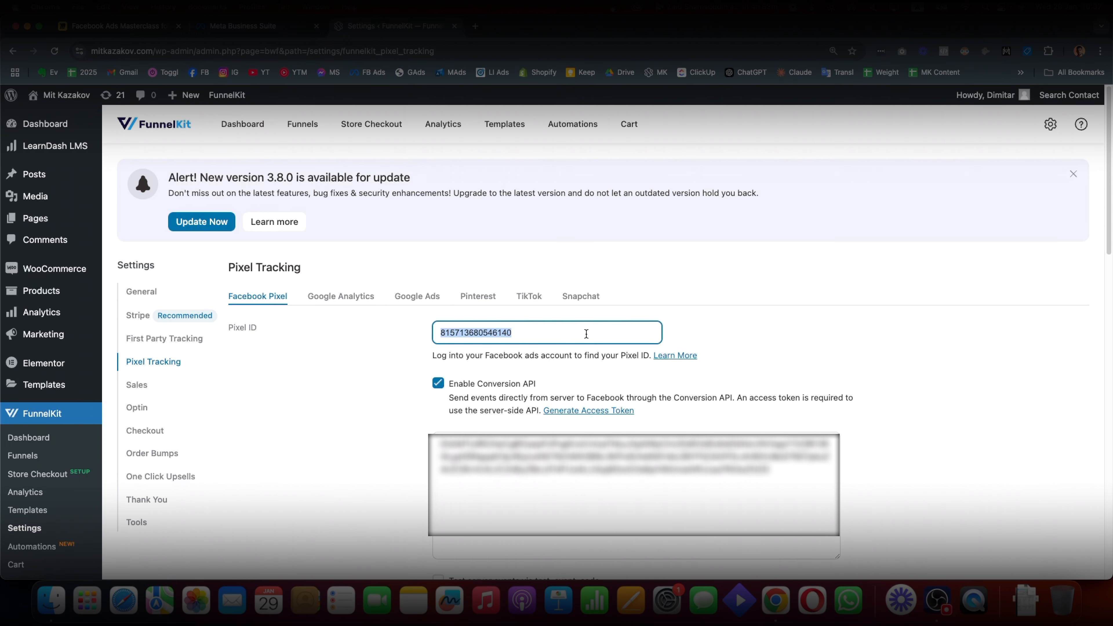
pyautogui.click(580, 336)
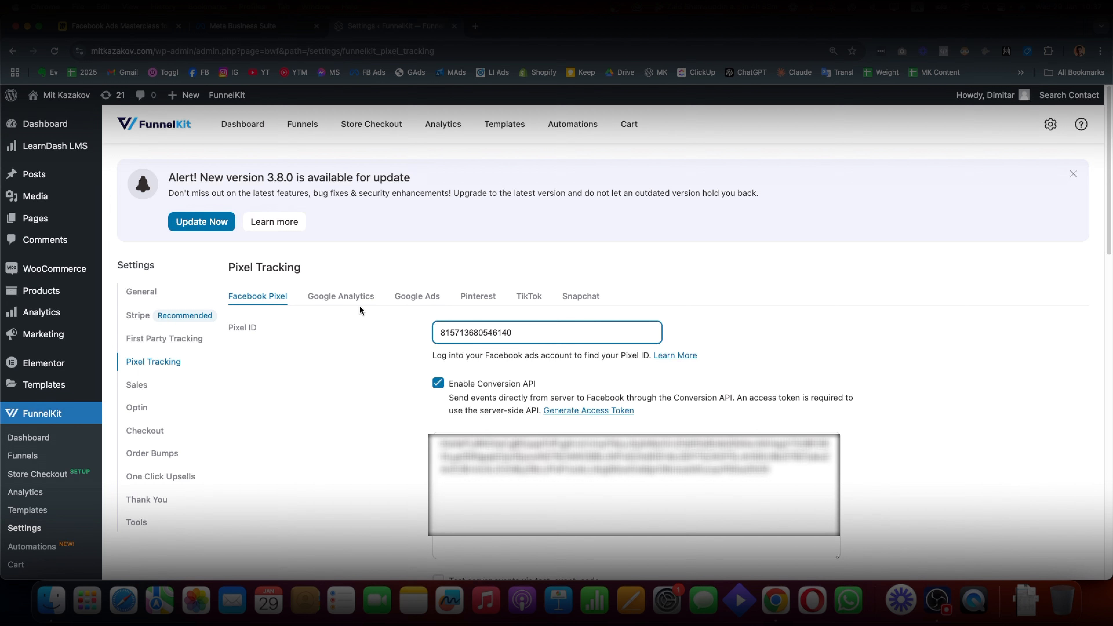
pyautogui.click(406, 336)
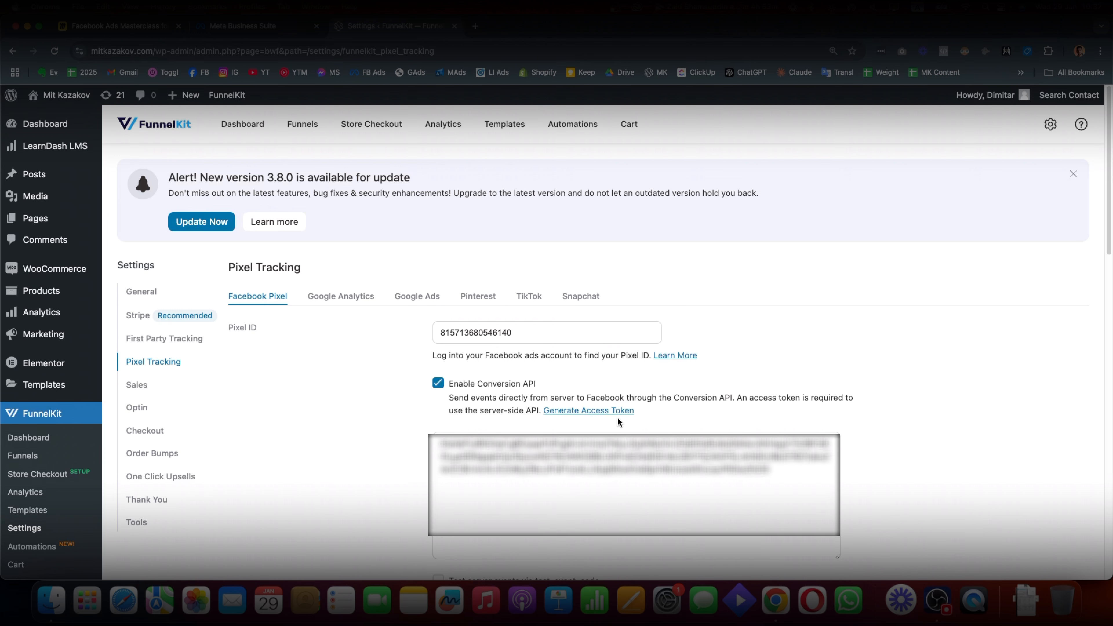
# Switch back to Meta Business Suite and open the SSS FB Pixel dataset in Events Manager
pyautogui.click(286, 32)
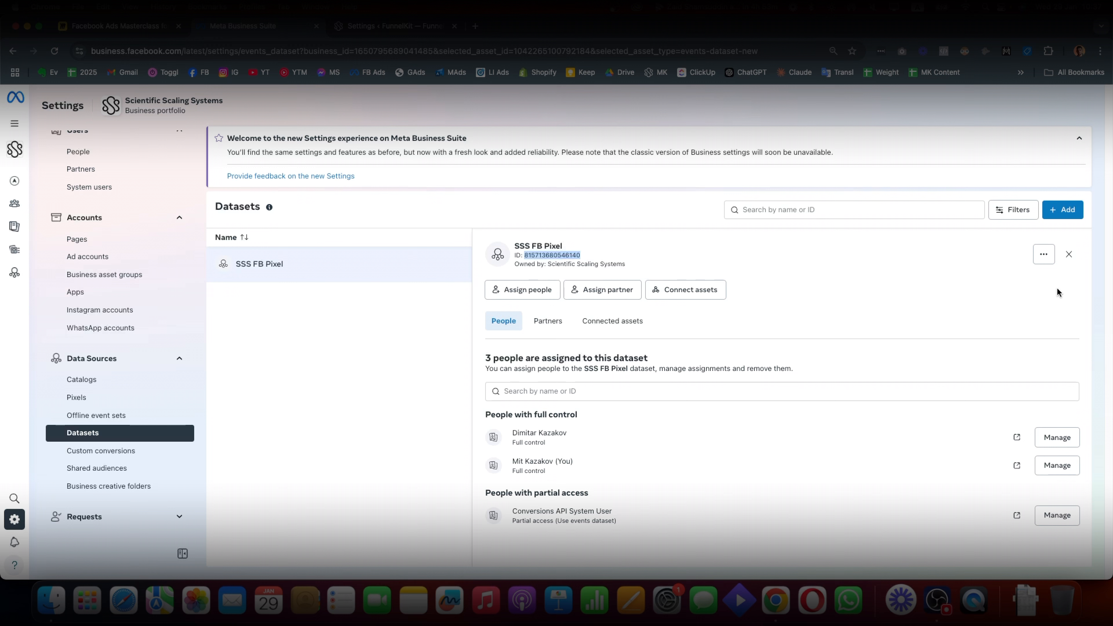
pyautogui.click(313, 265)
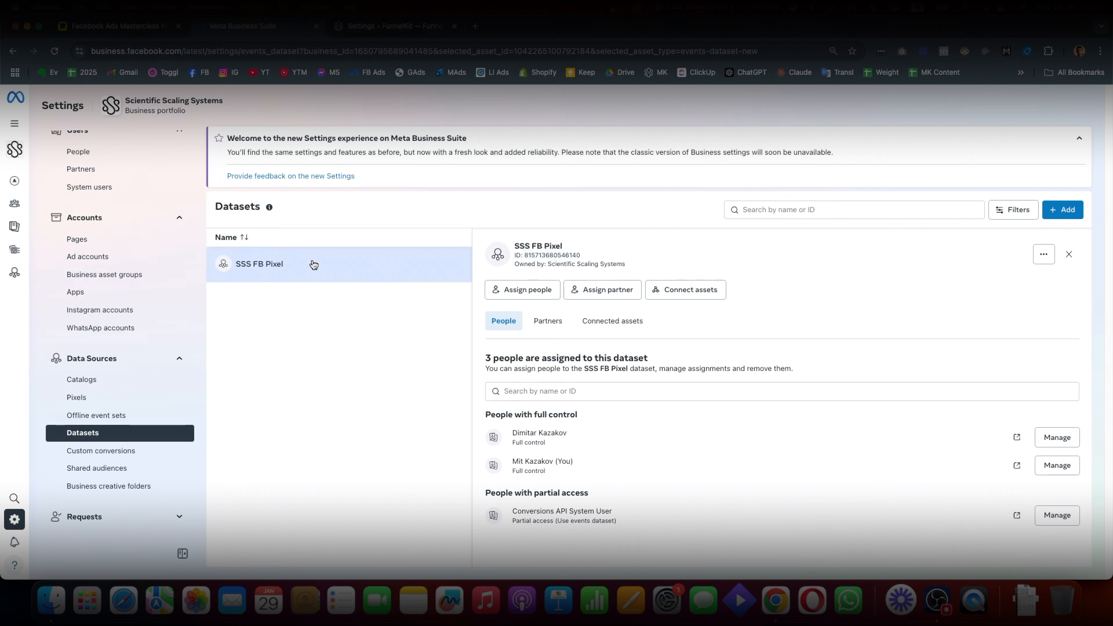
pyautogui.click(1044, 256)
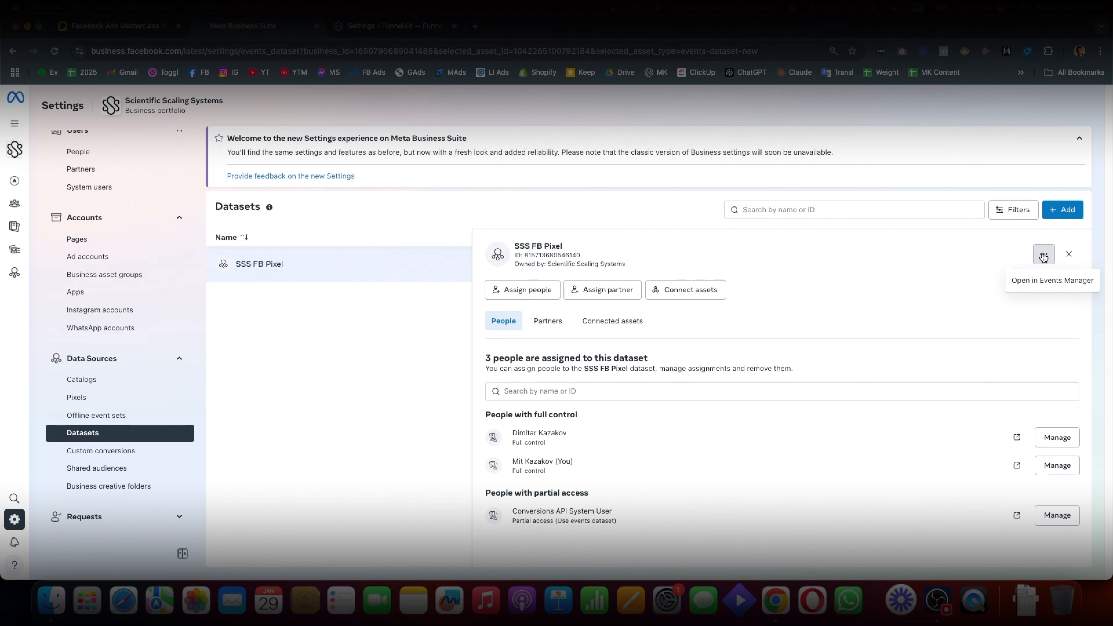
pyautogui.click(1035, 281)
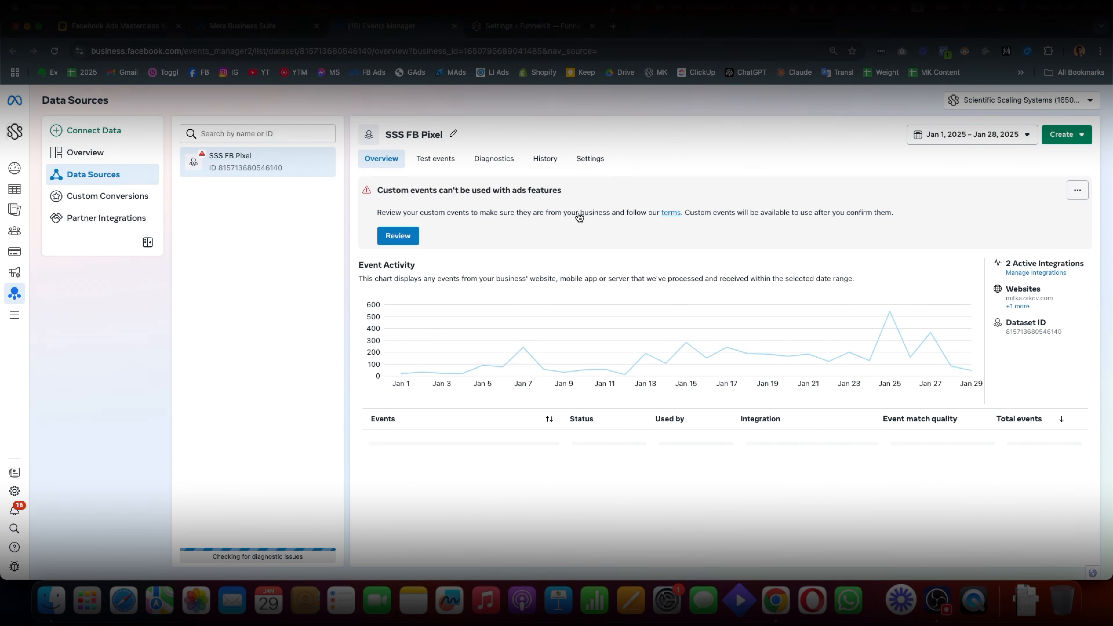
# Open the SSS FB Pixel settings and show the customer information parameters for automatic advanced matching
pyautogui.click(592, 161)
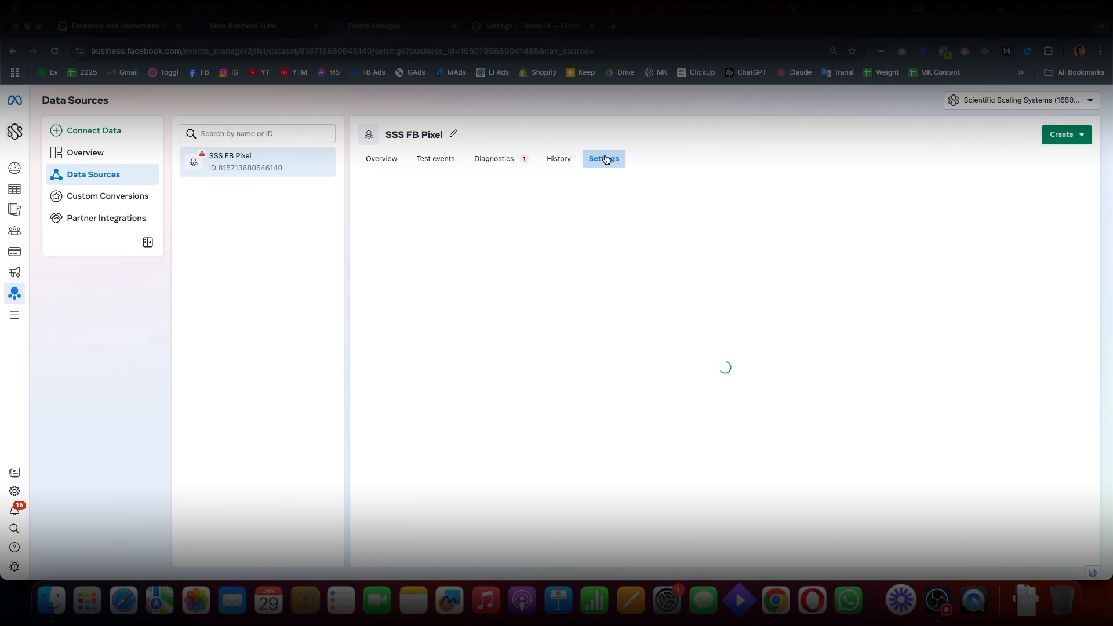
pyautogui.scroll(-10, 567, 296)
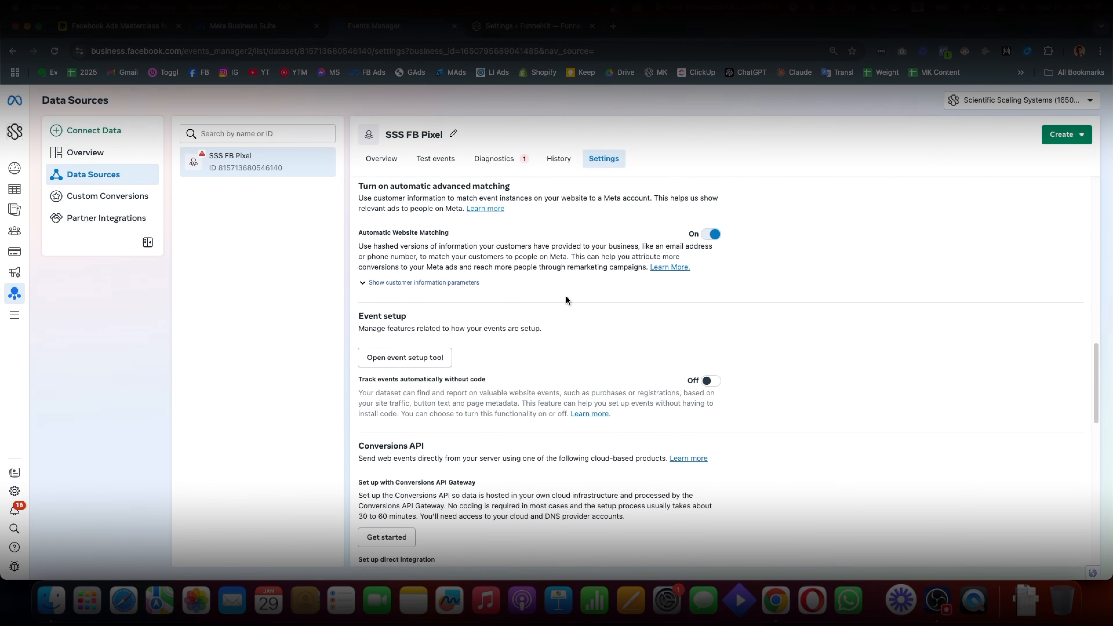
pyautogui.scroll(-1, 503, 394)
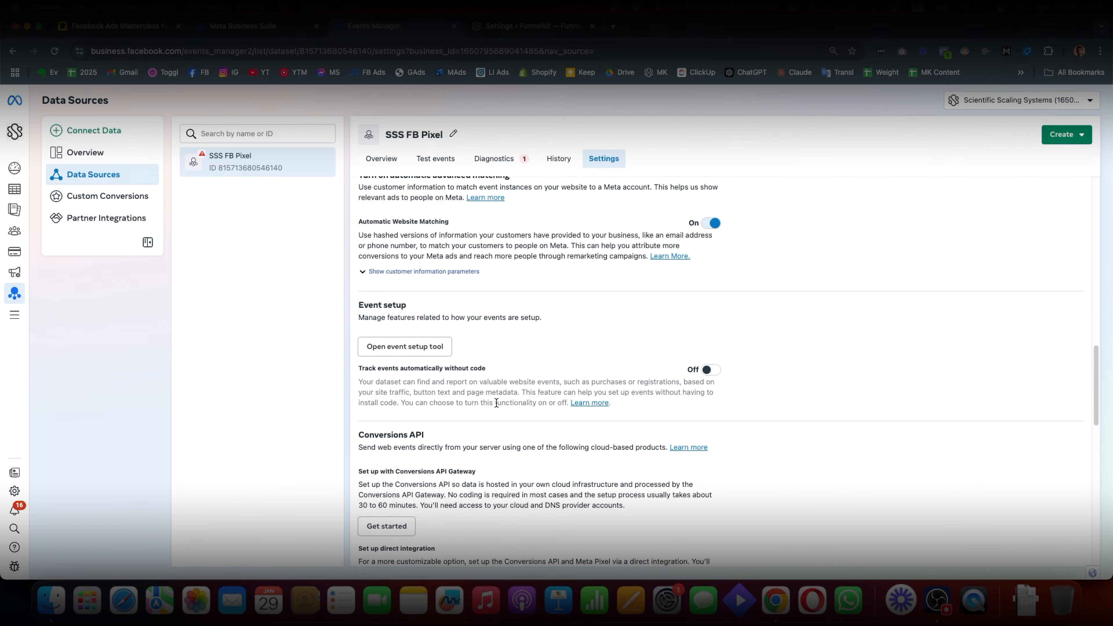
pyautogui.scroll(5, 496, 403)
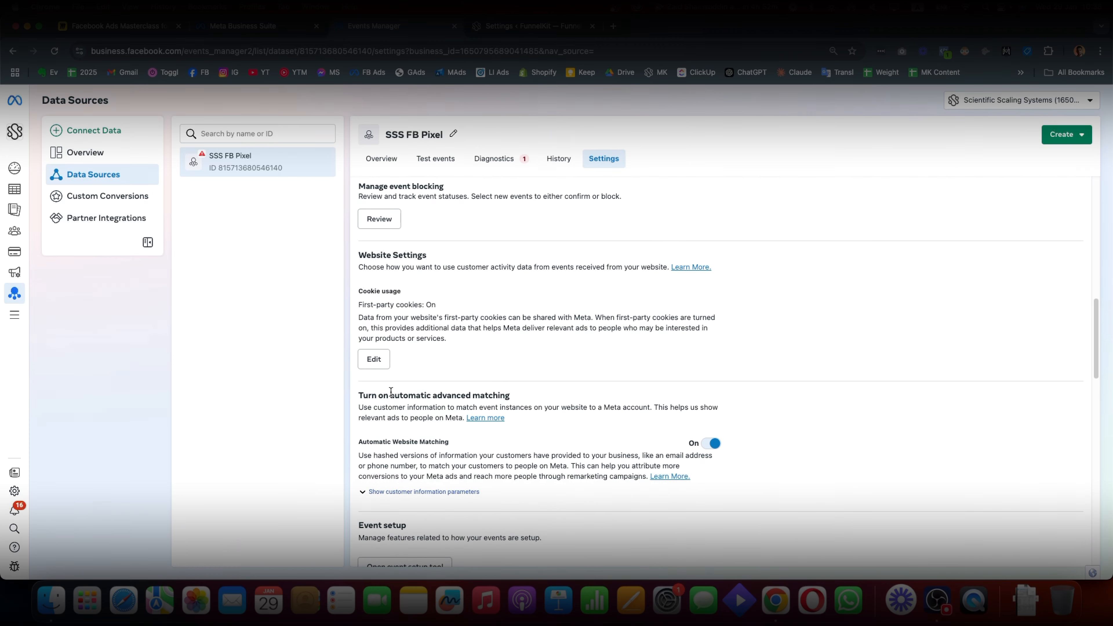
pyautogui.moveTo(403, 392); pyautogui.dragTo(500, 392)
pyautogui.scroll(-2, 514, 397)
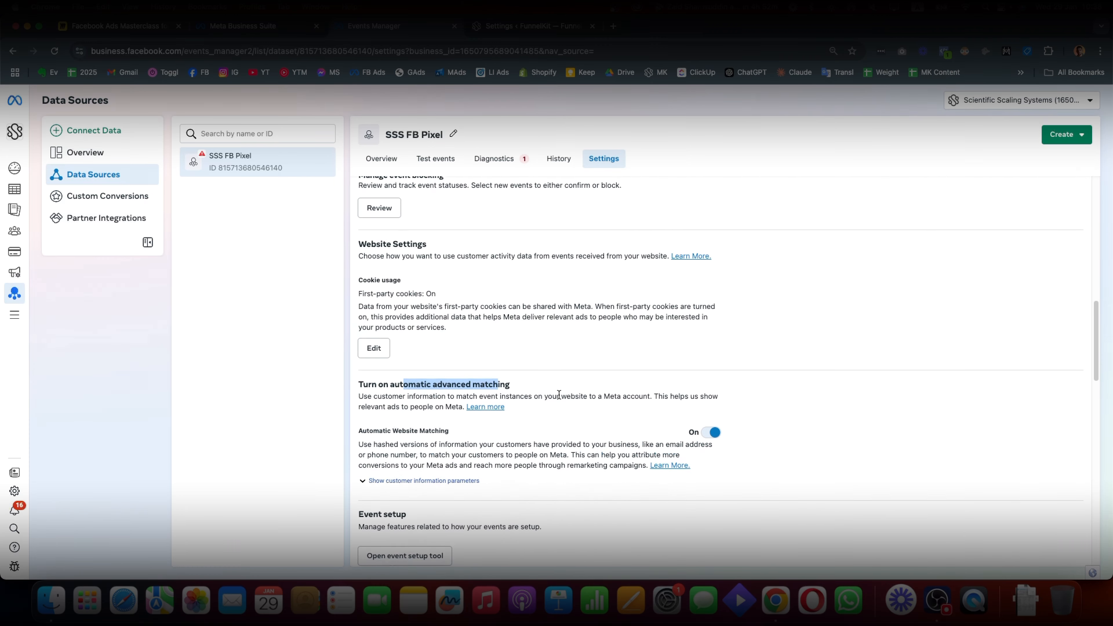
pyautogui.click(420, 471)
pyautogui.scroll(-1, 510, 440)
pyautogui.scroll(-2, 510, 440)
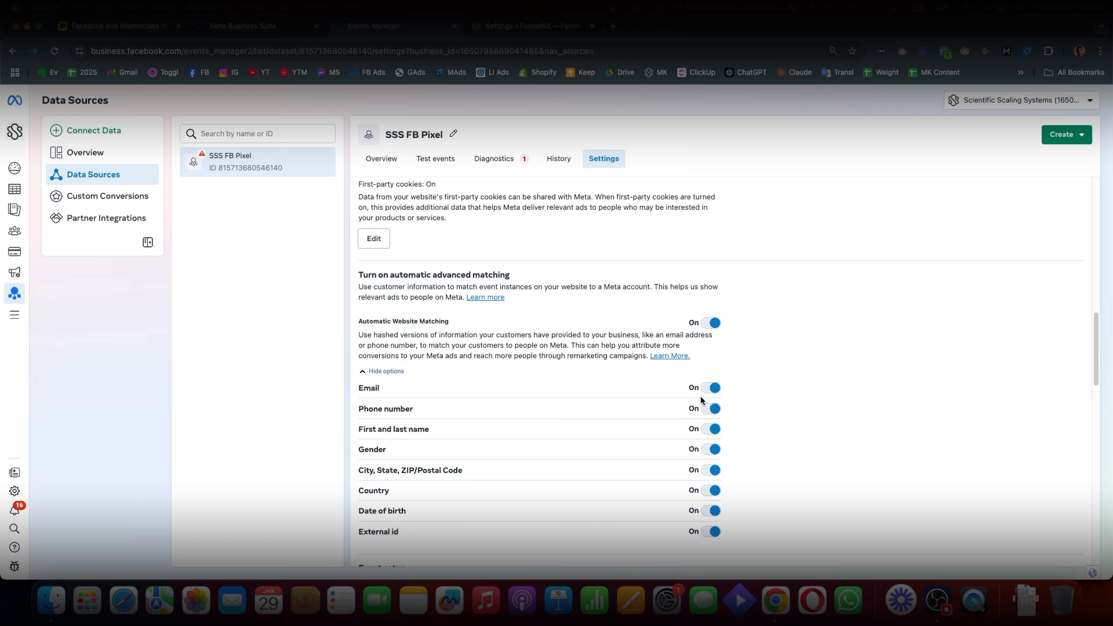
# Examine the Conversions API setup options in the pixel settings, including direct integration with an access token
pyautogui.scroll(-10, 698, 457)
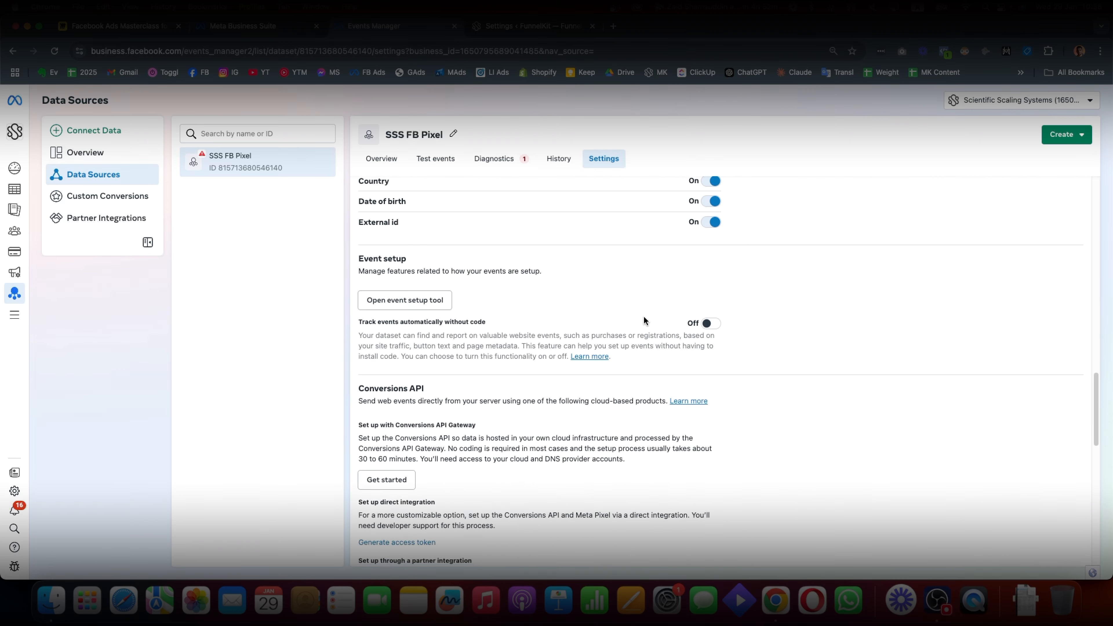
pyautogui.scroll(1, 555, 301)
pyautogui.moveTo(375, 204); pyautogui.dragTo(448, 206)
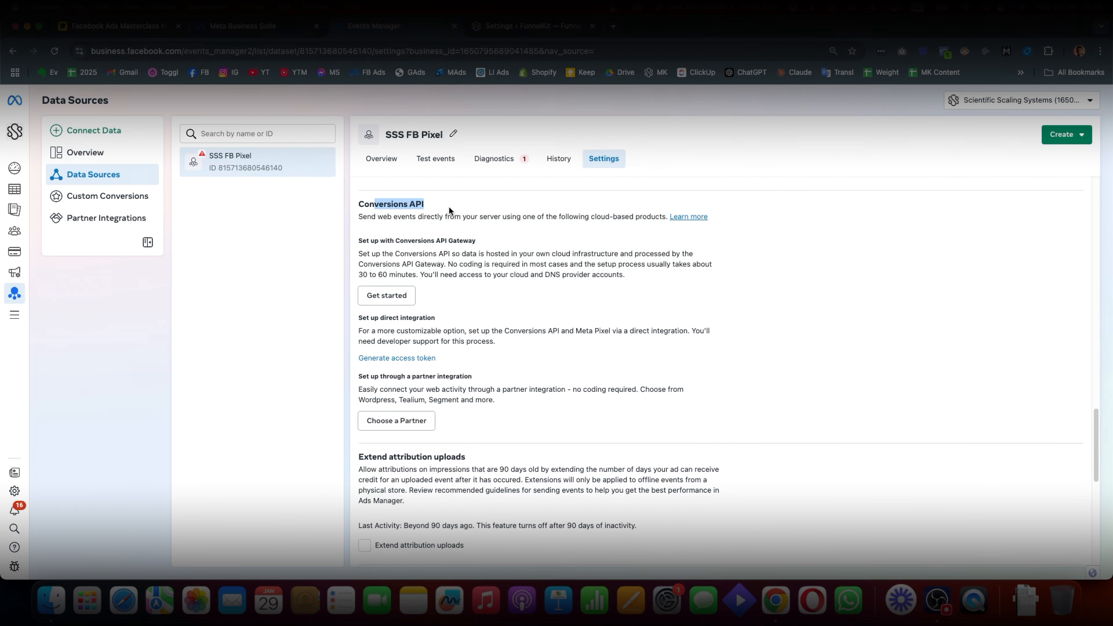
pyautogui.click(450, 207)
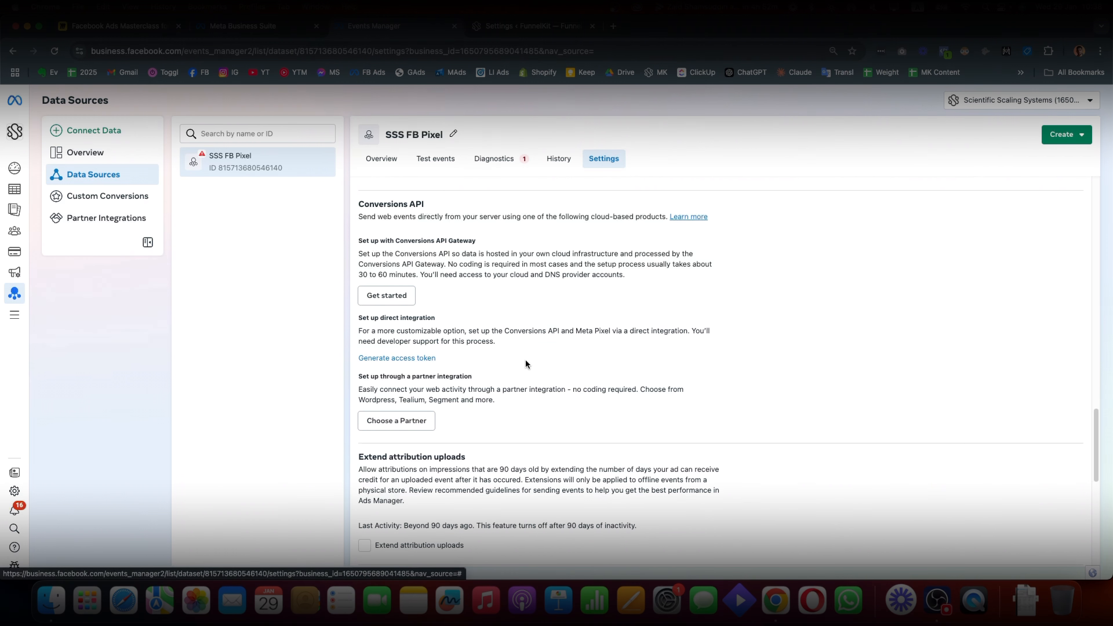
# Switch to the FunnelKit pixel tracking settings and examine the Conversion API option with its access token field
pyautogui.click(519, 17)
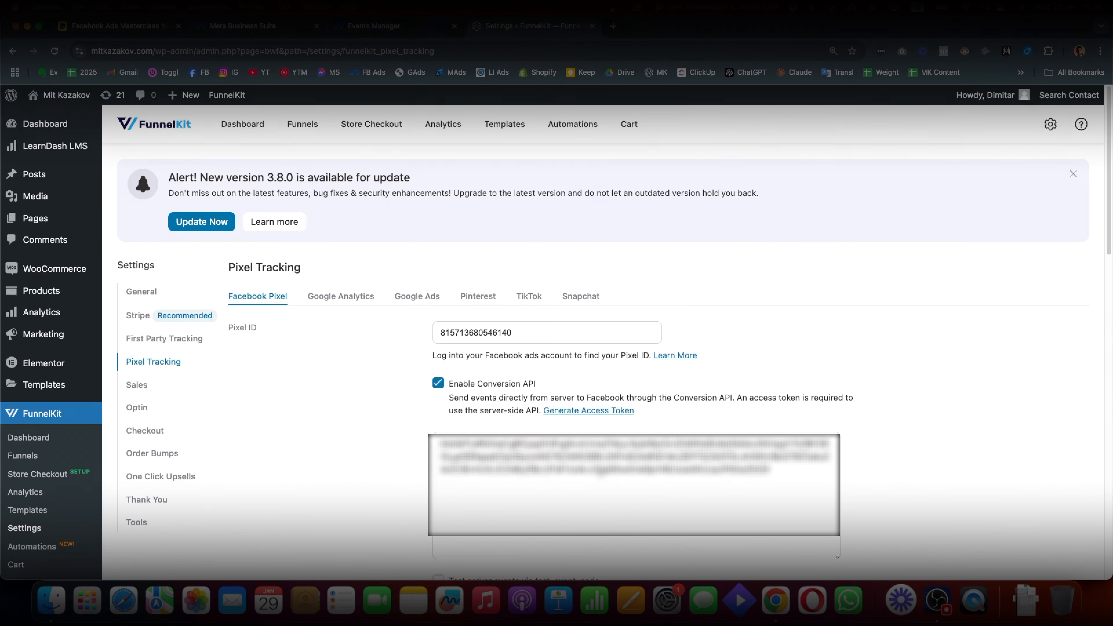
pyautogui.click(406, 421)
pyautogui.scroll(-3, 430, 409)
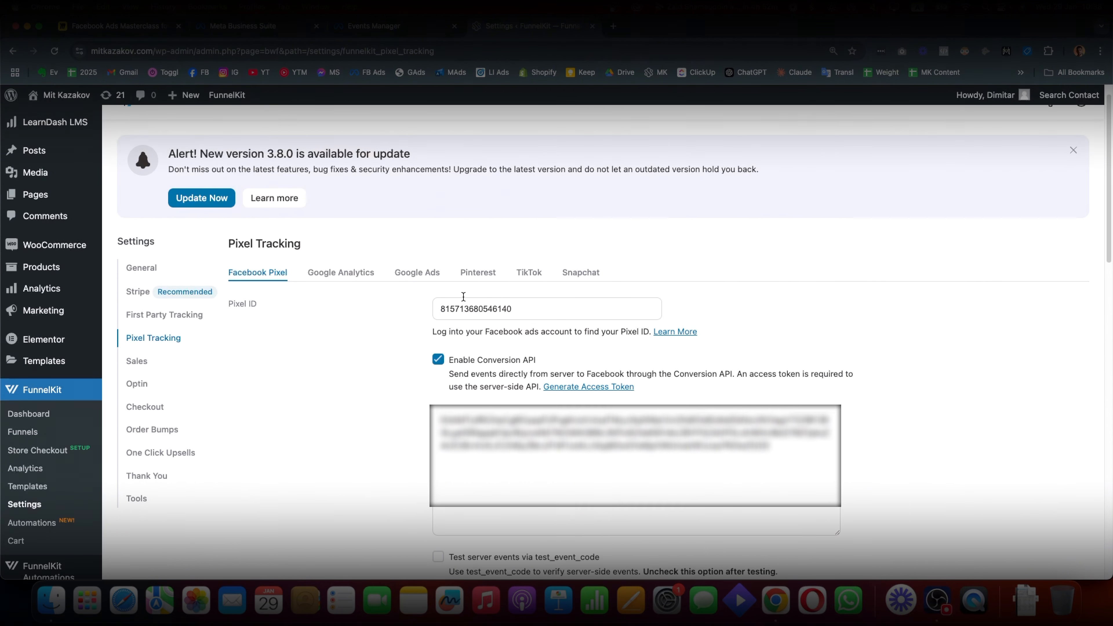
pyautogui.scroll(3, 646, 316)
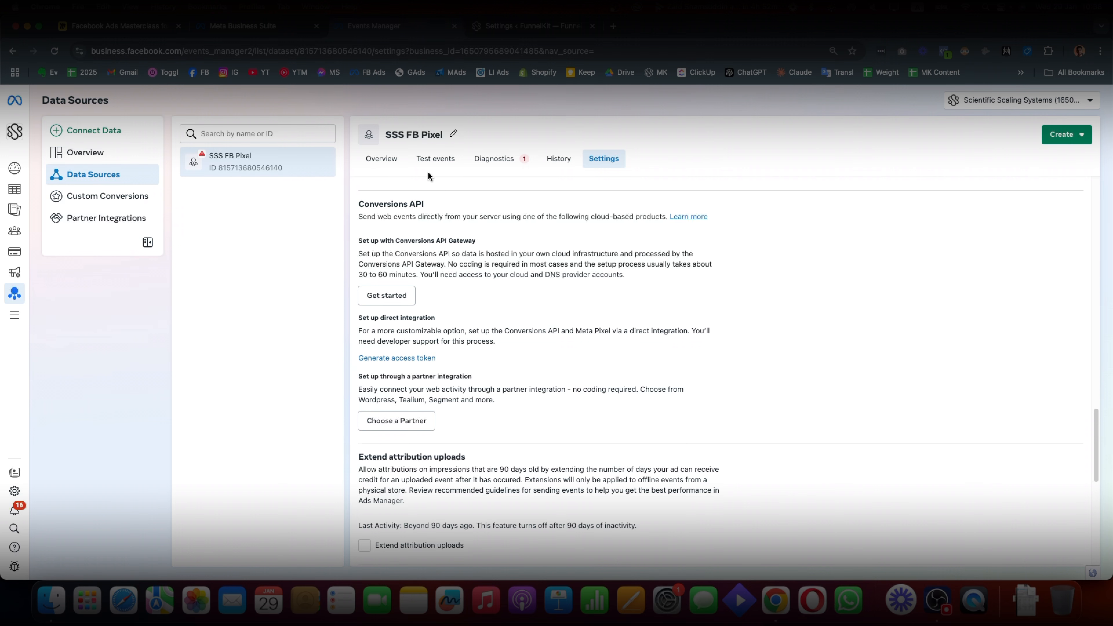
# Open the SSS FB Pixel overview and start adding a new integration to its events
pyautogui.click(383, 158)
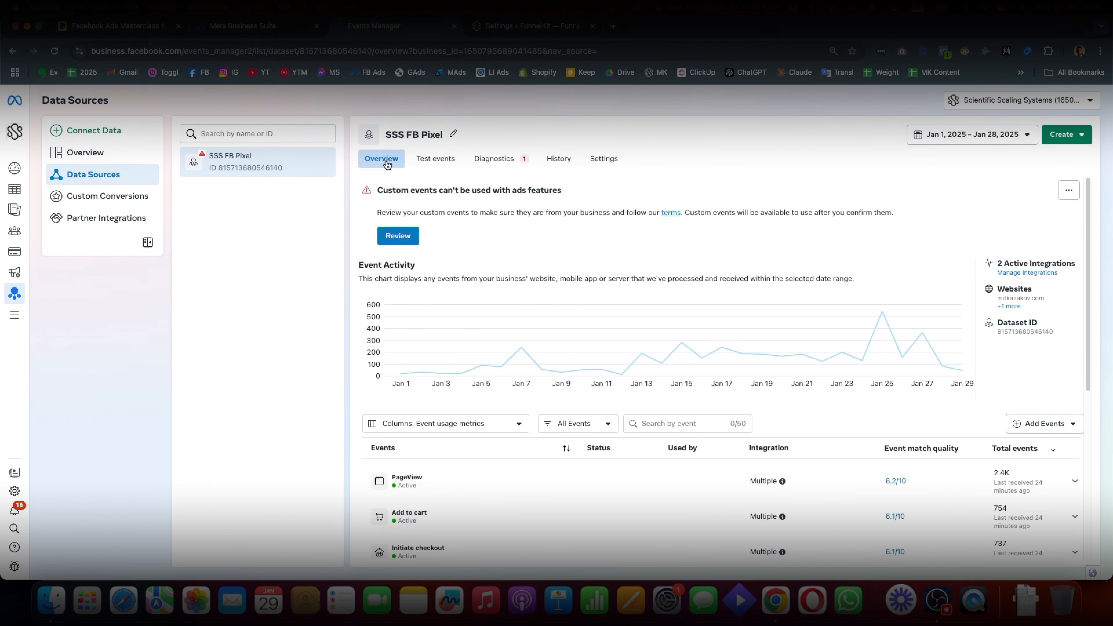
pyautogui.scroll(-3, 549, 261)
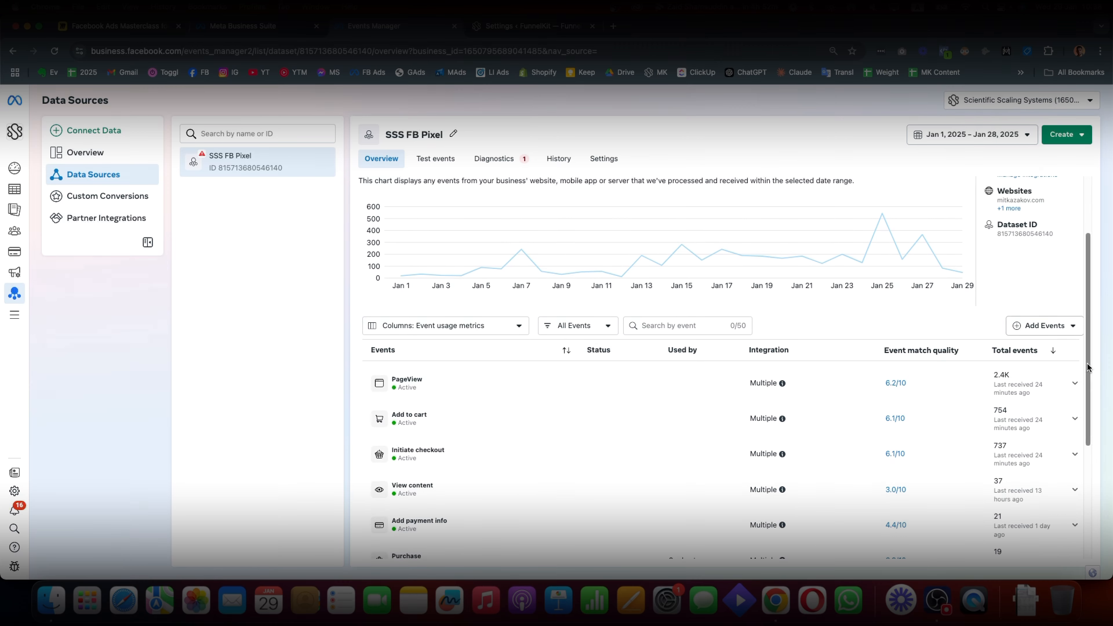
pyautogui.click(1042, 326)
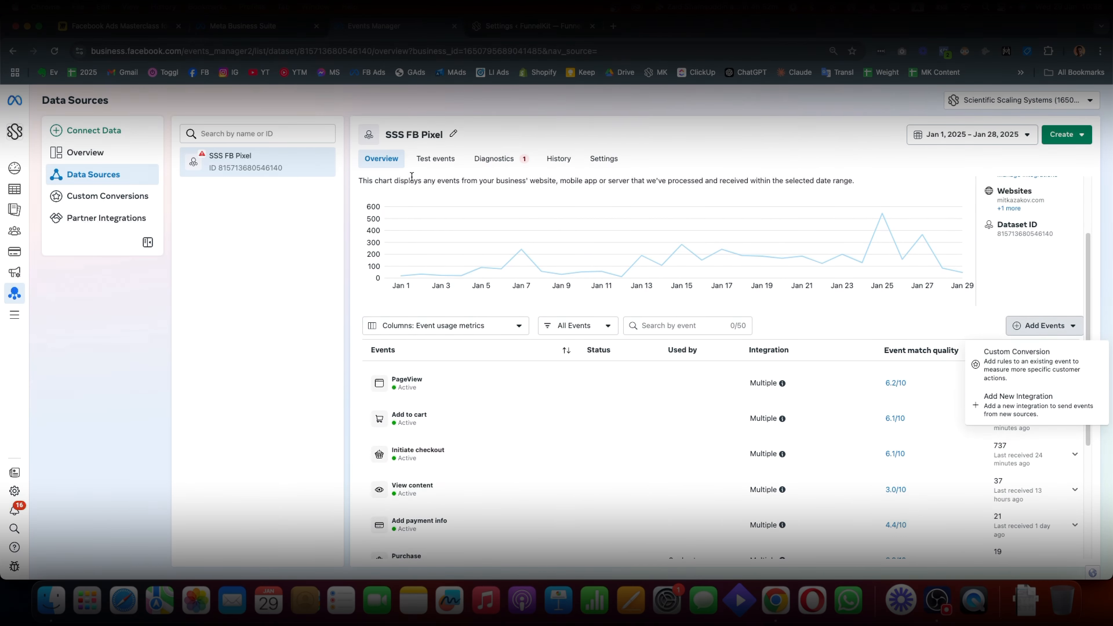
pyautogui.click(1015, 419)
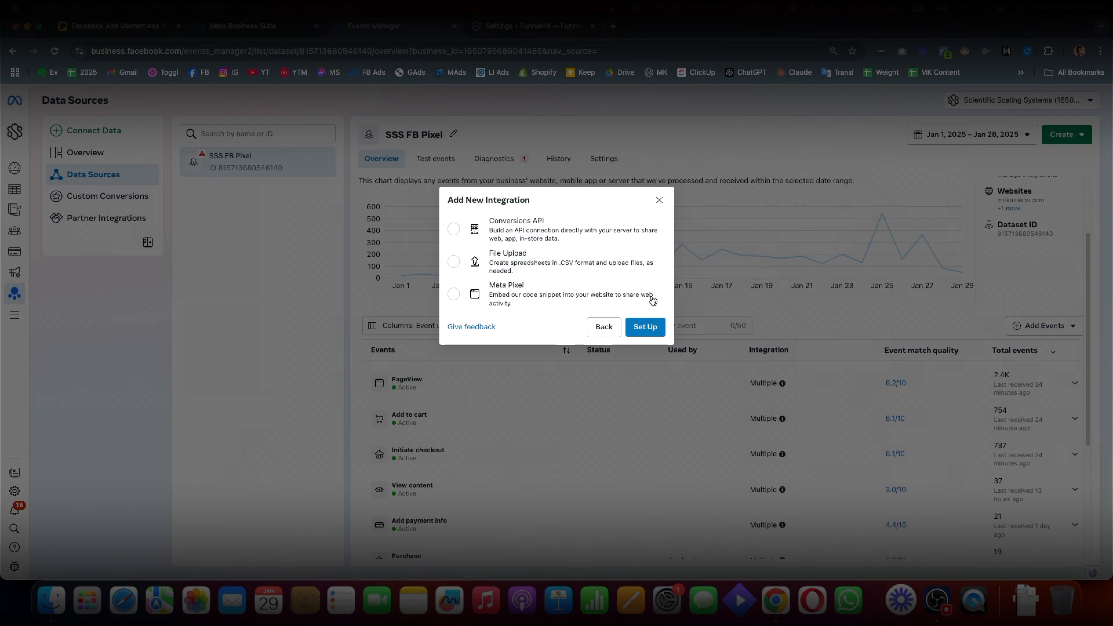
# Choose Meta Pixel as the new integration's type and start its setup
pyautogui.click(503, 299)
pyautogui.click(529, 238)
pyautogui.click(509, 298)
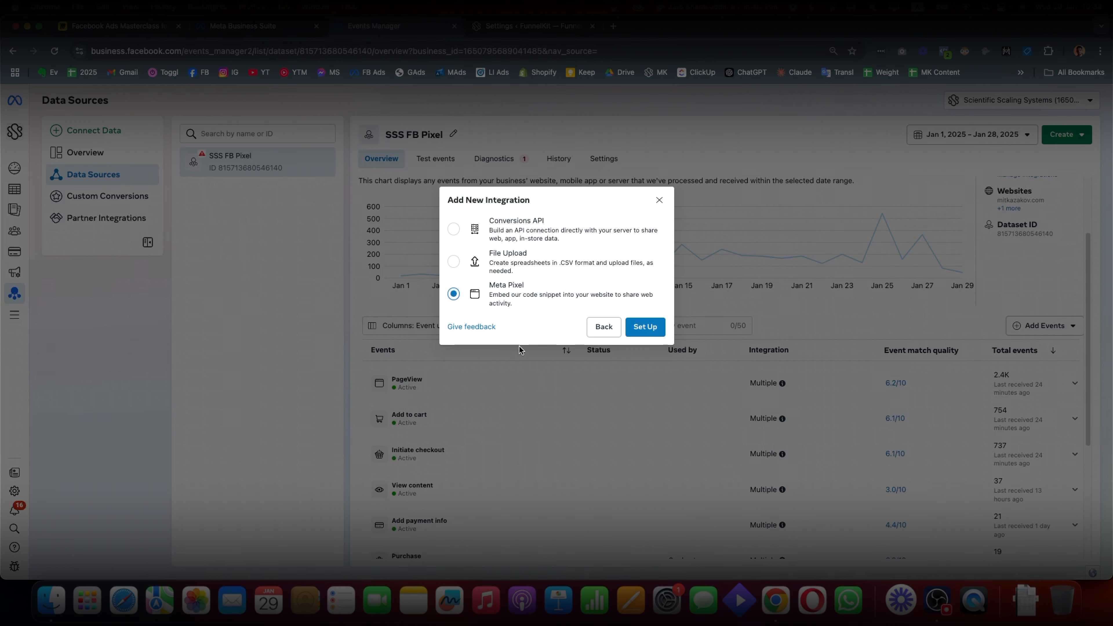
pyautogui.click(658, 327)
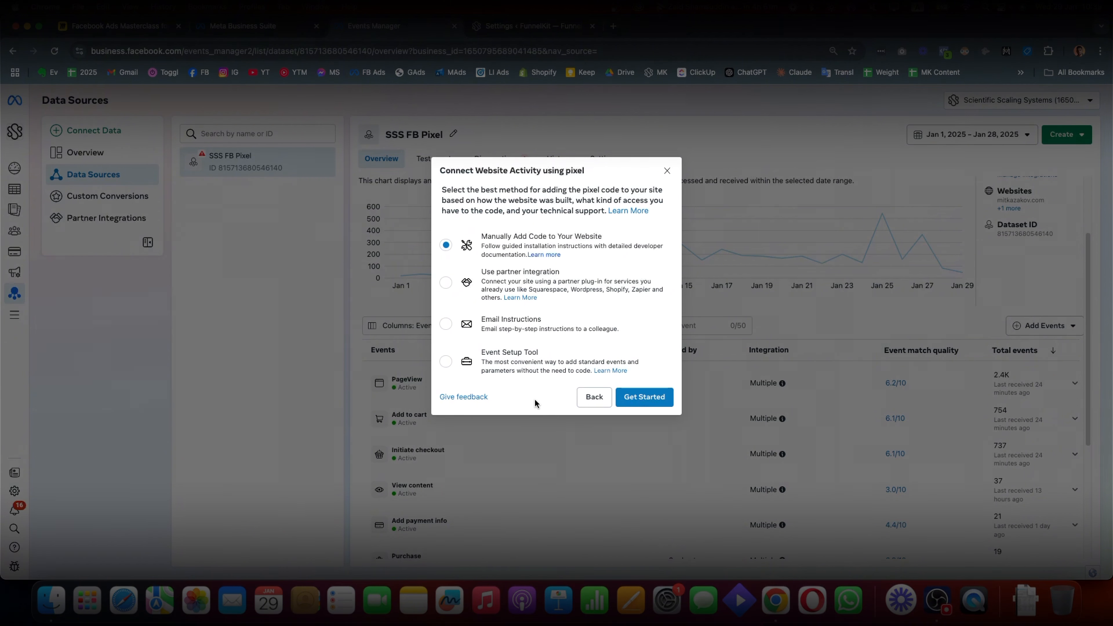
# Choose to add the pixel code to the website manually and copy the Meta Pixel base code
pyautogui.click(505, 244)
pyautogui.click(658, 399)
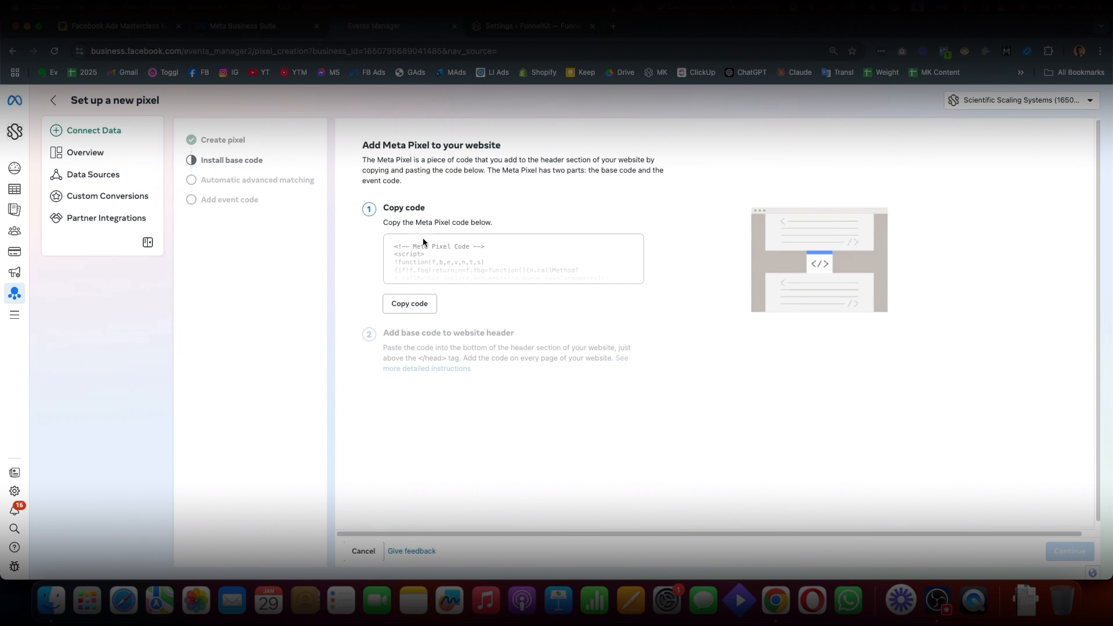
pyautogui.click(405, 307)
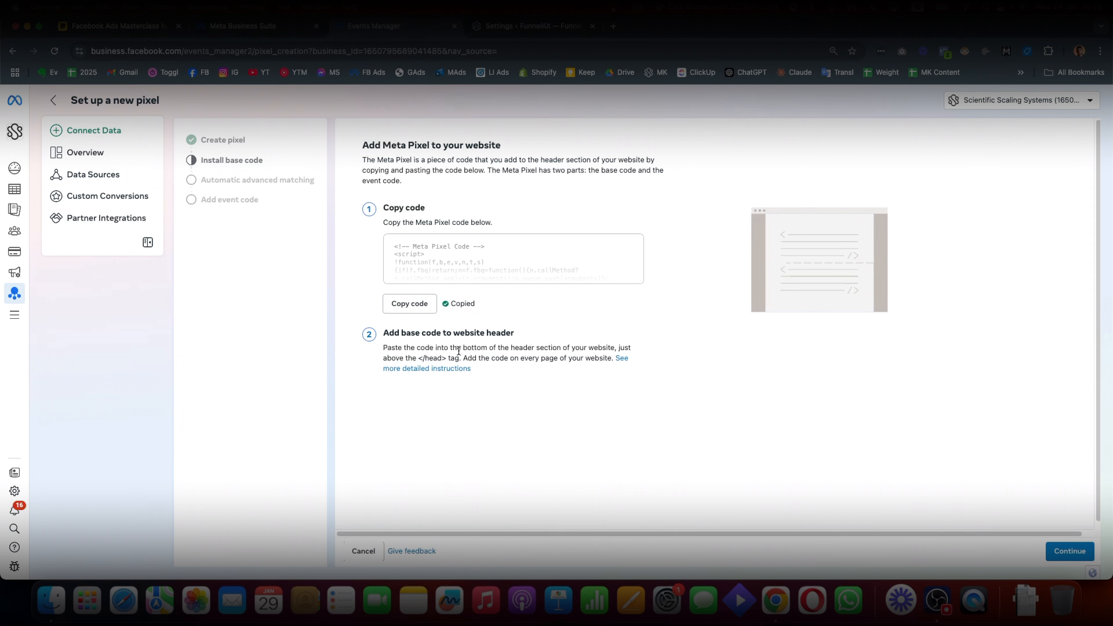
# Examine the instructions on where to paste the base code in the website header
pyautogui.moveTo(397, 347); pyautogui.dragTo(481, 349)
pyautogui.click(392, 347)
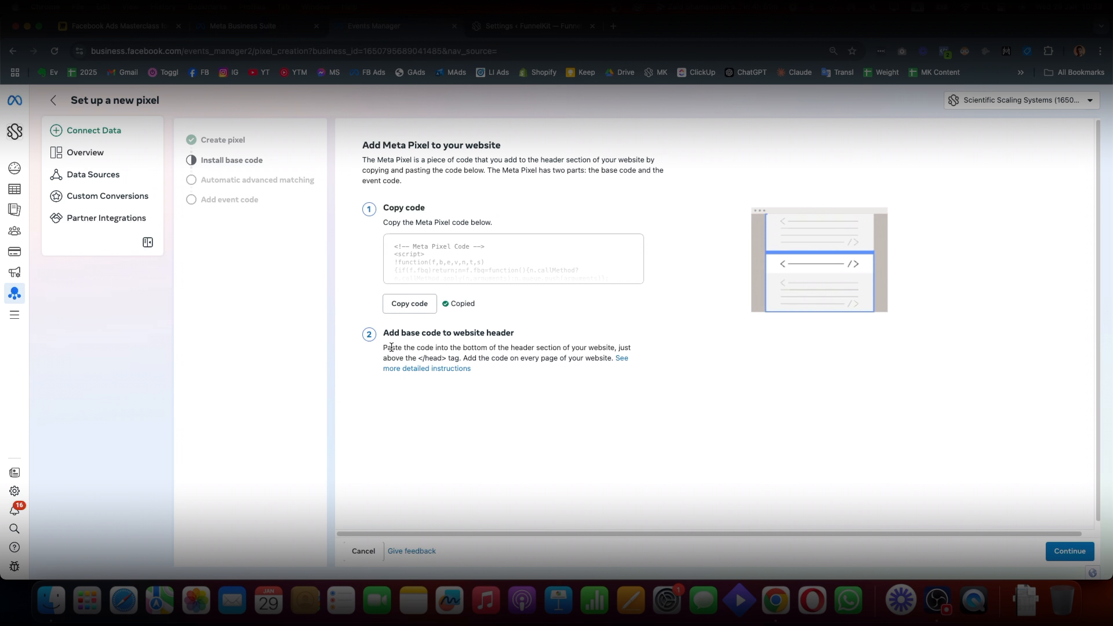
pyautogui.moveTo(383, 348); pyautogui.dragTo(447, 348)
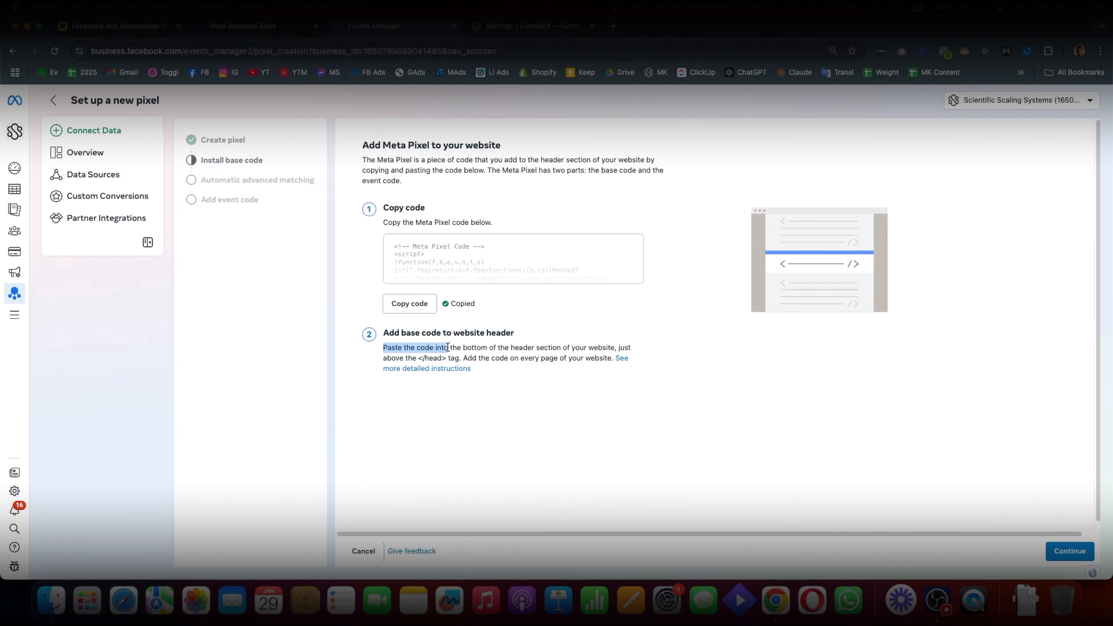
pyautogui.click(448, 347)
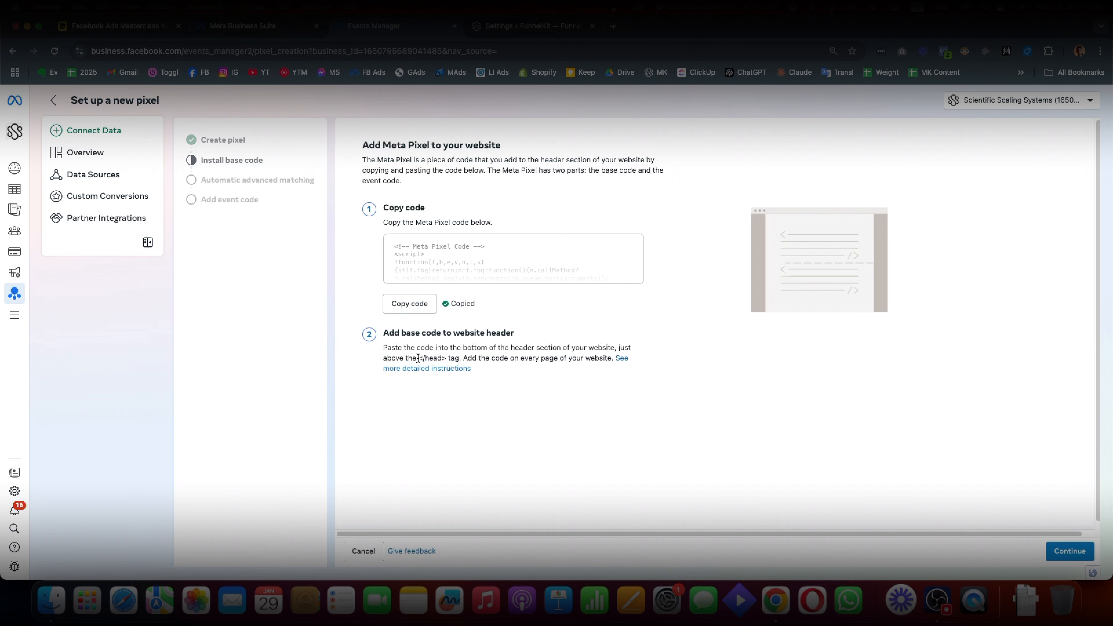
pyautogui.moveTo(418, 358)
pyautogui.mouseDown()
pyautogui.moveTo(446, 359)
pyautogui.moveTo(418, 359)
pyautogui.mouseUp()
pyautogui.click(446, 358)
pyautogui.click(580, 340)
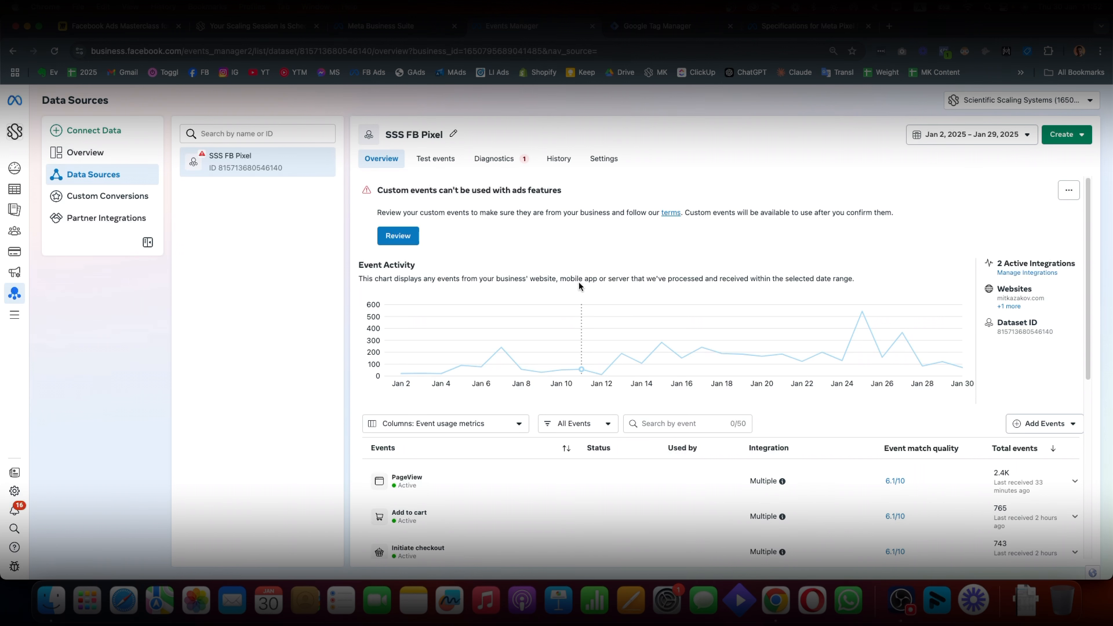
# Switch to Google Tag Manager and examine the account, container and target platform fields for adding a new account, then leave the form
pyautogui.click(637, 27)
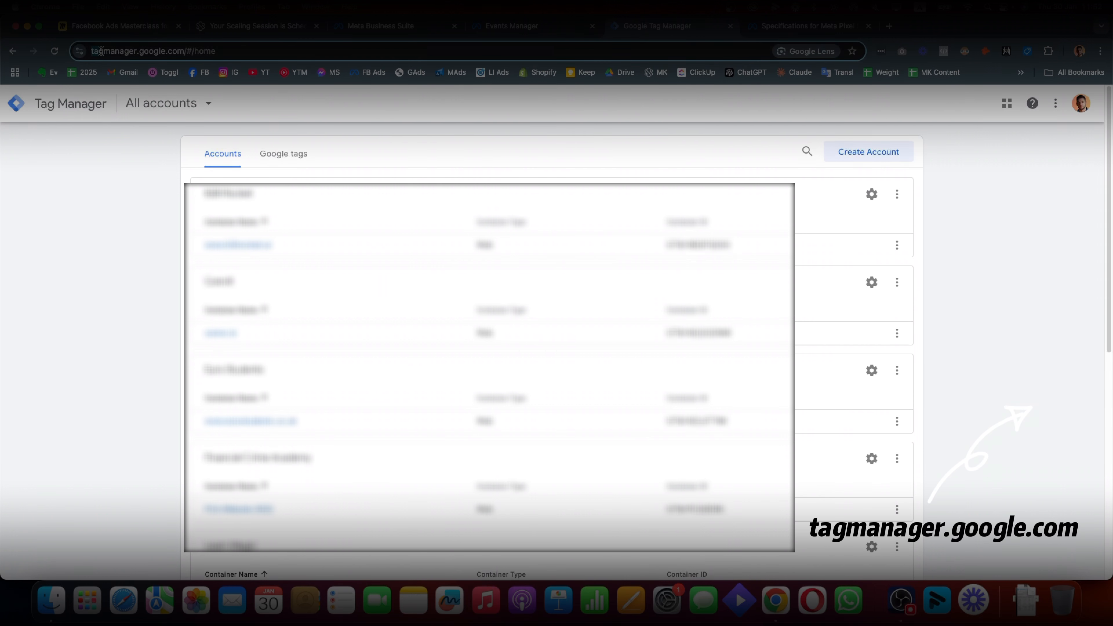
pyautogui.click(850, 152)
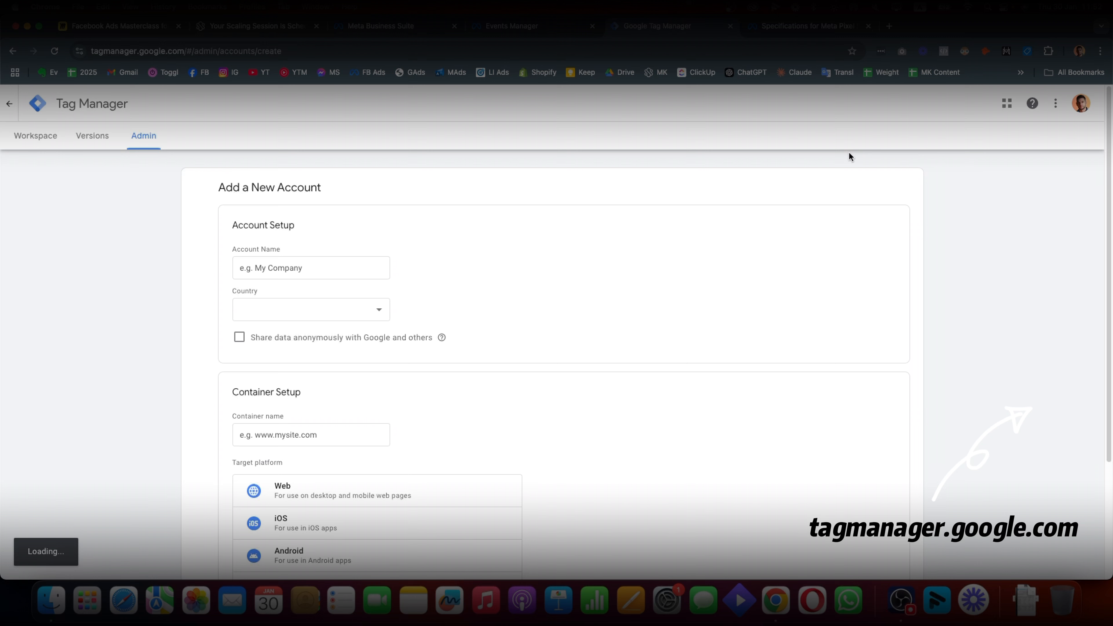
pyautogui.click(264, 267)
pyautogui.scroll(-3, 314, 396)
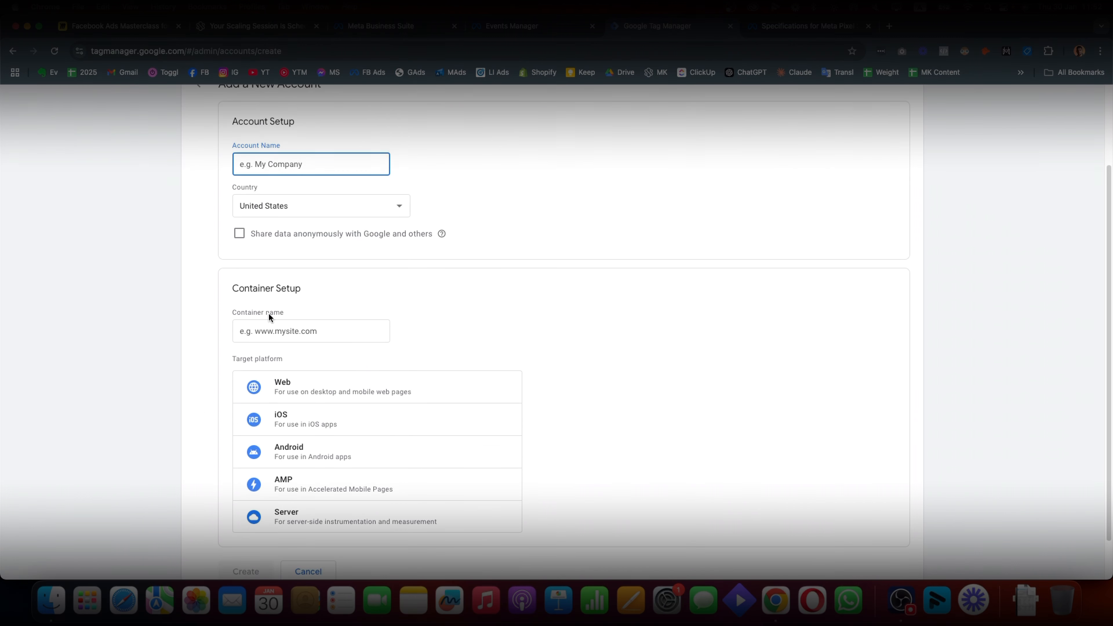
pyautogui.click(311, 330)
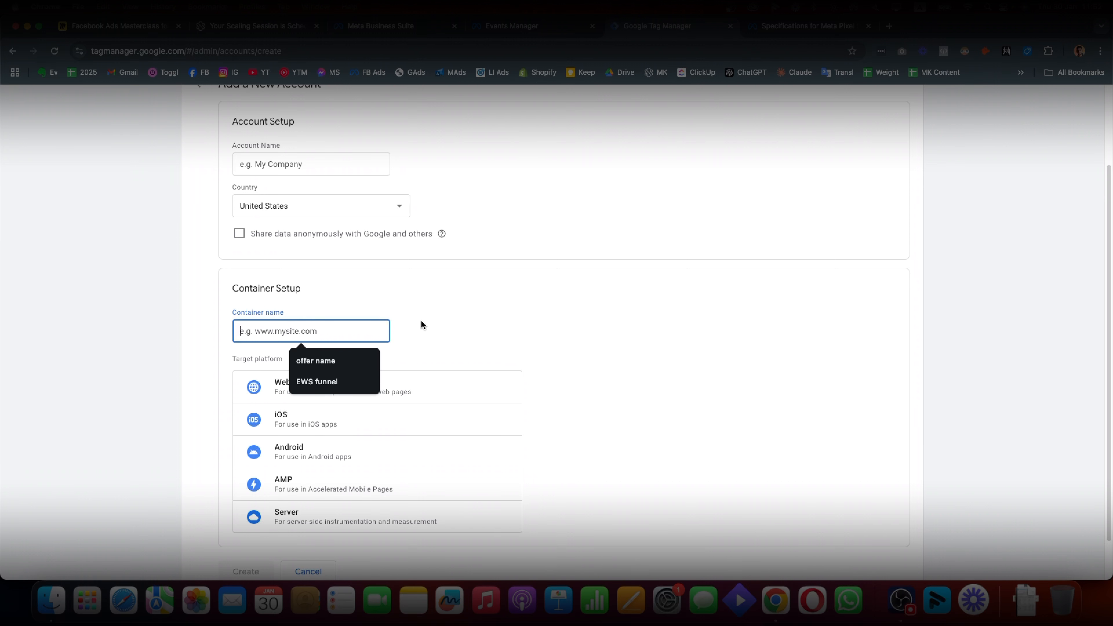
pyautogui.scroll(-2, 458, 326)
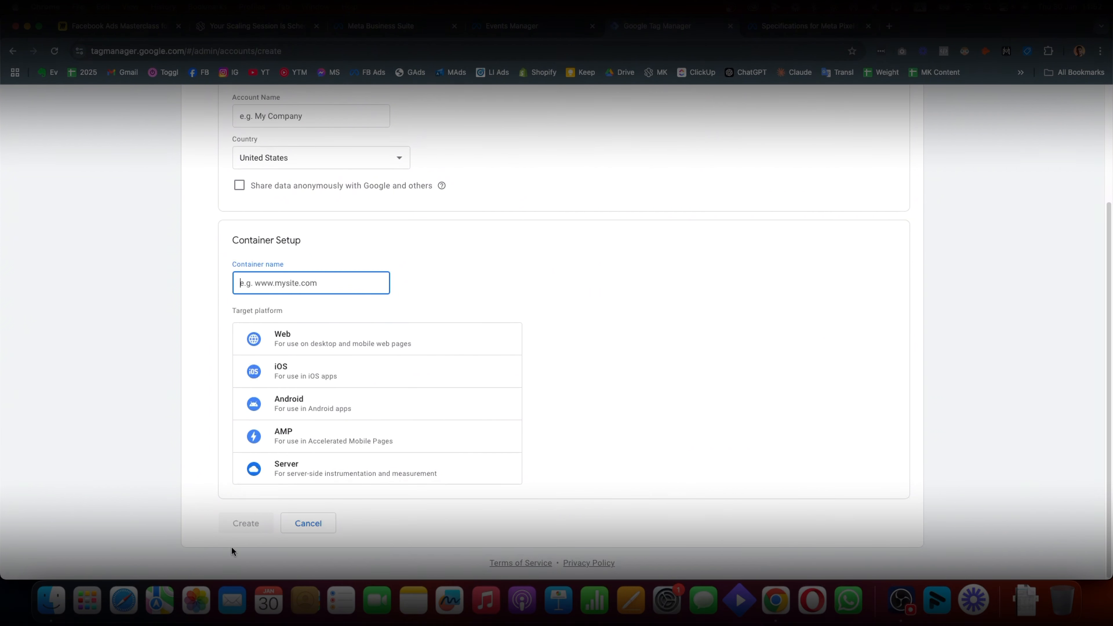
pyautogui.scroll(4, 411, 504)
pyautogui.click(31, 136)
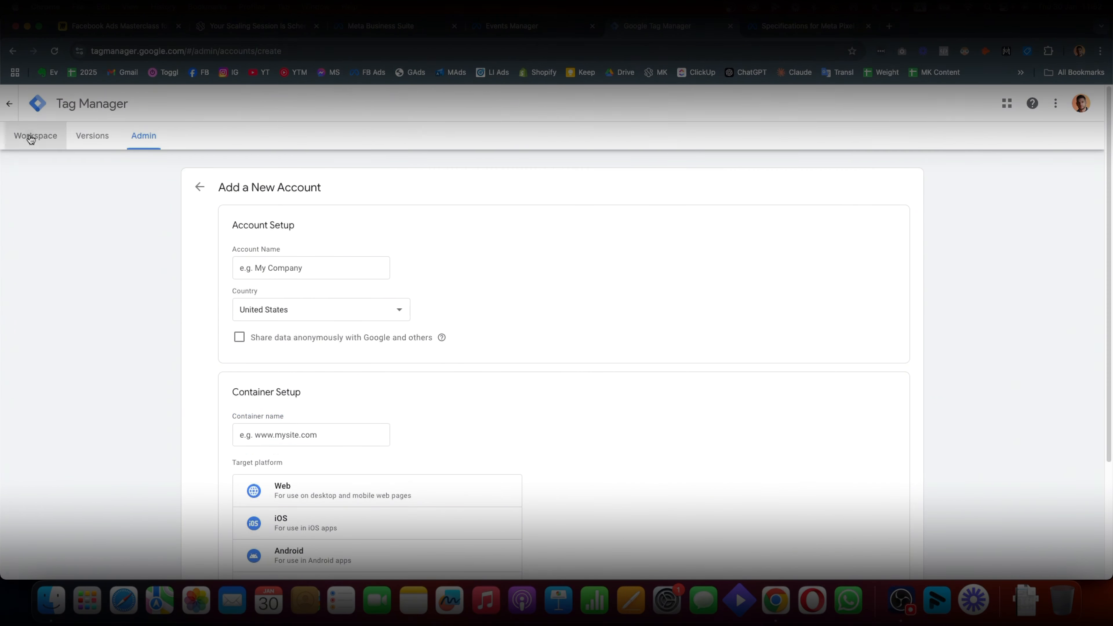
# Open the workspace of the first web container listed under the TriadFit account
pyautogui.scroll(-5, 342, 324)
pyautogui.scroll(-4, 343, 324)
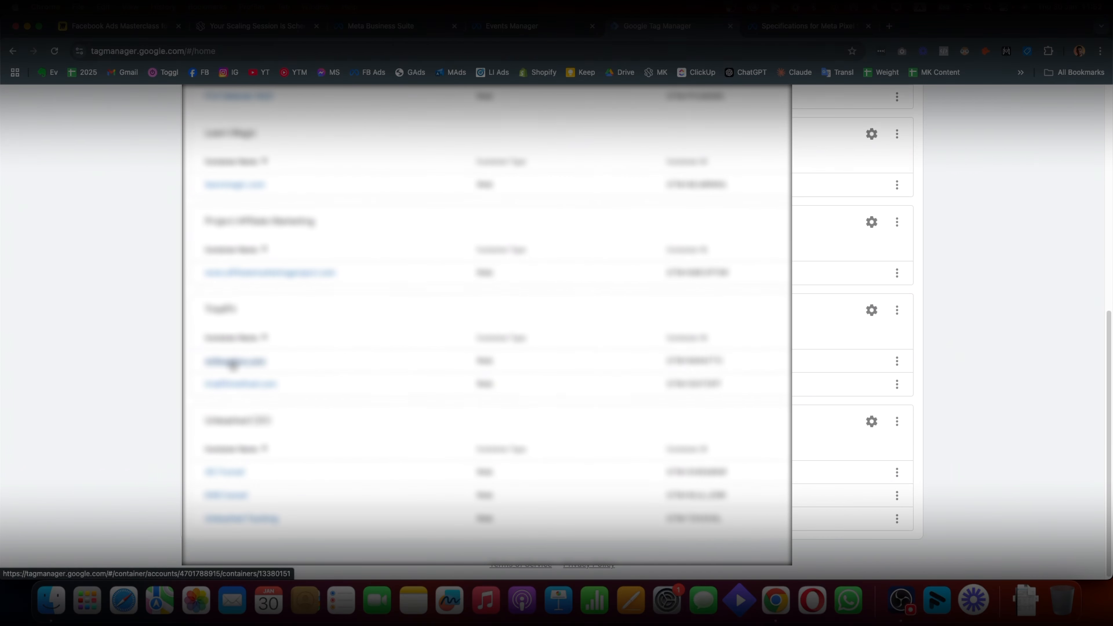
pyautogui.click(233, 362)
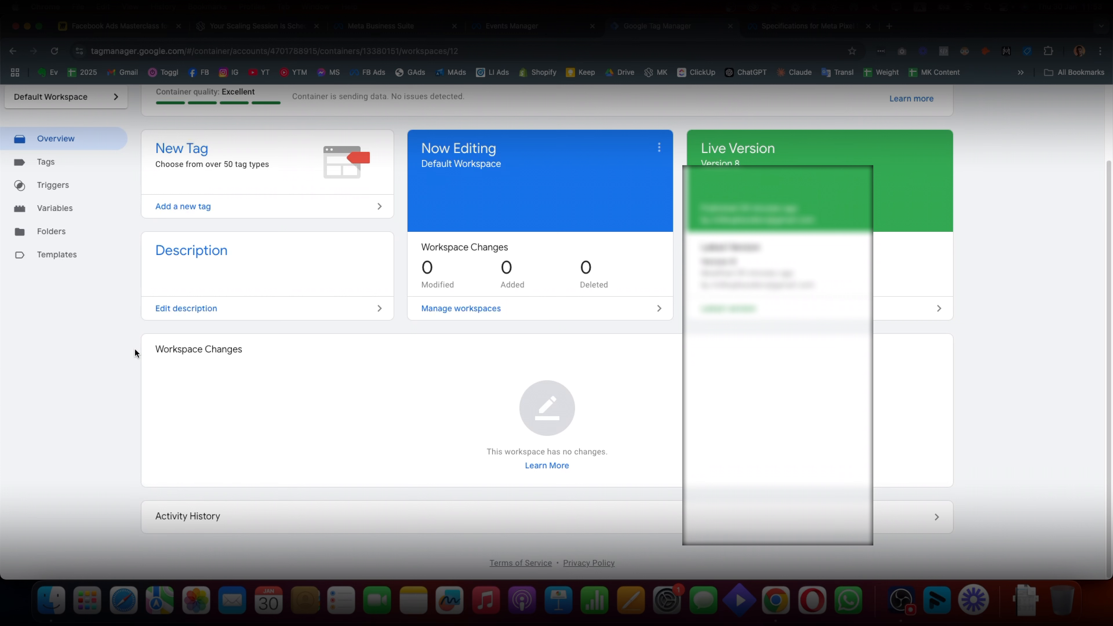
pyautogui.scroll(2, 574, 244)
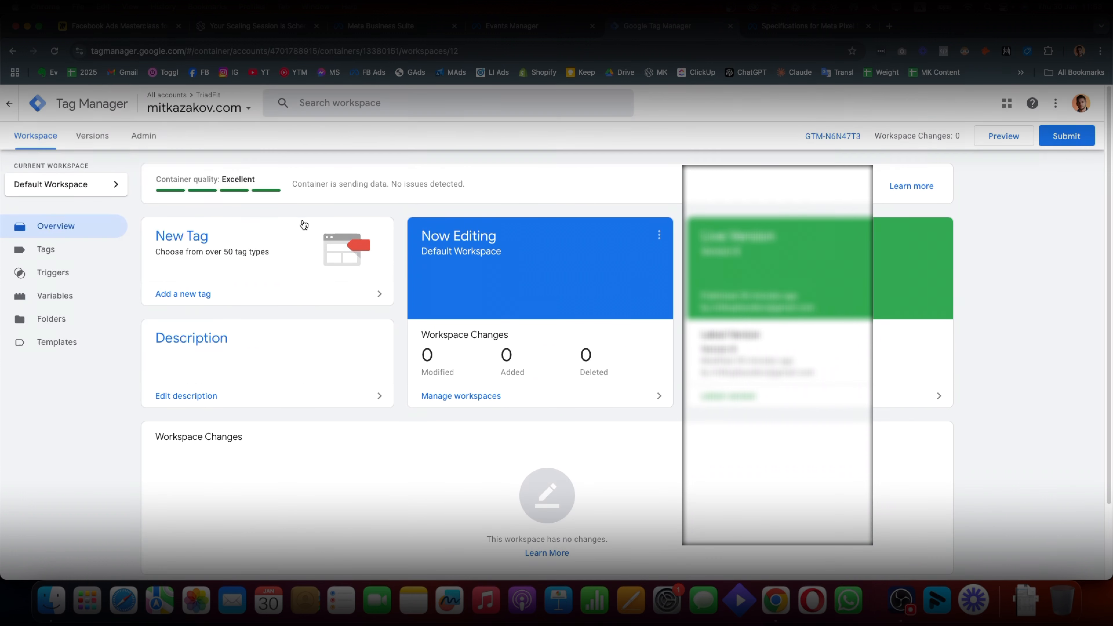
# Open the container's installation instructions and examine the Google Tag Manager snippets for the head and body tags
pyautogui.click(834, 137)
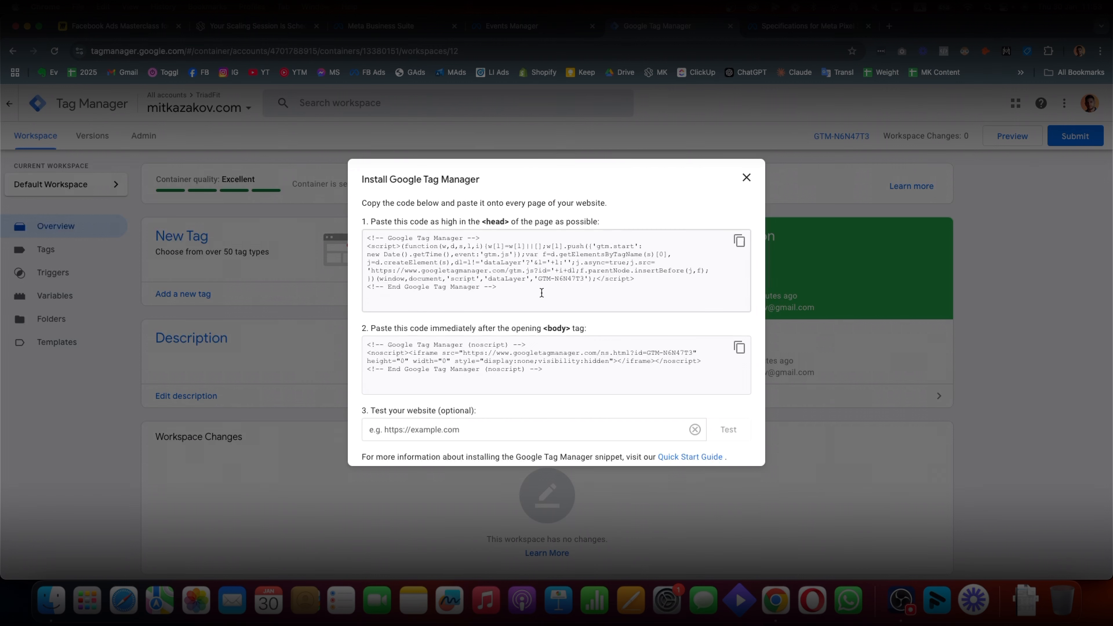
pyautogui.moveTo(542, 293); pyautogui.dragTo(597, 221)
pyautogui.click(586, 221)
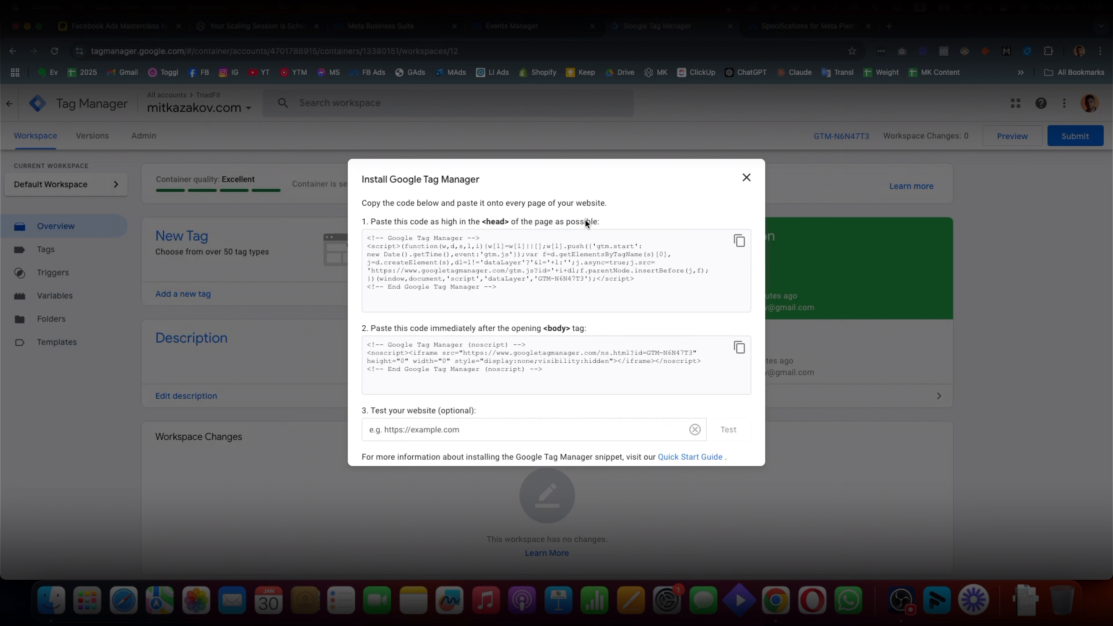
pyautogui.moveTo(561, 382); pyautogui.dragTo(328, 346)
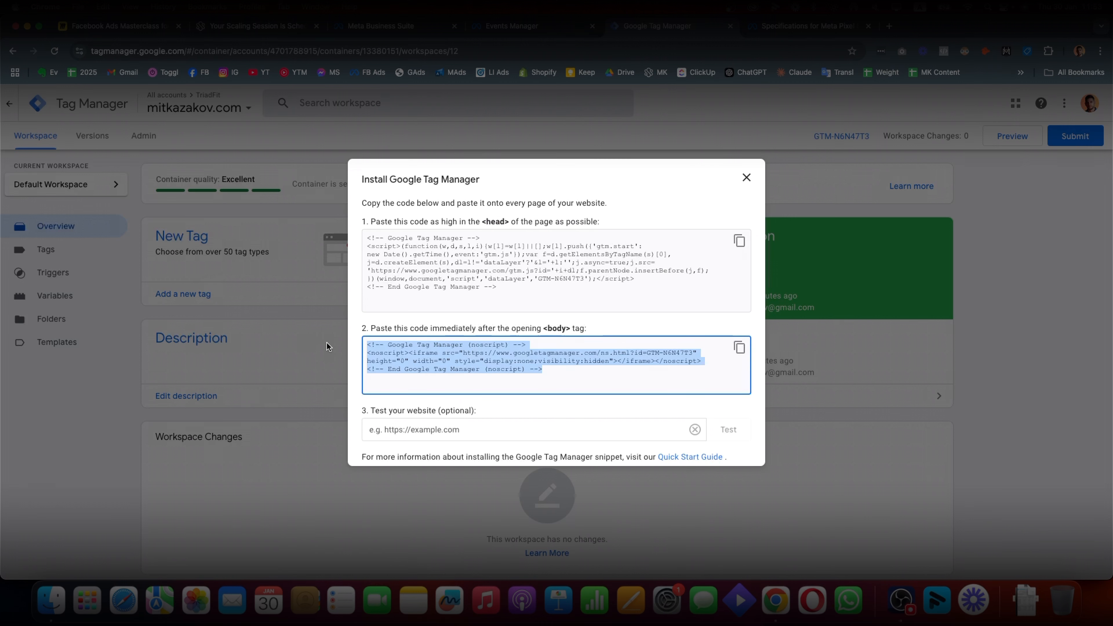
pyautogui.moveTo(497, 328); pyautogui.dragTo(609, 325)
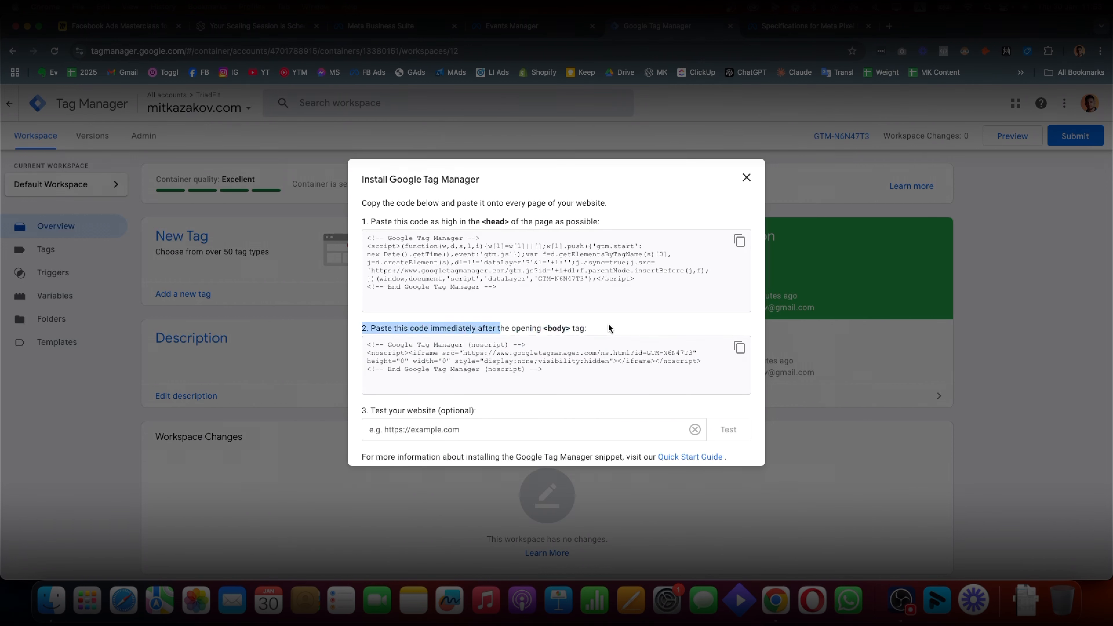
pyautogui.click(586, 328)
pyautogui.moveTo(554, 379); pyautogui.dragTo(544, 377)
pyautogui.click(548, 370)
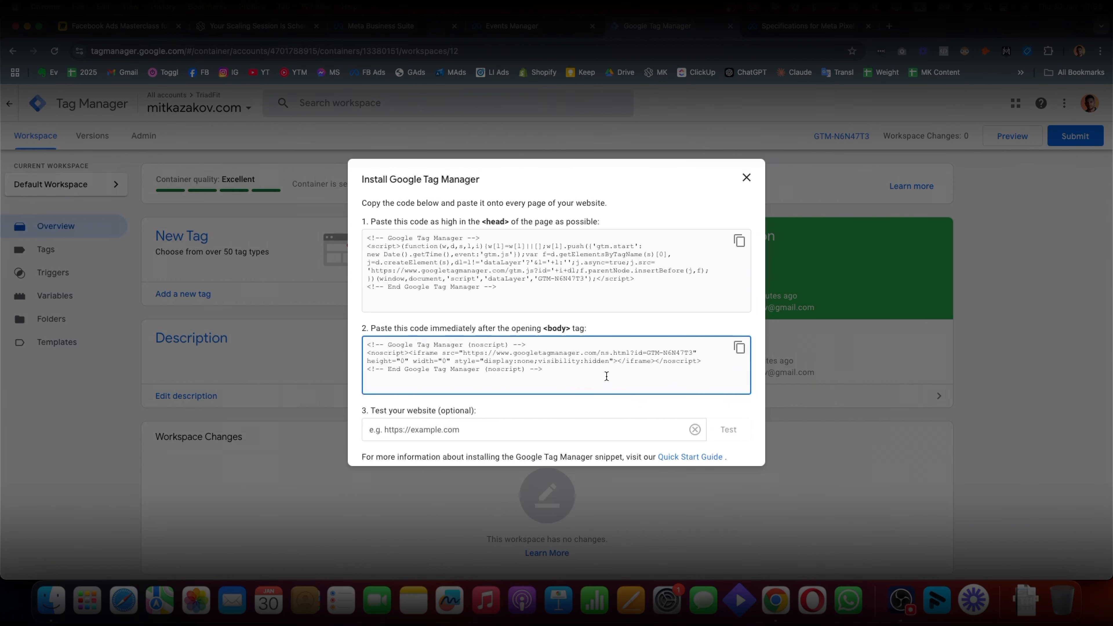
pyautogui.moveTo(574, 303); pyautogui.dragTo(367, 235)
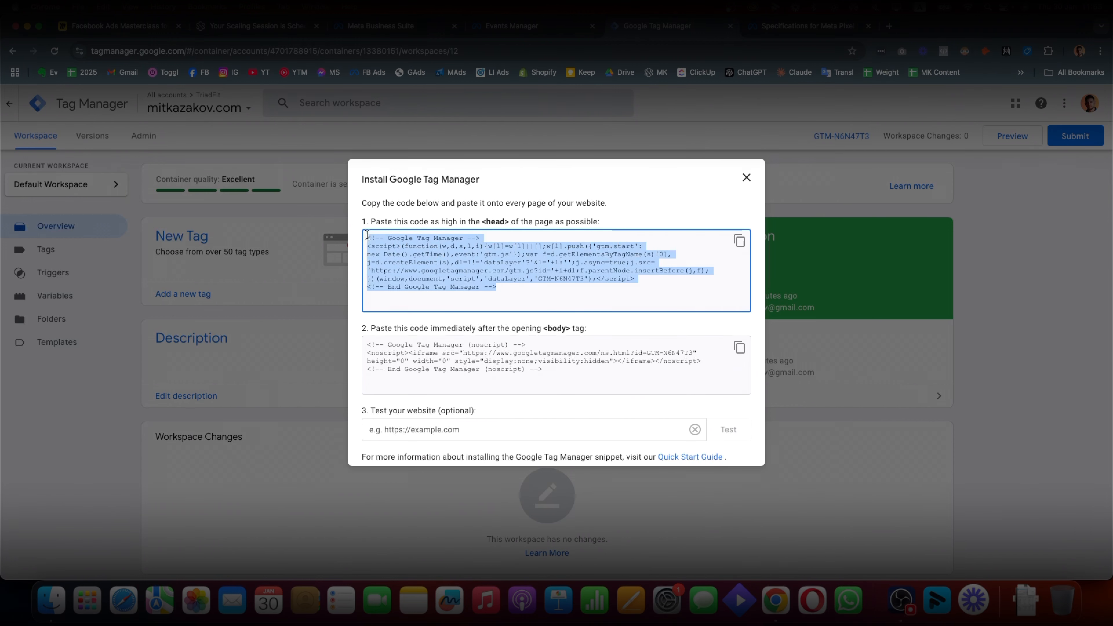
pyautogui.click(542, 374)
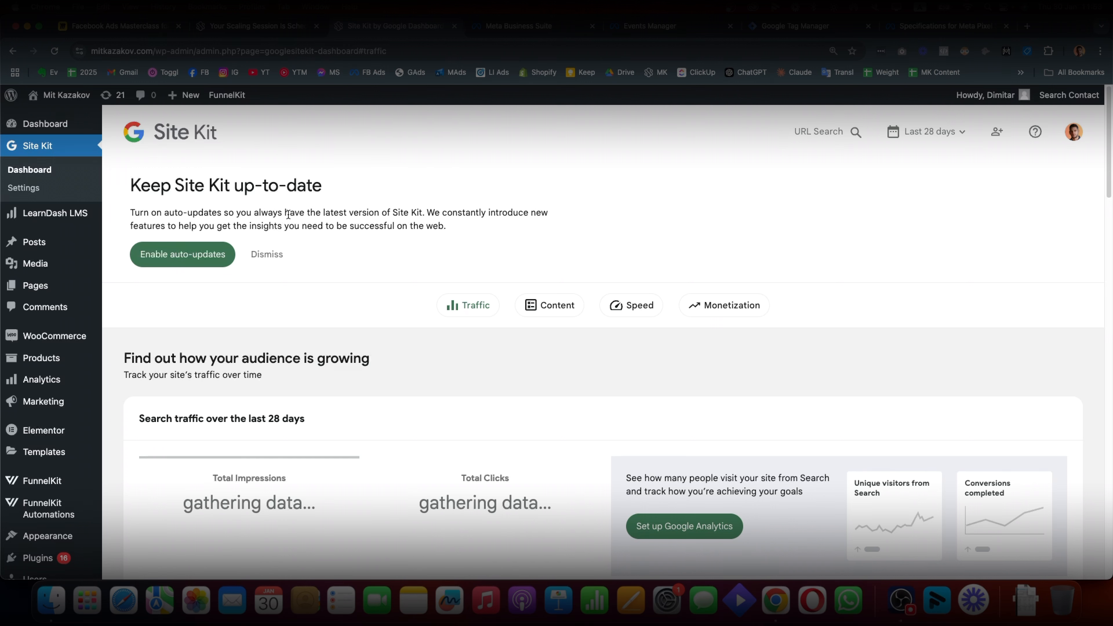
# Open the WordPress Site Kit settings and check the container ID of the connected Tag Manager service
pyautogui.click(23, 187)
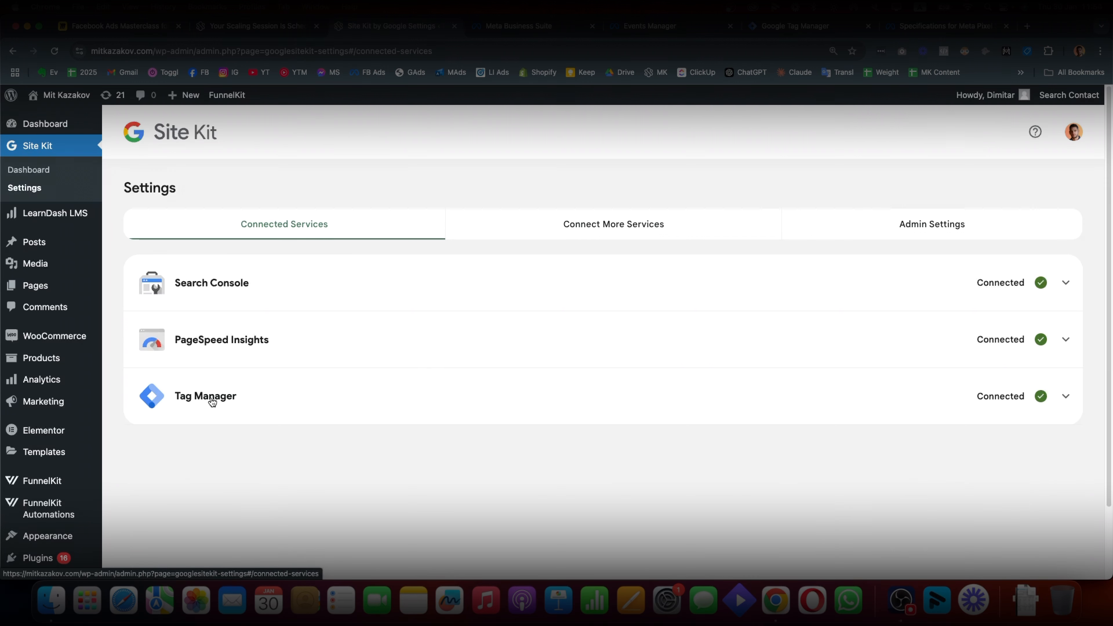
pyautogui.click(212, 402)
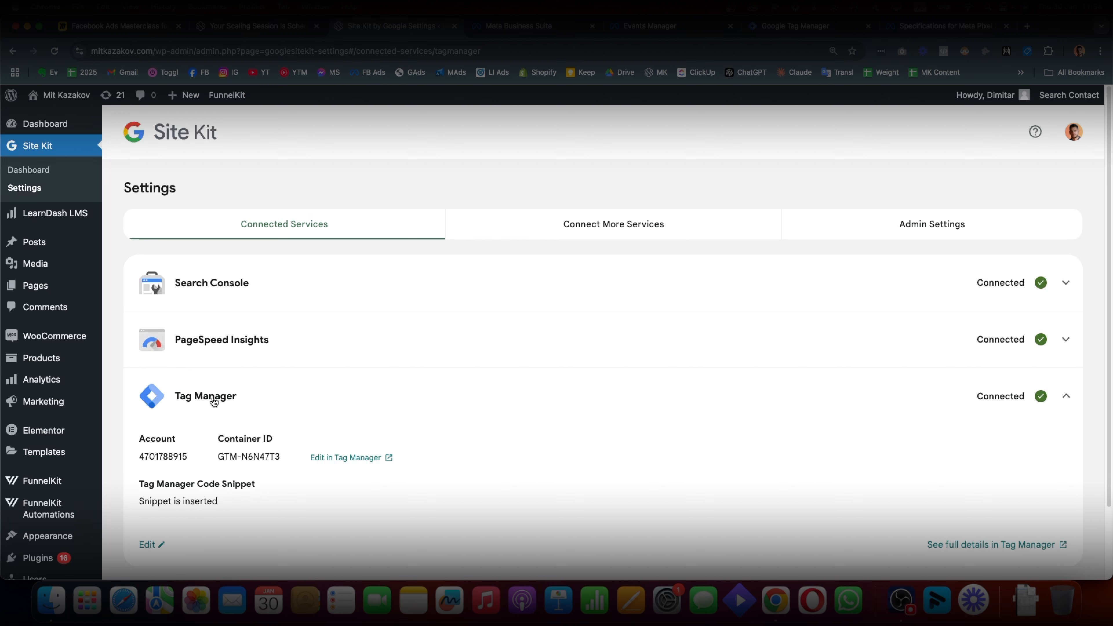
pyautogui.tripleClick(245, 456)
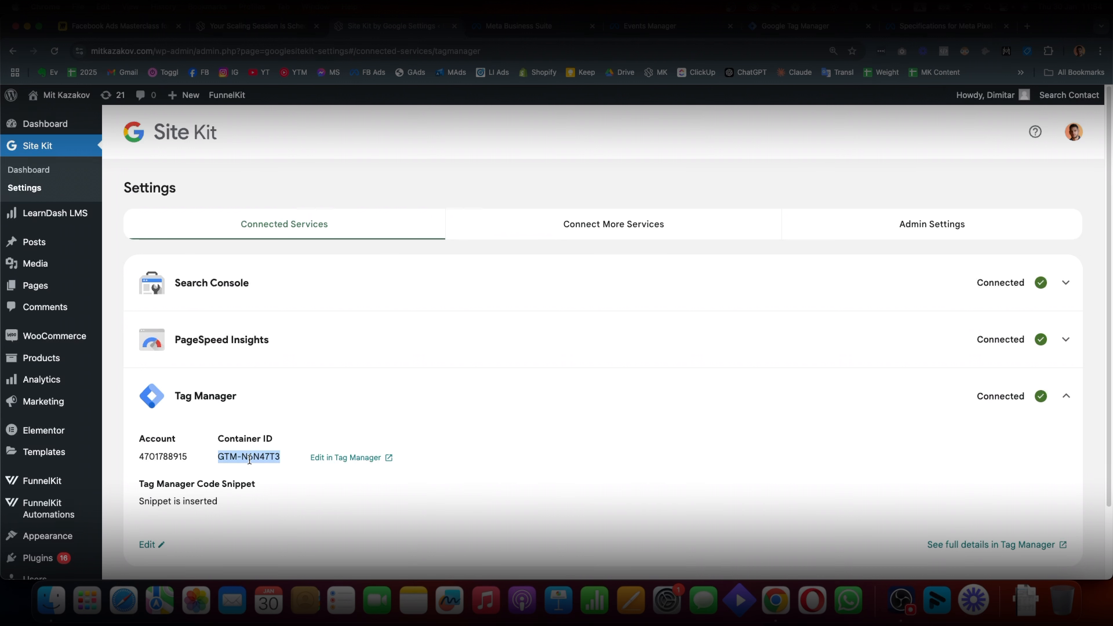
pyautogui.click(254, 458)
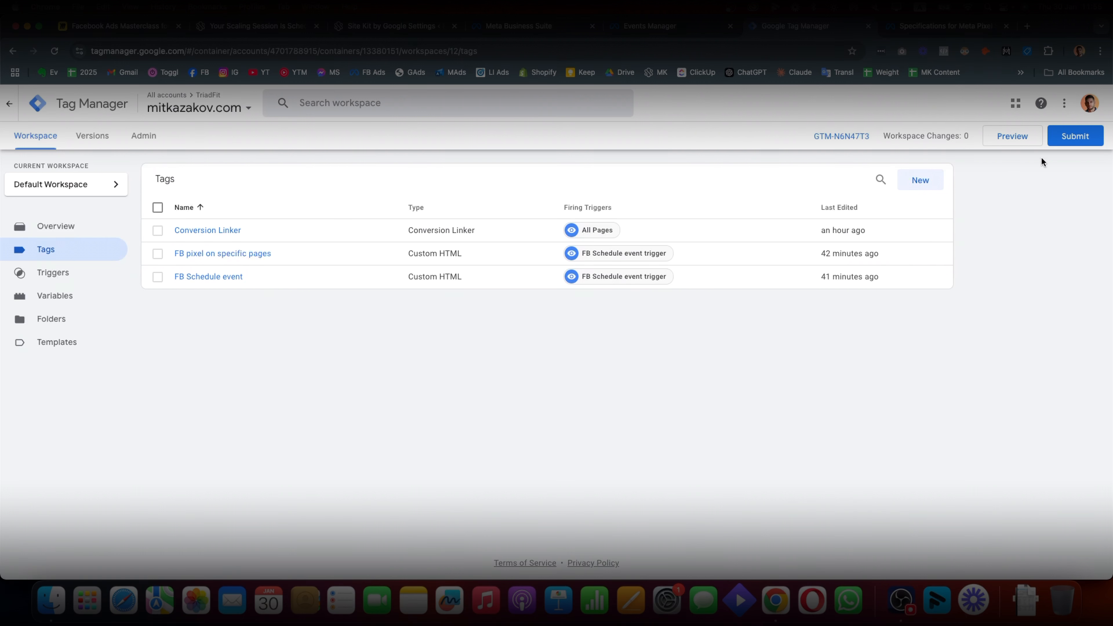
# Create a new tag in the Tag Manager container and set its type to Conversion Linker
pyautogui.click(920, 182)
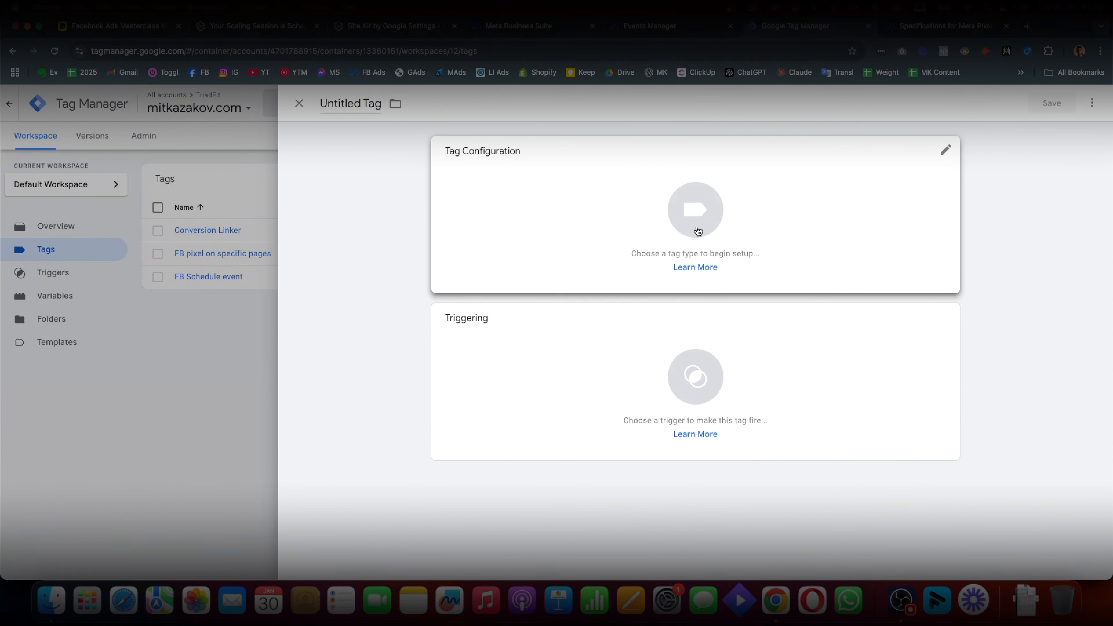
pyautogui.click(697, 230)
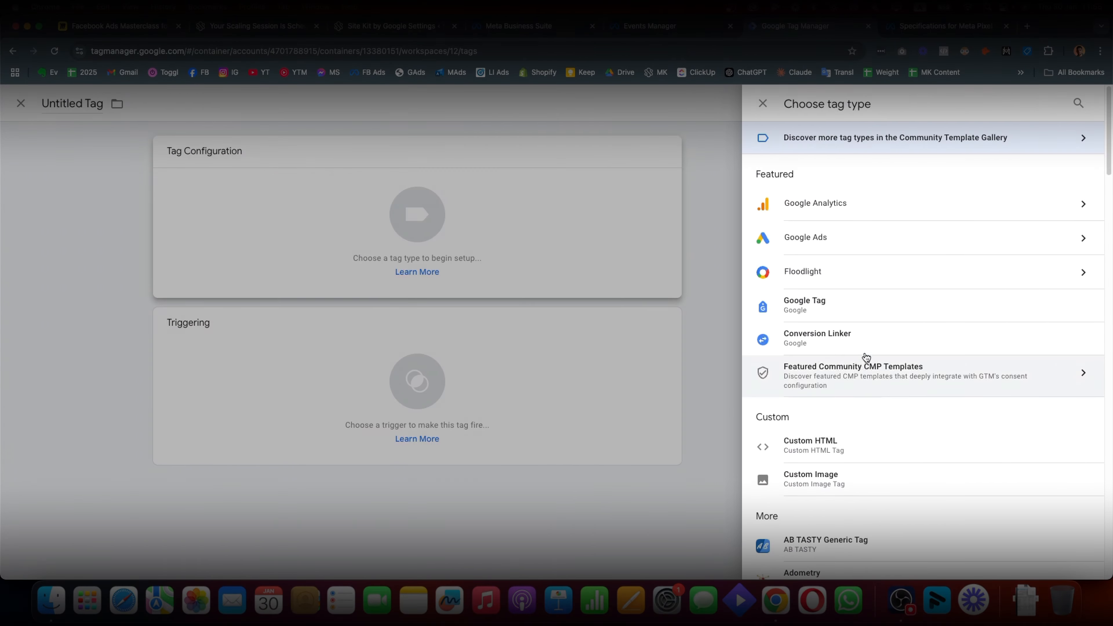
pyautogui.click(855, 340)
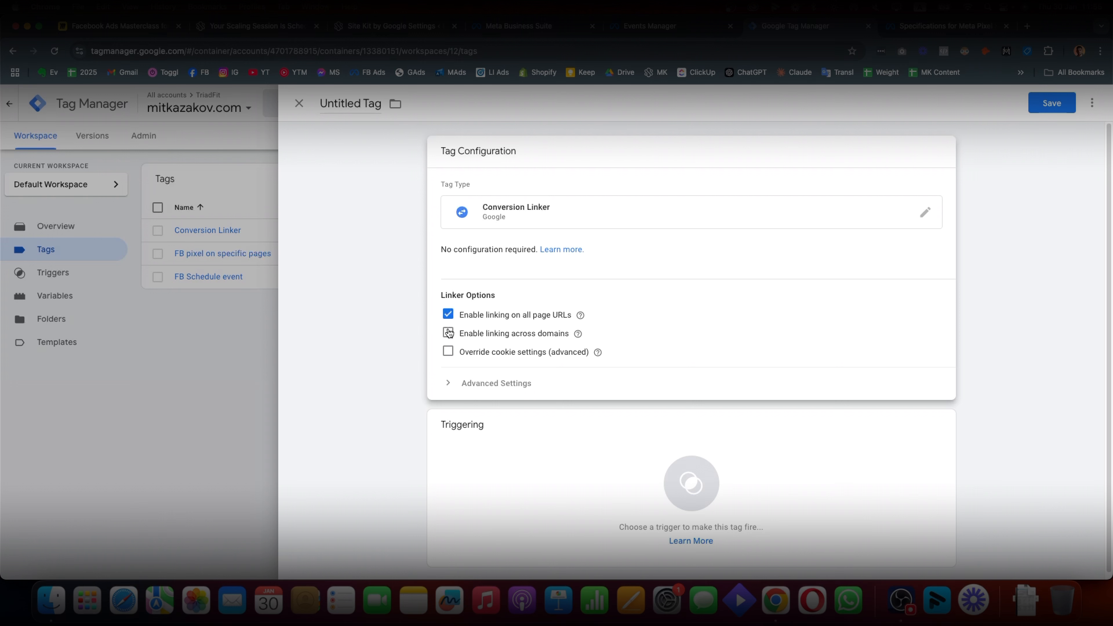
# Enable linking across domains on the Conversion Linker tag and set it to fire on the All Pages trigger
pyautogui.click(448, 333)
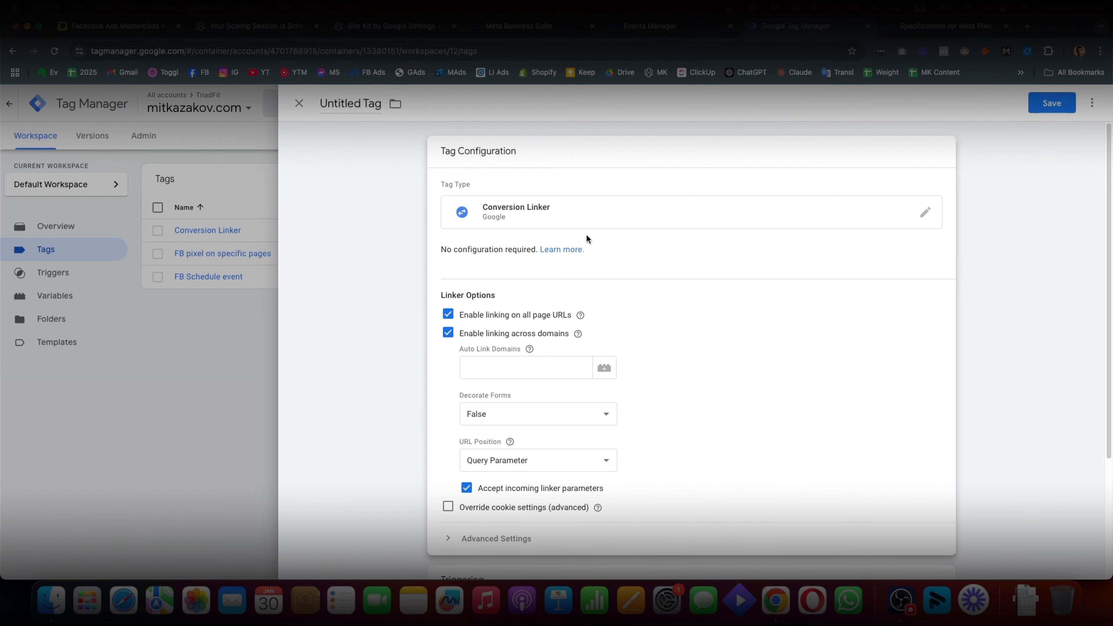
pyautogui.scroll(-2, 649, 329)
pyautogui.scroll(-2, 751, 248)
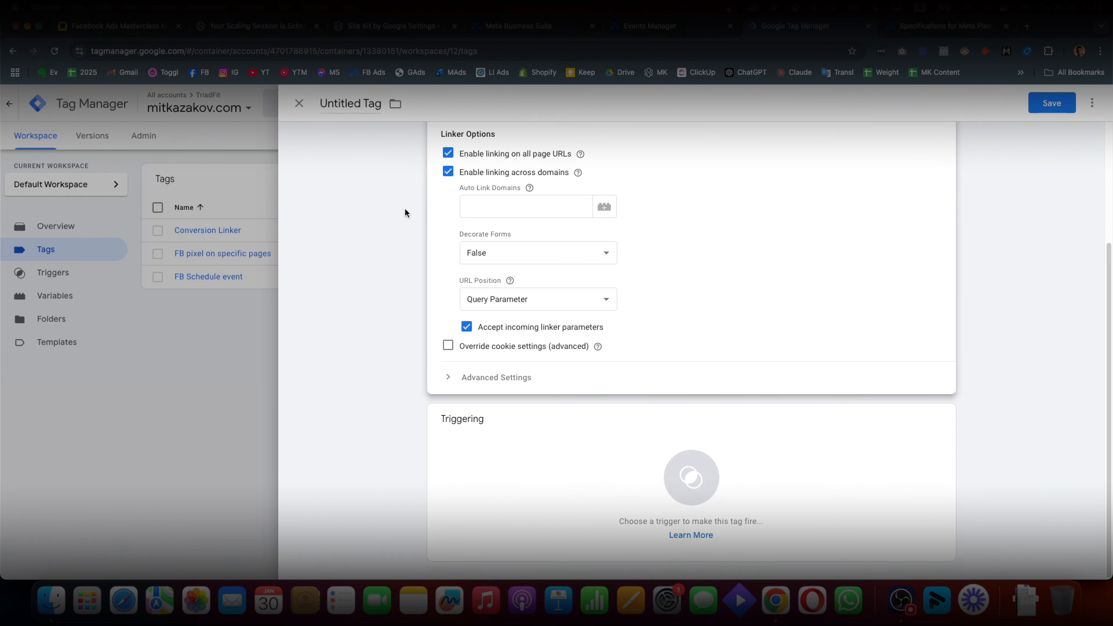
pyautogui.click(634, 475)
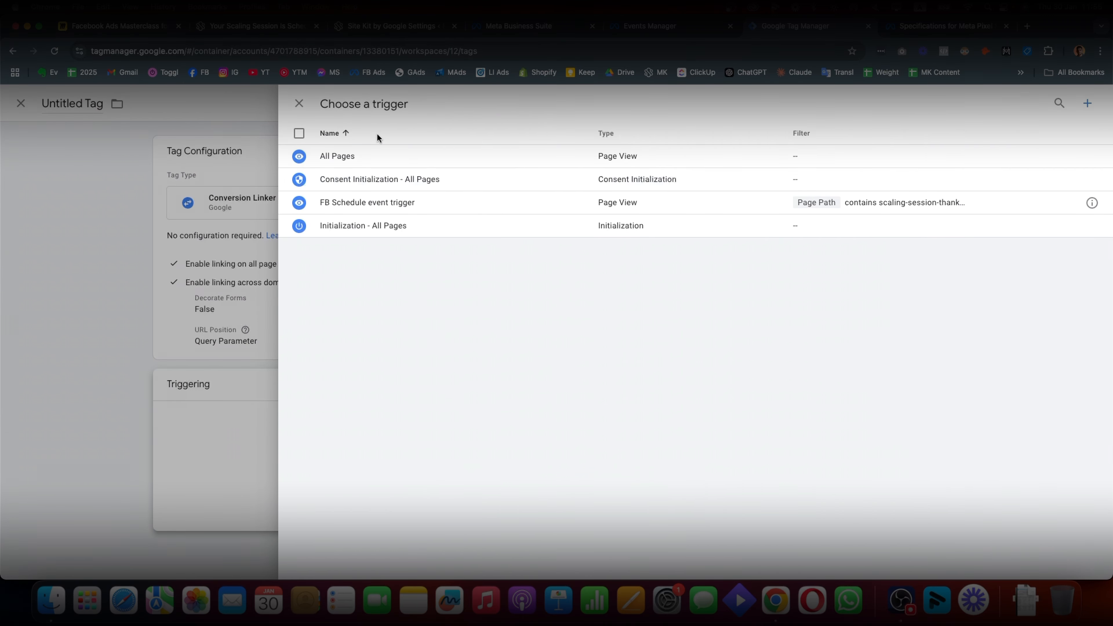
pyautogui.click(359, 158)
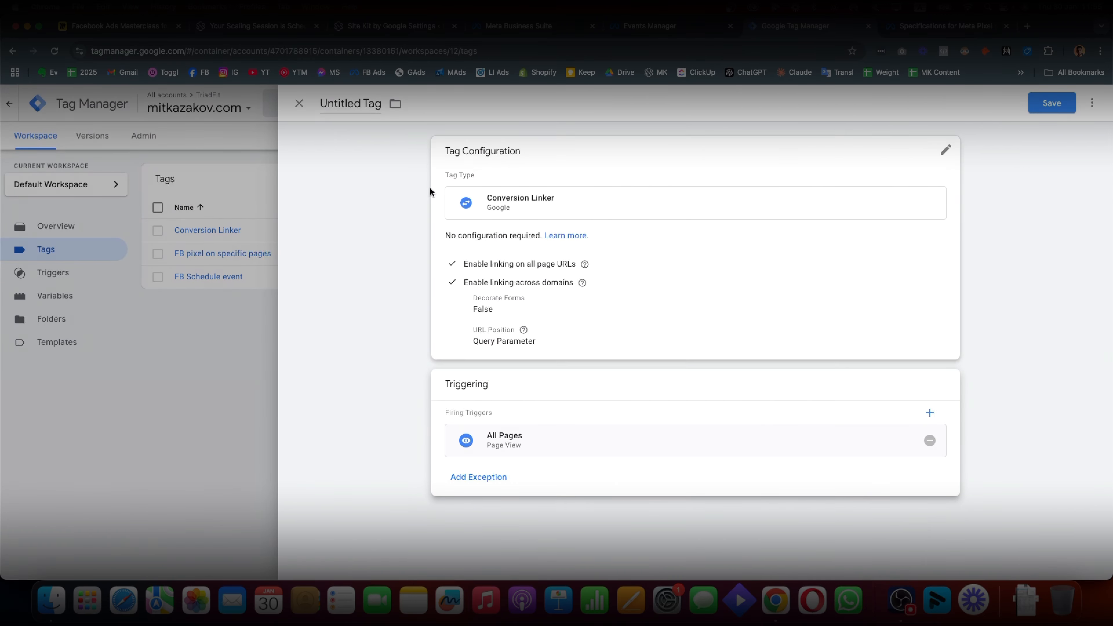
# Close the untitled Conversion Linker tag and discard its unsaved changes
pyautogui.click(298, 104)
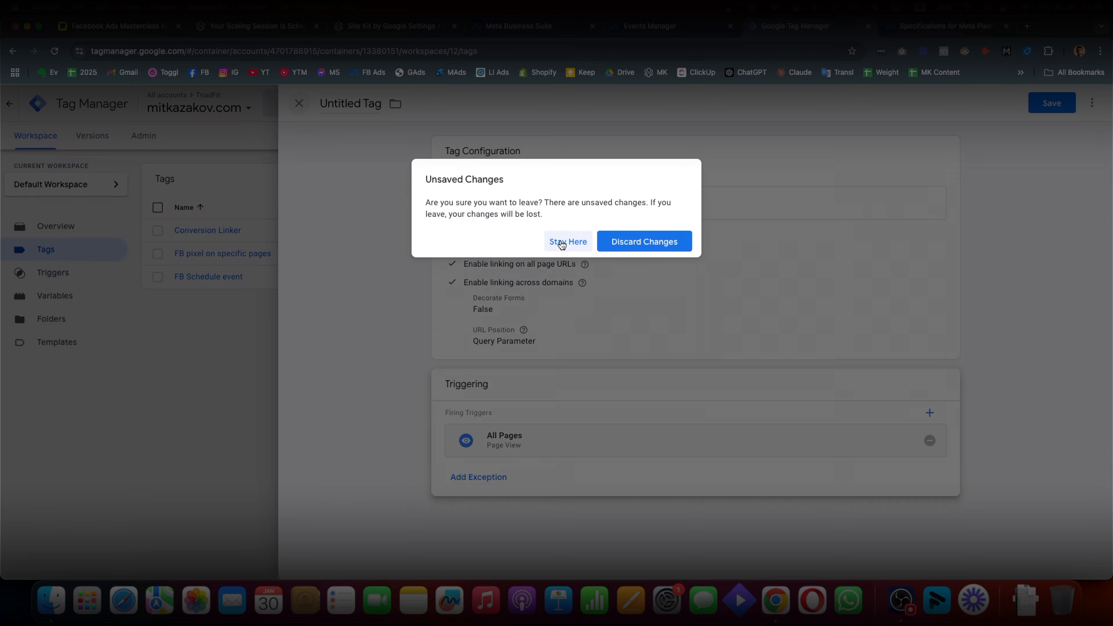
pyautogui.click(566, 242)
pyautogui.click(291, 99)
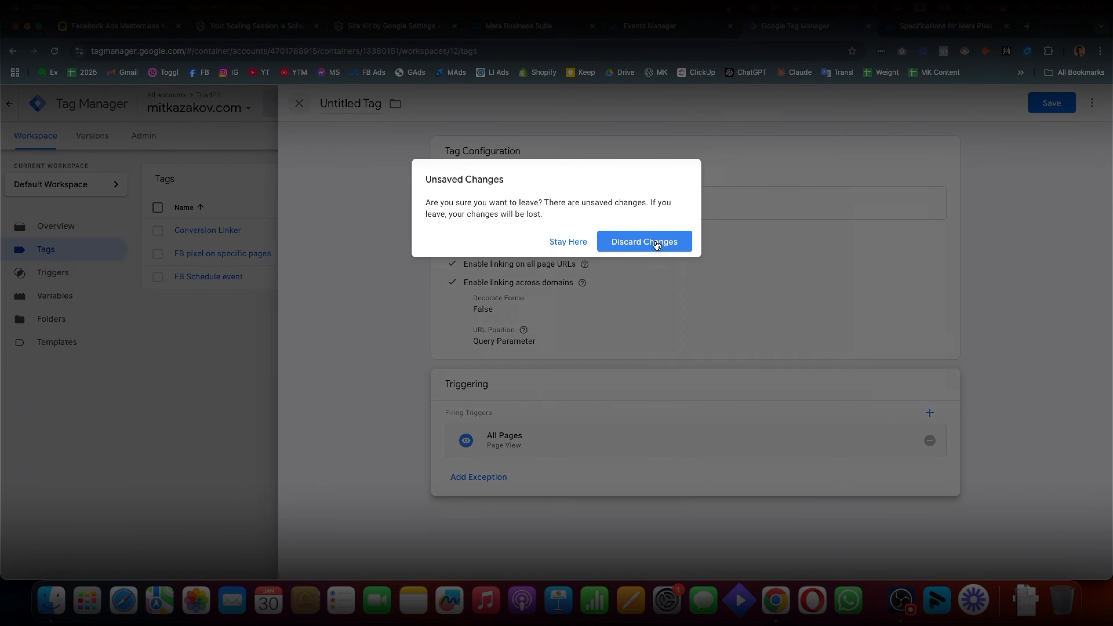
pyautogui.click(655, 243)
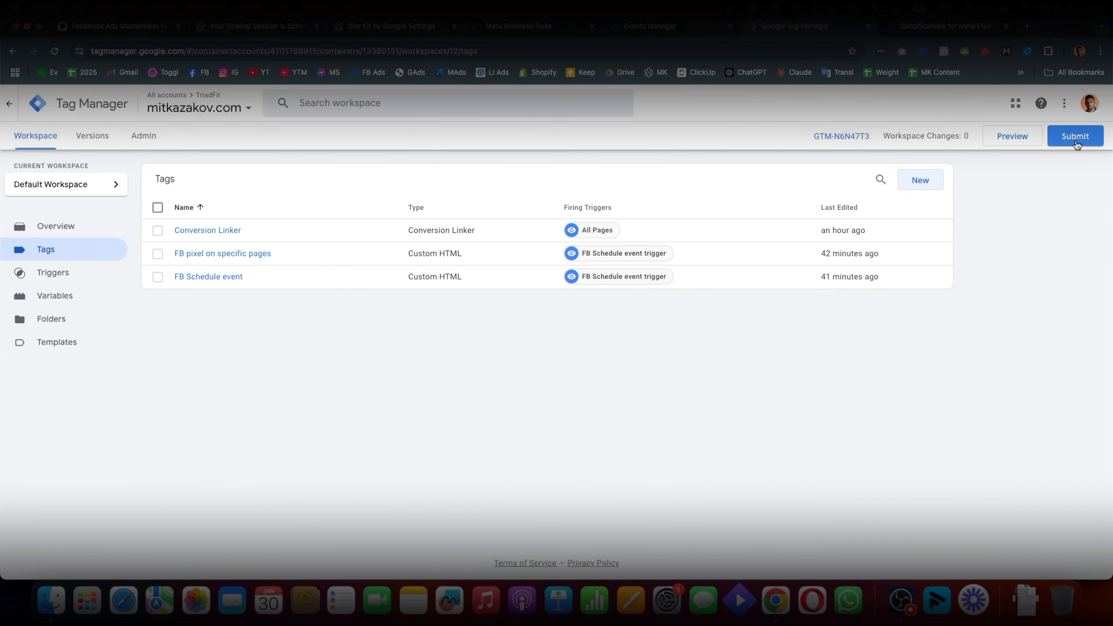
# Open the workspace's submission form and examine the version name field and publishing options
pyautogui.click(1074, 139)
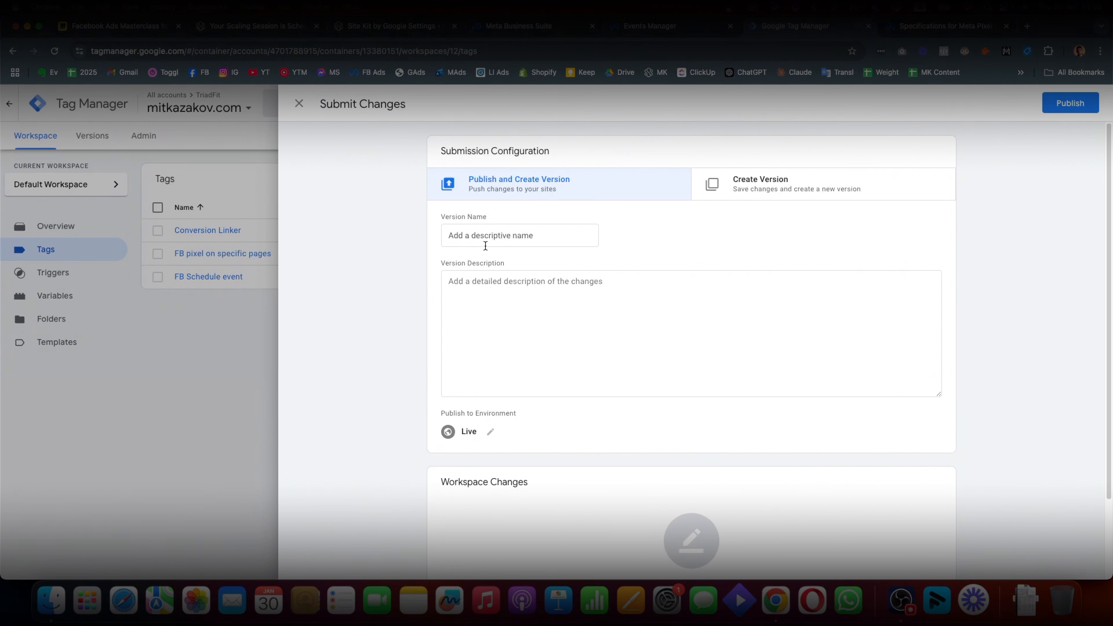
pyautogui.click(482, 237)
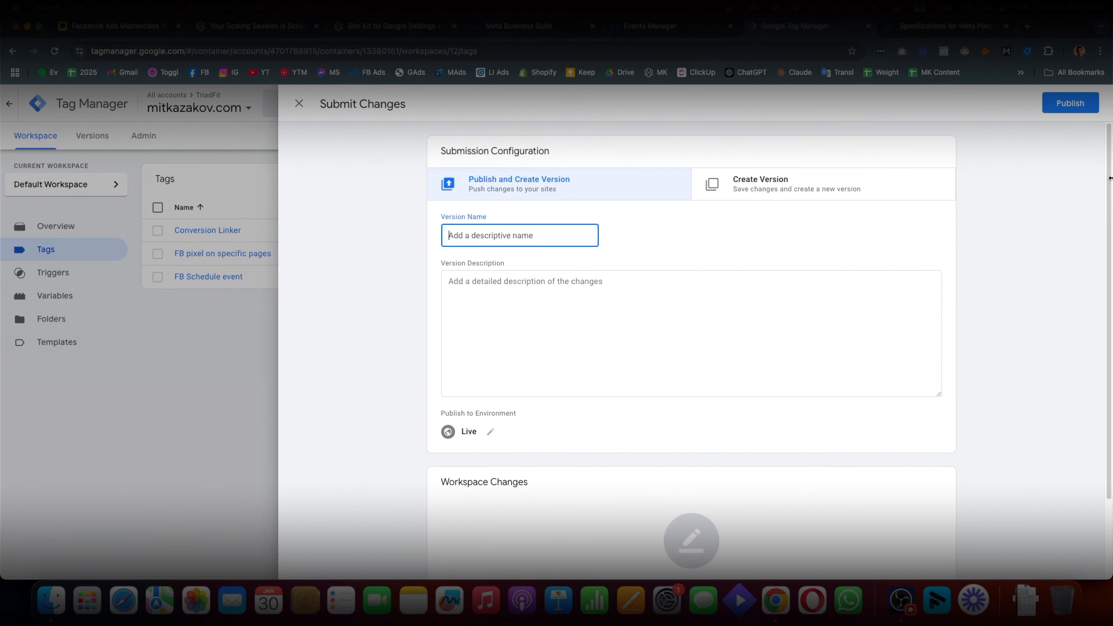
pyautogui.click(1067, 103)
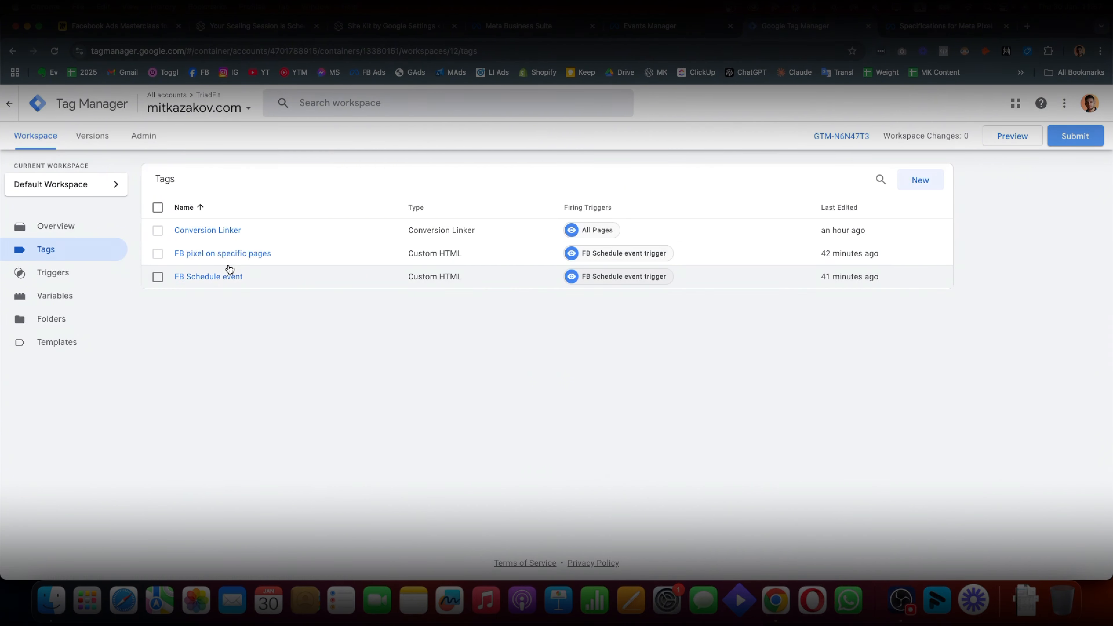
# Switch to the website, load the scaling-session-schedule page and select January 31 in the booking calendar
pyautogui.click(247, 28)
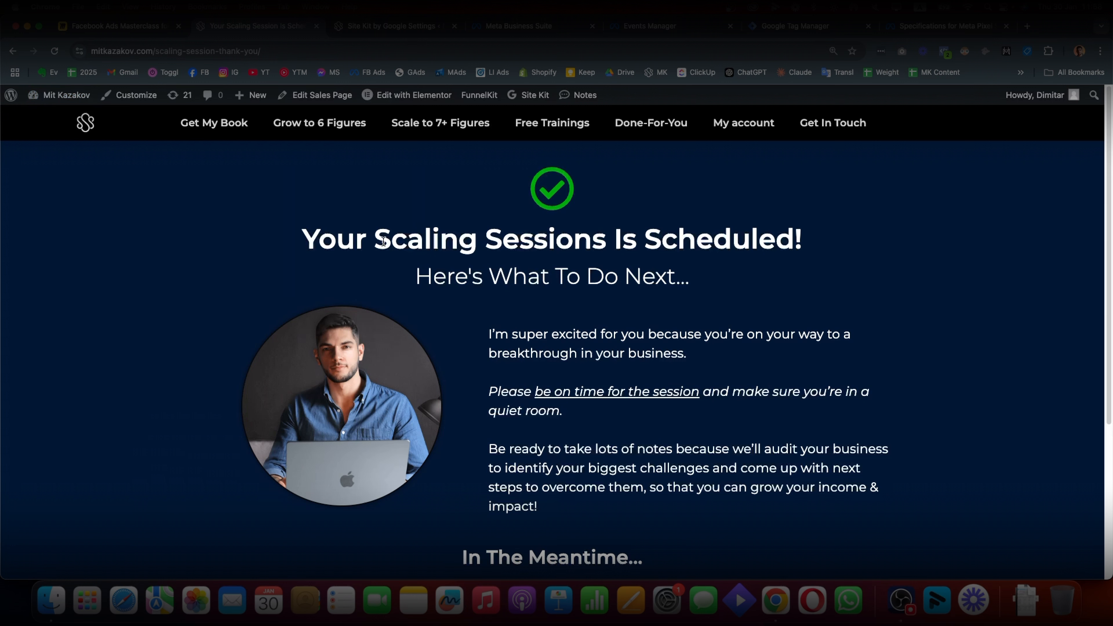
pyautogui.moveTo(356, 241); pyautogui.dragTo(678, 313)
pyautogui.click(678, 314)
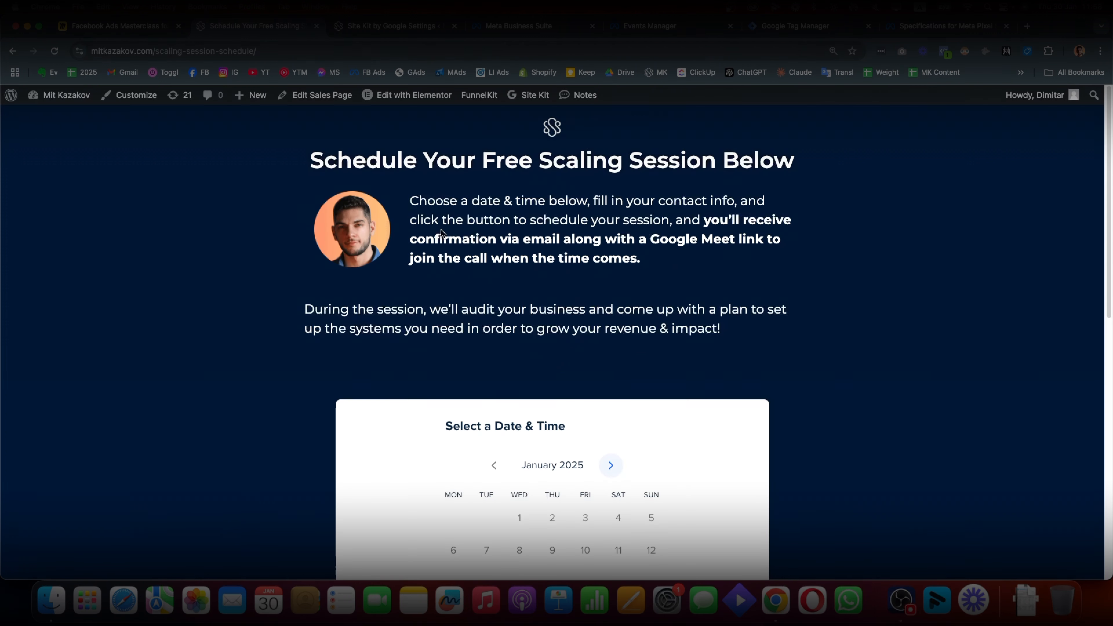
pyautogui.scroll(-5, 577, 282)
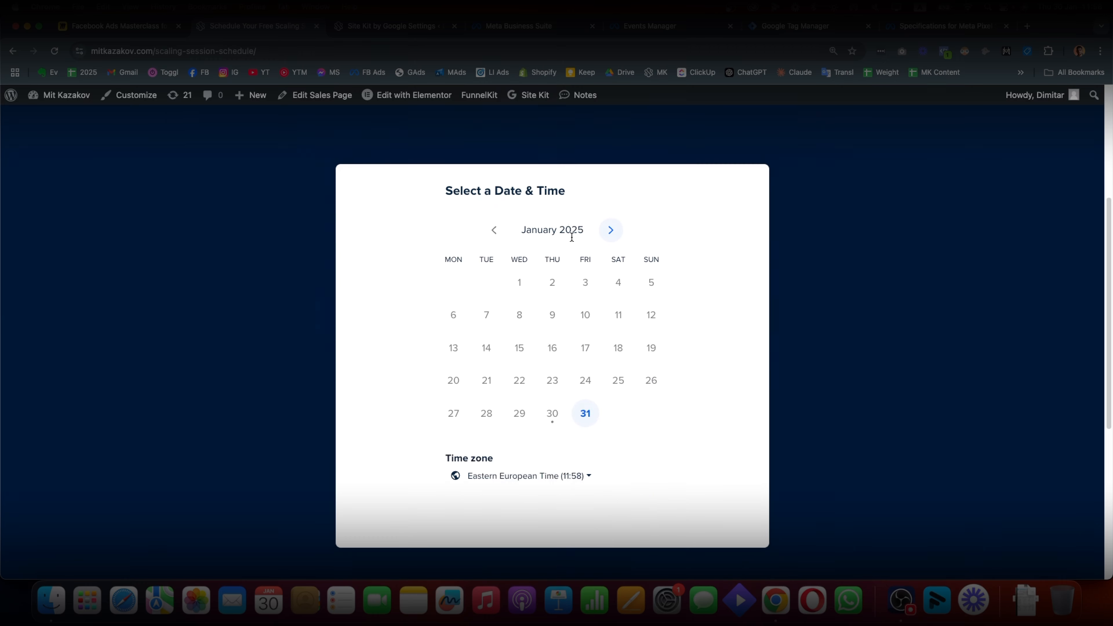
pyautogui.click(586, 413)
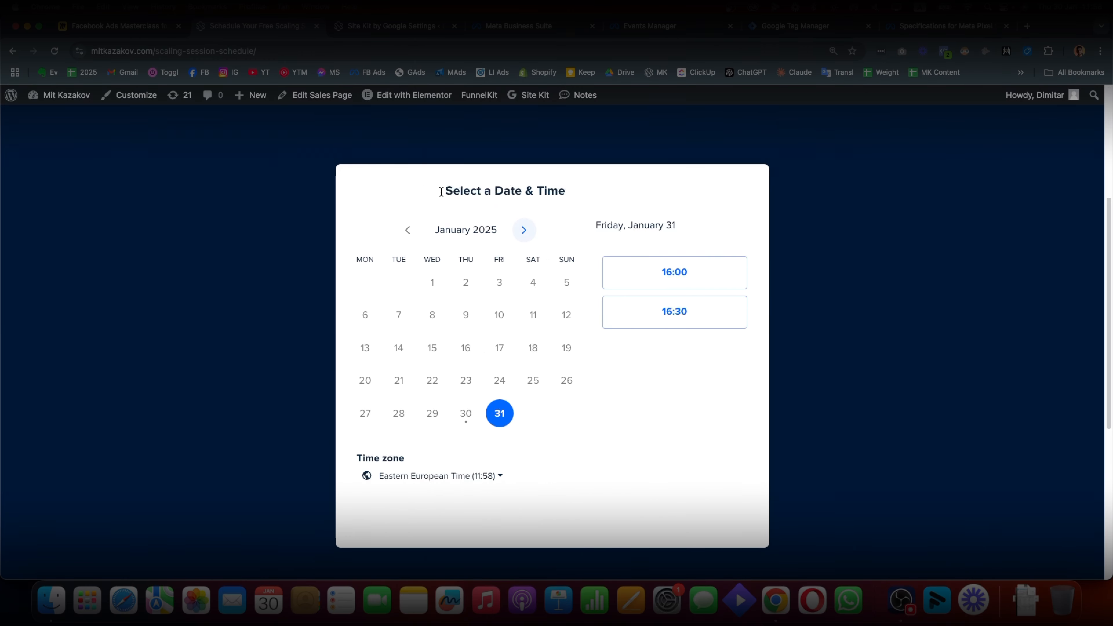
pyautogui.scroll(2, 441, 192)
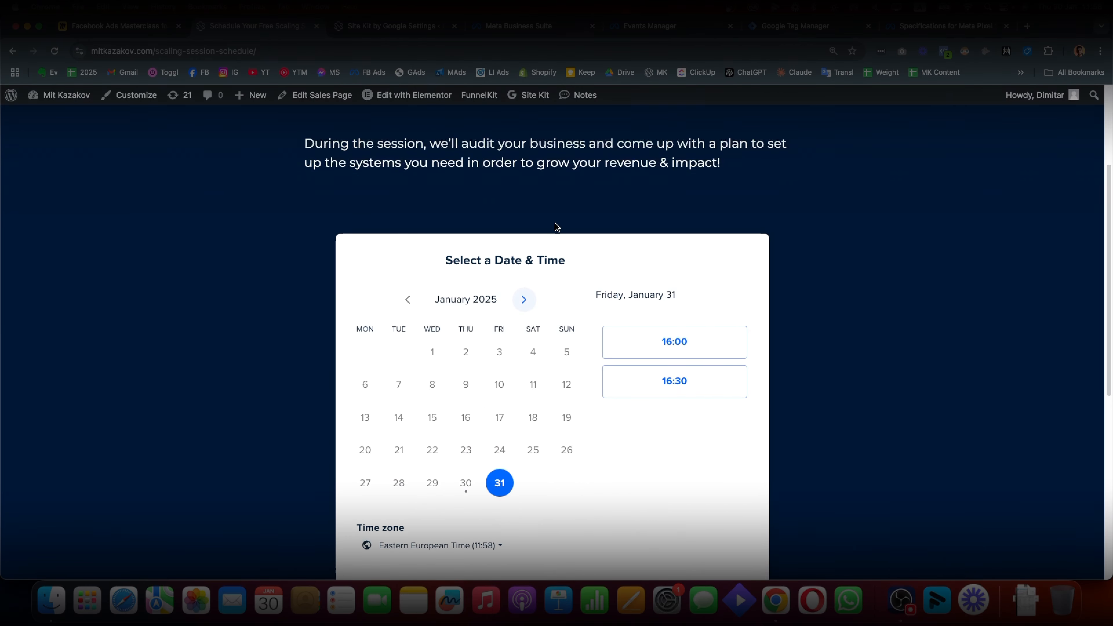
# Load the scaling-session-thank-you page and inspect the details of its Schedule event in Meta Pixel Helper
pyautogui.click(236, 54)
pyautogui.doubleClick(240, 55)
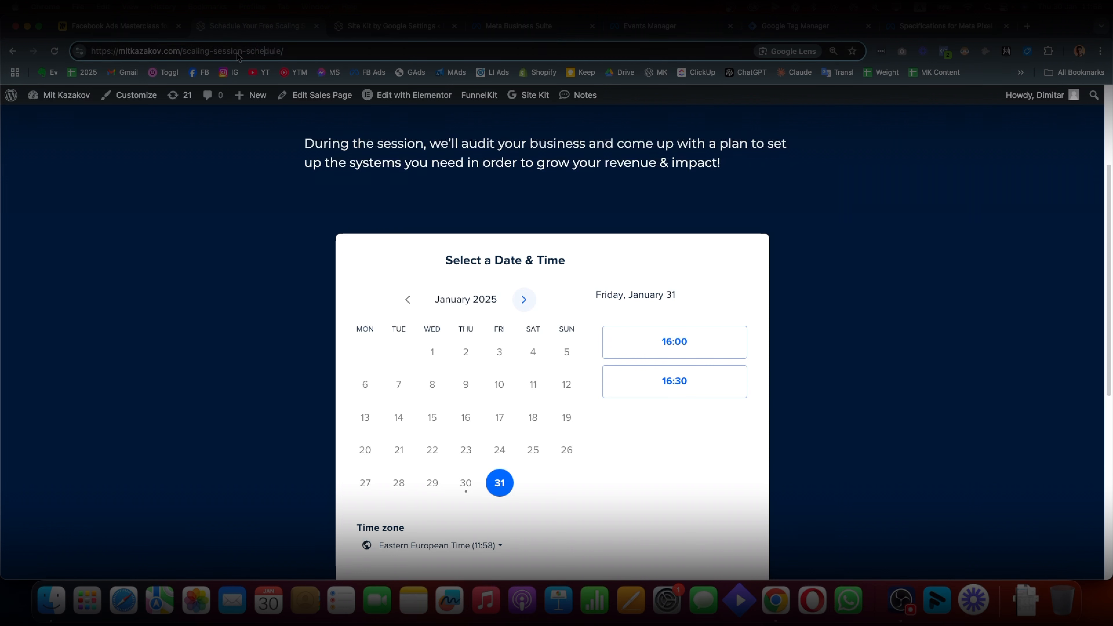
pyautogui.write('thank-you')
pyautogui.press('Return')
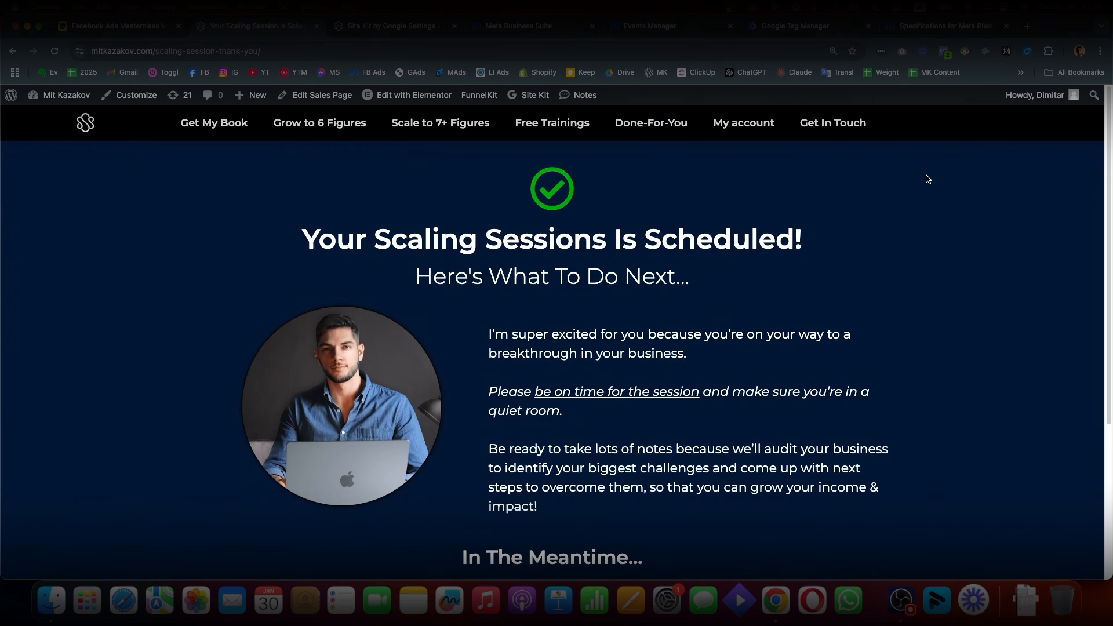
pyautogui.click(945, 52)
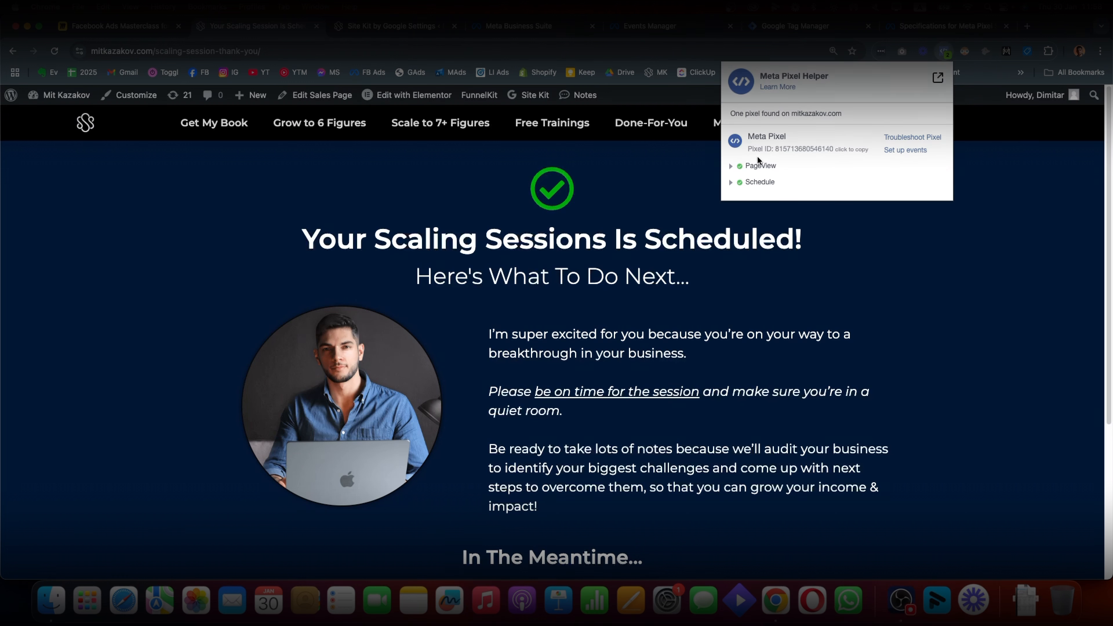
pyautogui.click(731, 182)
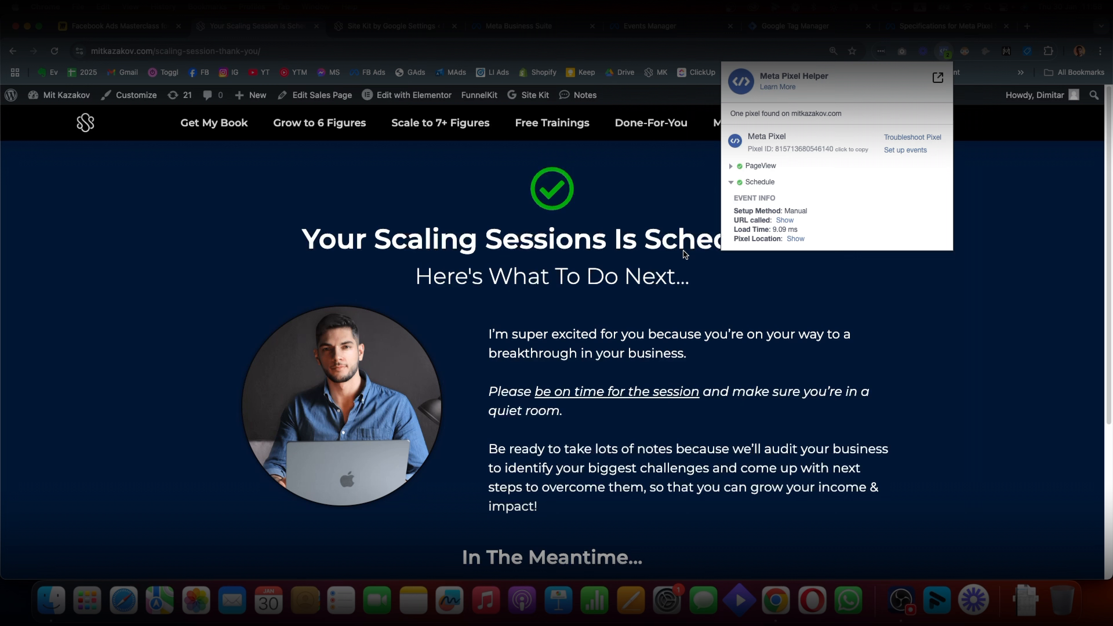
pyautogui.click(586, 248)
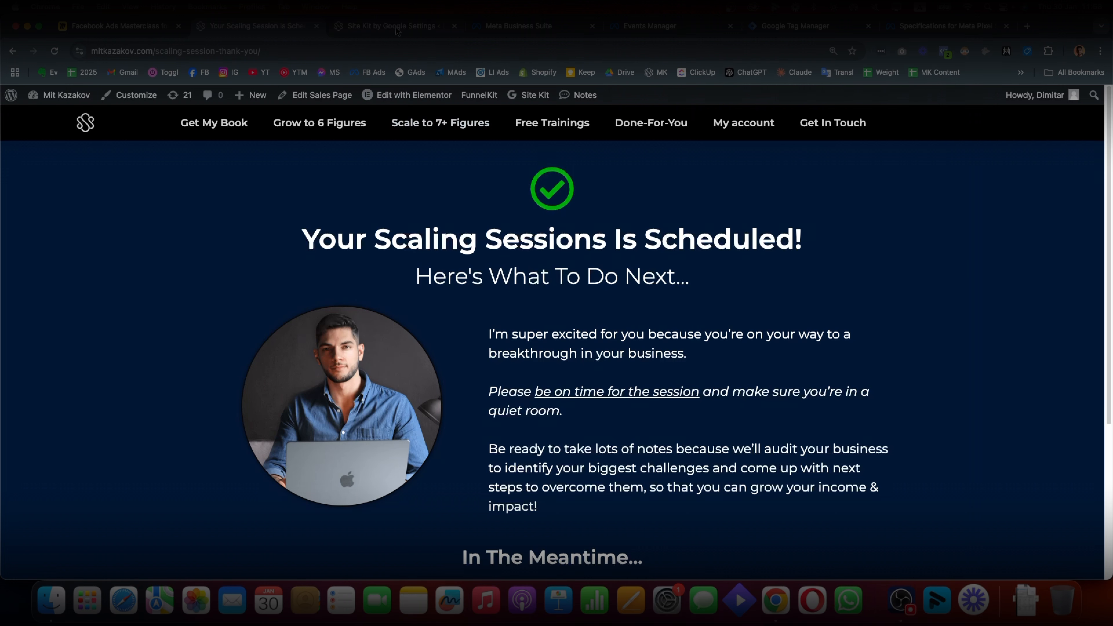
# In Events Manager, add a Meta Pixel integration to SSS FB Pixel with manually added code and copy the base code
pyautogui.click(795, 26)
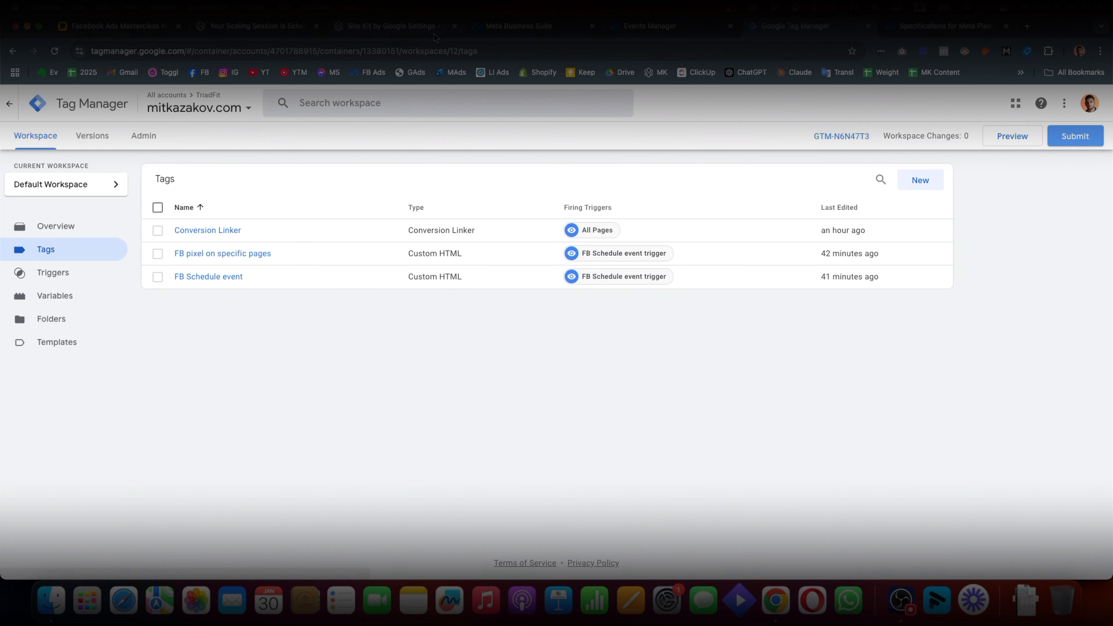
pyautogui.click(650, 26)
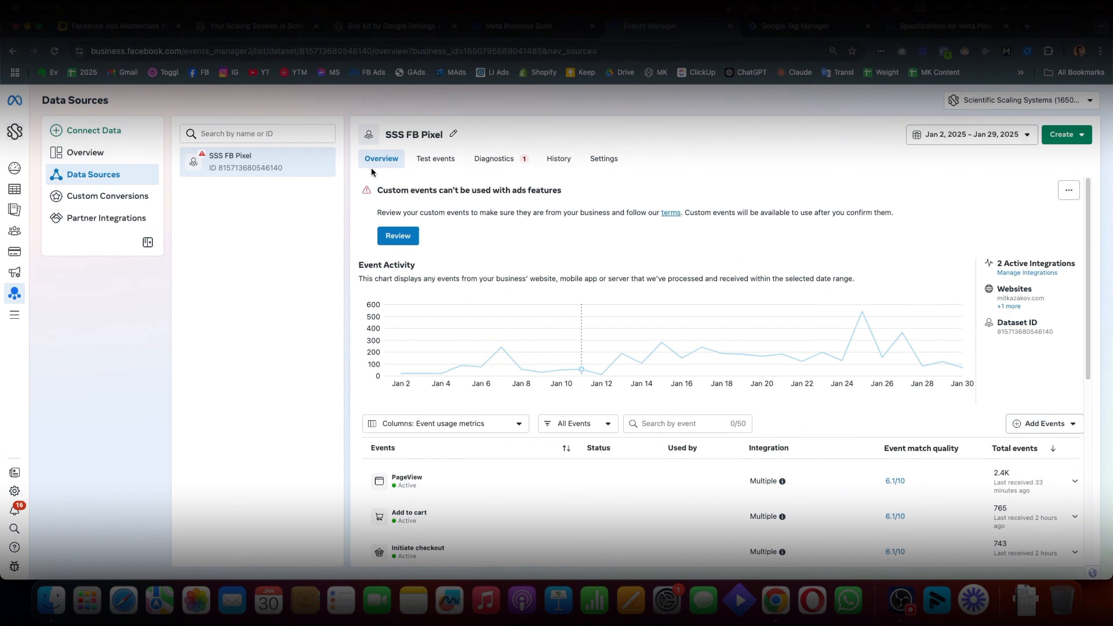
pyautogui.click(1032, 424)
pyautogui.click(1025, 510)
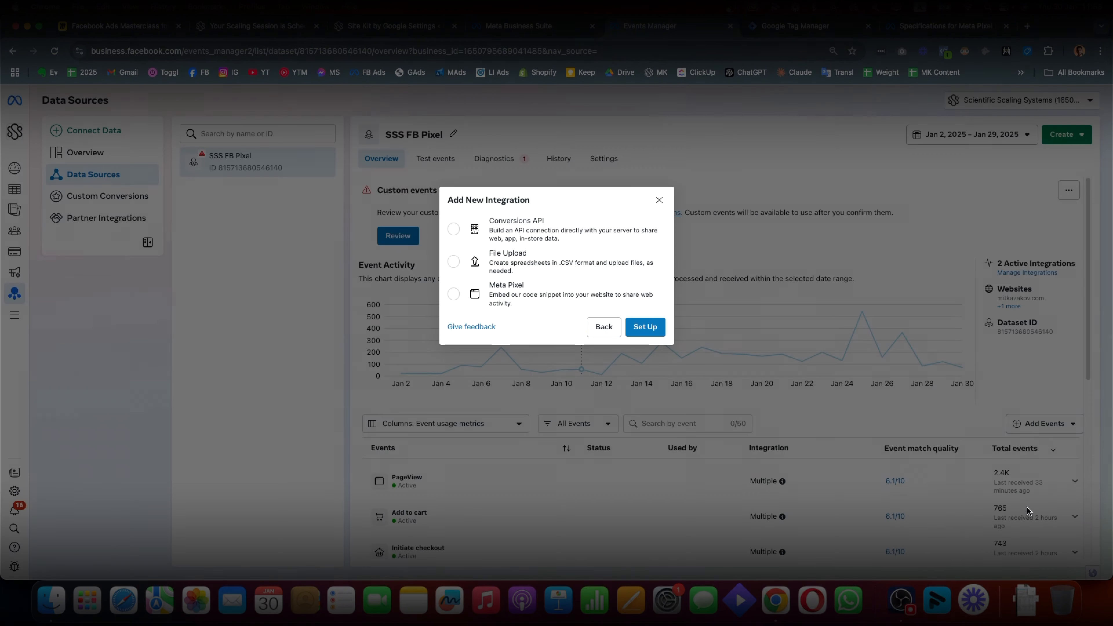
pyautogui.click(454, 294)
pyautogui.click(646, 328)
pyautogui.click(502, 237)
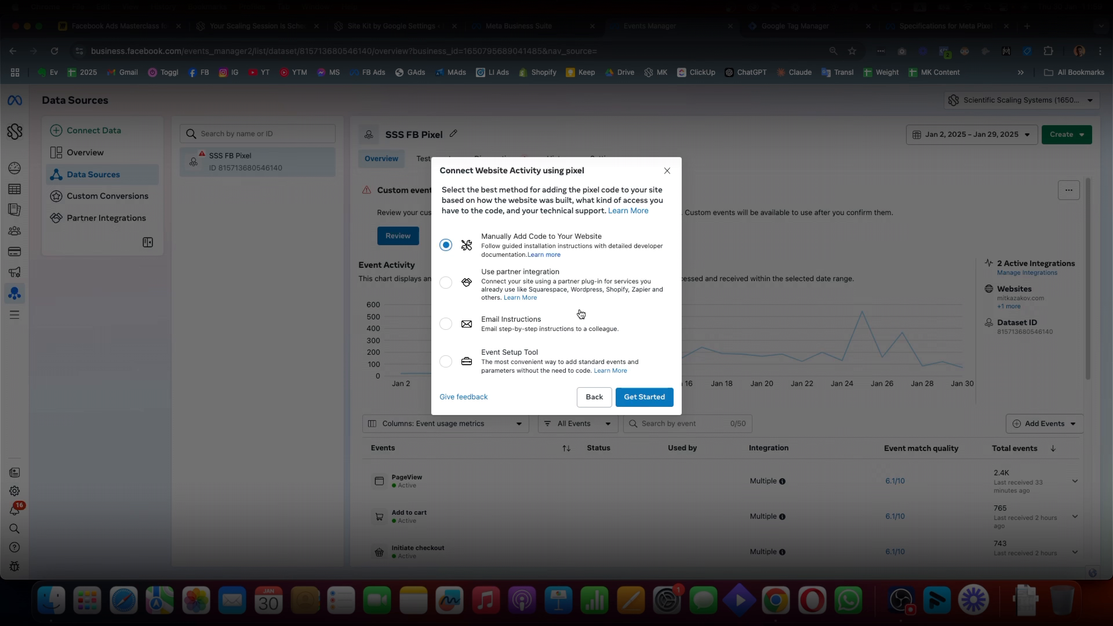
pyautogui.click(644, 397)
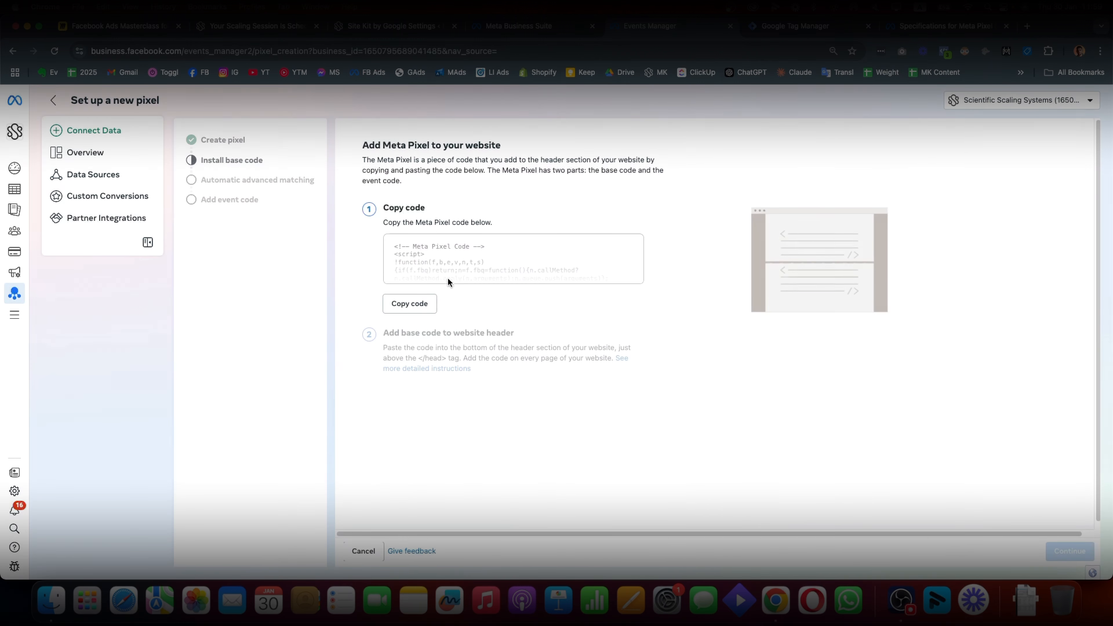
pyautogui.click(411, 307)
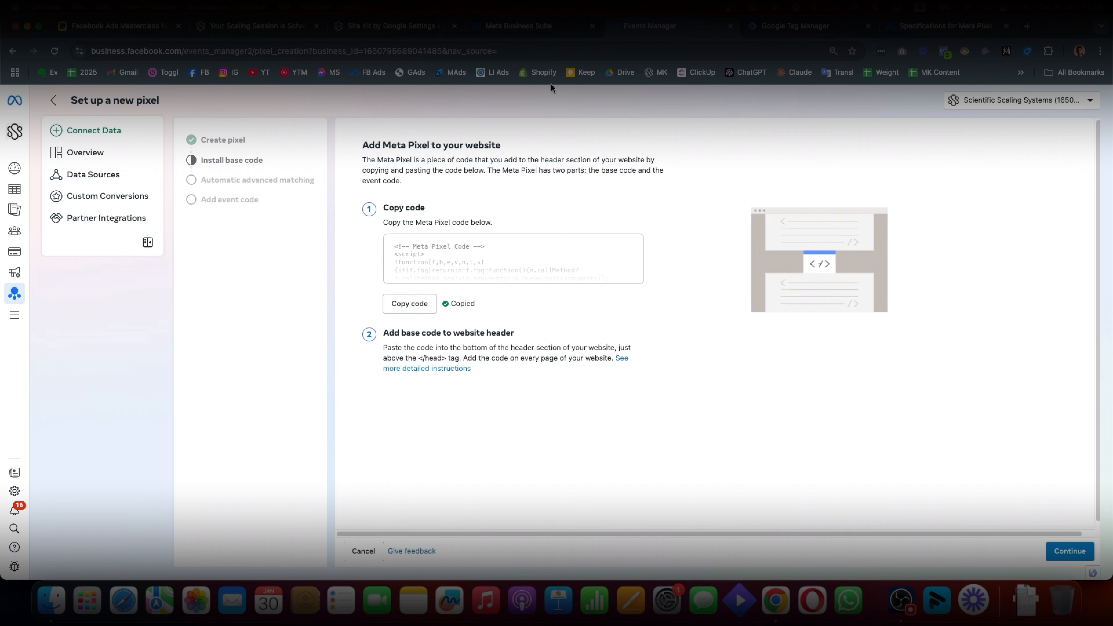
# Switch to Google Tag Manager, create a new Custom HTML tag and paste the Meta Pixel code into it
pyautogui.click(784, 28)
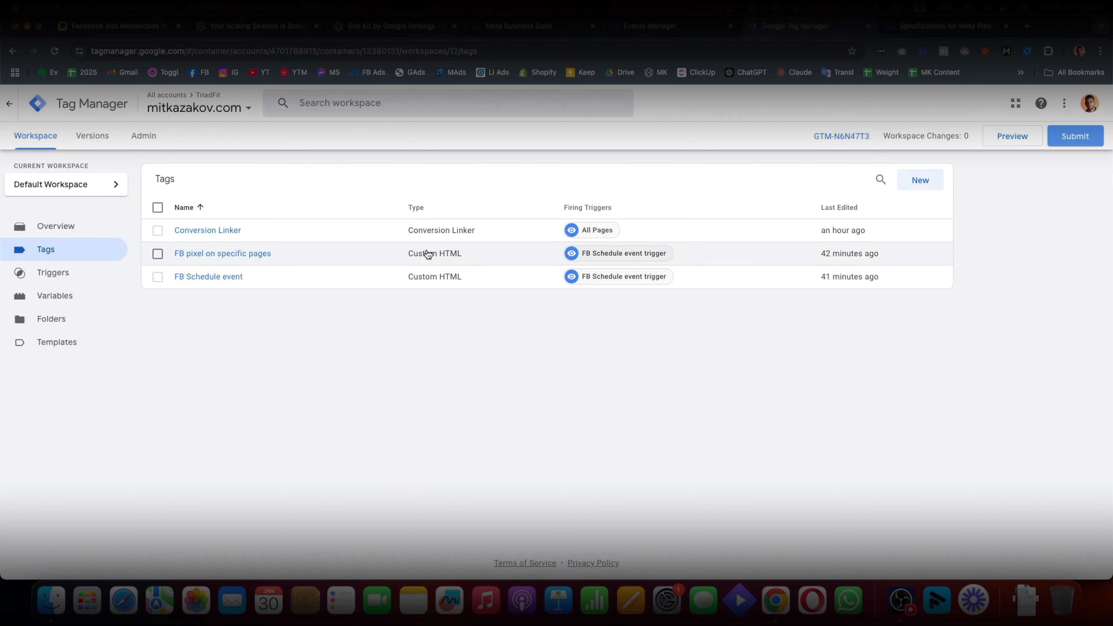
pyautogui.click(909, 177)
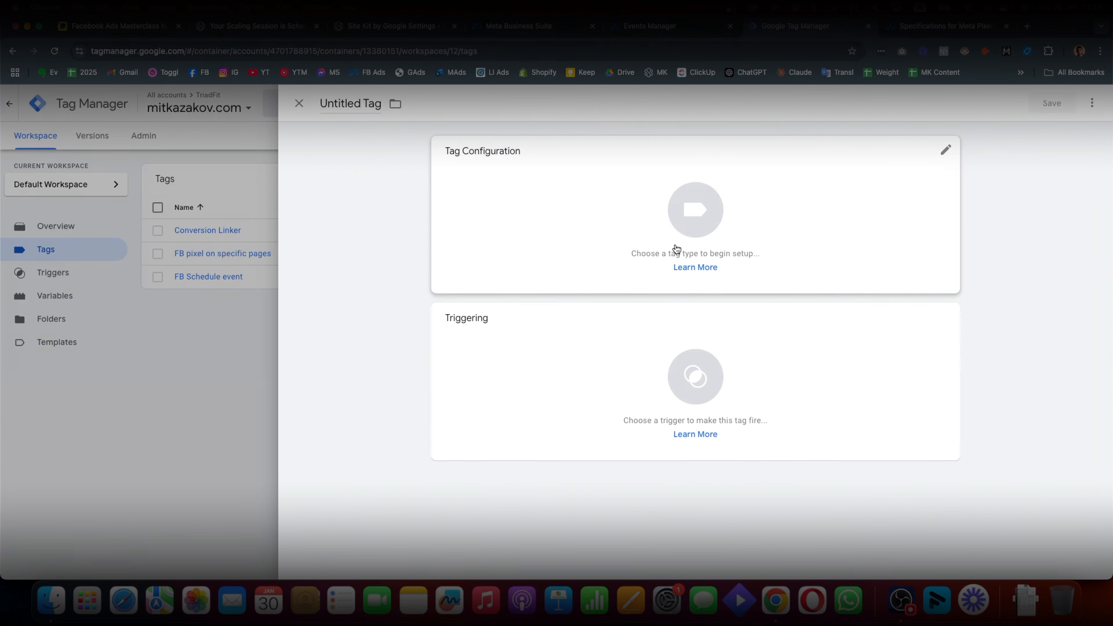
pyautogui.click(662, 200)
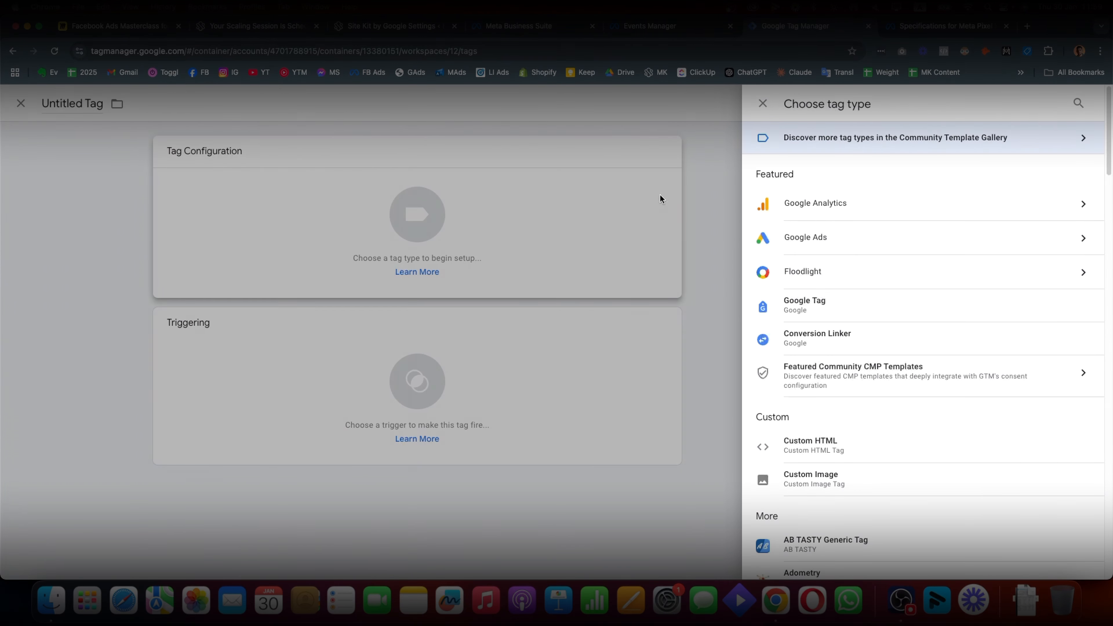
pyautogui.click(839, 448)
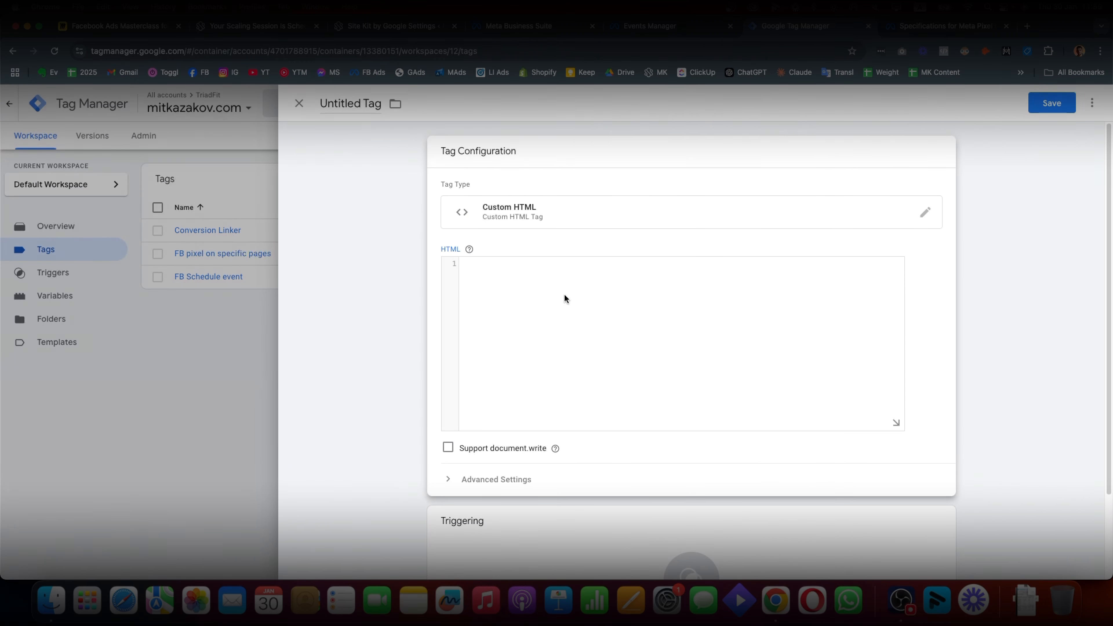
pyautogui.press('super+v')
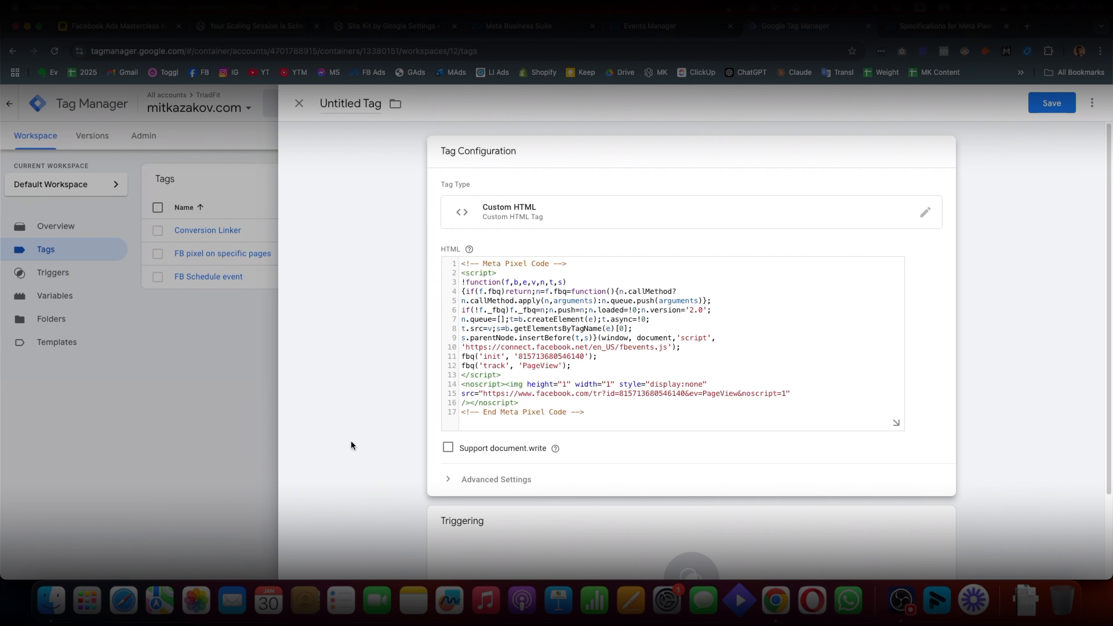
# Add a new Page View trigger to the untitled Custom HTML tag and set it to fire on Some Page Views
pyautogui.scroll(-2, 346, 421)
pyautogui.scroll(-1, 408, 451)
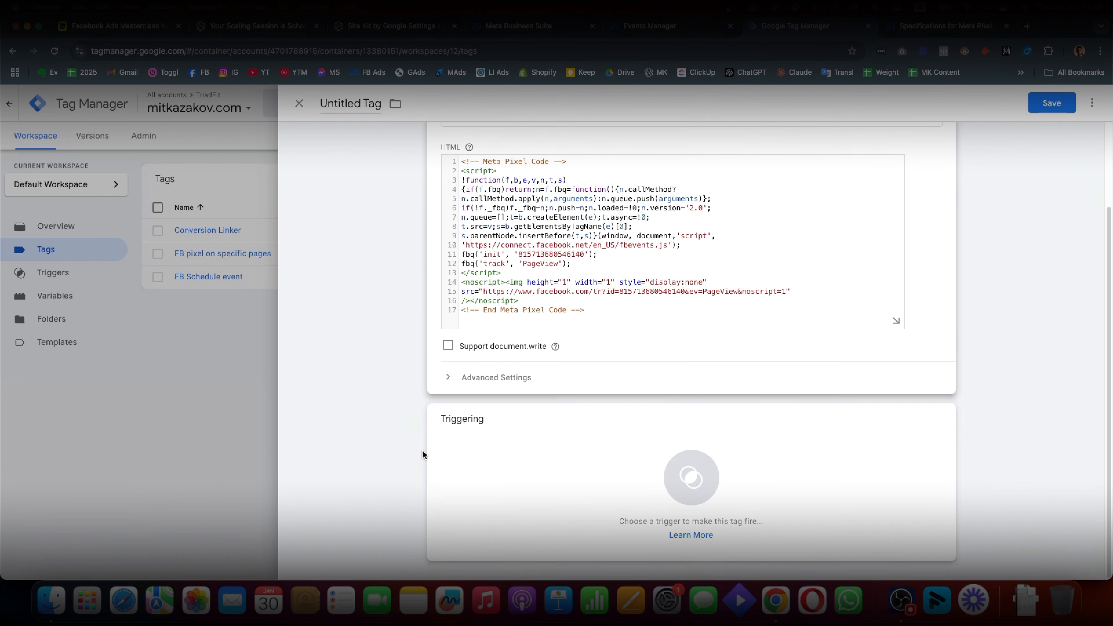
pyautogui.click(632, 473)
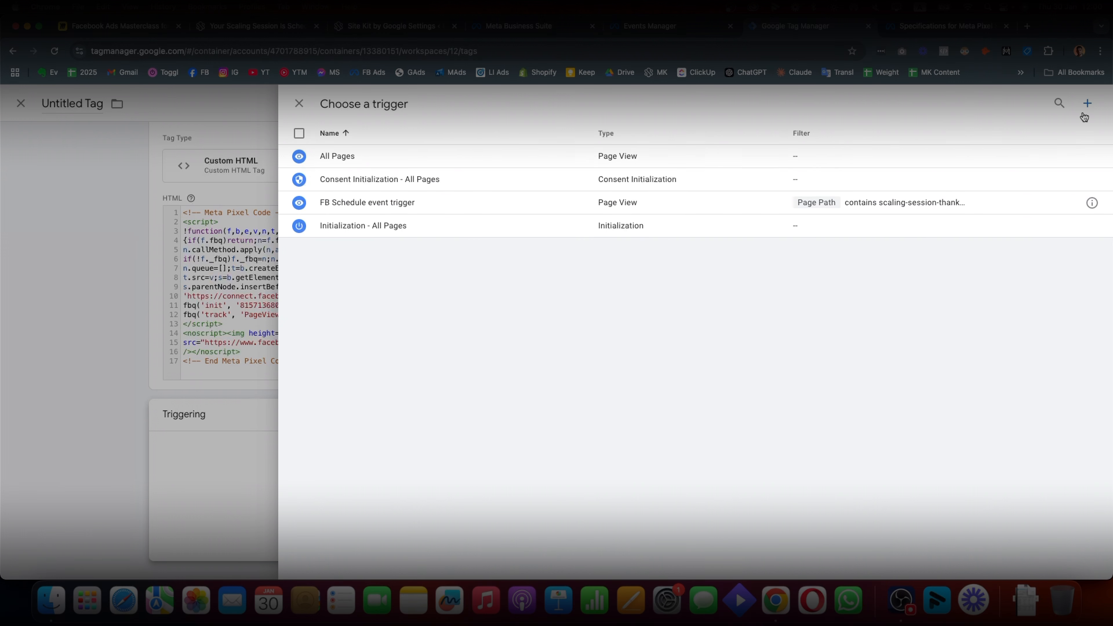
pyautogui.click(1090, 103)
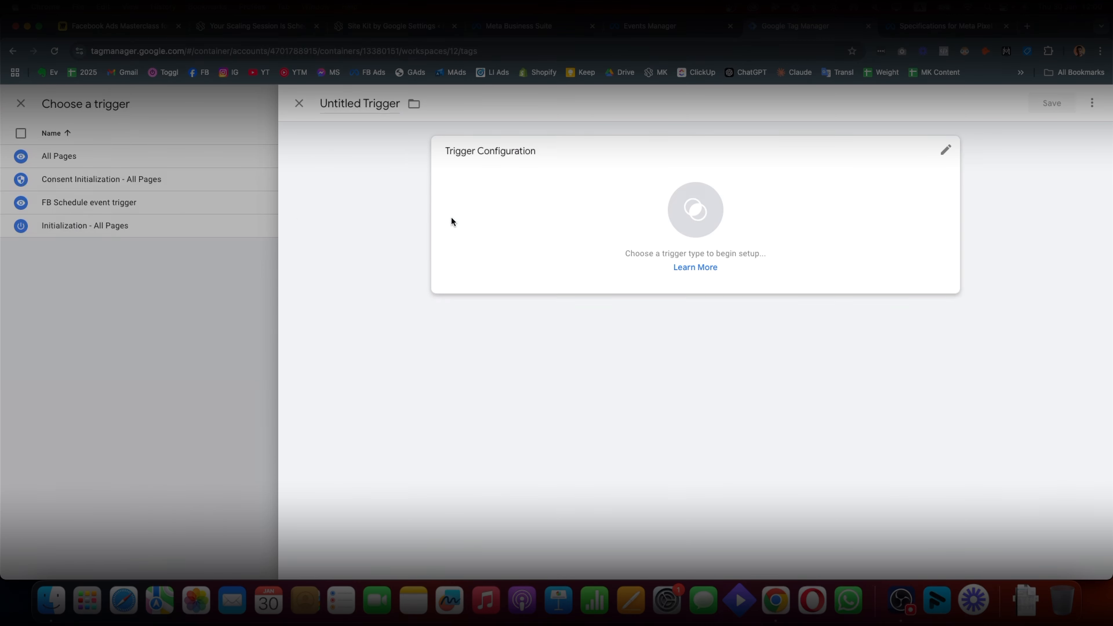
pyautogui.click(708, 196)
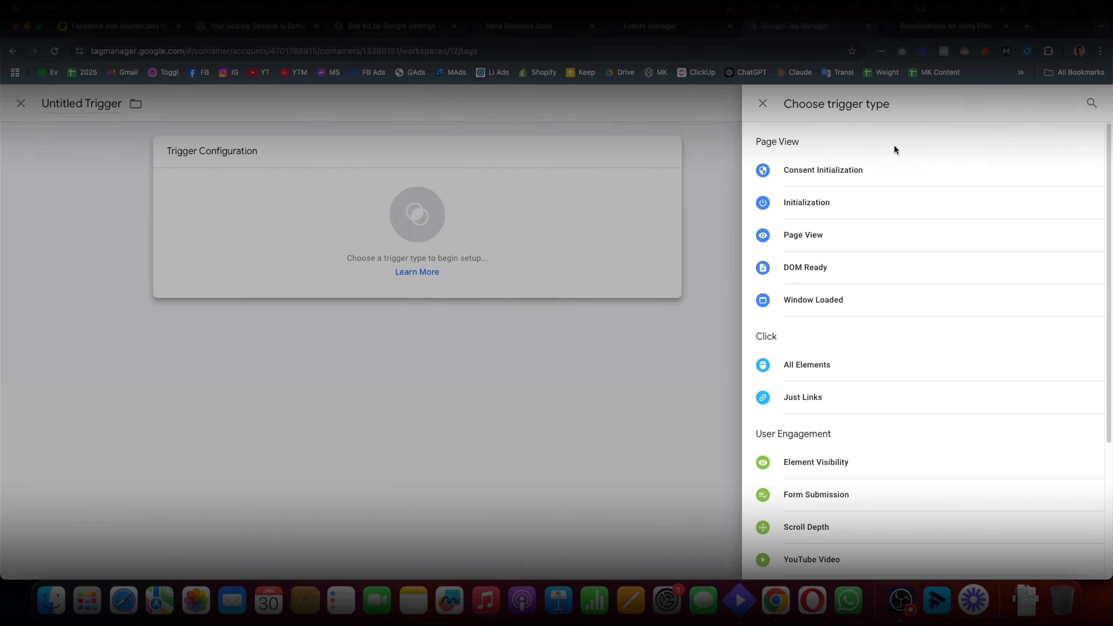
pyautogui.click(807, 236)
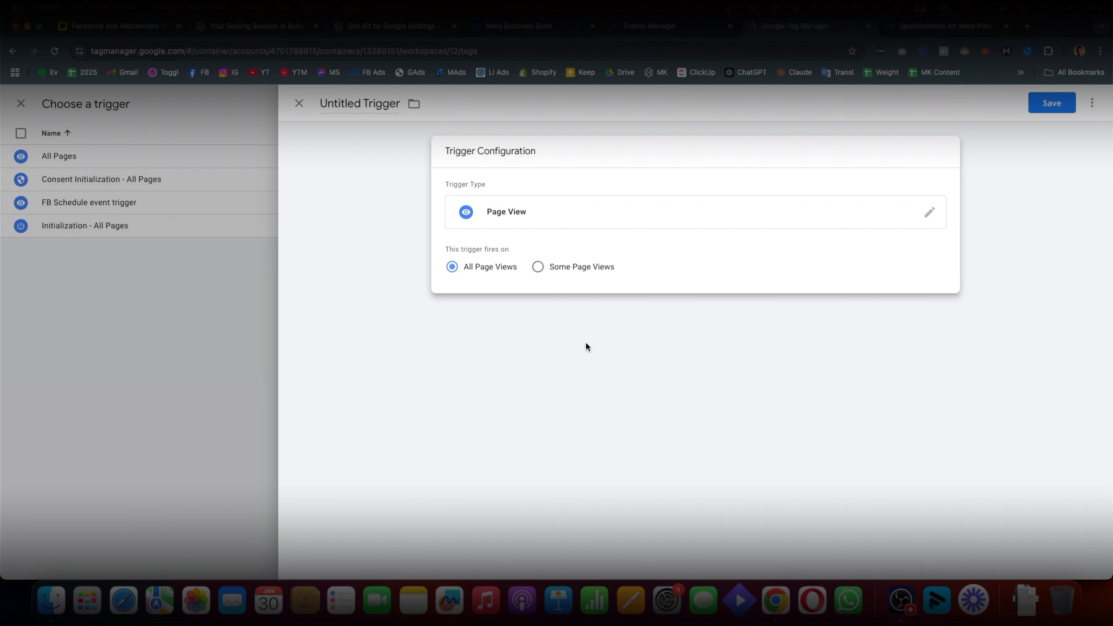
pyautogui.click(543, 269)
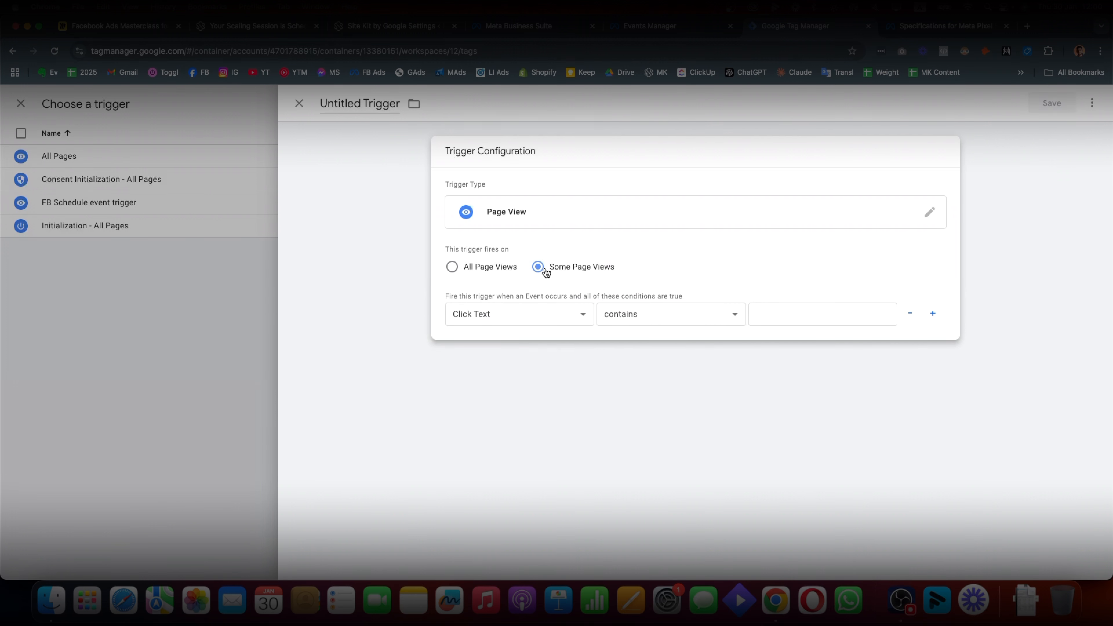
# Set the trigger condition to Page Path contains scaling-session-thank-you, taking the path from the thank-you page's address
pyautogui.click(499, 314)
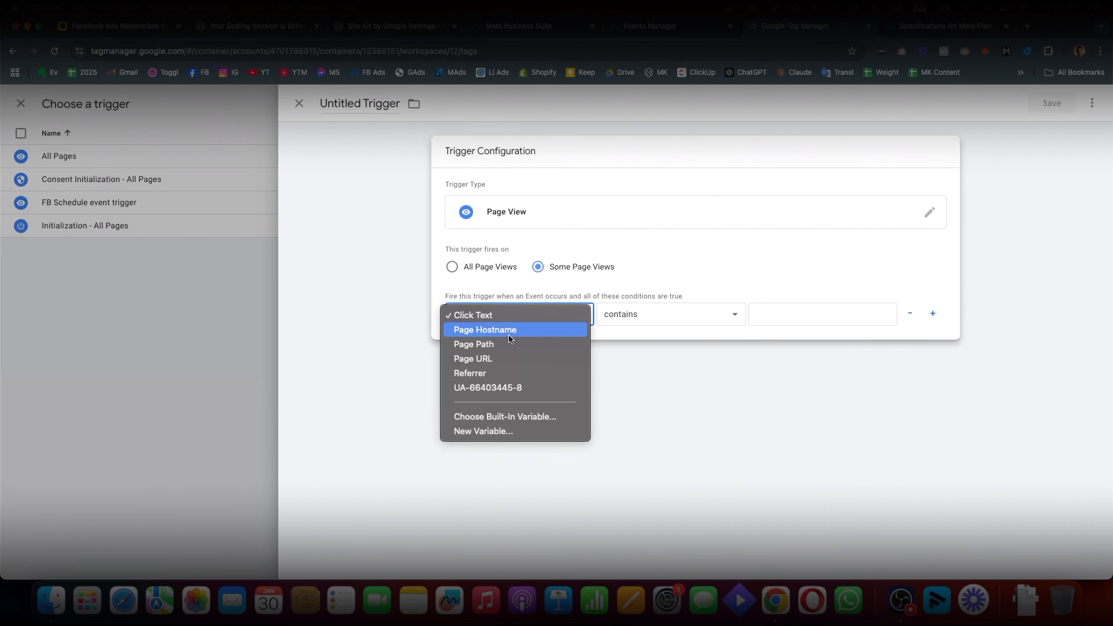
pyautogui.click(490, 346)
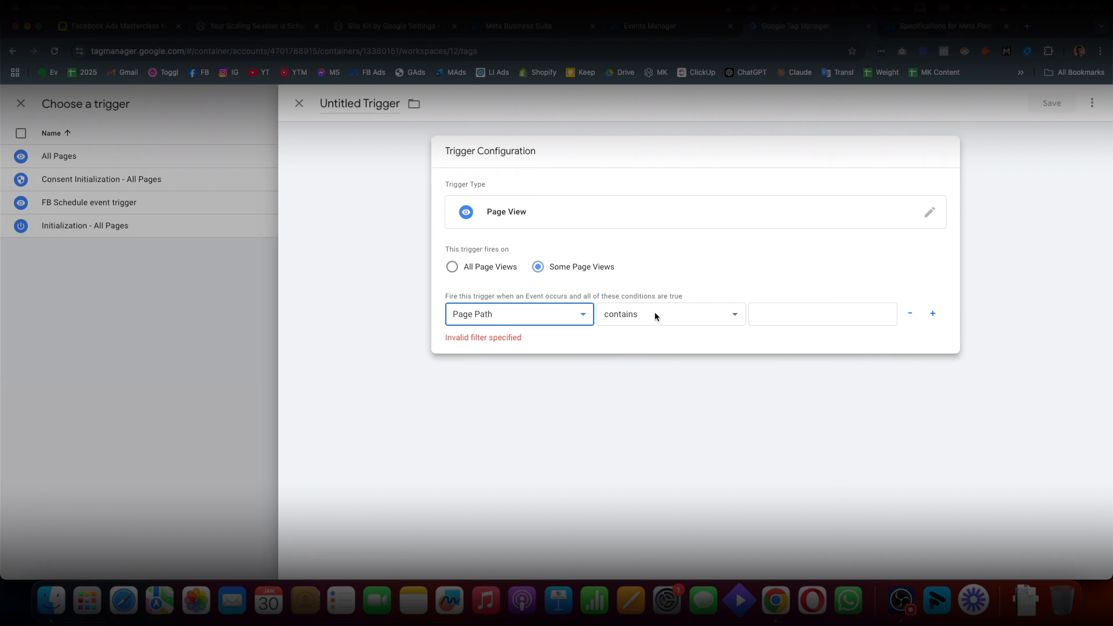
pyautogui.click(304, 29)
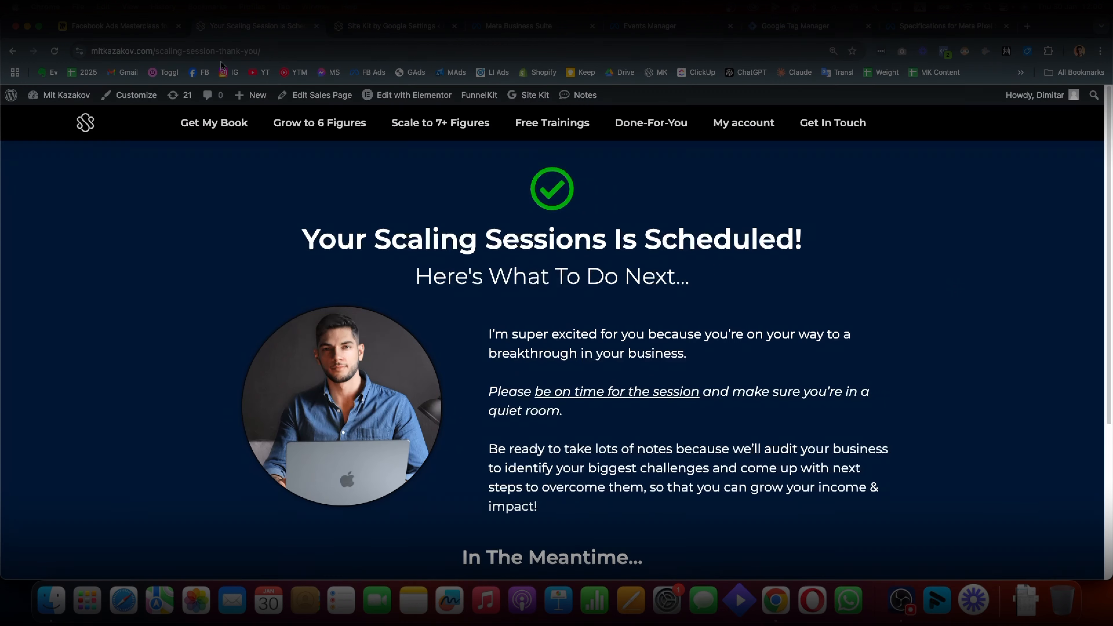
pyautogui.moveTo(154, 52); pyautogui.dragTo(258, 53)
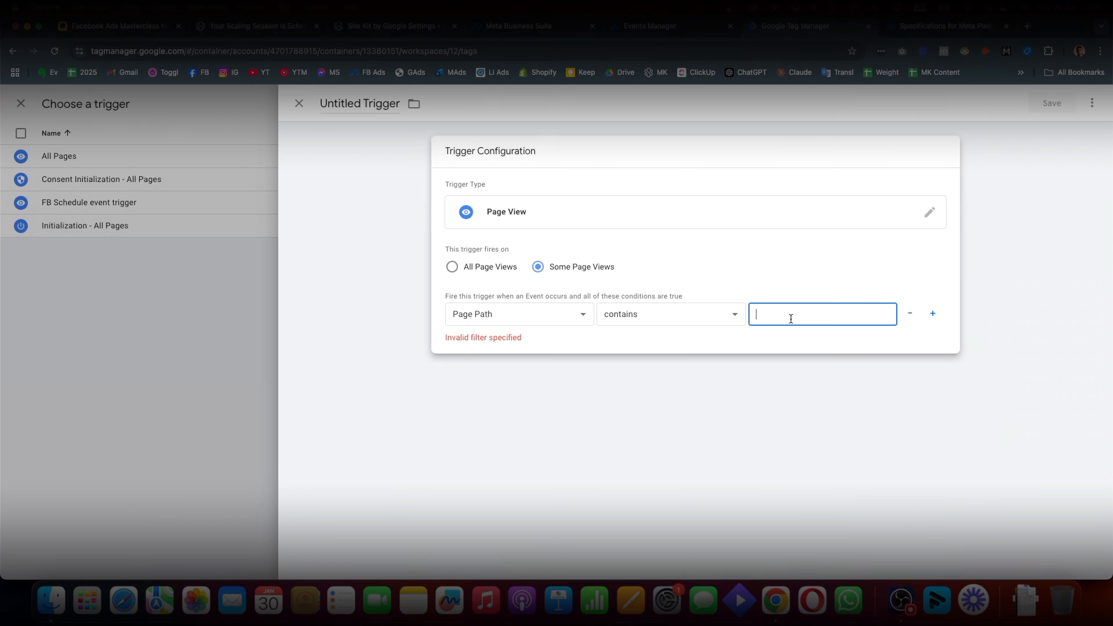
pyautogui.write('scaling-session-thank-you')
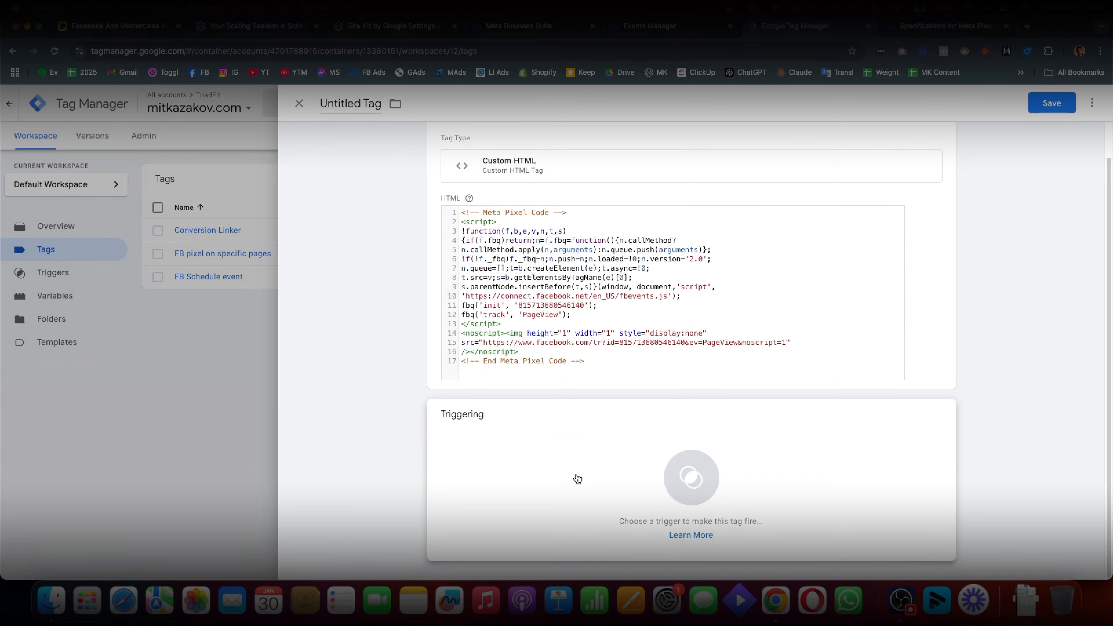
# Assign the existing FB Schedule event trigger to the untitled Custom HTML tag, and discard the unsaved tag
pyautogui.click(578, 479)
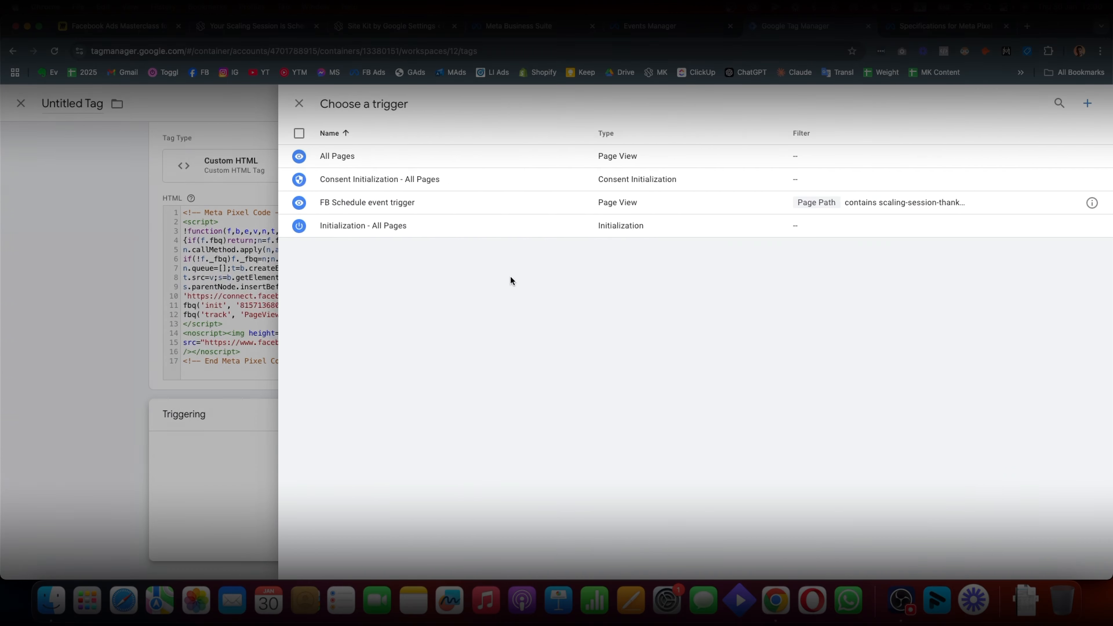
pyautogui.click(372, 207)
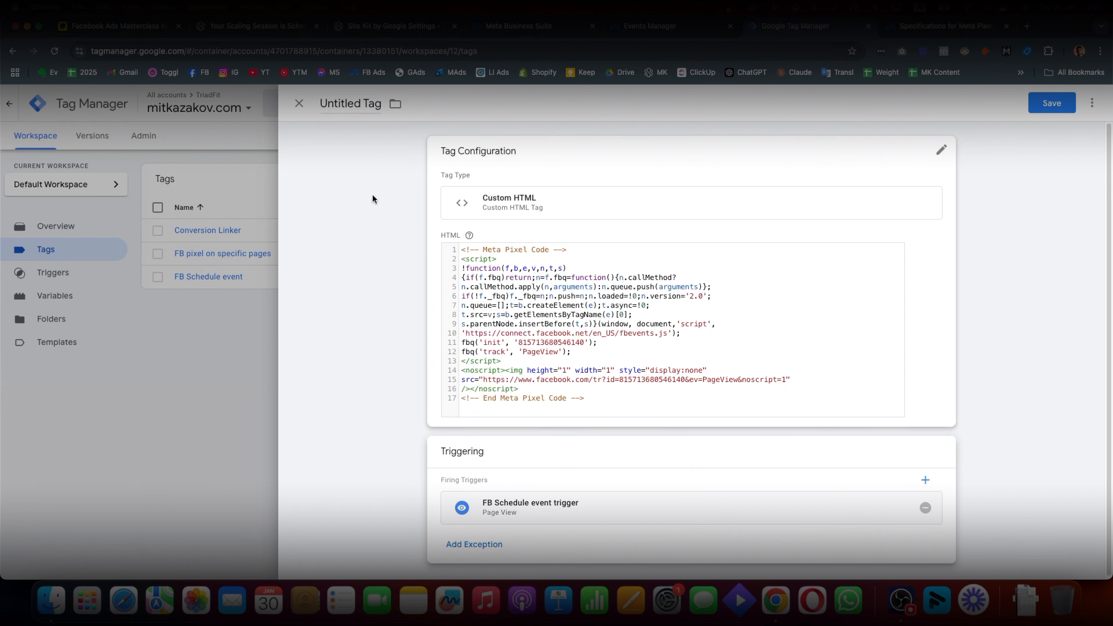
pyautogui.click(300, 106)
pyautogui.click(567, 242)
pyautogui.click(300, 104)
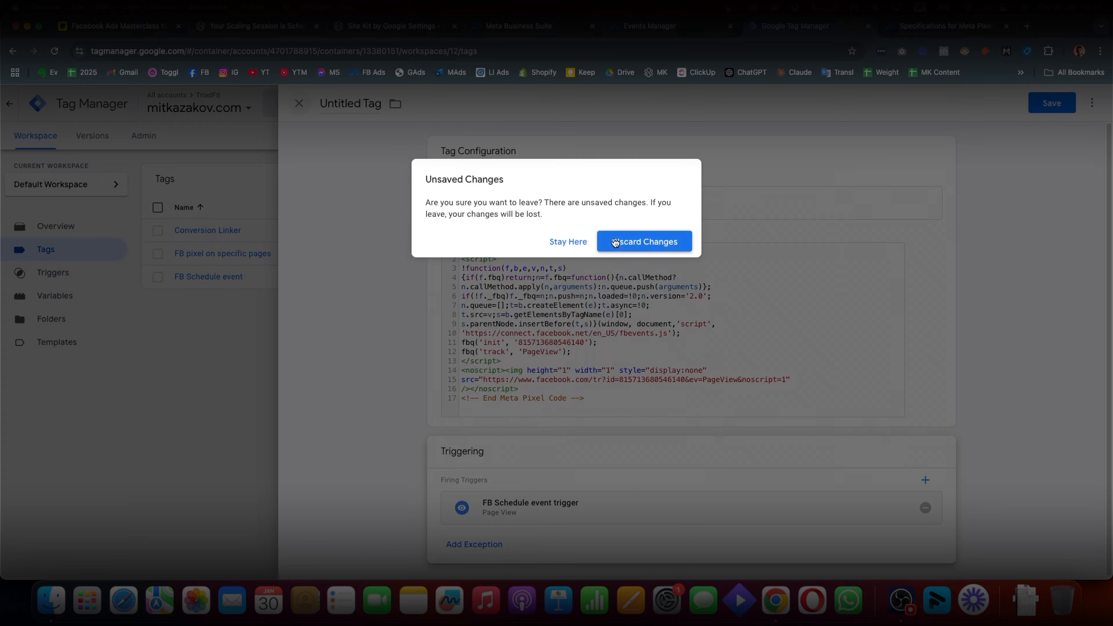
pyautogui.click(644, 241)
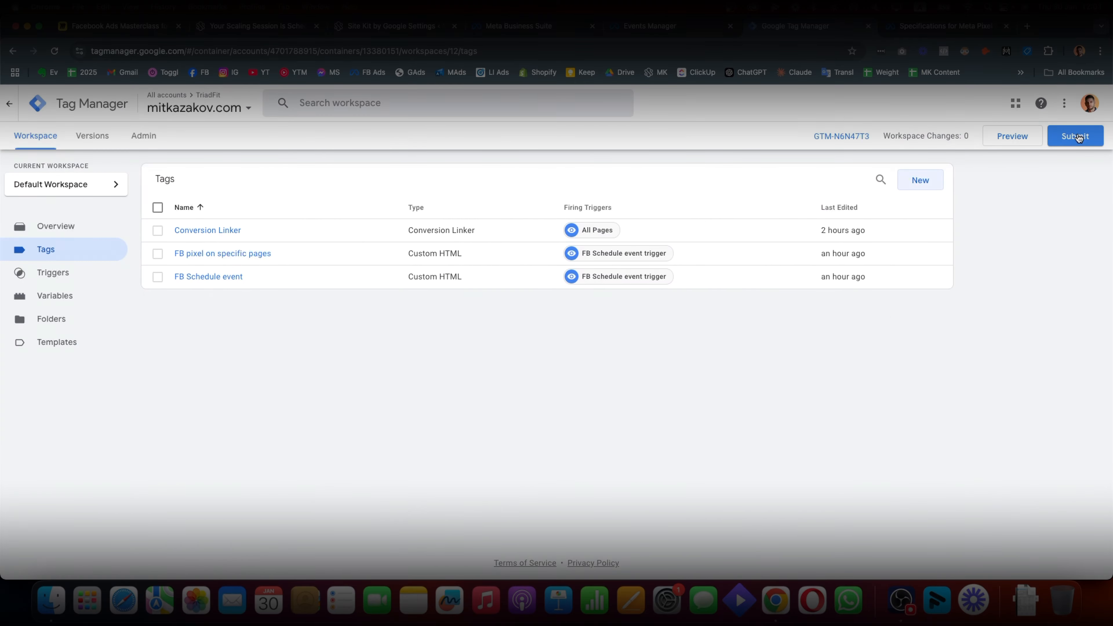
# Open the submission form for publishing the workspace changes and close it without publishing
pyautogui.click(1074, 139)
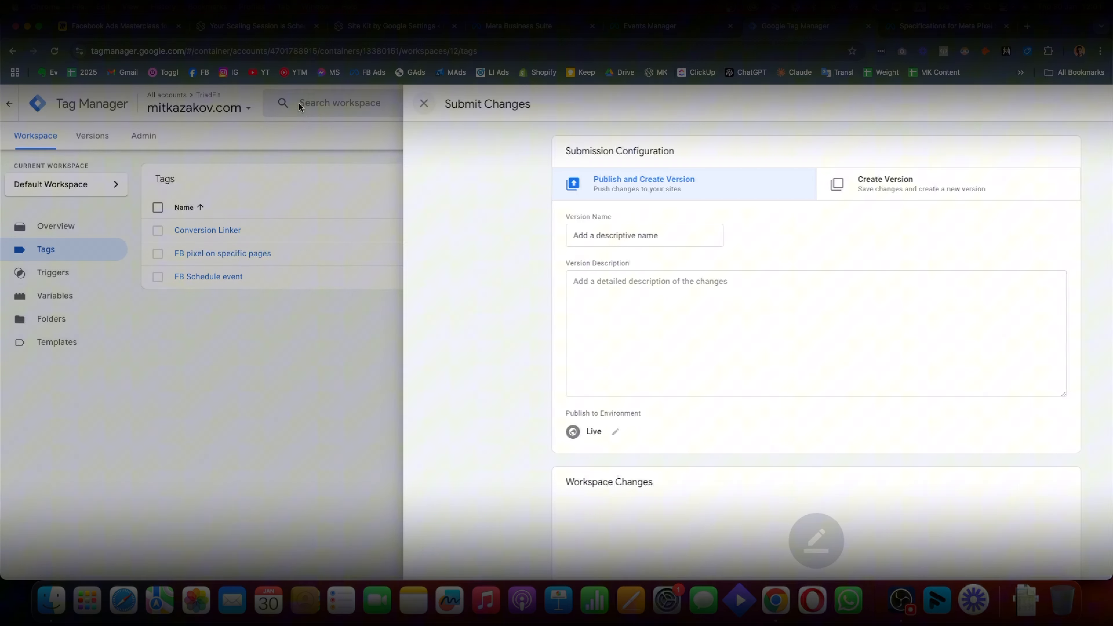
pyautogui.click(298, 102)
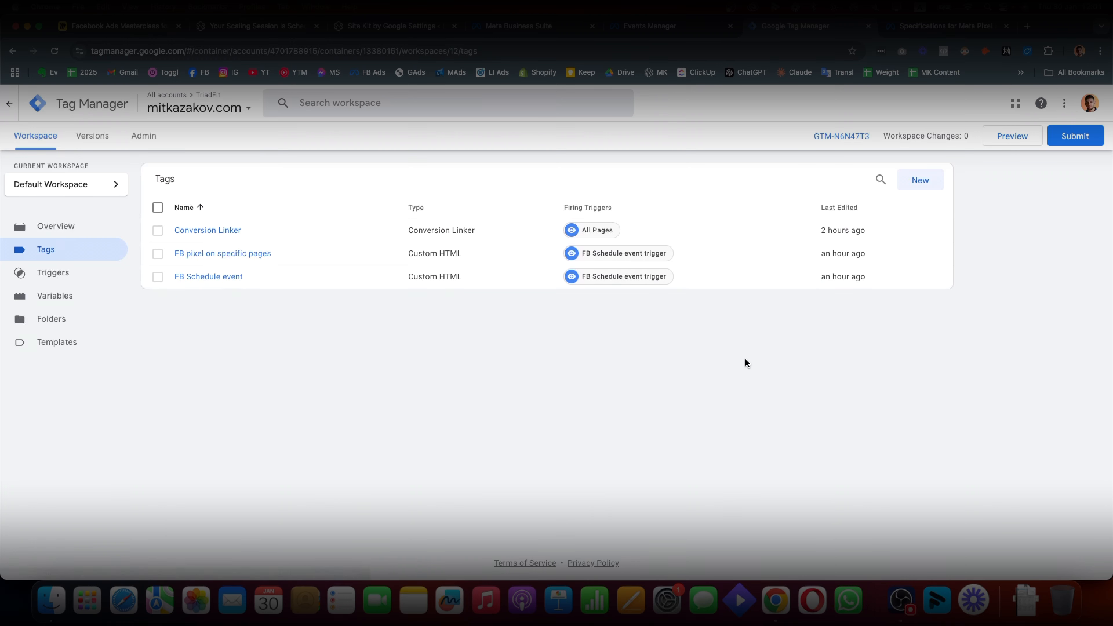
# Switch to Meta's standard events help page, search for schedule and select the code fbq('track', 'Schedule'); before returning to Google Tag Manager
pyautogui.hotkey('ctrl', 'Tab')
pyautogui.moveTo(105, 247); pyautogui.dragTo(369, 304)
pyautogui.scroll(-5, 414, 298)
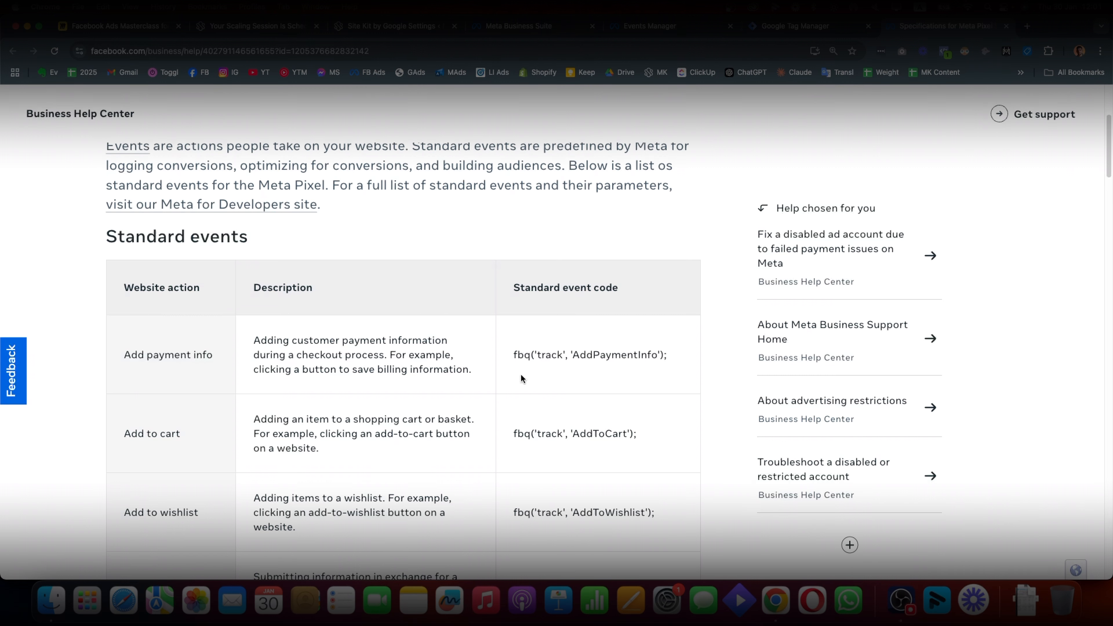
pyautogui.scroll(-2, 357, 329)
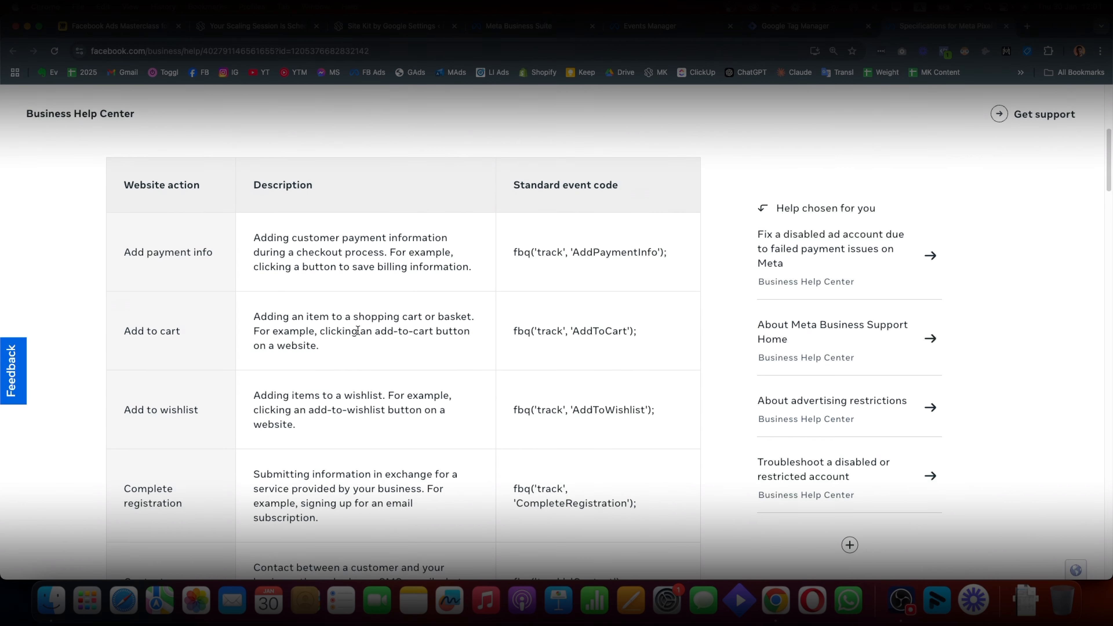
pyautogui.press('super+f')
pyautogui.write('schedule')
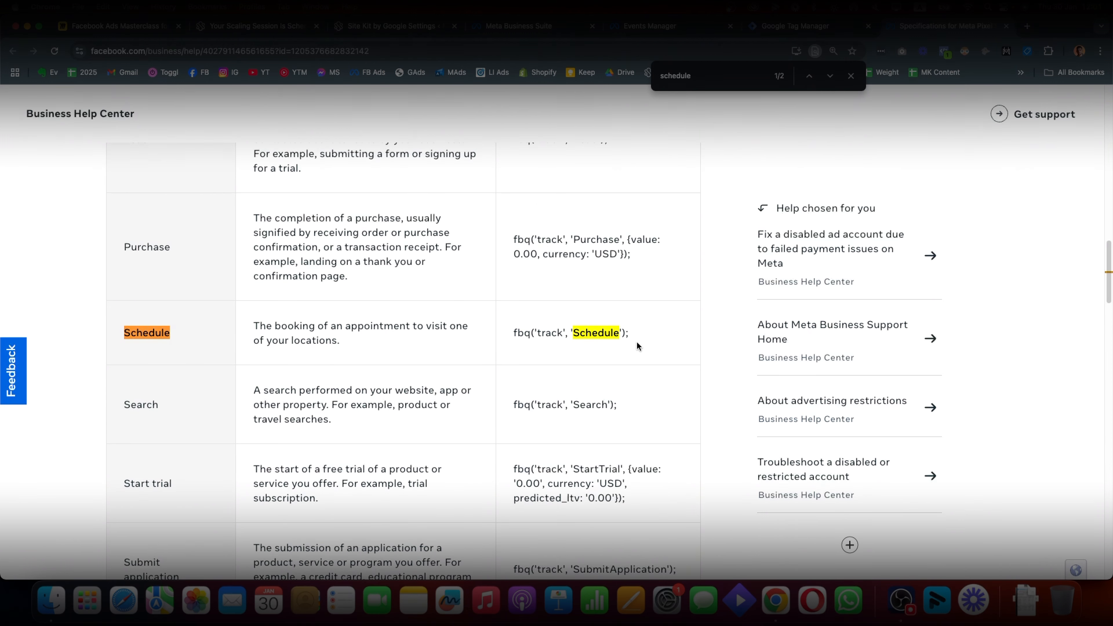
pyautogui.moveTo(638, 330); pyautogui.dragTo(514, 336)
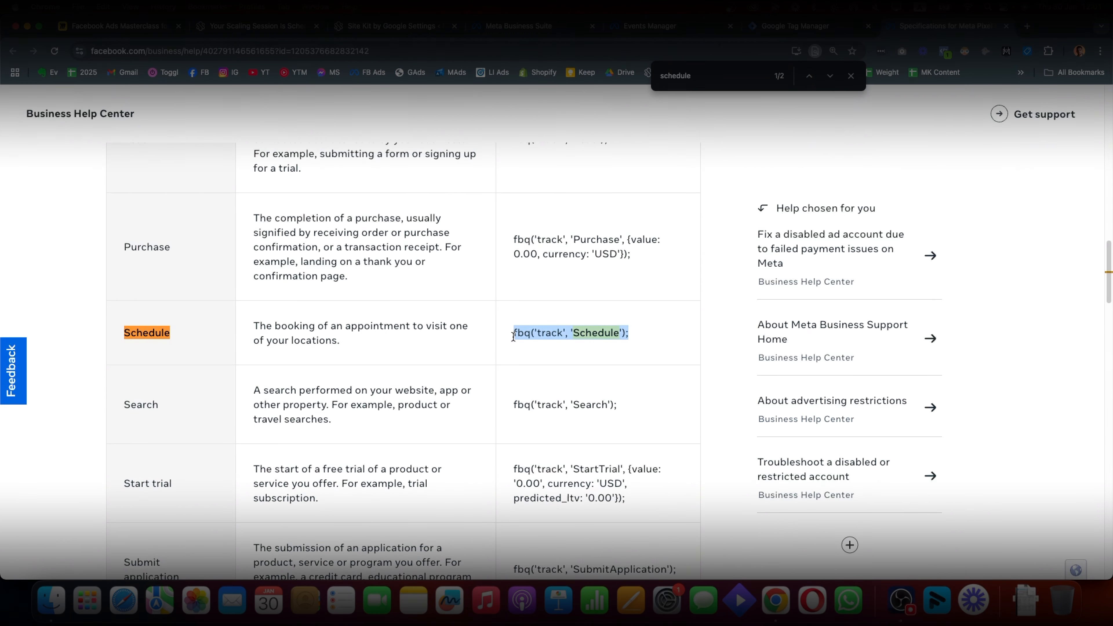
pyautogui.click(804, 24)
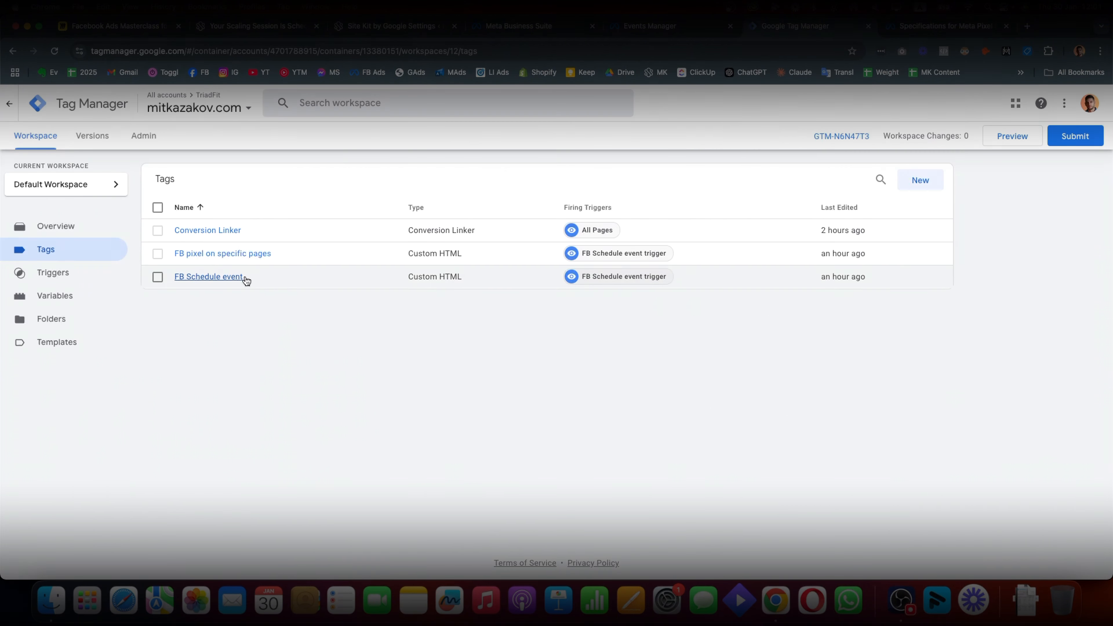
pyautogui.click(934, 187)
pyautogui.click(600, 198)
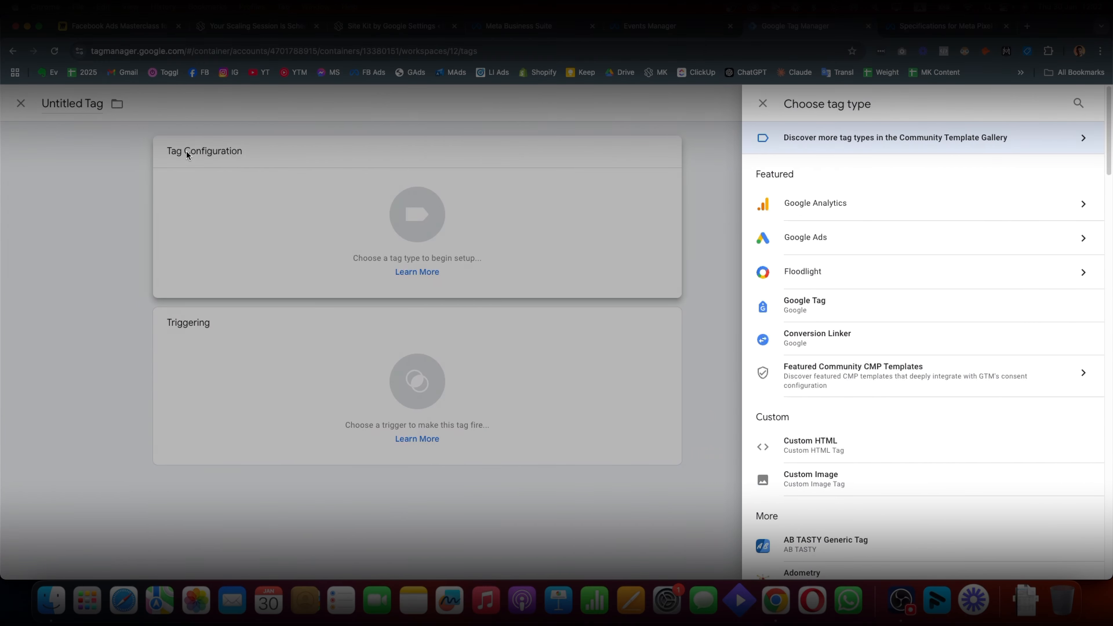
pyautogui.click(22, 104)
pyautogui.click(303, 104)
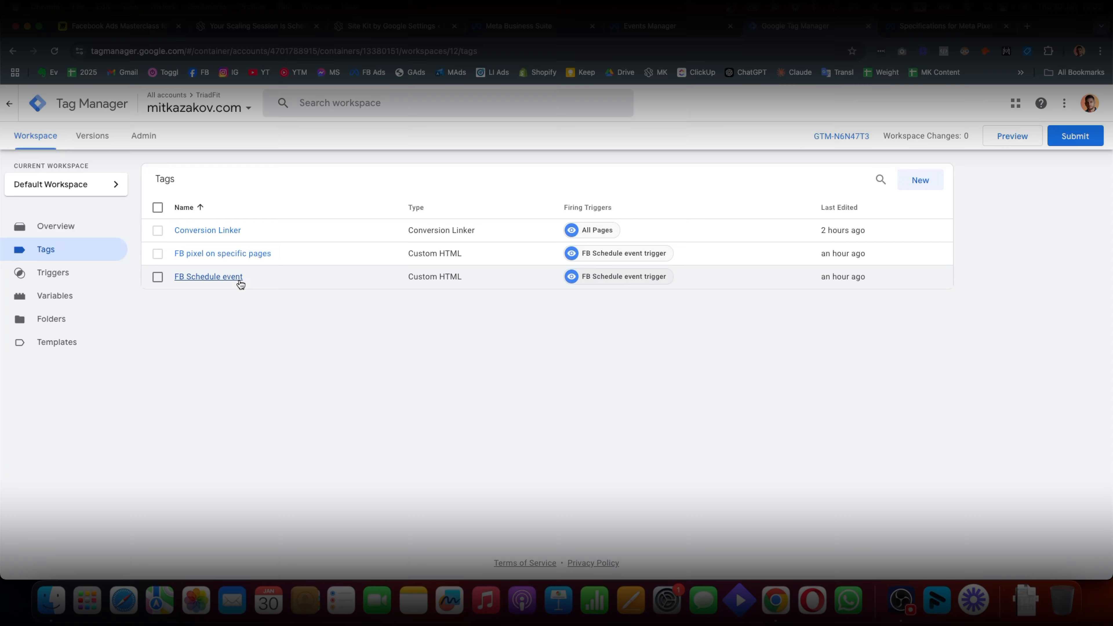
# Open the FB Schedule event tag's HTML and compare its event code with the Schedule code on Meta's help page
pyautogui.click(241, 277)
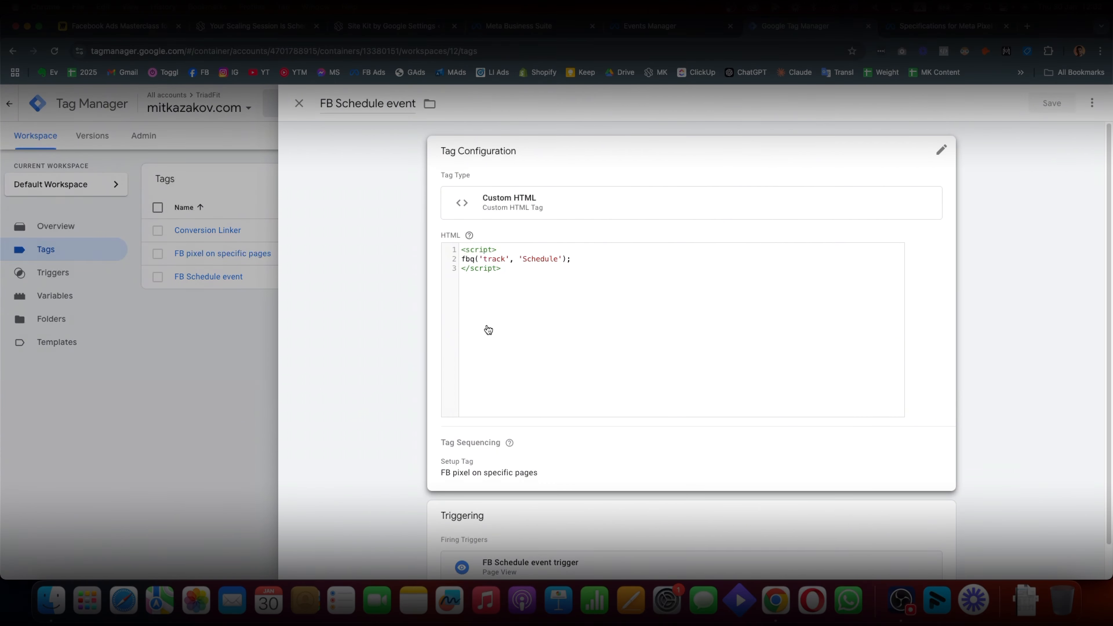
pyautogui.click(503, 253)
pyautogui.doubleClick(488, 272)
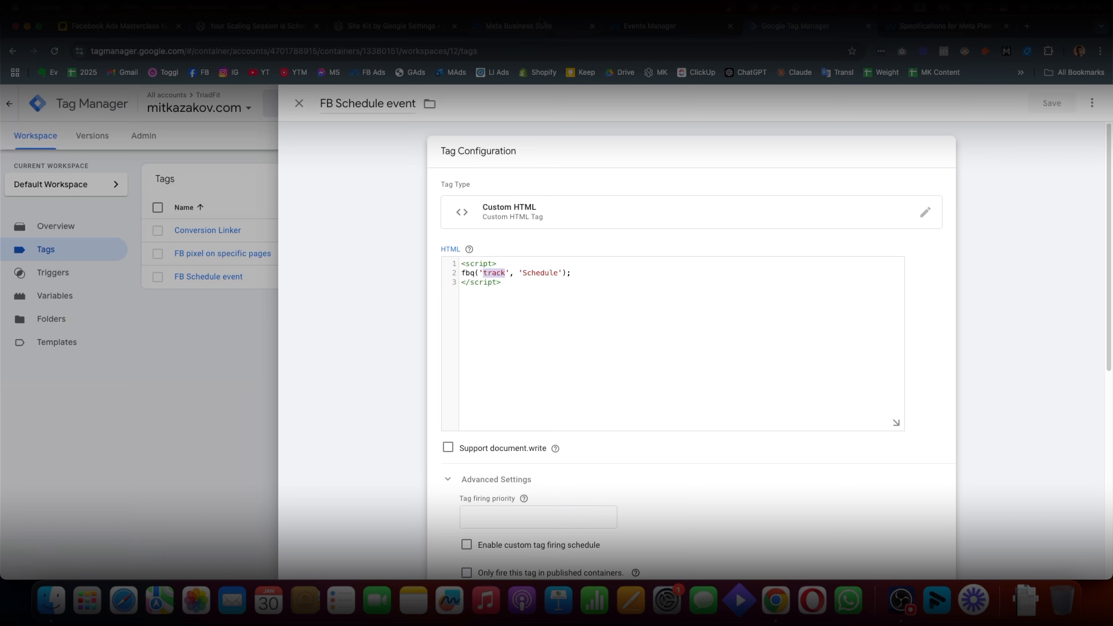
pyautogui.click(532, 26)
pyautogui.click(906, 31)
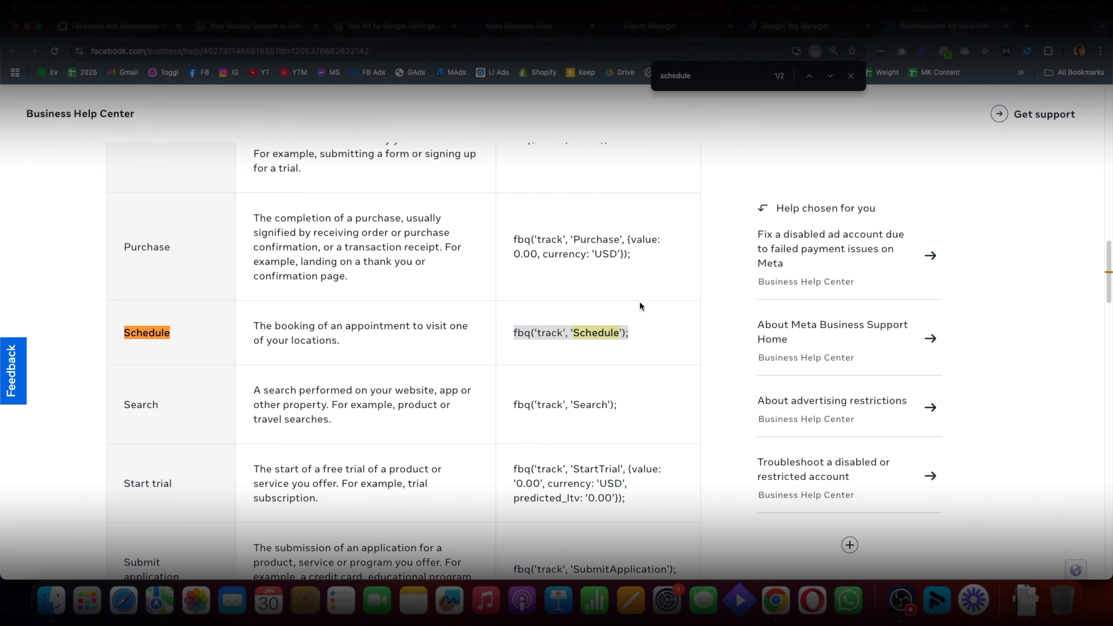
pyautogui.tripleClick(565, 334)
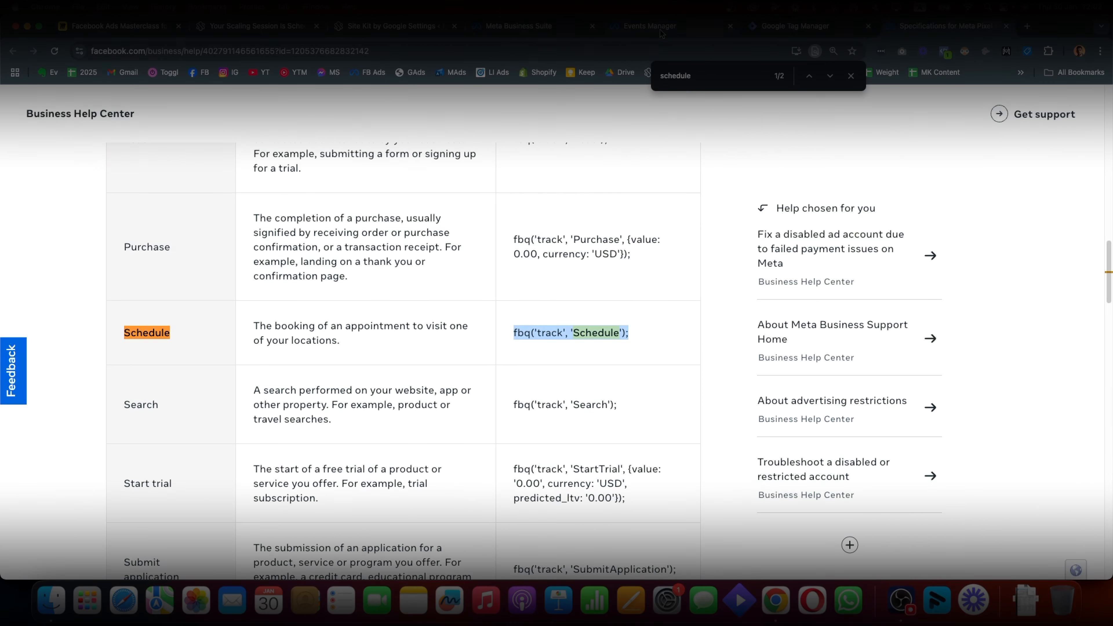
# Switch back to Google Tag Manager and examine the opening and closing script tags around the Schedule event code
pyautogui.click(780, 27)
pyautogui.moveTo(505, 264); pyautogui.dragTo(417, 263)
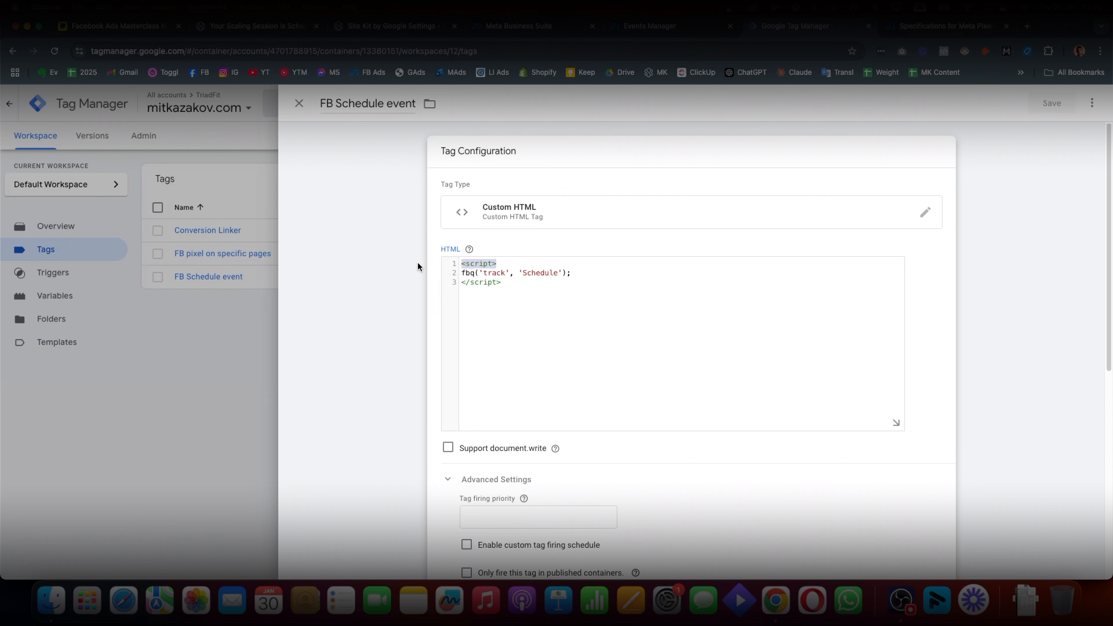
pyautogui.click(417, 261)
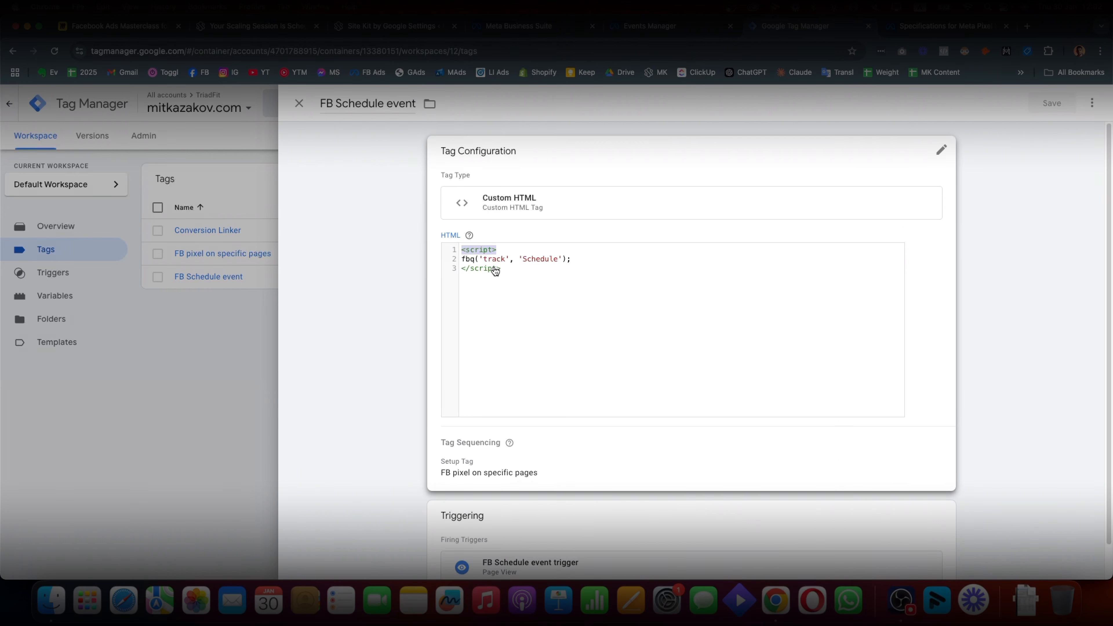
pyautogui.click(504, 270)
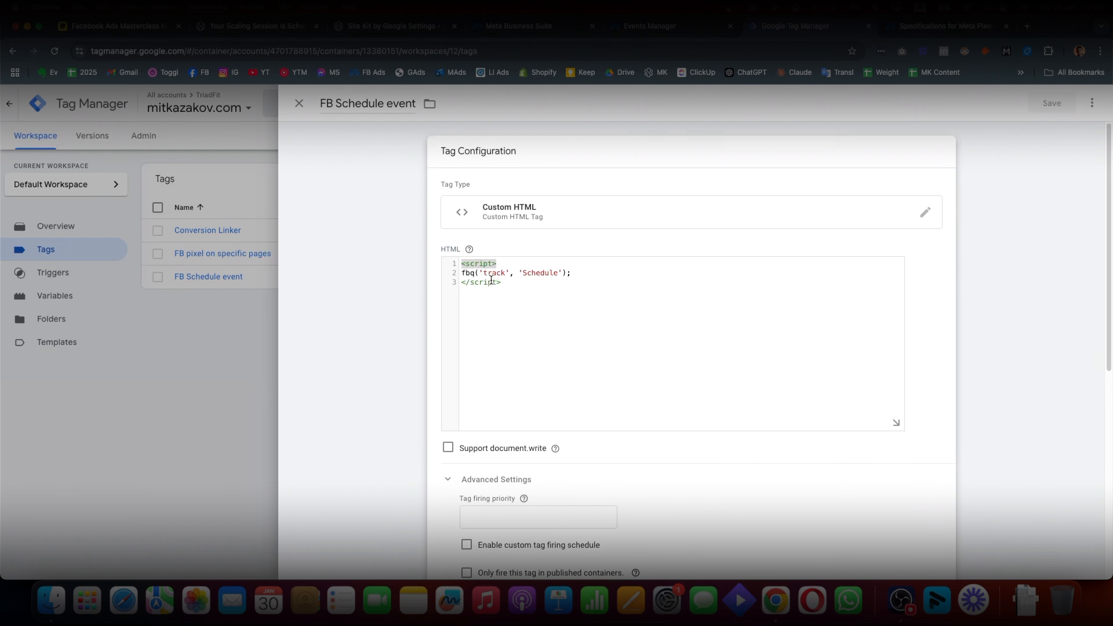
pyautogui.click(492, 281)
pyautogui.click(529, 284)
# Examine the FB Schedule event tag's sequencing settings and its available setup tags, keeping FB pixel on specific pages as the setup tag
pyautogui.scroll(-3, 551, 312)
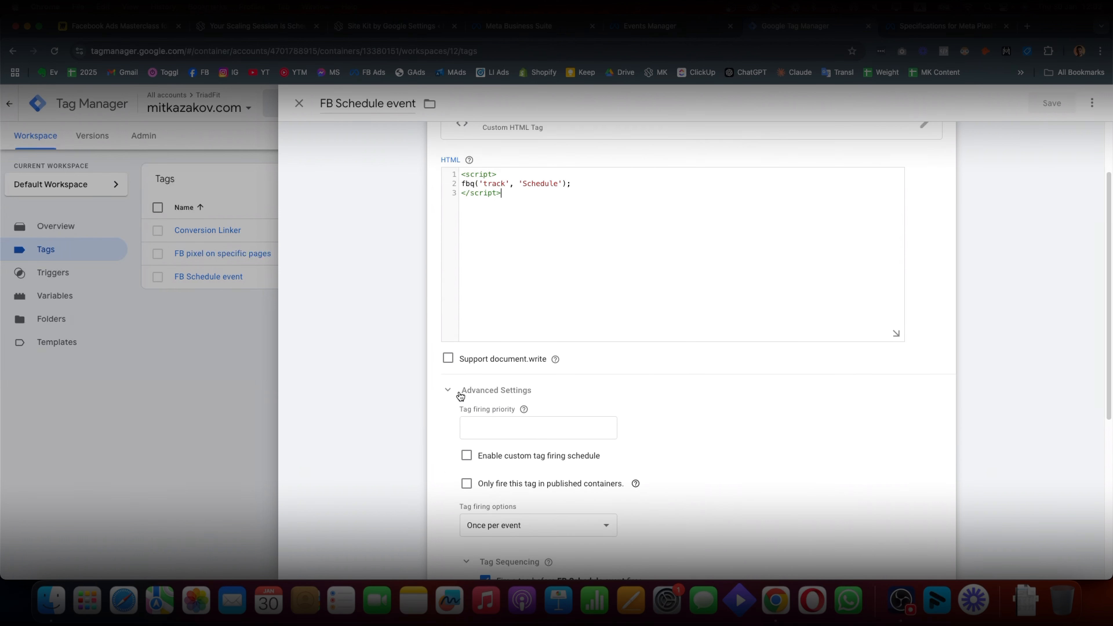
pyautogui.click(459, 391)
pyautogui.click(460, 438)
pyautogui.scroll(-5, 611, 294)
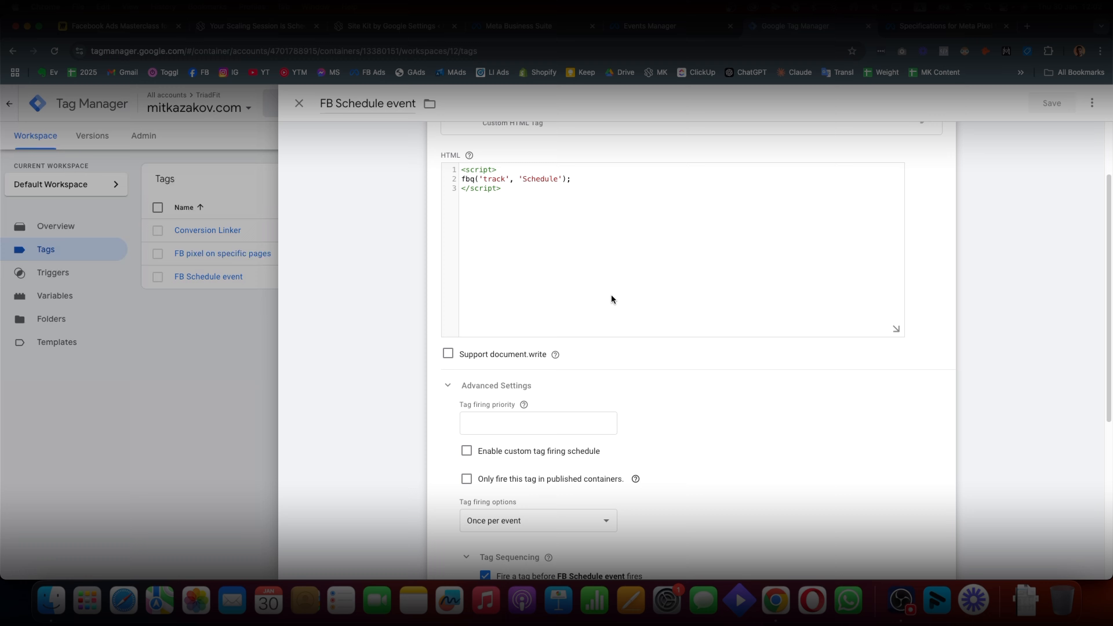
pyautogui.scroll(-2, 784, 245)
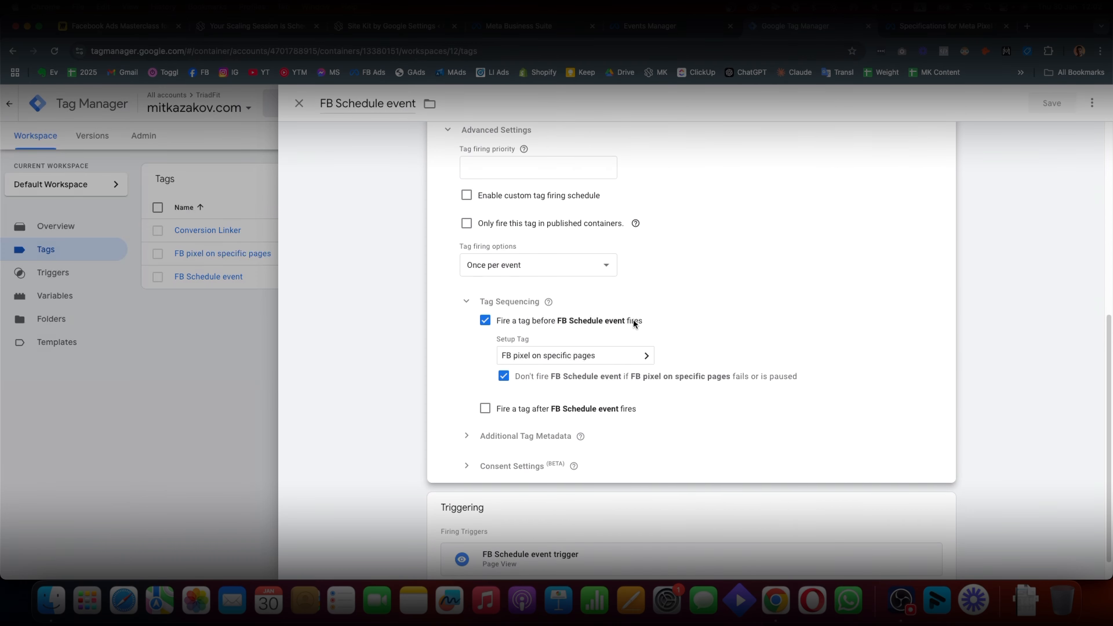
pyautogui.click(613, 355)
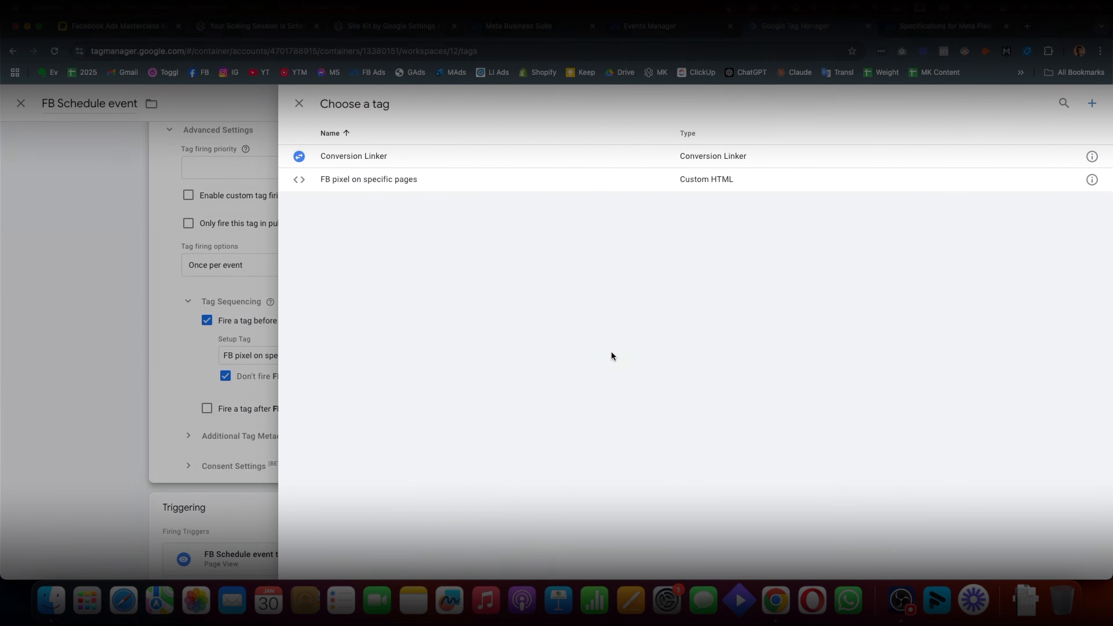
pyautogui.click(299, 104)
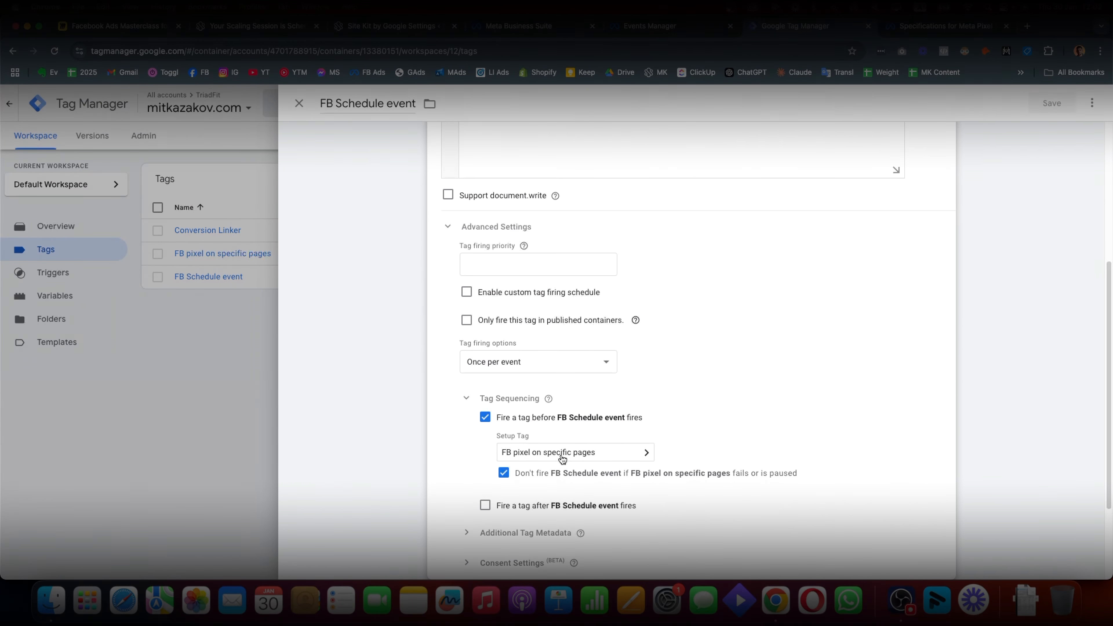
pyautogui.scroll(-3, 554, 456)
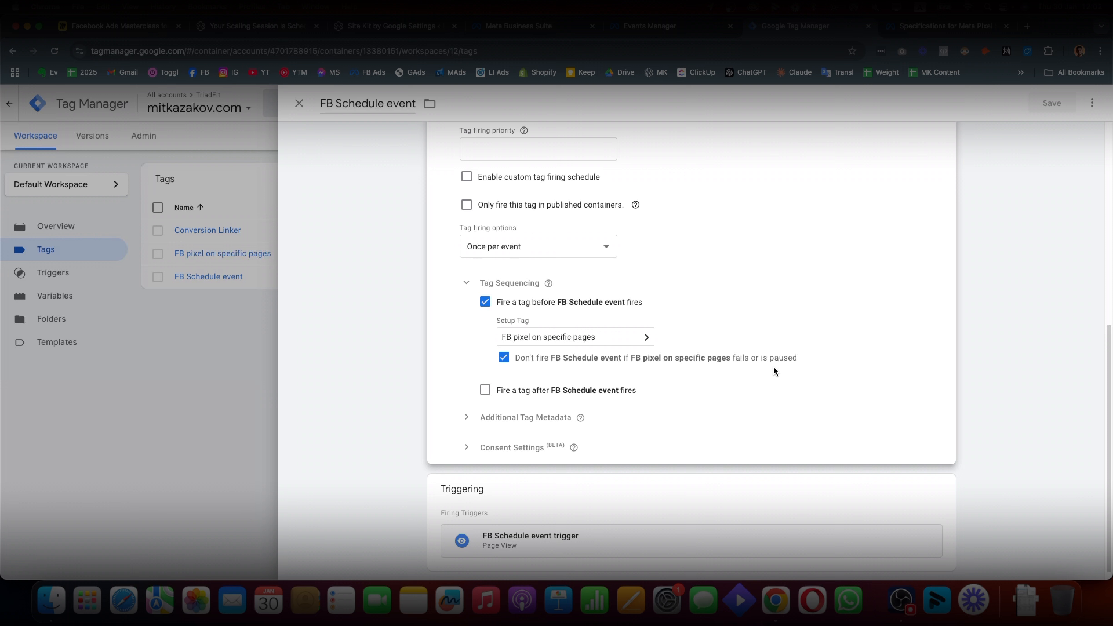
pyautogui.scroll(1, 773, 366)
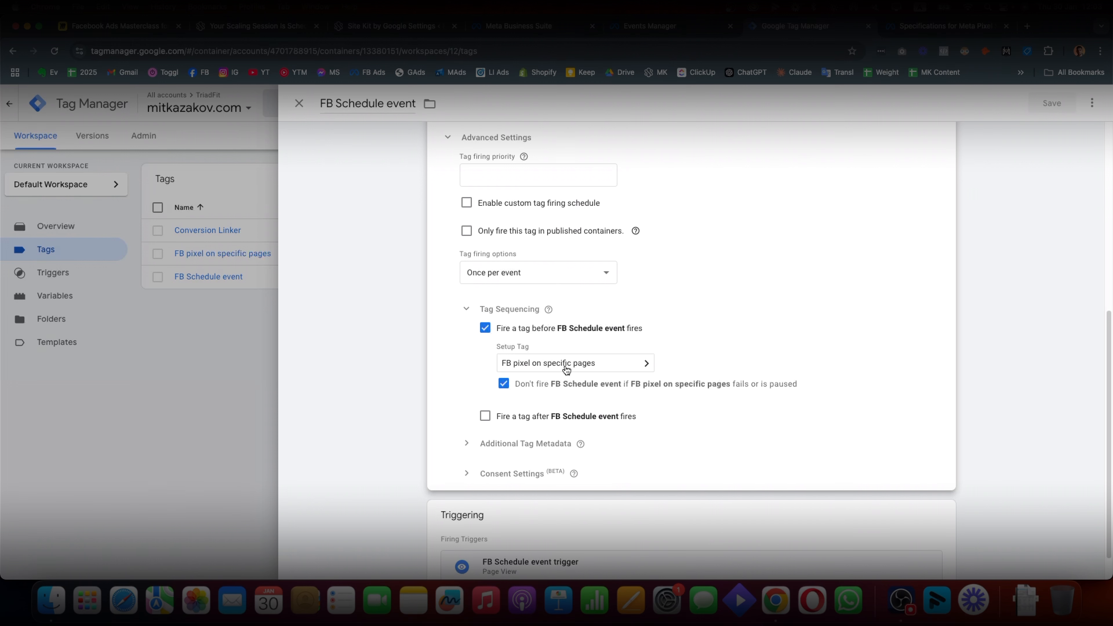
pyautogui.scroll(-2, 587, 328)
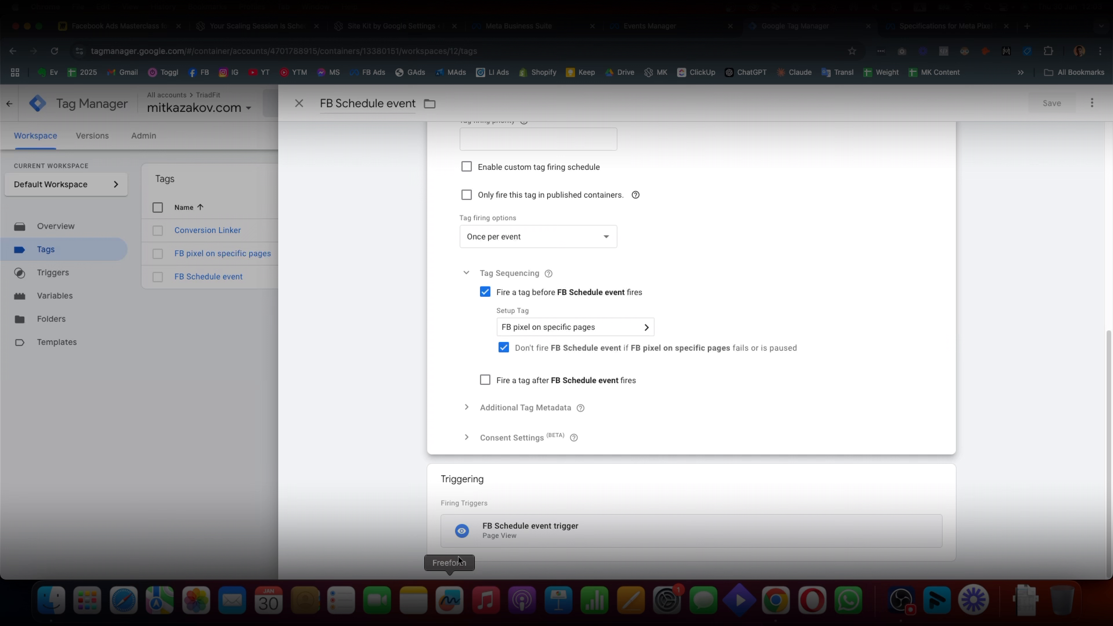
# Open the FB Schedule event trigger from the tag and bring up its Page View firing conditions
pyautogui.click(597, 504)
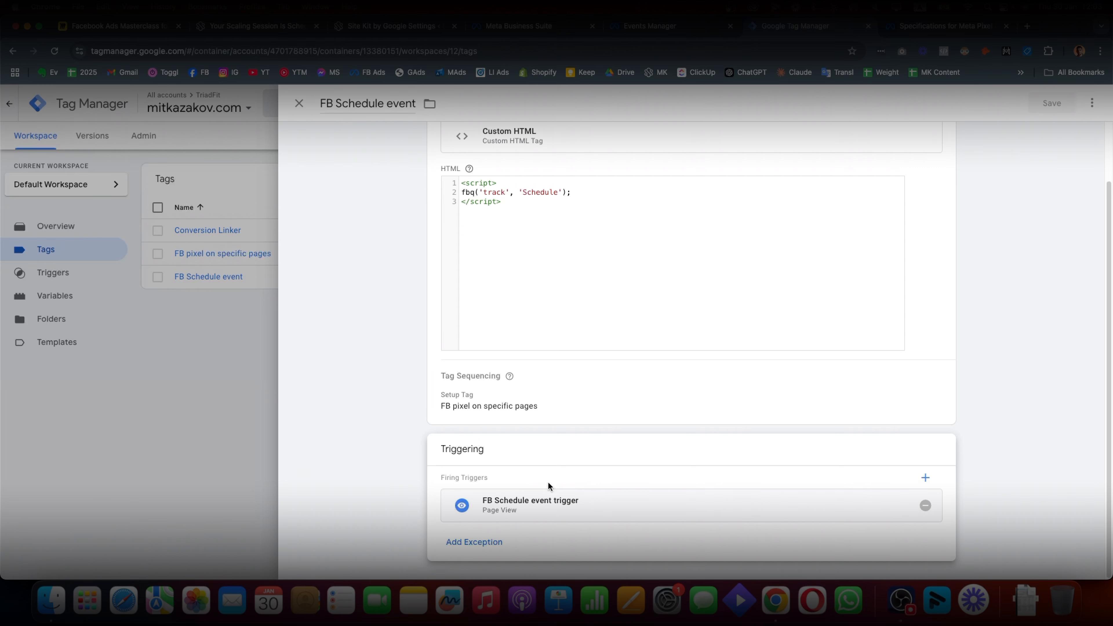
pyautogui.click(655, 509)
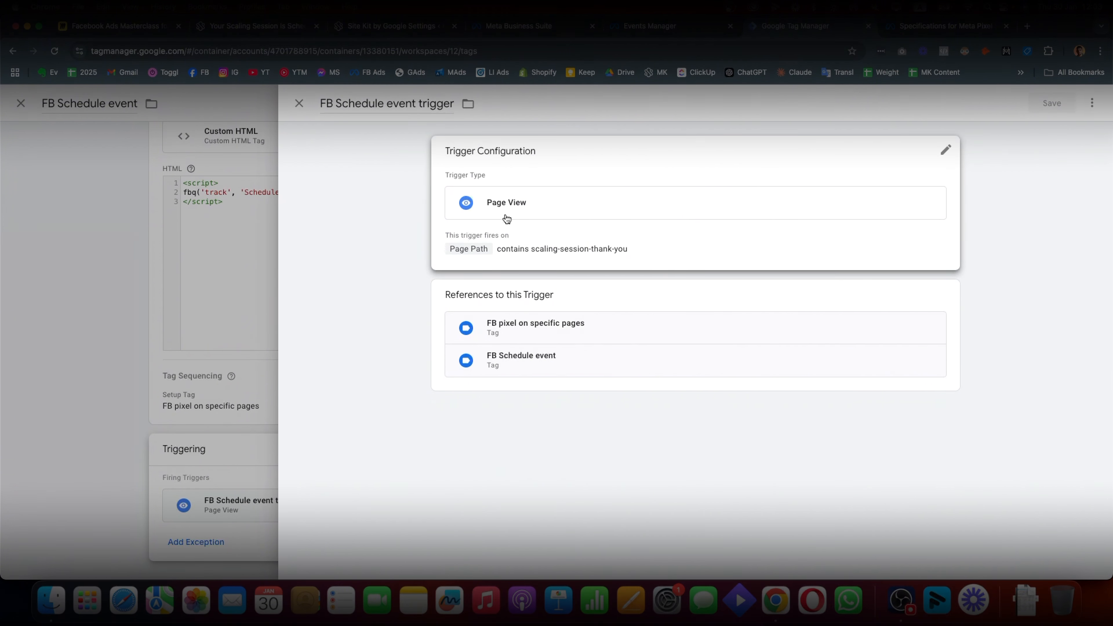
pyautogui.click(550, 213)
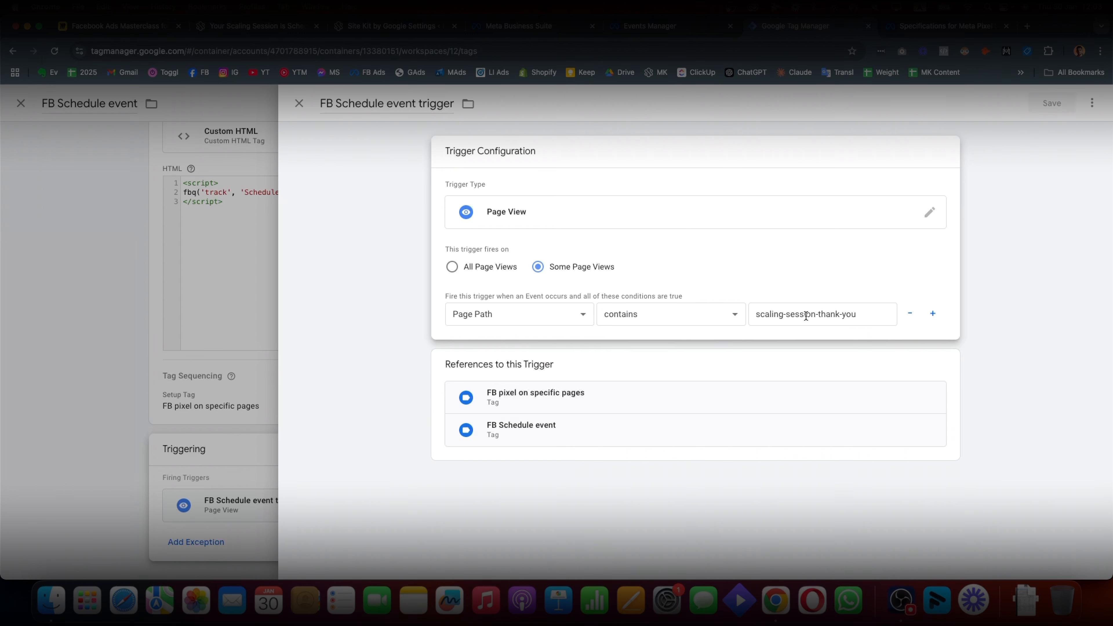
# Compare the trigger's Page Path condition with the scaling session thank-you page's address, return to Google Tag Manager and close the trigger and tag
pyautogui.click(283, 27)
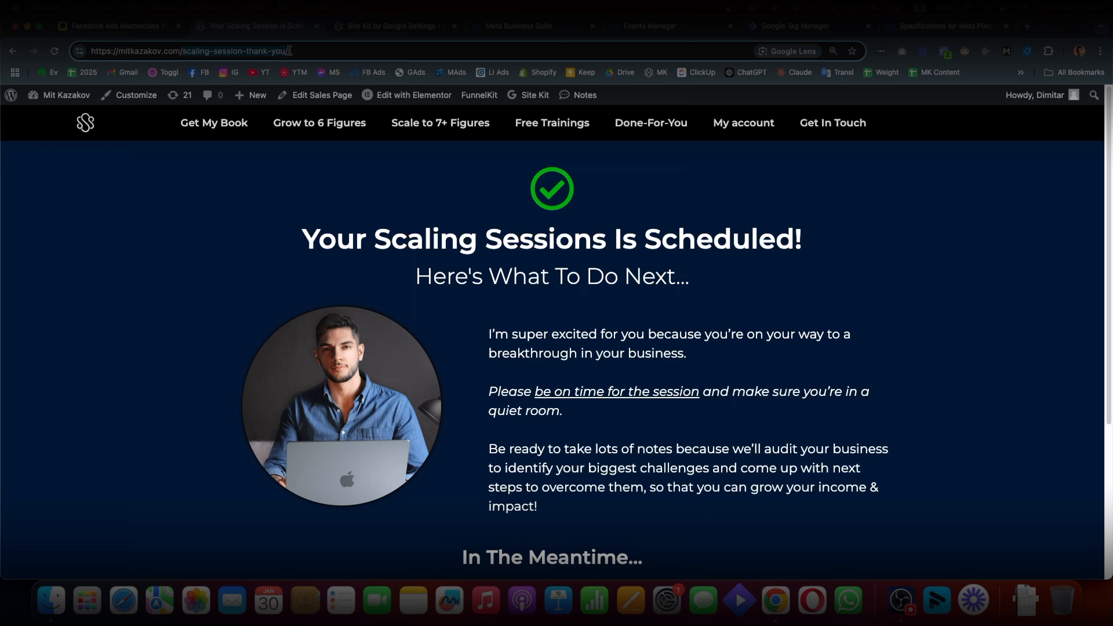
pyautogui.click(897, 29)
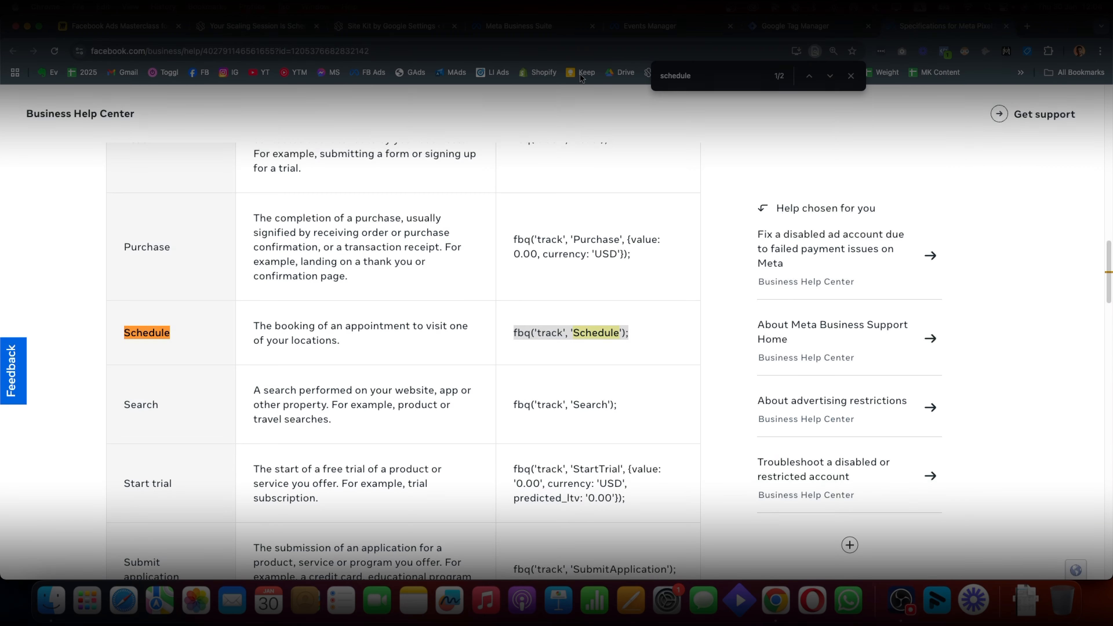
pyautogui.click(517, 27)
pyautogui.click(777, 25)
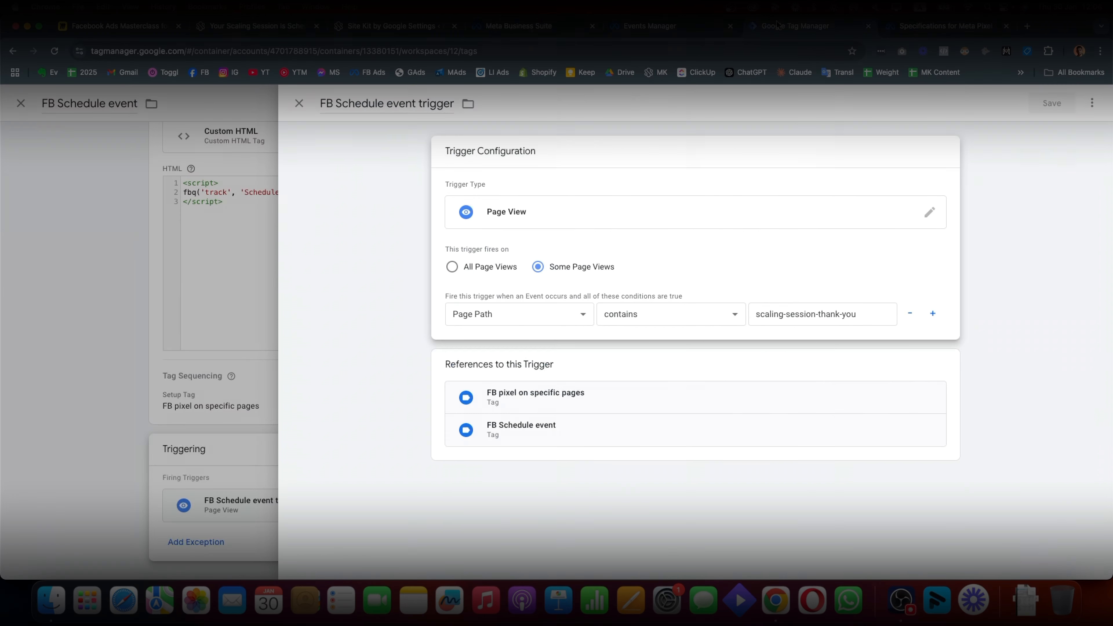
pyautogui.click(301, 107)
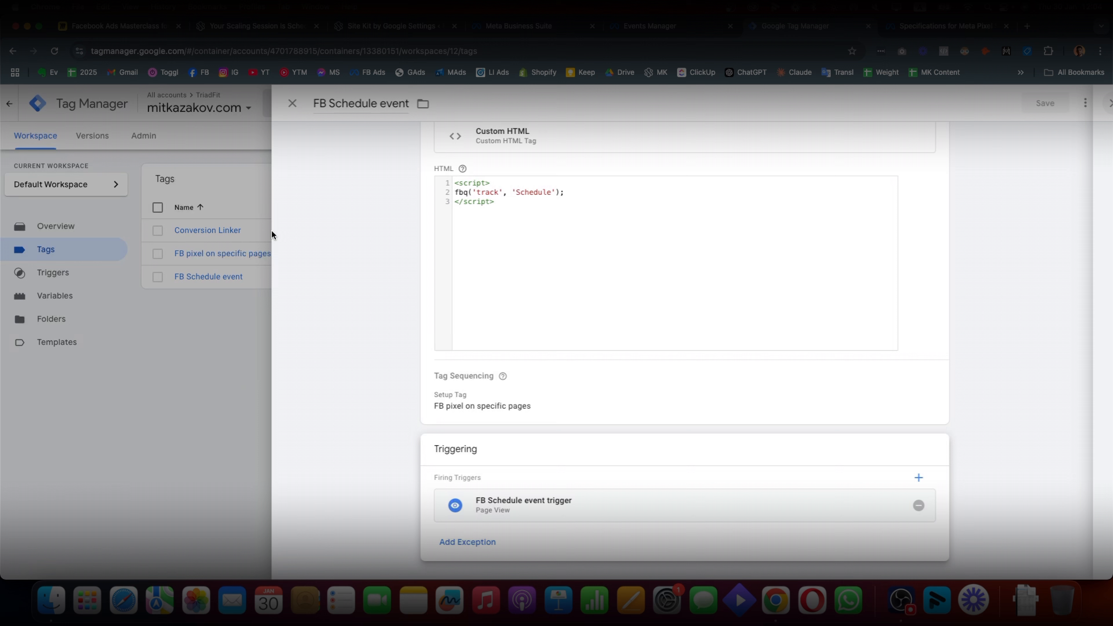
pyautogui.click(299, 103)
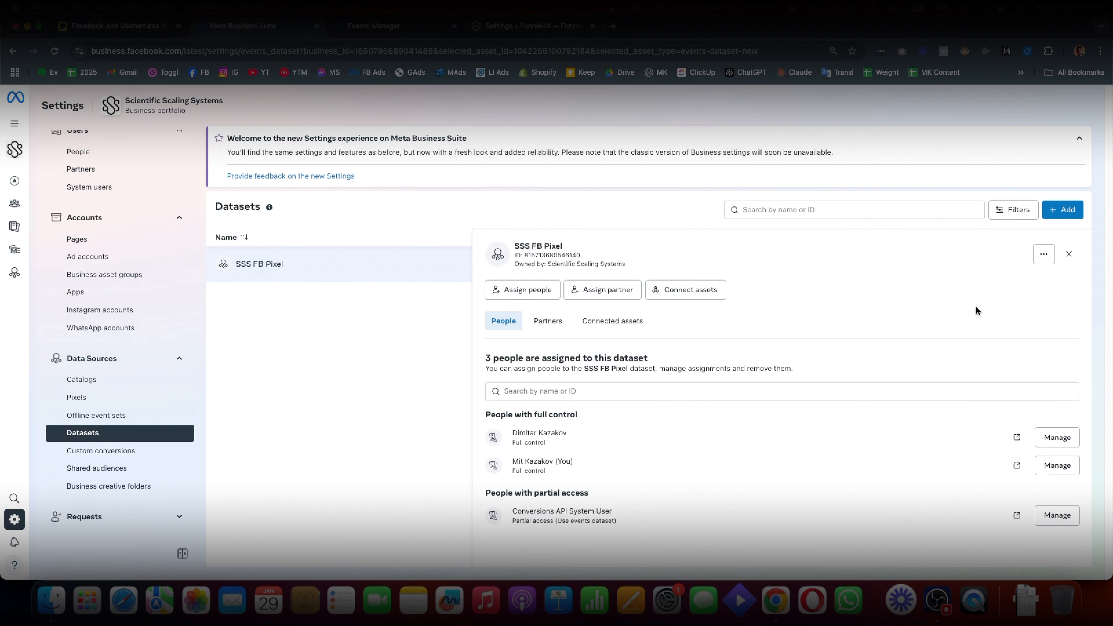
# Switch to Events Manager, leave the new pixel setup and open the website event test for SSS FB Pixel
pyautogui.click(396, 27)
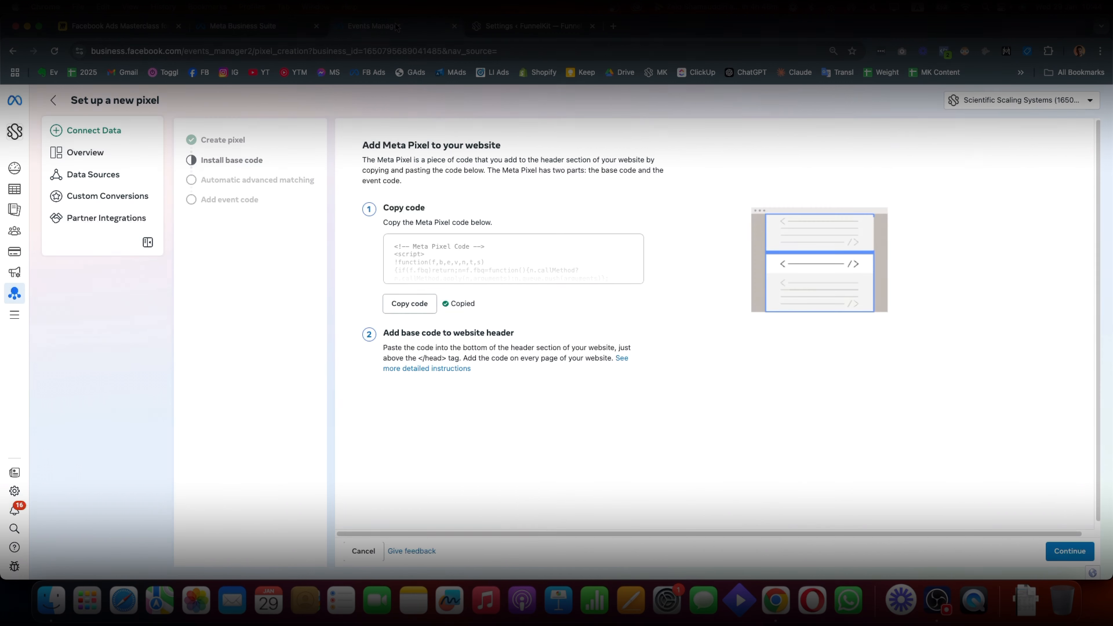
pyautogui.click(50, 101)
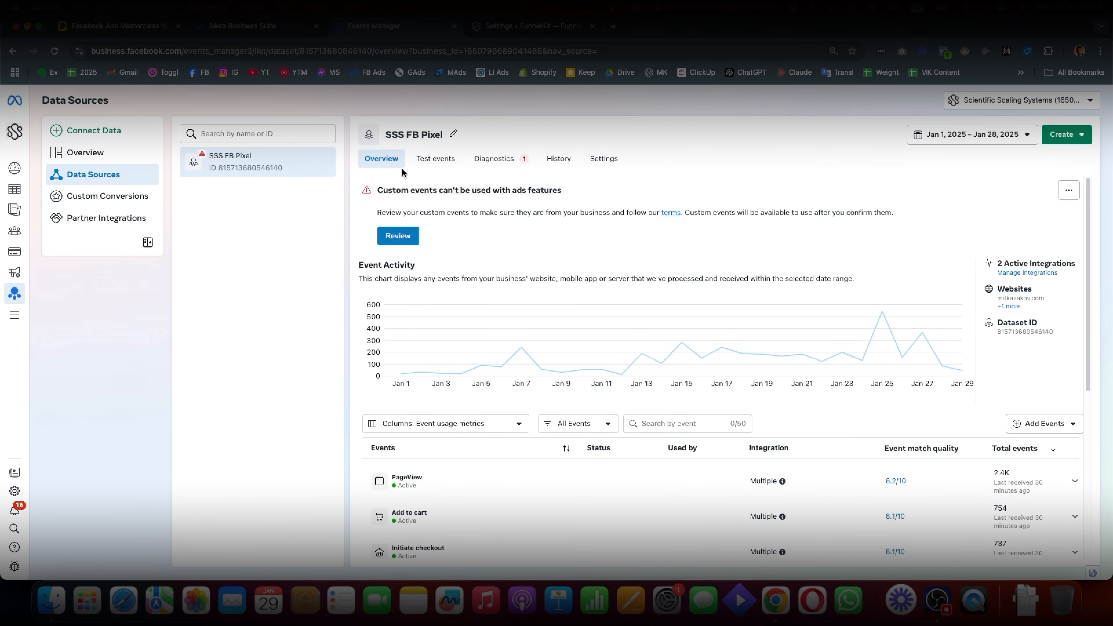
pyautogui.click(436, 161)
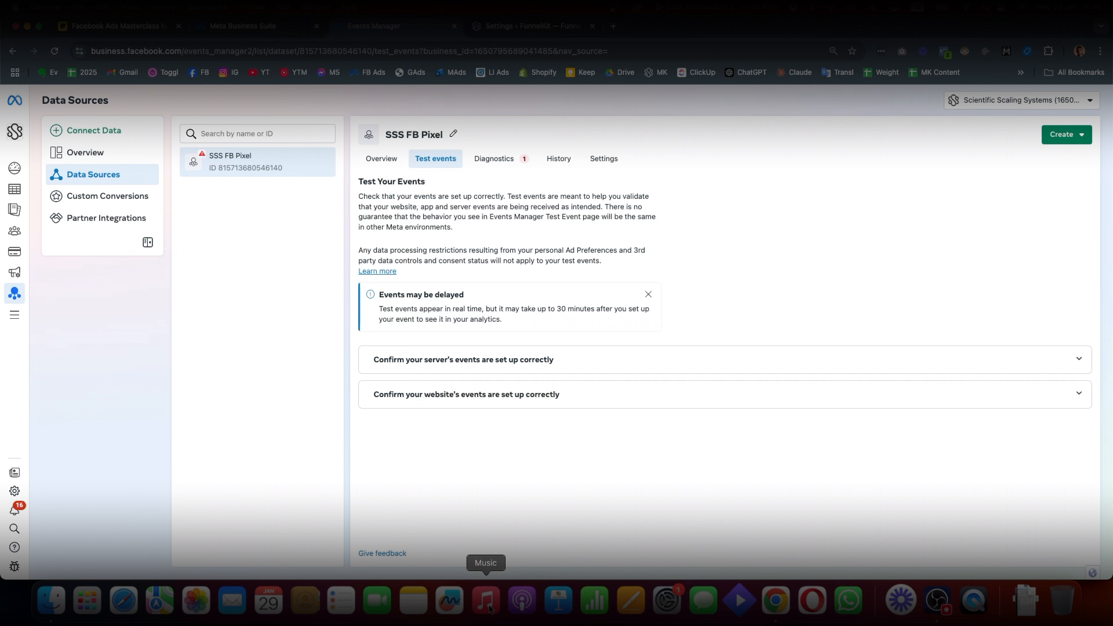
pyautogui.click(533, 404)
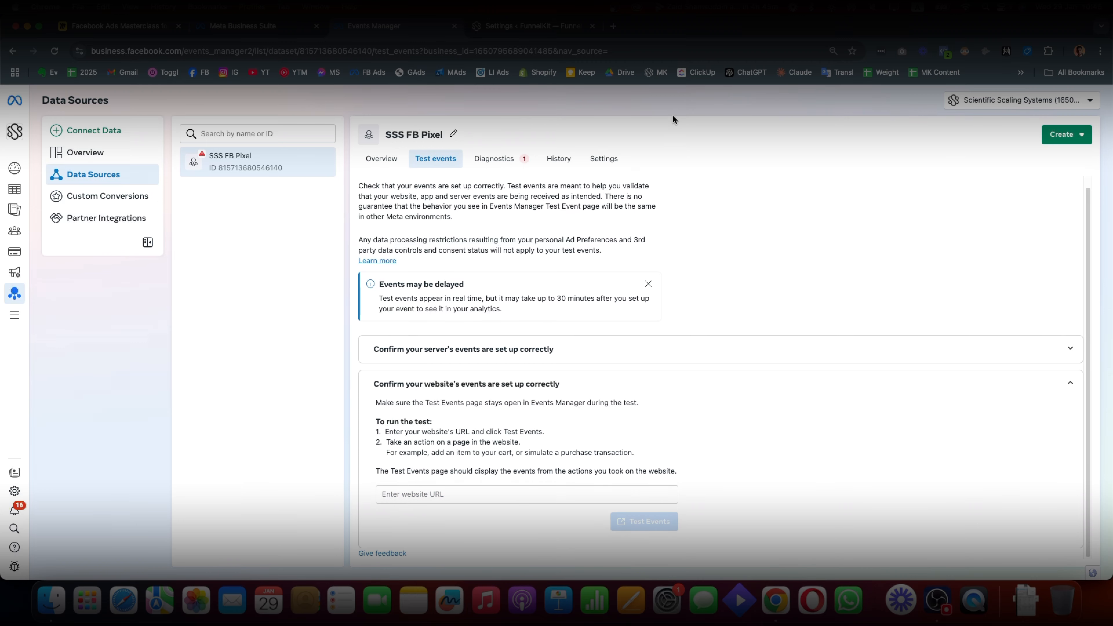
# Open the mitkazakov.com website in a new tab, go to its Grow to 6 Figures page and copy that page's address
pyautogui.keyDown('super'); pyautogui.click(664, 76); pyautogui.keyUp('super')
pyautogui.click(653, 27)
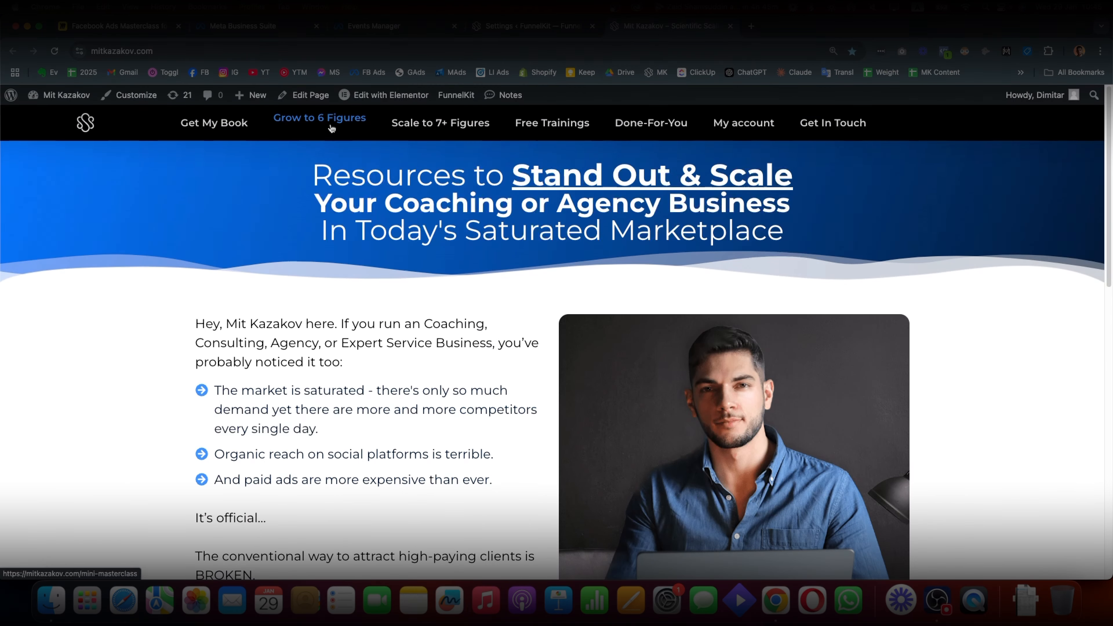
pyautogui.click(332, 128)
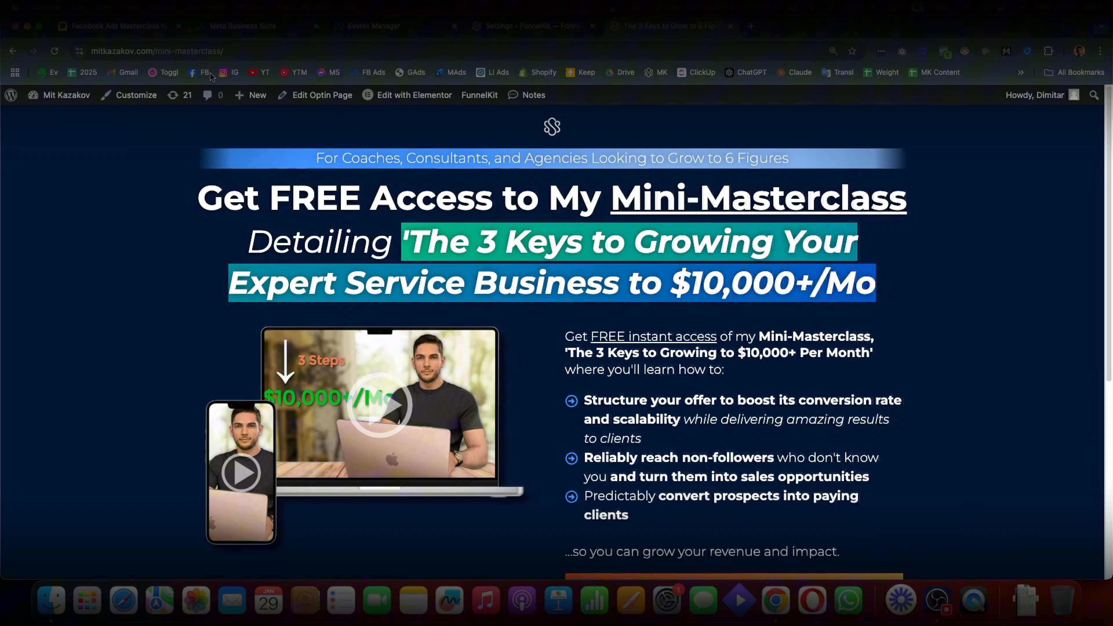
pyautogui.click(238, 51)
pyautogui.press('super+c')
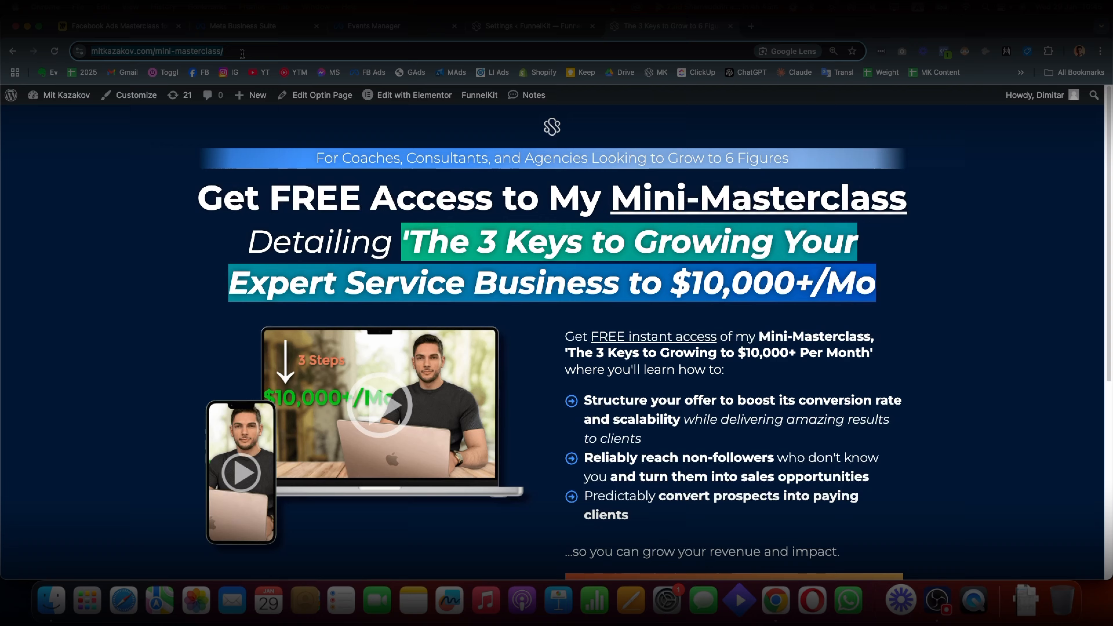
pyautogui.press('super+w')
pyautogui.press('super+v')
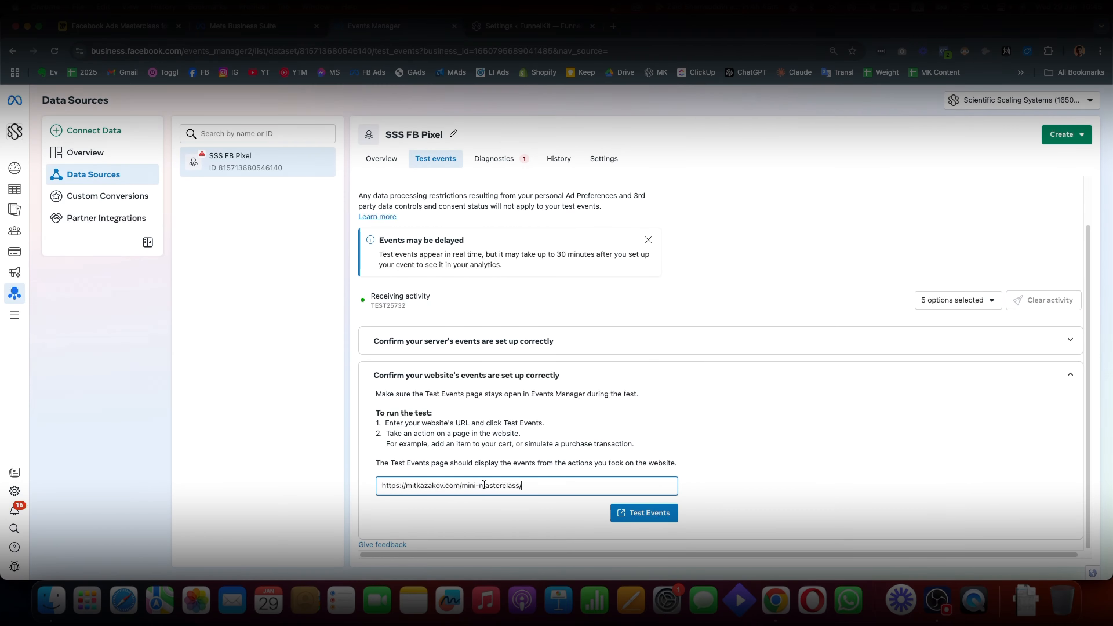
pyautogui.click(658, 519)
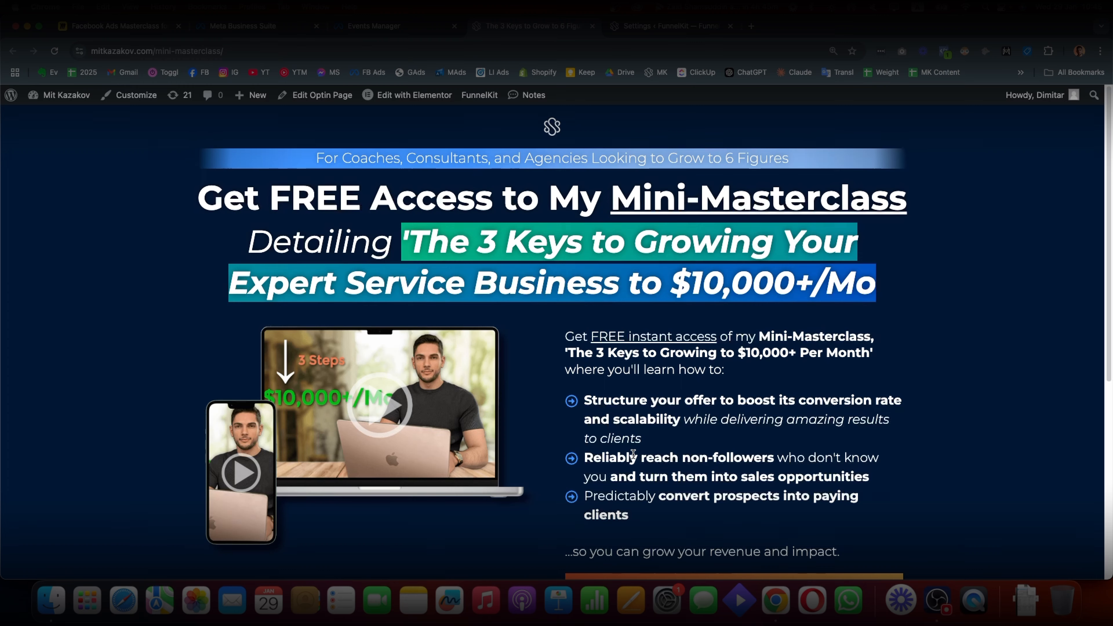
# Return to the Test Events page, close the spare FunnelKit settings tab and inspect the received PageView event's details
pyautogui.click(379, 27)
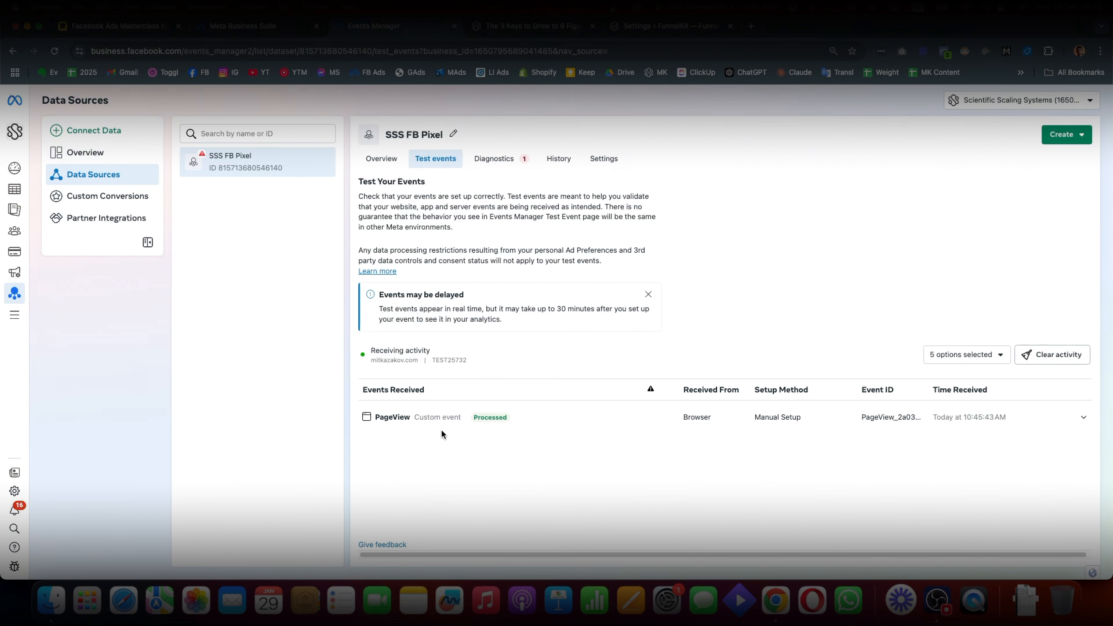
pyautogui.click(730, 26)
pyautogui.click(448, 422)
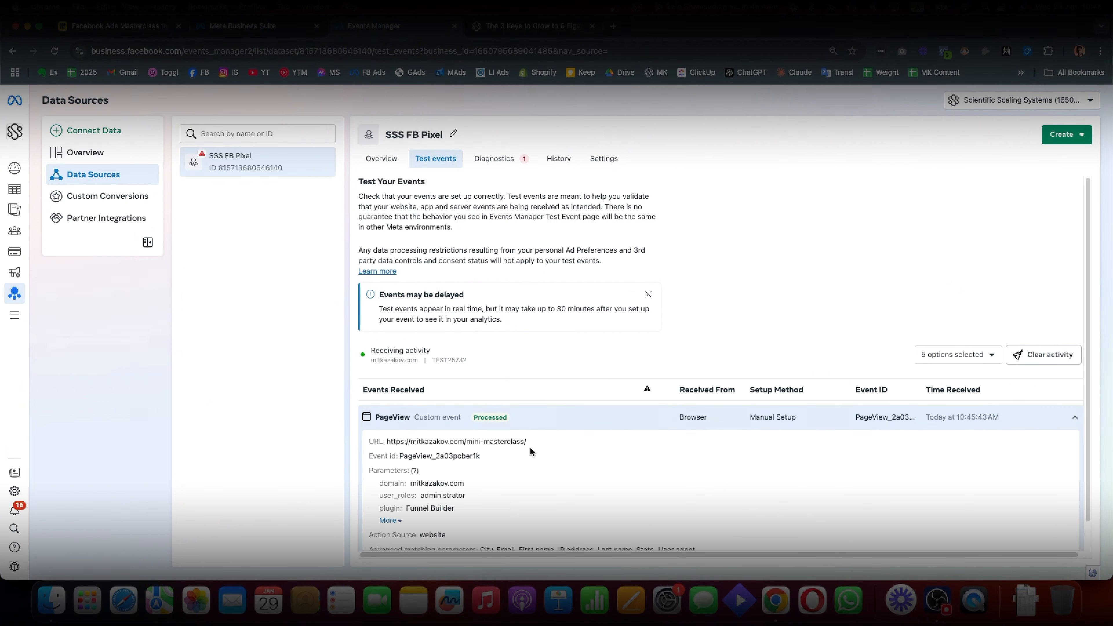
pyautogui.scroll(-1, 497, 433)
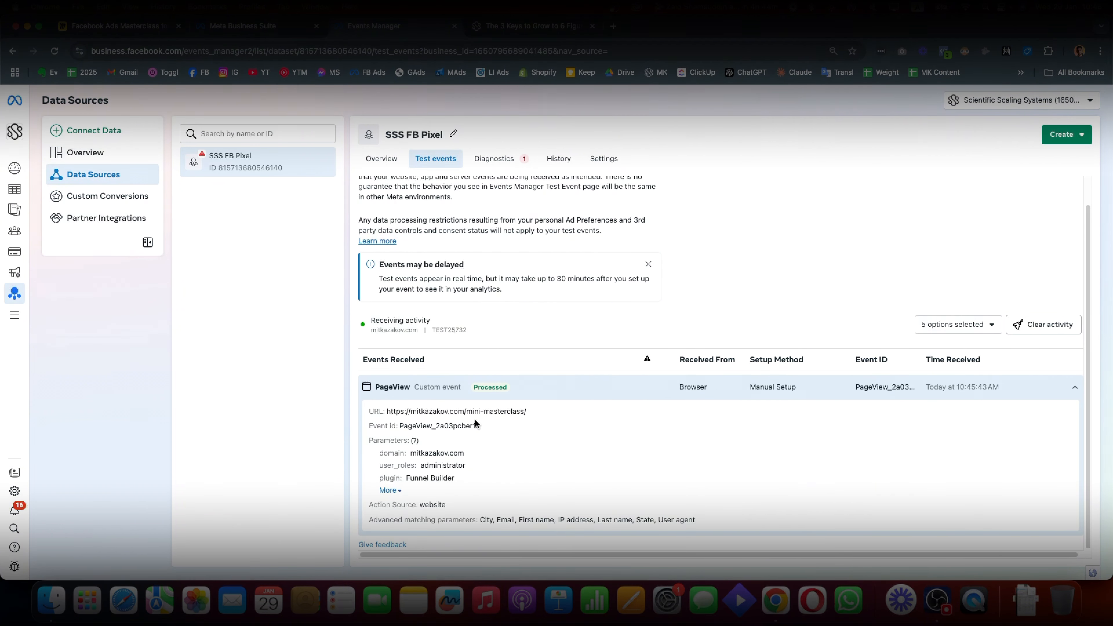
pyautogui.click(389, 388)
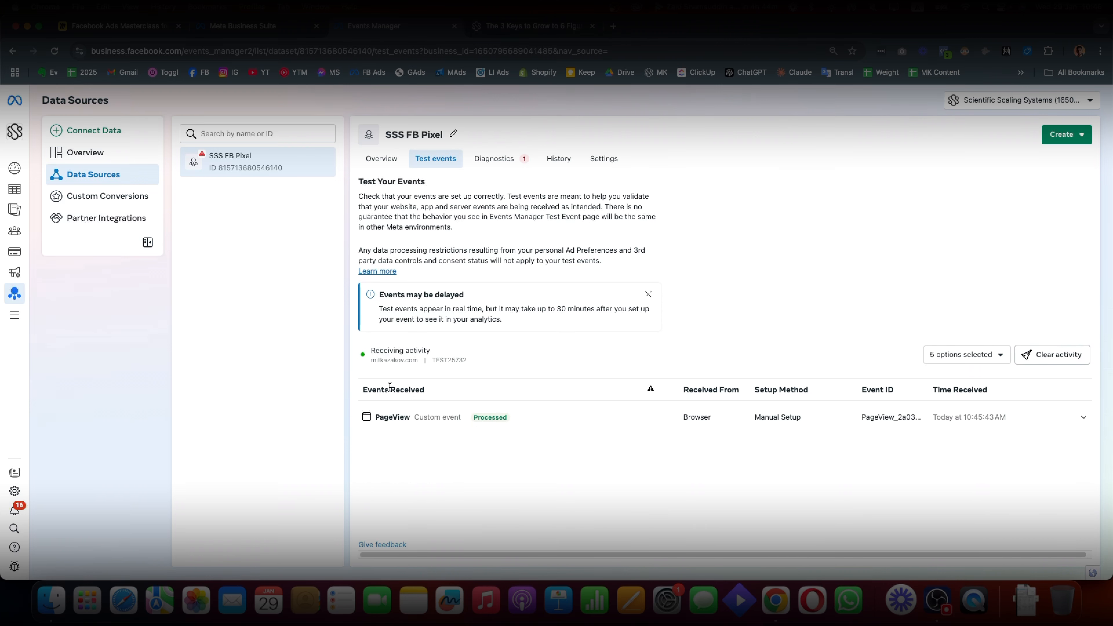
# Switch to the mini-masterclass page under test and open its opt-in form
pyautogui.click(501, 19)
pyautogui.scroll(-5, 736, 378)
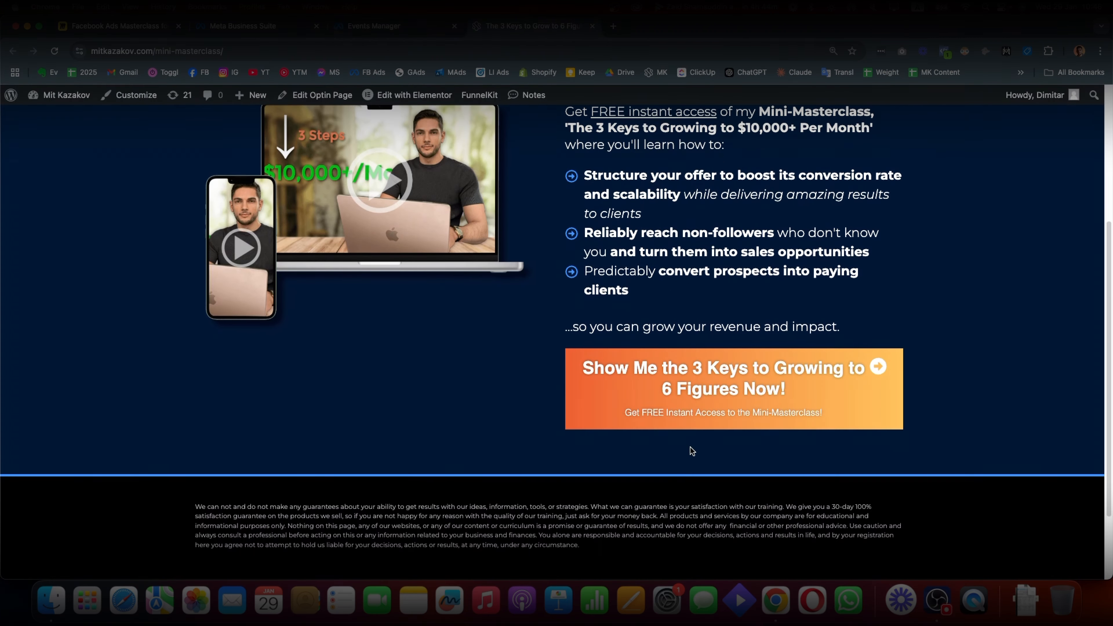
pyautogui.click(740, 374)
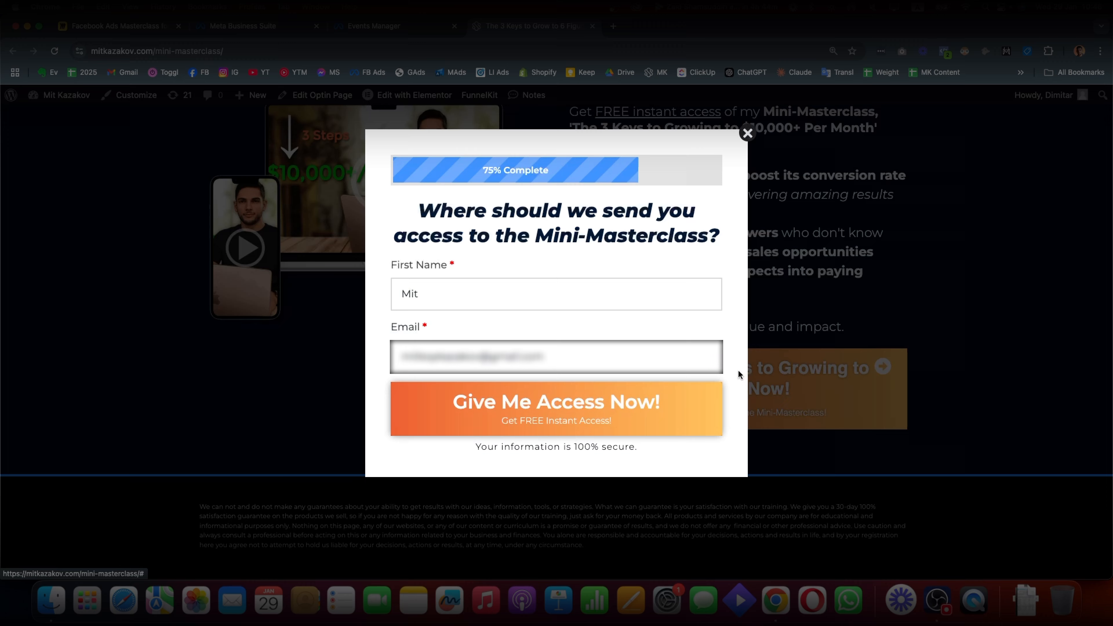
# Switch back to Events Manager and inspect the details of the received SubscribedButtonClick event
pyautogui.press('super+alt+Left')
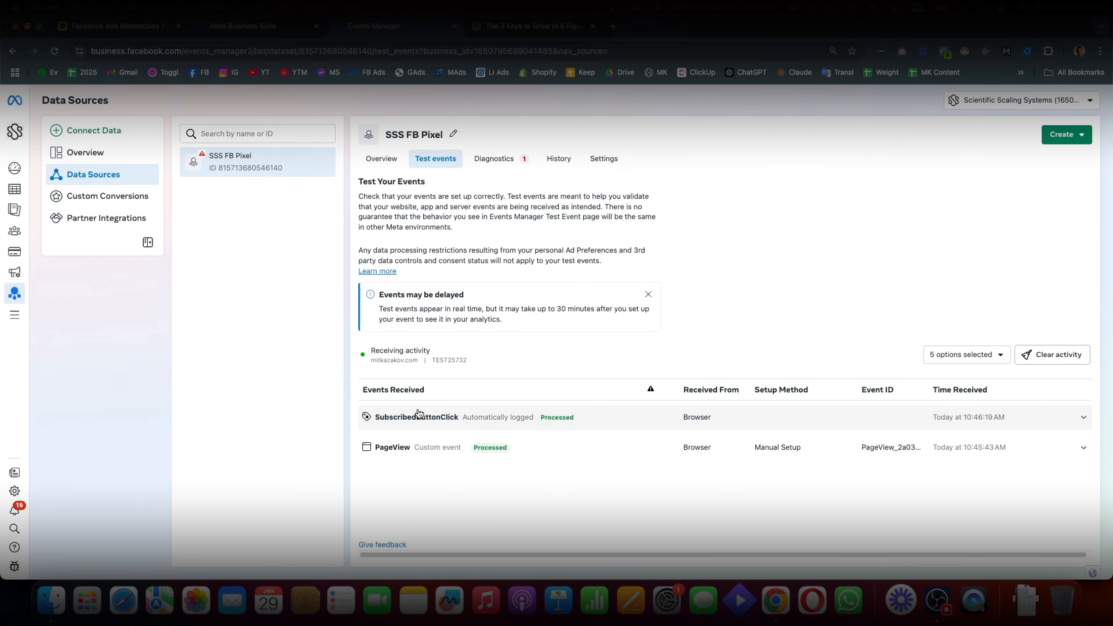
pyautogui.click(415, 418)
pyautogui.click(417, 420)
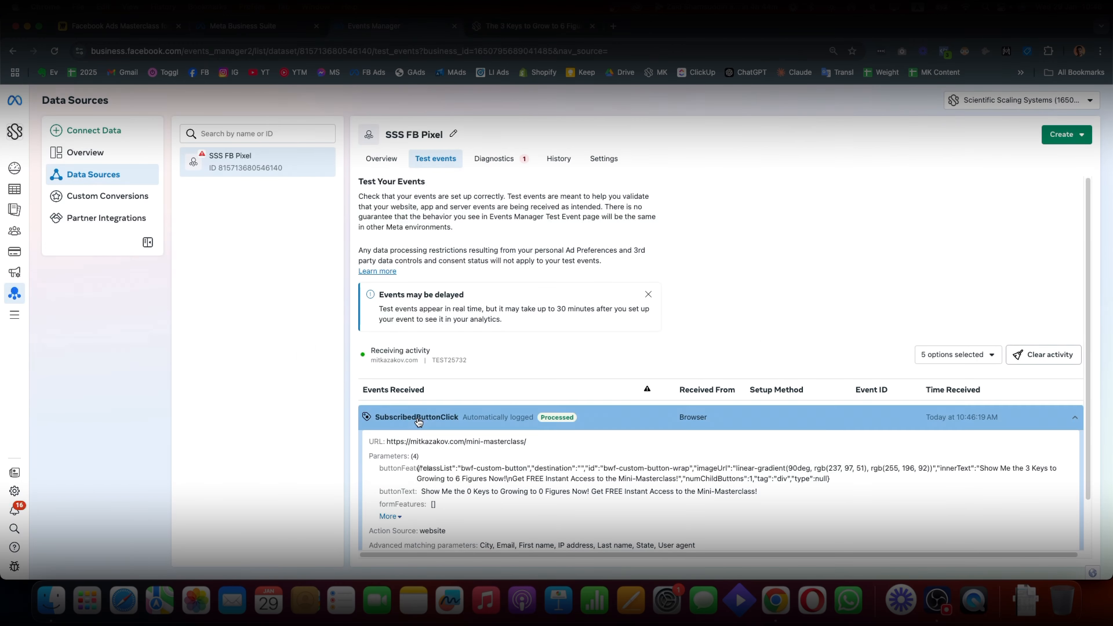
# Return to the mini-masterclass page and submit the prefilled opt-in form to request access
pyautogui.press('super+alt+Right')
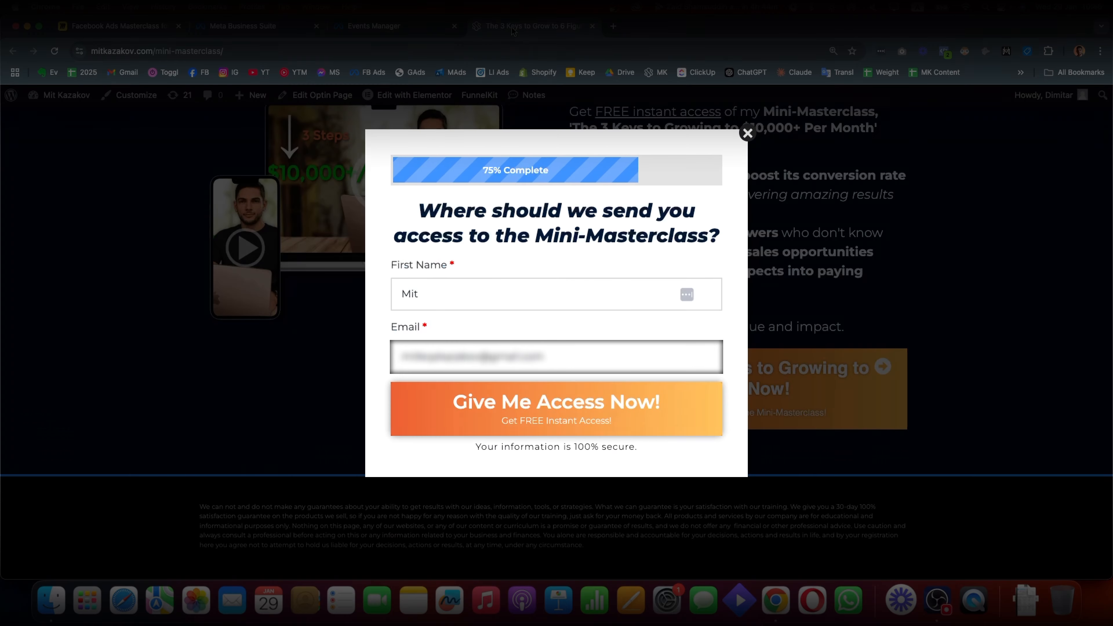
pyautogui.click(513, 403)
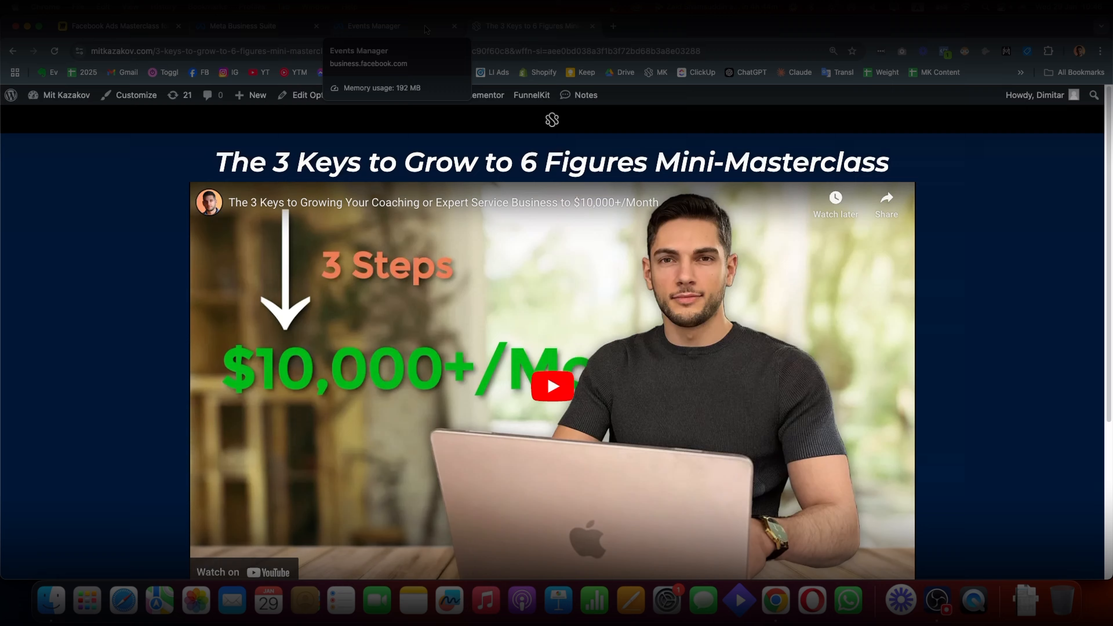
# Switch back to Events Manager and inspect the details and parameters of the received Lead event
pyautogui.click(425, 30)
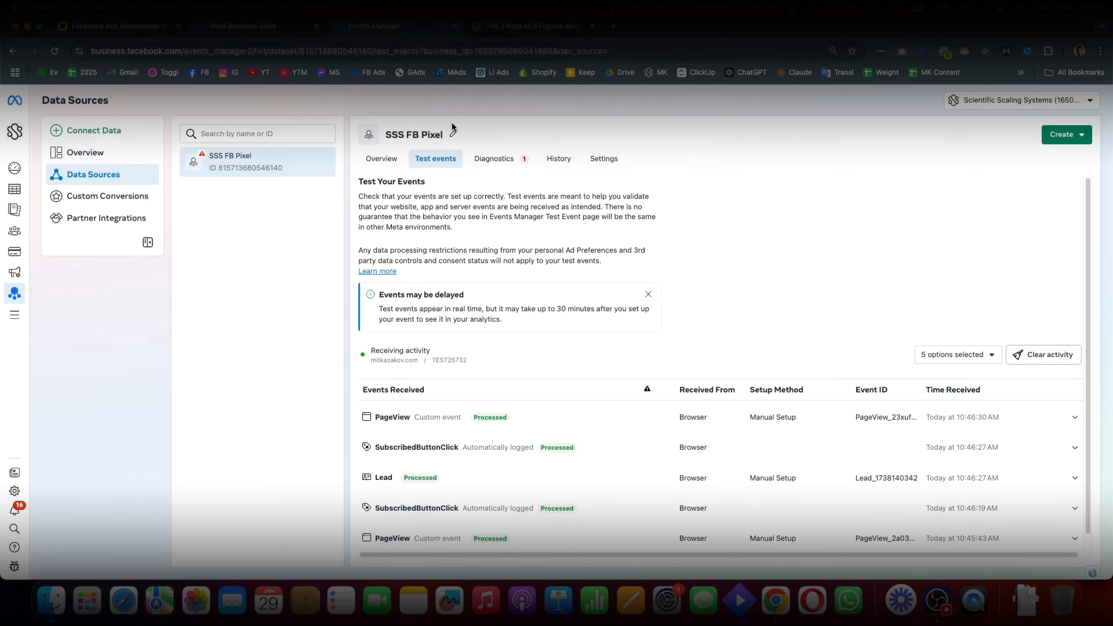
pyautogui.scroll(-1, 394, 394)
pyautogui.click(491, 464)
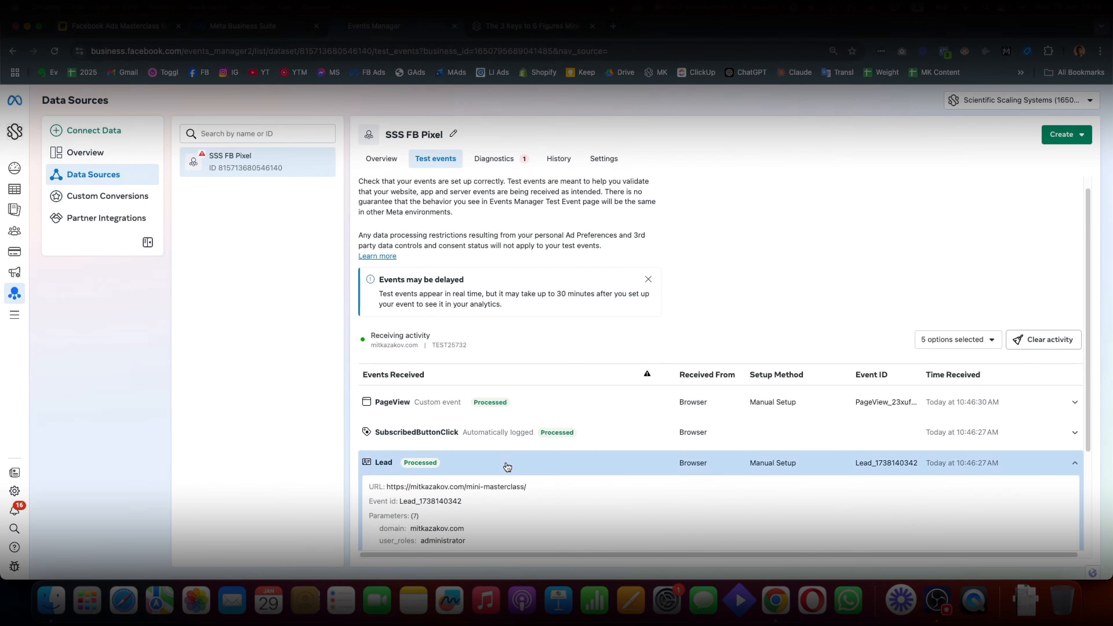
pyautogui.scroll(-4, 495, 452)
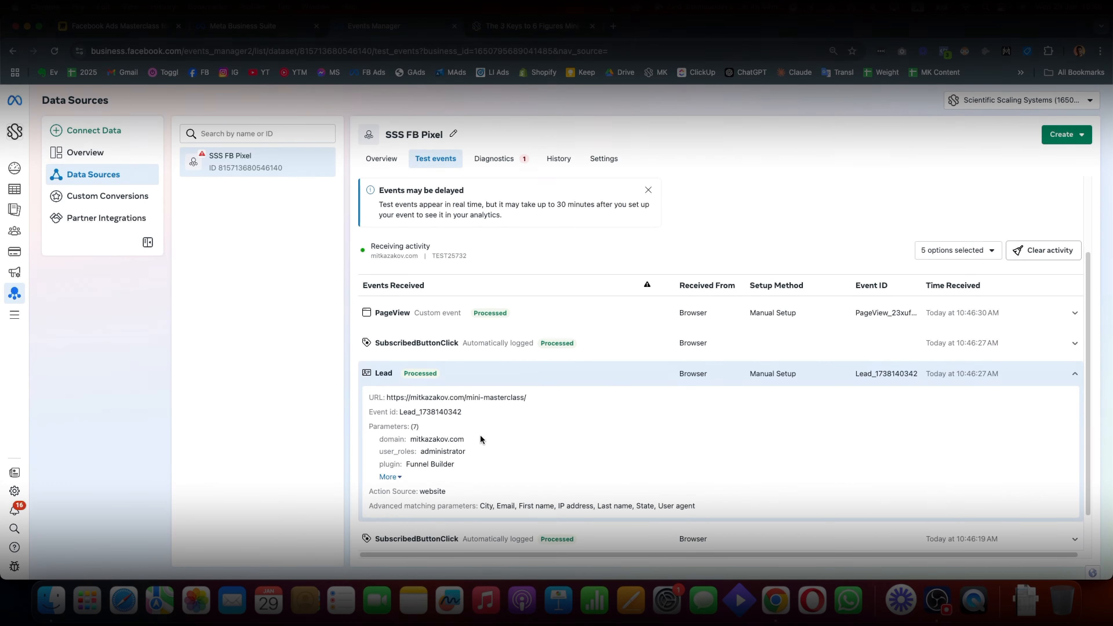
pyautogui.click(464, 378)
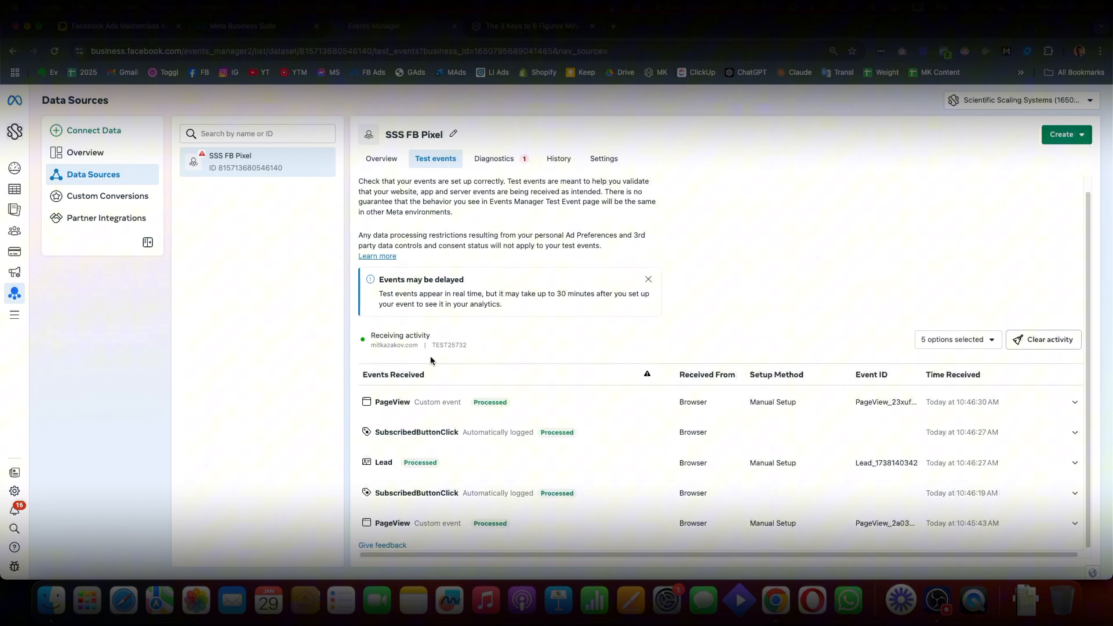
# Inspect the newest PageView and SubscribedButtonClick events in the test activity, and recheck the Lead event's details
pyautogui.click(426, 406)
pyautogui.click(426, 407)
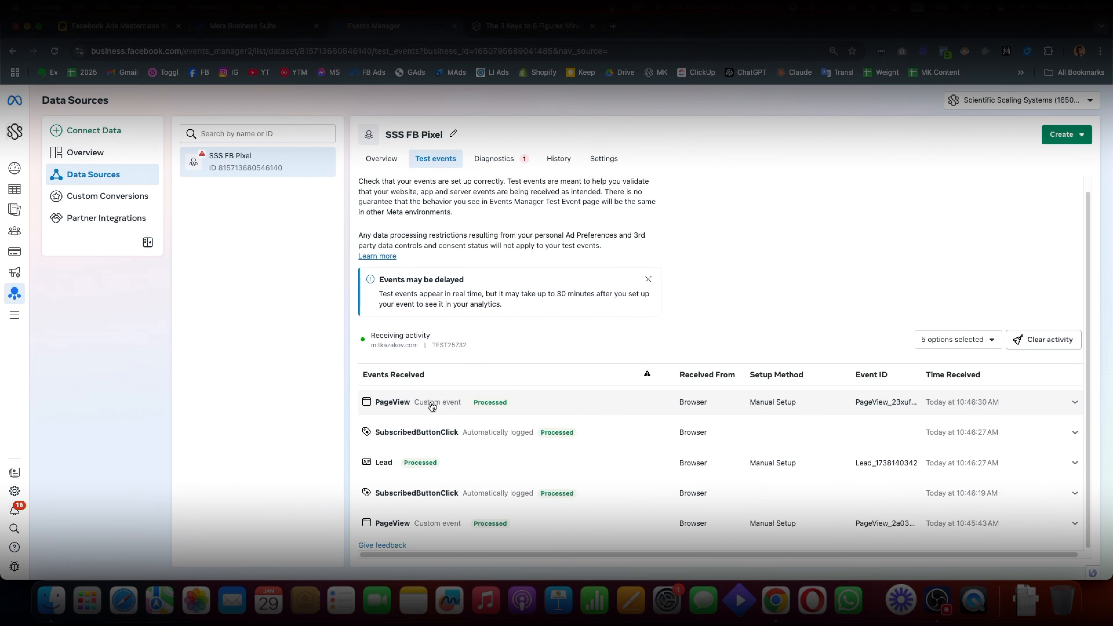
pyautogui.click(432, 437)
pyautogui.click(432, 432)
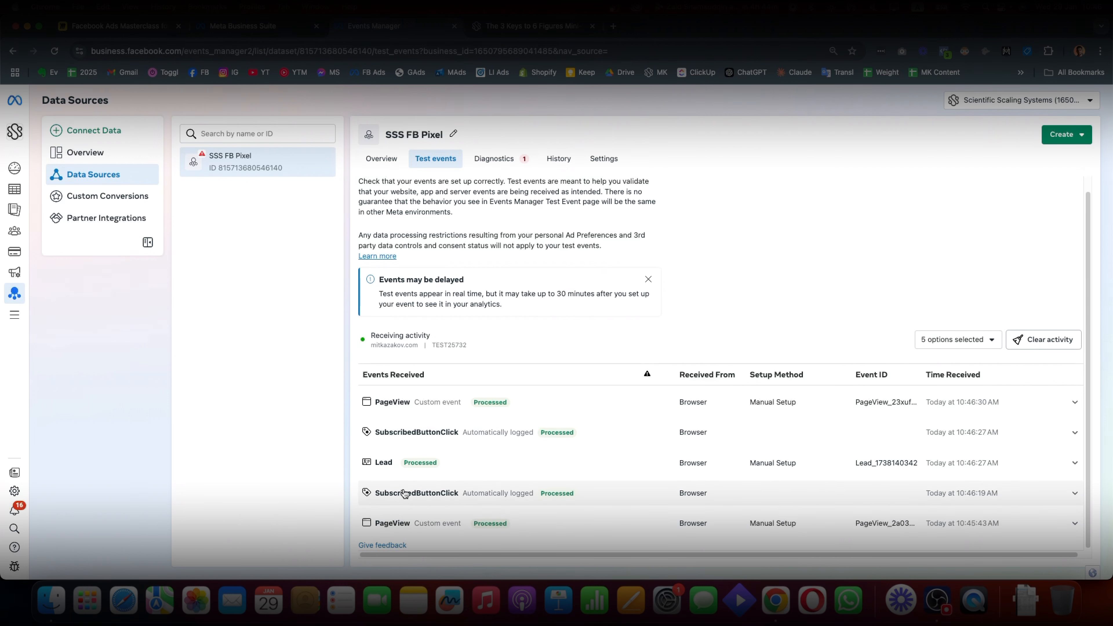
pyautogui.click(475, 468)
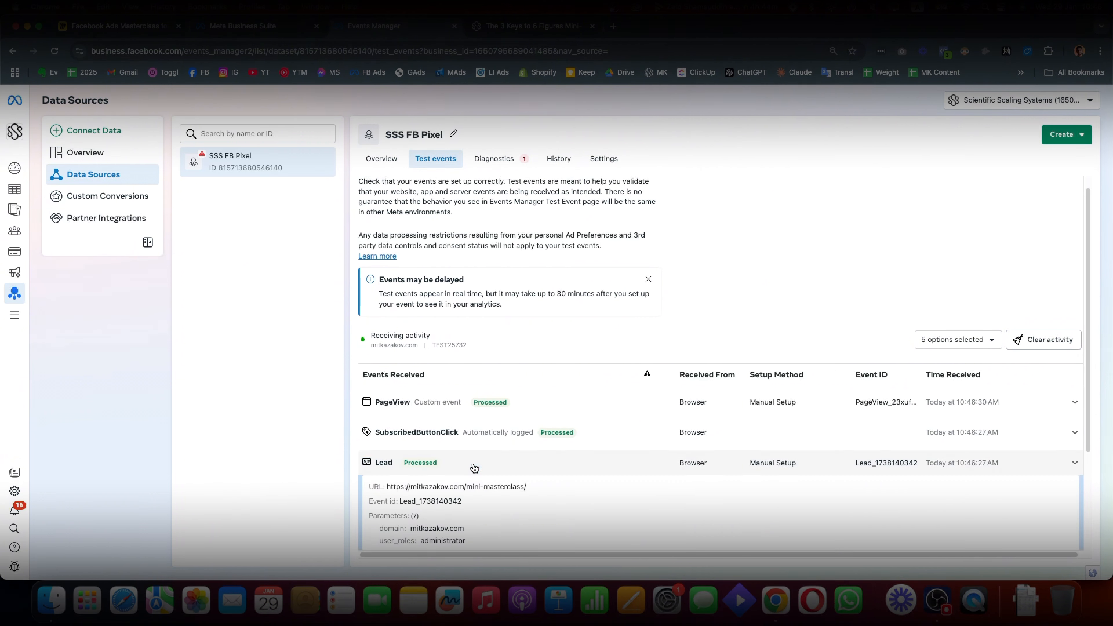
pyautogui.click(473, 467)
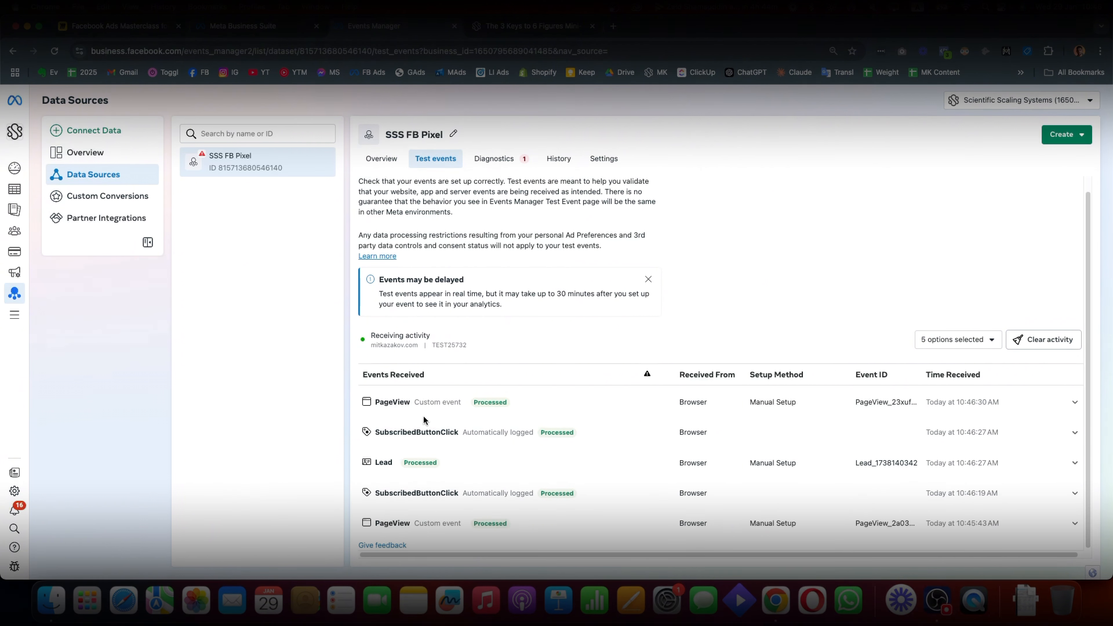
pyautogui.click(441, 402)
pyautogui.click(441, 401)
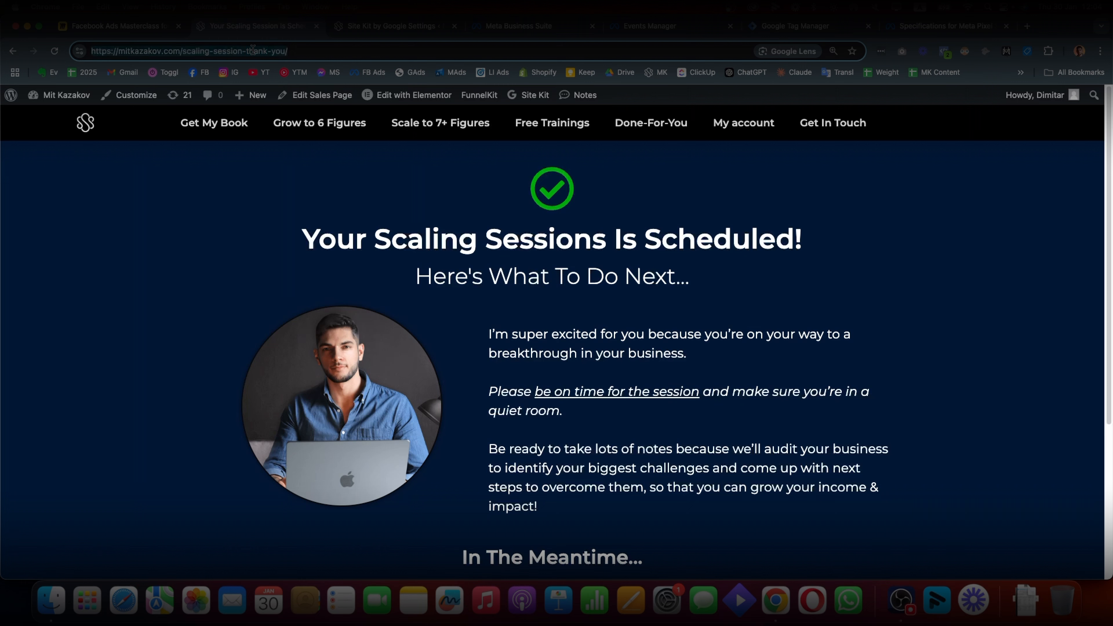
# Return to Events Manager and start a website event test for the scaling-session-thank-you page
pyautogui.click(659, 30)
pyautogui.click(432, 504)
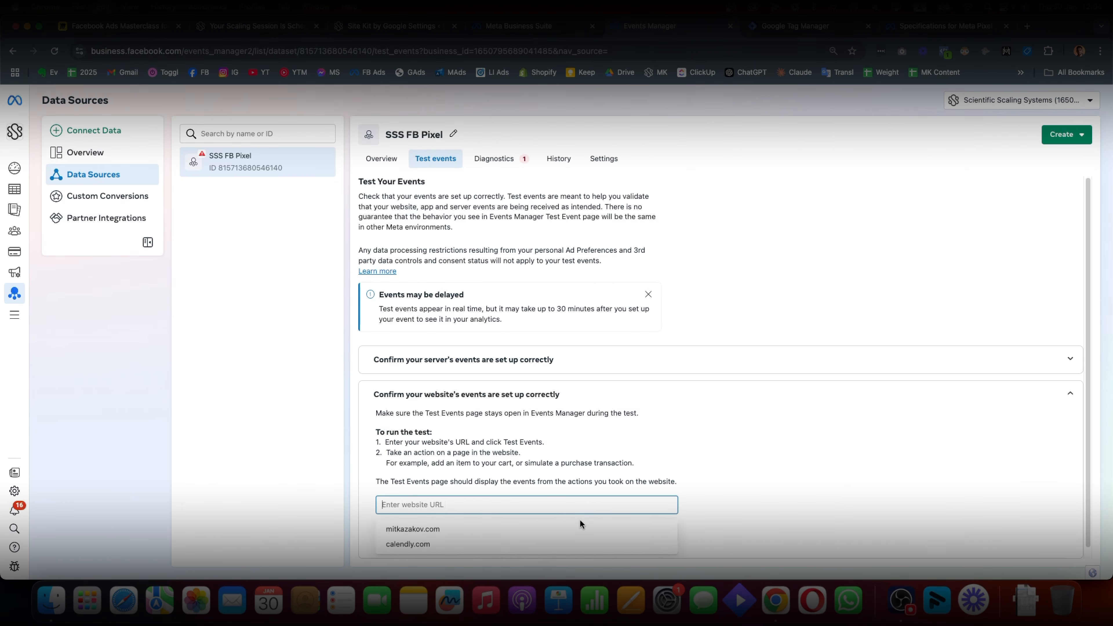
pyautogui.click(580, 524)
pyautogui.click(642, 531)
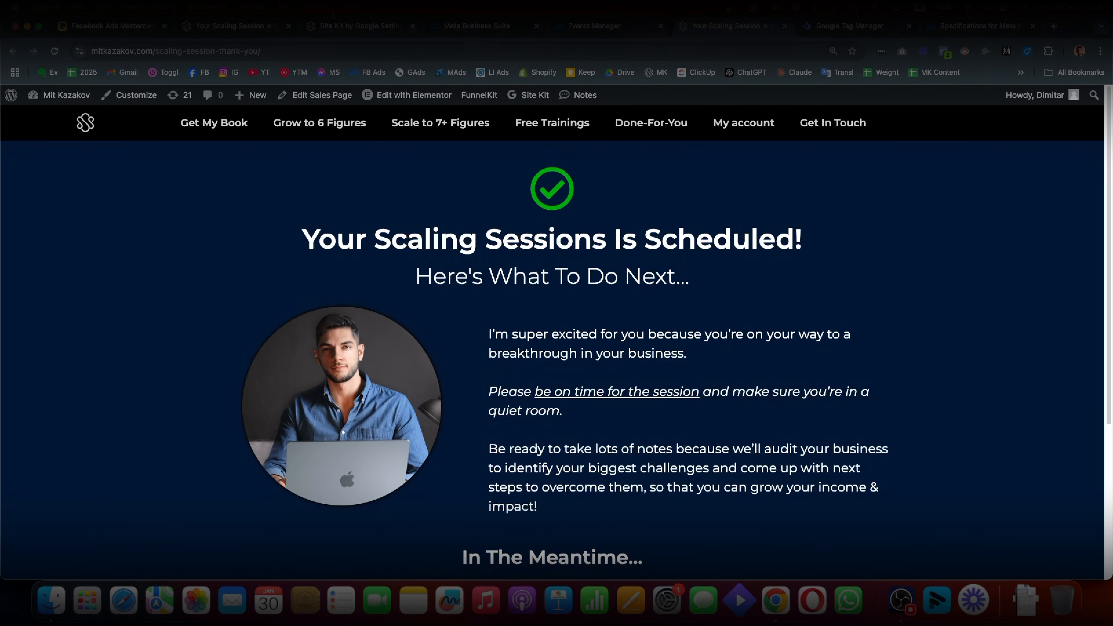
# Switch back to Events Manager and inspect the PageView and Schedule events received from the thank-you page
pyautogui.click(593, 28)
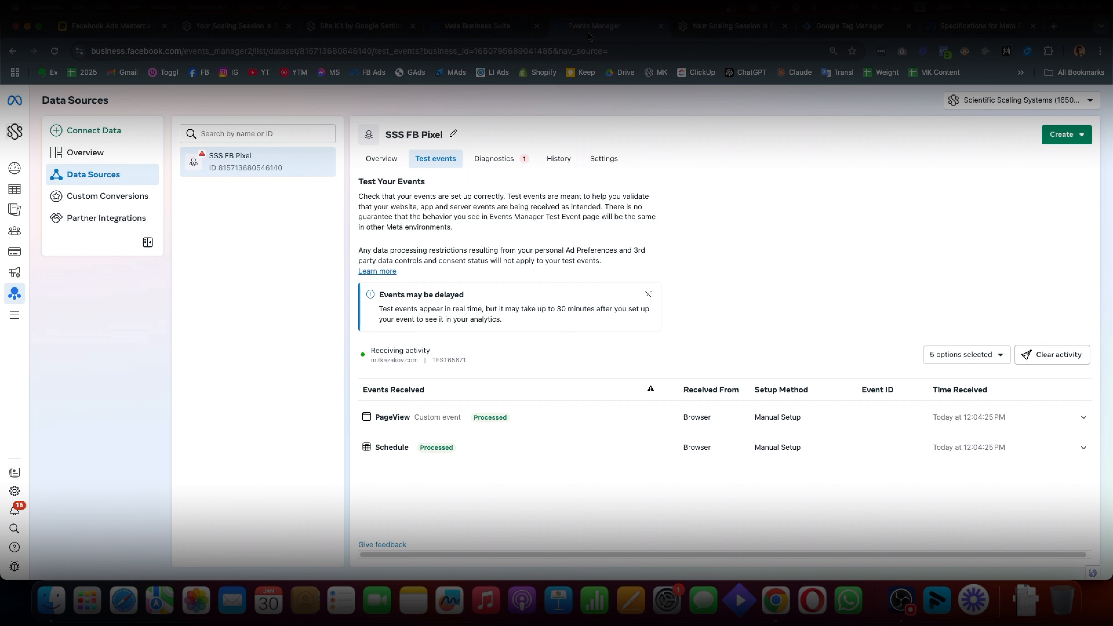
pyautogui.click(423, 418)
pyautogui.click(424, 420)
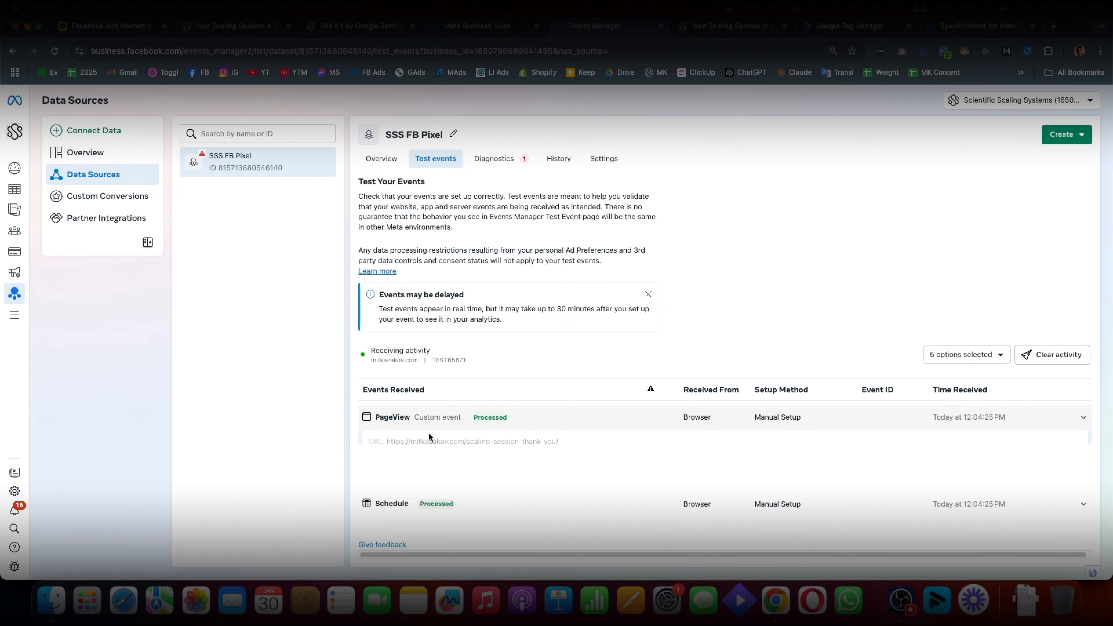
pyautogui.click(395, 452)
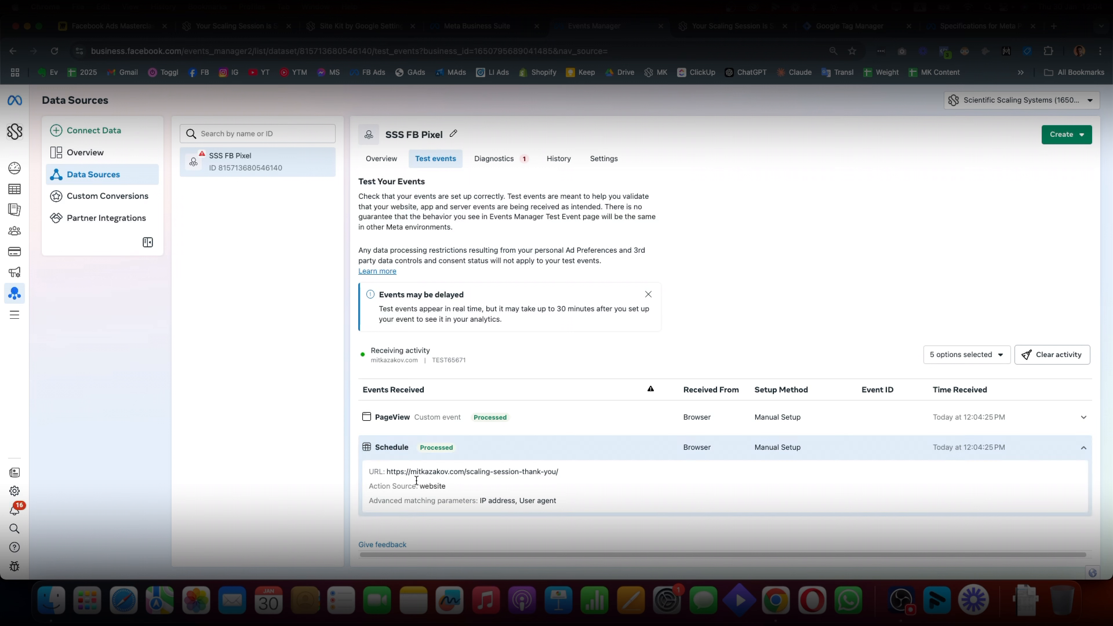
pyautogui.click(392, 448)
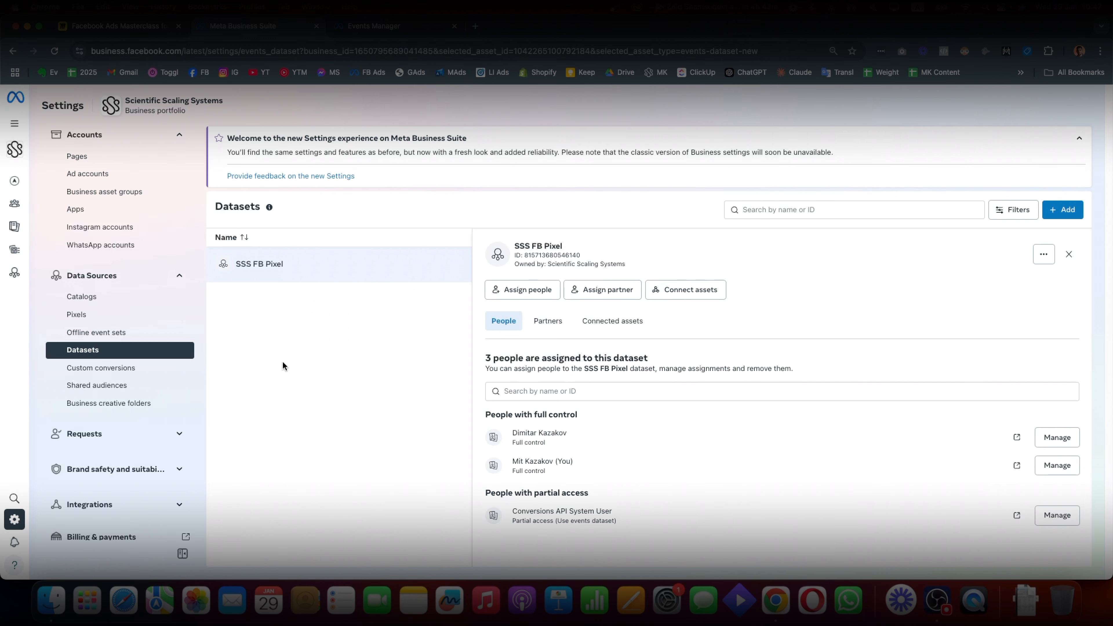
# Open the Domains settings under Brand safety and suitability in the business portfolio
pyautogui.scroll(-3, 112, 428)
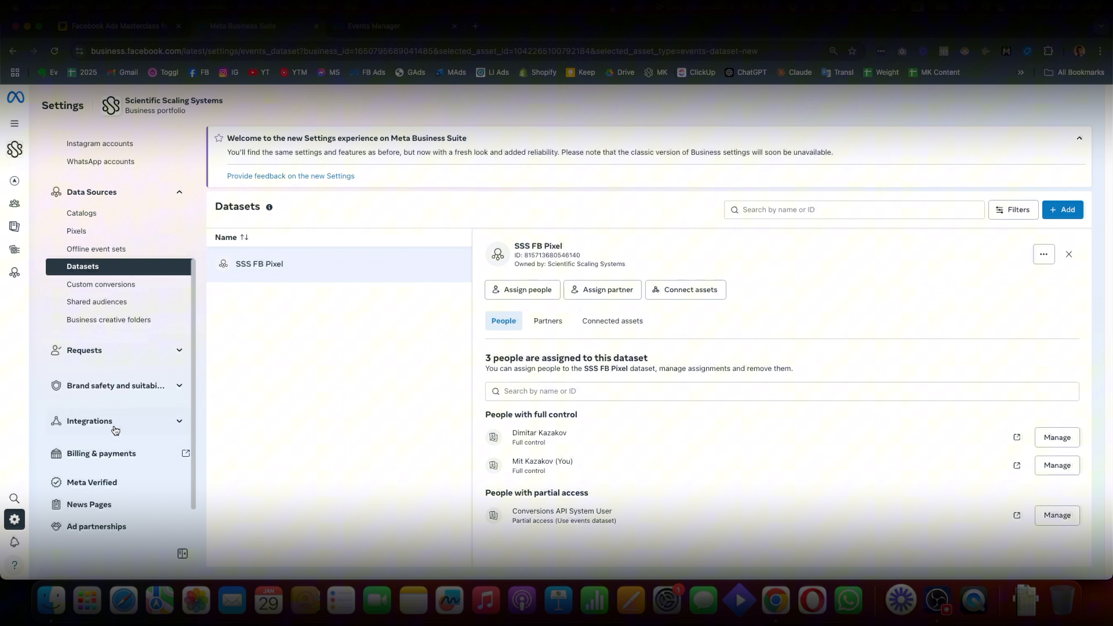
pyautogui.click(116, 388)
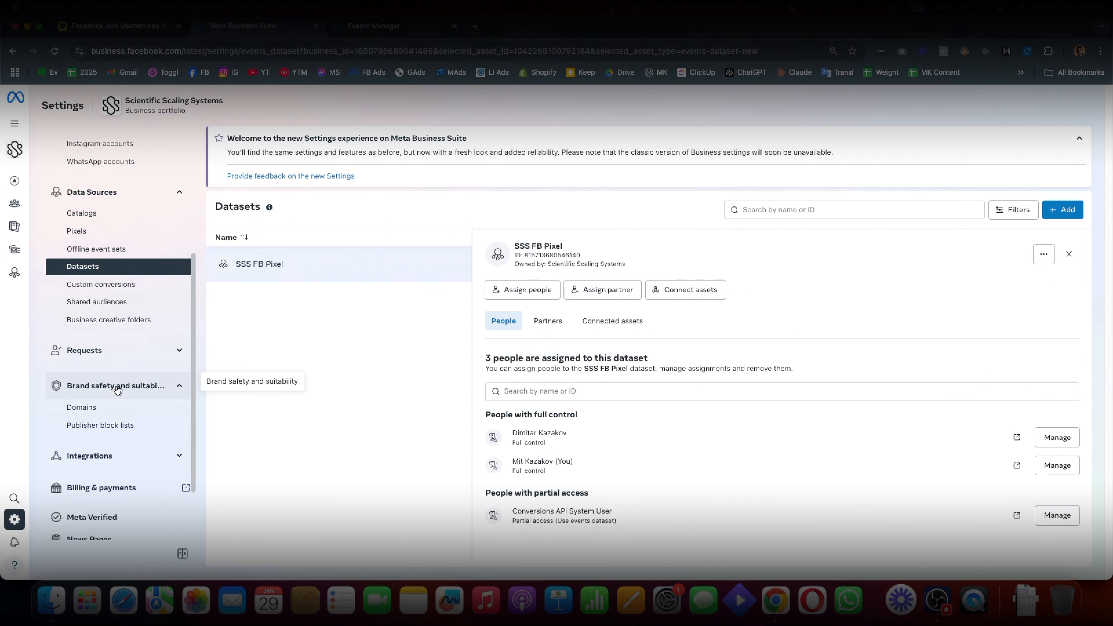
pyautogui.click(87, 408)
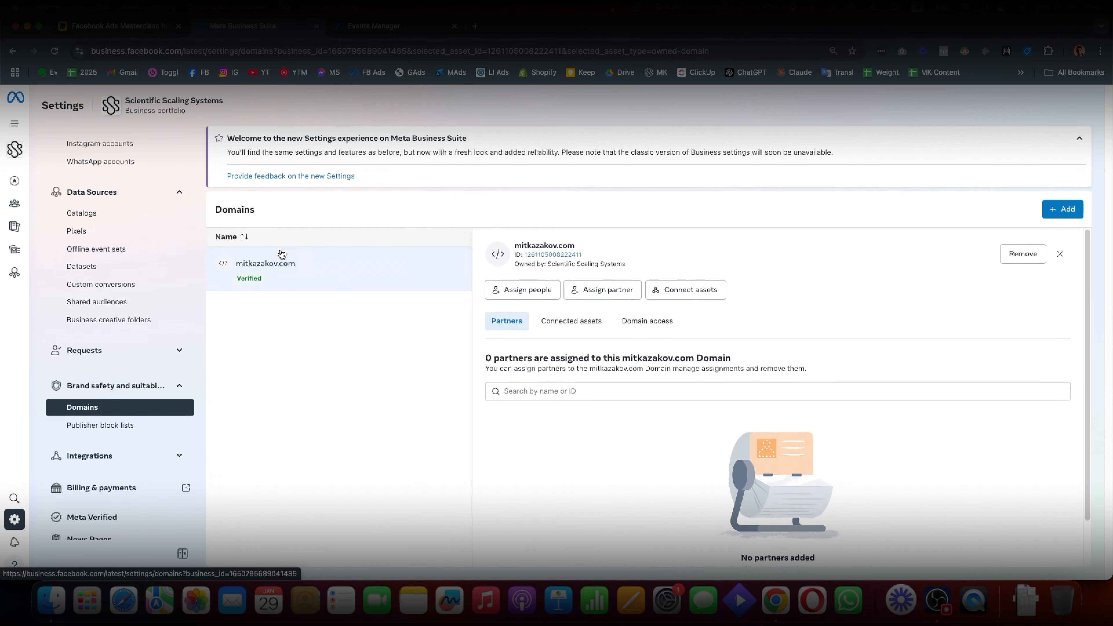
# View the form for creating a new domain in the business portfolio and close it without adding one
pyautogui.click(1072, 210)
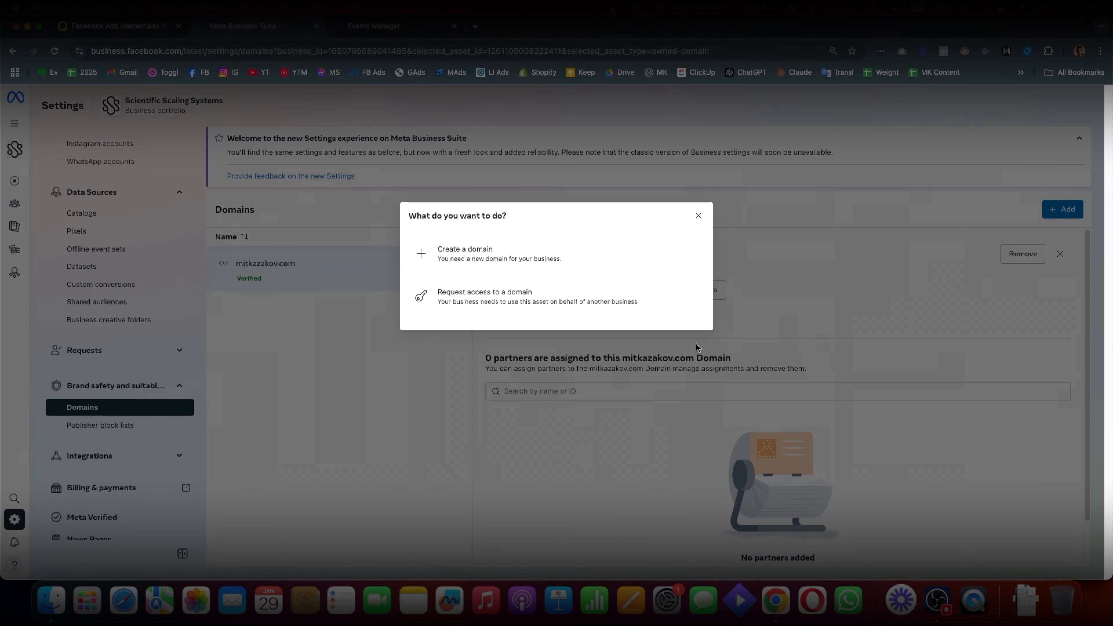
pyautogui.click(495, 262)
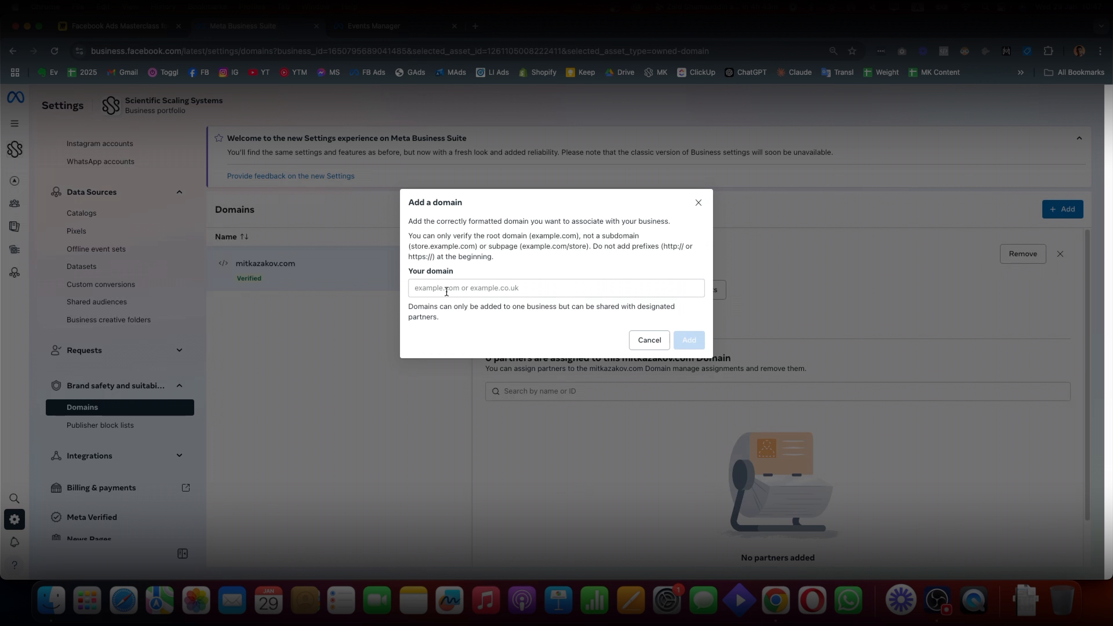
pyautogui.click(504, 289)
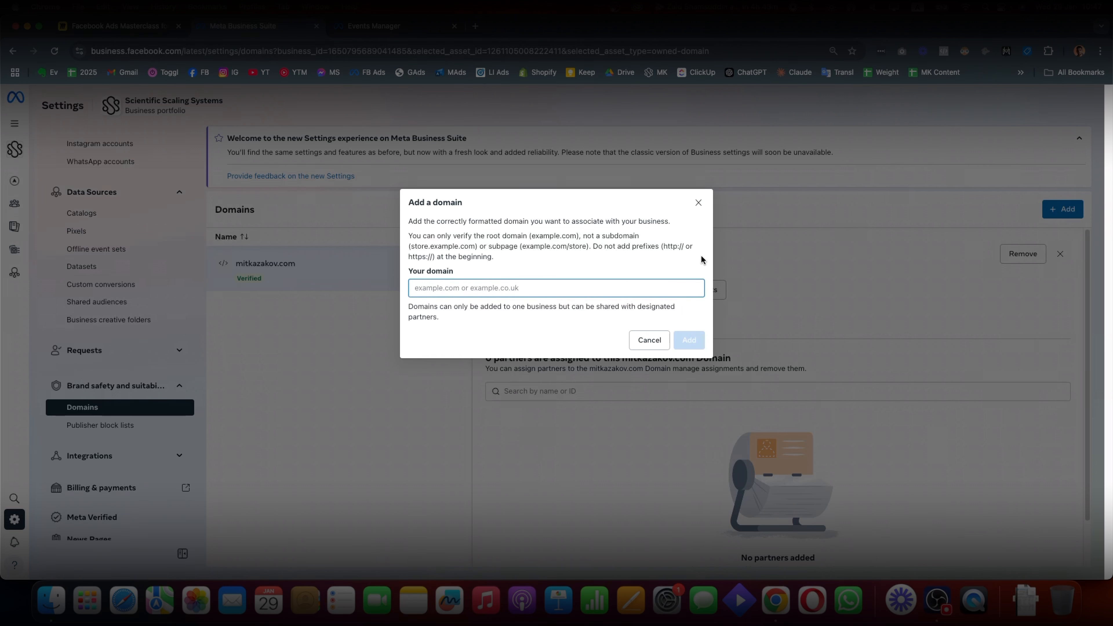
pyautogui.click(698, 204)
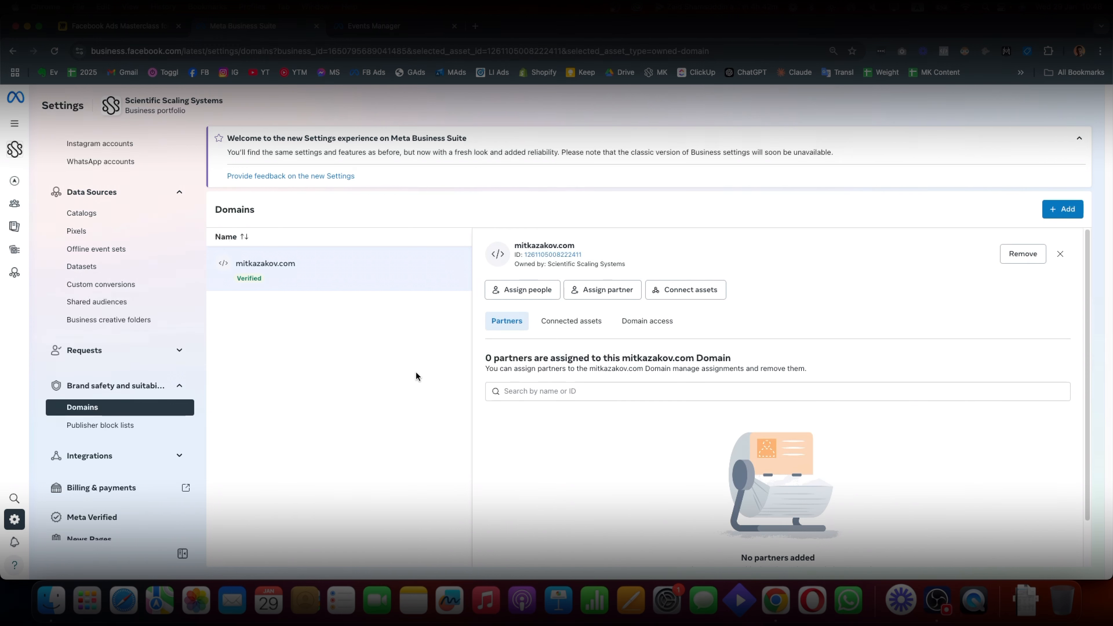
# Assign the first listed person to the verified domain with the Link to domain permission
pyautogui.click(521, 297)
pyautogui.click(443, 261)
pyautogui.click(543, 224)
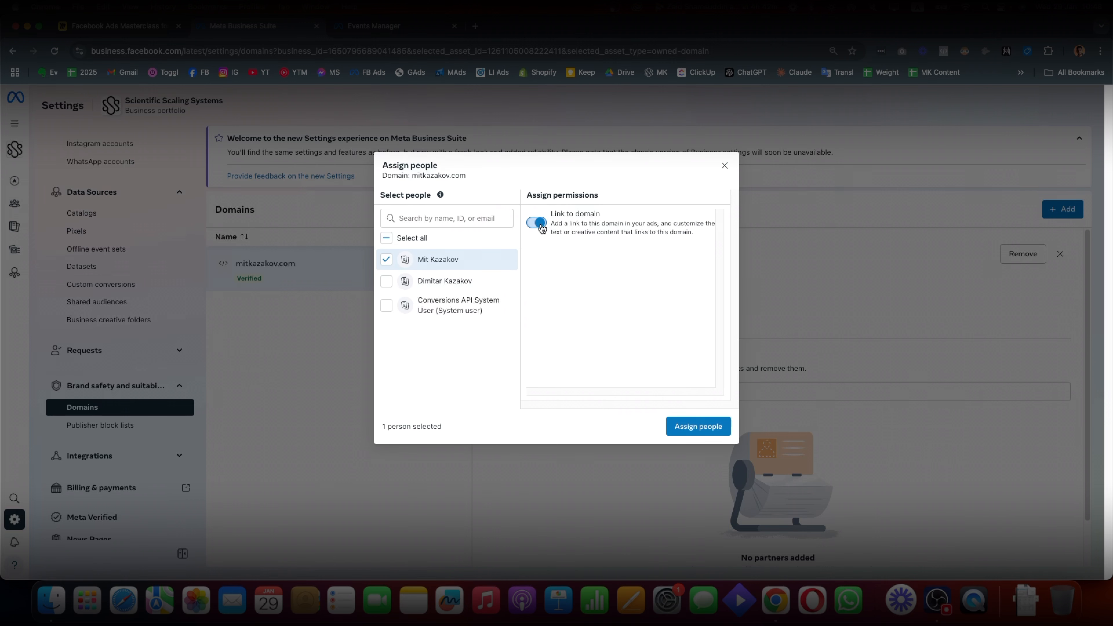
pyautogui.click(704, 433)
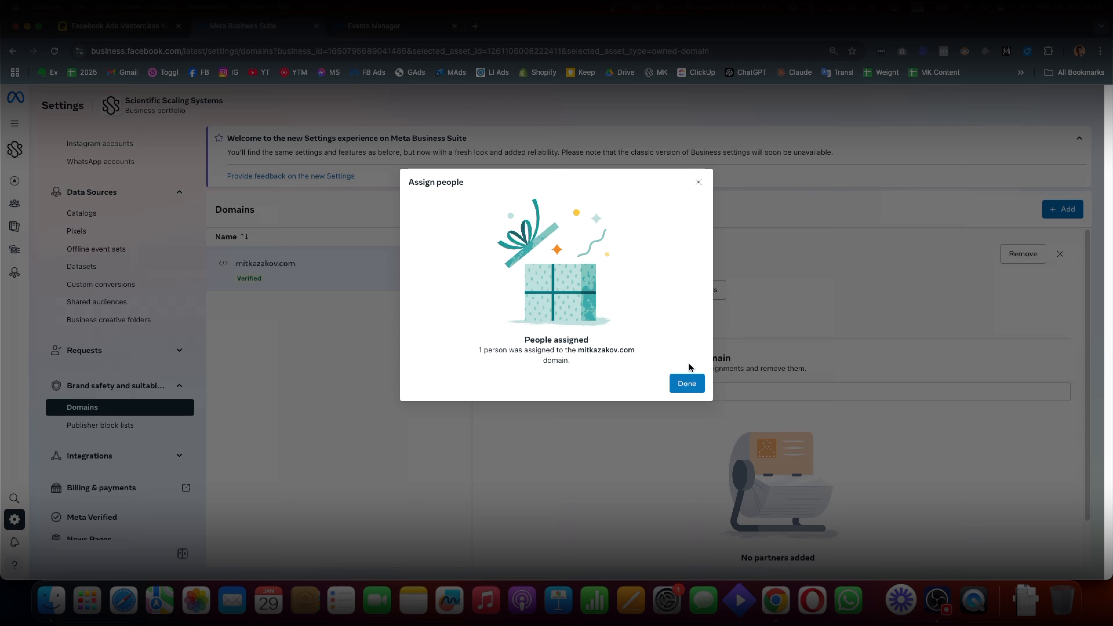
pyautogui.click(684, 382)
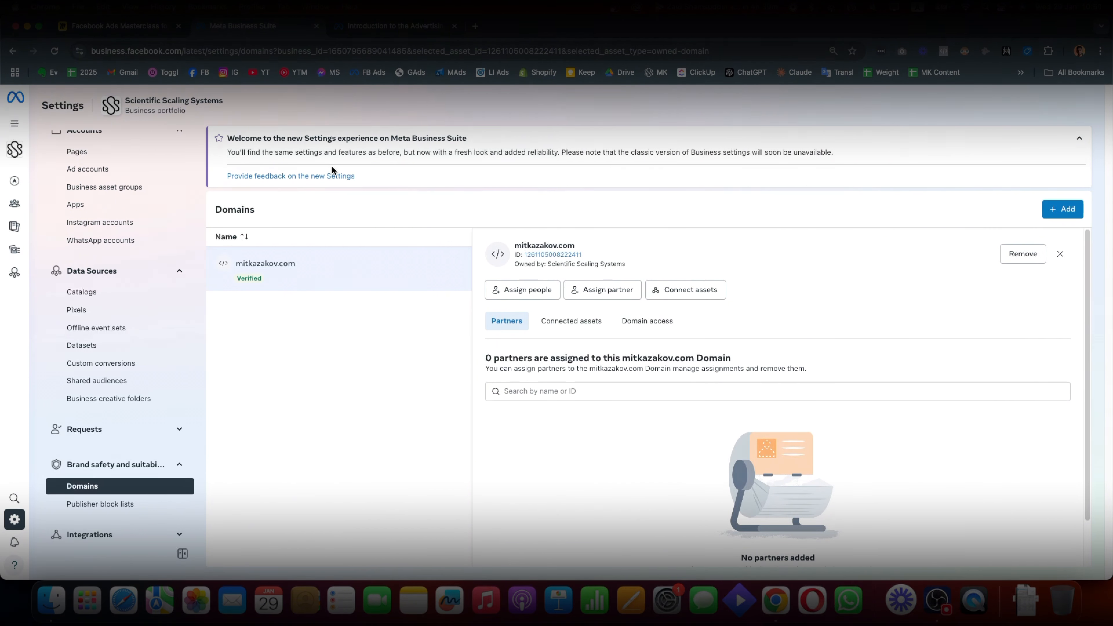
# Switch to Meta's Introduction to the Advertising Standards page and review its title, overview and web address
pyautogui.click(371, 32)
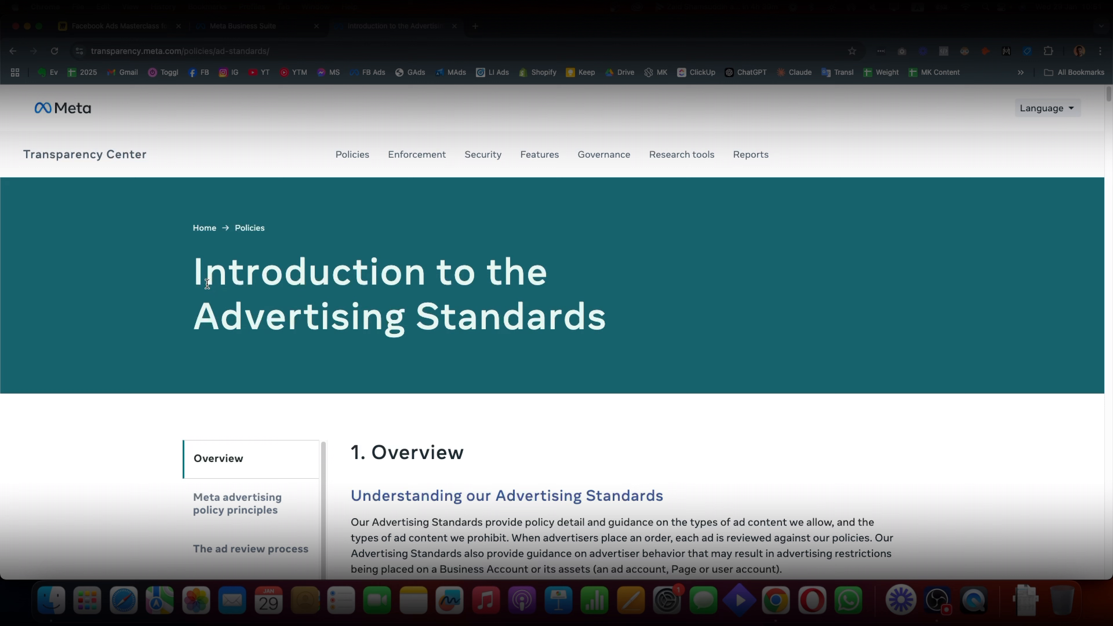
pyautogui.moveTo(192, 318); pyautogui.dragTo(546, 334)
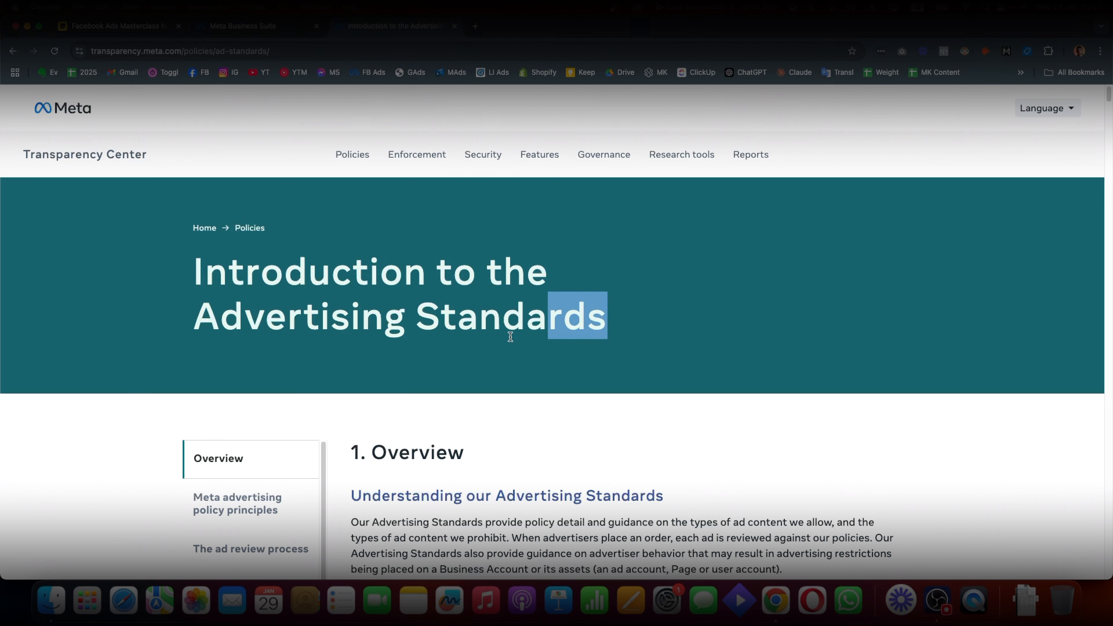
pyautogui.scroll(-5, 509, 337)
pyautogui.click(91, 49)
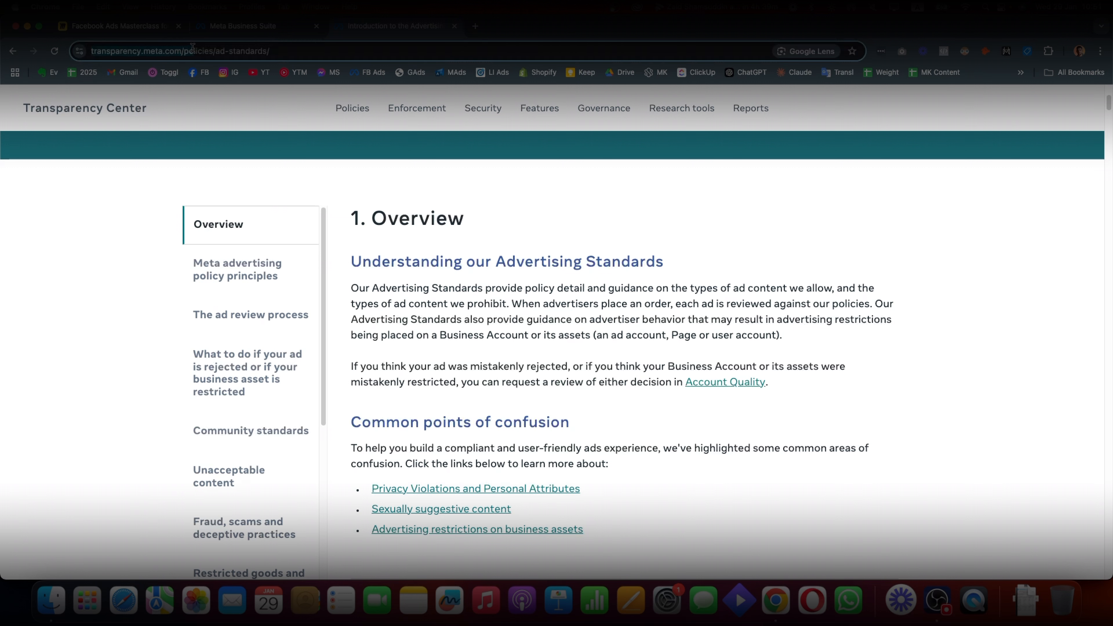
pyautogui.moveTo(205, 48); pyautogui.dragTo(334, 56)
pyautogui.click(458, 222)
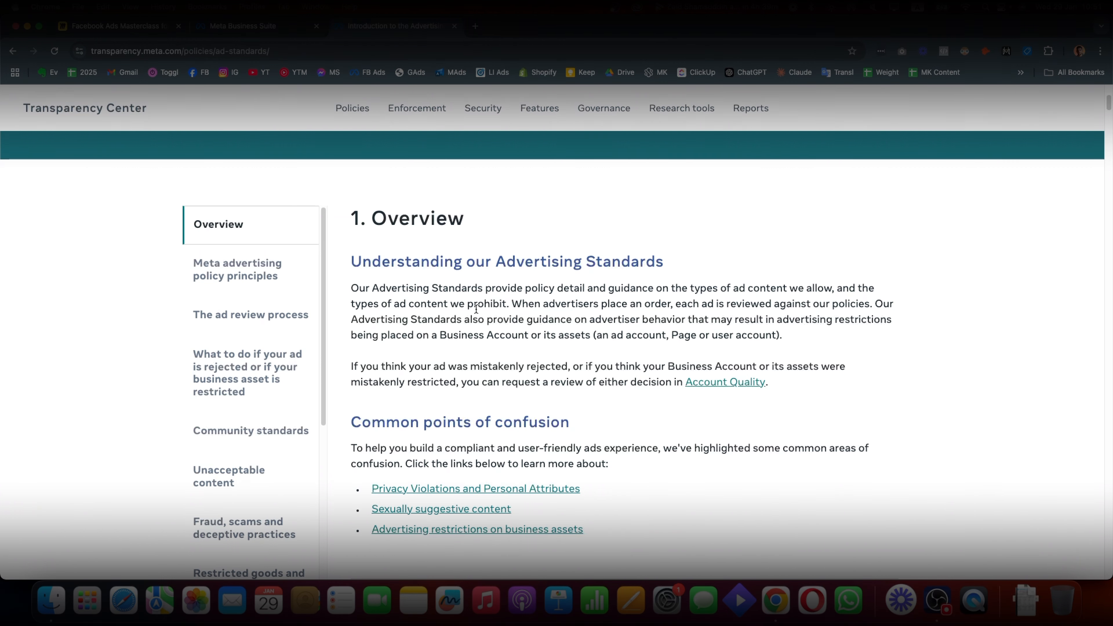
# Examine the advertising policy topics, including the Fraud, Scams, and Deceptive Practices section
pyautogui.scroll(-3, 477, 308)
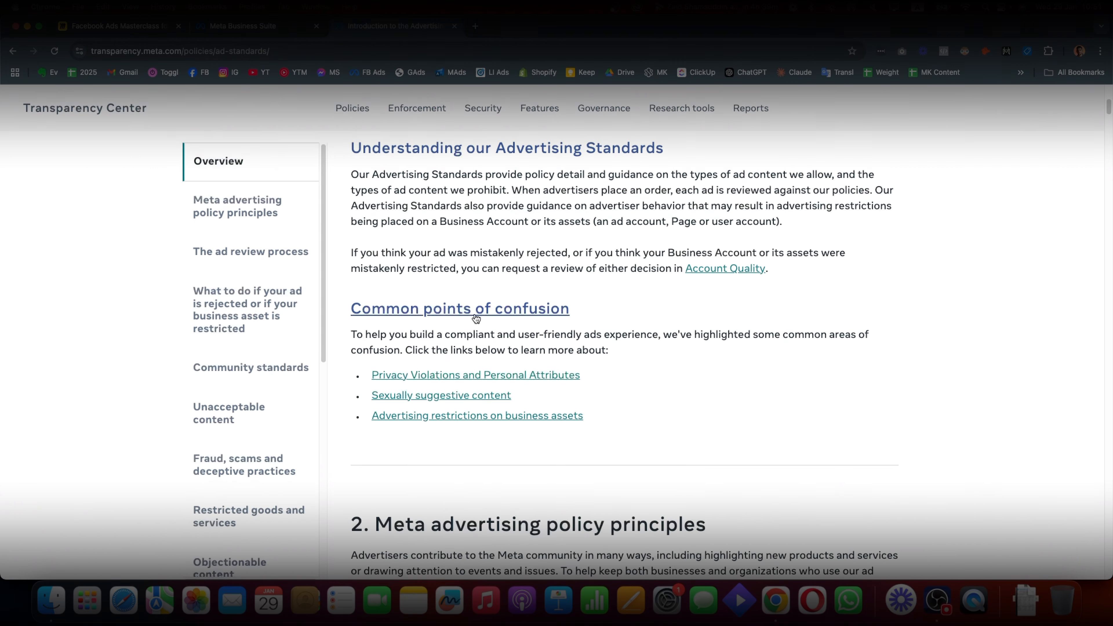
pyautogui.click(237, 490)
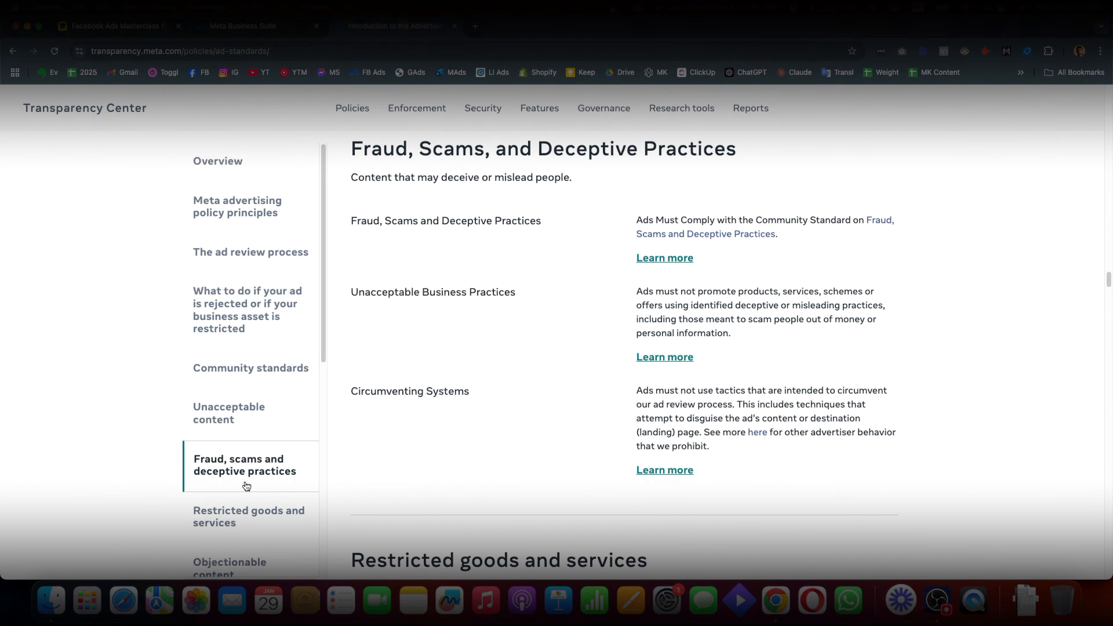
pyautogui.scroll(-2, 247, 485)
pyautogui.scroll(-4, 250, 361)
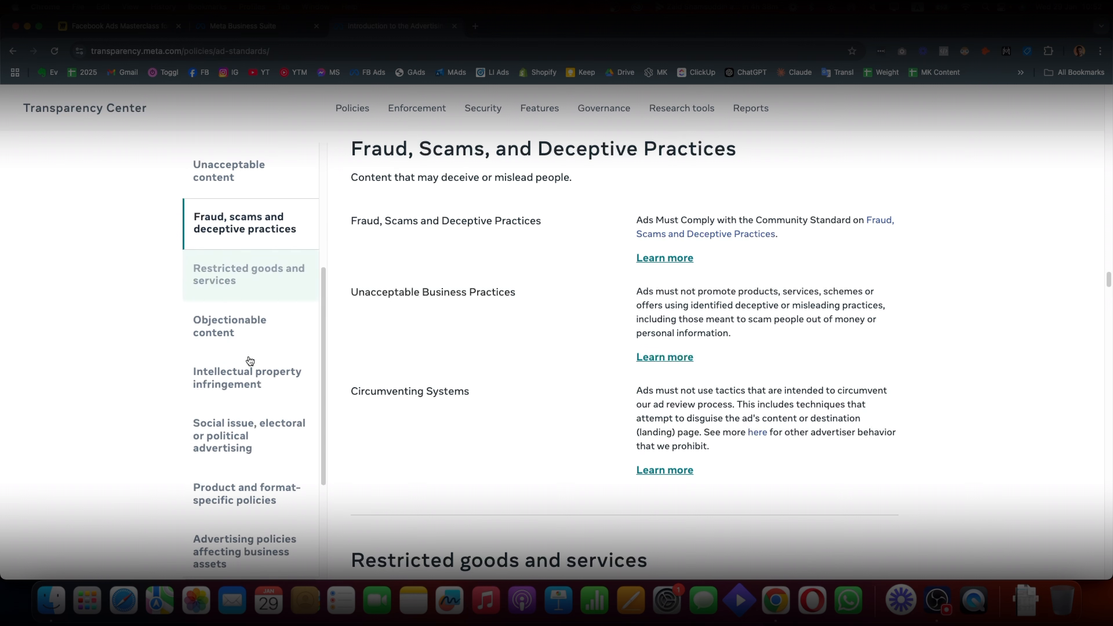
pyautogui.scroll(-4, 250, 361)
pyautogui.scroll(8, 256, 462)
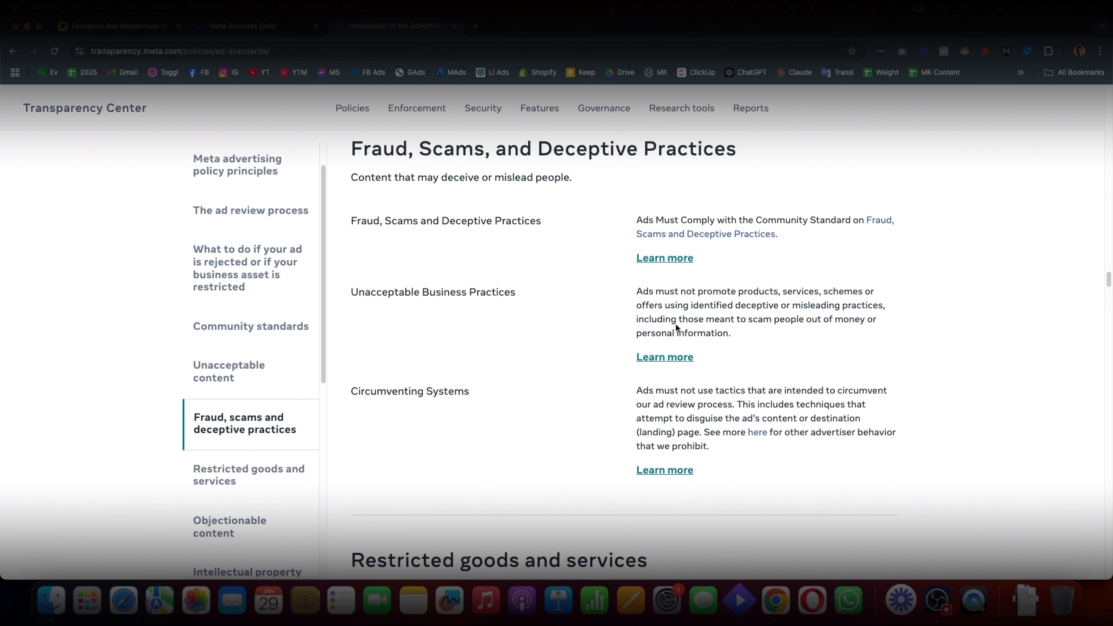
pyautogui.scroll(1, 597, 452)
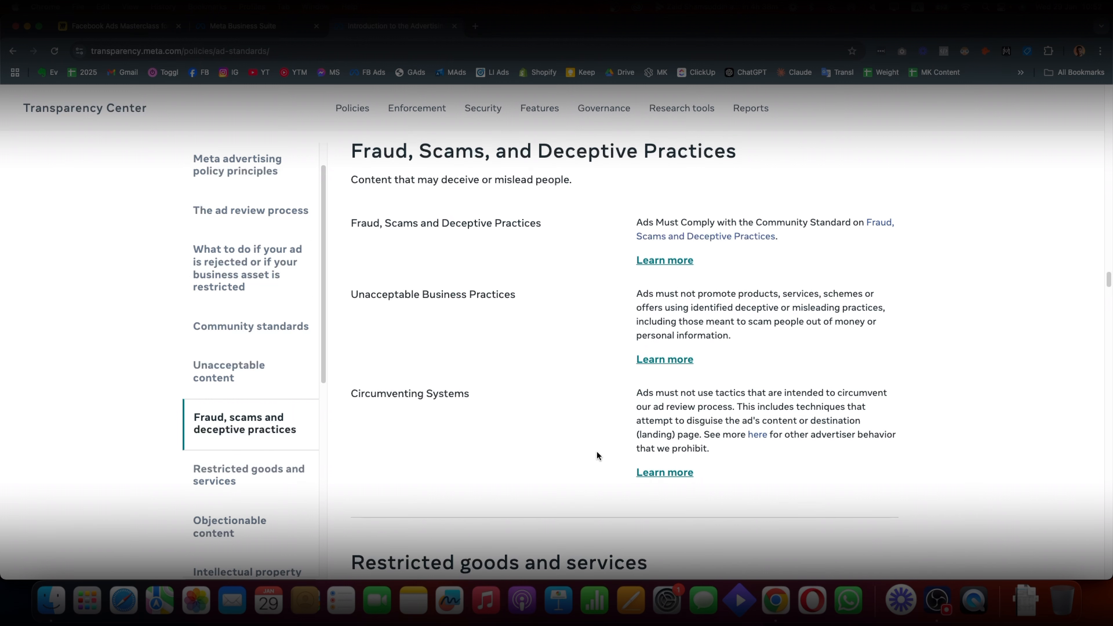
pyautogui.scroll(2, 598, 456)
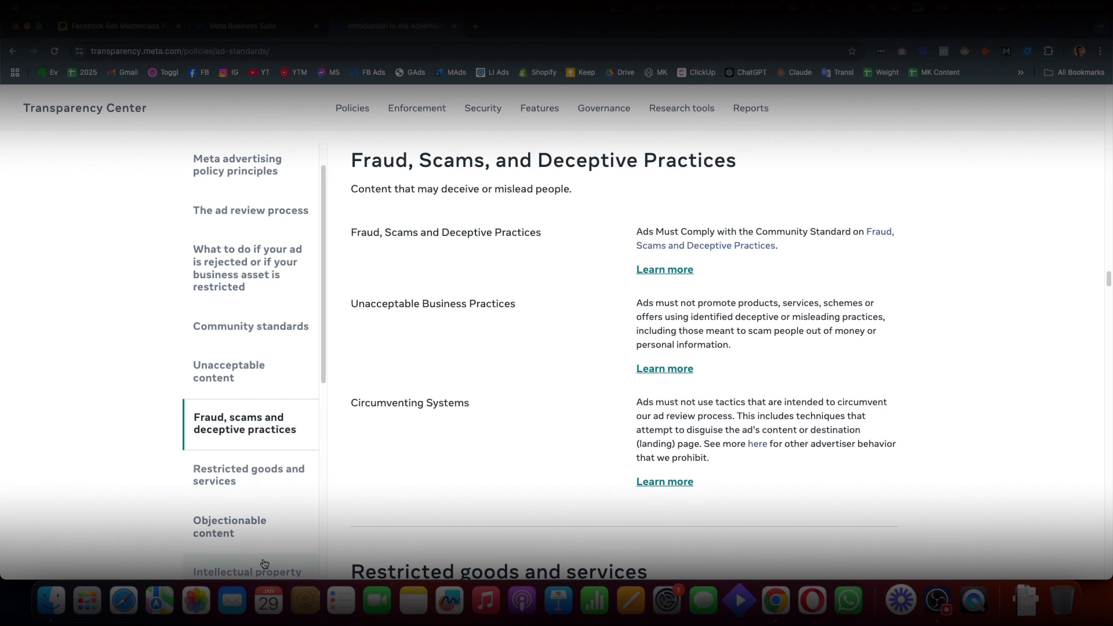
# Switch to the mitkazakov.com home page and examine the Facebook non-affiliation disclaimer in its footer
pyautogui.scroll(3, 521, 460)
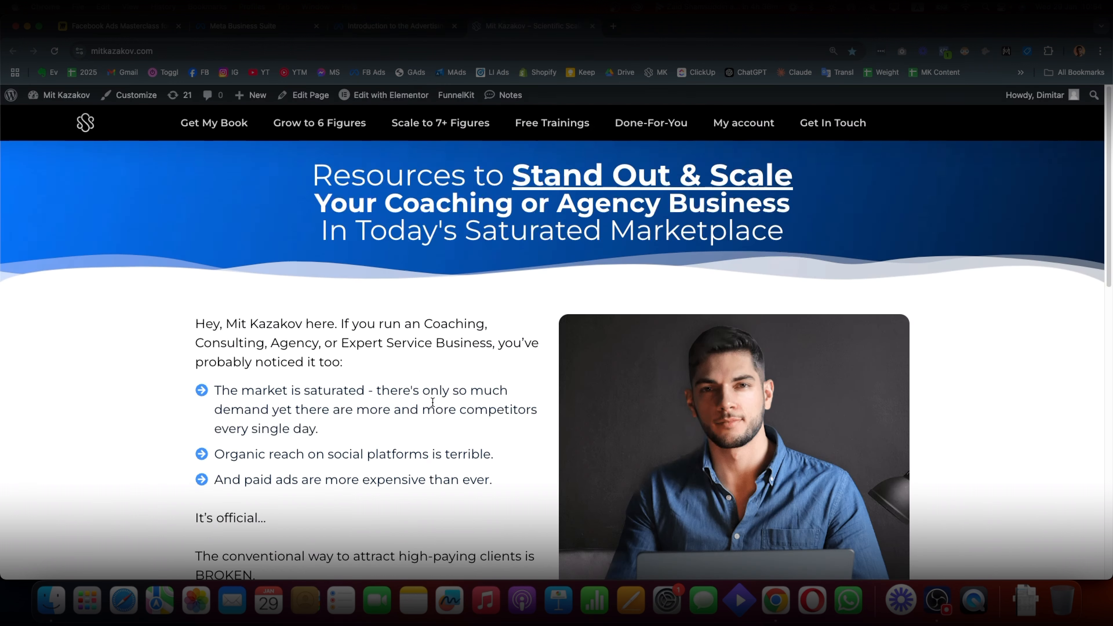
pyautogui.scroll(-20, 410, 400)
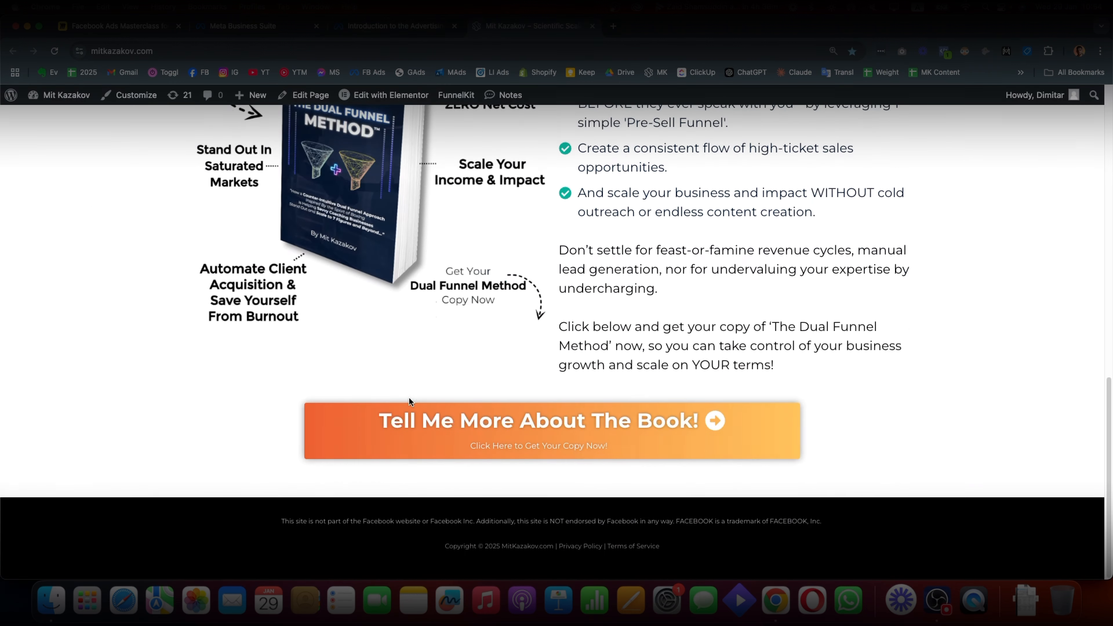
pyautogui.tripleClick(356, 522)
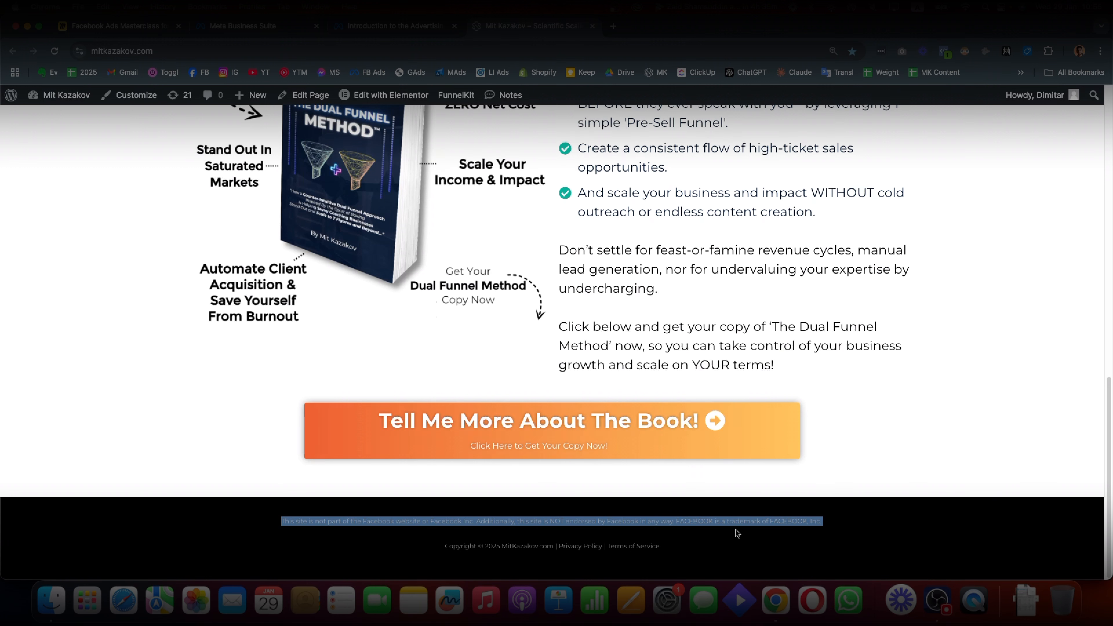
pyautogui.click(834, 514)
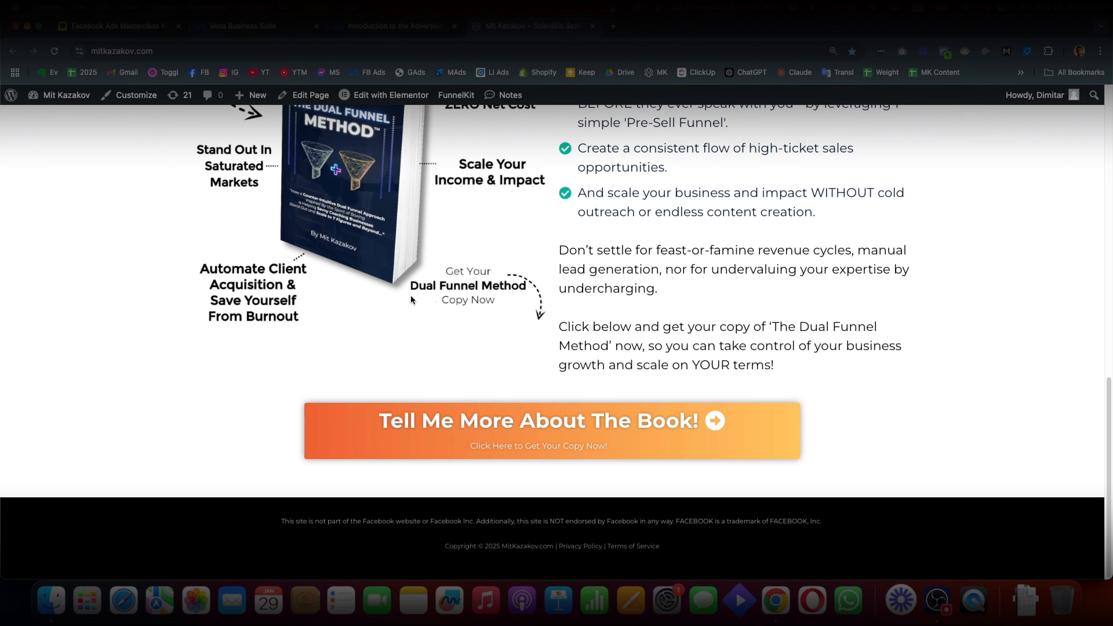
# Return to the Meta Business Suite settings and open the list of ad accounts
pyautogui.click(276, 26)
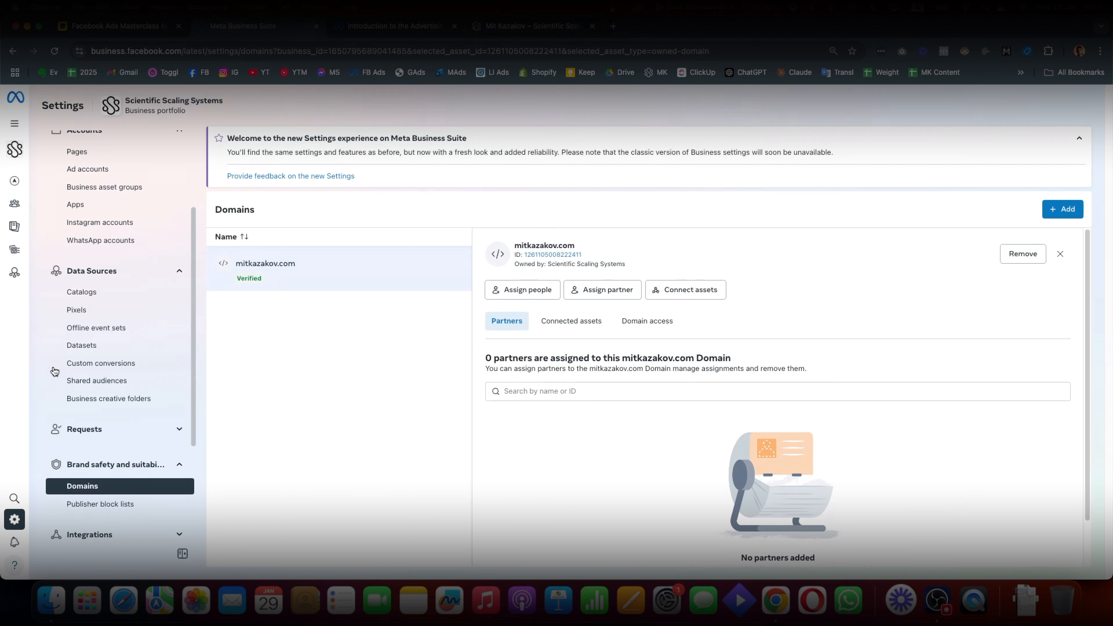
pyautogui.scroll(3, 175, 332)
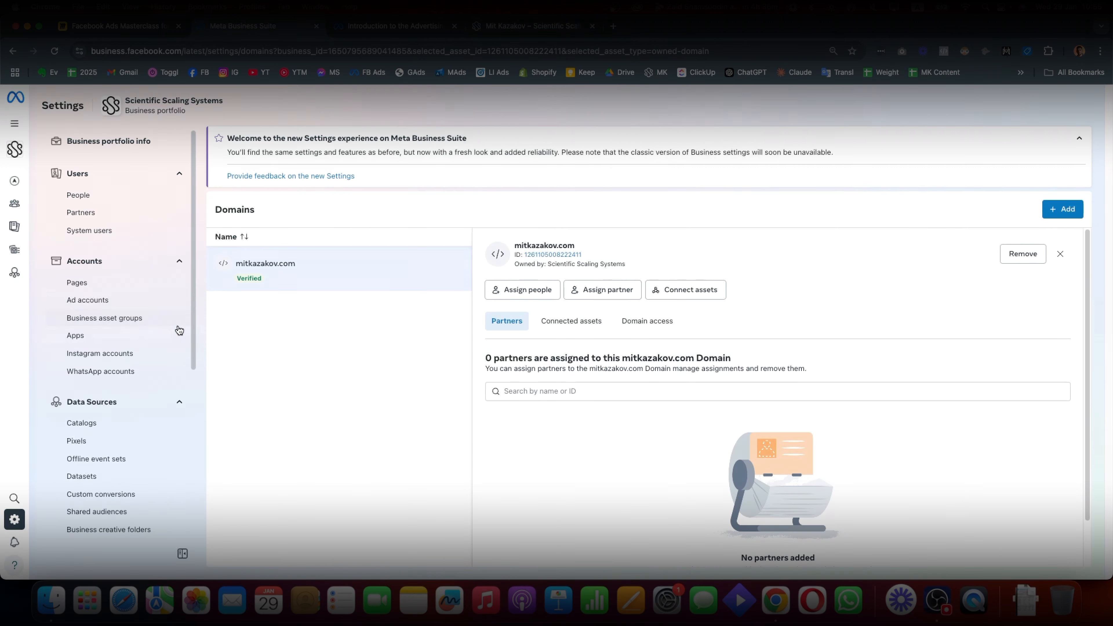
pyautogui.click(100, 307)
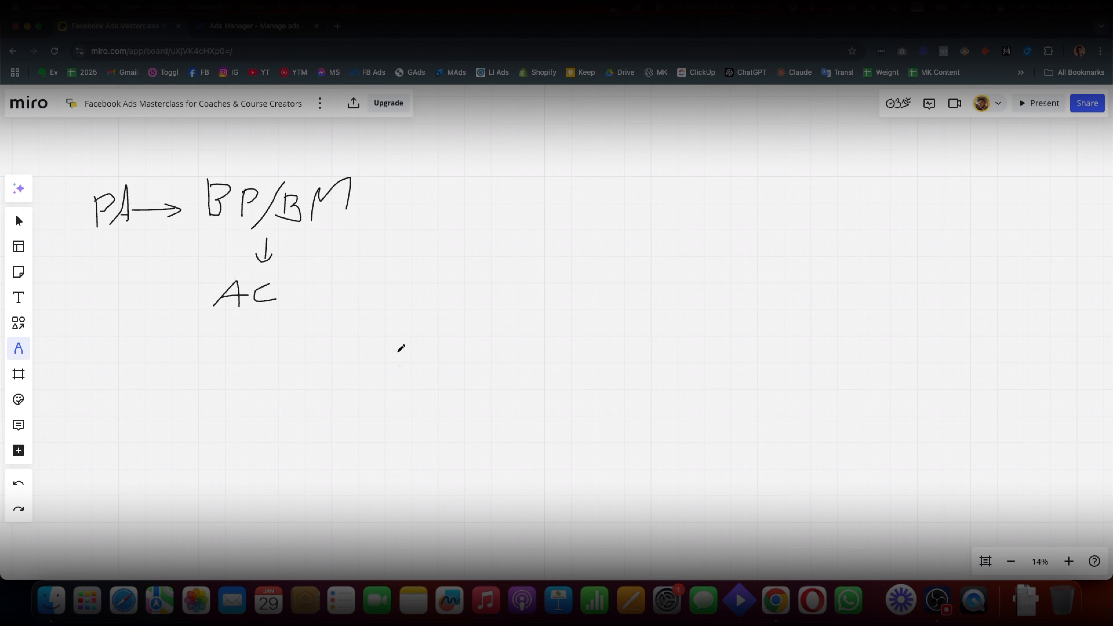
# Draw a vertical divider beside the account diagram on the Miro board and sketch a funnel split into four levels
pyautogui.moveTo(365, 146); pyautogui.dragTo(363, 375)
pyautogui.moveTo(431, 185); pyautogui.dragTo(493, 356)
pyautogui.moveTo(572, 365); pyautogui.dragTo(653, 191)
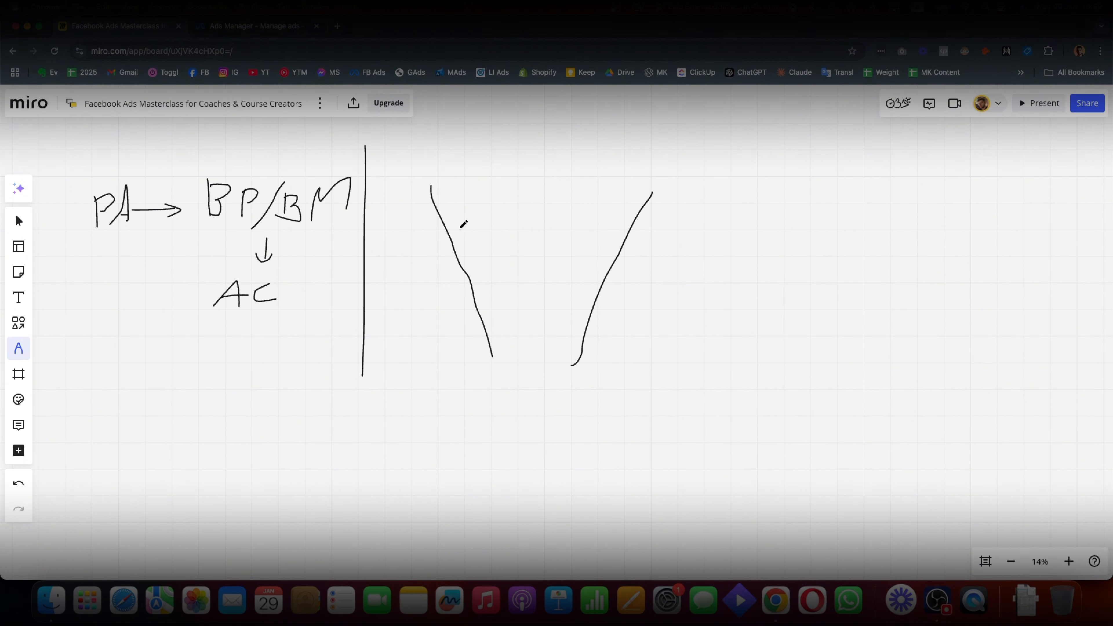
pyautogui.moveTo(447, 229); pyautogui.dragTo(633, 234)
pyautogui.moveTo(468, 277); pyautogui.dragTo(620, 280)
pyautogui.moveTo(475, 311); pyautogui.dragTo(595, 316)
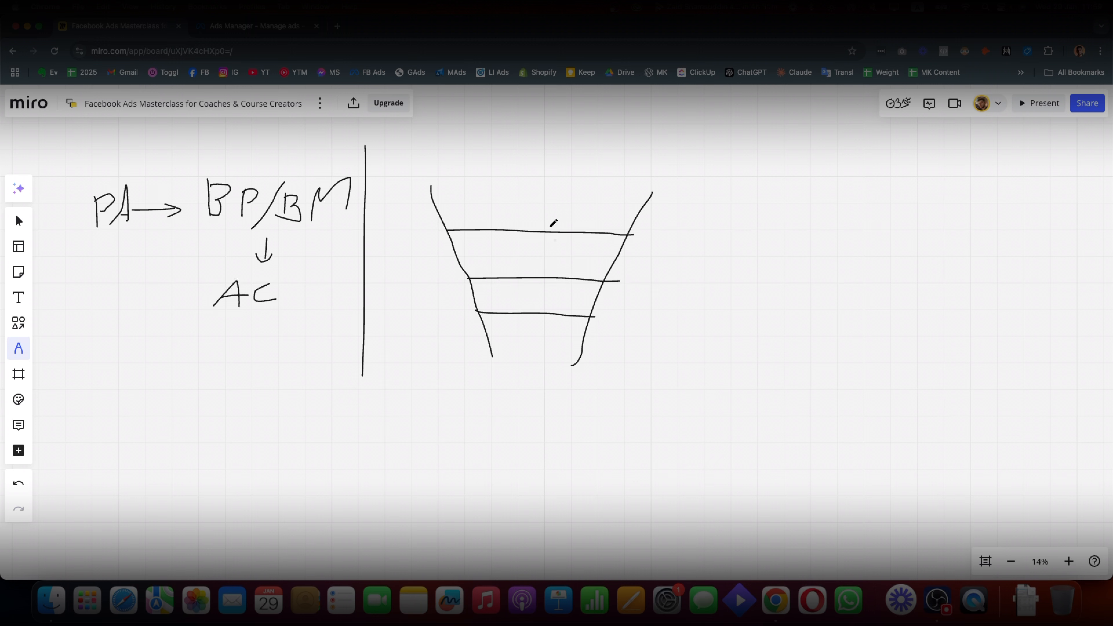
# Handwrite the funnel level labels TOF, MOF, BOF and EC from the widest level to the narrowest
pyautogui.moveTo(502, 193); pyautogui.dragTo(501, 222)
pyautogui.moveTo(503, 193)
pyautogui.mouseDown()
pyautogui.moveTo(495, 200)
pyautogui.moveTo(515, 192)
pyautogui.moveTo(529, 210)
pyautogui.moveTo(539, 195)
pyautogui.moveTo(546, 224)
pyautogui.mouseUp()
pyautogui.moveTo(548, 211)
pyautogui.mouseDown()
pyautogui.moveTo(579, 191)
pyautogui.moveTo(575, 211)
pyautogui.mouseUp()
pyautogui.moveTo(500, 267)
pyautogui.mouseDown()
pyautogui.moveTo(505, 241)
pyautogui.moveTo(523, 242)
pyautogui.moveTo(522, 266)
pyautogui.mouseUp()
pyautogui.moveTo(543, 246)
pyautogui.mouseDown()
pyautogui.moveTo(536, 253)
pyautogui.moveTo(575, 255)
pyautogui.moveTo(562, 267)
pyautogui.mouseUp()
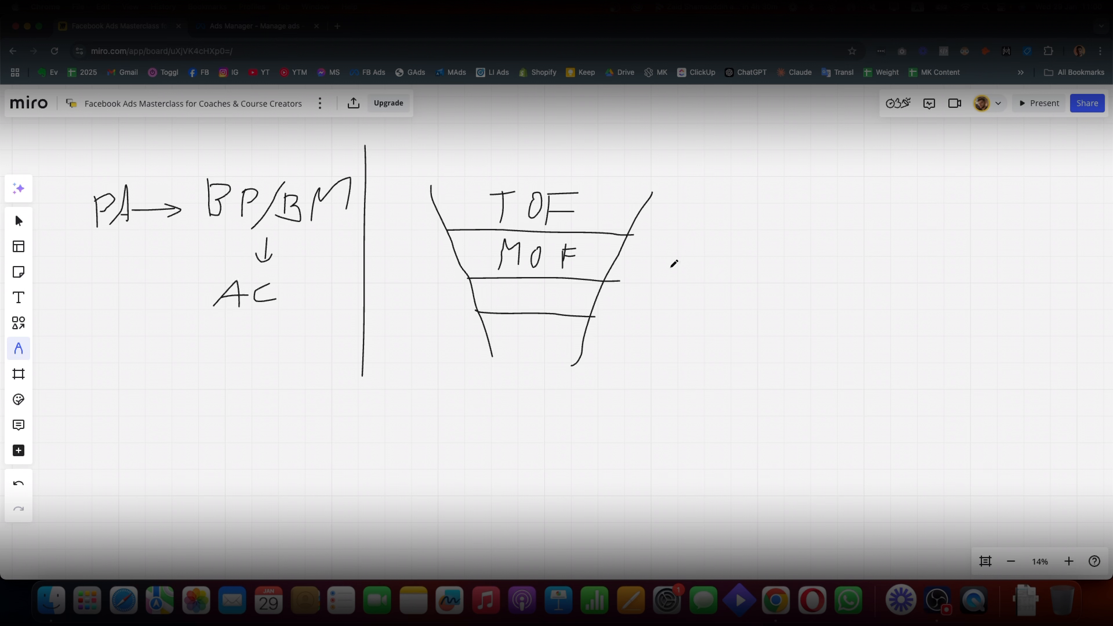
pyautogui.moveTo(514, 288); pyautogui.dragTo(516, 307)
pyautogui.moveTo(540, 293)
pyautogui.mouseDown()
pyautogui.moveTo(544, 305)
pyautogui.moveTo(560, 289)
pyautogui.moveTo(546, 286)
pyautogui.moveTo(565, 306)
pyautogui.moveTo(590, 287)
pyautogui.moveTo(577, 298)
pyautogui.mouseUp()
pyautogui.moveTo(509, 347)
pyautogui.mouseDown()
pyautogui.moveTo(519, 333)
pyautogui.moveTo(509, 351)
pyautogui.moveTo(552, 354)
pyautogui.mouseUp()
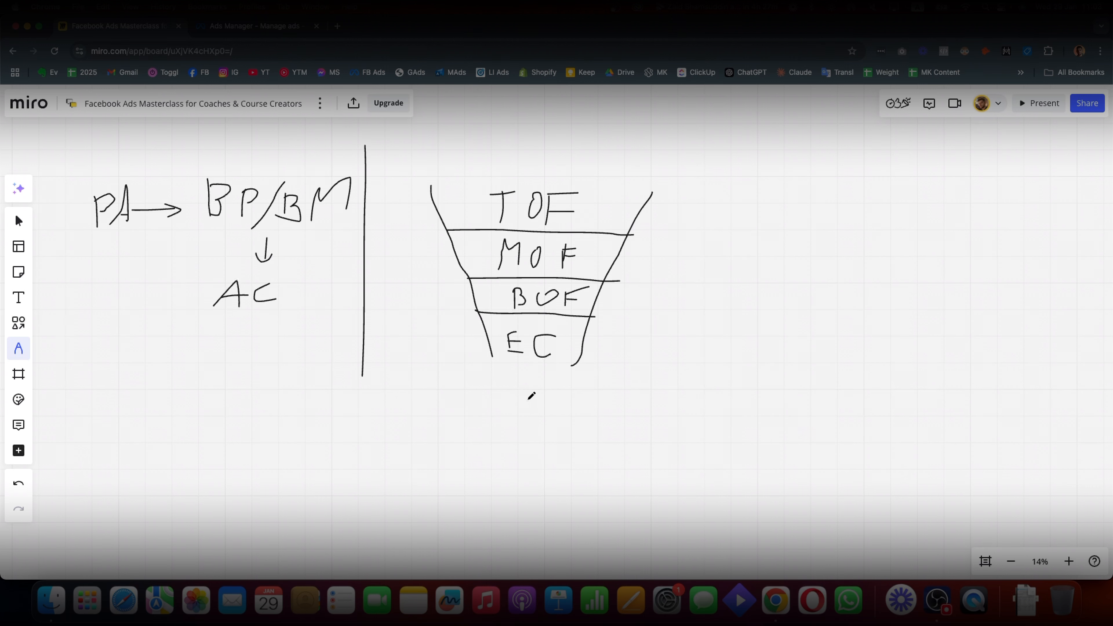
# Open Audiences from Ads Manager in a separate browser tab, look through the audience list, and return to the Miro funnel
pyautogui.click(248, 28)
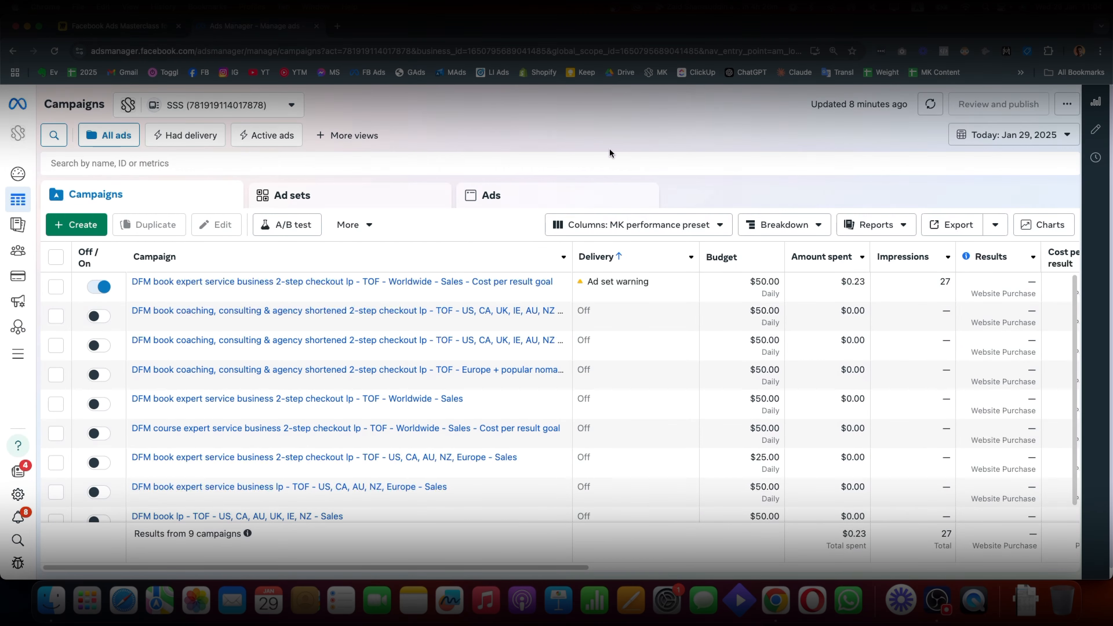
pyautogui.moveTo(349, 375)
pyautogui.moveTo(14, 194)
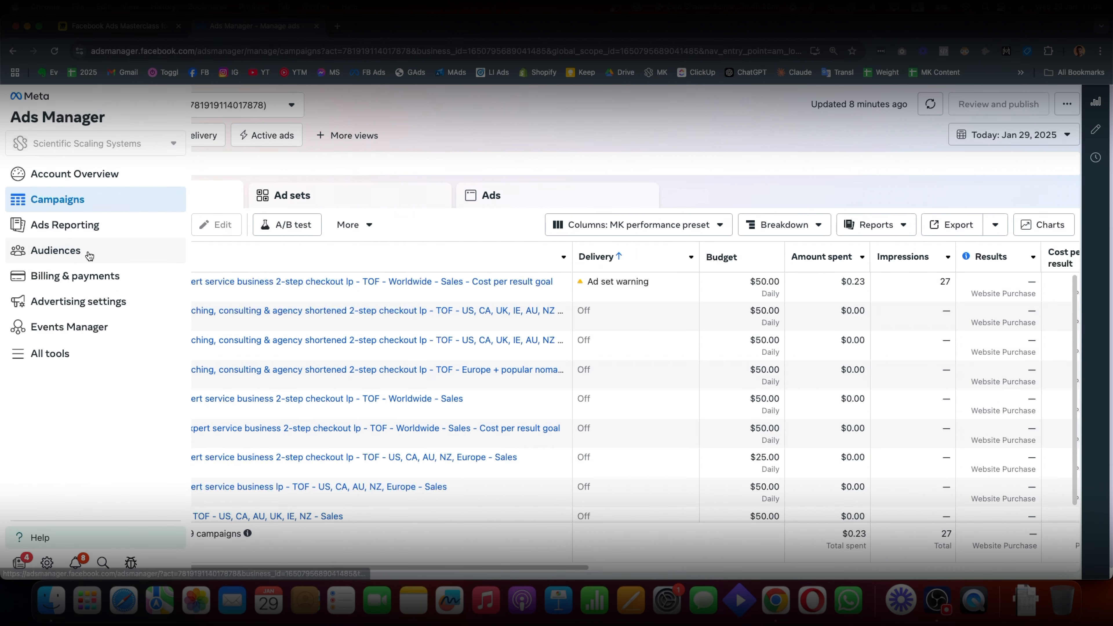
pyautogui.keyDown('super'); pyautogui.click(78, 256); pyautogui.keyUp('super')
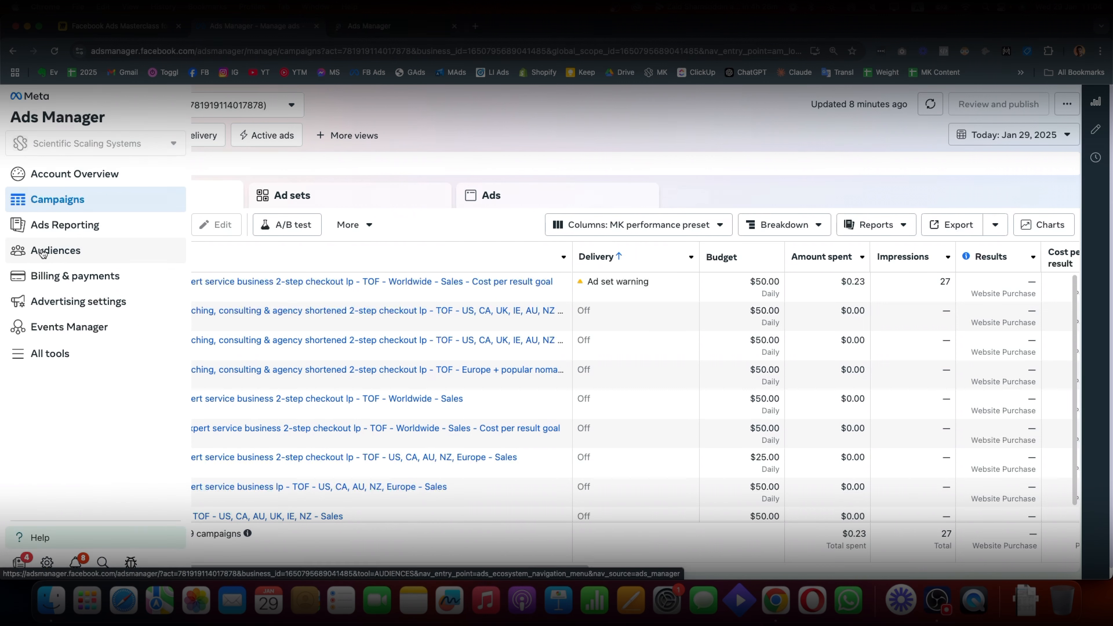
pyautogui.click(396, 28)
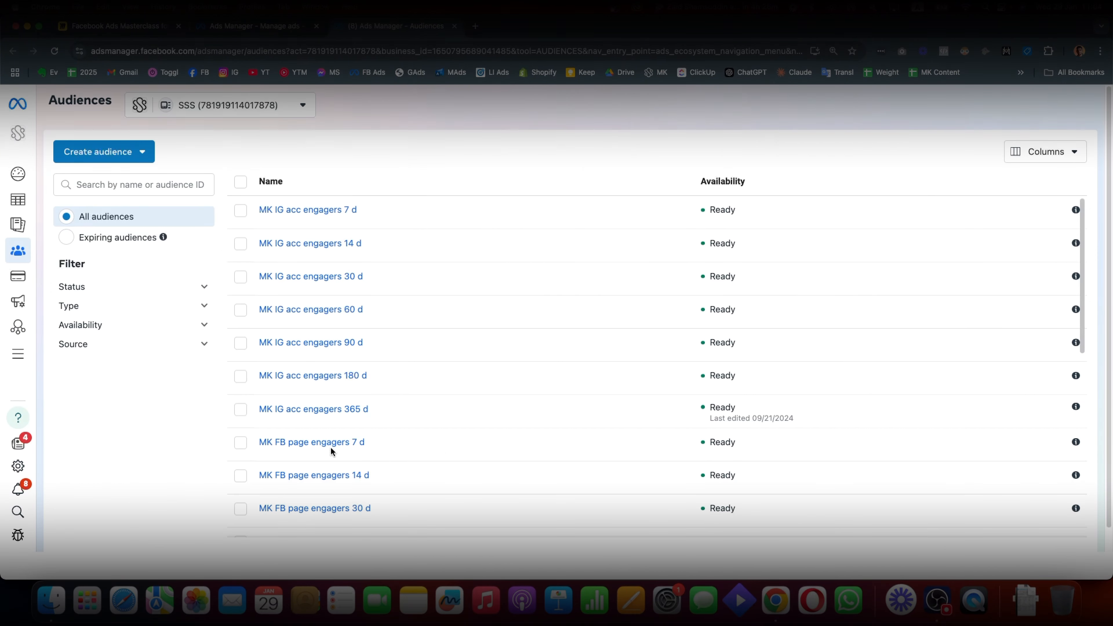
pyautogui.scroll(-10, 332, 445)
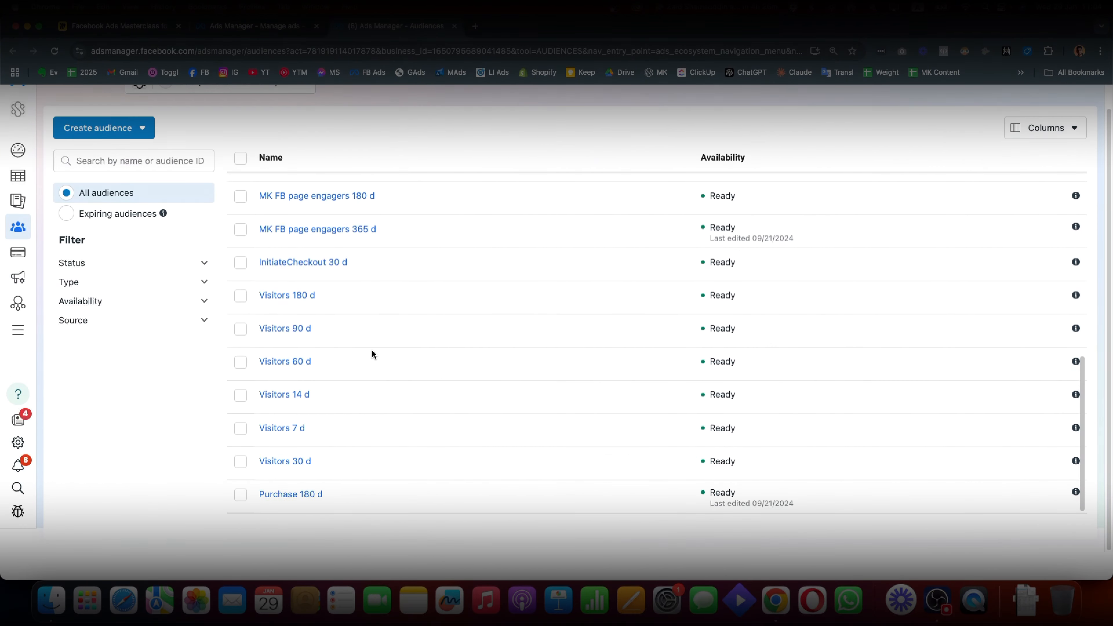
pyautogui.scroll(10, 351, 371)
pyautogui.hotkey('ctrl', 'Tab')
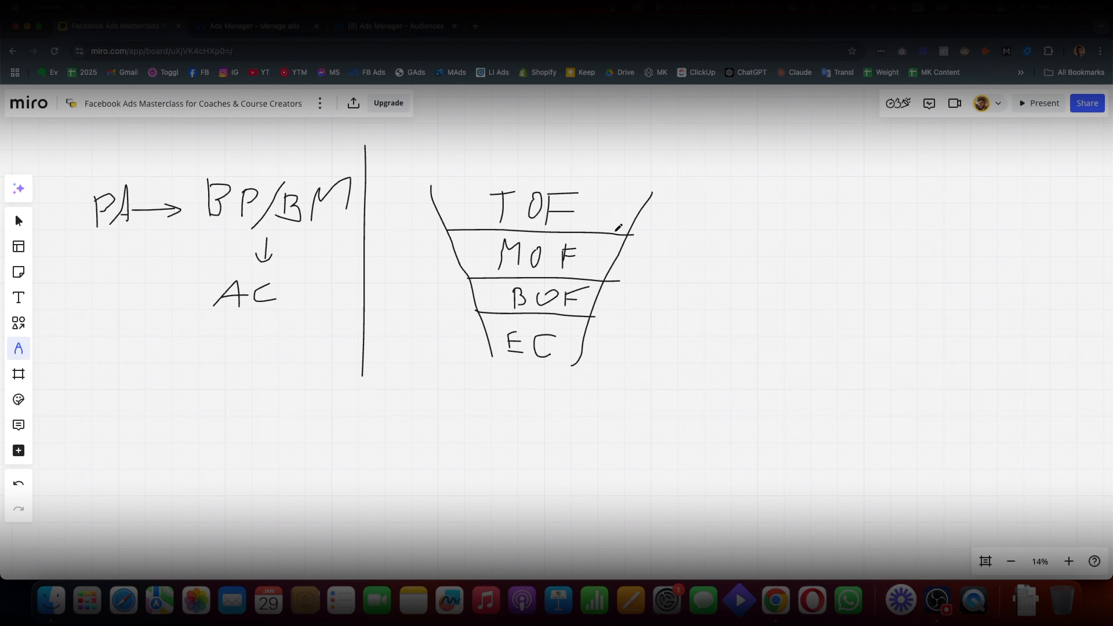
# Start a custom audience in Ads Manager, look at the Video and Lead form sources, and continue with Facebook page as the source
pyautogui.click(368, 31)
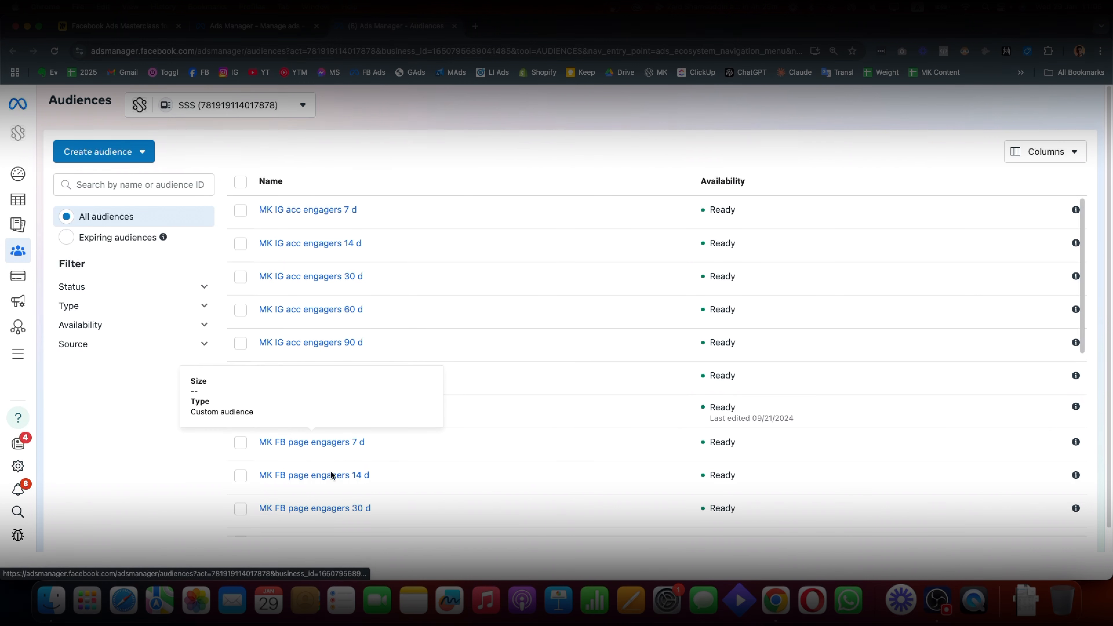
pyautogui.scroll(-1, 351, 371)
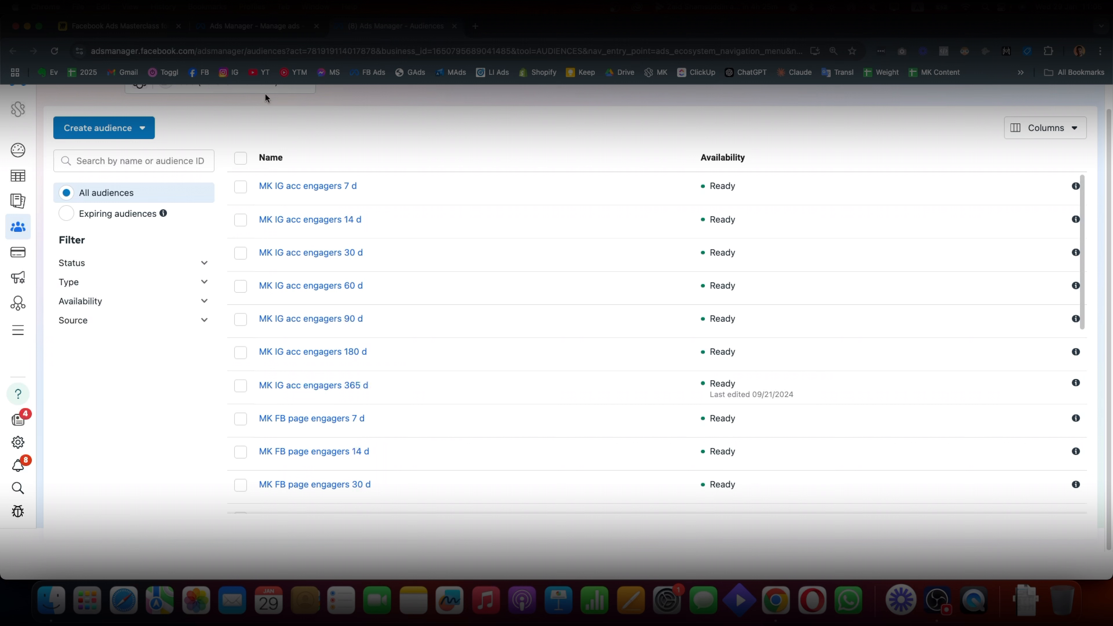
pyautogui.click(136, 127)
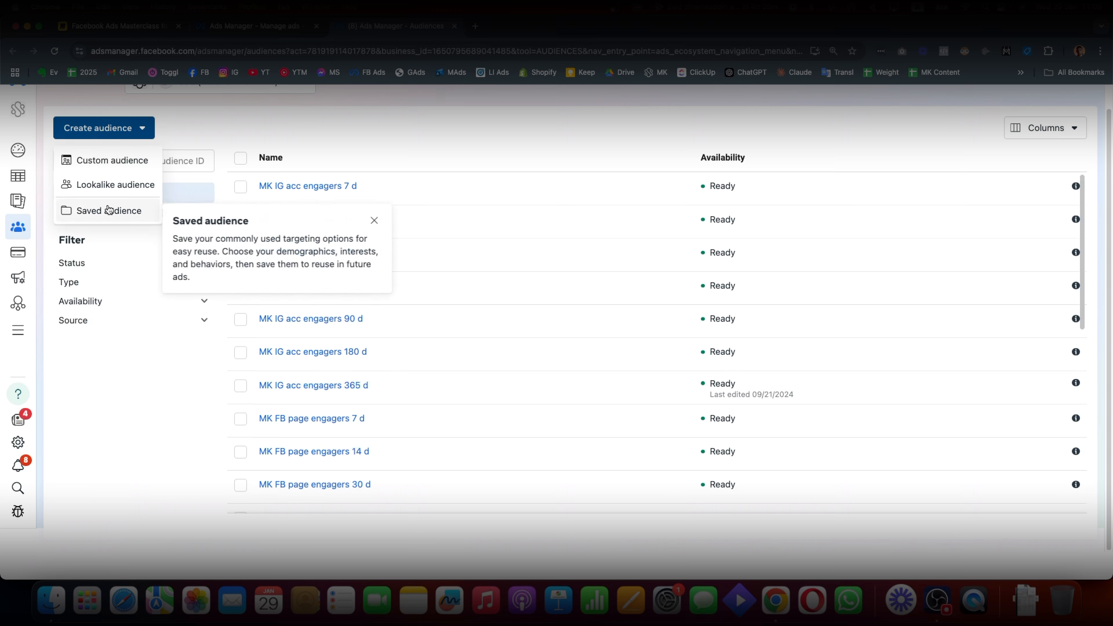
pyautogui.click(107, 161)
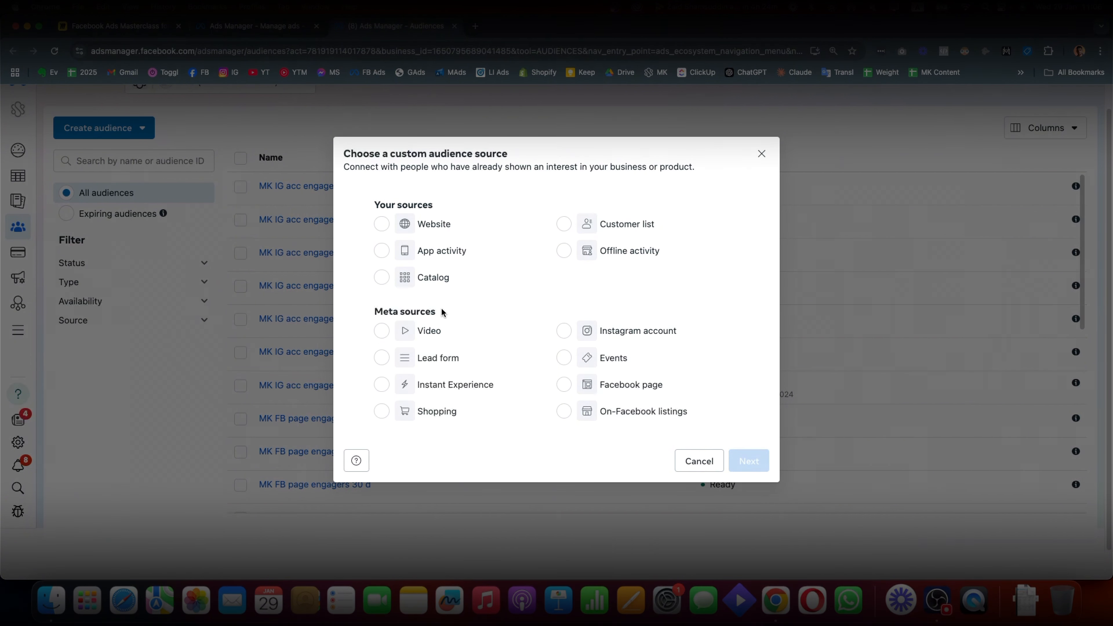
pyautogui.click(400, 334)
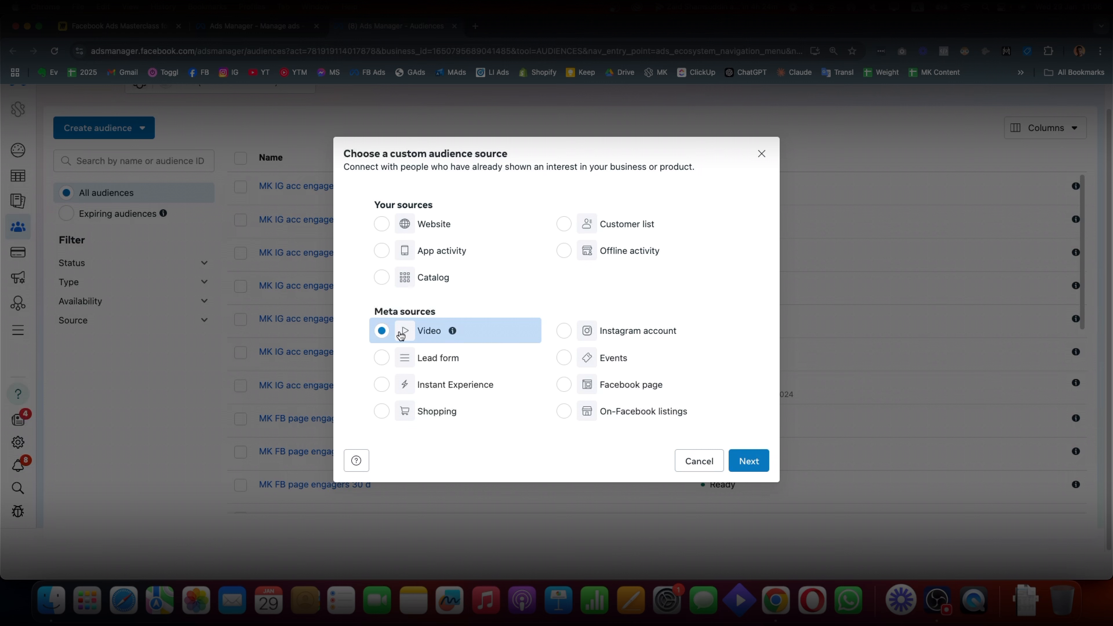
pyautogui.click(383, 336)
pyautogui.click(378, 364)
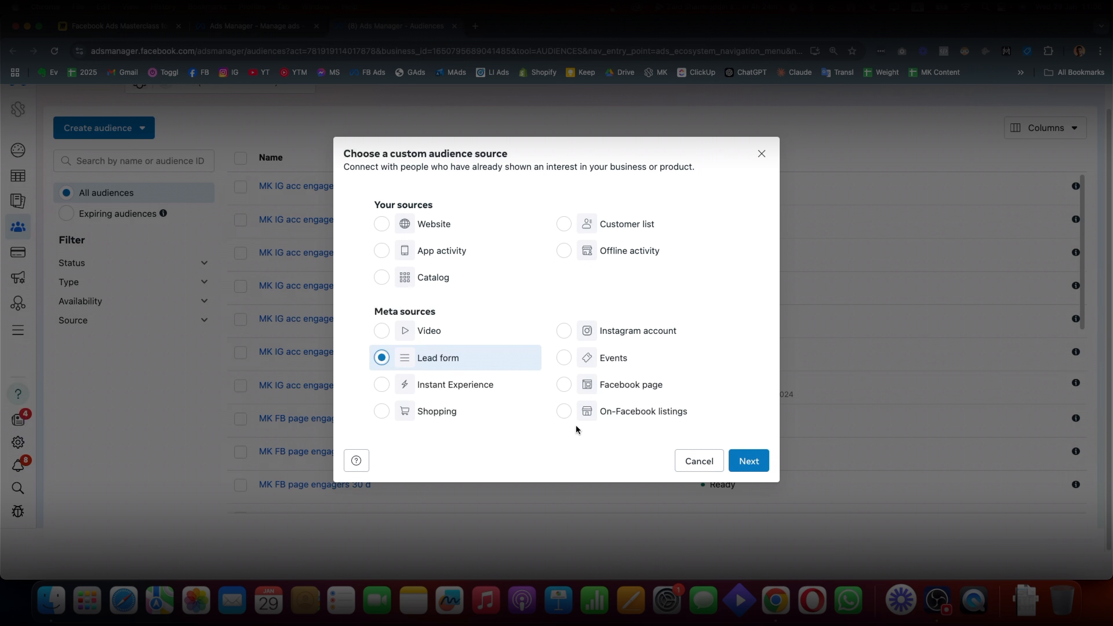
pyautogui.click(564, 387)
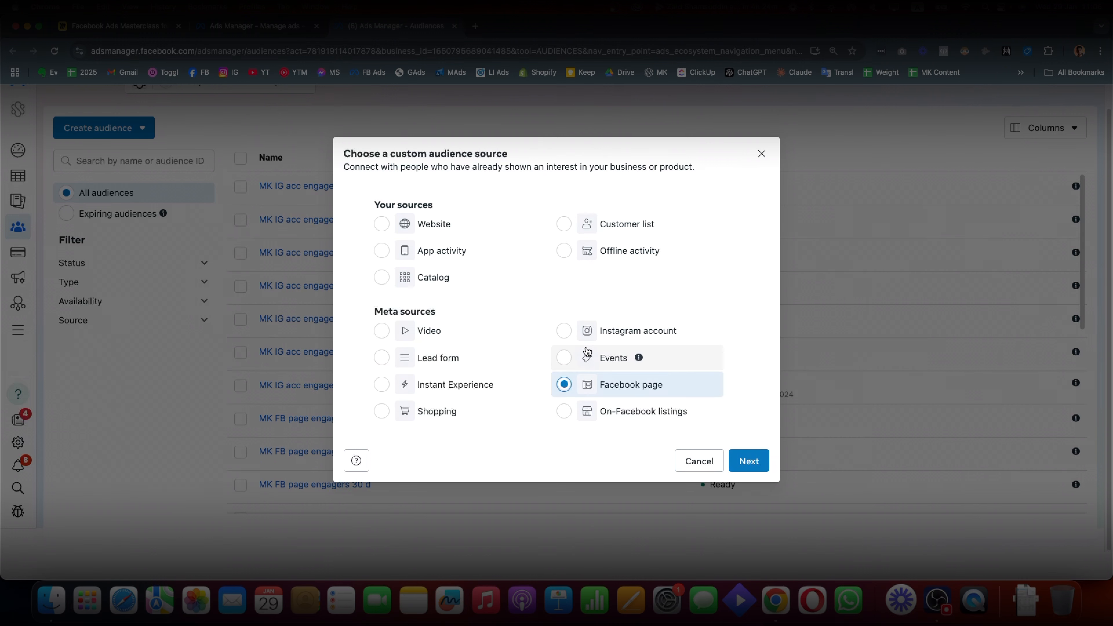
pyautogui.click(750, 464)
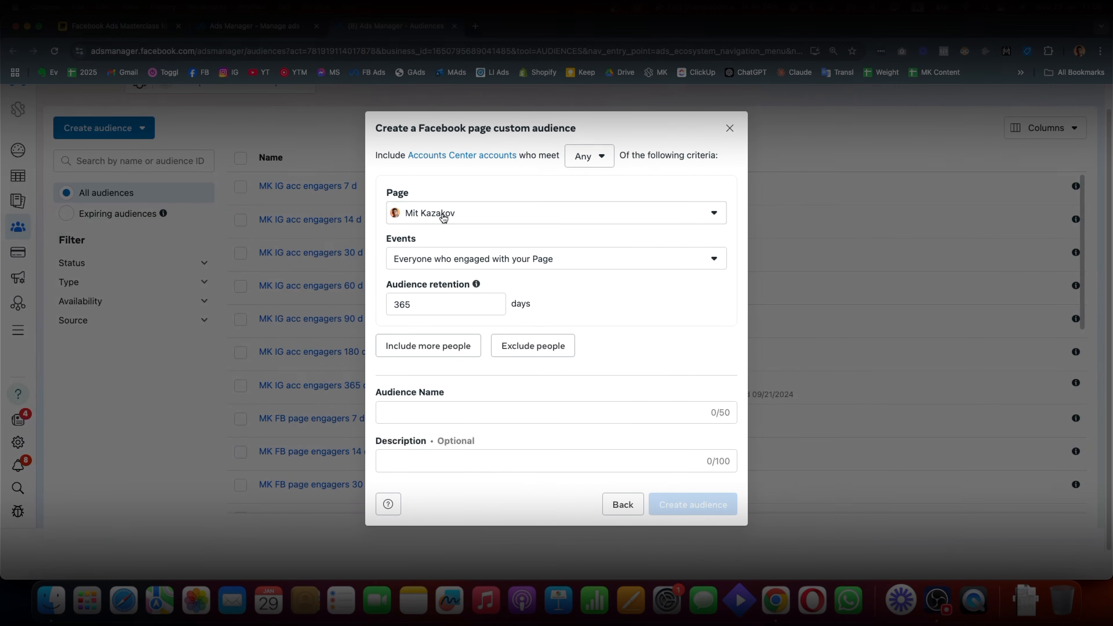
# Review the page, event and retention options for a Facebook page custom audience and close the form without creating it
pyautogui.click(432, 215)
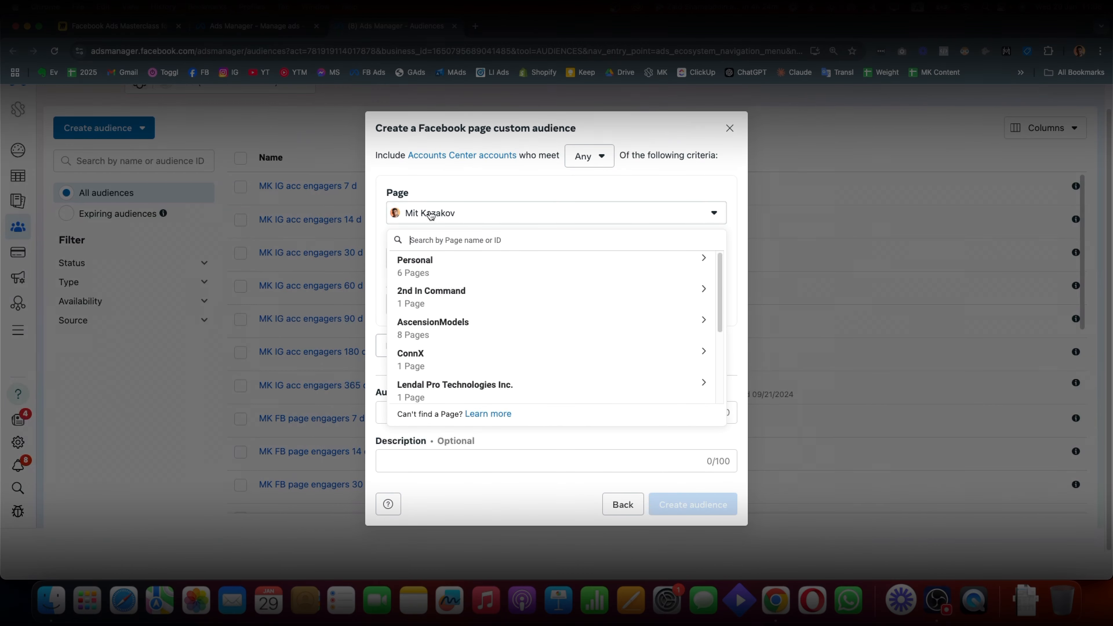
pyautogui.click(459, 206)
pyautogui.click(508, 262)
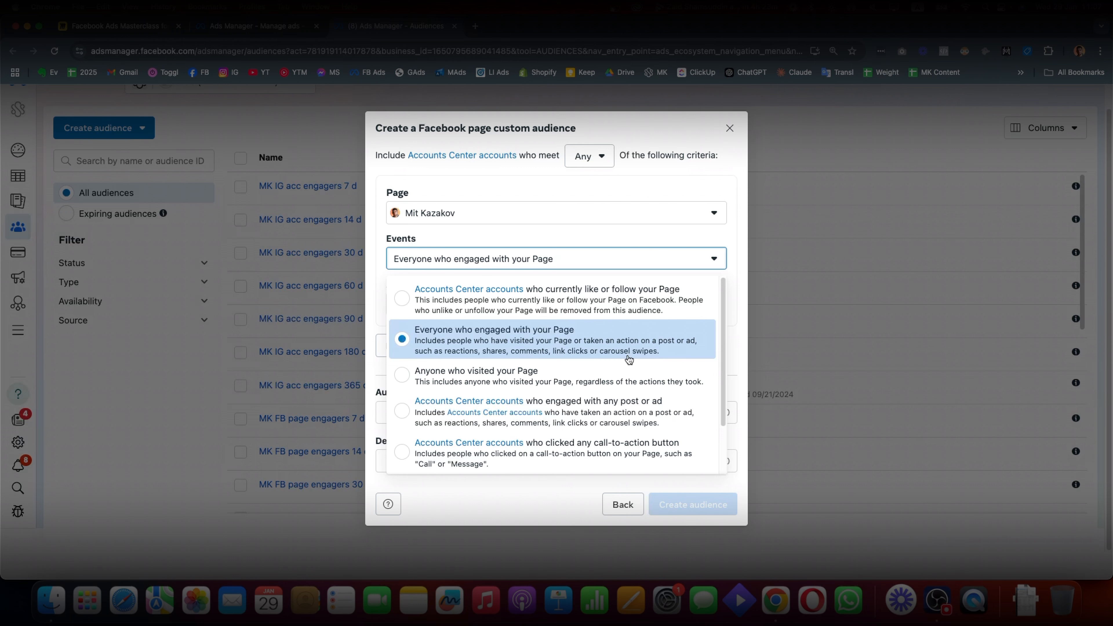
pyautogui.click(557, 242)
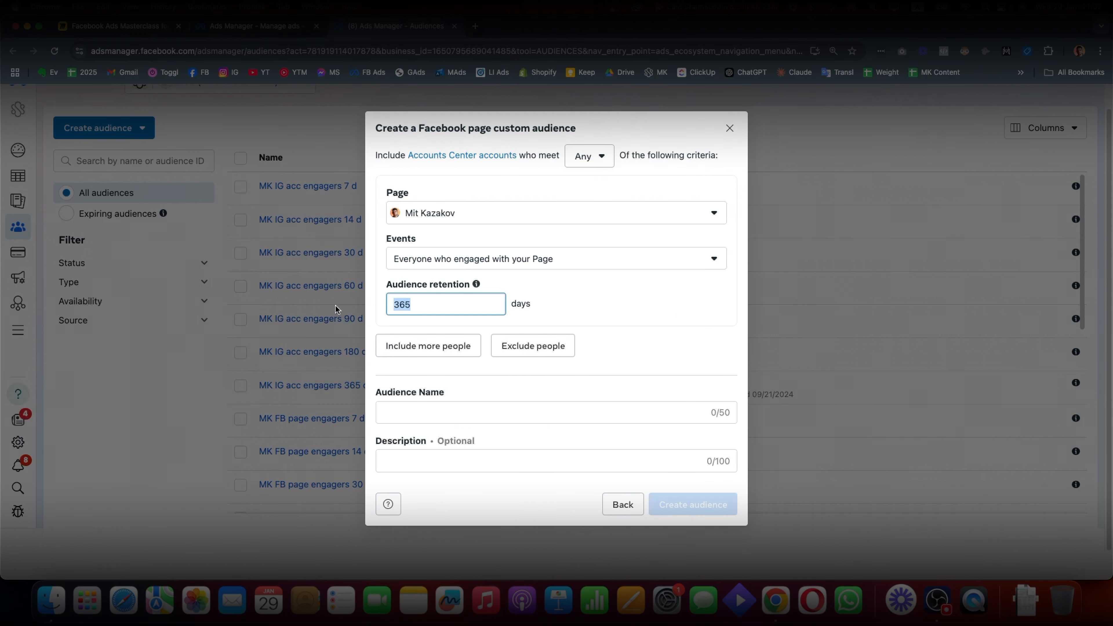
pyautogui.click(411, 305)
pyautogui.doubleClick(410, 306)
pyautogui.click(423, 305)
pyautogui.moveTo(436, 306); pyautogui.dragTo(303, 401)
pyautogui.click(729, 129)
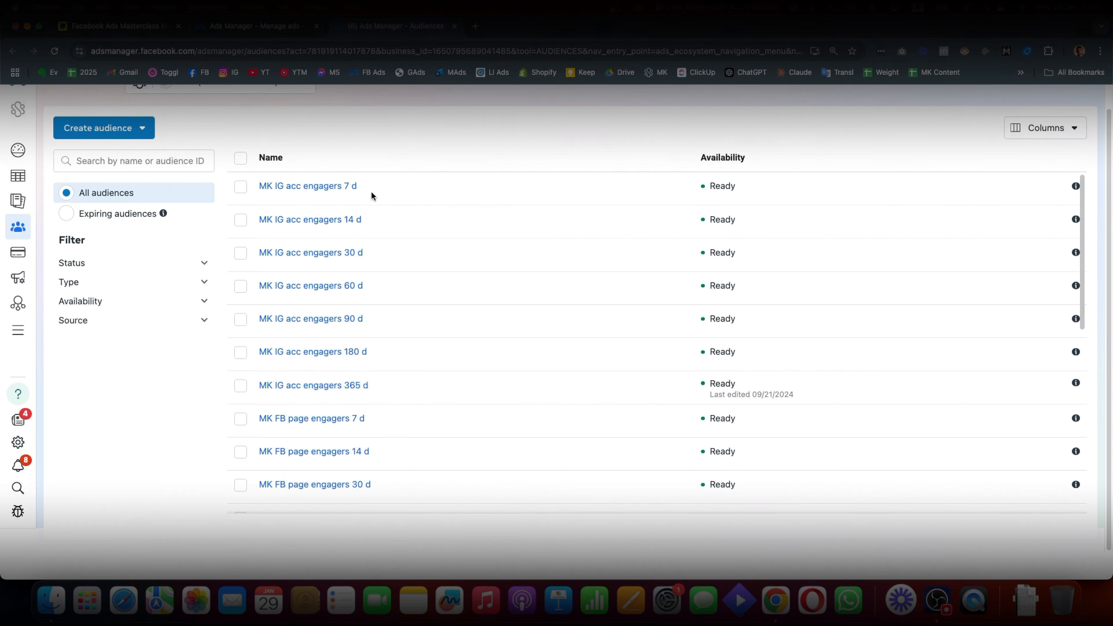
# Compare the Instagram and Facebook engager, website visitor and InitiateCheckout audiences with the funnel levels on the Miro board
pyautogui.moveTo(357, 191)
pyautogui.moveTo(356, 392)
pyautogui.moveTo(353, 419)
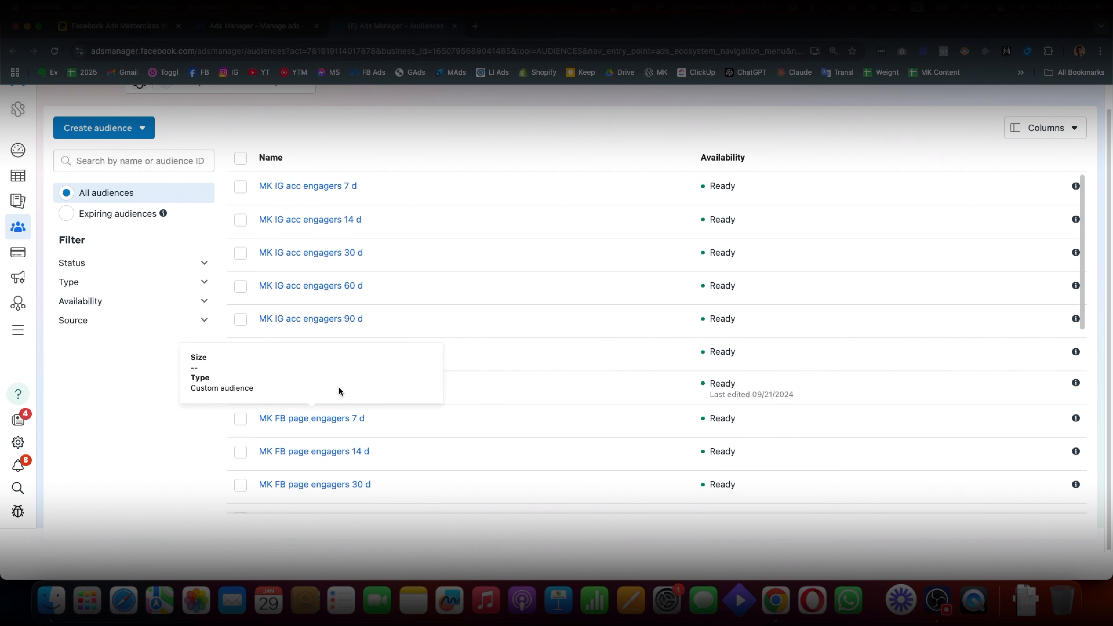
pyautogui.click(119, 27)
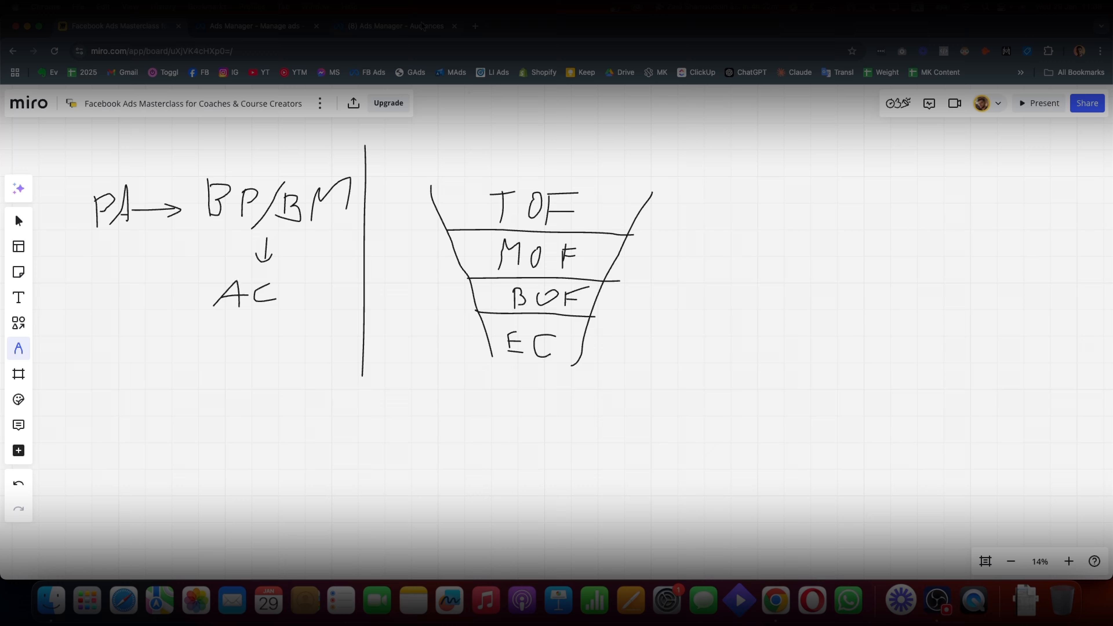
pyautogui.click(395, 26)
pyautogui.scroll(-5, 455, 237)
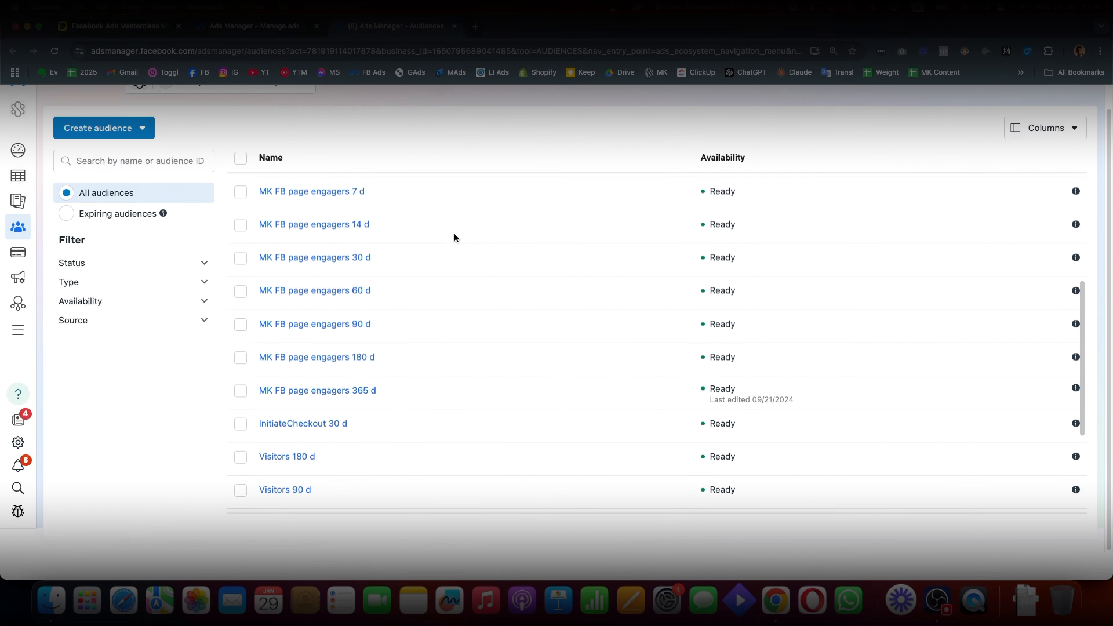
pyautogui.scroll(-3, 454, 237)
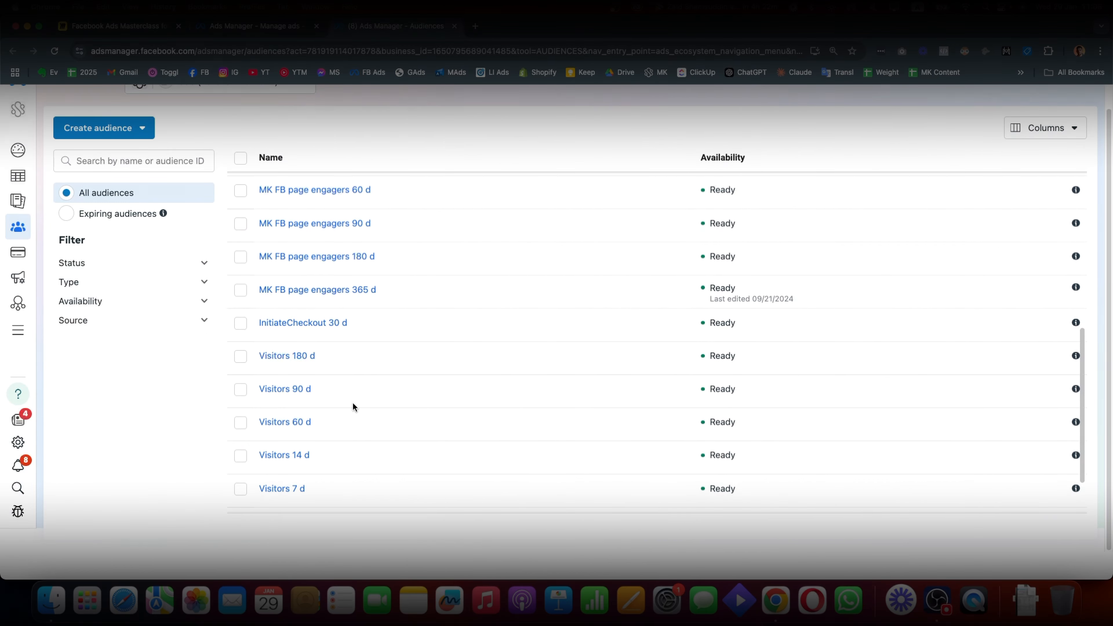
pyautogui.scroll(-2, 354, 406)
pyautogui.moveTo(286, 460)
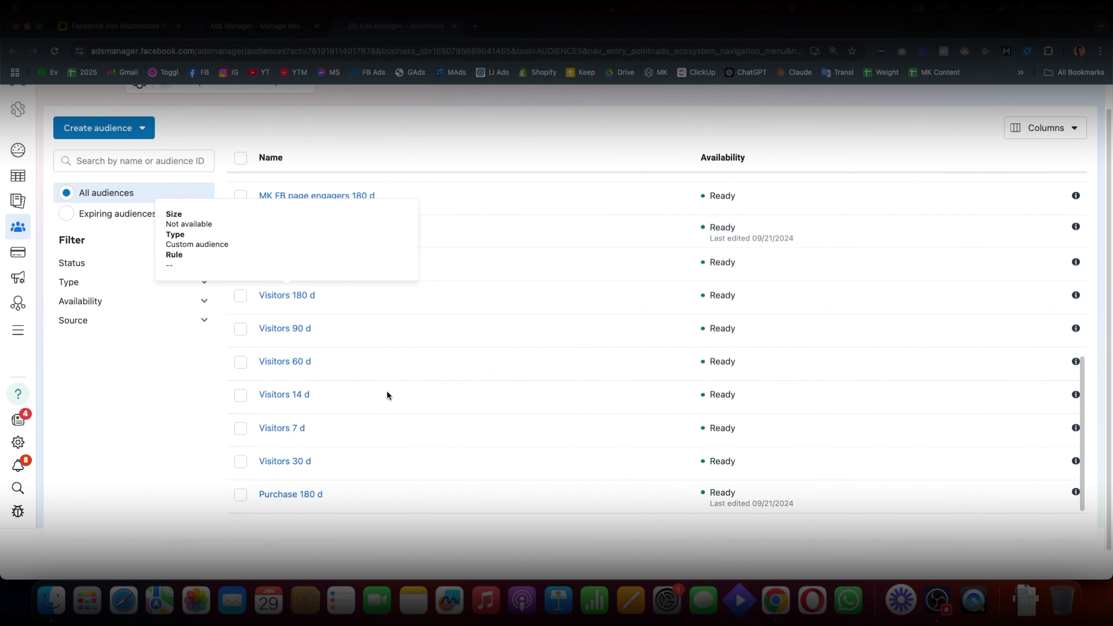
pyautogui.moveTo(326, 263)
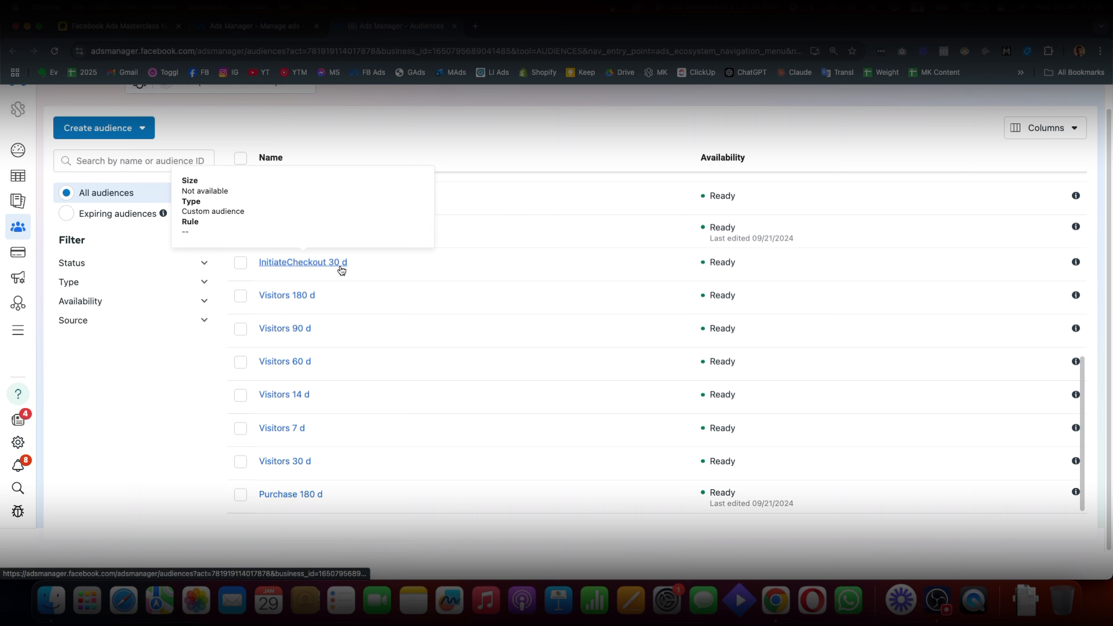
# Start a new custom audience with Website as the source and continue to its setup form
pyautogui.click(101, 126)
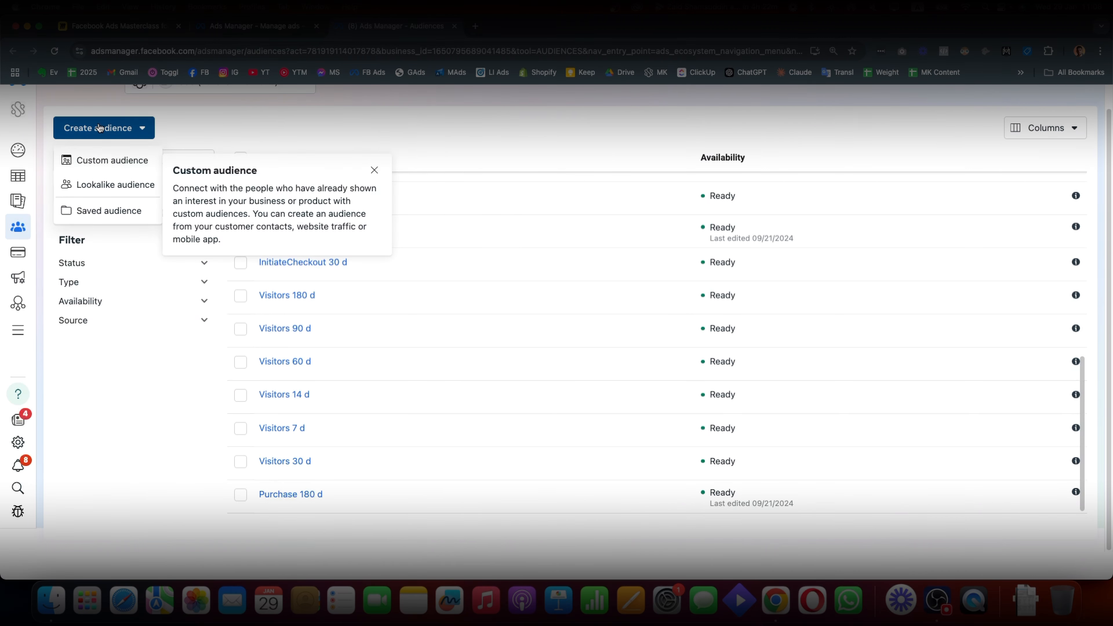
pyautogui.click(94, 160)
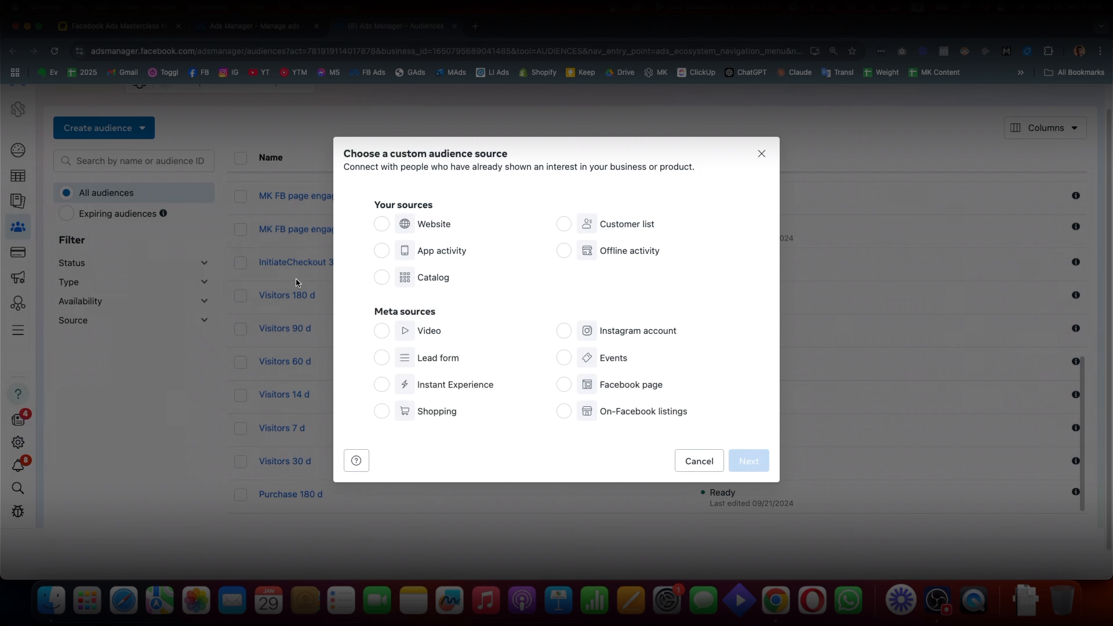
pyautogui.click(406, 224)
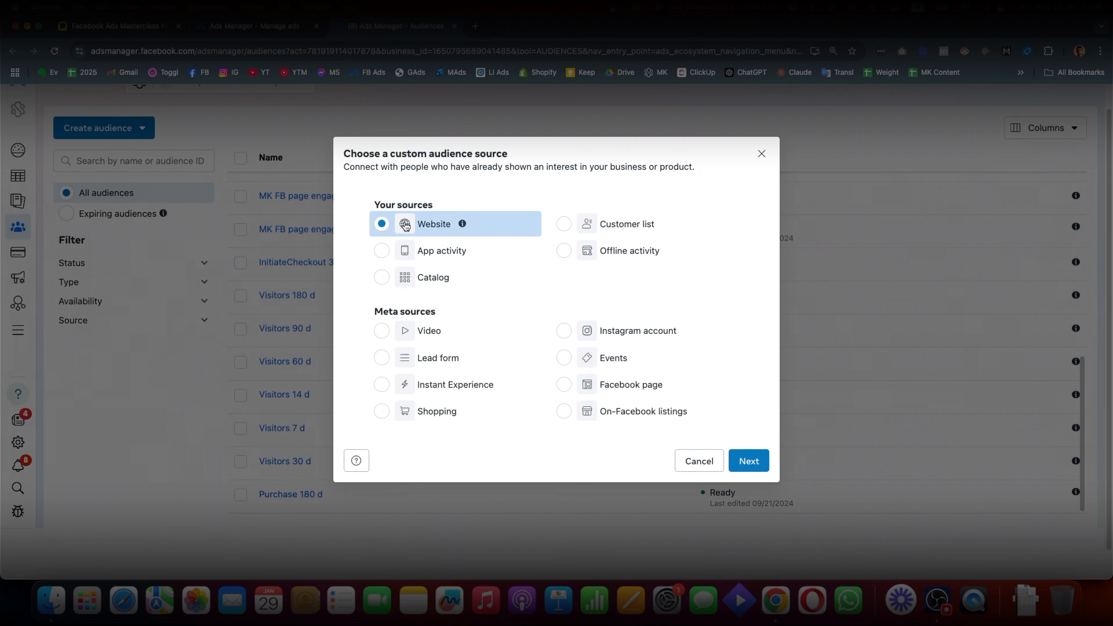
pyautogui.click(750, 462)
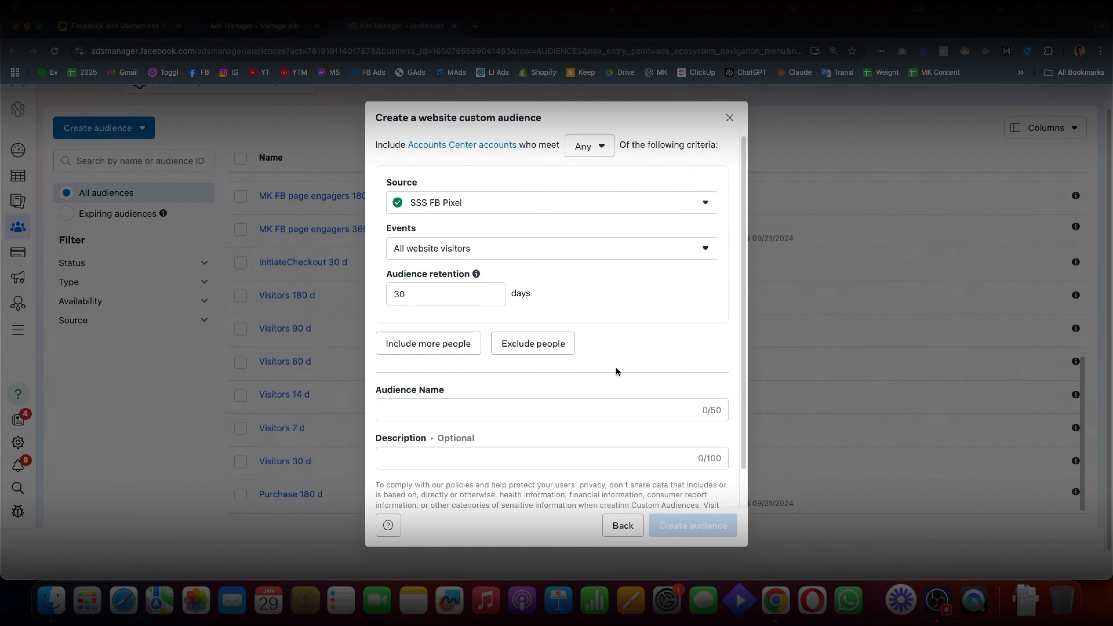
# Choose InitiateCheckout as the website audience's event and go through its retention and audience name fields
pyautogui.click(506, 250)
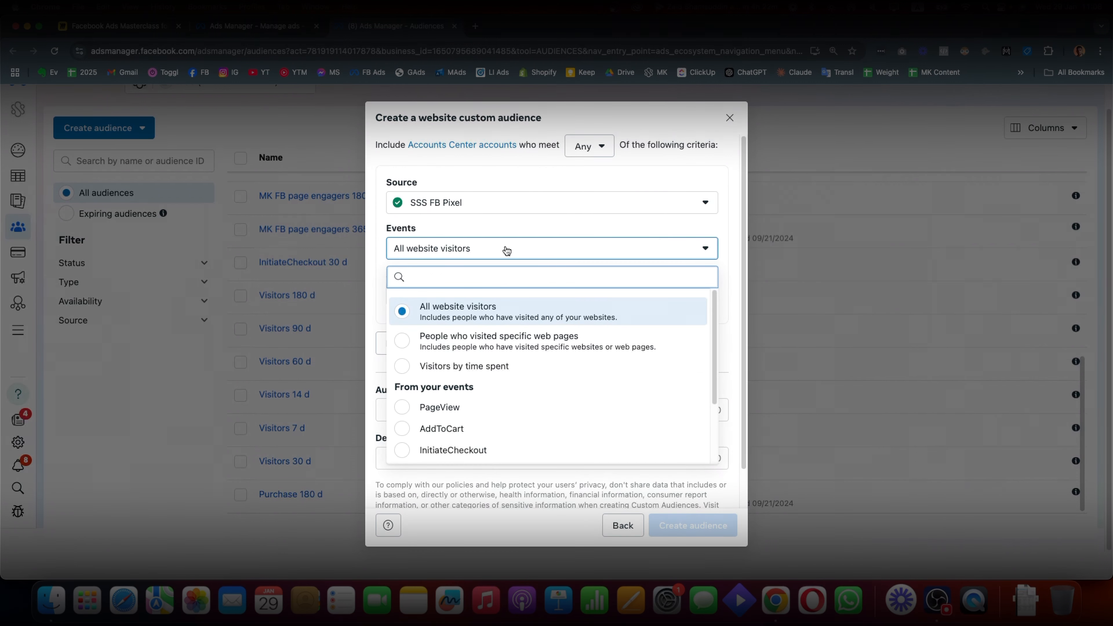
pyautogui.scroll(-1, 467, 452)
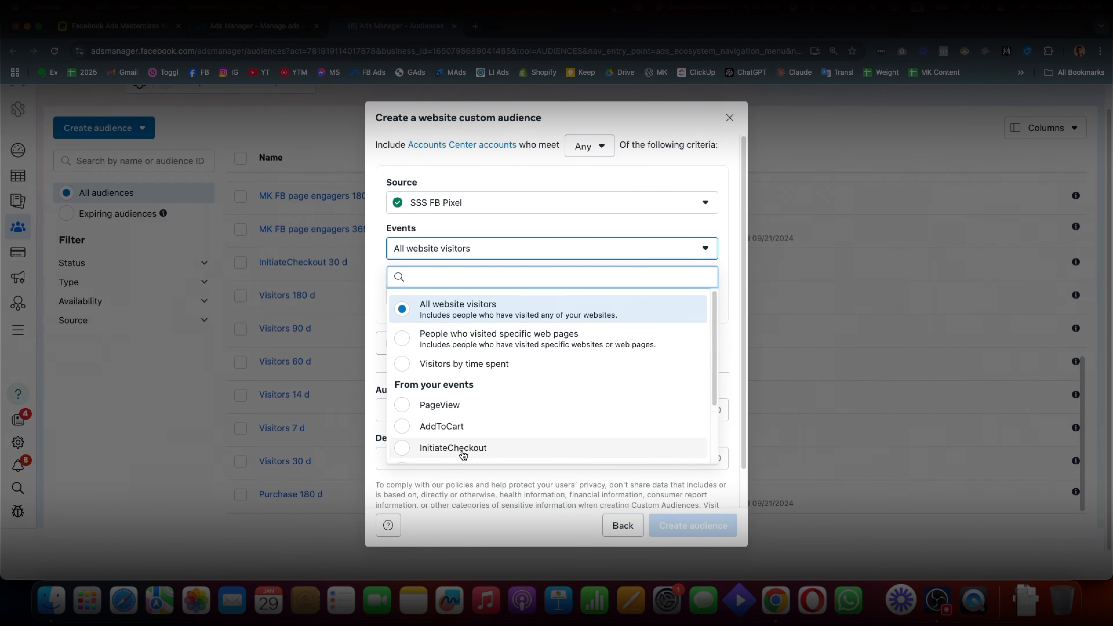
pyautogui.click(463, 455)
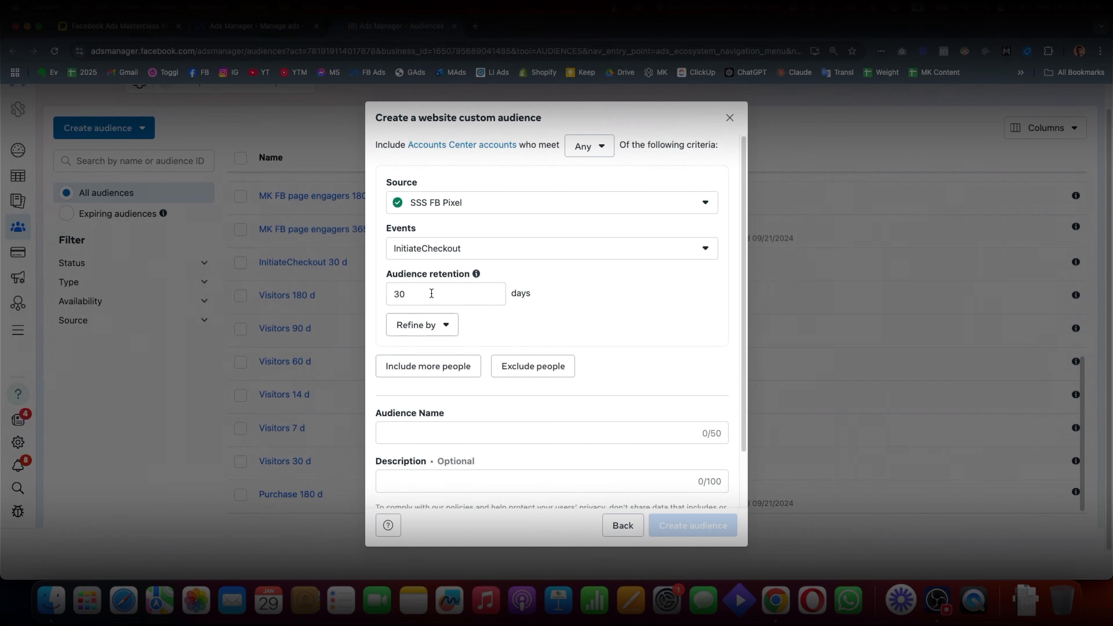
pyautogui.moveTo(431, 293); pyautogui.dragTo(305, 284)
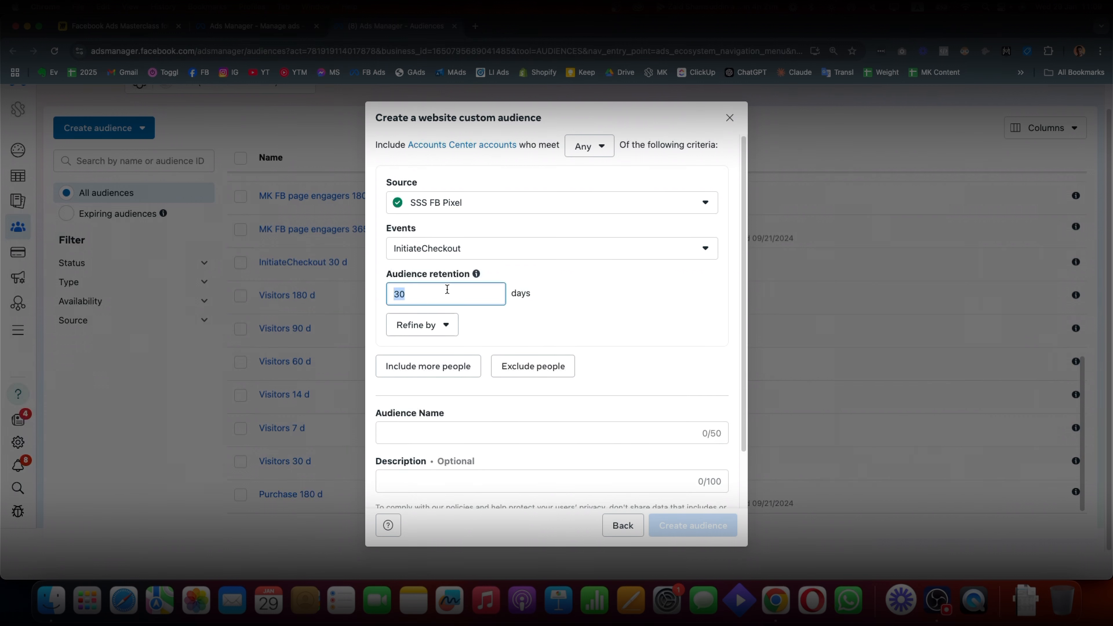
pyautogui.click(410, 434)
pyautogui.moveTo(694, 524)
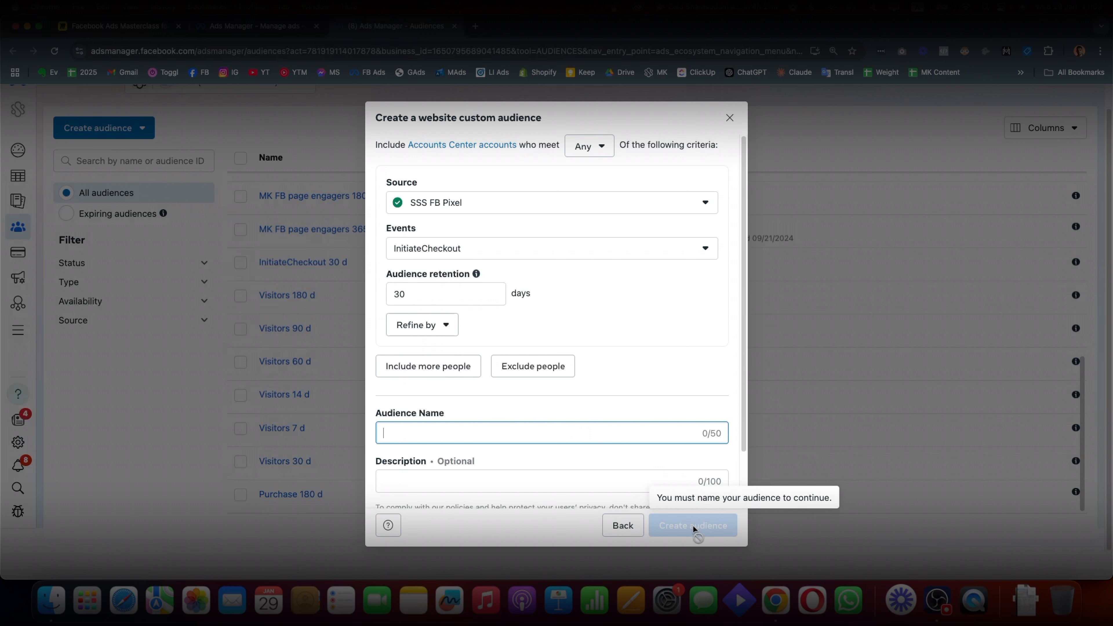
# Review the Any/All criteria and Refine by options of the website audience, and close the form without creating it
pyautogui.click(593, 152)
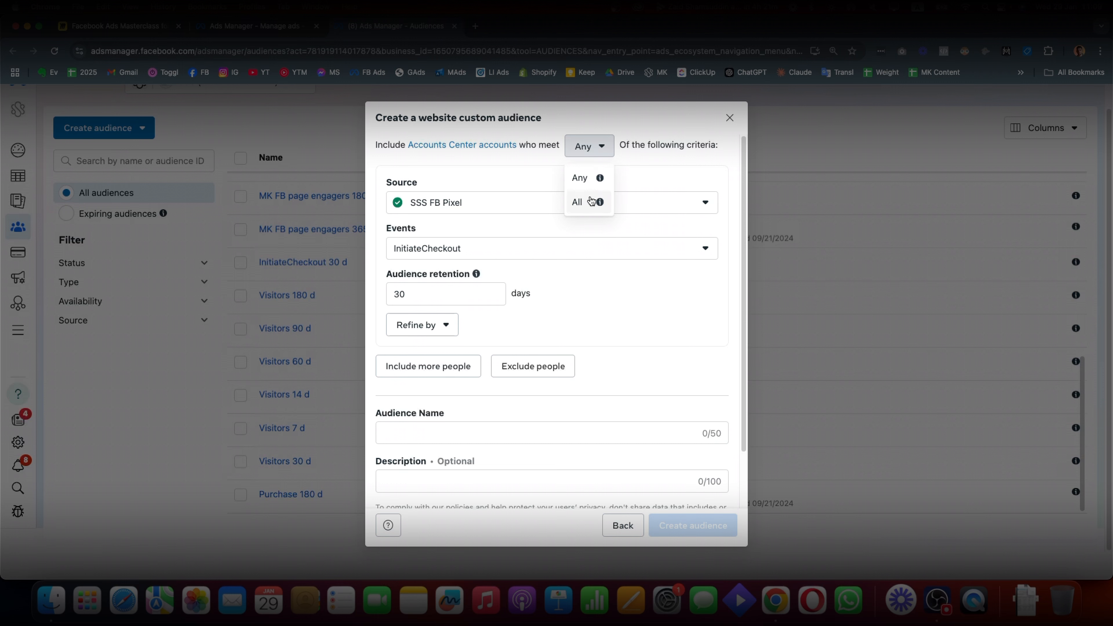
pyautogui.click(682, 317)
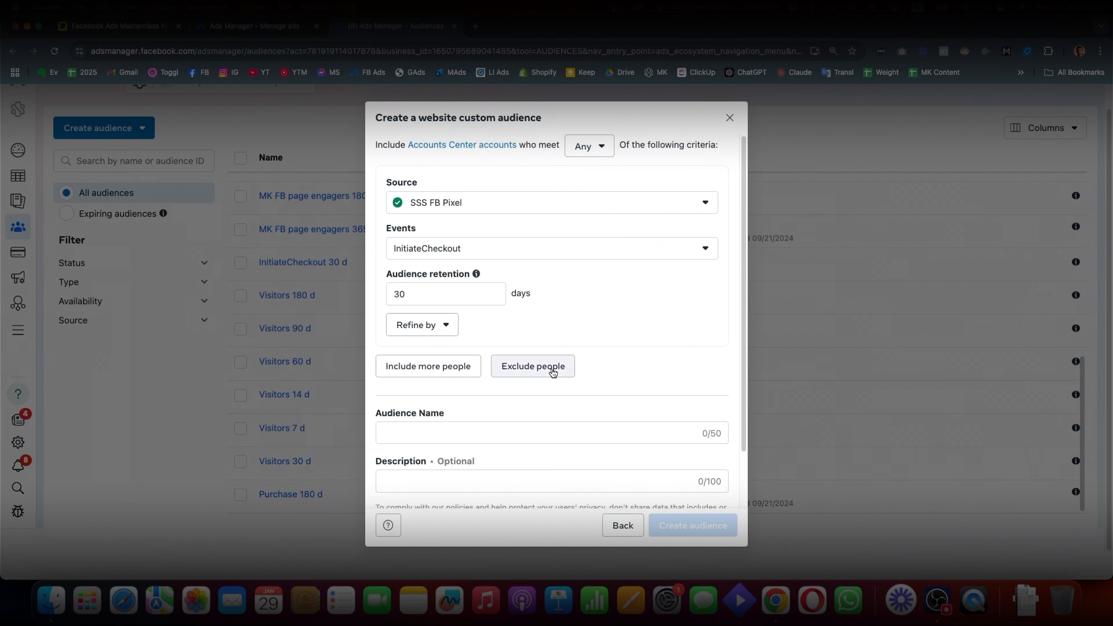
pyautogui.click(446, 320)
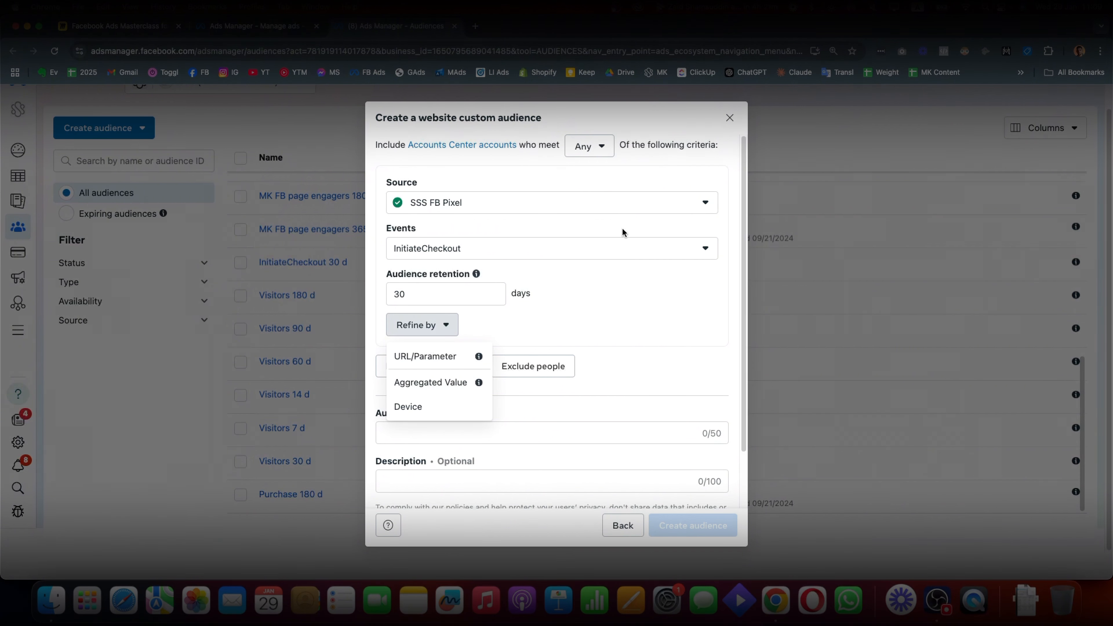
pyautogui.click(610, 298)
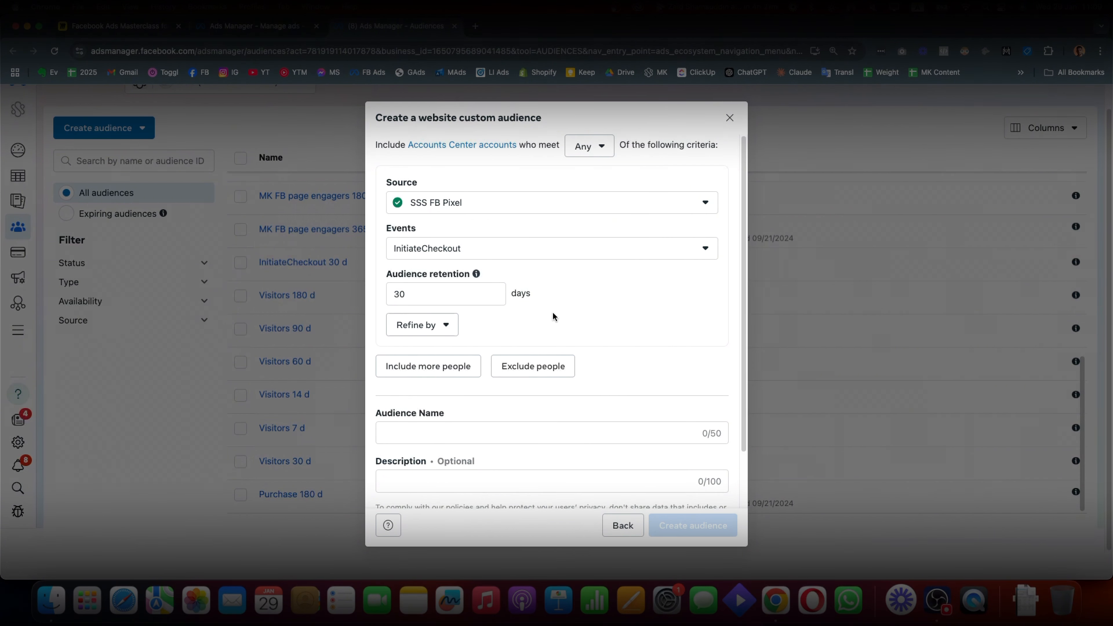
pyautogui.click(729, 118)
# Start another custom audience and bring up the choice of sources
pyautogui.click(104, 127)
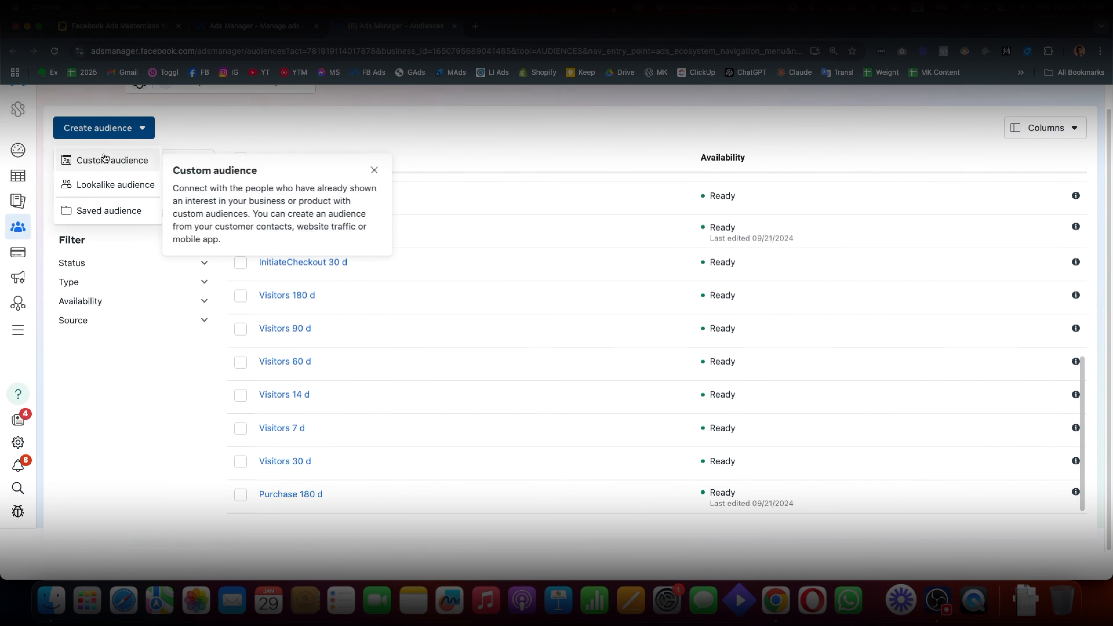
pyautogui.click(107, 160)
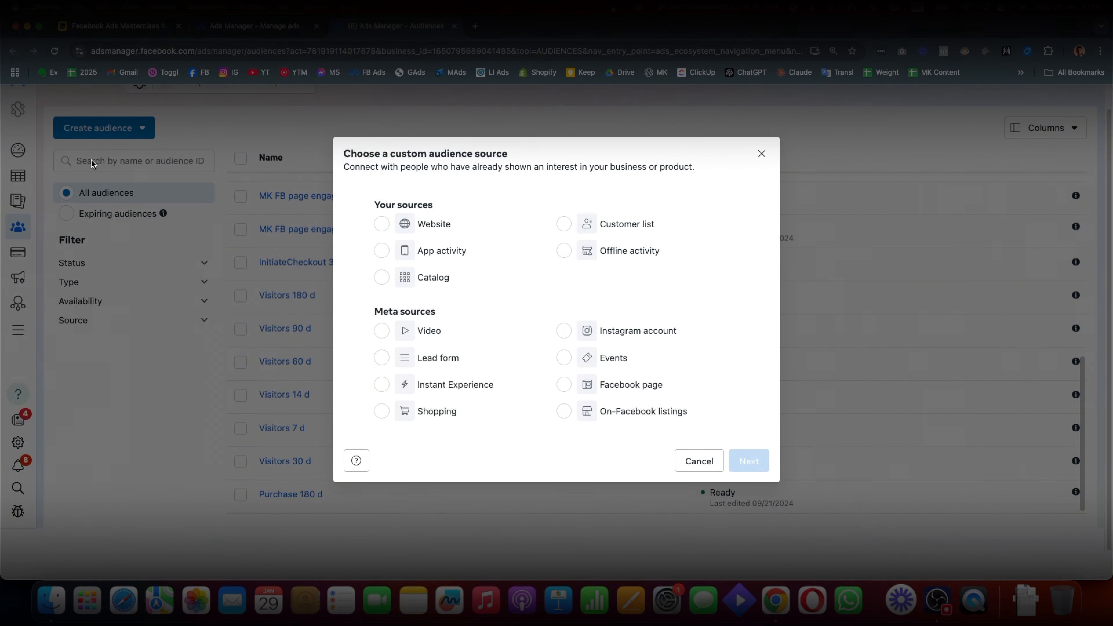
# Choose Customer list as the source of the new custom audience and continue to its setup
pyautogui.click(382, 224)
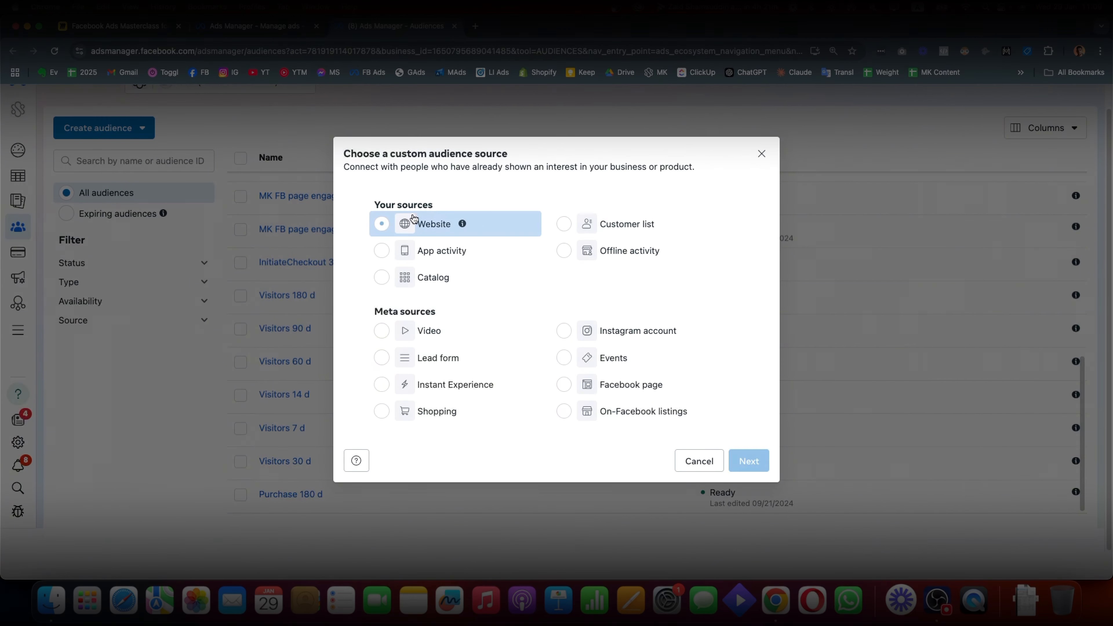
pyautogui.click(565, 224)
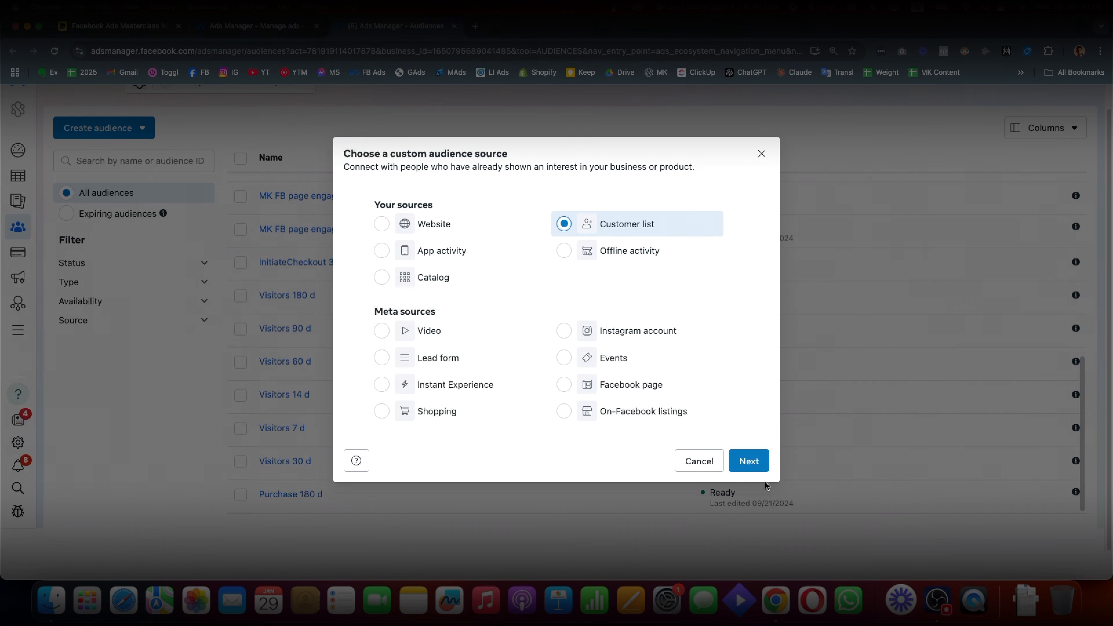
pyautogui.click(759, 465)
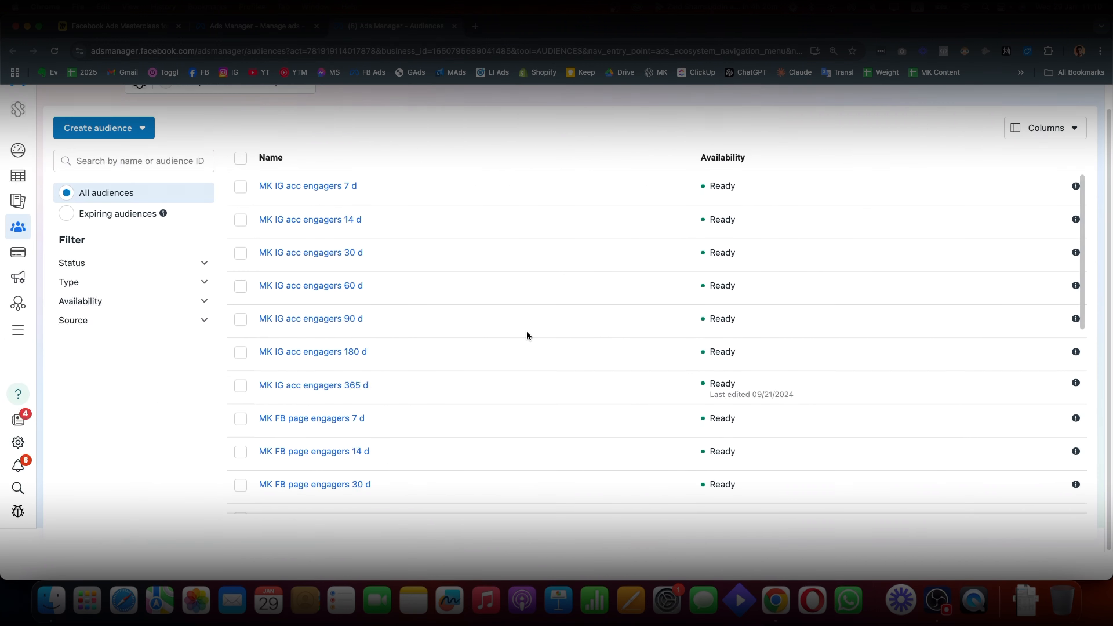
# Start a new custom audience that uses Website as its source
pyautogui.scroll(-10, 515, 323)
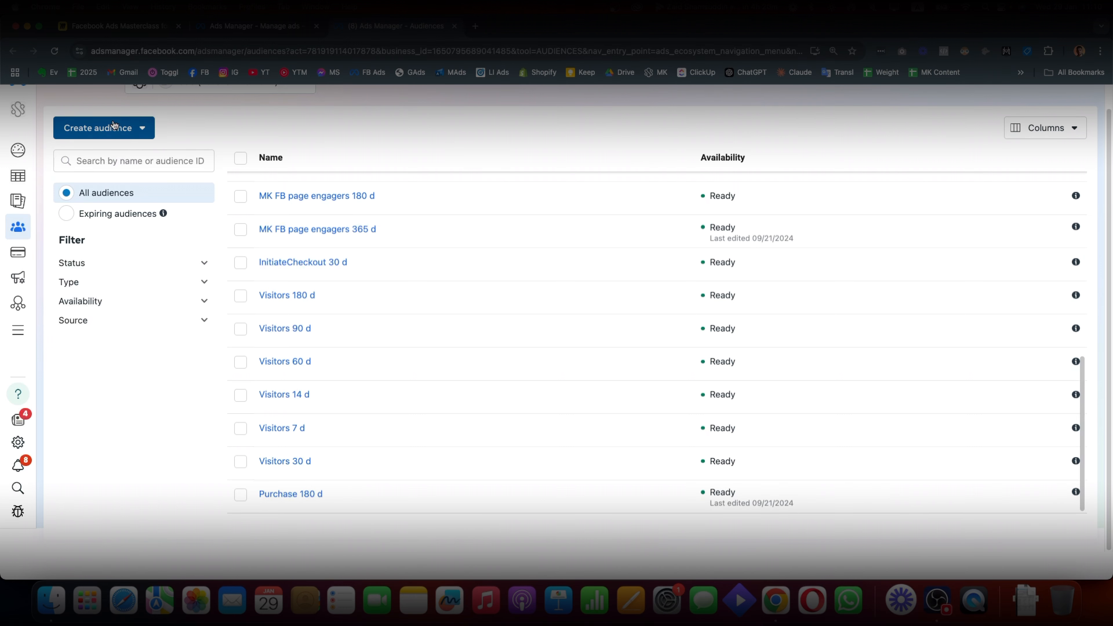
pyautogui.click(131, 127)
pyautogui.click(115, 163)
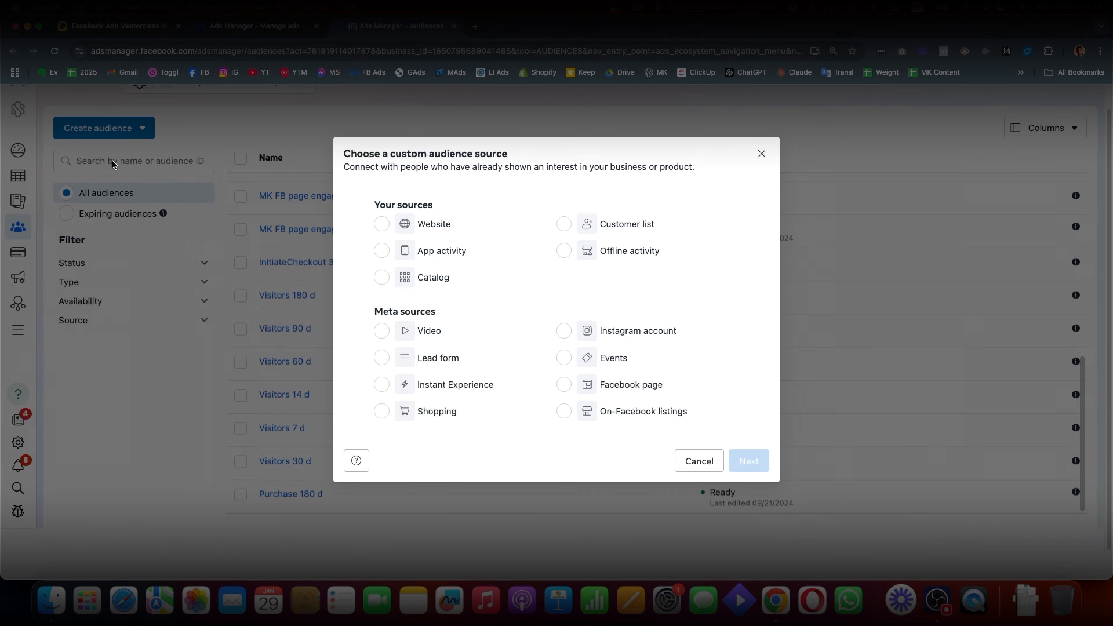
pyautogui.click(414, 224)
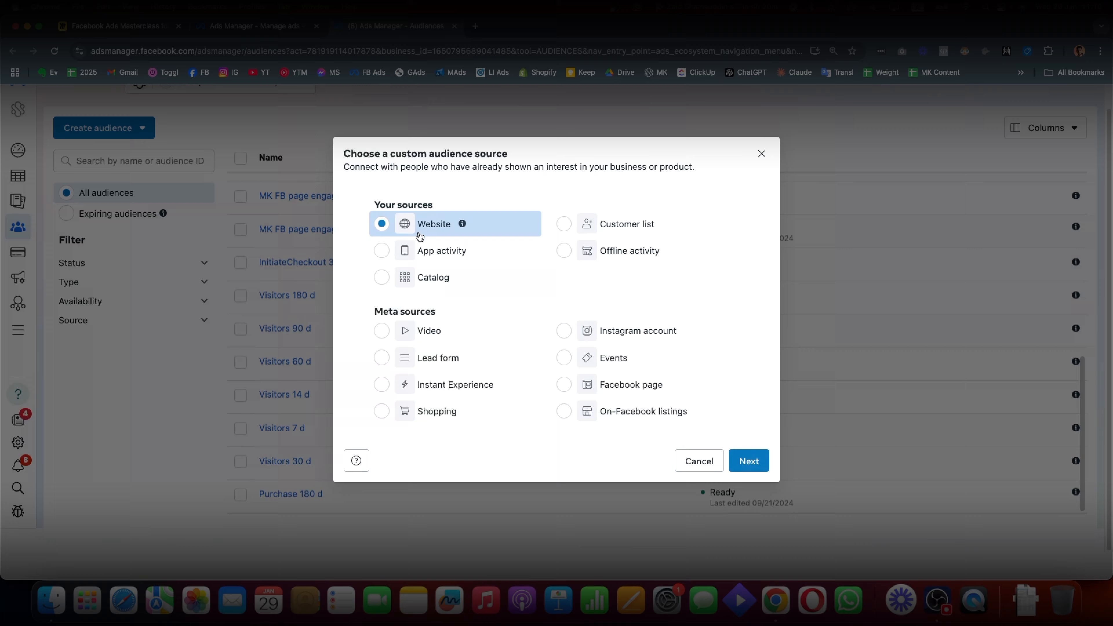
pyautogui.click(749, 461)
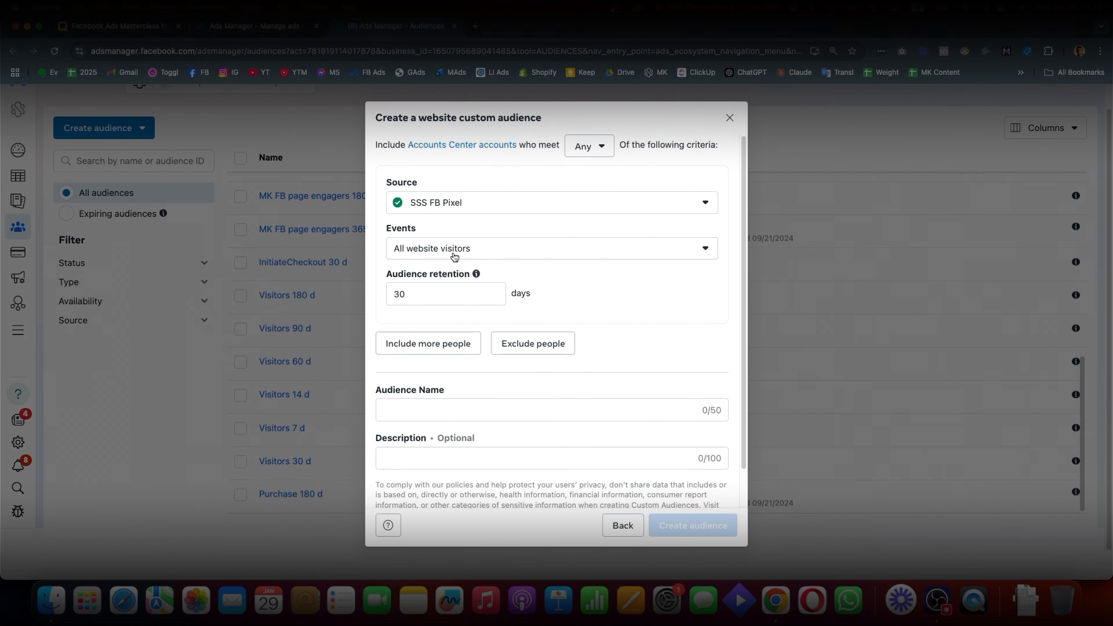
# Set the website audience's event to Purchase, open its retention days for editing, and discard the audience
pyautogui.click(454, 255)
pyautogui.scroll(-4, 469, 403)
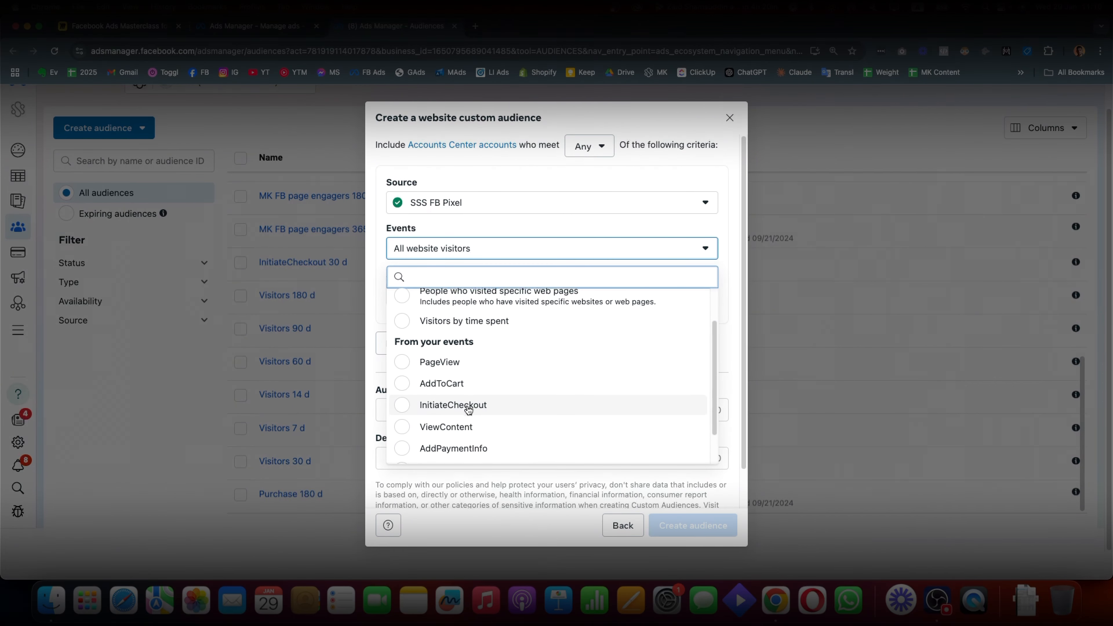
pyautogui.click(440, 451)
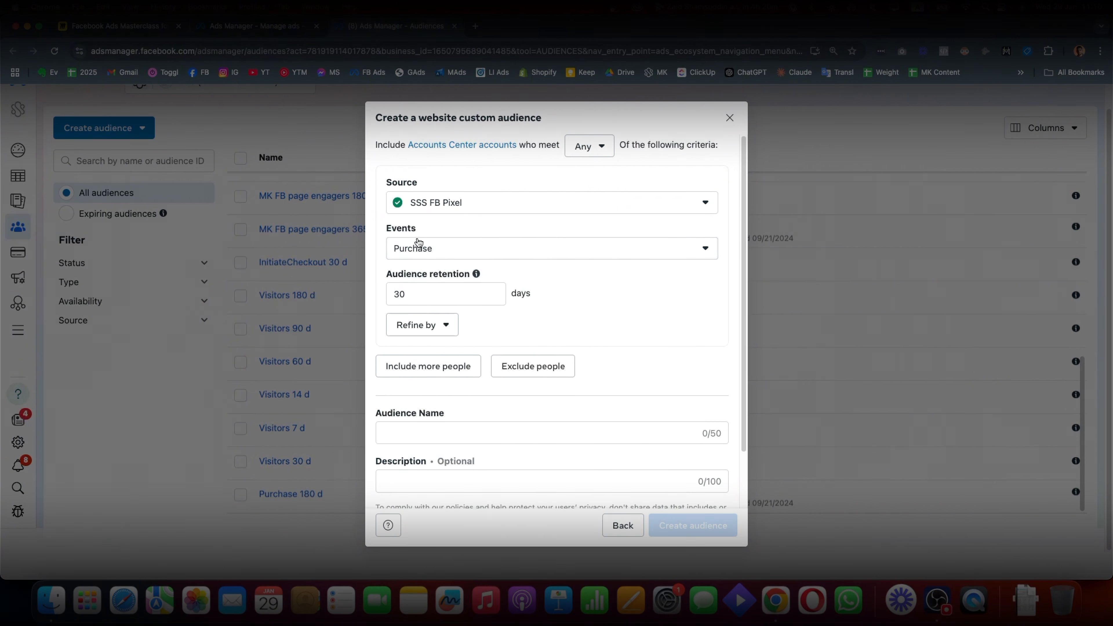
pyautogui.click(442, 297)
pyautogui.press('super+a')
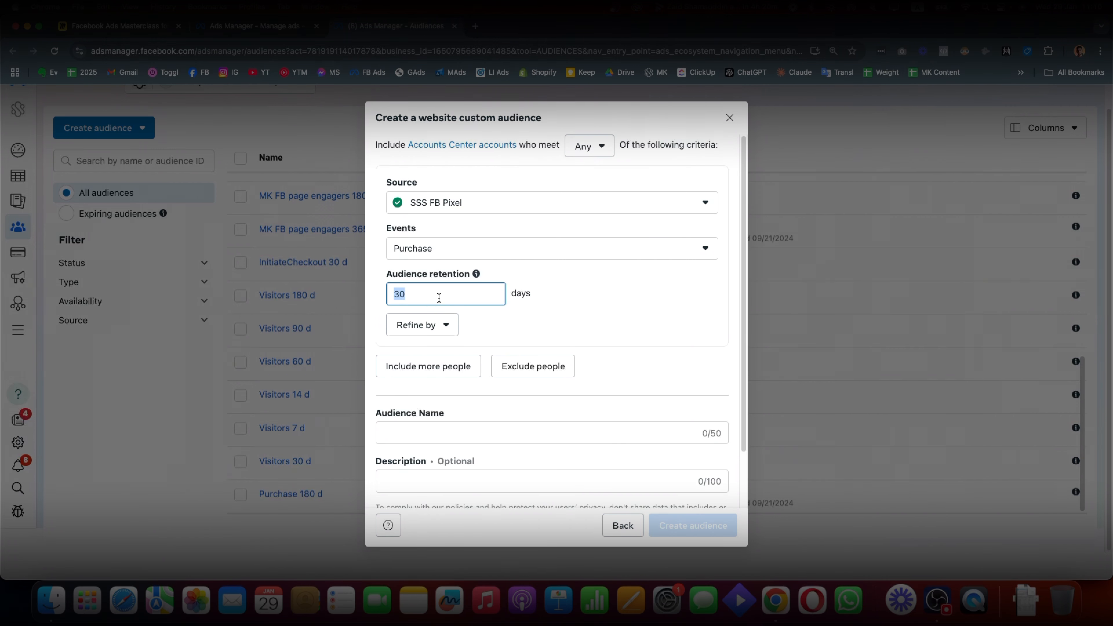
pyautogui.press('Escape')
# Open another website custom audience setup, examine the event options available for the pixel, and close it without creating anything
pyautogui.click(144, 128)
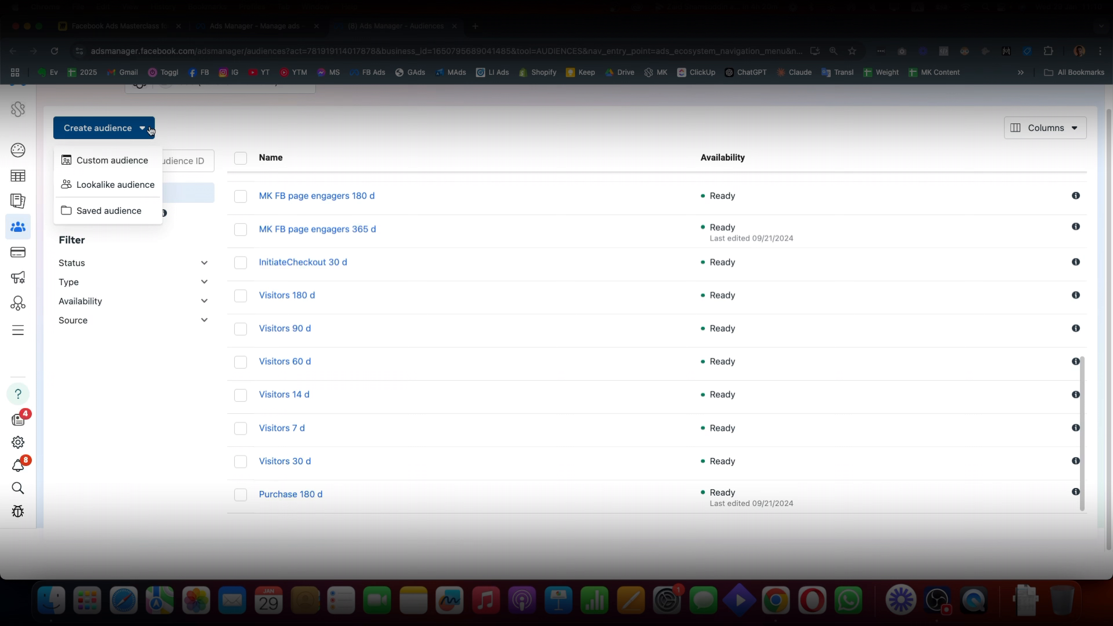
pyautogui.click(99, 163)
pyautogui.click(410, 222)
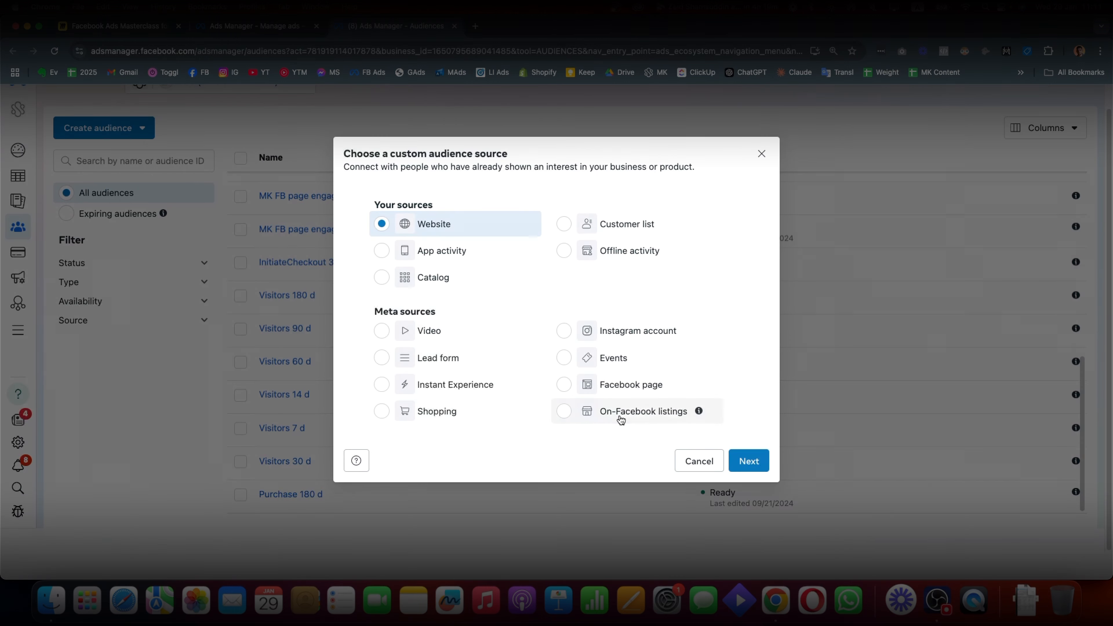
pyautogui.click(750, 460)
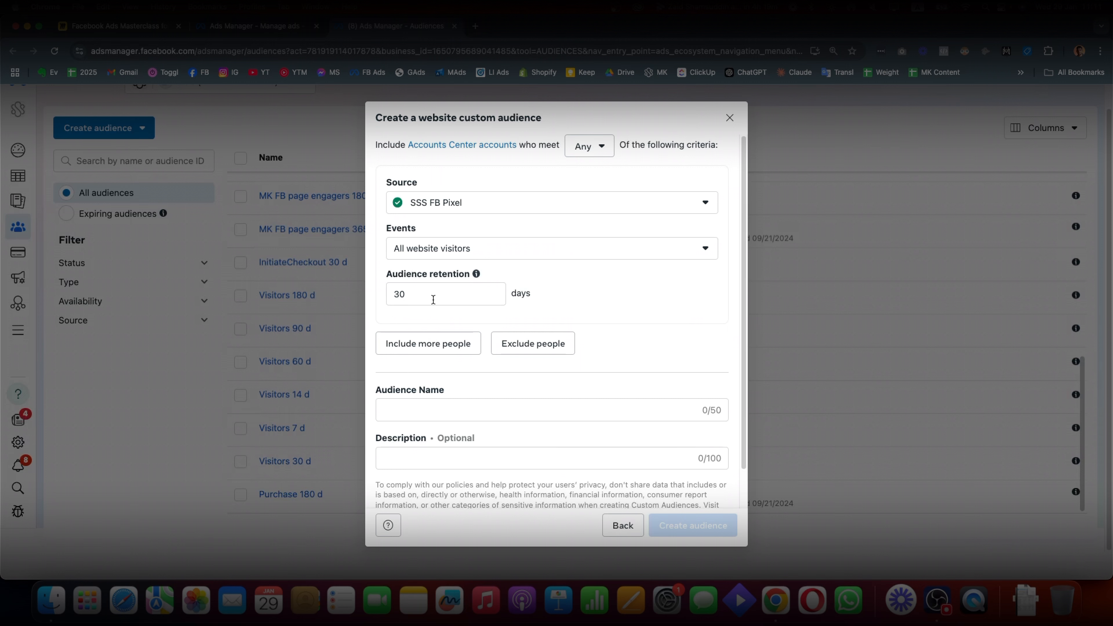
pyautogui.click(491, 260)
pyautogui.scroll(-3, 515, 423)
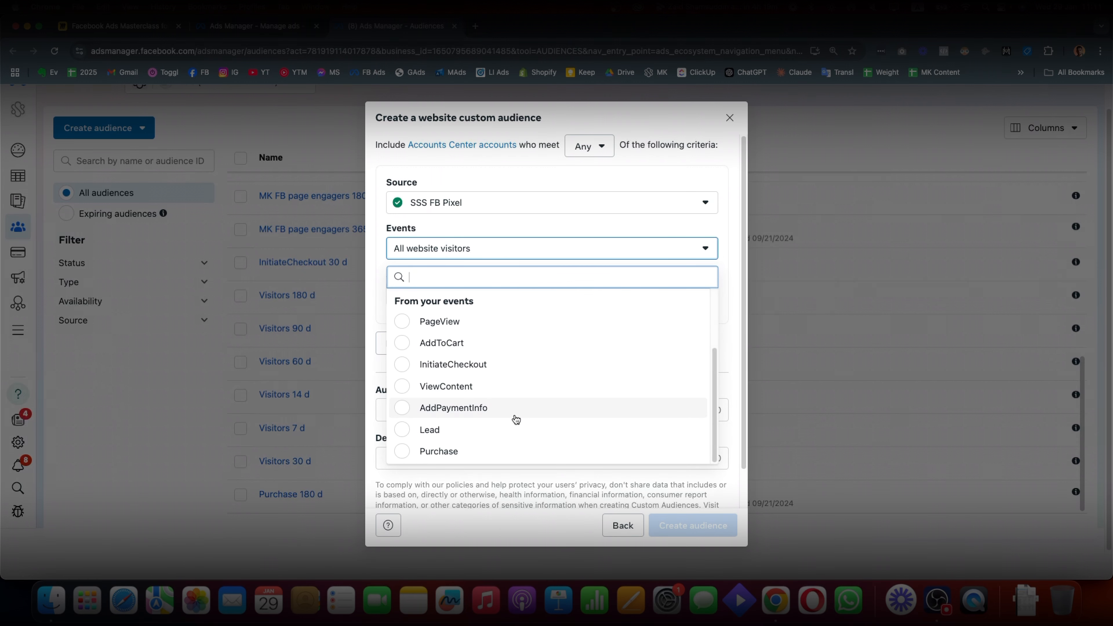
pyautogui.scroll(3, 510, 401)
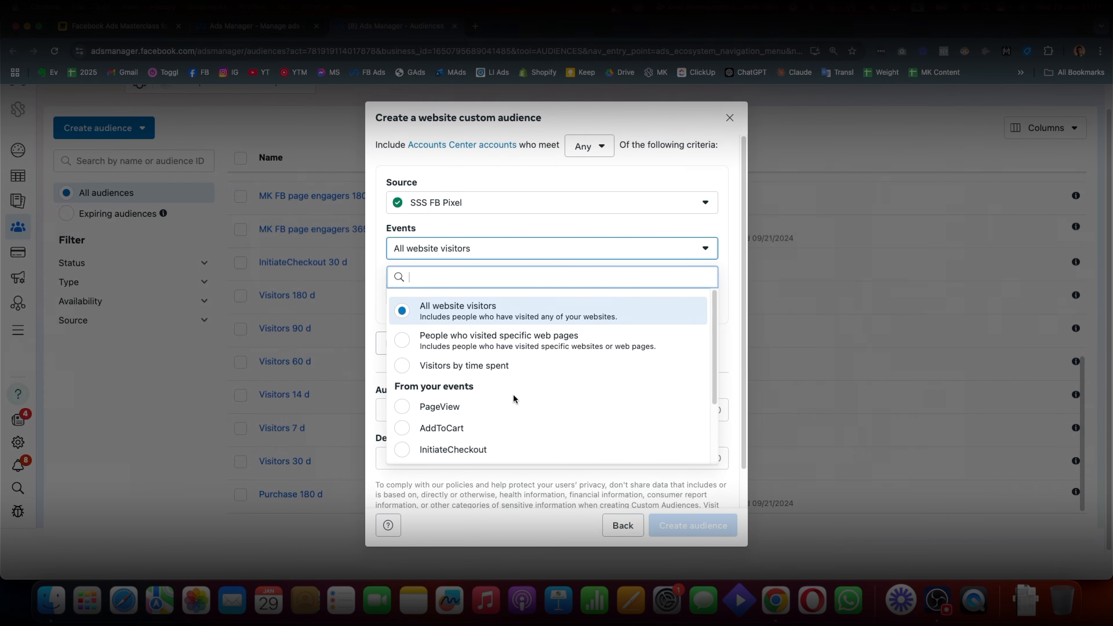
pyautogui.scroll(-3, 509, 403)
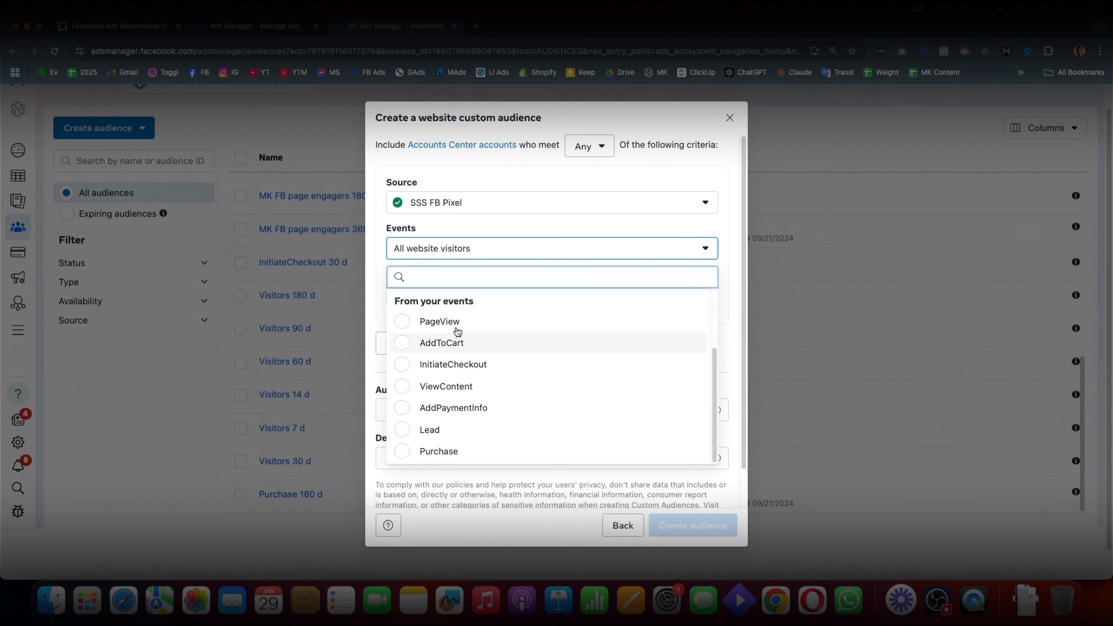
pyautogui.scroll(3, 465, 364)
pyautogui.press('Escape')
pyautogui.press('Escape')
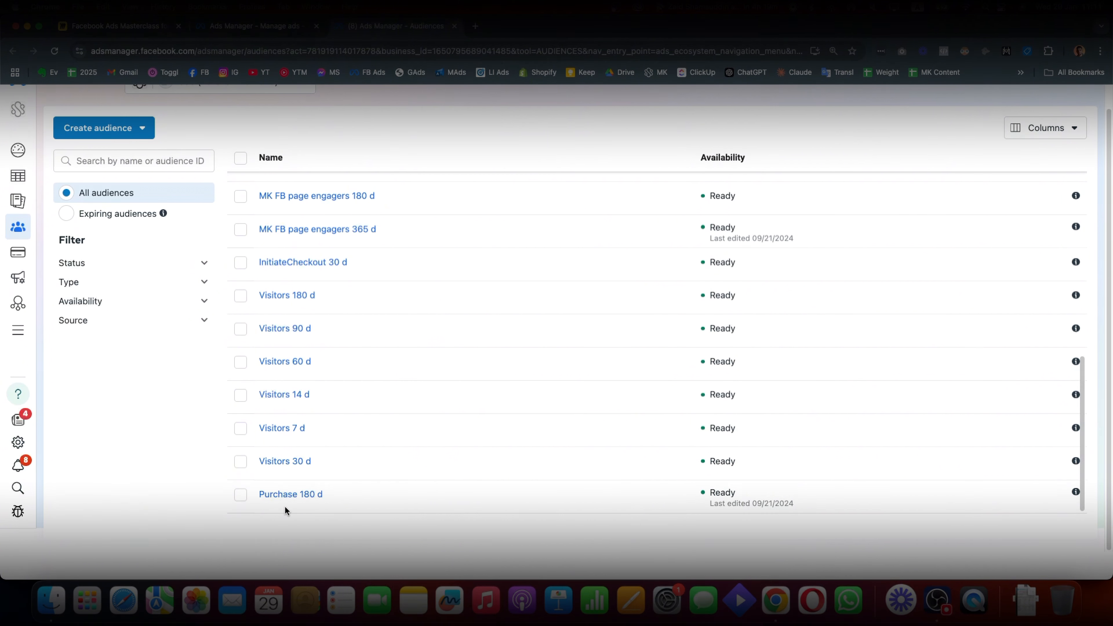
# Look over the existing audience list and start creating a lookalike audience
pyautogui.moveTo(283, 499)
pyautogui.scroll(5, 375, 336)
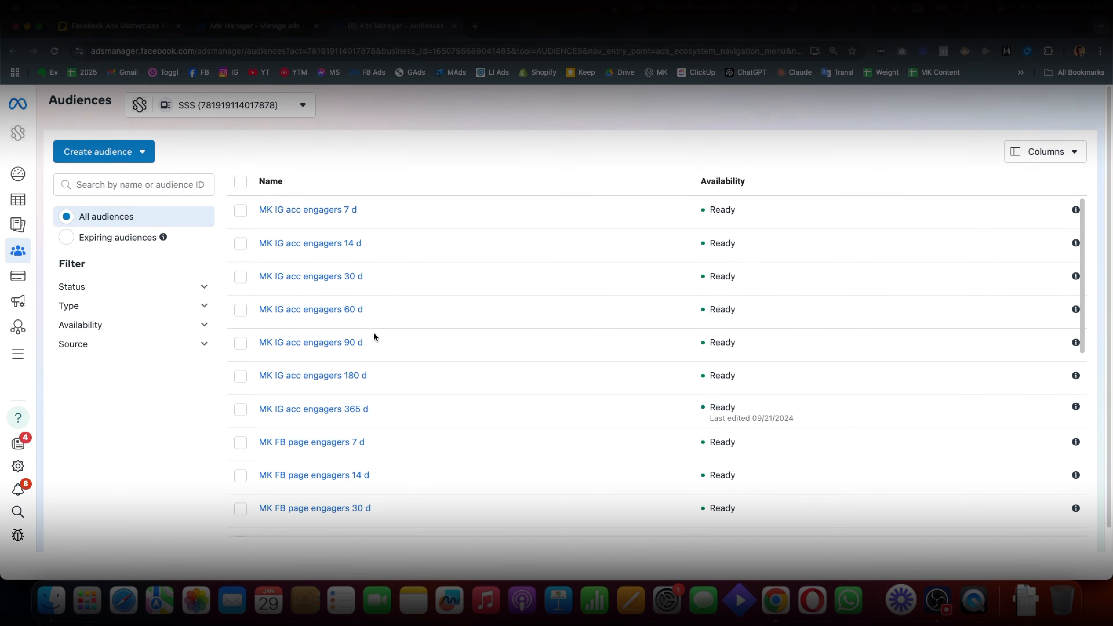
pyautogui.scroll(-5, 395, 346)
pyautogui.click(114, 131)
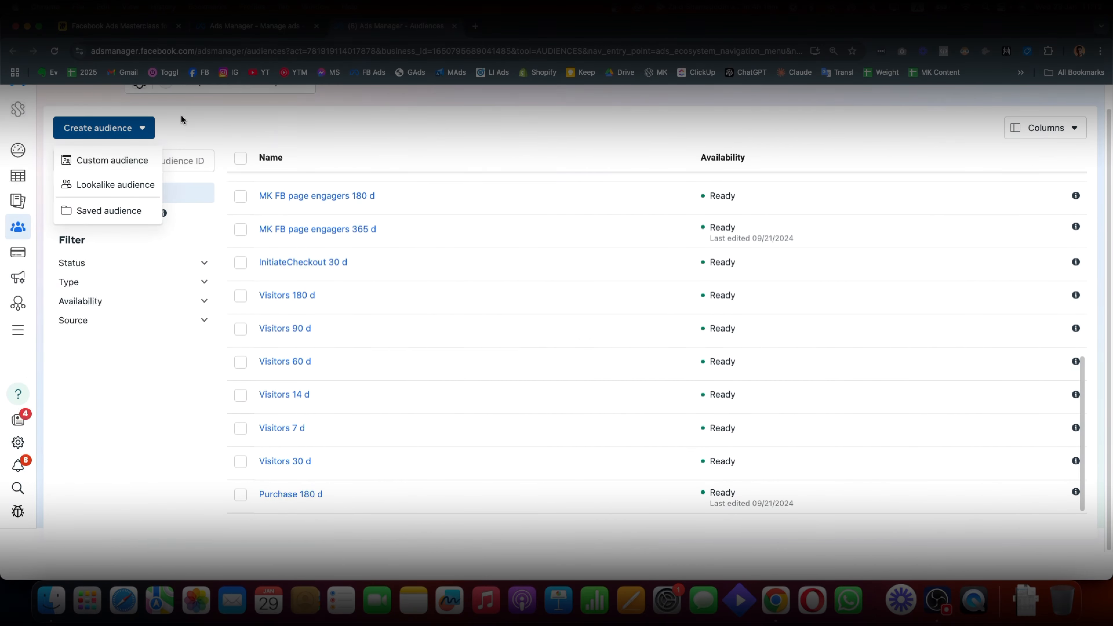
pyautogui.moveTo(123, 188)
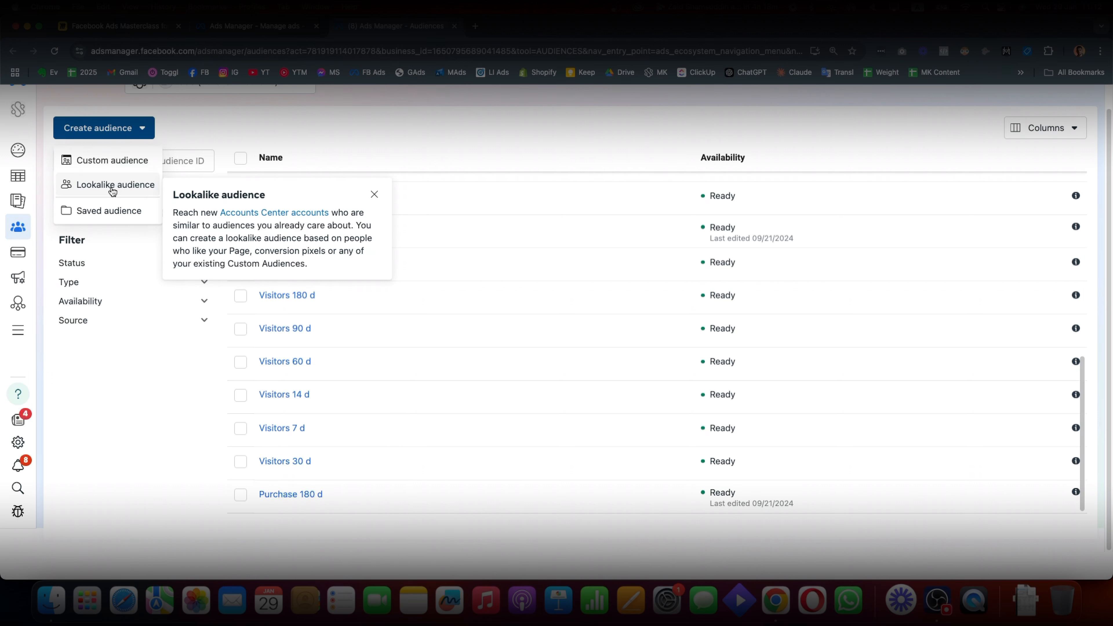
pyautogui.click(110, 191)
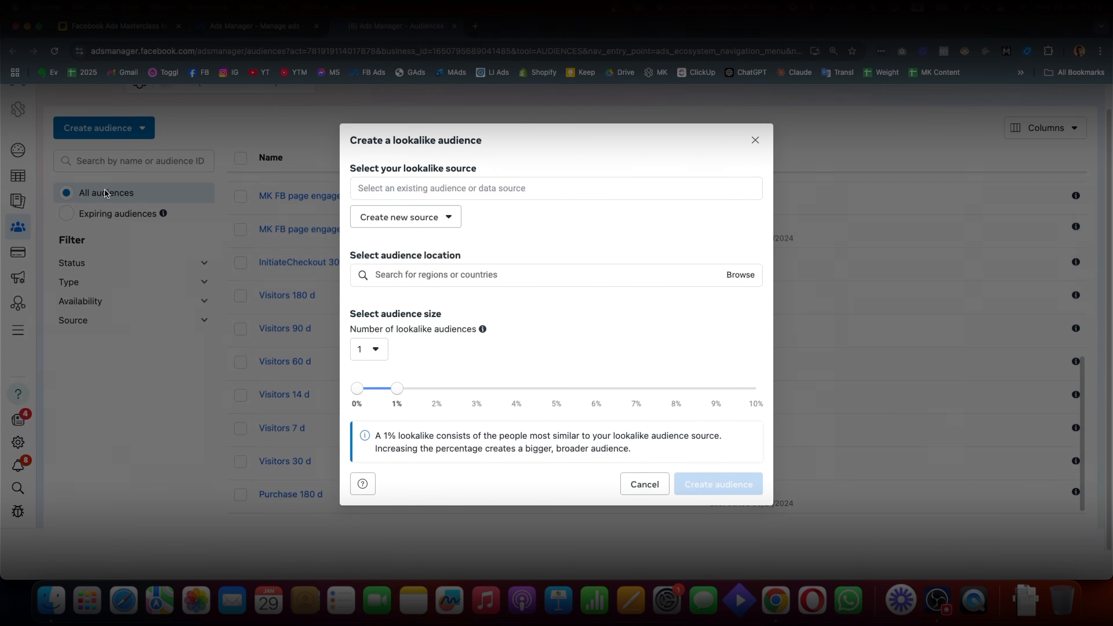
# Examine the lookalike audience's source options, location search and number-of-audiences setting without changing them
pyautogui.click(469, 183)
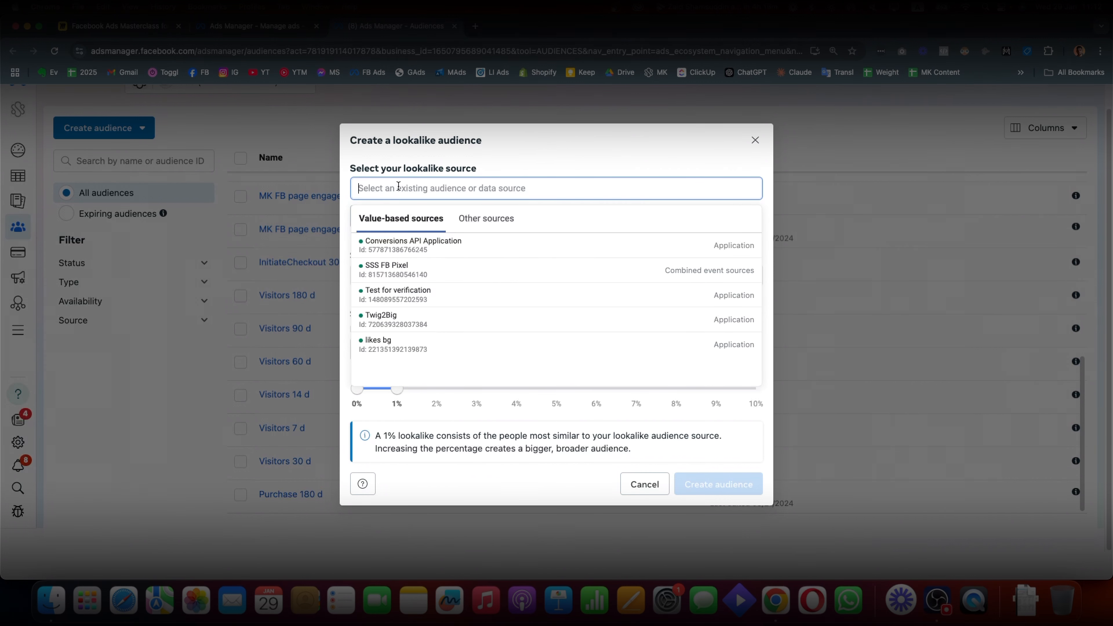
pyautogui.click(499, 154)
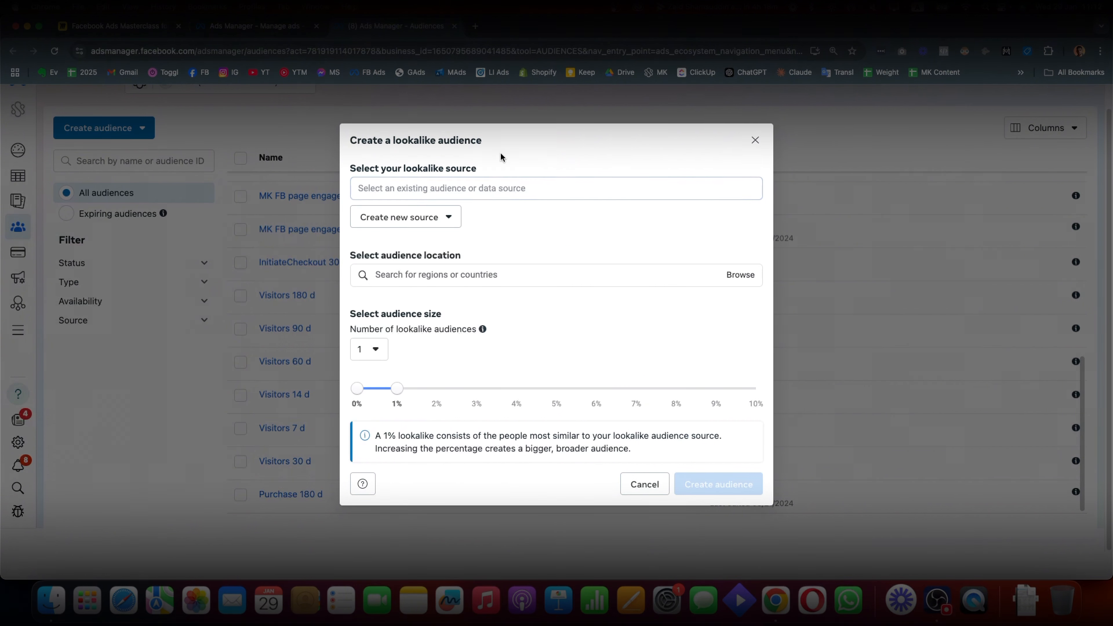
pyautogui.click(415, 277)
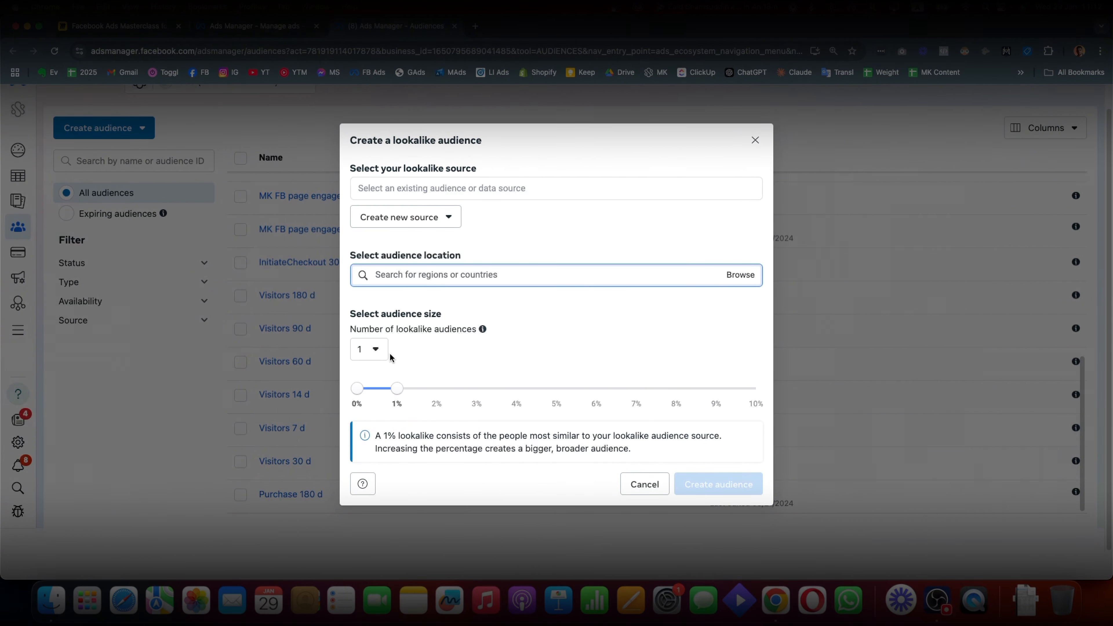
pyautogui.click(376, 351)
pyautogui.click(410, 348)
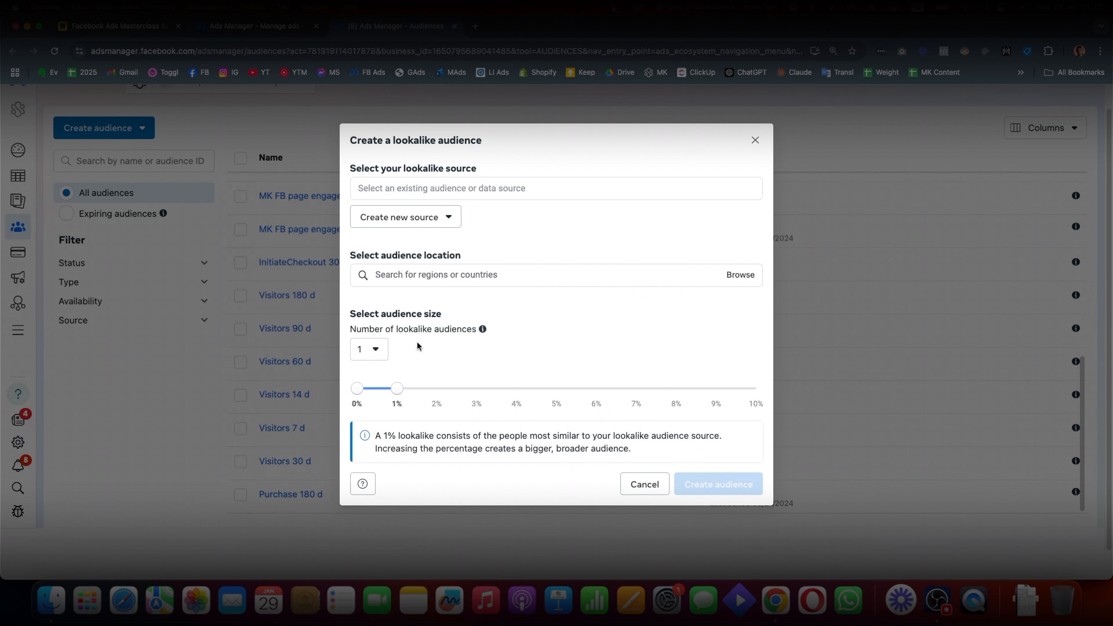
# Compare the estimated 1% lookalike audience size for the United States and for Bulgaria as the audience location
pyautogui.moveTo(397, 393)
pyautogui.mouseDown()
pyautogui.moveTo(754, 394)
pyautogui.moveTo(397, 390)
pyautogui.moveTo(447, 398)
pyautogui.moveTo(408, 391)
pyautogui.mouseUp()
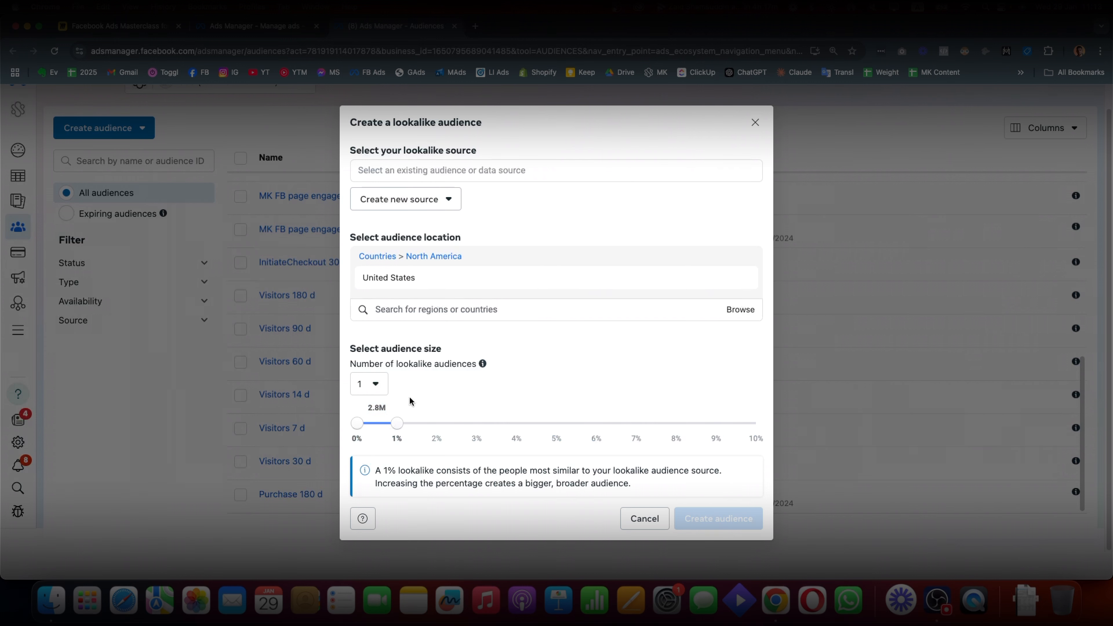
pyautogui.moveTo(369, 409); pyautogui.dragTo(378, 409)
pyautogui.click(400, 276)
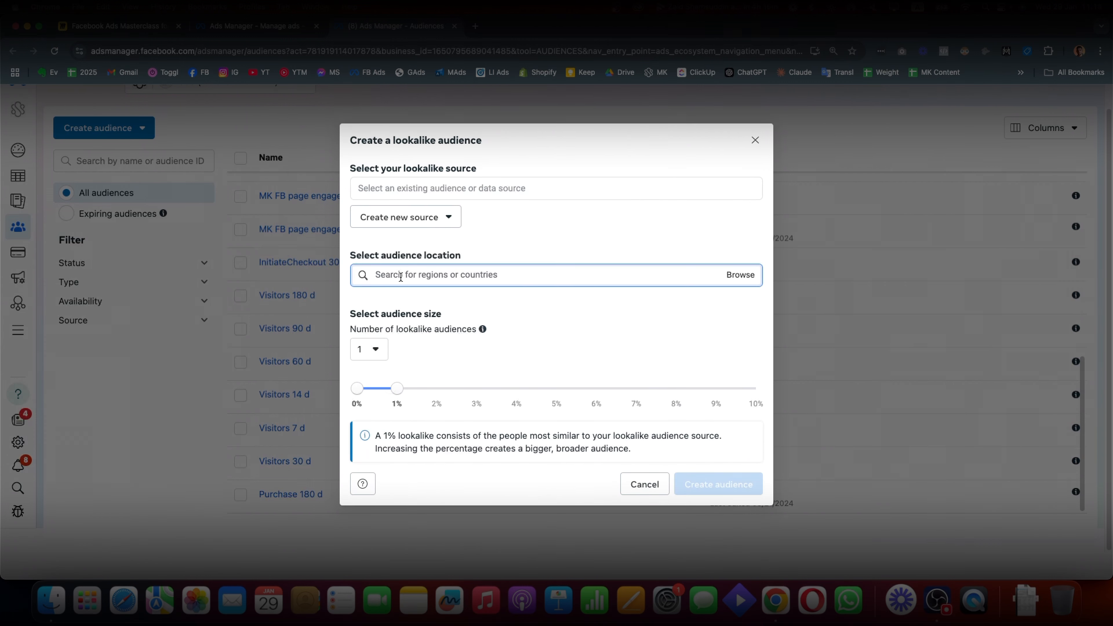
pyautogui.write('bulgr')
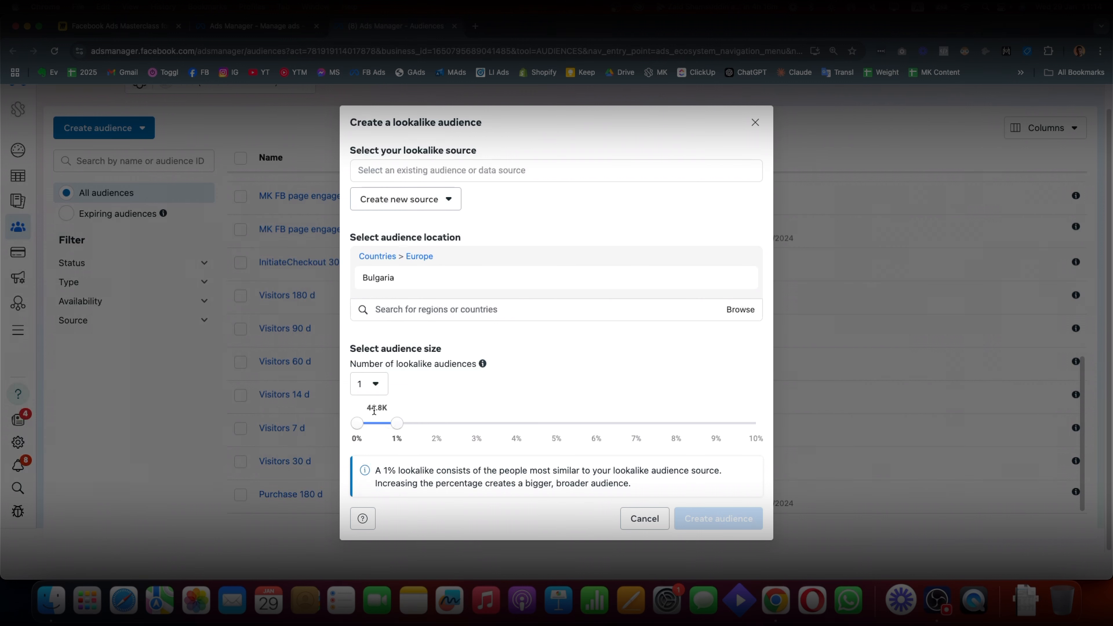
pyautogui.doubleClick(374, 410)
pyautogui.click(400, 408)
pyautogui.doubleClick(379, 406)
pyautogui.click(475, 381)
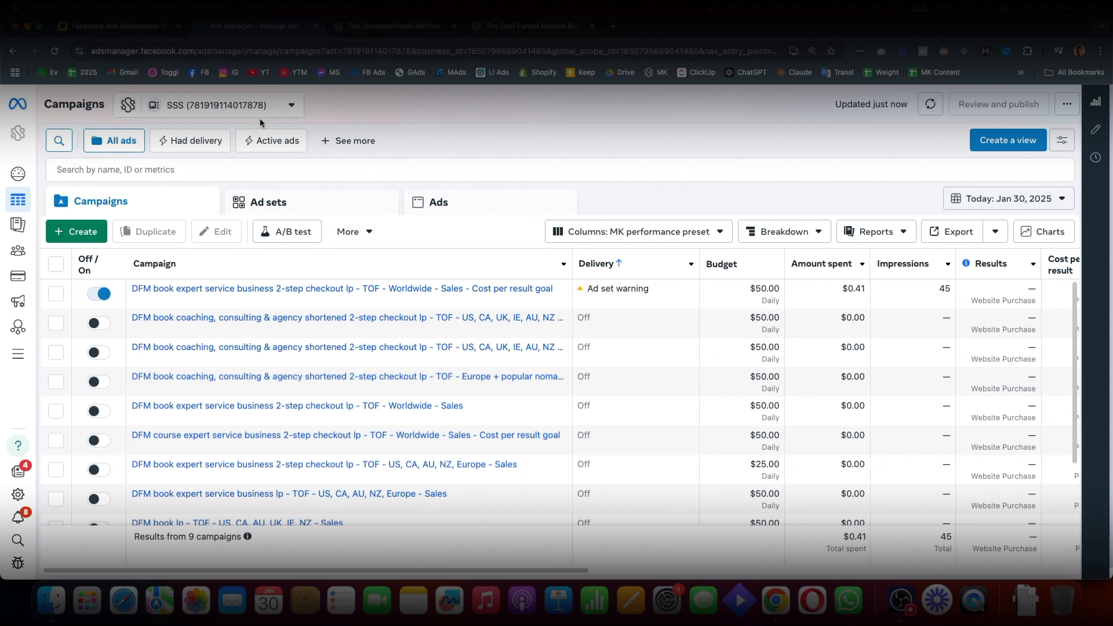
# Check the ad account selector, keep the SSS account, and start creating a new campaign
pyautogui.click(281, 109)
pyautogui.click(390, 107)
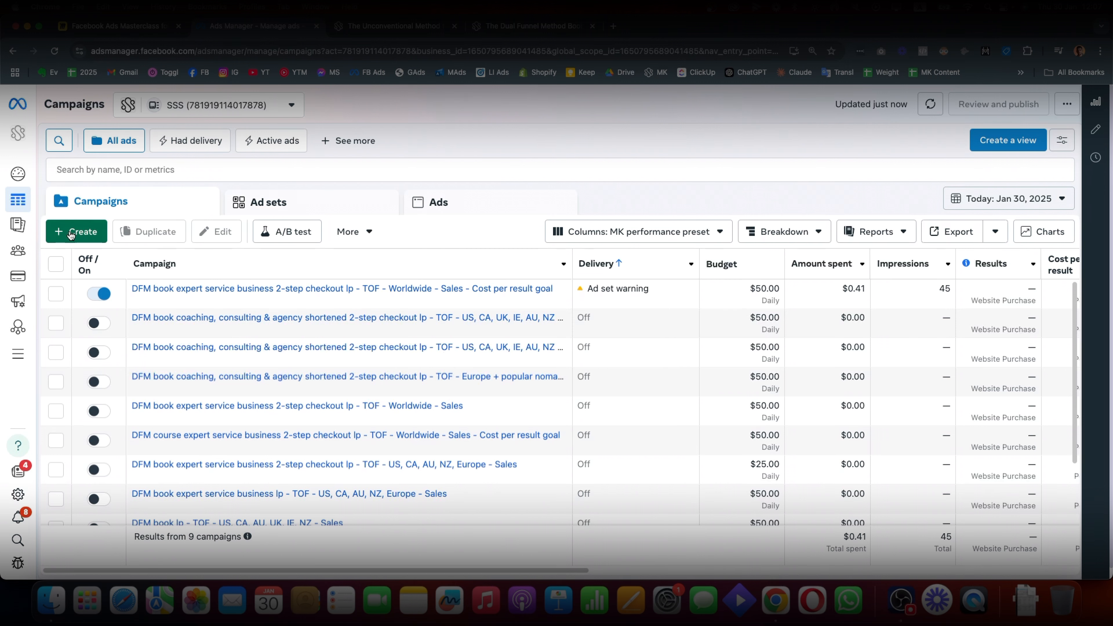
pyautogui.click(71, 233)
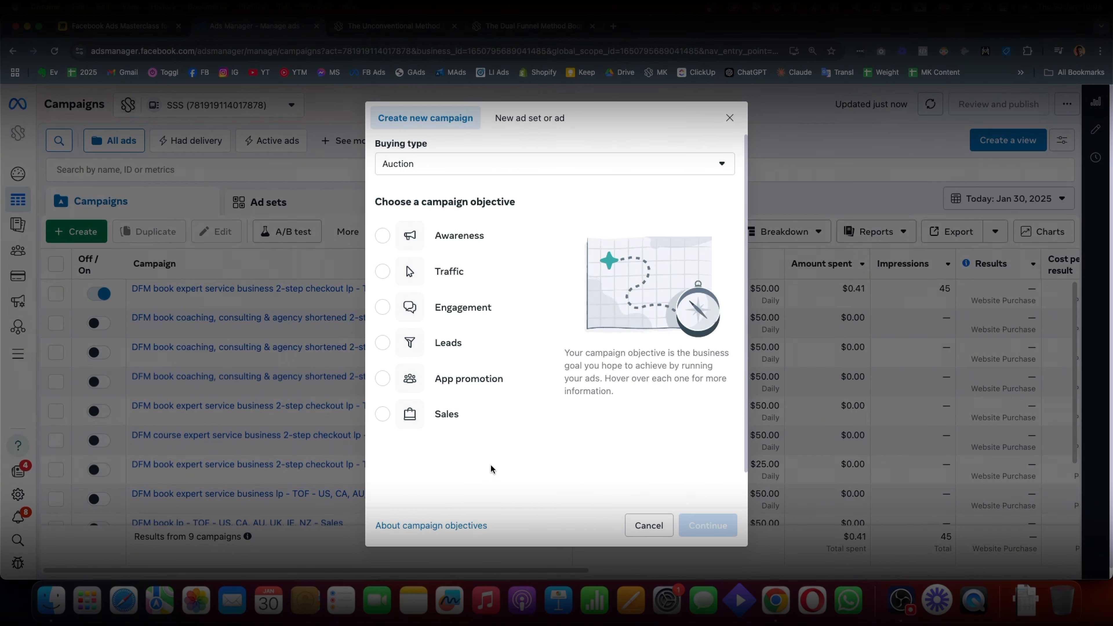
# Switch to the Dual Funnel Method book sales page and examine its headline, offer, checkout form and sales copy
pyautogui.click(506, 27)
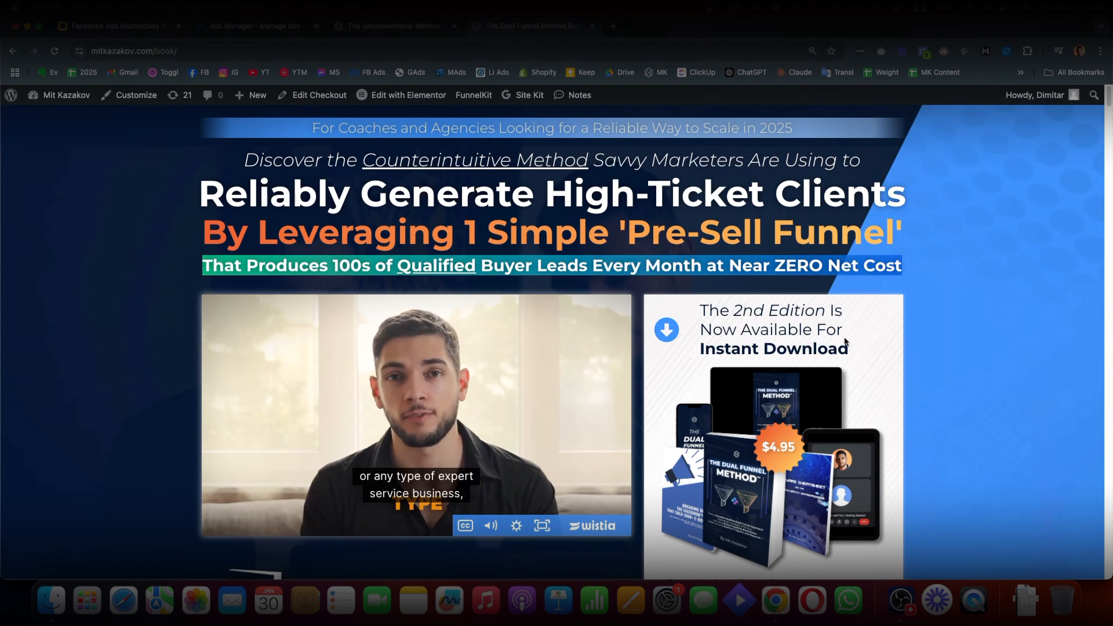
pyautogui.scroll(-5, 845, 342)
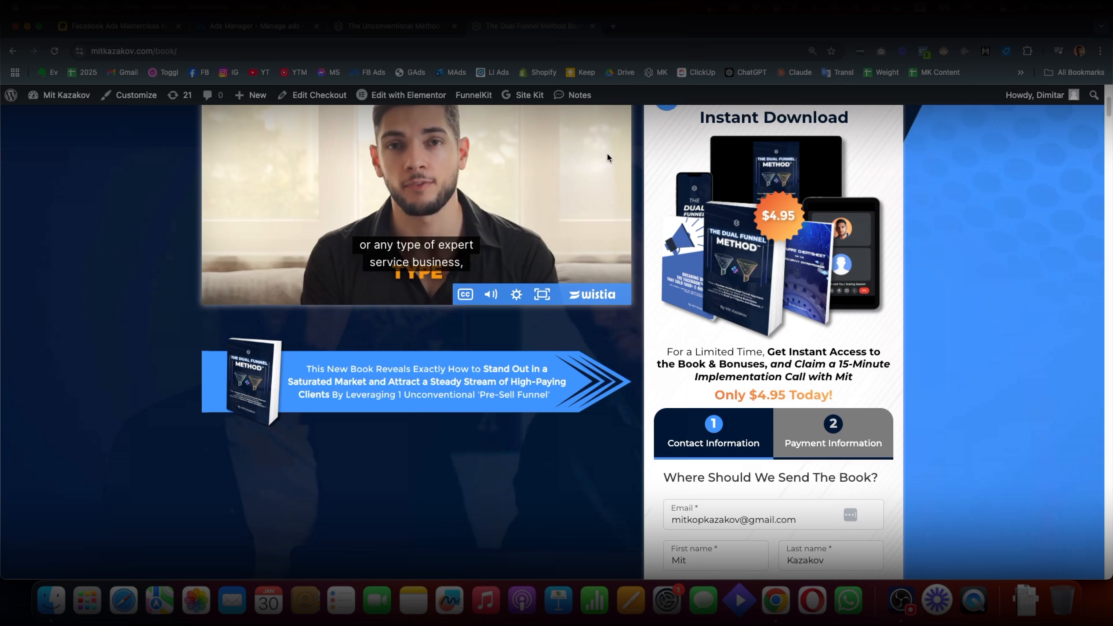
pyautogui.scroll(-15, 510, 373)
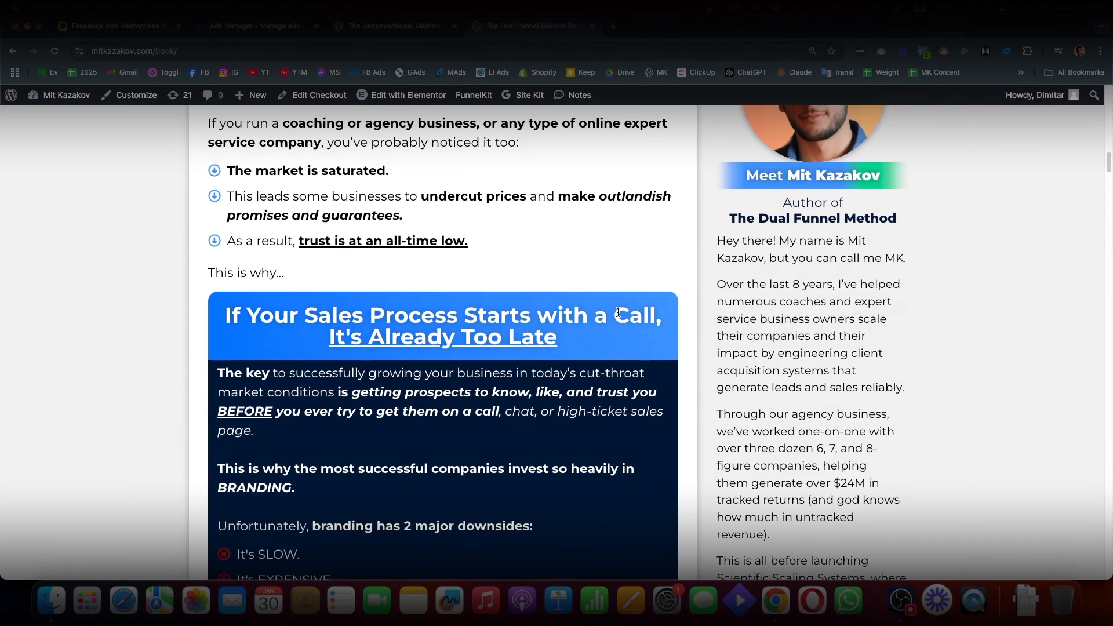
pyautogui.scroll(20, 618, 312)
pyautogui.scroll(-3, 739, 193)
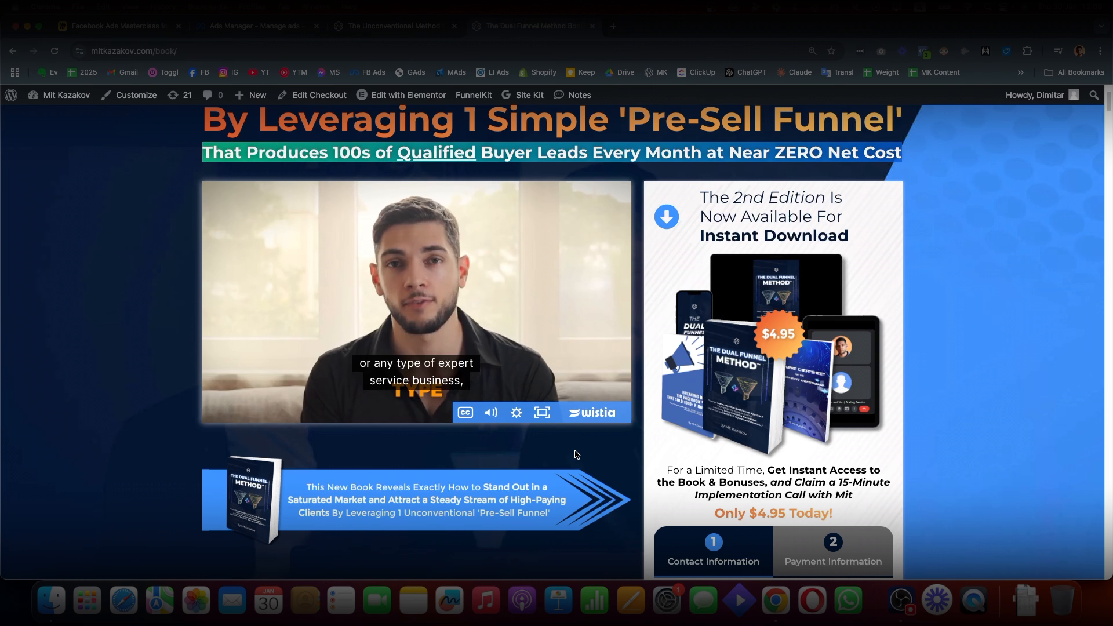
# Switch to the Dual Funnel Method free training page, follow its scaling session link and view the booking calendar
pyautogui.scroll(1, 745, 366)
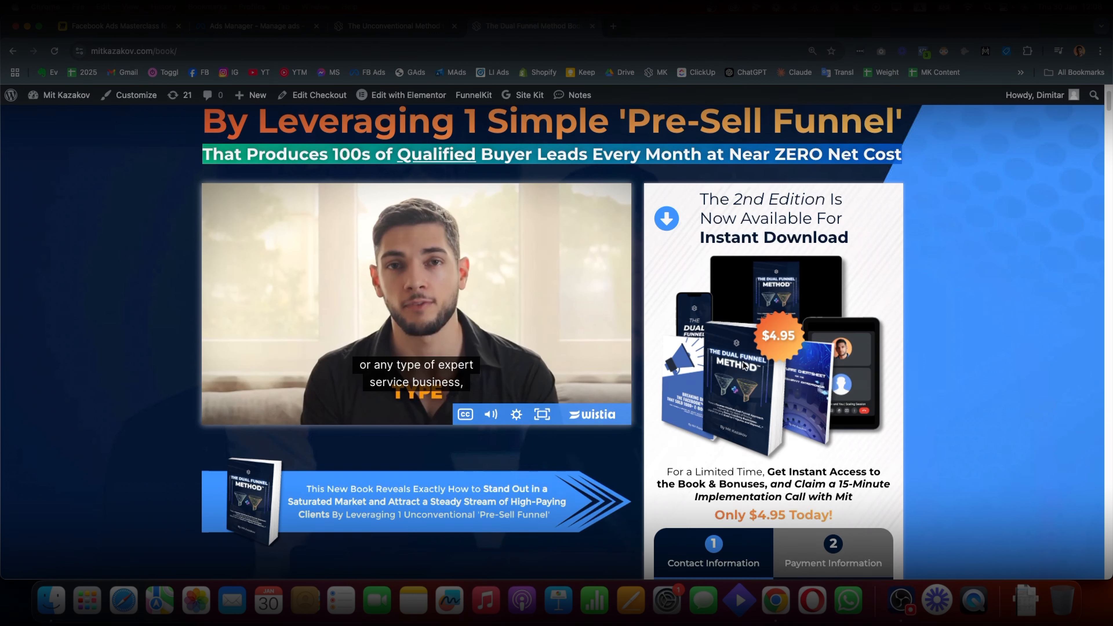
pyautogui.scroll(3, 744, 366)
pyautogui.click(381, 27)
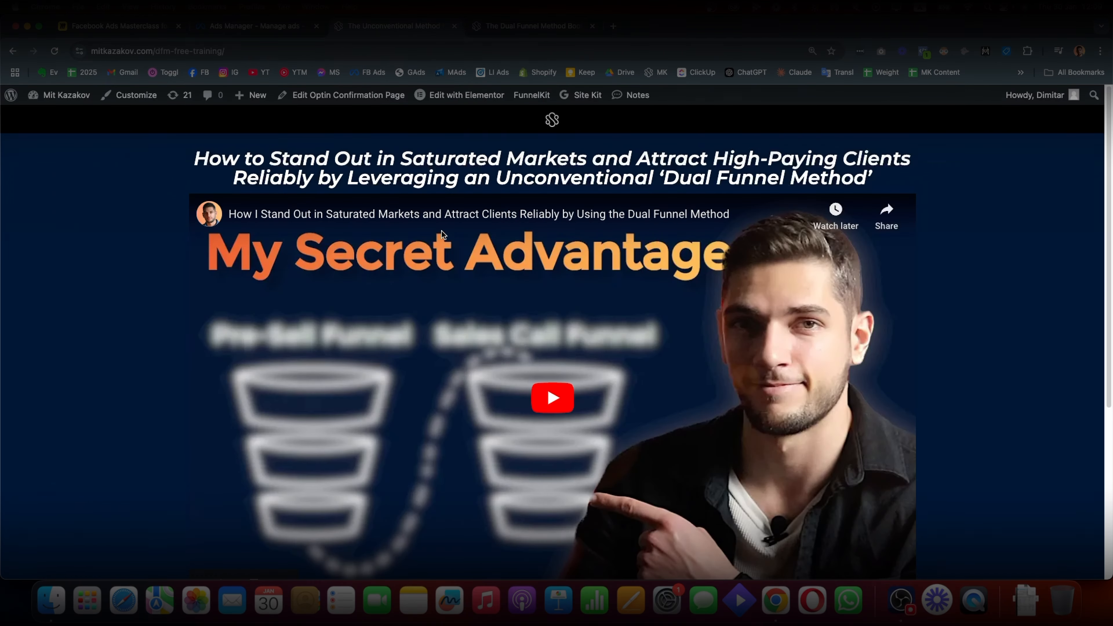
pyautogui.scroll(-5, 587, 311)
pyautogui.click(549, 431)
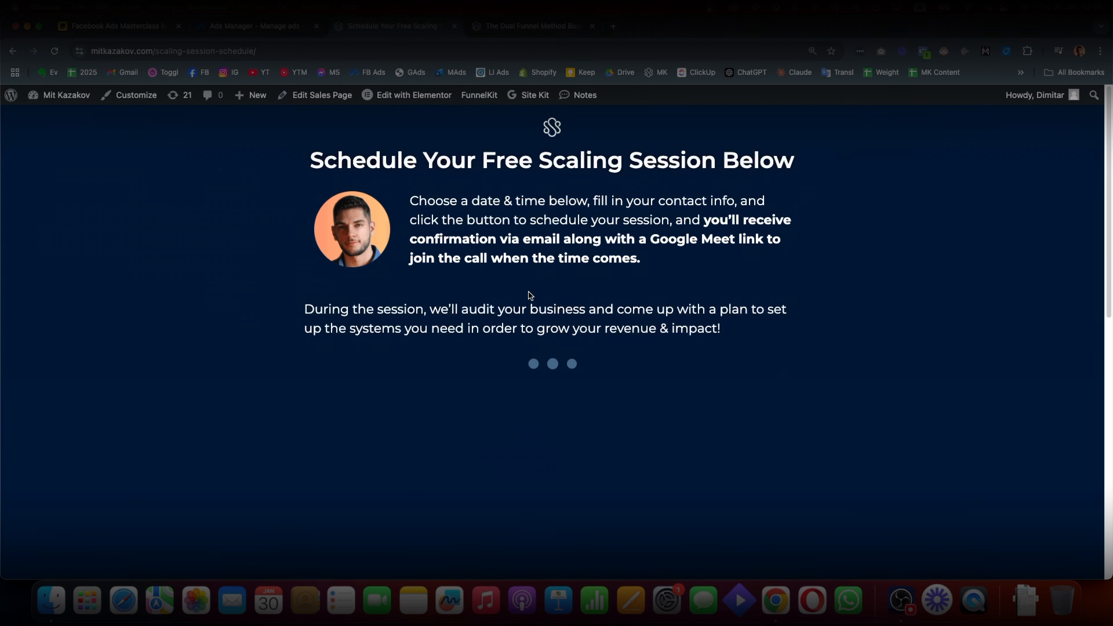
pyautogui.scroll(-5, 592, 274)
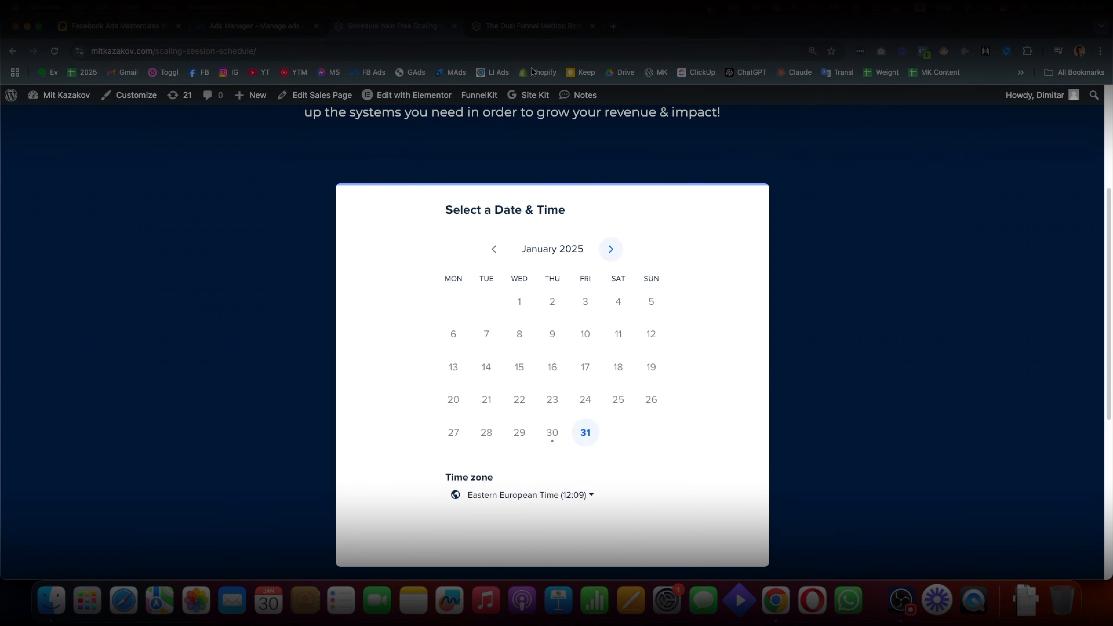
# Compare the book sales page's headline and offer with the scaling session scheduling page
pyautogui.click(508, 28)
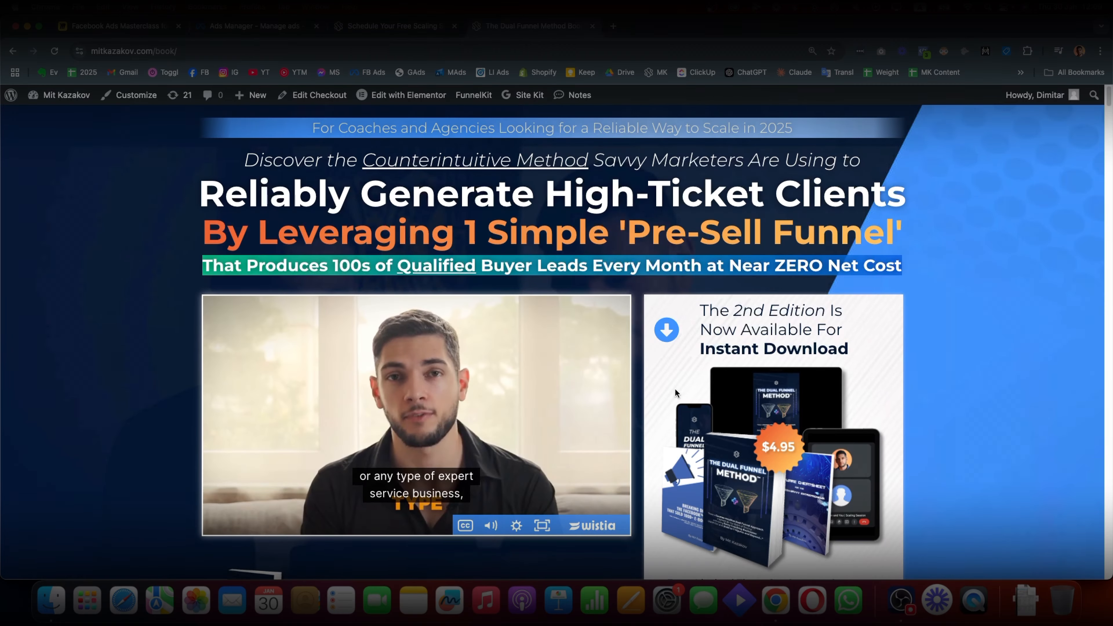
pyautogui.scroll(-10, 531, 194)
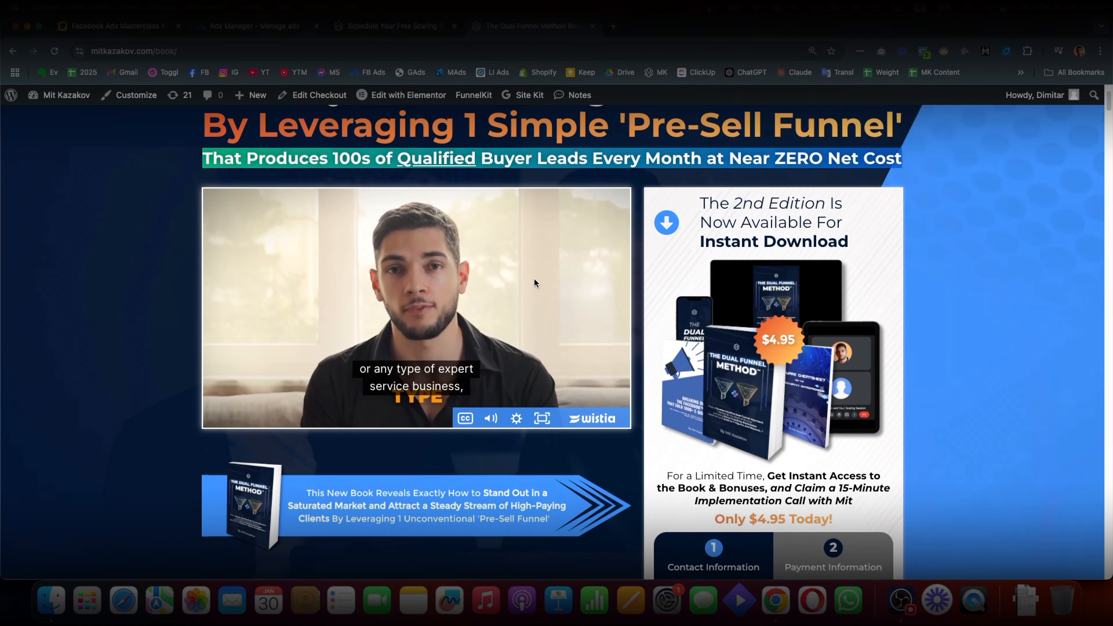
pyautogui.scroll(10, 548, 215)
pyautogui.hotkey('ctrl', 'shift', 'Tab')
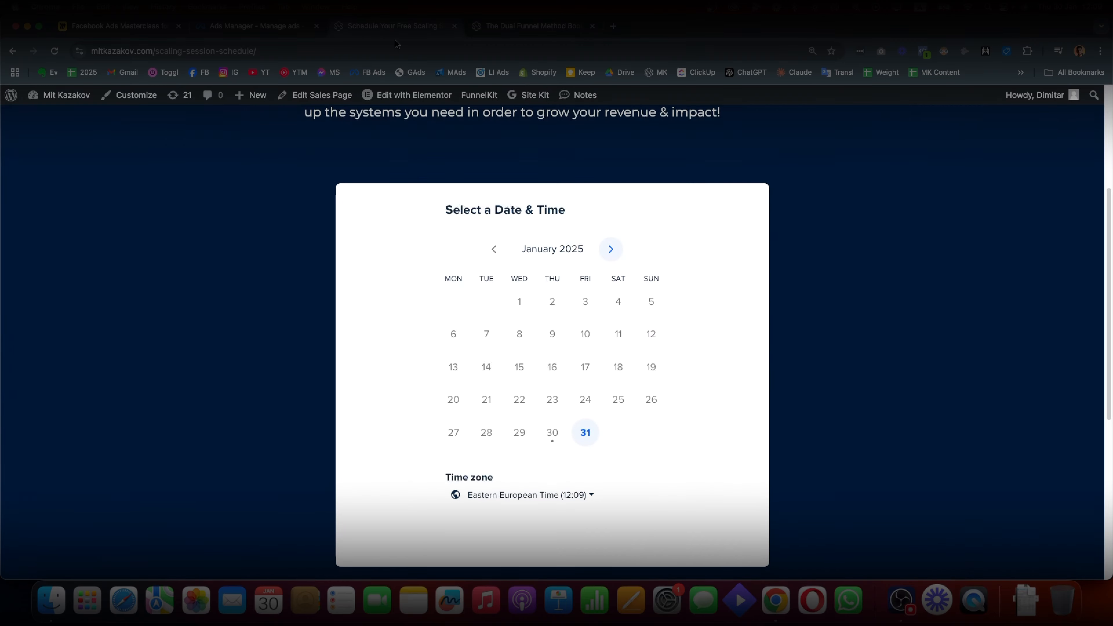
pyautogui.scroll(-5, 545, 369)
pyautogui.scroll(5, 507, 351)
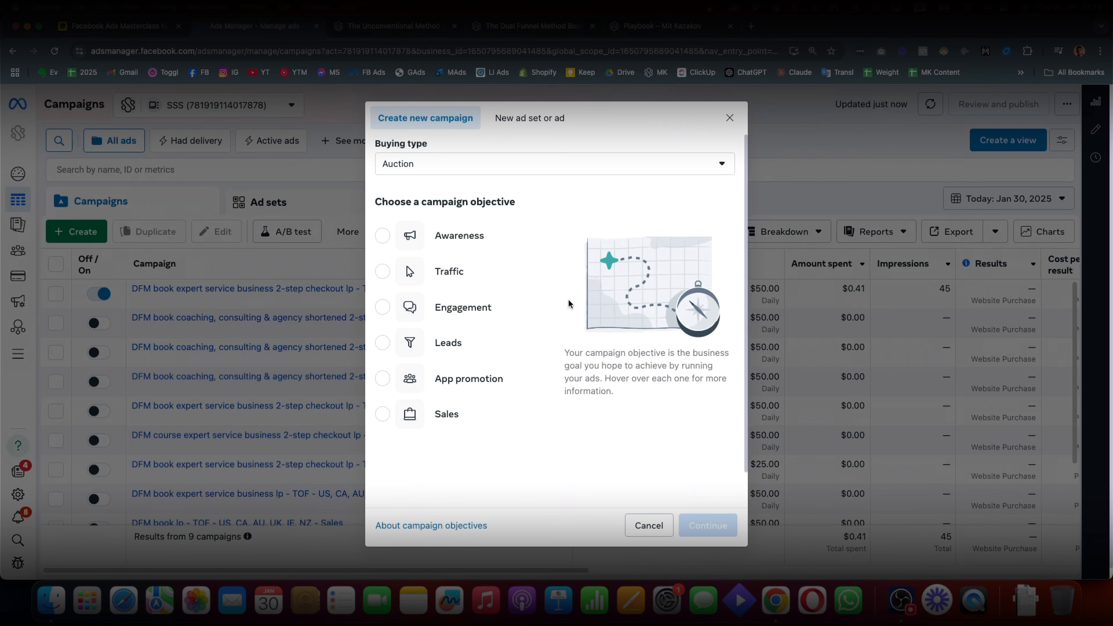
# Select Leads as the objective of the new campaign in Ads Manager
pyautogui.moveTo(447, 354)
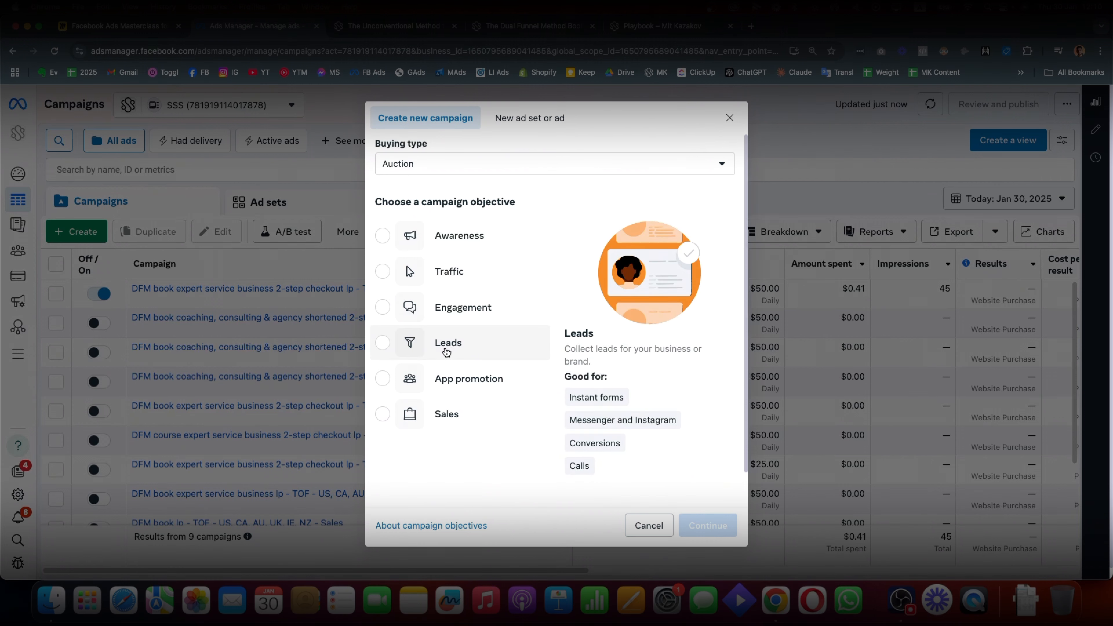
pyautogui.click(442, 349)
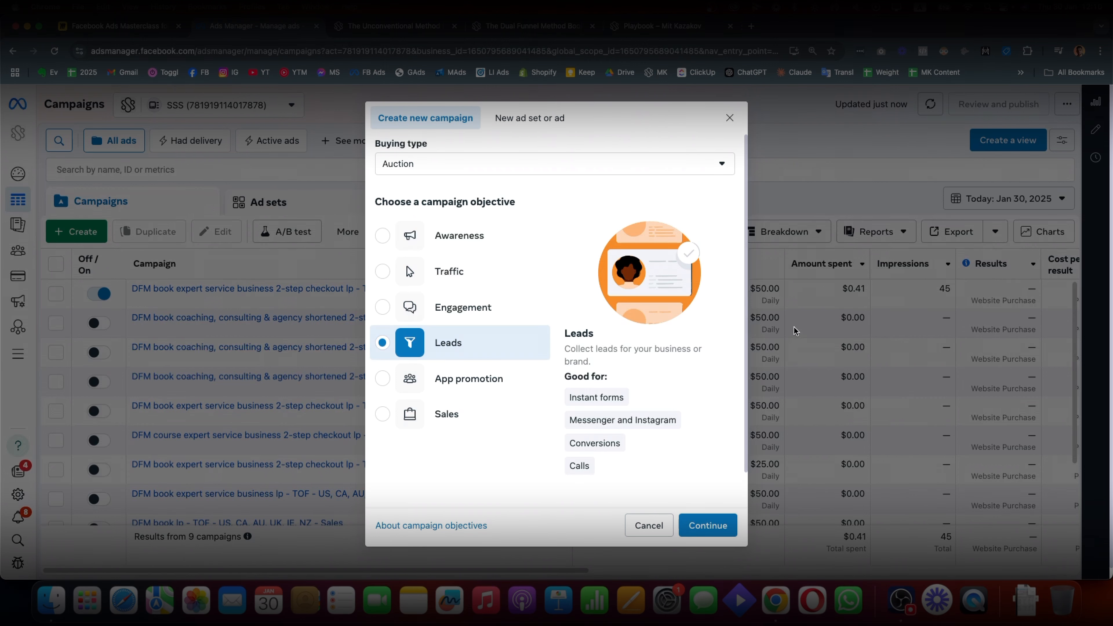
# Switch to the Scaling Playbook opt-in page and open its form for requesting the playbook and masterclass
pyautogui.click(684, 28)
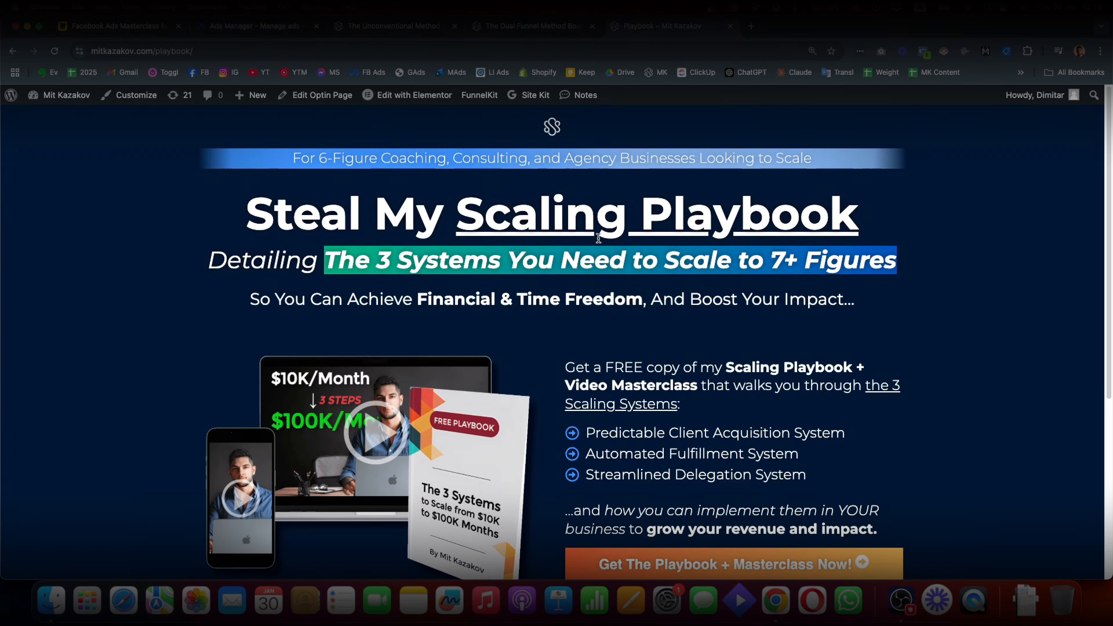
pyautogui.scroll(-3, 650, 270)
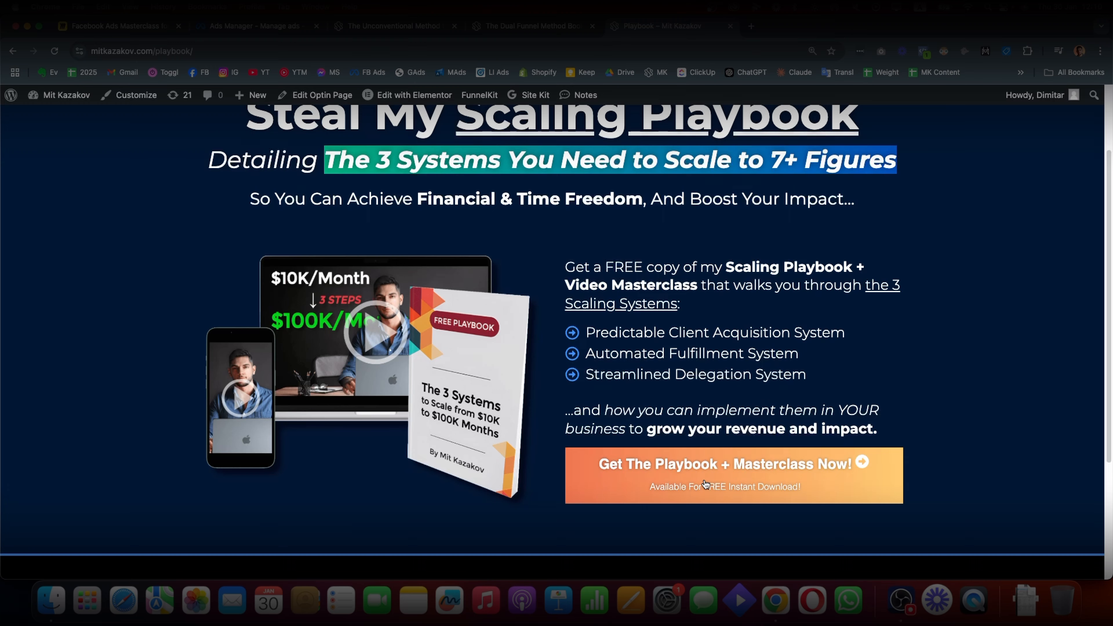
pyautogui.click(692, 480)
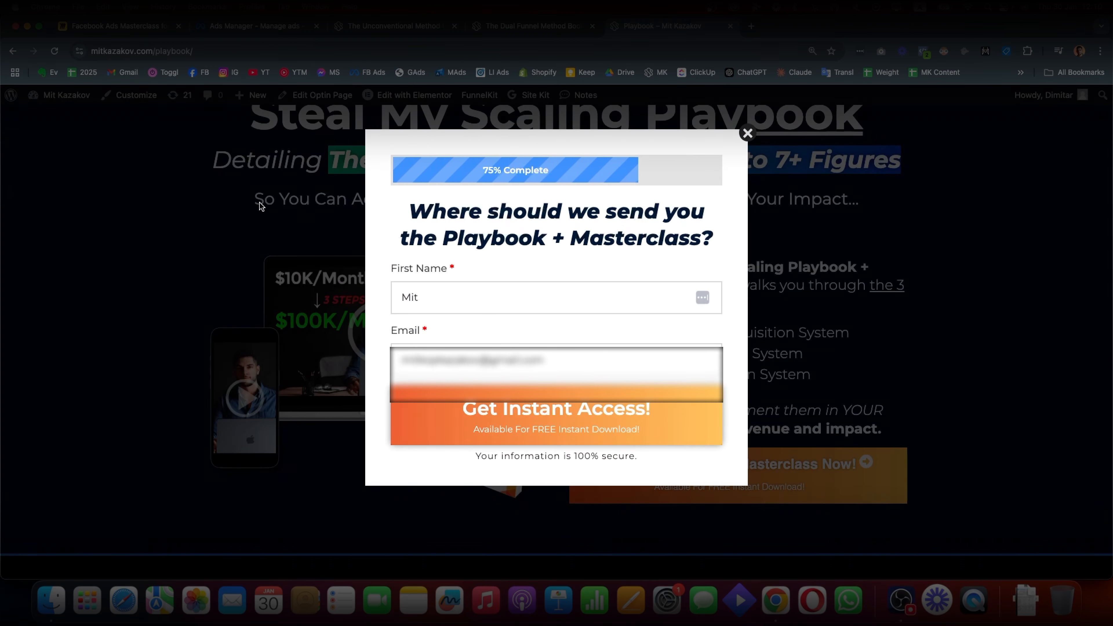
pyautogui.click(585, 374)
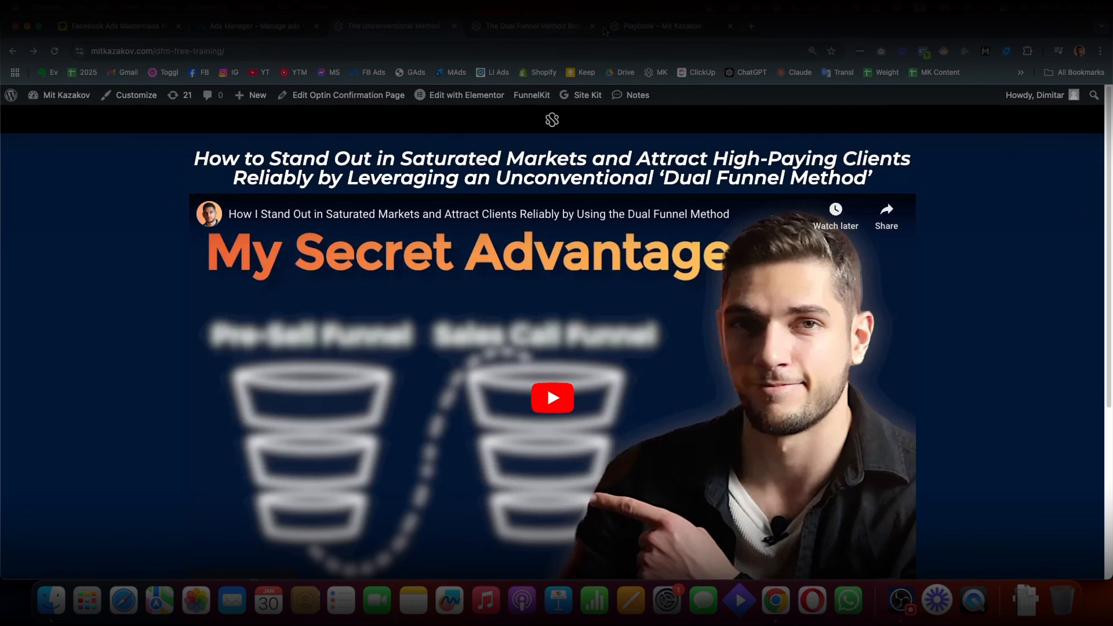
# Examine the free training page's headline and closing text, and open the free scaling session page to see its date selection
pyautogui.moveTo(194, 158); pyautogui.dragTo(501, 159)
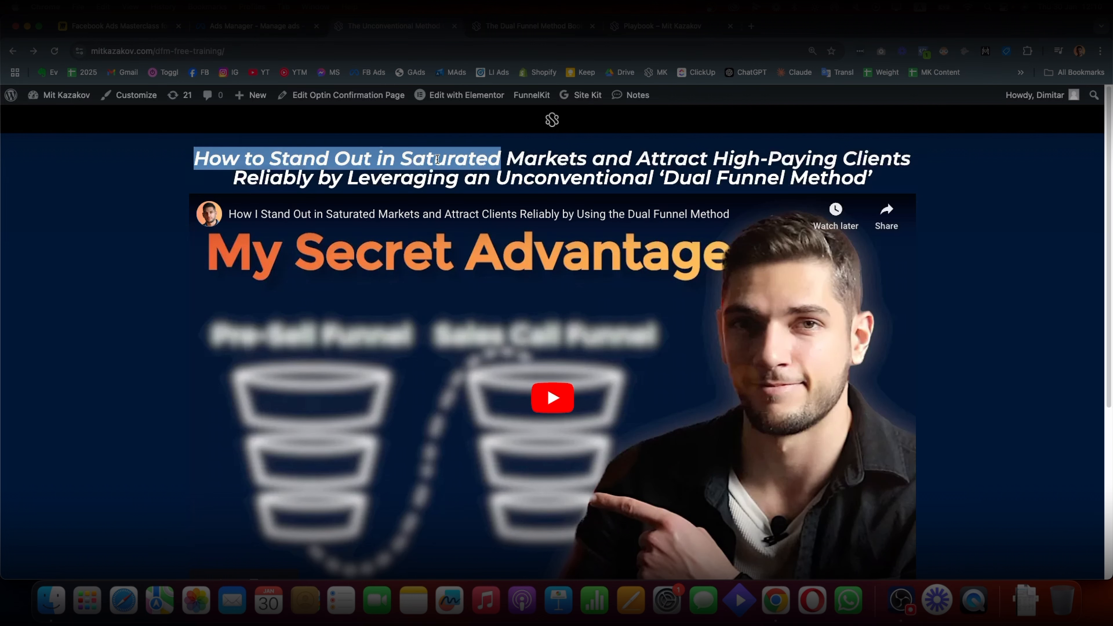
pyautogui.click(441, 169)
pyautogui.scroll(-1, 442, 169)
pyautogui.scroll(-5, 441, 169)
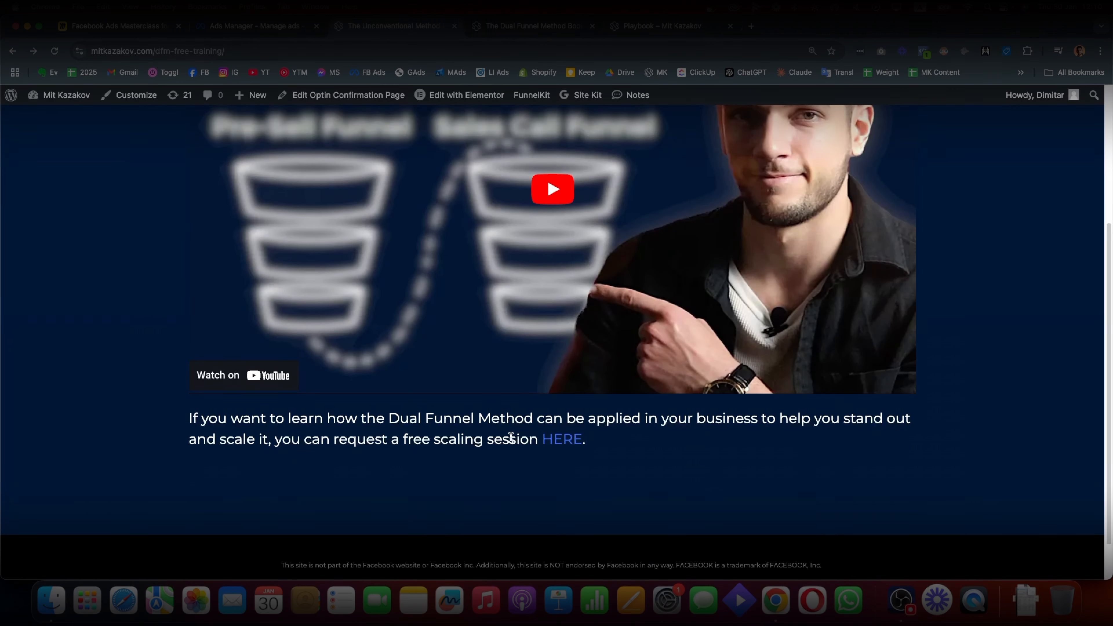
pyautogui.click(558, 441)
pyautogui.scroll(-4, 596, 397)
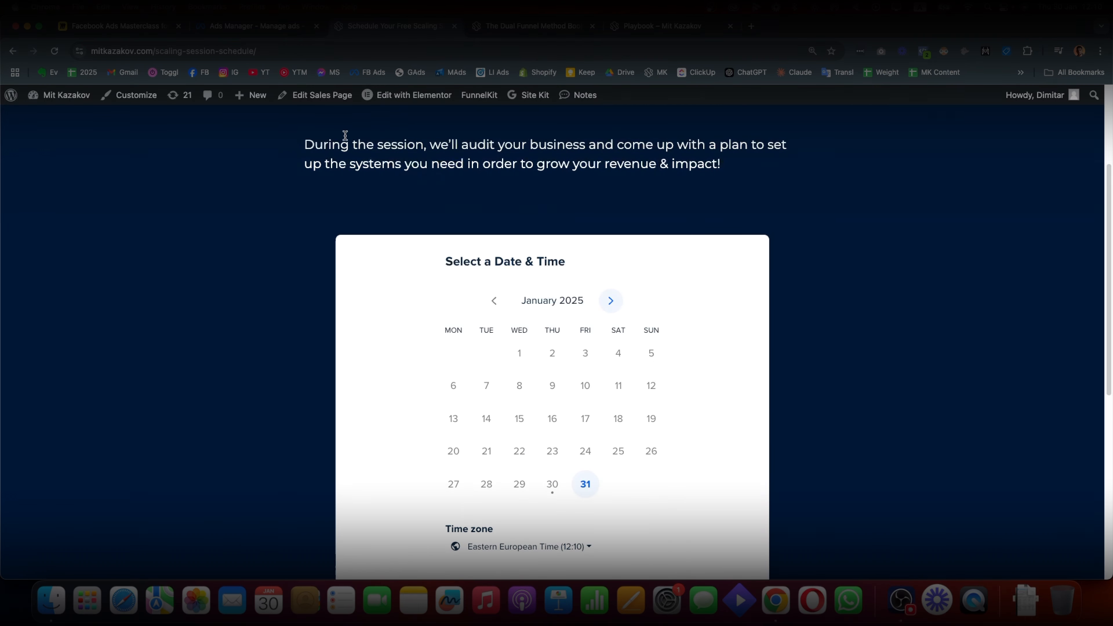
# Go to the payment stage of the book page's two-step checkout and examine its order options, card fields and add-on offers
pyautogui.click(271, 31)
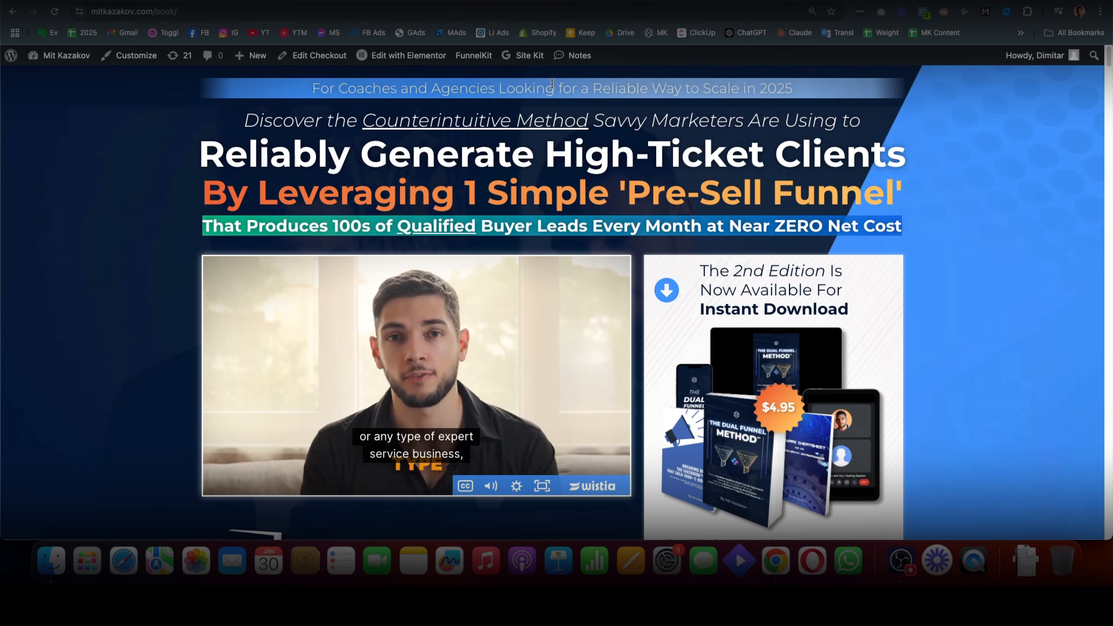
pyautogui.scroll(-10, 557, 218)
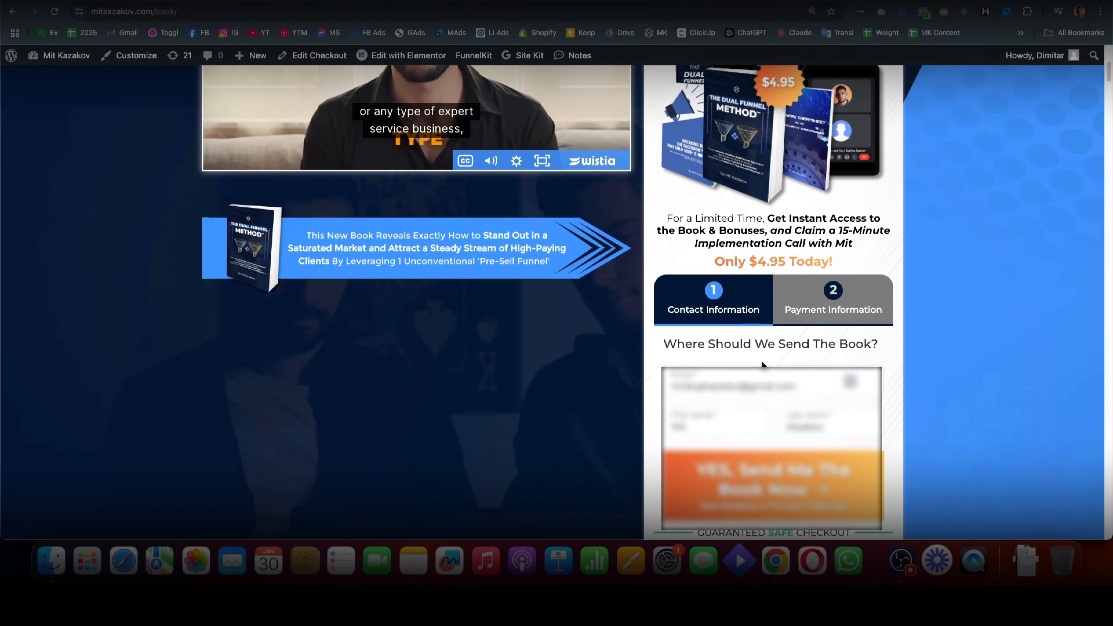
pyautogui.click(780, 484)
pyautogui.scroll(-4, 784, 322)
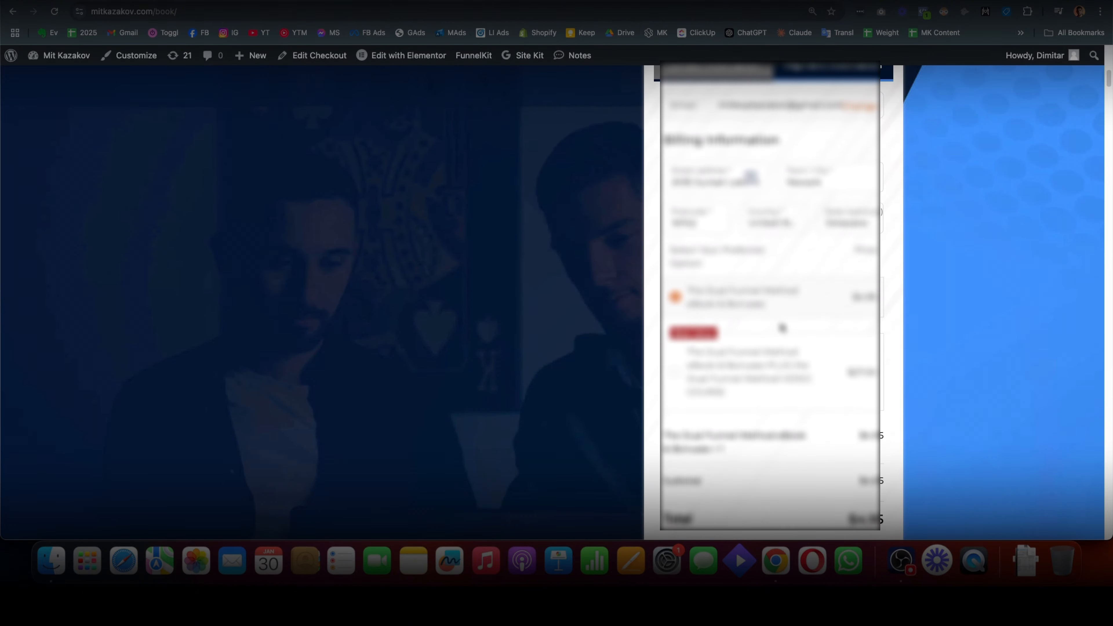
pyautogui.scroll(-5, 789, 315)
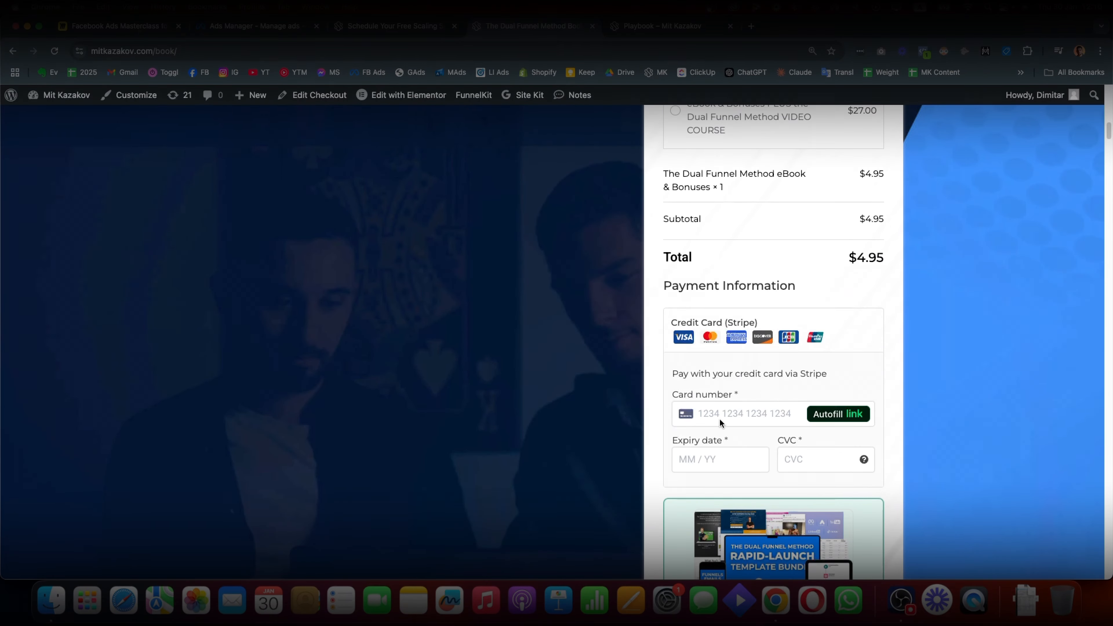
pyautogui.scroll(-15, 713, 447)
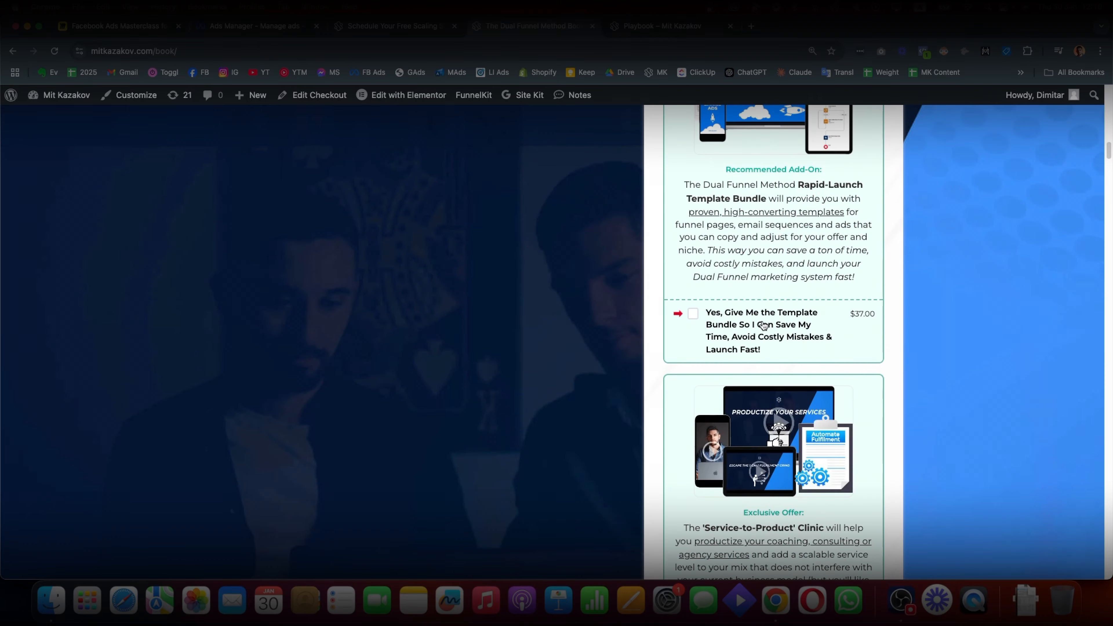
pyautogui.scroll(15, 772, 291)
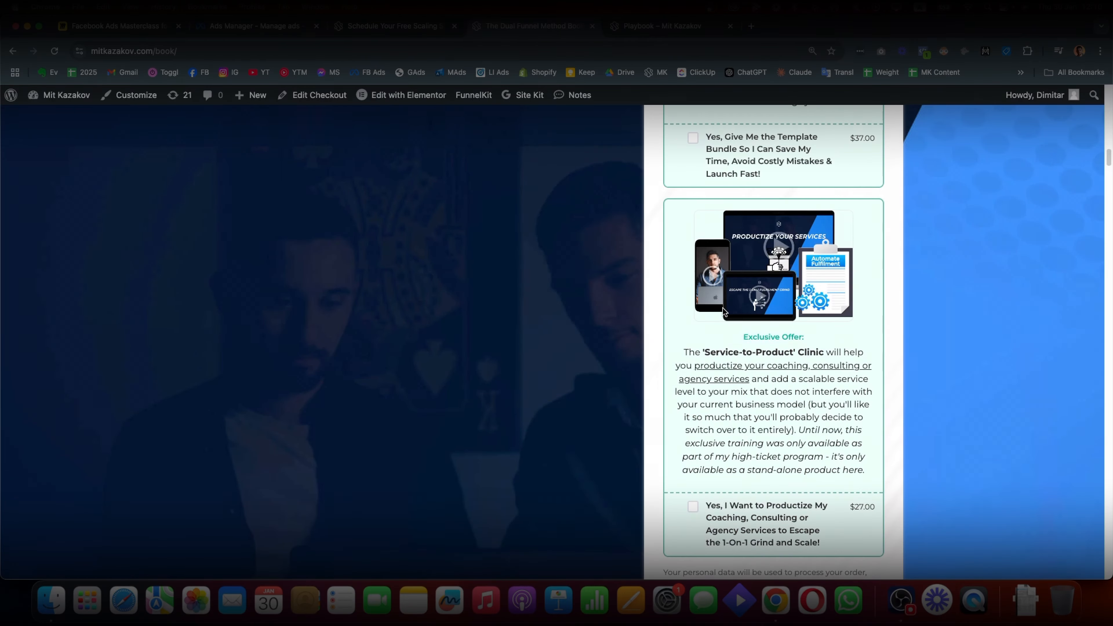
pyautogui.scroll(10, 787, 265)
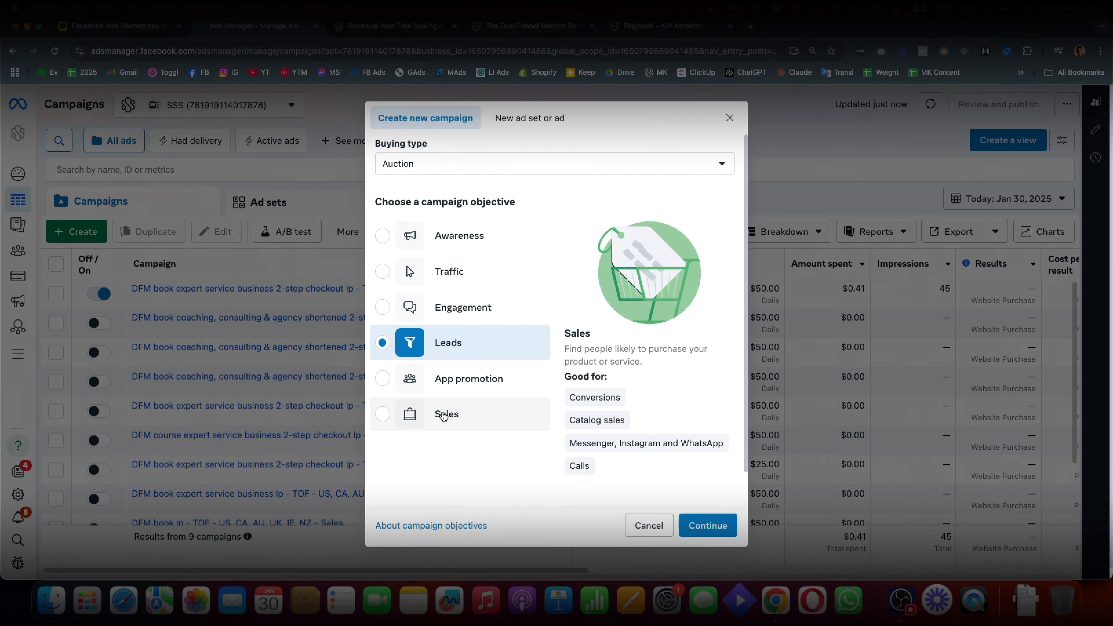
# Choose Sales as the campaign objective in Ads Manager and create it with the Manual sales campaign setup
pyautogui.click(444, 416)
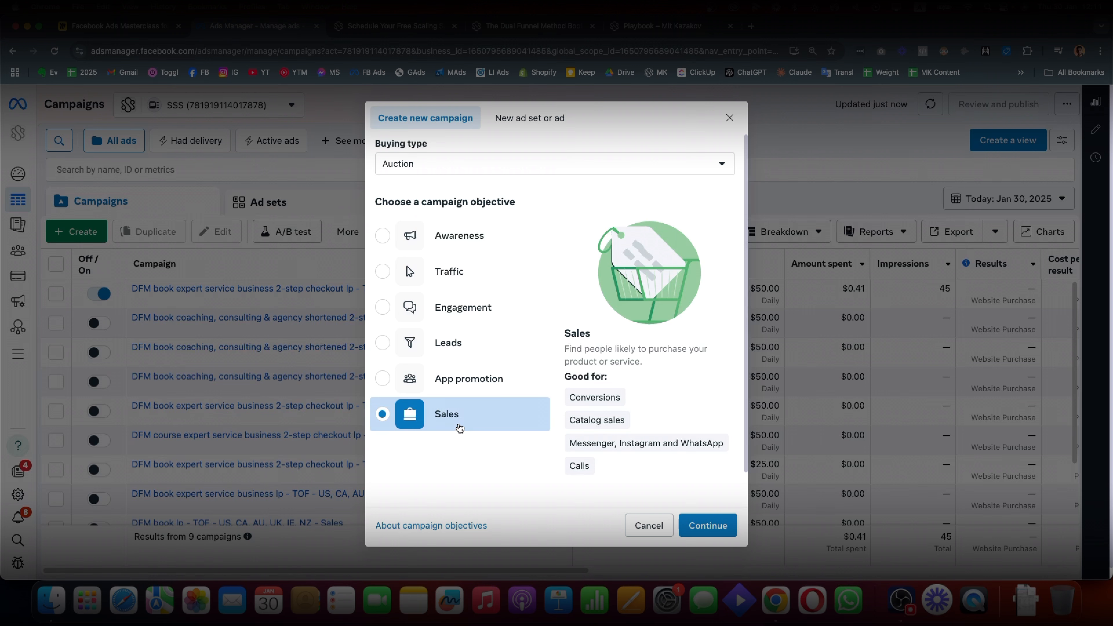
pyautogui.click(712, 525)
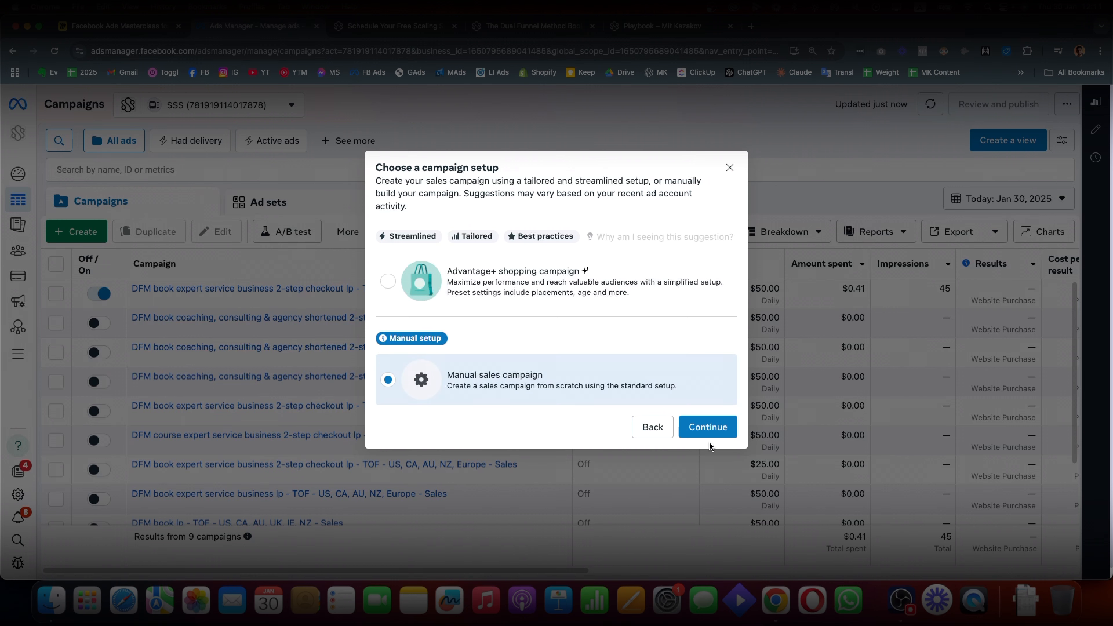
pyautogui.click(696, 436)
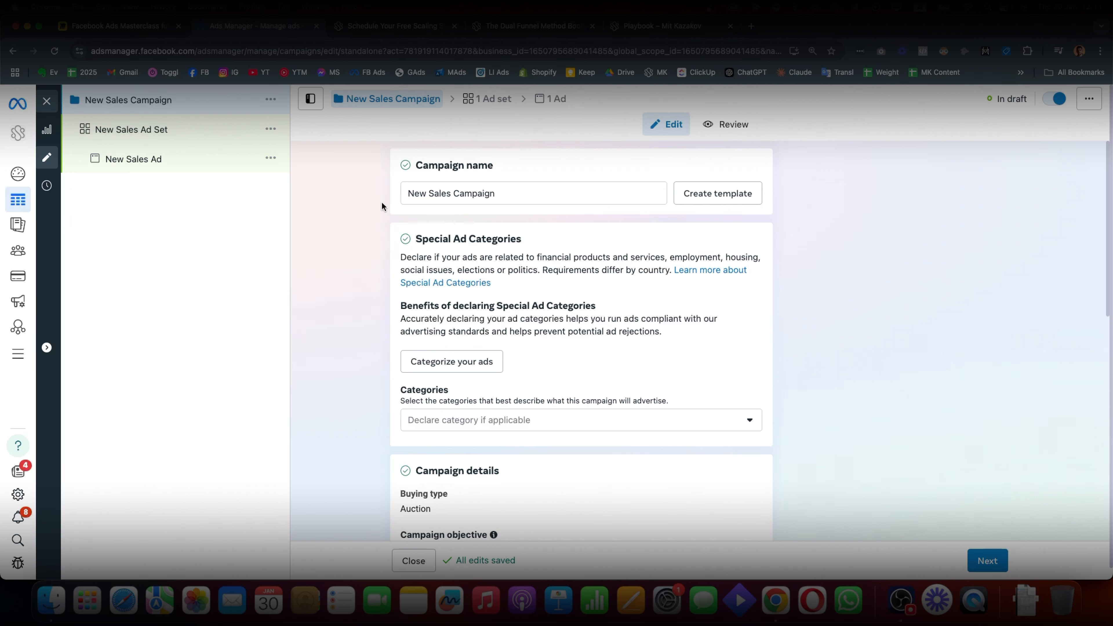
# Name the campaign "DFM book lp - TOF - US, CA, AU, UK, IE, NZ - Sales", checking the funnel stages on the Miro board
pyautogui.tripleClick(463, 193)
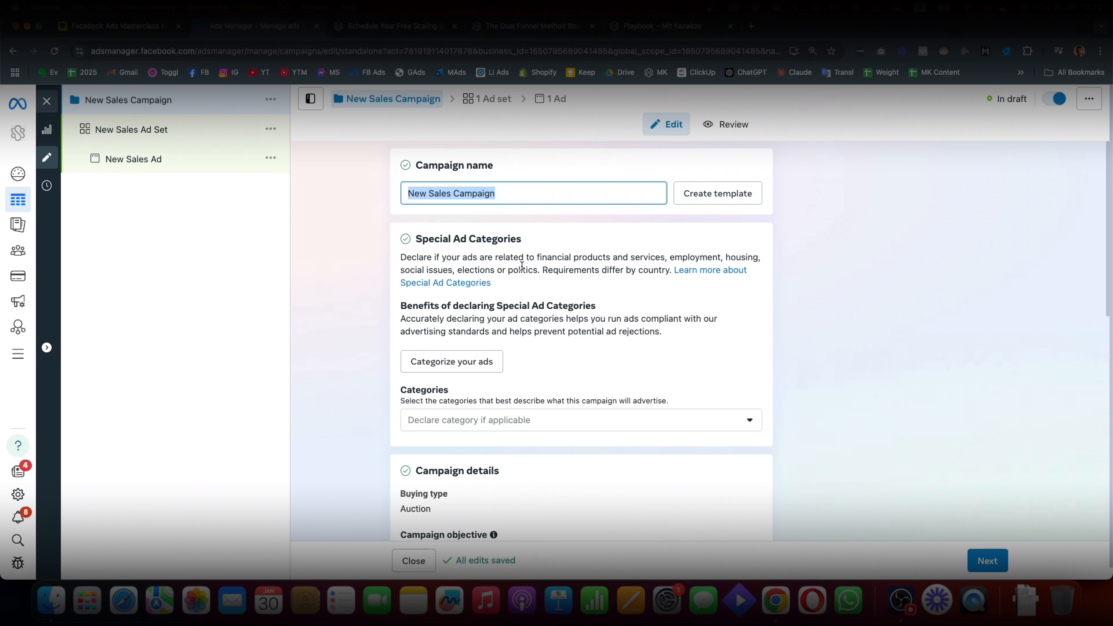
pyautogui.write('DFM book l')
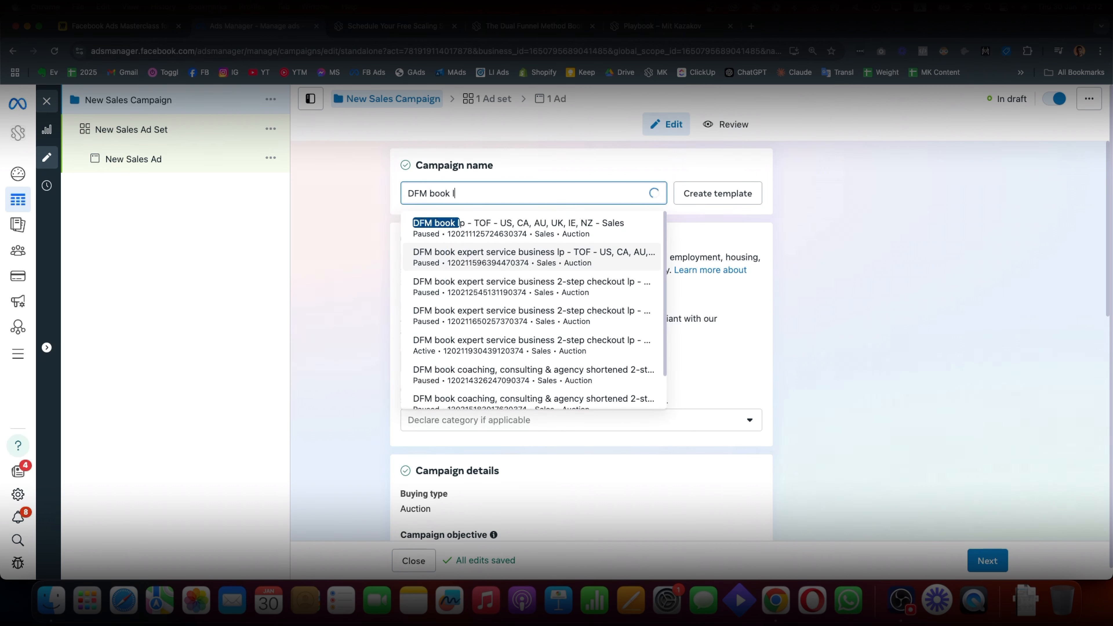
pyautogui.write('p -')
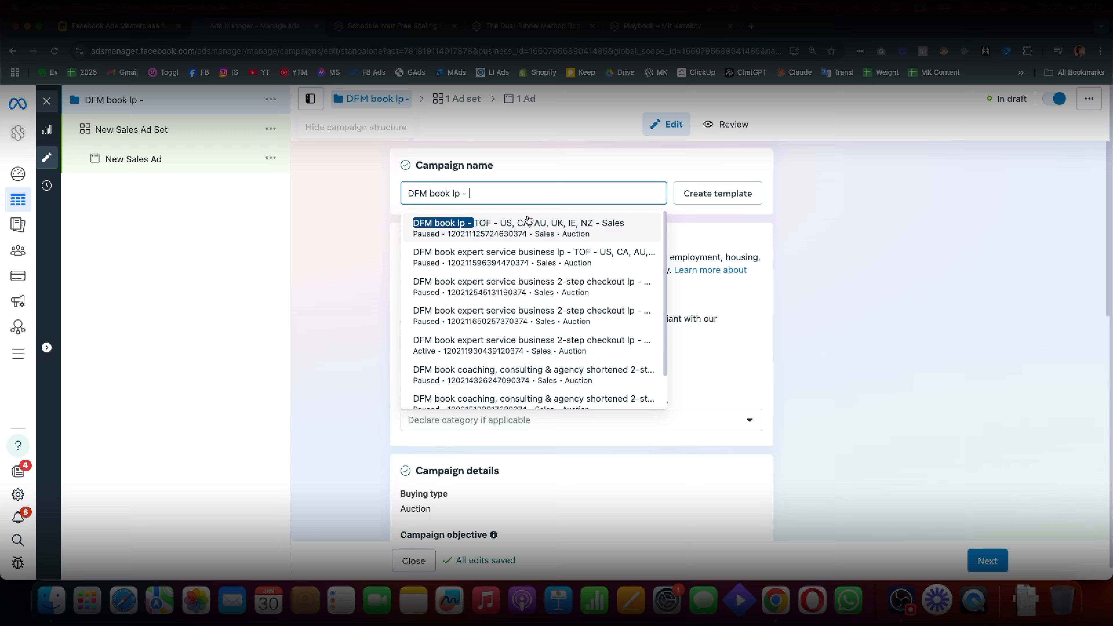
pyautogui.click(145, 30)
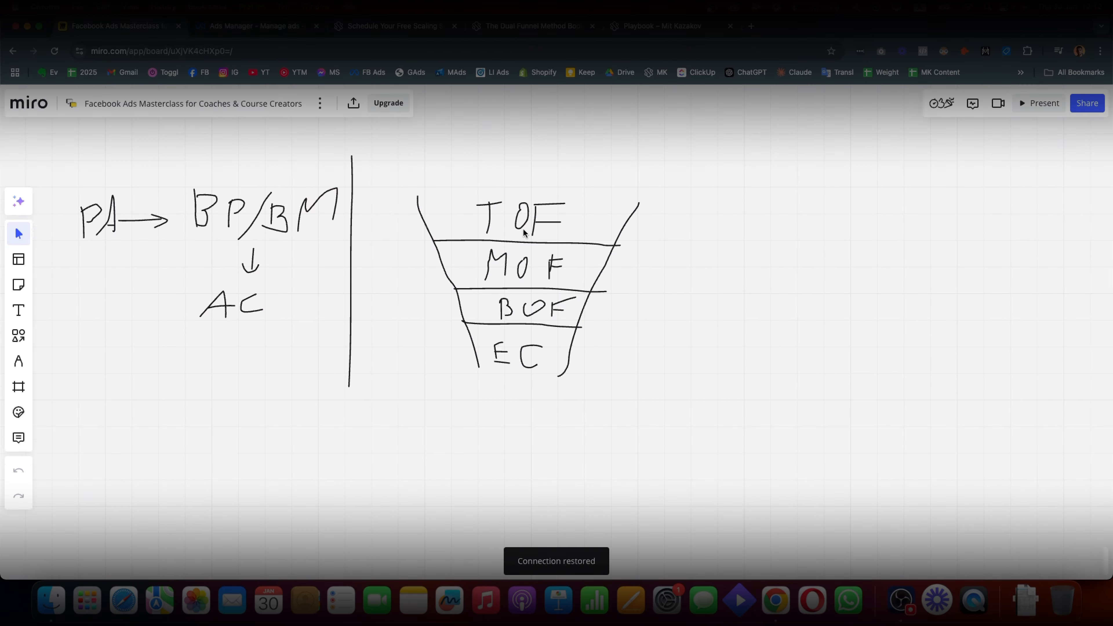
pyautogui.click(252, 26)
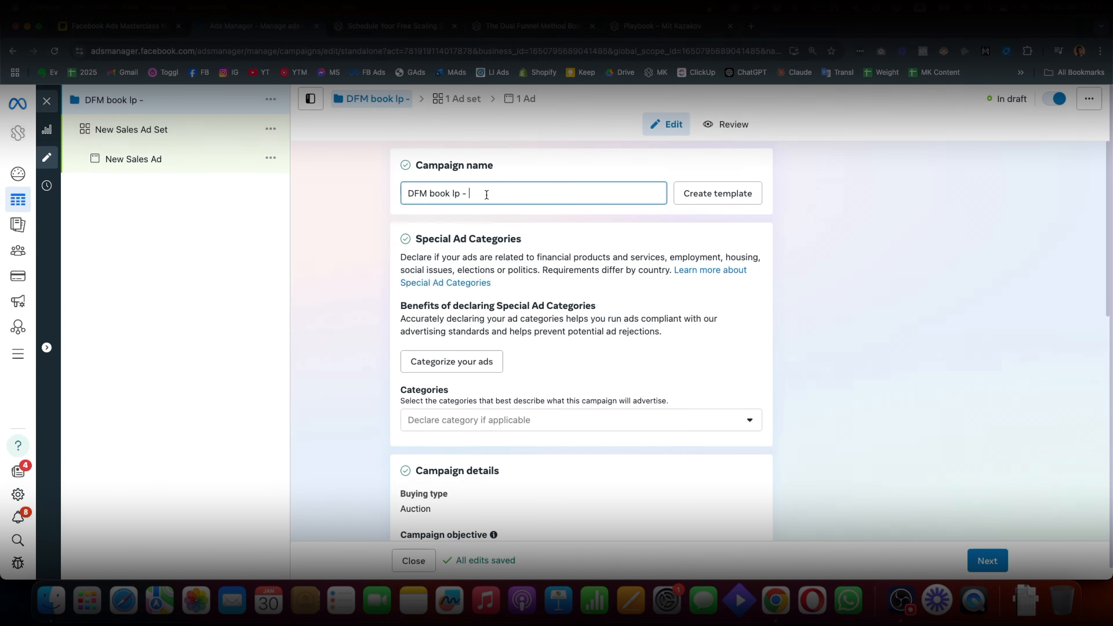
pyautogui.write('TOF')
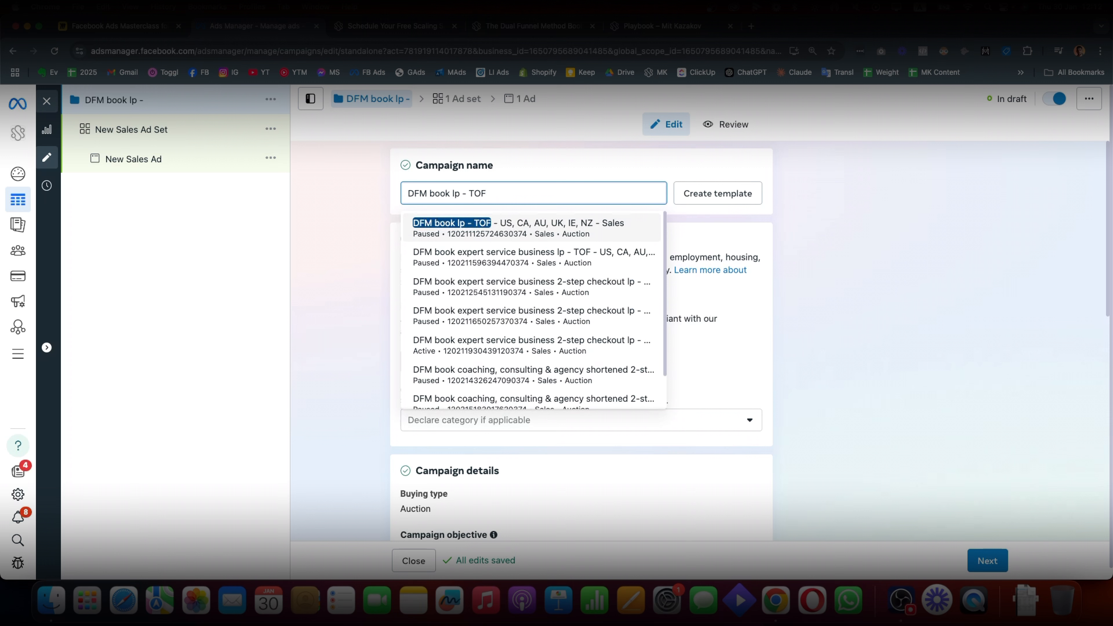
pyautogui.write(' -')
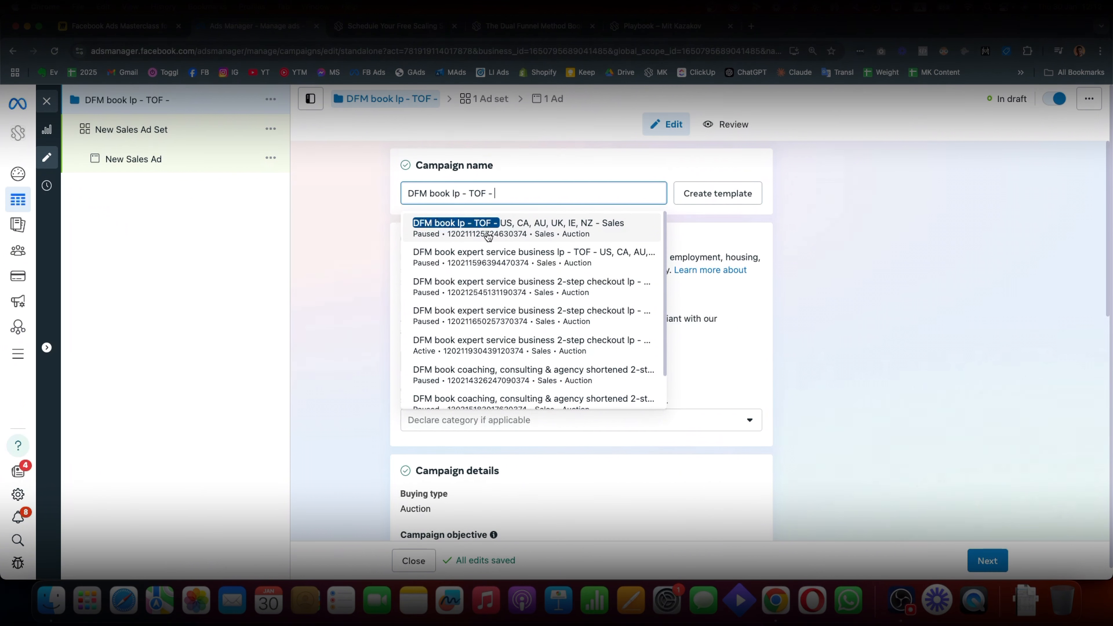
pyautogui.click(600, 228)
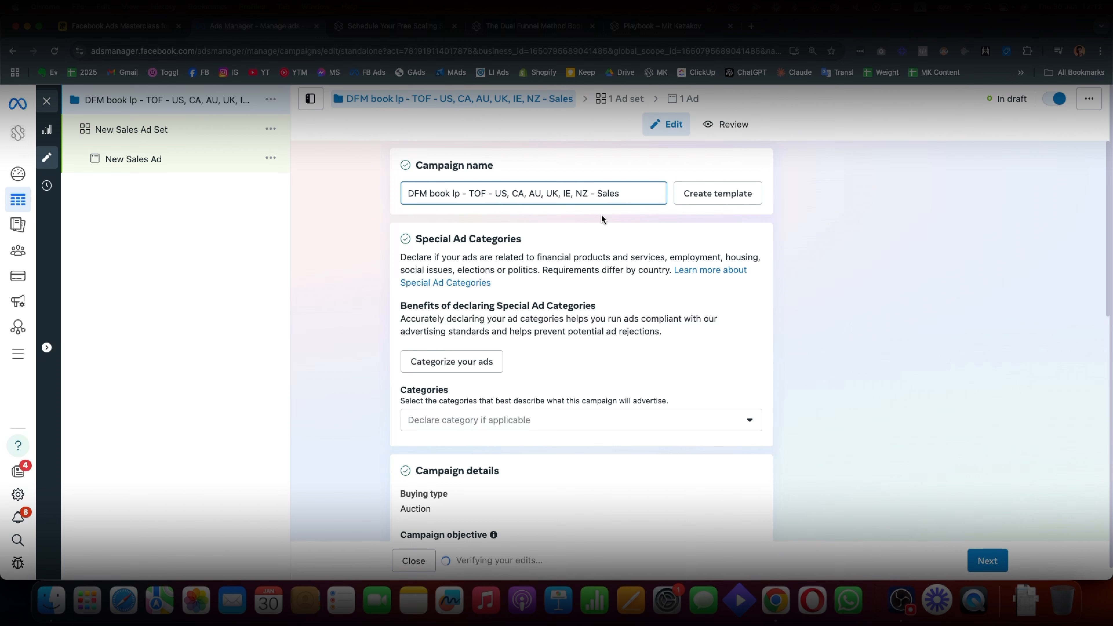
pyautogui.write('- asdaskd')
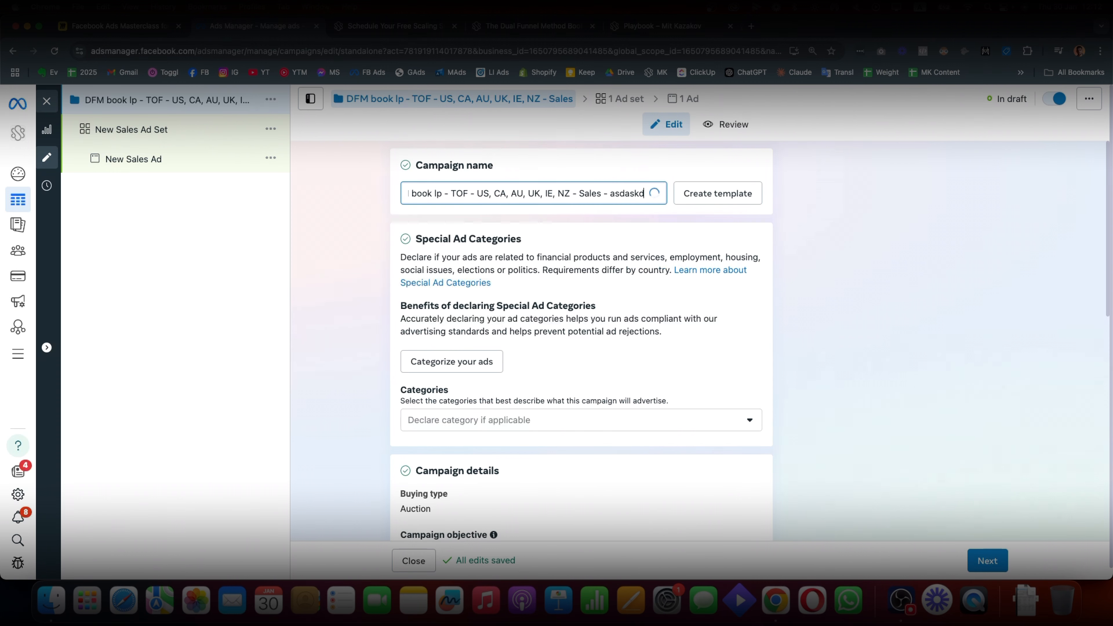
pyautogui.press('BackSpace')
pyautogui.press('BackSpace')
pyautogui.press('BackSpace')
pyautogui.press('BackSpace')
pyautogui.press('BackSpace')
pyautogui.press('BackSpace')
pyautogui.press('BackSpace')
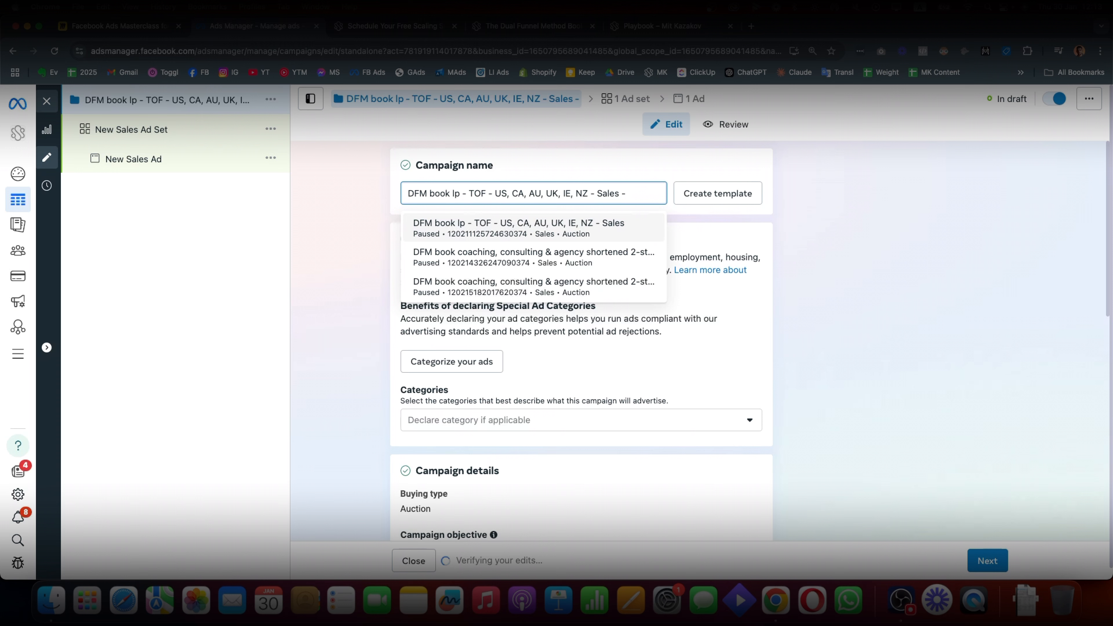
pyautogui.press('BackSpace')
pyautogui.press('BackSpace')
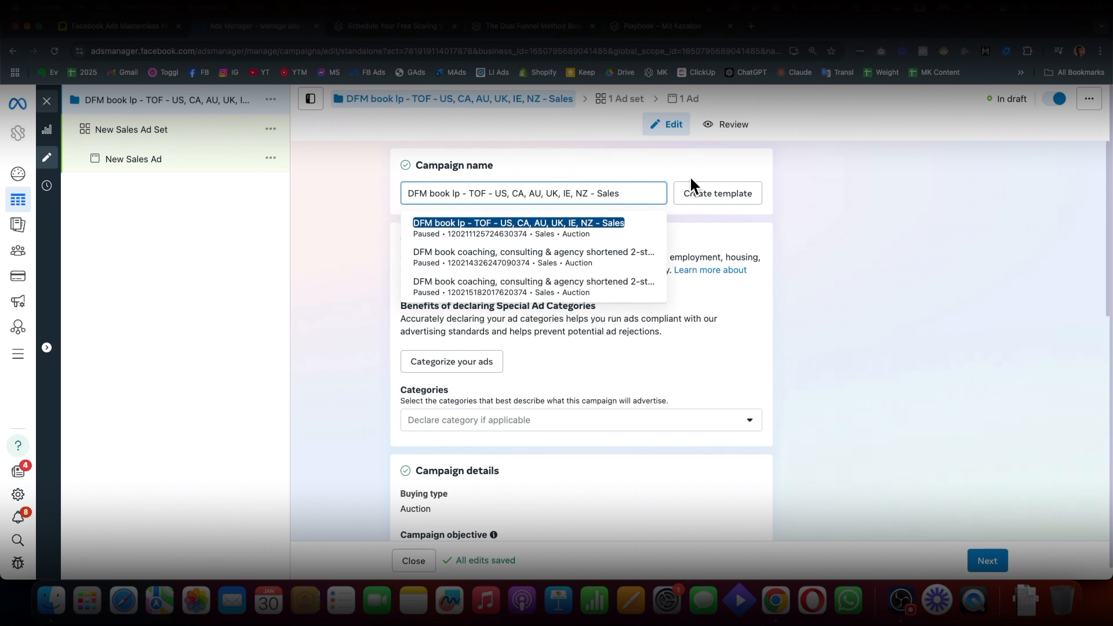
pyautogui.click(908, 214)
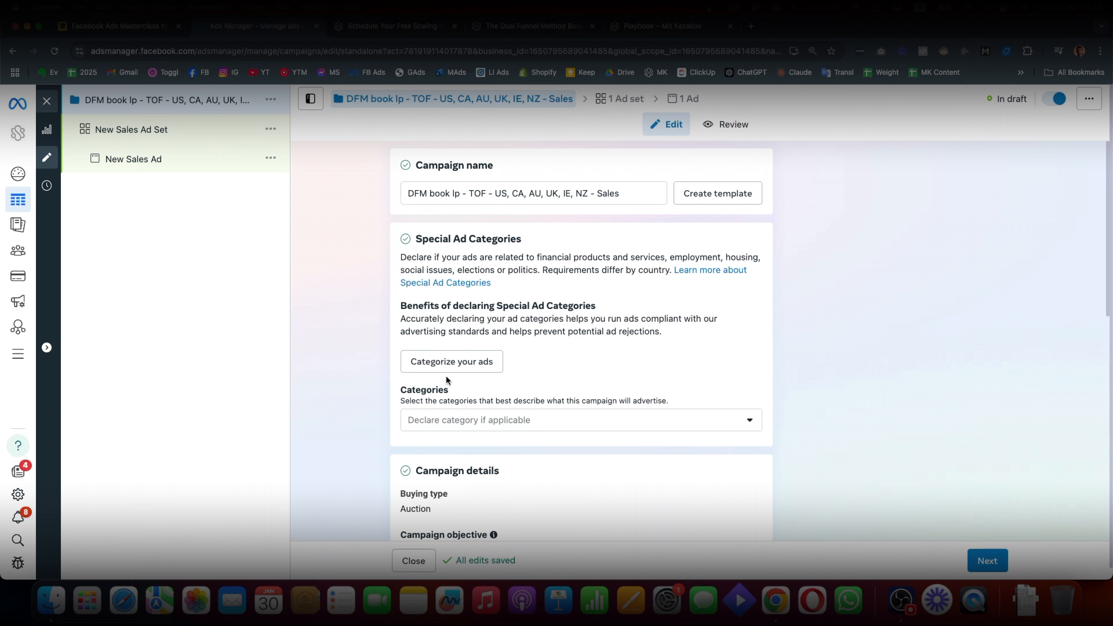
# Examine the Special Ad Categories section and the list of categories that can be declared, without choosing any
pyautogui.scroll(-1, 373, 272)
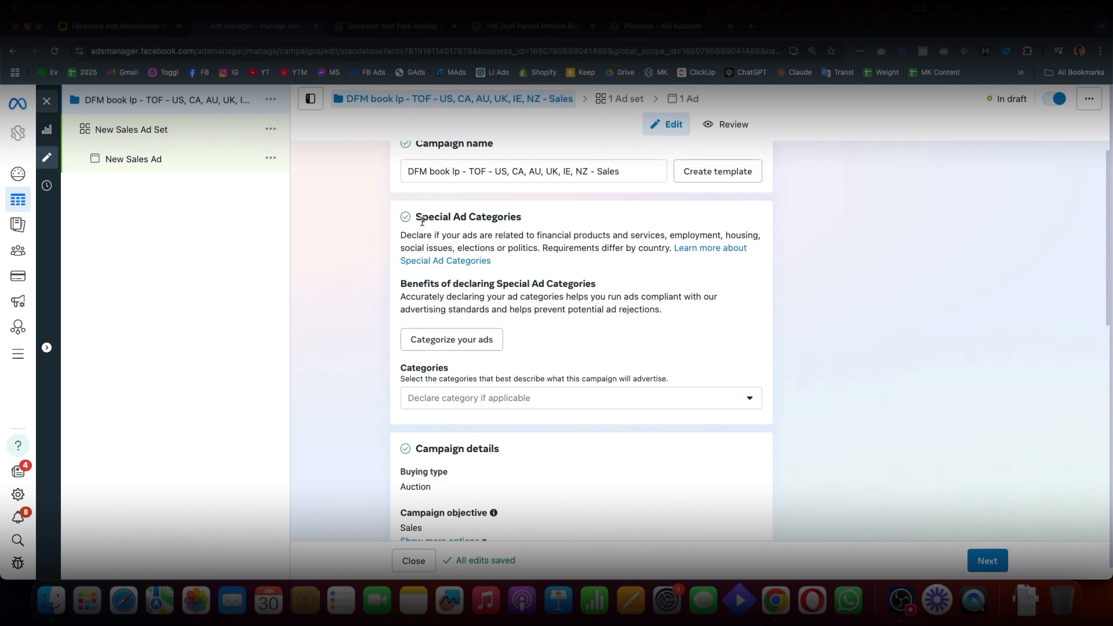
pyautogui.moveTo(416, 217); pyautogui.dragTo(428, 217)
pyautogui.click(527, 211)
pyautogui.click(524, 396)
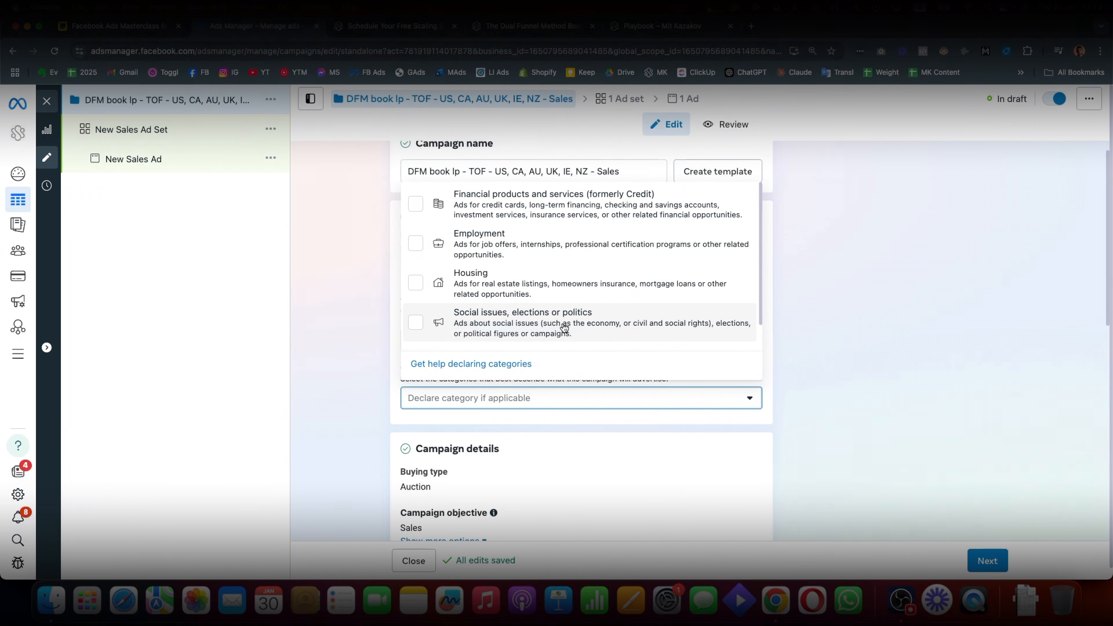
pyautogui.click(880, 303)
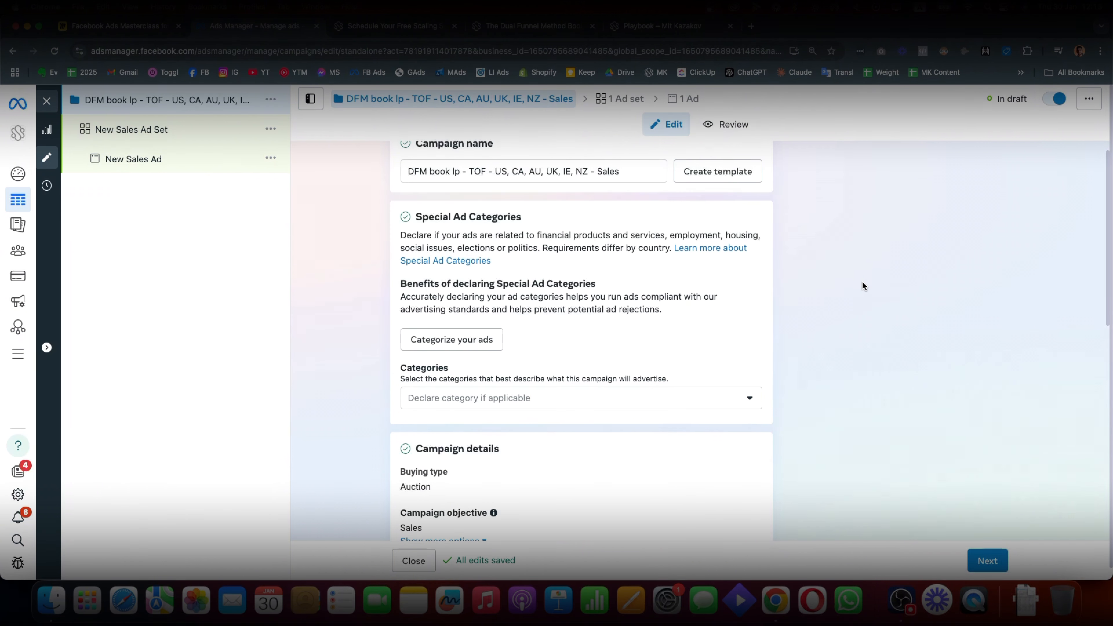
# Expand the additional campaign details options and examine the campaign spending limit setting
pyautogui.scroll(-5, 572, 265)
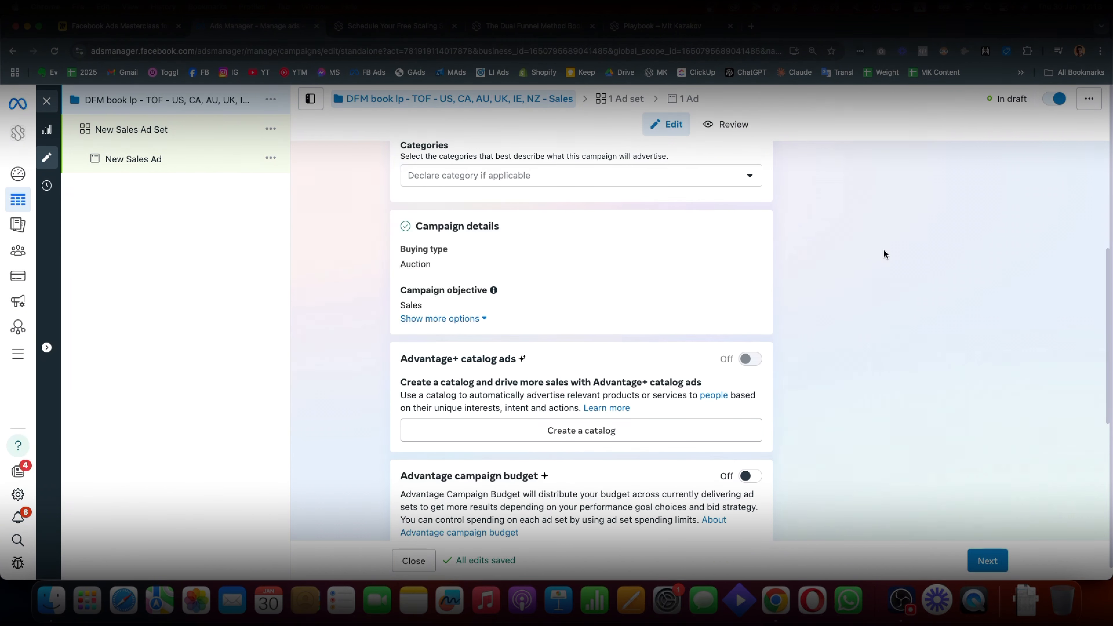
pyautogui.scroll(2, 571, 261)
pyautogui.scroll(-2, 570, 321)
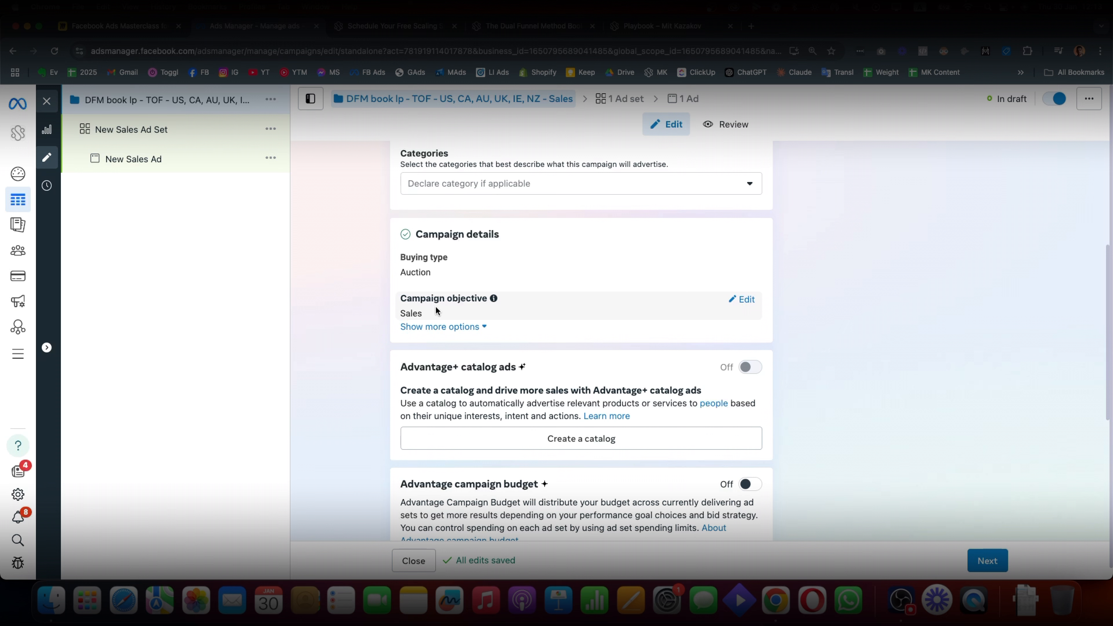
pyautogui.click(447, 327)
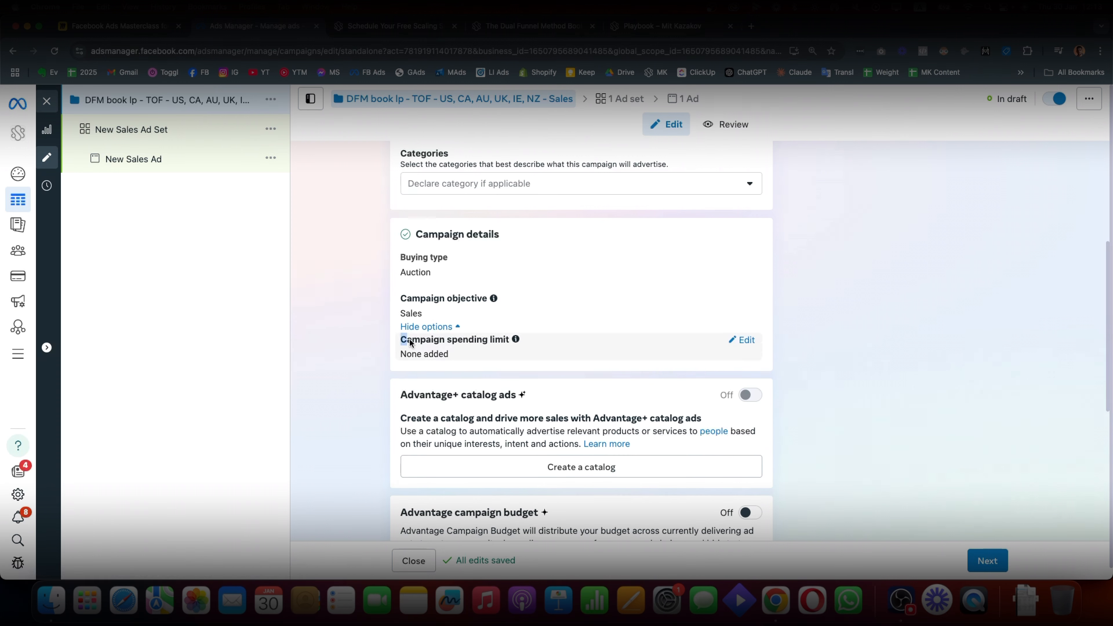
pyautogui.moveTo(401, 340); pyautogui.dragTo(515, 342)
pyautogui.click(496, 353)
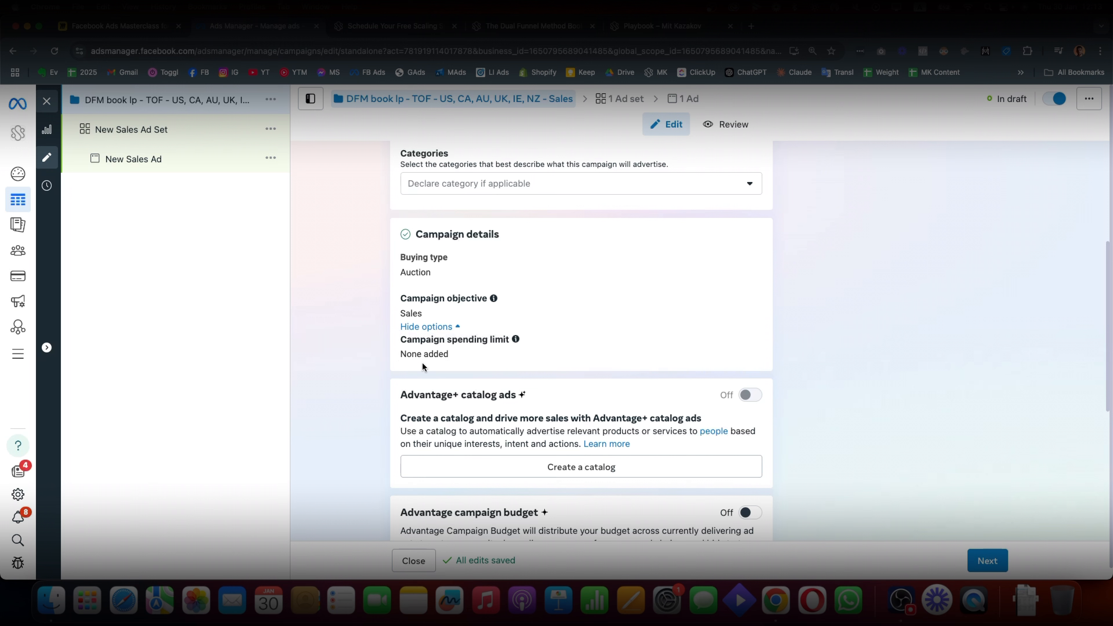
pyautogui.moveTo(408, 357); pyautogui.dragTo(450, 342)
pyautogui.click(448, 355)
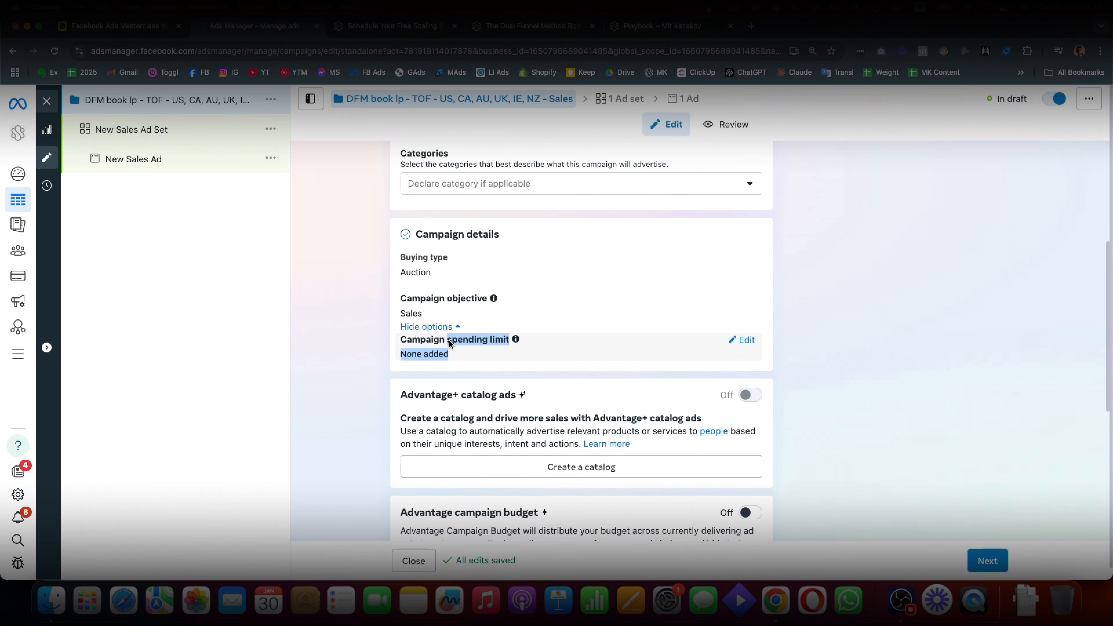
pyautogui.click(457, 353)
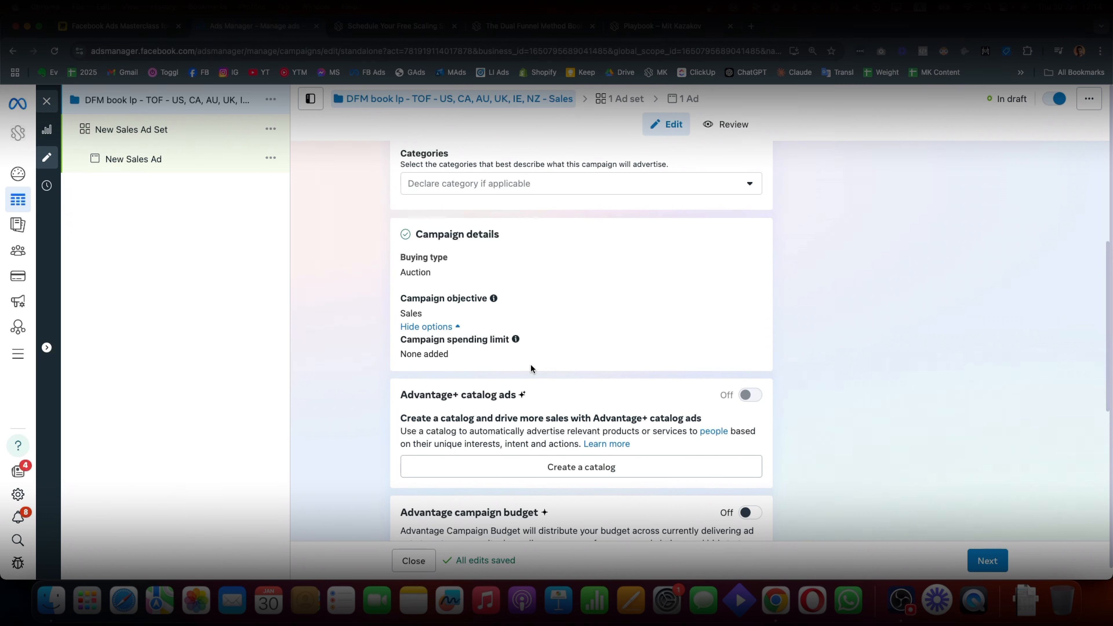
# Examine the Advantage+ catalog ads section of the campaign settings
pyautogui.scroll(-5, 528, 364)
pyautogui.scroll(2, 482, 303)
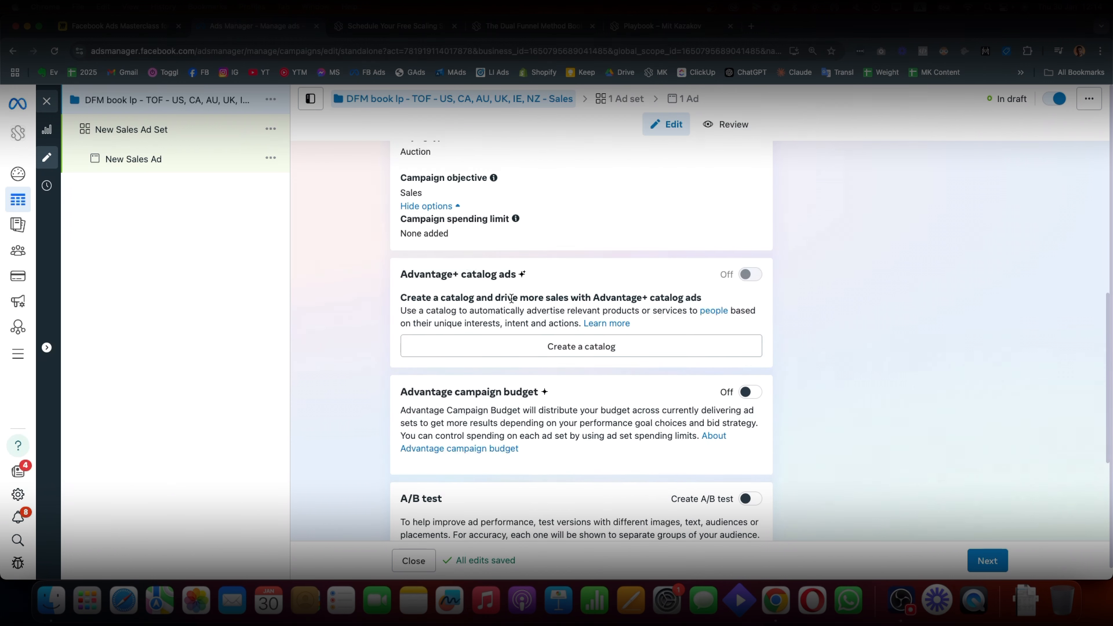
pyautogui.tripleClick(475, 275)
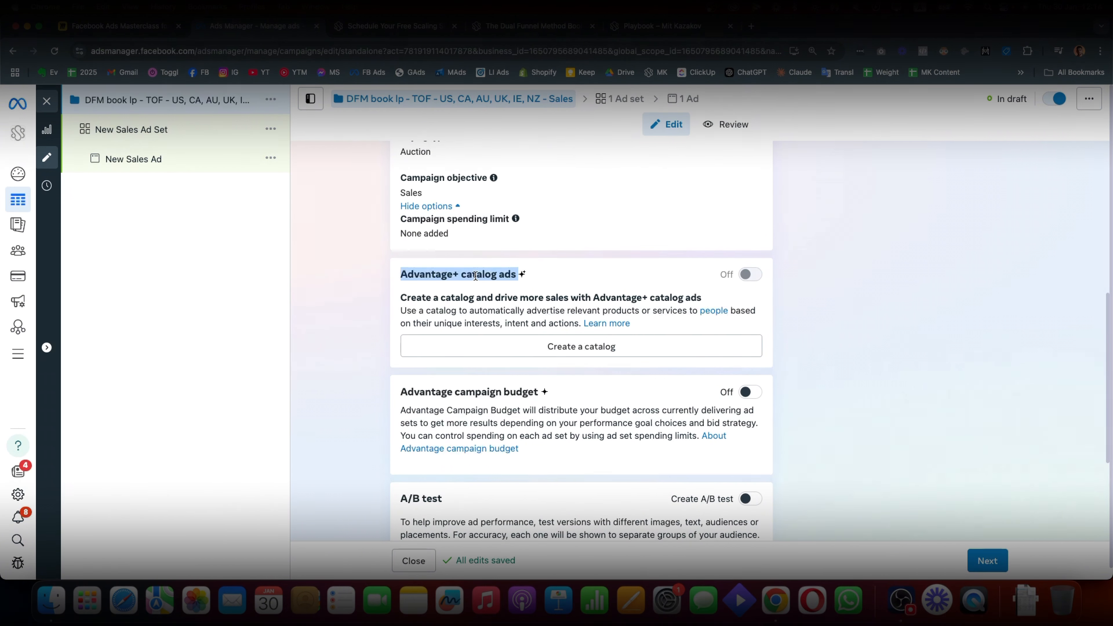
pyautogui.click(476, 275)
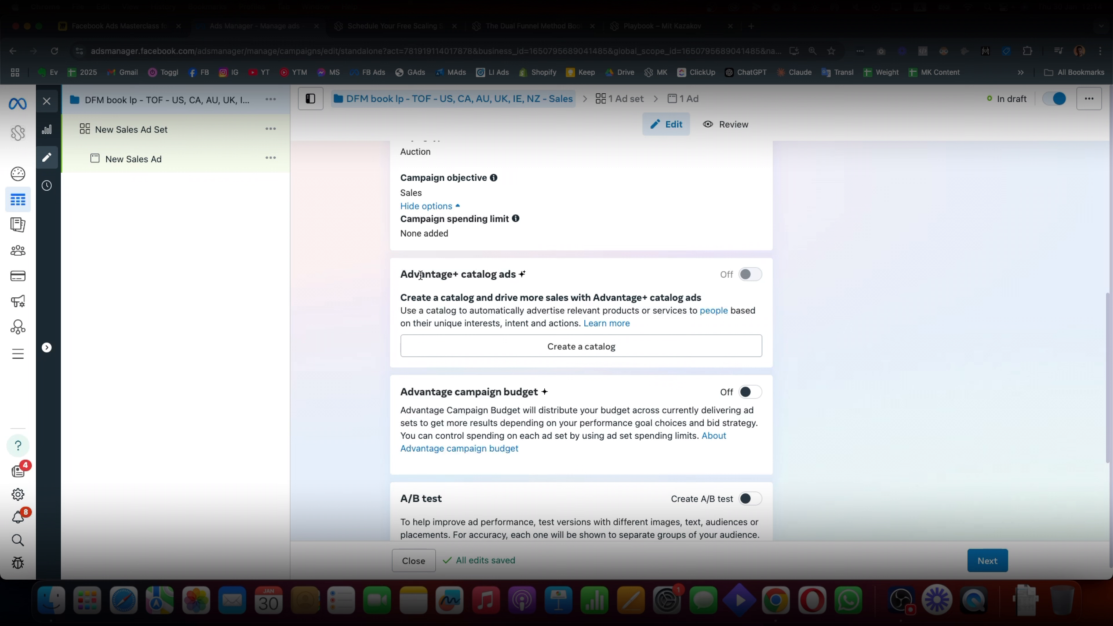
pyautogui.tripleClick(454, 275)
pyautogui.click(493, 275)
pyautogui.scroll(-2, 610, 313)
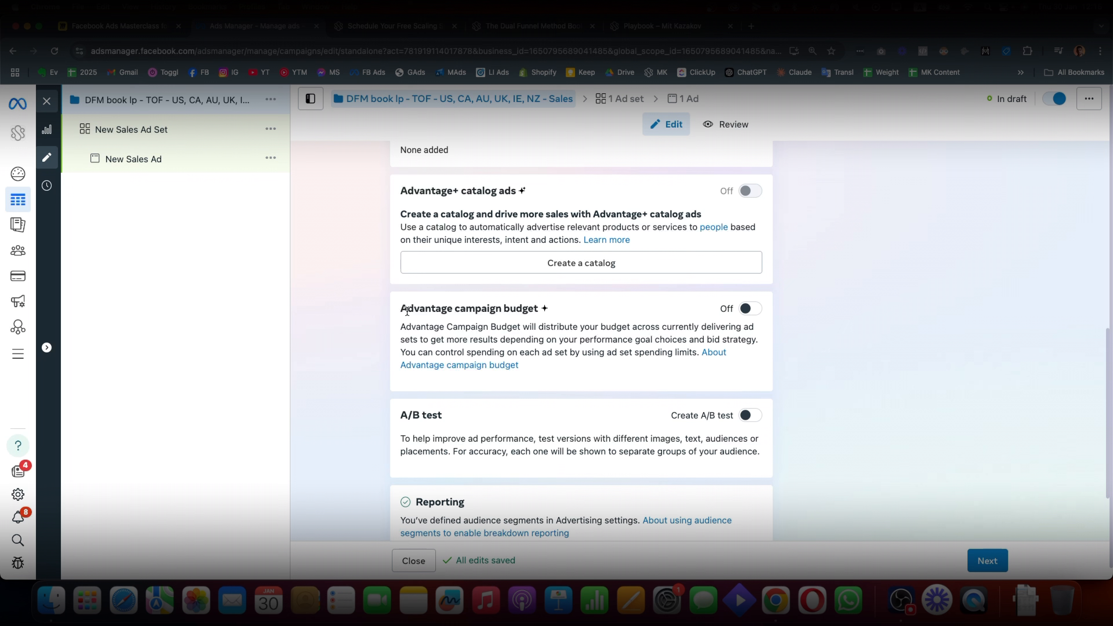
# Turn on Advantage campaign budget for the campaign and read its description of how budget is distributed across ad sets
pyautogui.moveTo(407, 310); pyautogui.dragTo(544, 323)
pyautogui.click(559, 314)
pyautogui.moveTo(482, 309); pyautogui.dragTo(488, 328)
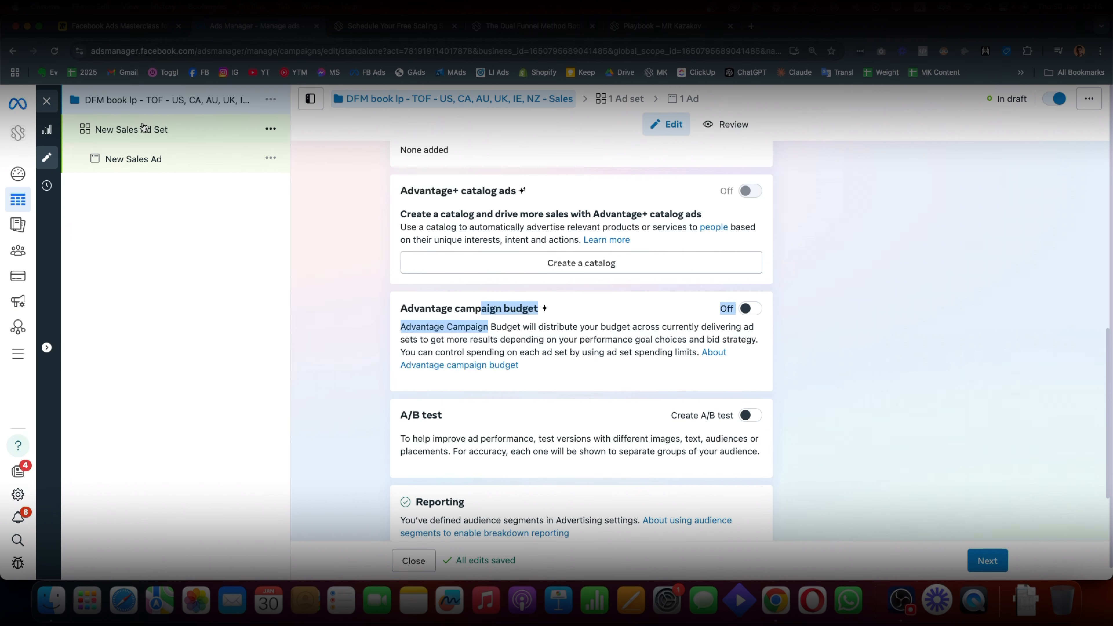
pyautogui.click(757, 328)
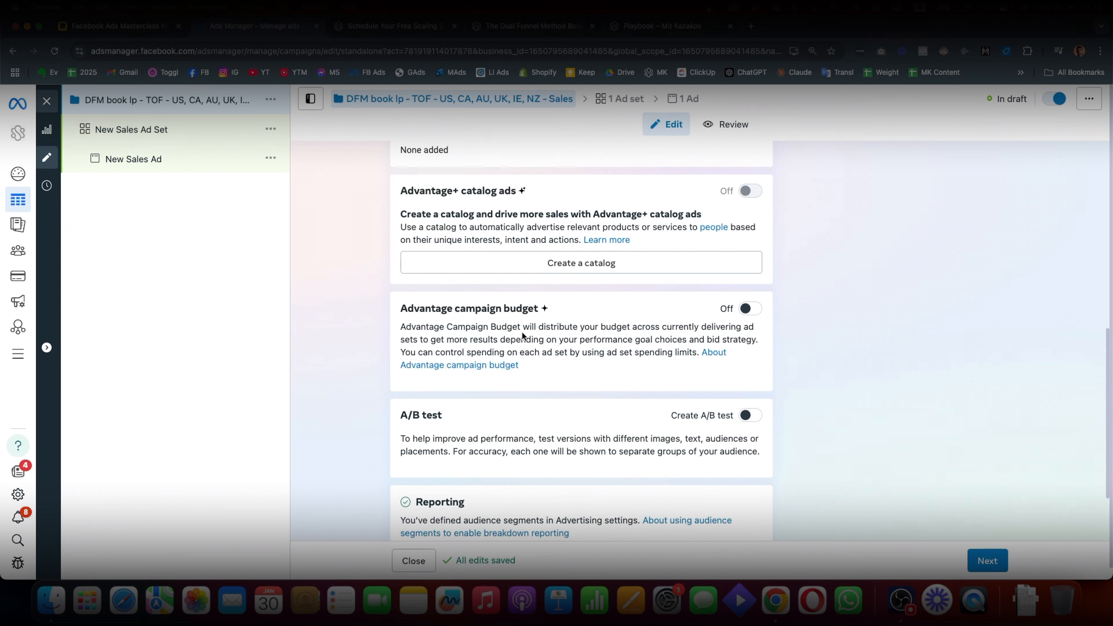
pyautogui.moveTo(438, 325); pyautogui.dragTo(447, 339)
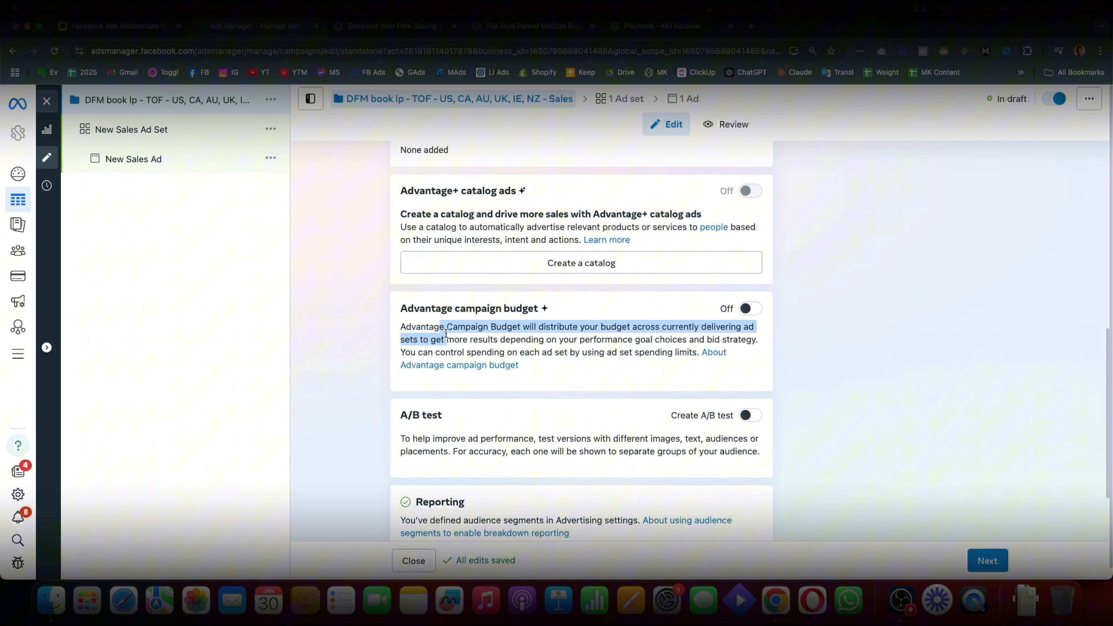
pyautogui.click(526, 335)
pyautogui.click(750, 309)
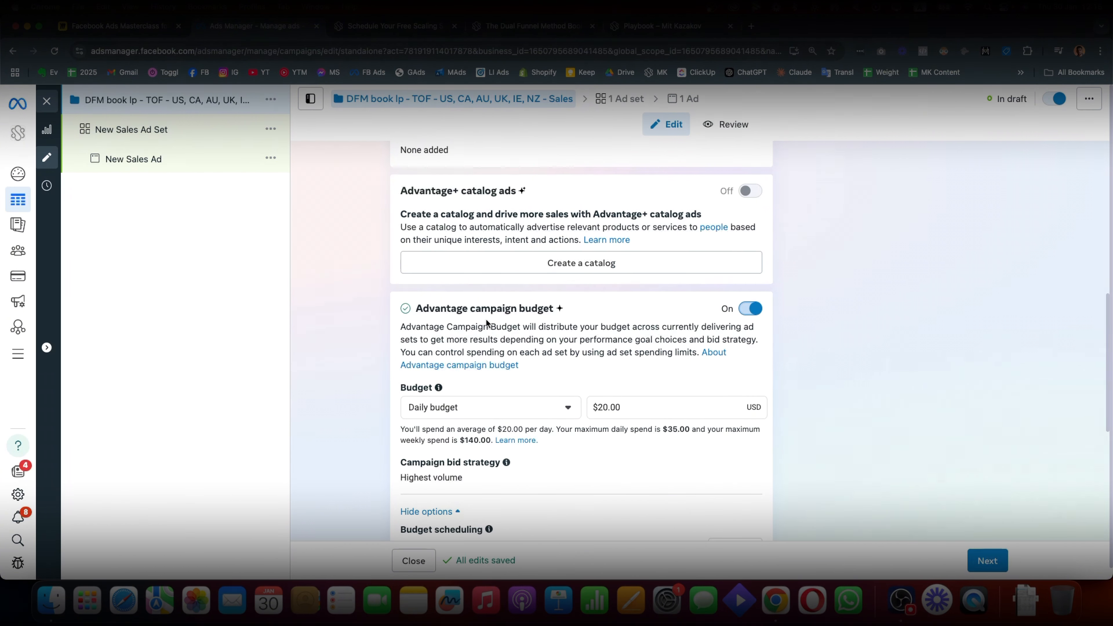
pyautogui.moveTo(400, 327); pyautogui.dragTo(530, 361)
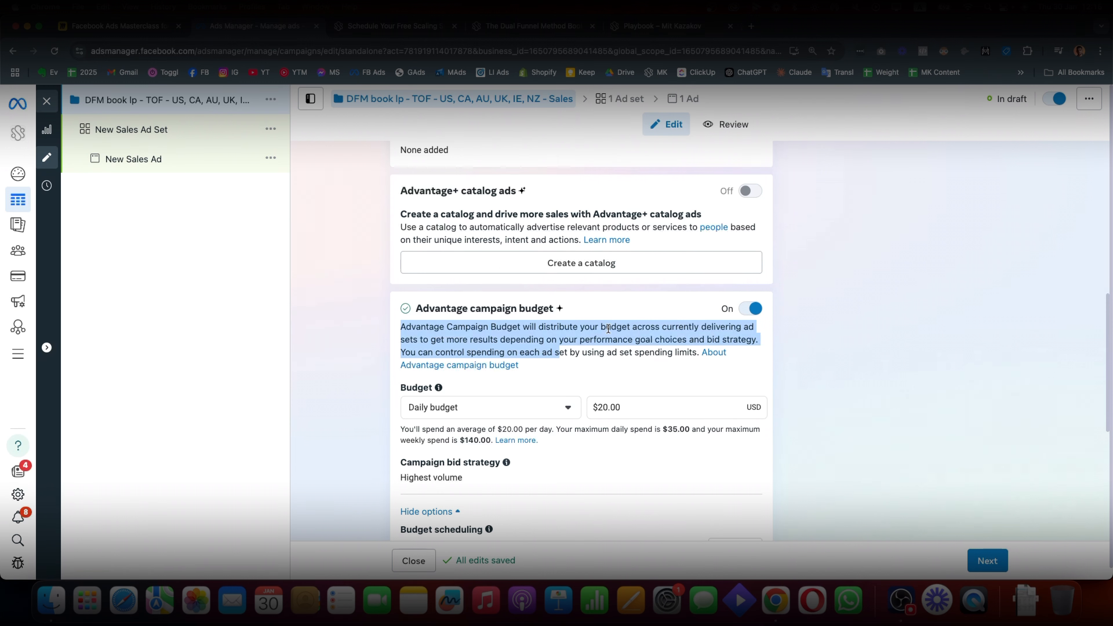
# Try Lifetime budget as the campaign's budget type and return it to Daily budget
pyautogui.click(633, 413)
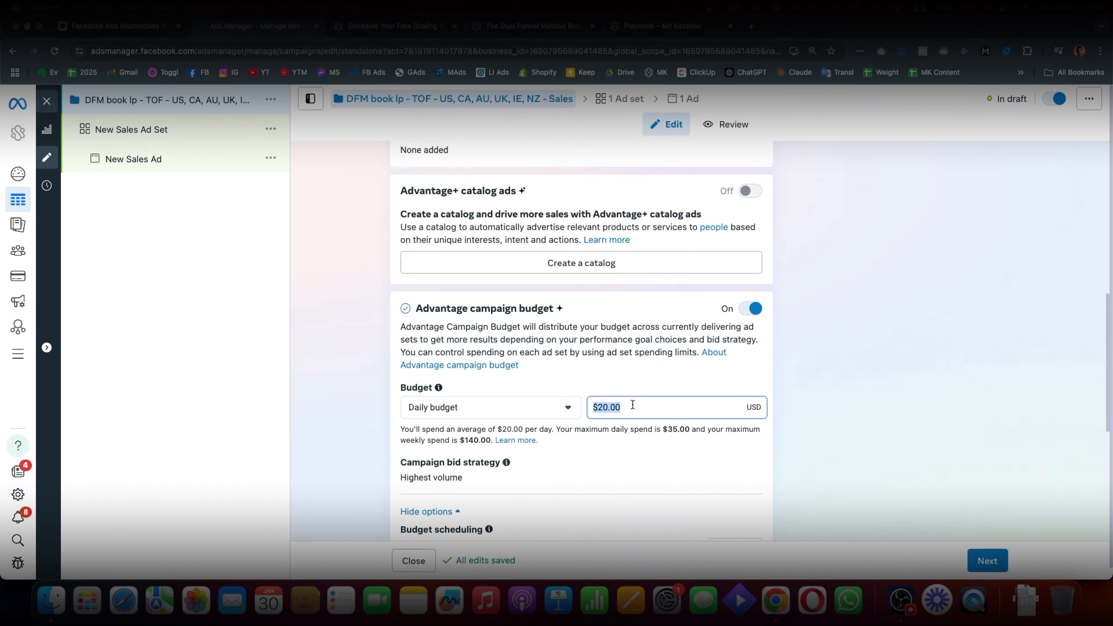
pyautogui.click(540, 415)
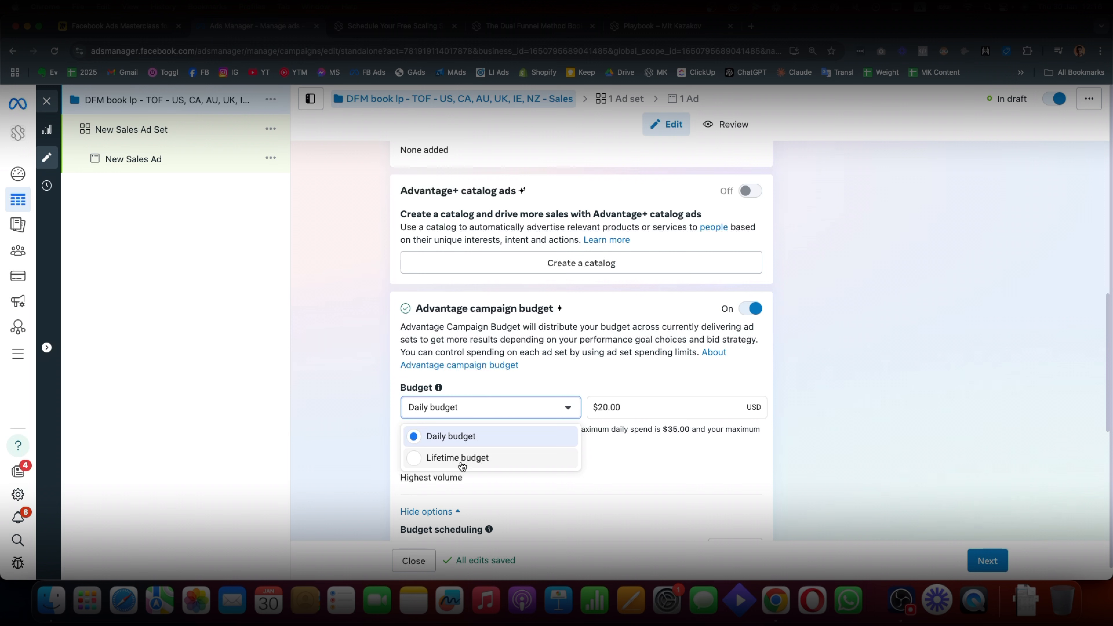
pyautogui.click(454, 408)
pyautogui.click(455, 409)
pyautogui.click(494, 464)
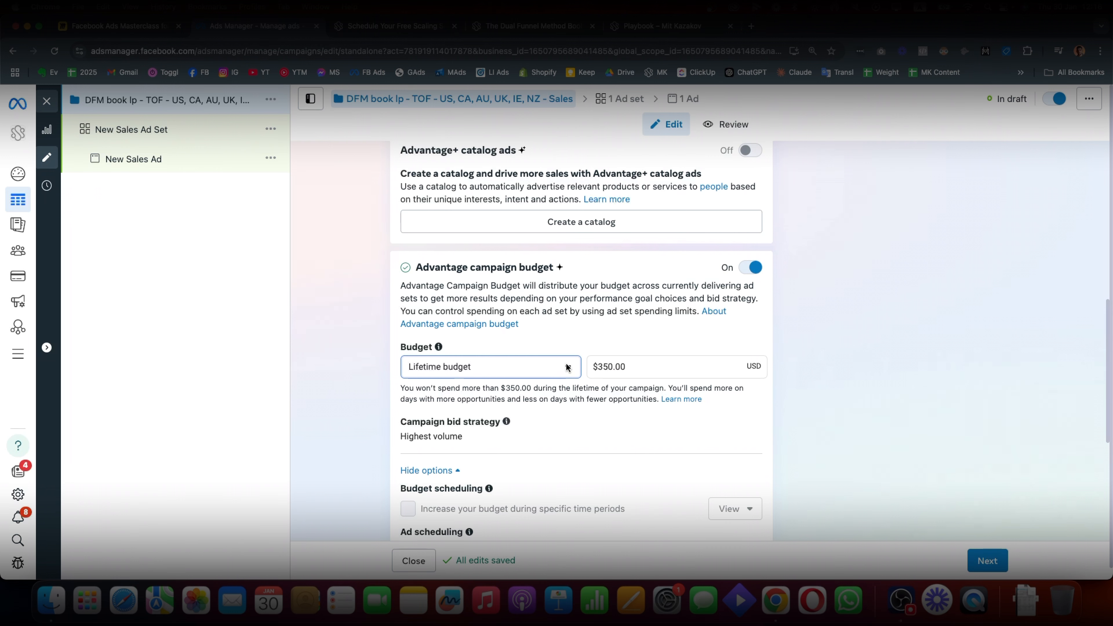
pyautogui.click(504, 364)
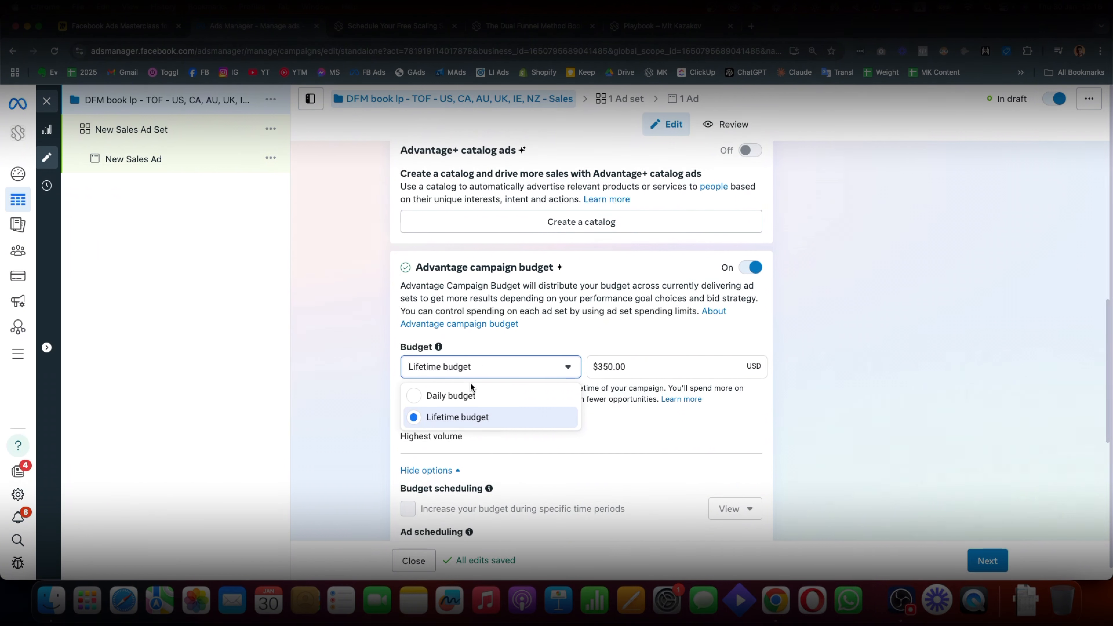
pyautogui.rightClick(424, 397)
pyautogui.click(420, 395)
pyautogui.click(421, 395)
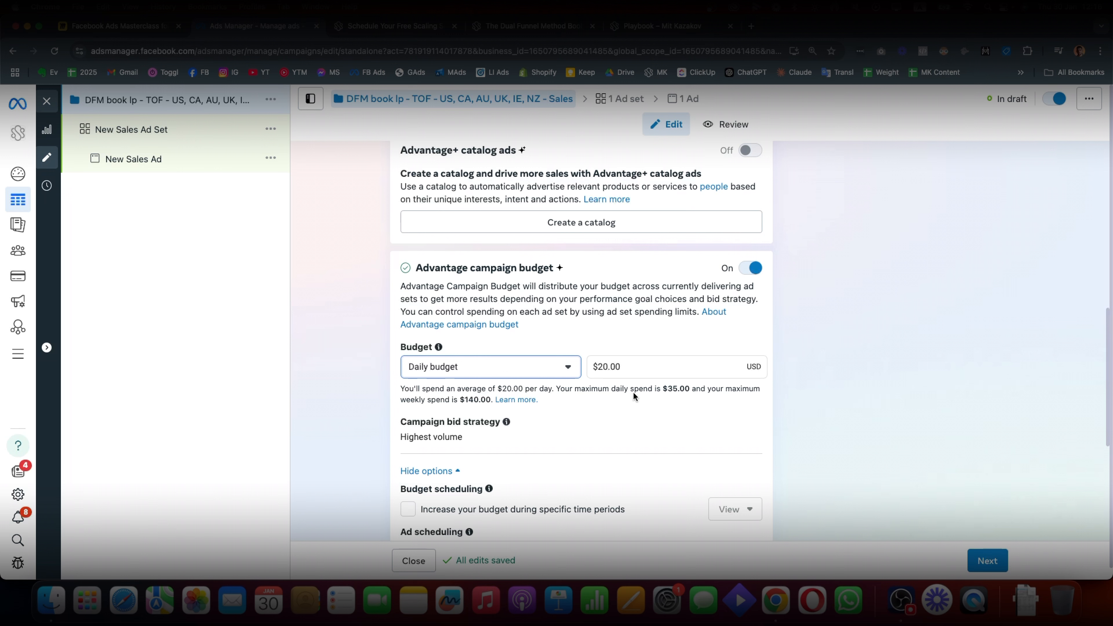
# Set the campaign's daily budget to $50.00 and review the spending explanation for that amount
pyautogui.click(642, 367)
pyautogui.write('50')
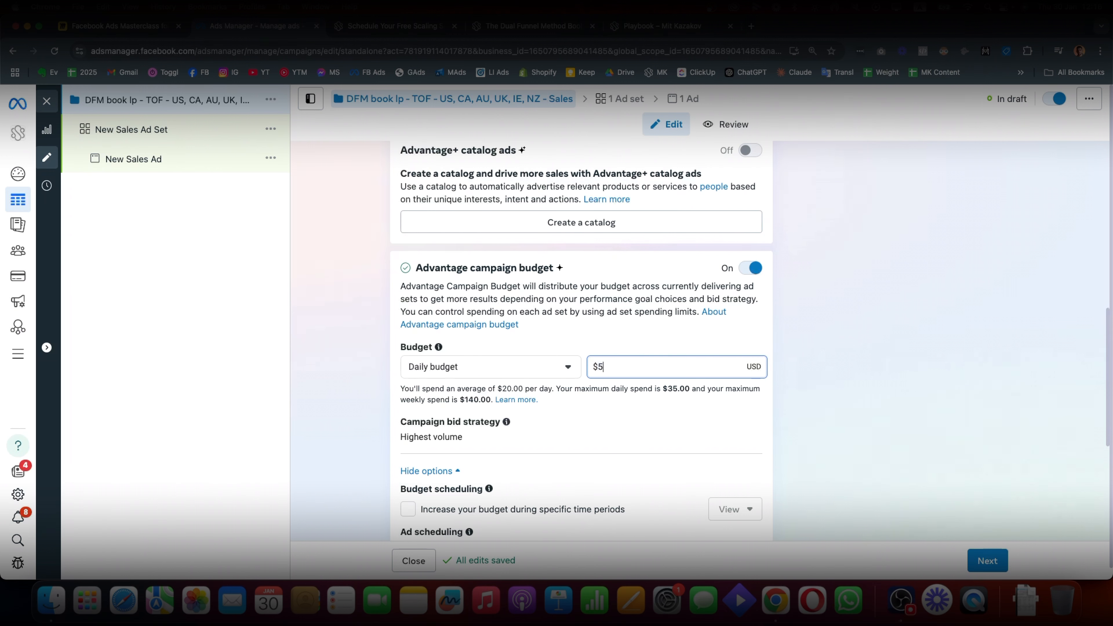
pyautogui.click(623, 412)
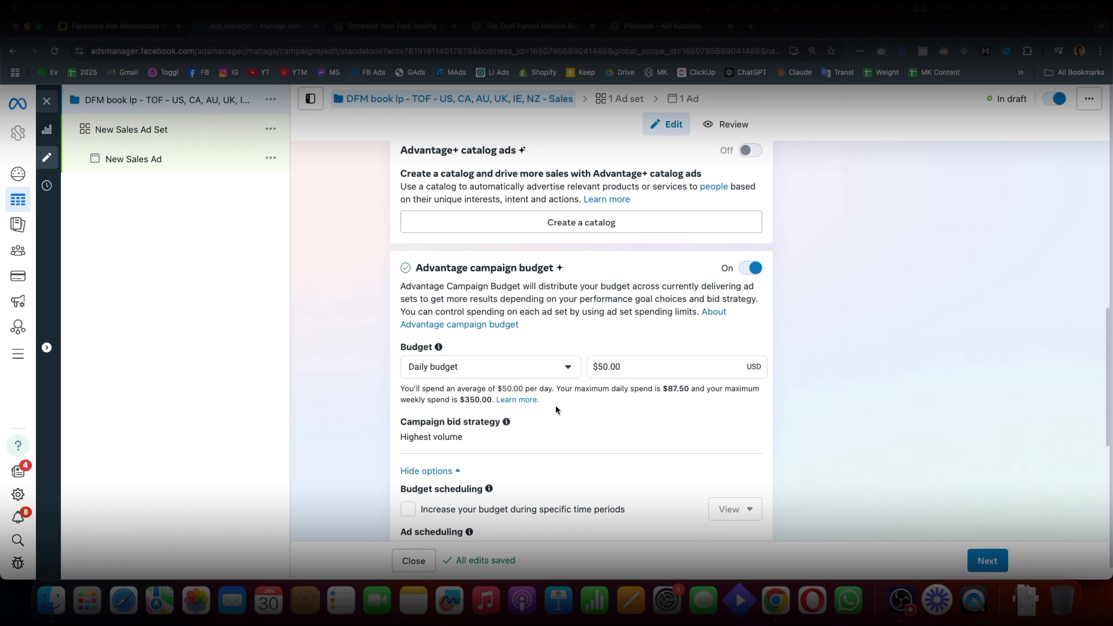
pyautogui.moveTo(568, 390); pyautogui.dragTo(566, 395)
pyautogui.click(563, 396)
pyautogui.click(634, 370)
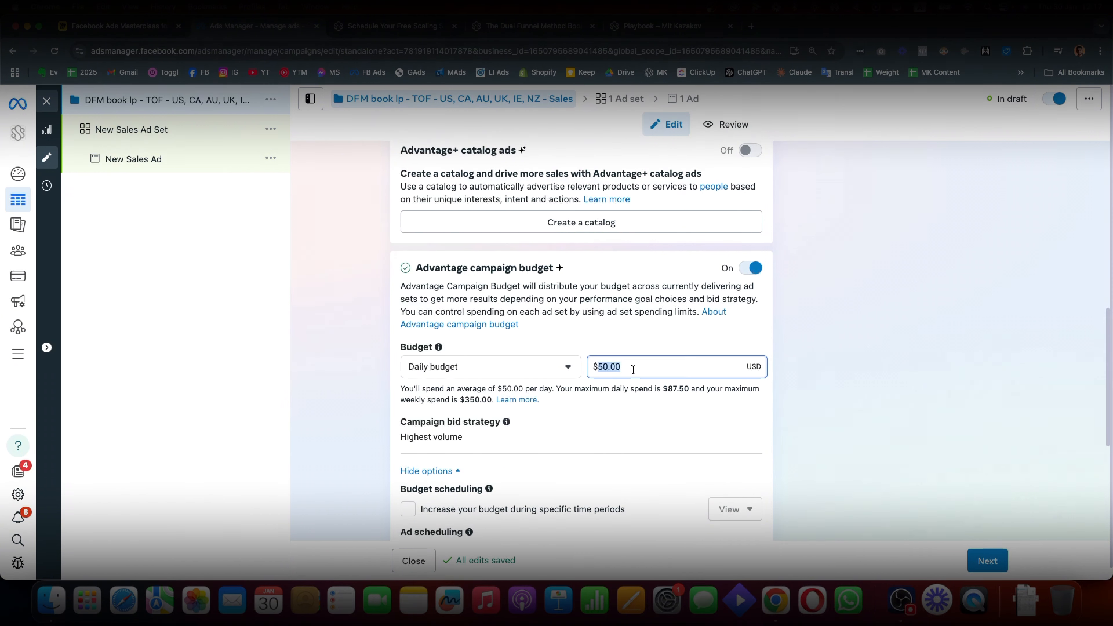
pyautogui.click(635, 385)
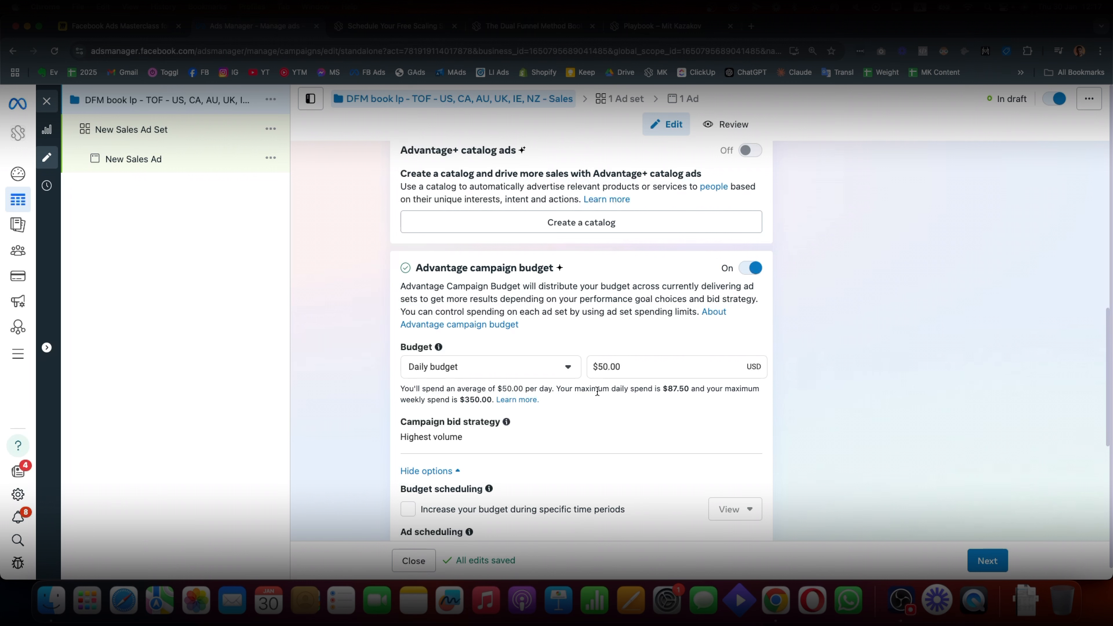
# Try Cost per result goal as the campaign bid strategy and return it to Highest volume
pyautogui.scroll(-3, 463, 419)
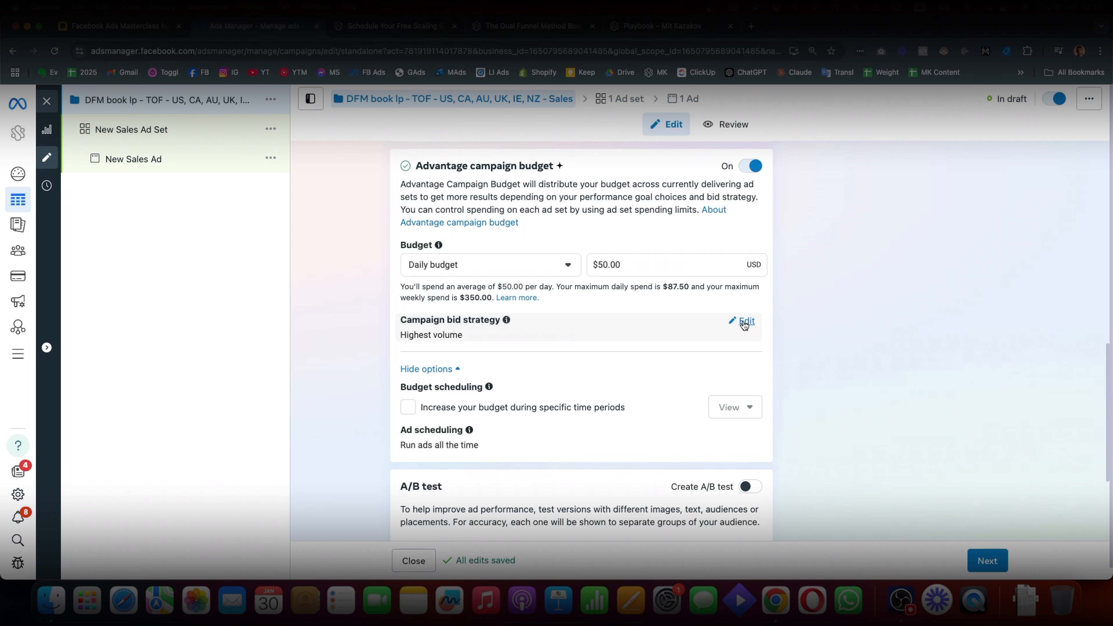
pyautogui.click(744, 323)
pyautogui.click(454, 344)
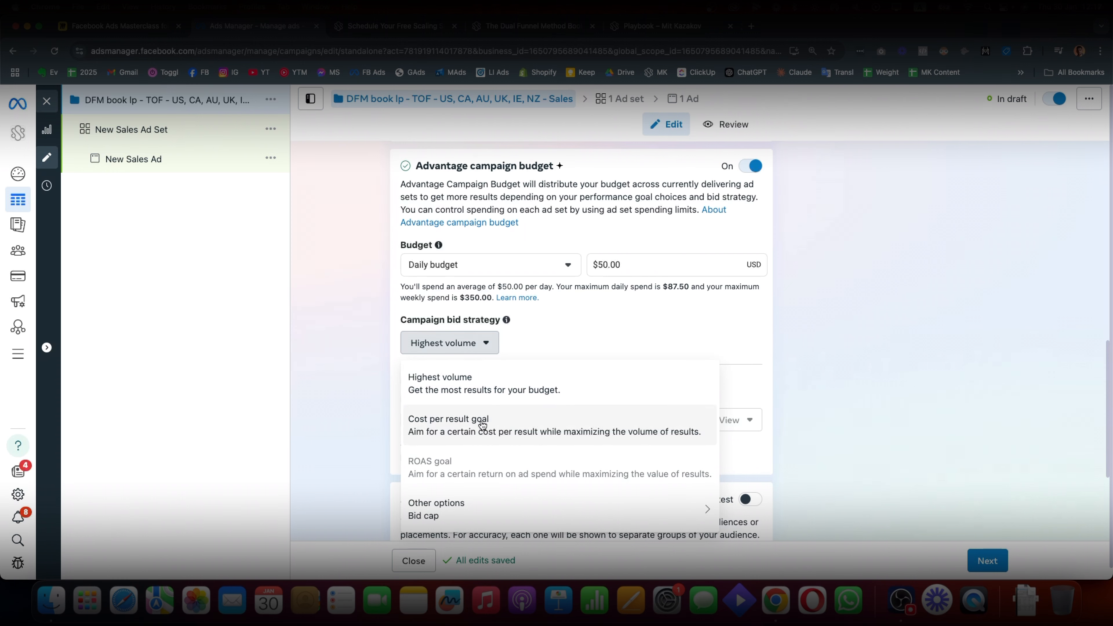
pyautogui.click(478, 434)
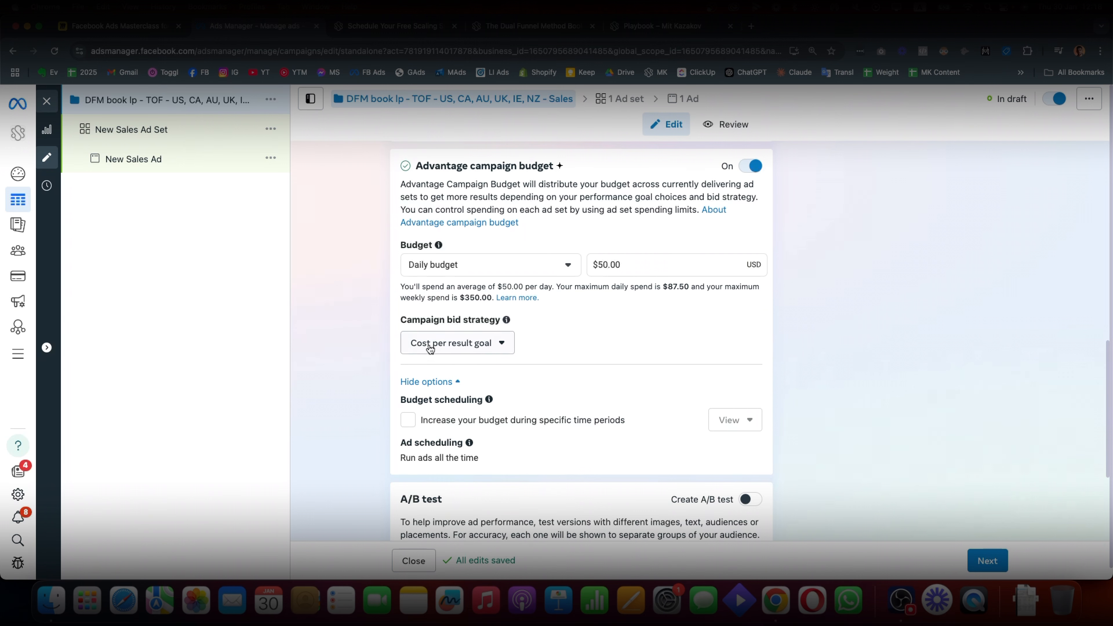
pyautogui.click(443, 346)
pyautogui.click(443, 377)
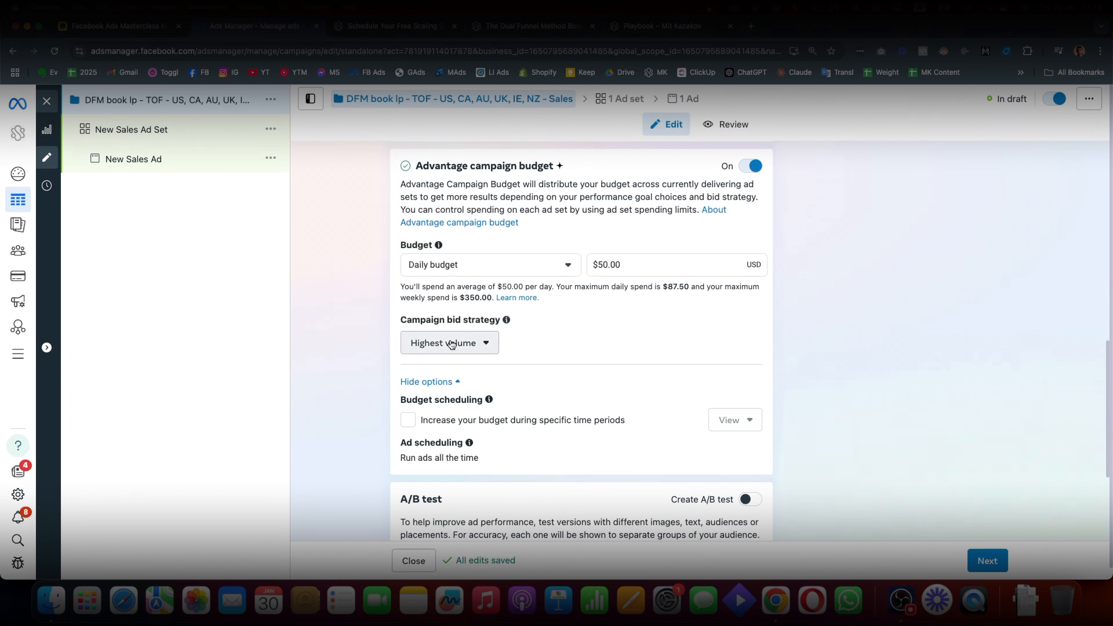
# Change the campaign bid strategy to Cost per result goal after comparing it with Highest volume
pyautogui.click(472, 346)
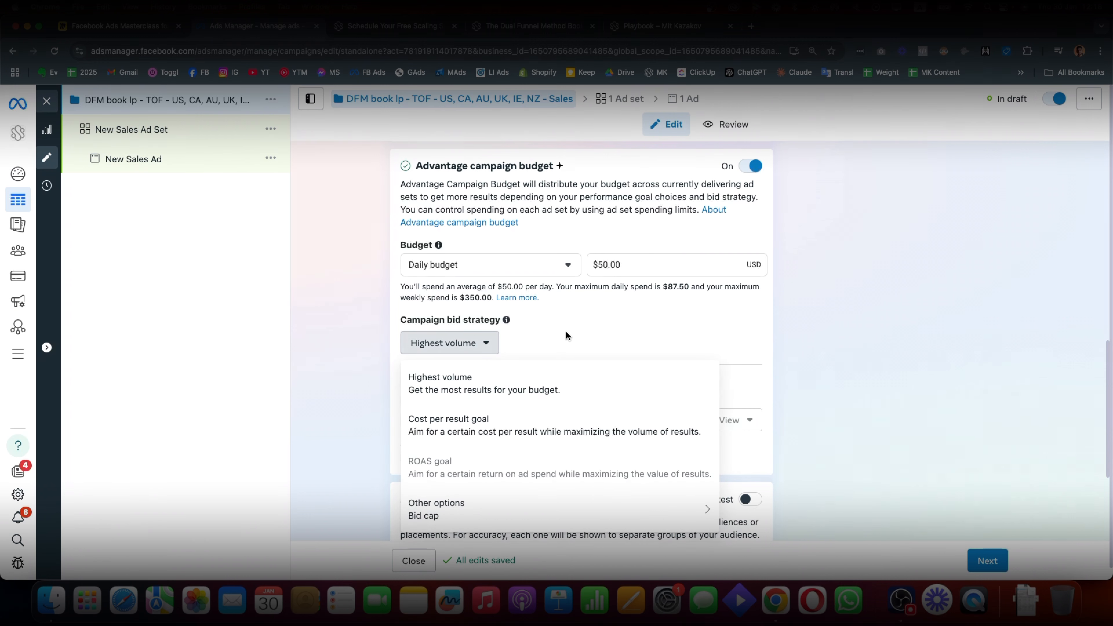
pyautogui.click(466, 382)
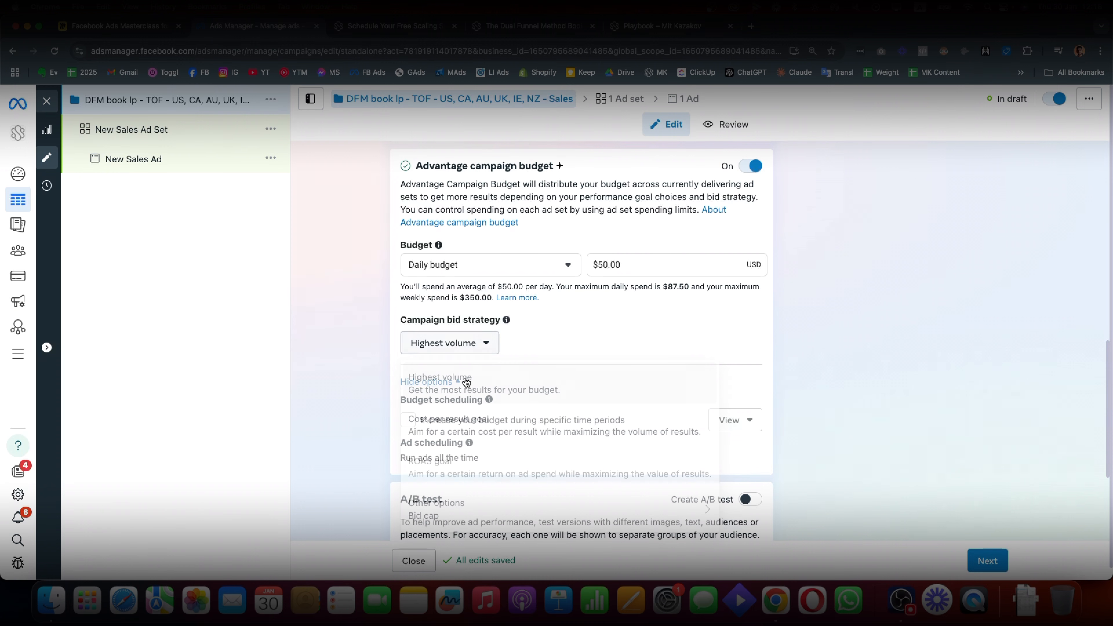
pyautogui.click(475, 345)
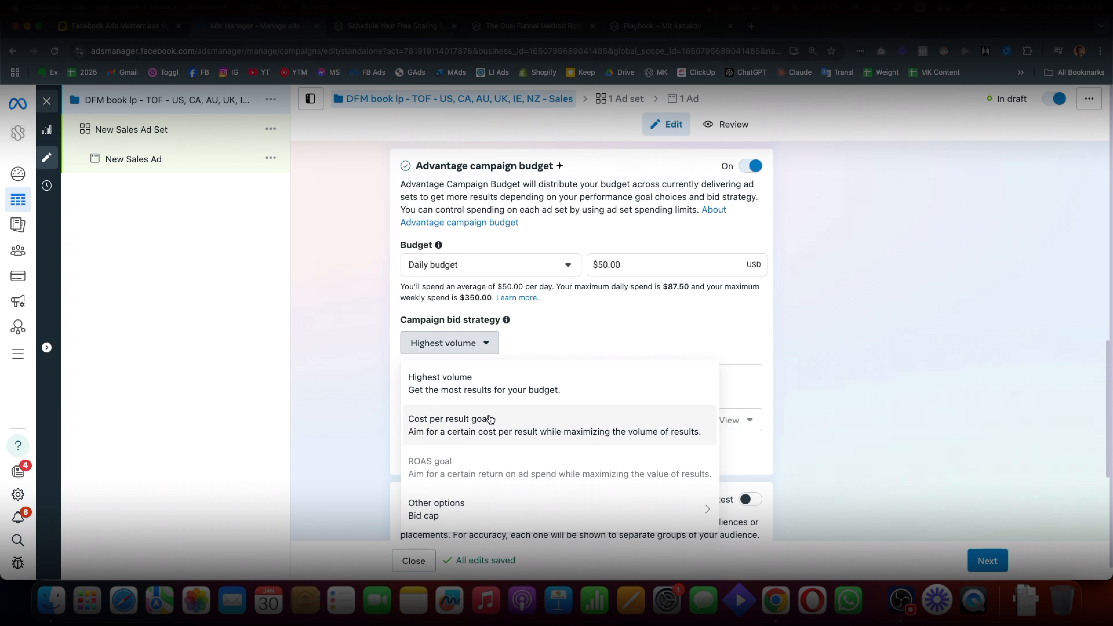
pyautogui.click(474, 425)
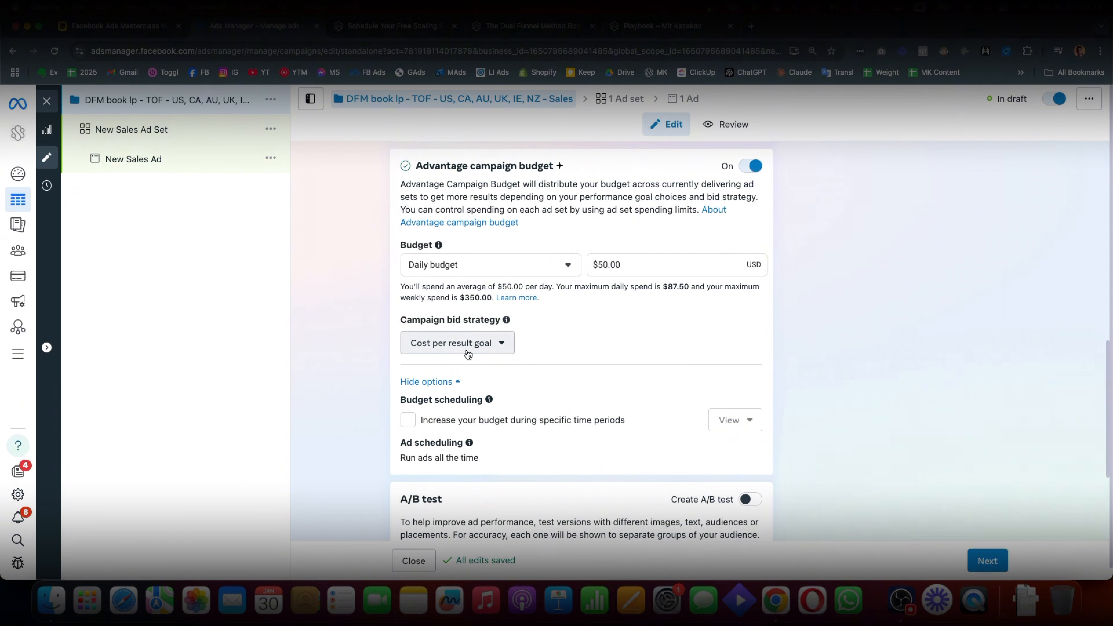
# Review the campaign's budget scheduling, ad scheduling, A/B test and reporting sections
pyautogui.scroll(-1, 545, 332)
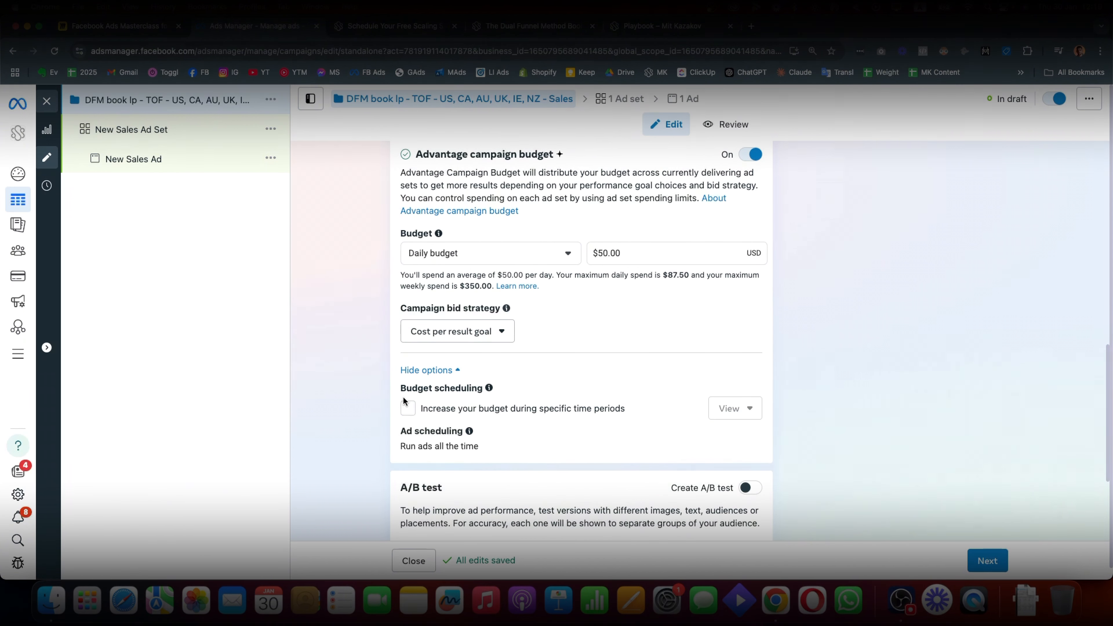
pyautogui.moveTo(436, 443)
pyautogui.scroll(-3, 518, 404)
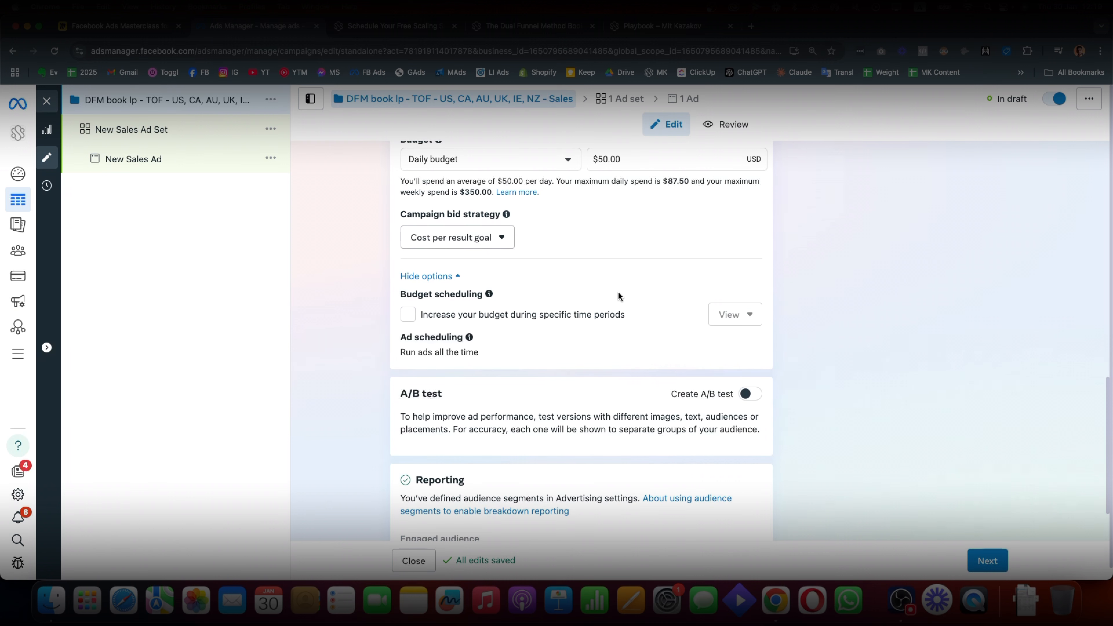
pyautogui.scroll(-3, 439, 353)
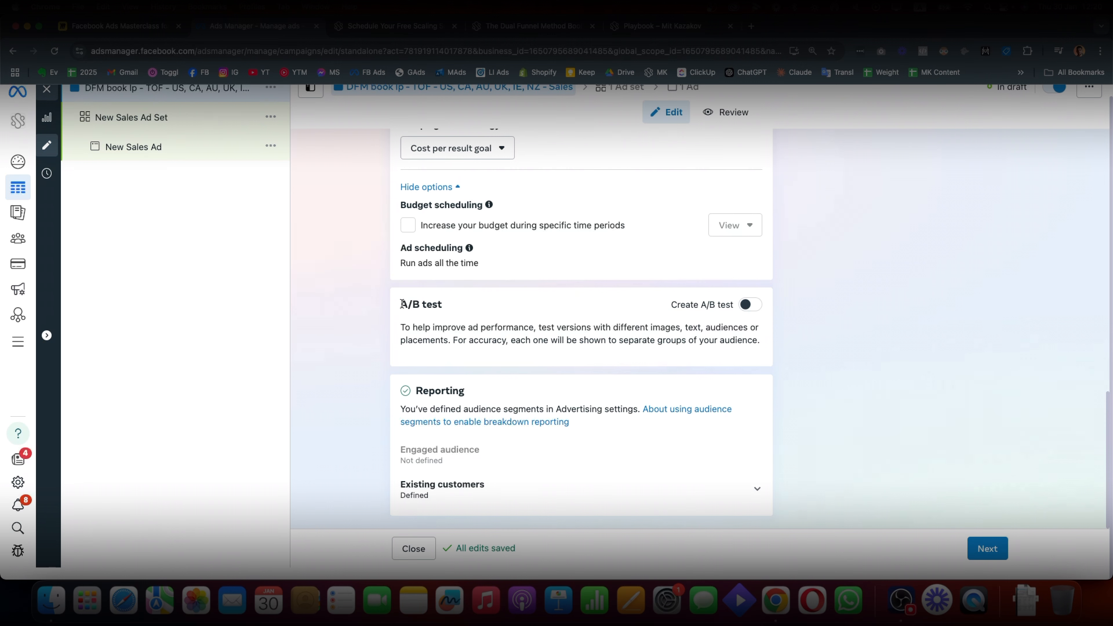
pyautogui.moveTo(402, 303); pyautogui.dragTo(443, 304)
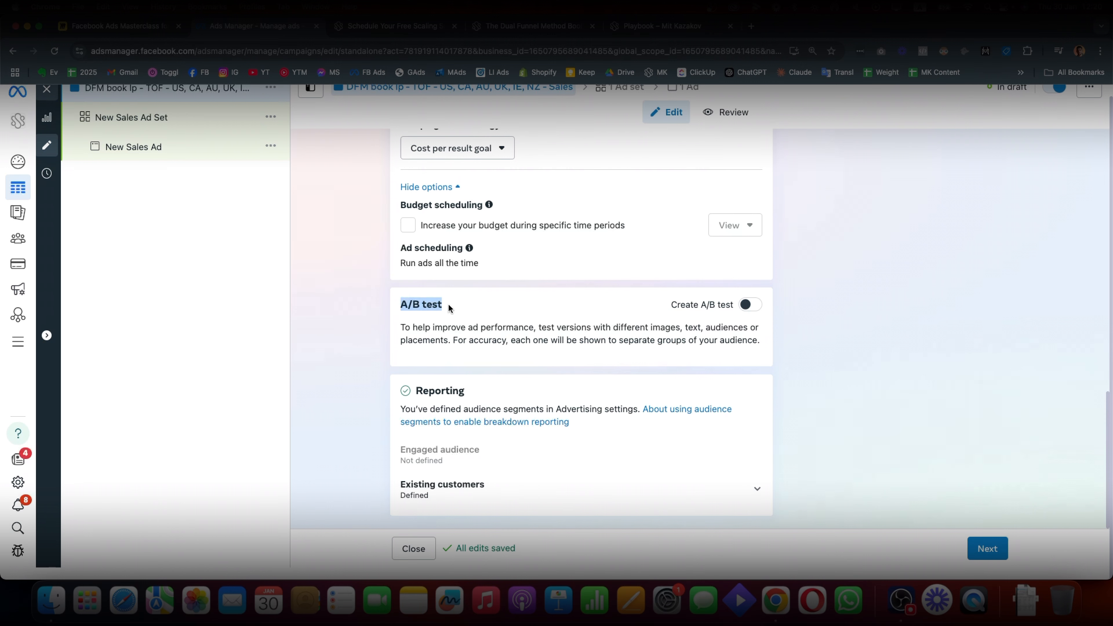
pyautogui.click(425, 304)
pyautogui.scroll(15, 542, 378)
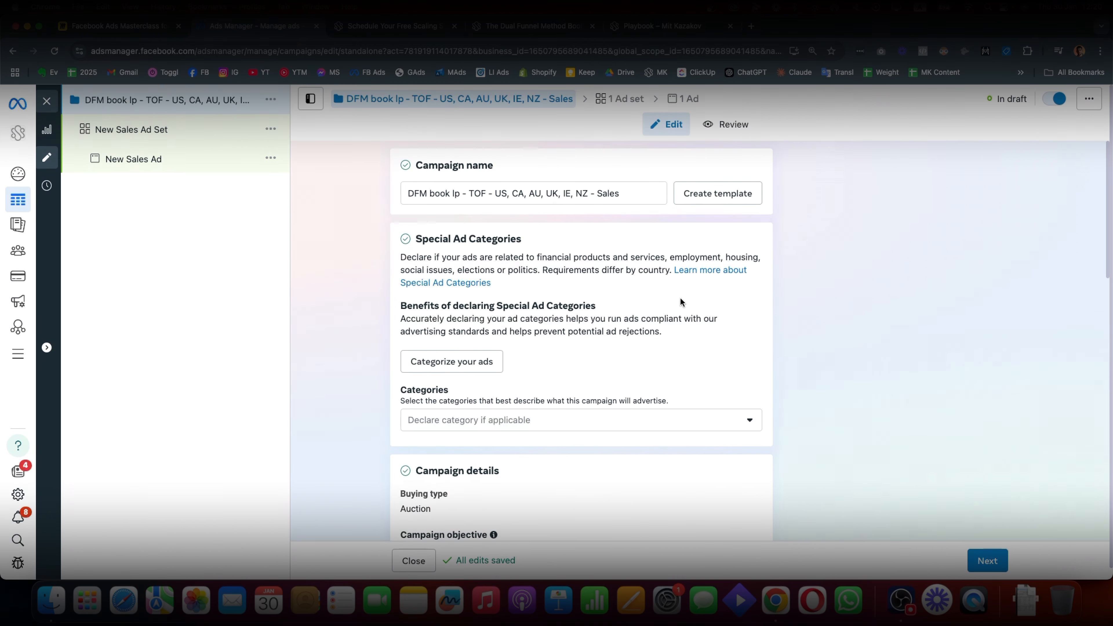
# Open the New Sales Ad Set and choose Website as its conversion location
pyautogui.click(120, 132)
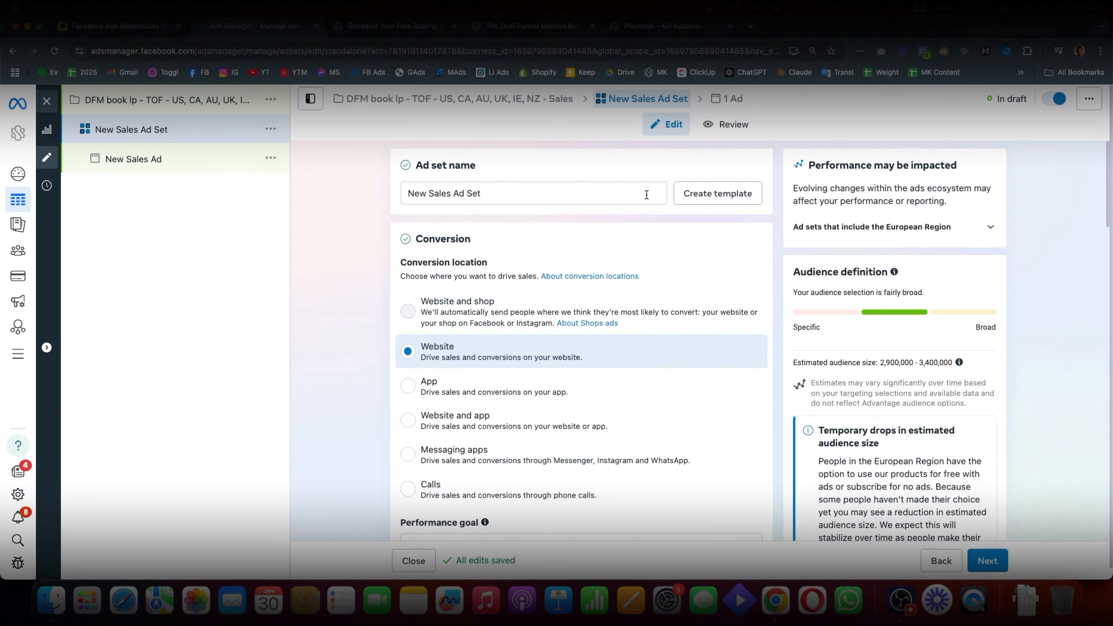
pyautogui.scroll(-1, 607, 256)
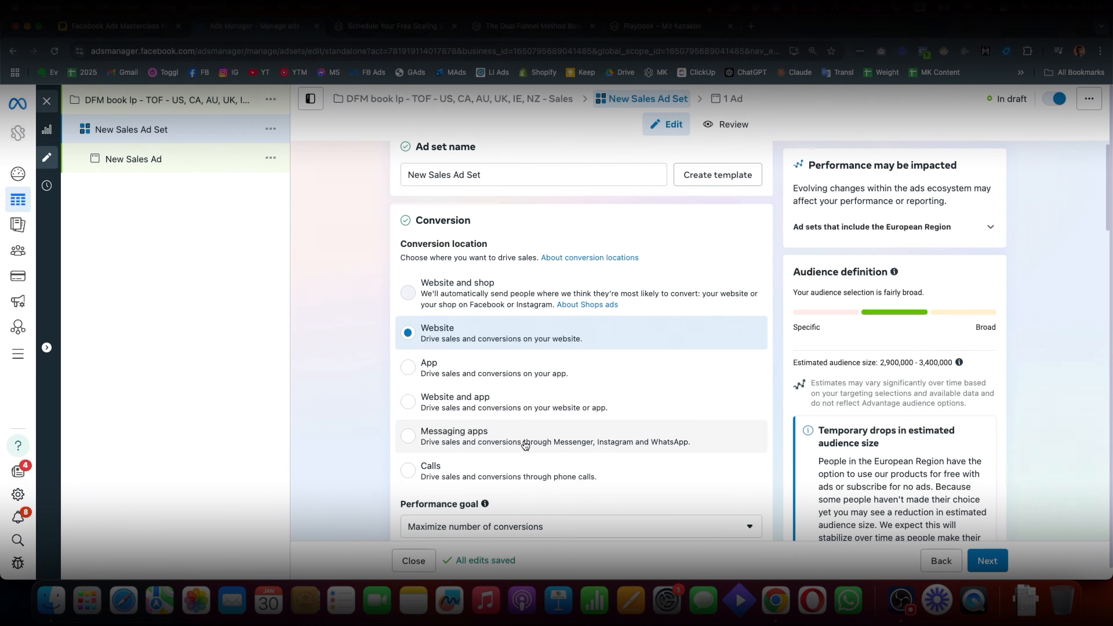
pyautogui.click(466, 334)
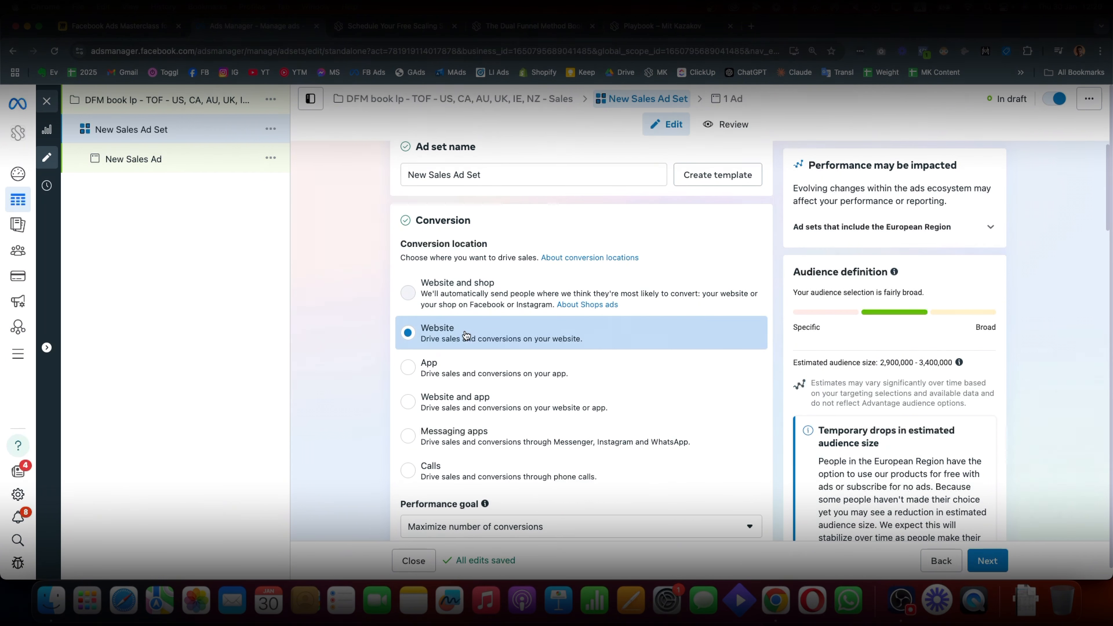
# Review the performance goals, keeping Maximize number of conversions, and select SSS FB Pixel as the dataset
pyautogui.scroll(-5, 480, 339)
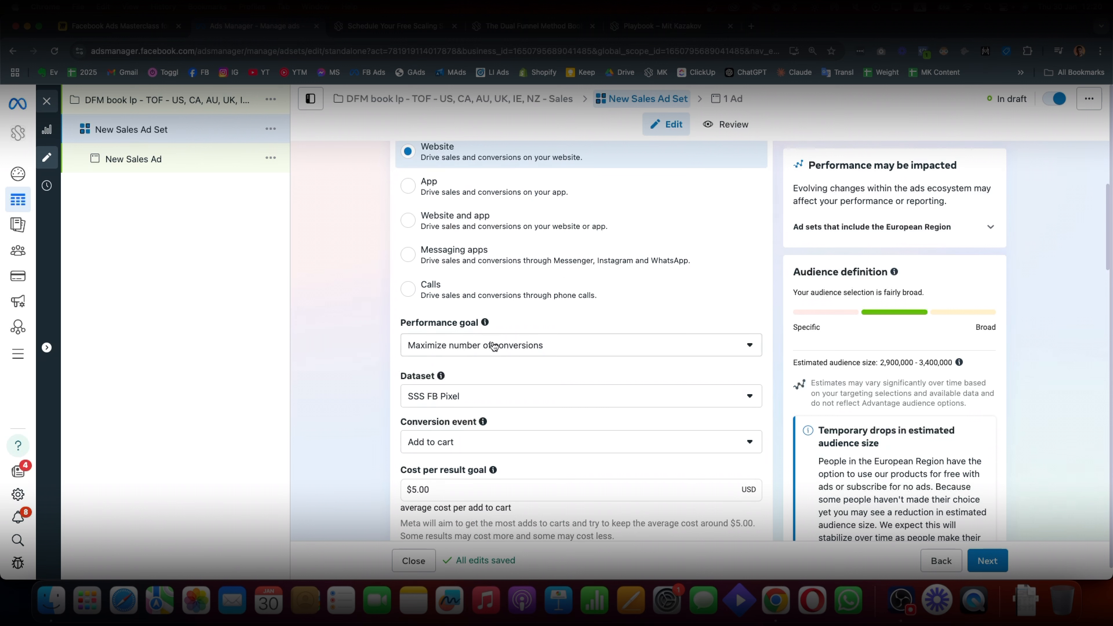
pyautogui.click(494, 345)
pyautogui.scroll(-1, 319, 341)
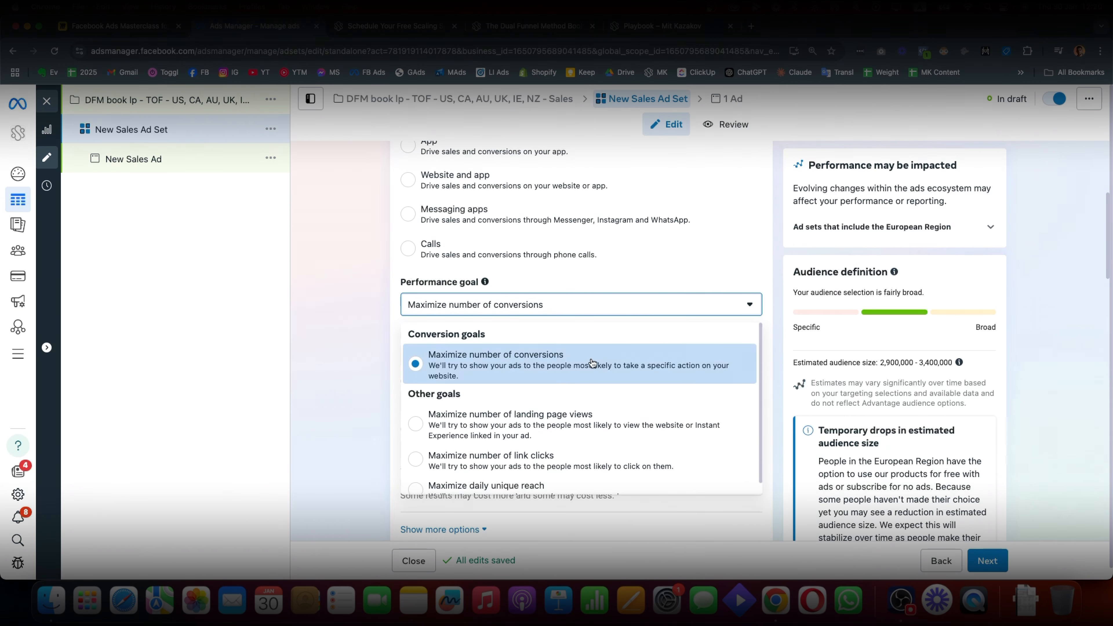
pyautogui.scroll(-1, 591, 373)
pyautogui.scroll(1, 517, 424)
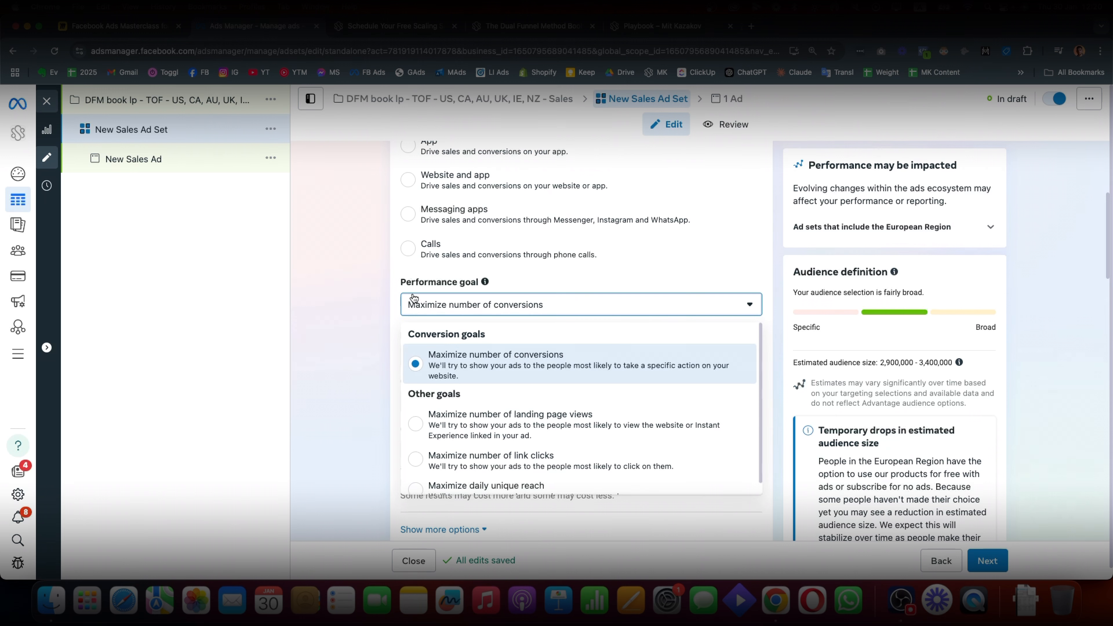
pyautogui.click(371, 303)
pyautogui.click(433, 358)
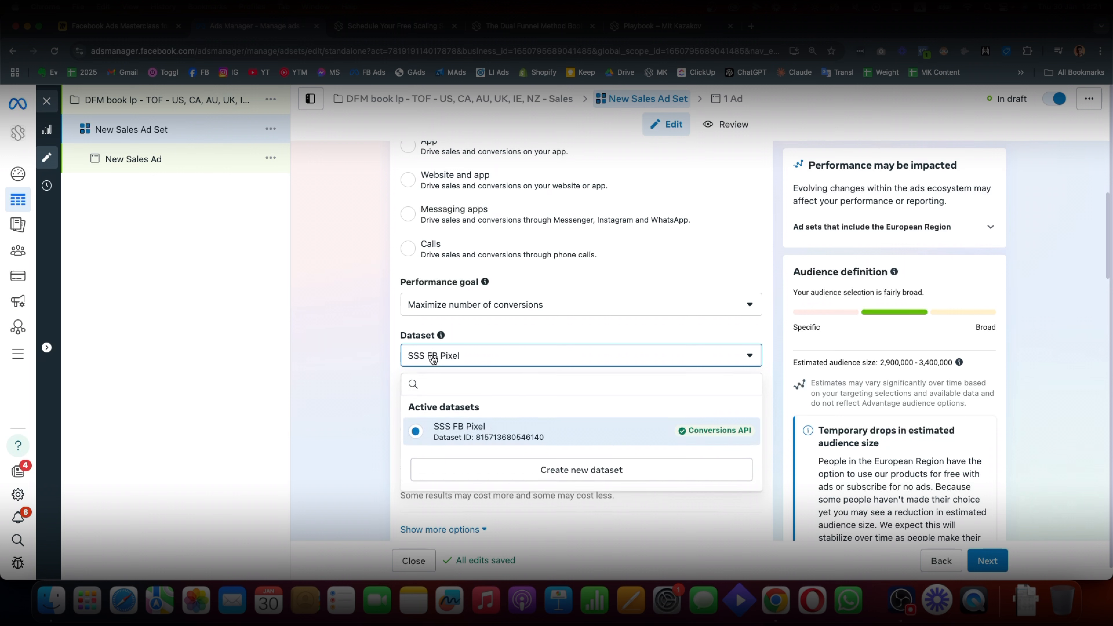
pyautogui.click(452, 430)
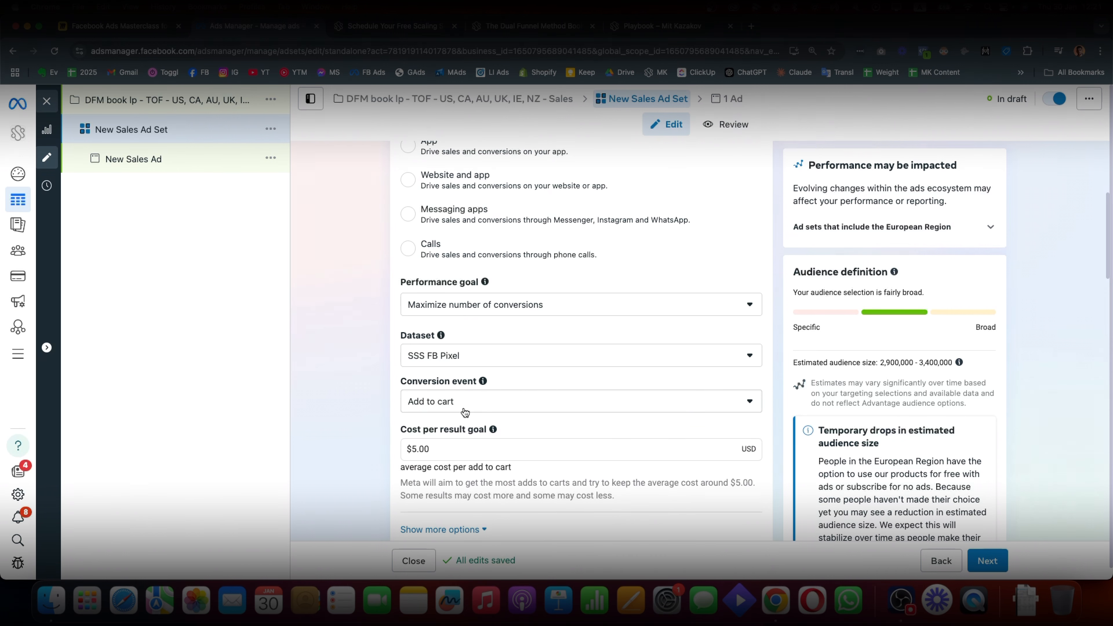
# Set the ad set's conversion event to Purchase
pyautogui.click(466, 408)
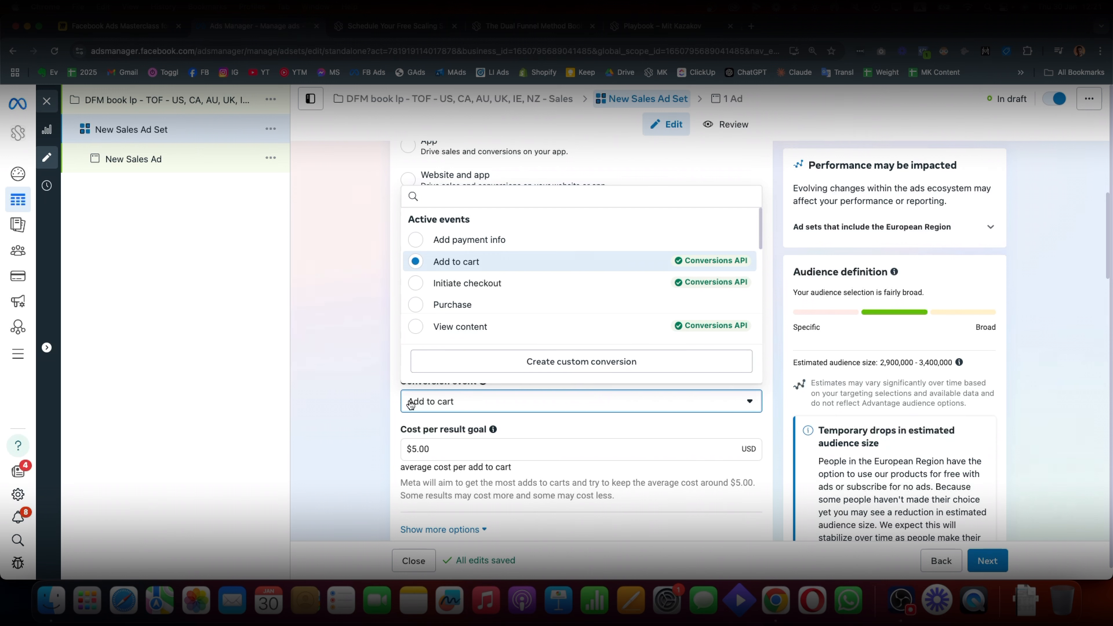
pyautogui.click(458, 304)
pyautogui.click(454, 408)
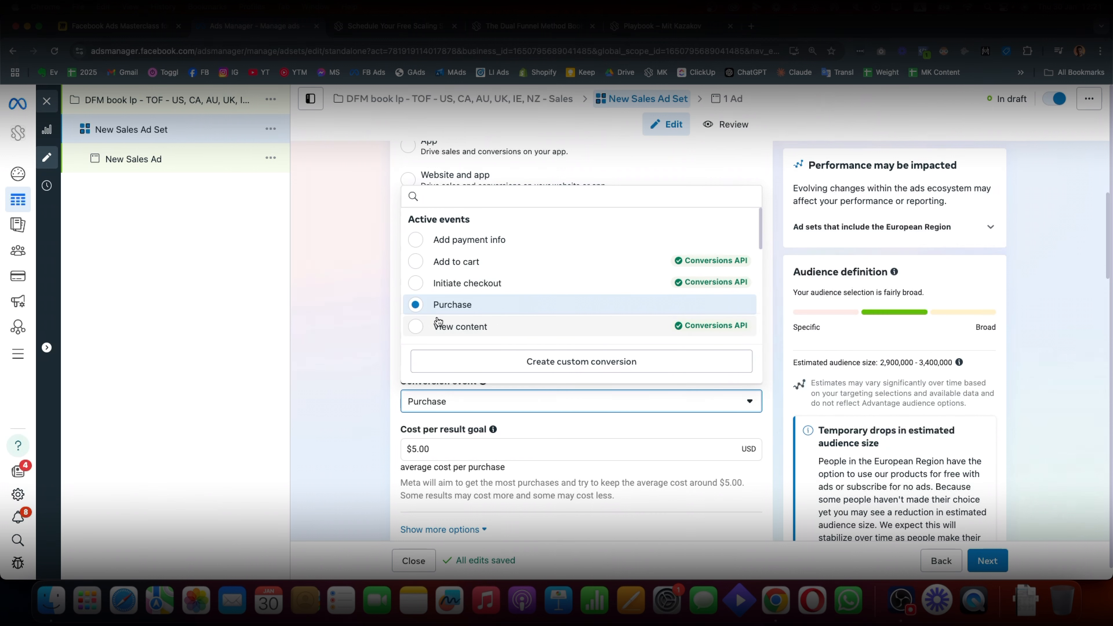
pyautogui.click(452, 306)
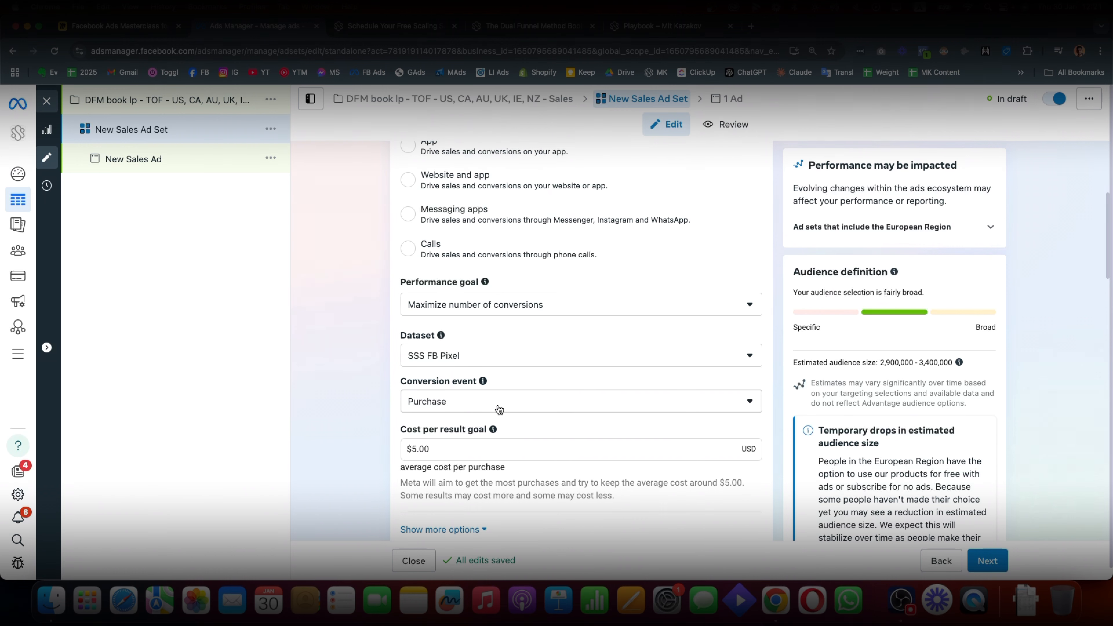
pyautogui.click(480, 410)
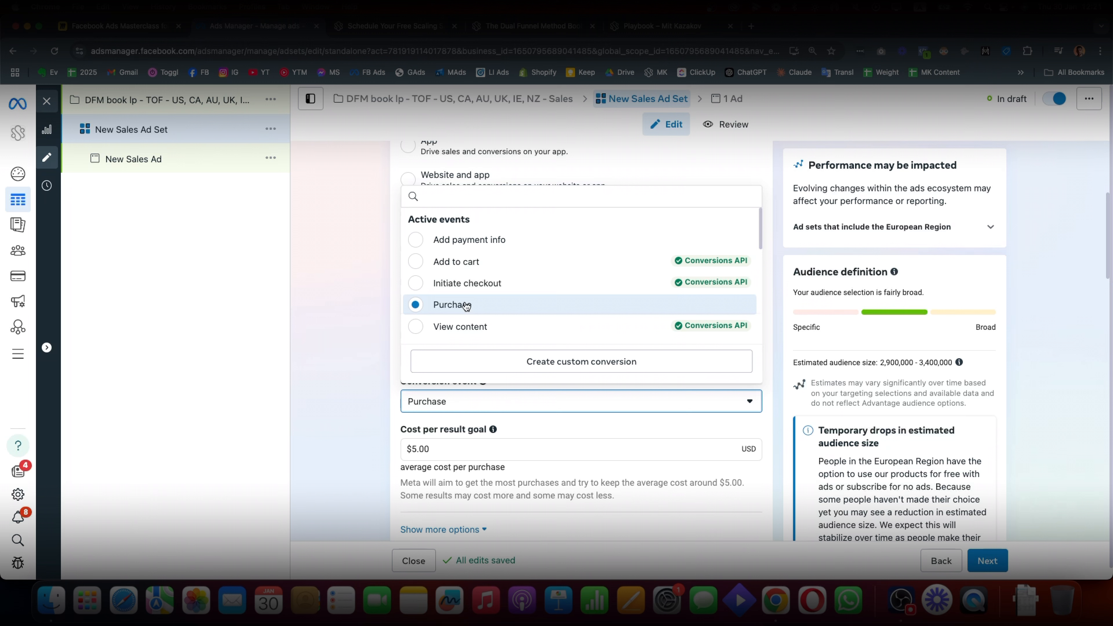
pyautogui.click(480, 414)
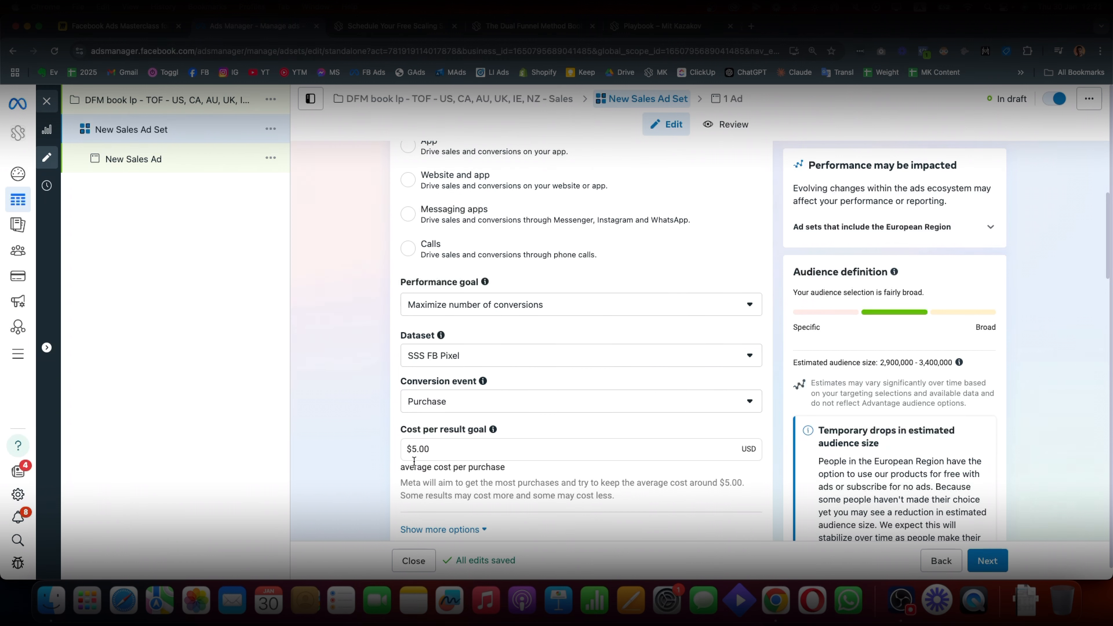
# Return the campaign bid strategy to Highest volume, accepting the reset of ad set bid amounts
pyautogui.click(193, 105)
pyautogui.scroll(-10, 513, 322)
pyautogui.scroll(4, 530, 306)
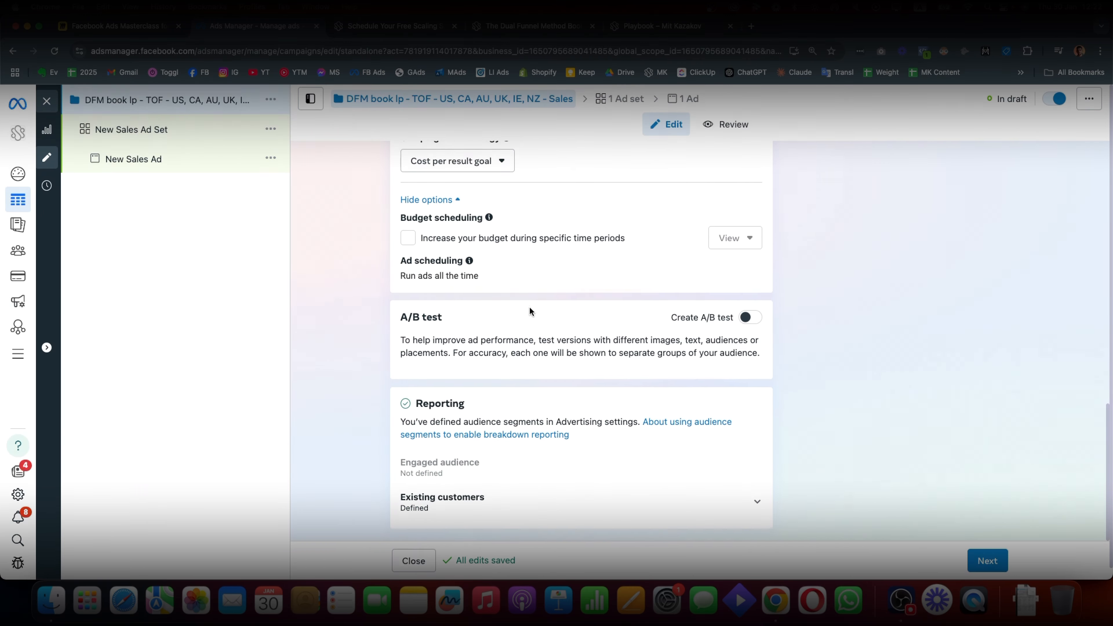
pyautogui.click(456, 258)
pyautogui.click(448, 290)
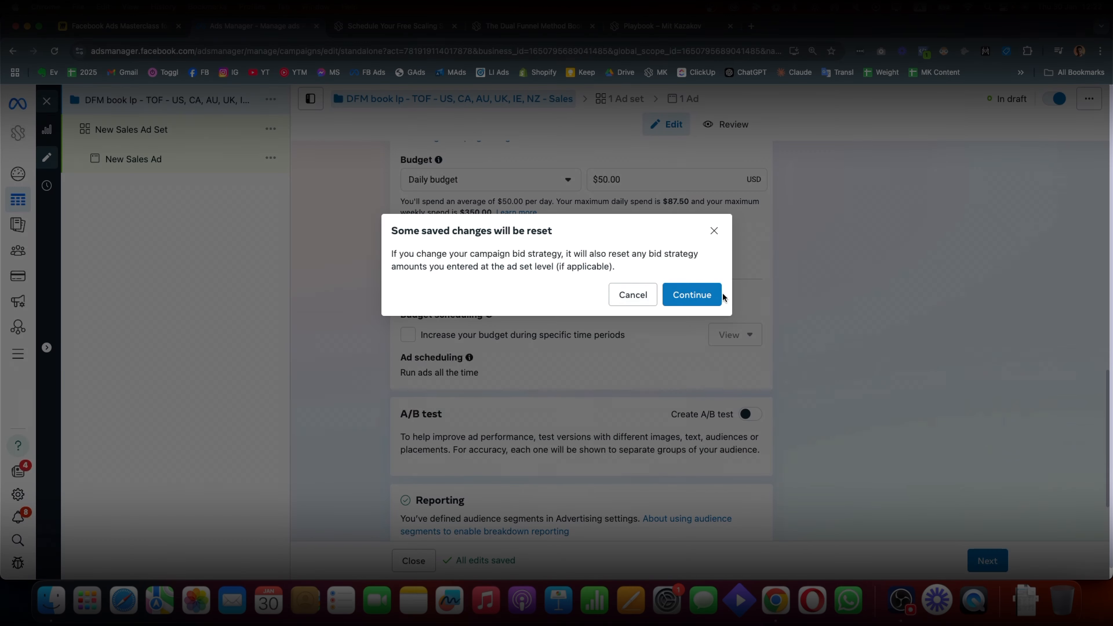
pyautogui.click(701, 294)
# Show more conversion options for the New Sales Ad Set and examine its click, engaged-view and view attribution settings
pyautogui.click(147, 134)
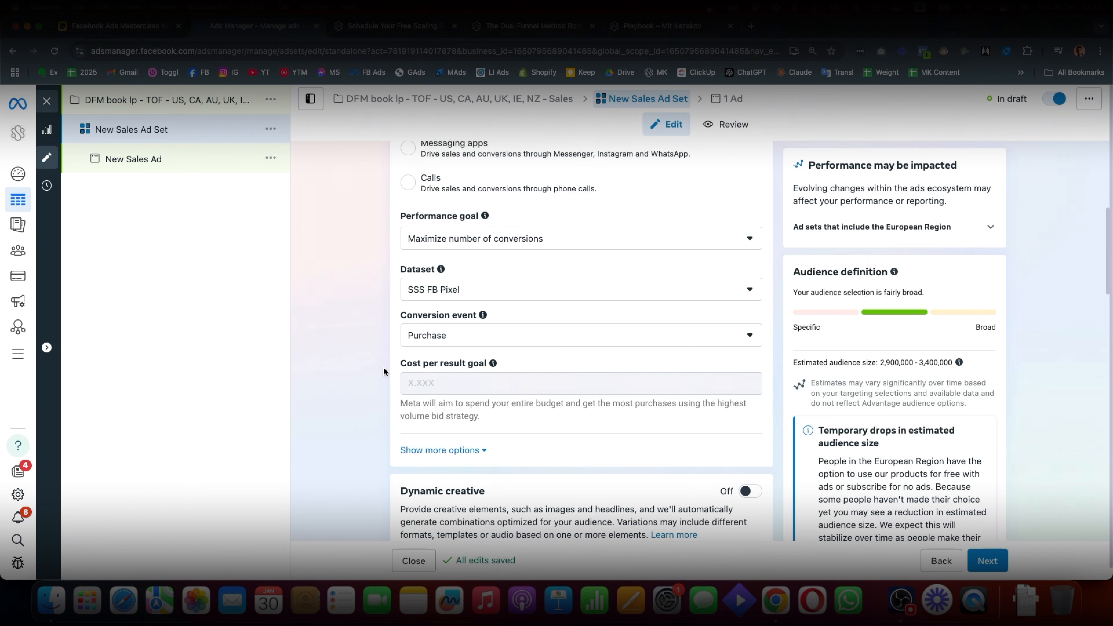
pyautogui.click(434, 448)
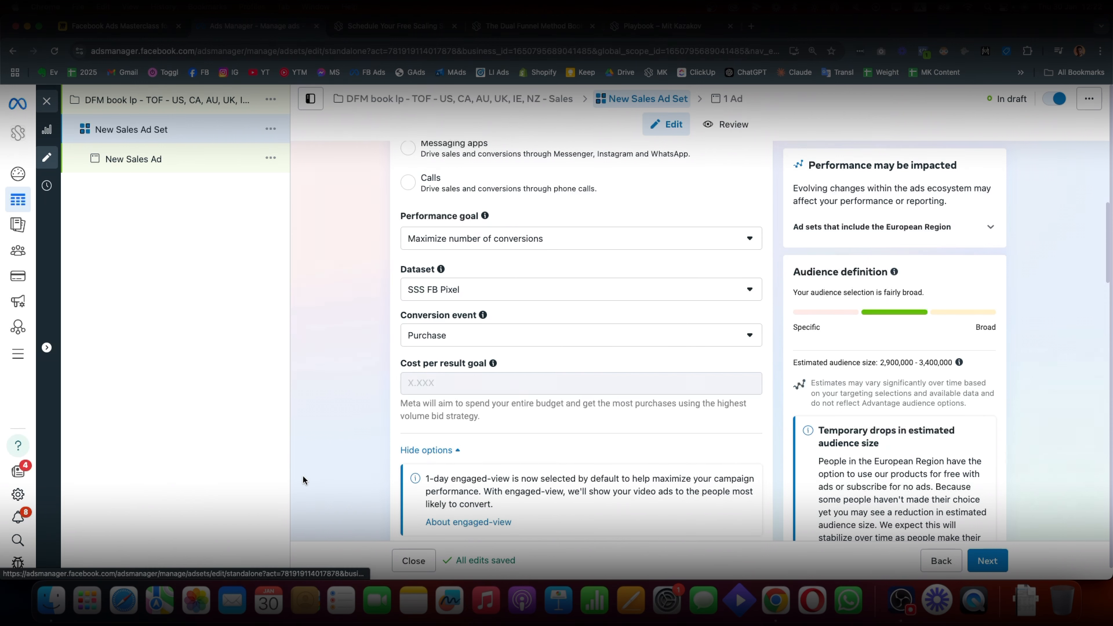
pyautogui.scroll(-3, 439, 395)
pyautogui.scroll(-3, 508, 329)
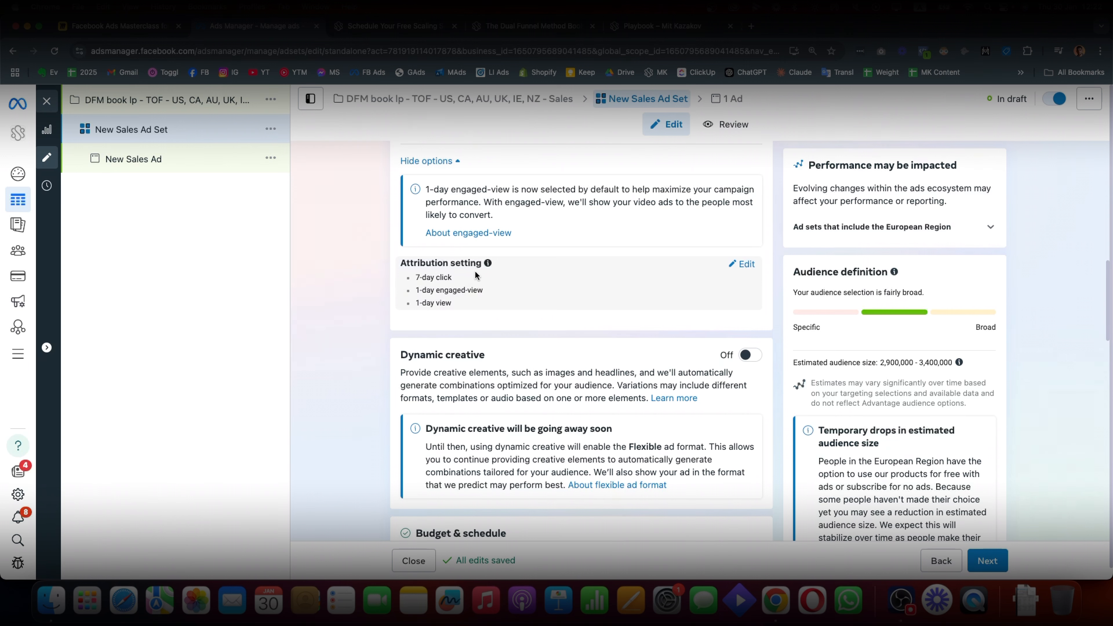
pyautogui.tripleClick(433, 279)
pyautogui.click(436, 278)
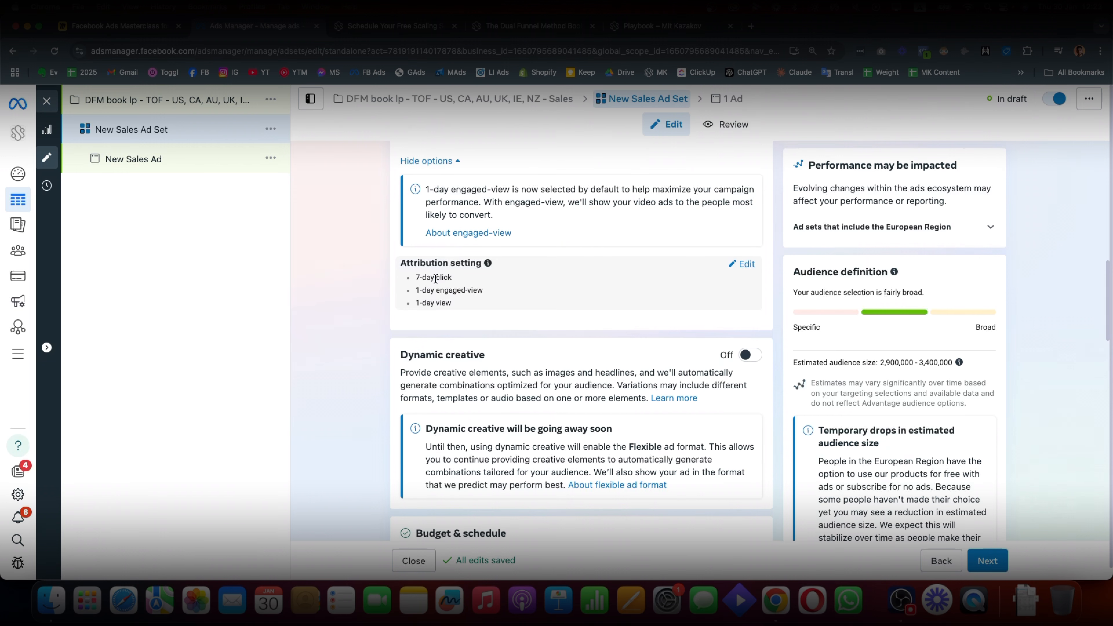
pyautogui.tripleClick(430, 303)
pyautogui.click(435, 292)
pyautogui.moveTo(424, 277); pyautogui.dragTo(465, 274)
pyautogui.click(458, 280)
pyautogui.moveTo(416, 277); pyautogui.dragTo(456, 278)
pyautogui.click(517, 297)
pyautogui.moveTo(416, 278); pyautogui.dragTo(440, 281)
pyautogui.click(440, 285)
pyautogui.tripleClick(424, 277)
pyautogui.tripleClick(424, 299)
pyautogui.click(431, 289)
# Read the Dynamic creative section and its notice, and look over the ad set's budget, schedule and spending limits
pyautogui.scroll(-2, 431, 288)
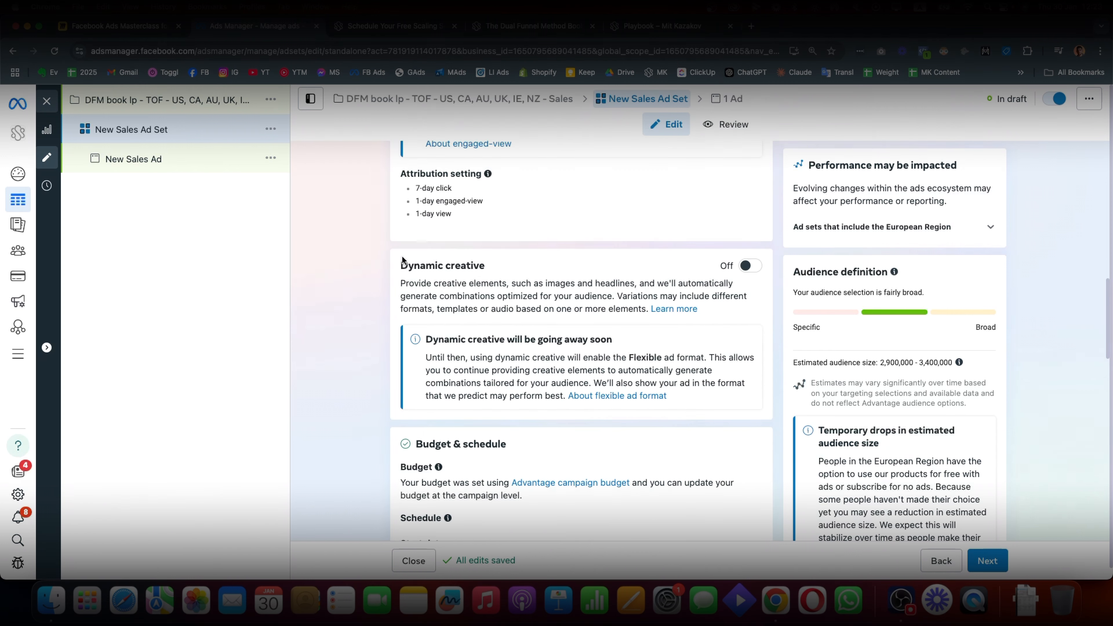
pyautogui.moveTo(419, 266); pyautogui.dragTo(507, 269)
pyautogui.click(489, 266)
pyautogui.tripleClick(486, 339)
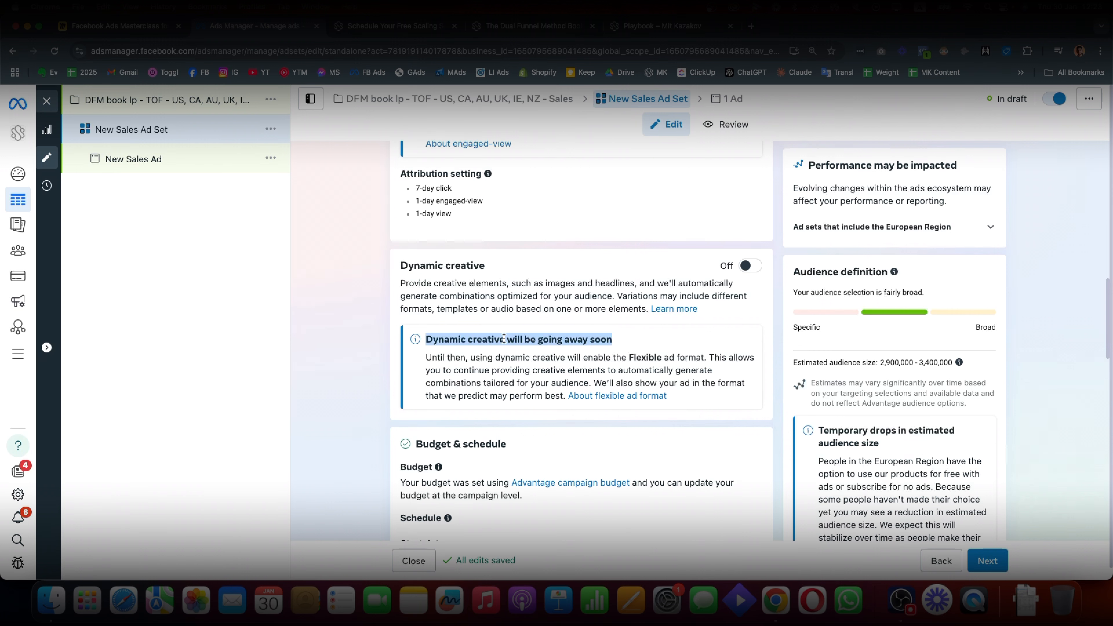
pyautogui.scroll(-7, 382, 314)
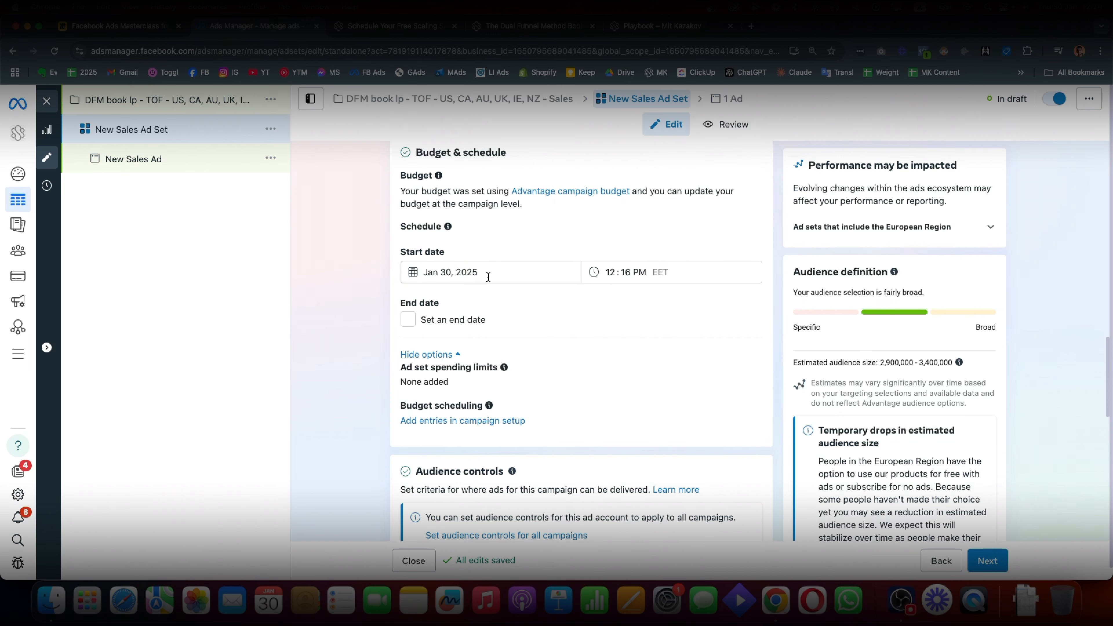
pyautogui.scroll(-2, 568, 298)
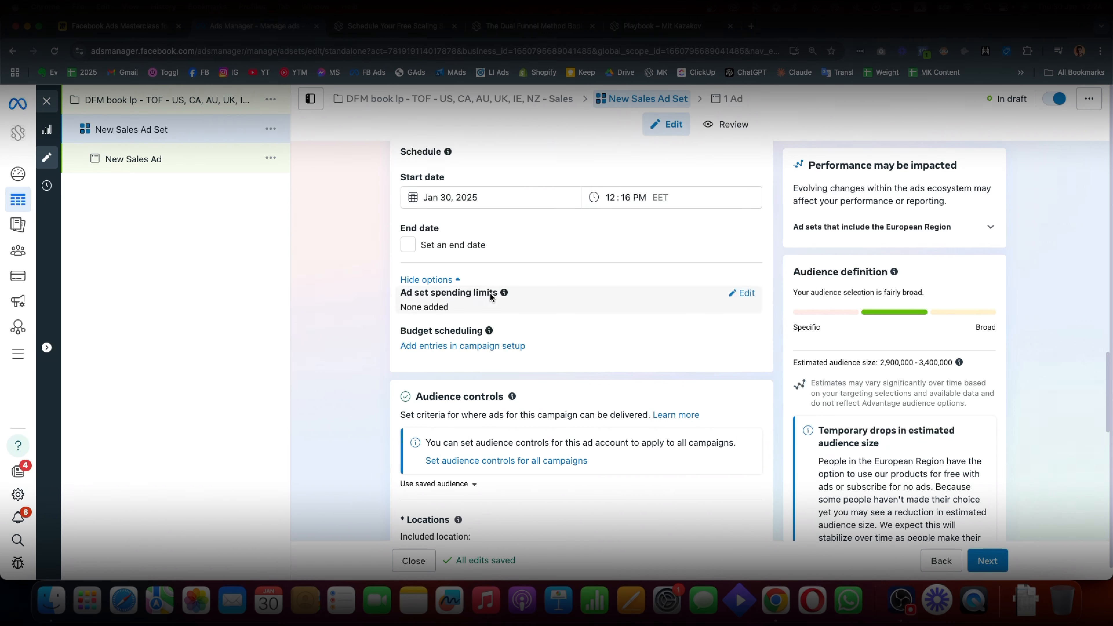
# Show more options in the ad set's audience controls and review locations, minimum age, excluded custom audiences and languages
pyautogui.scroll(-5, 489, 292)
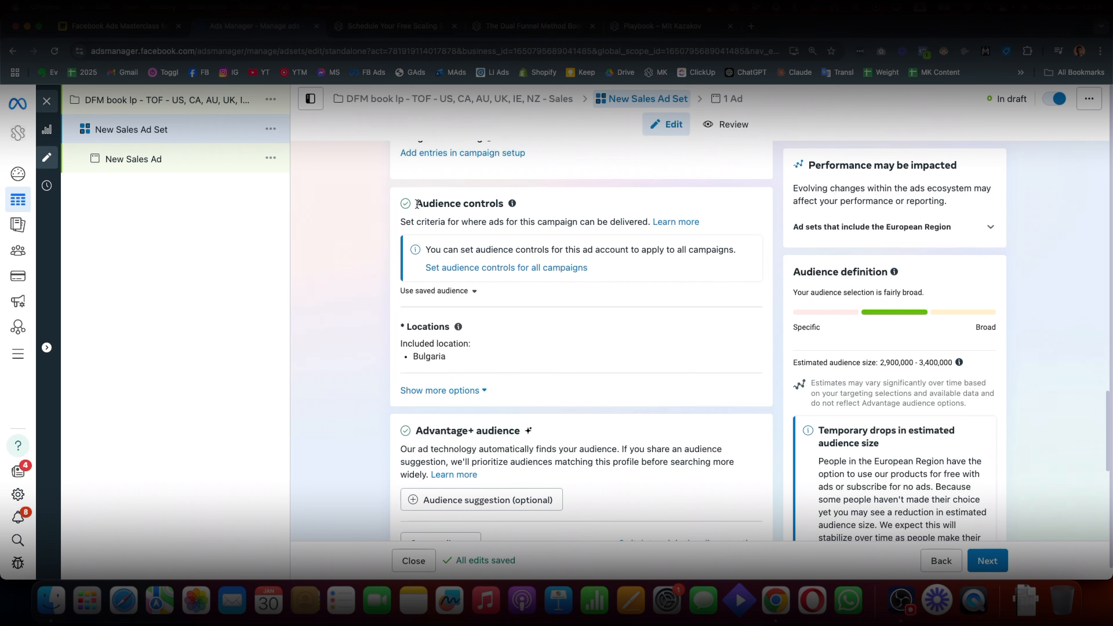
pyautogui.moveTo(417, 204); pyautogui.dragTo(477, 205)
pyautogui.click(477, 205)
pyautogui.click(440, 391)
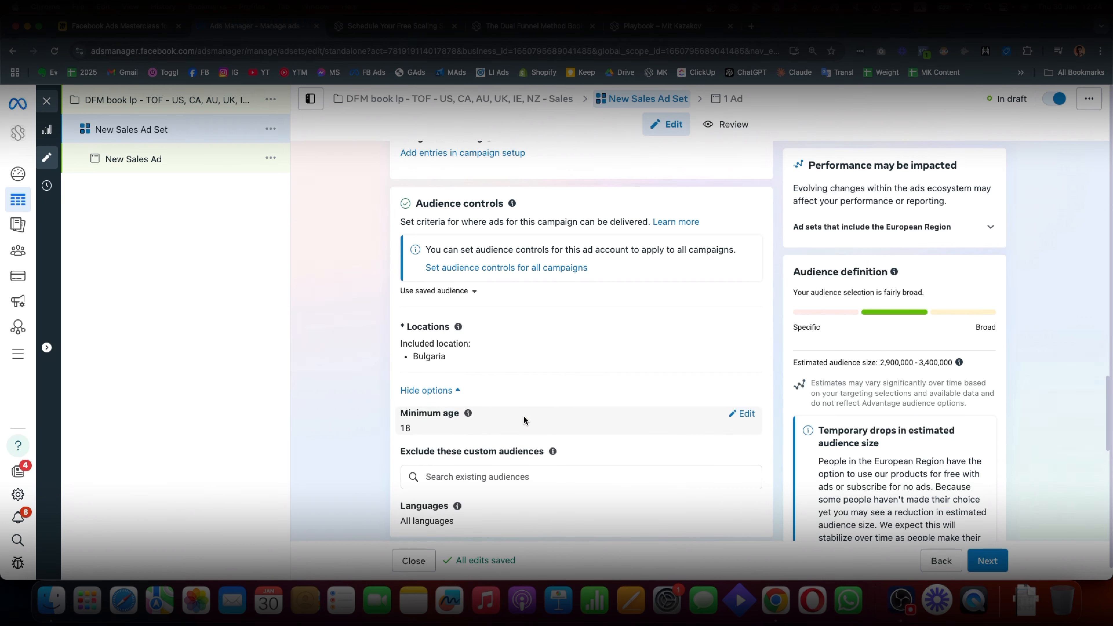
pyautogui.scroll(-2, 524, 420)
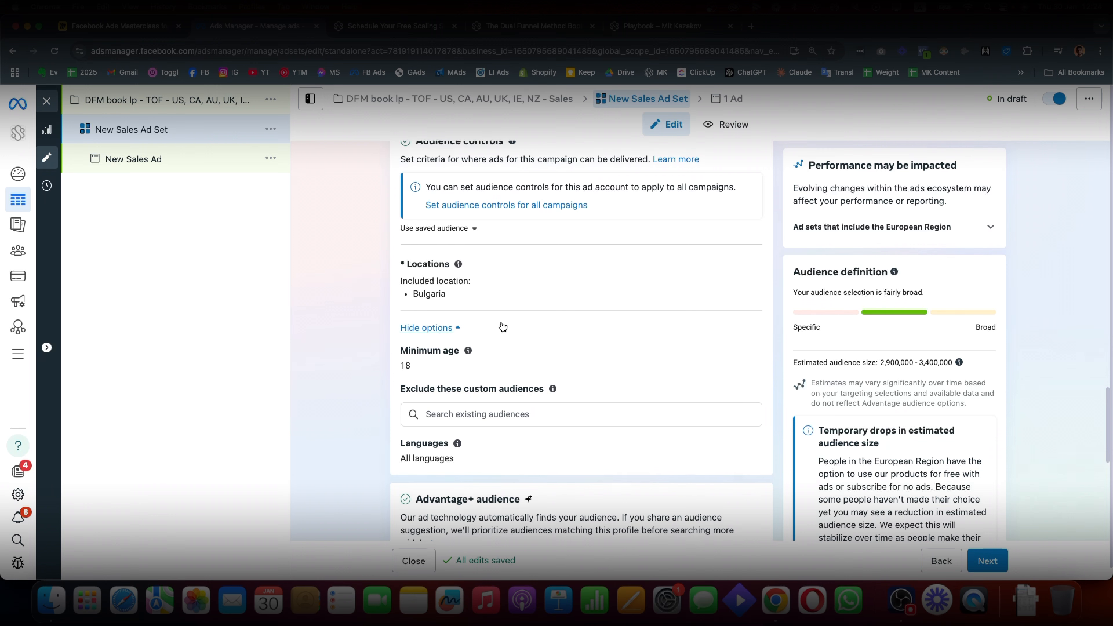
# Switch the New Sales Ad Set from Advantage+ audience to the original audience options, declining the Advantage+ recommendation
pyautogui.scroll(-5, 522, 248)
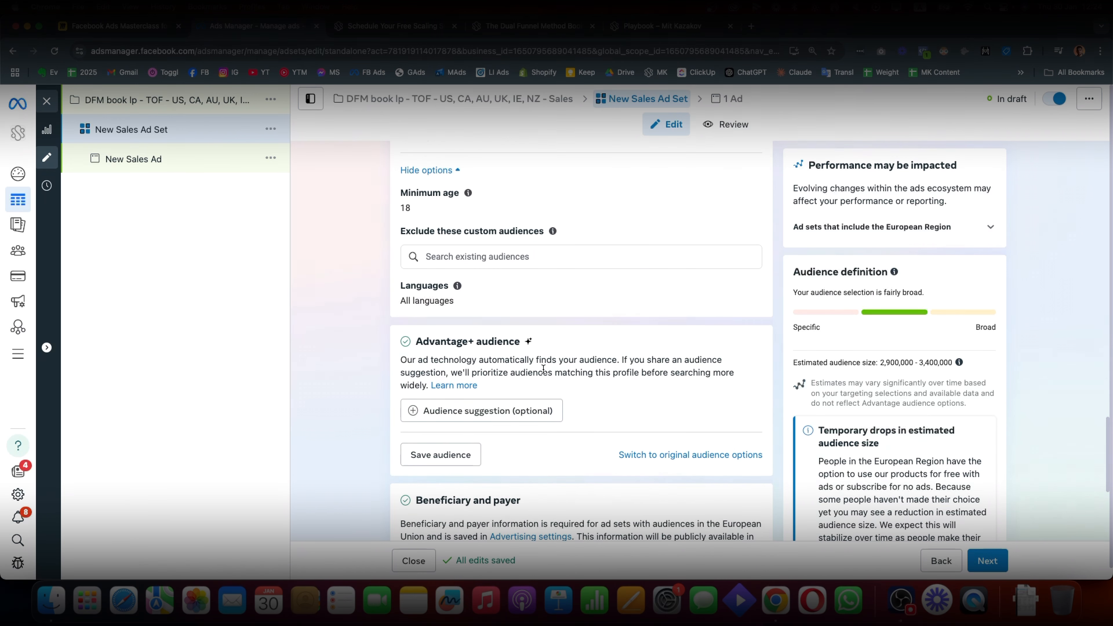
pyautogui.click(644, 456)
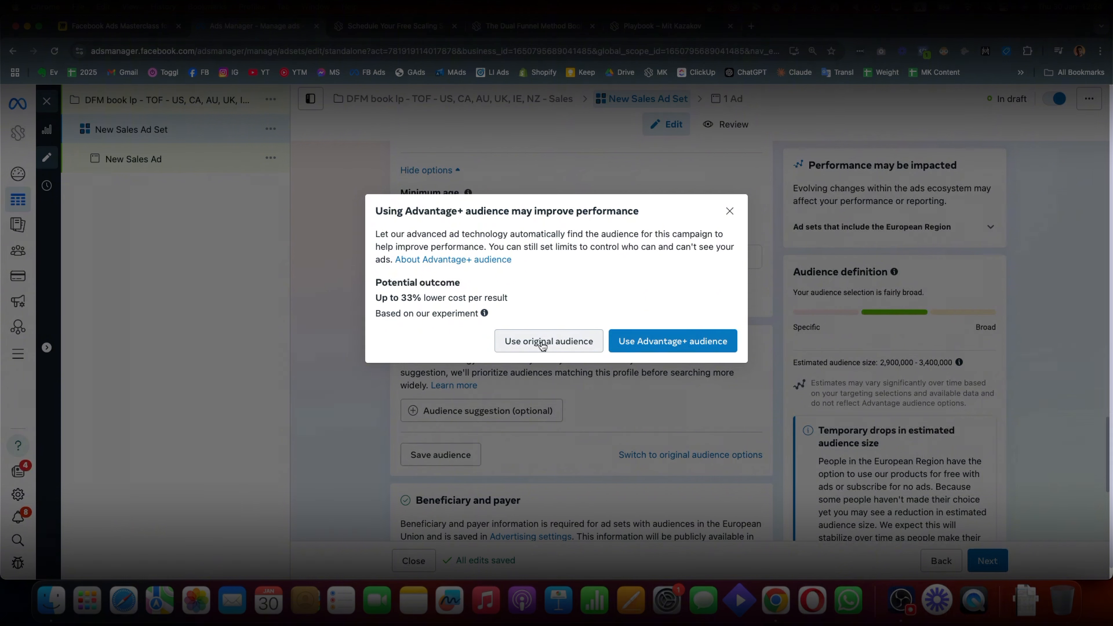
pyautogui.tripleClick(381, 298)
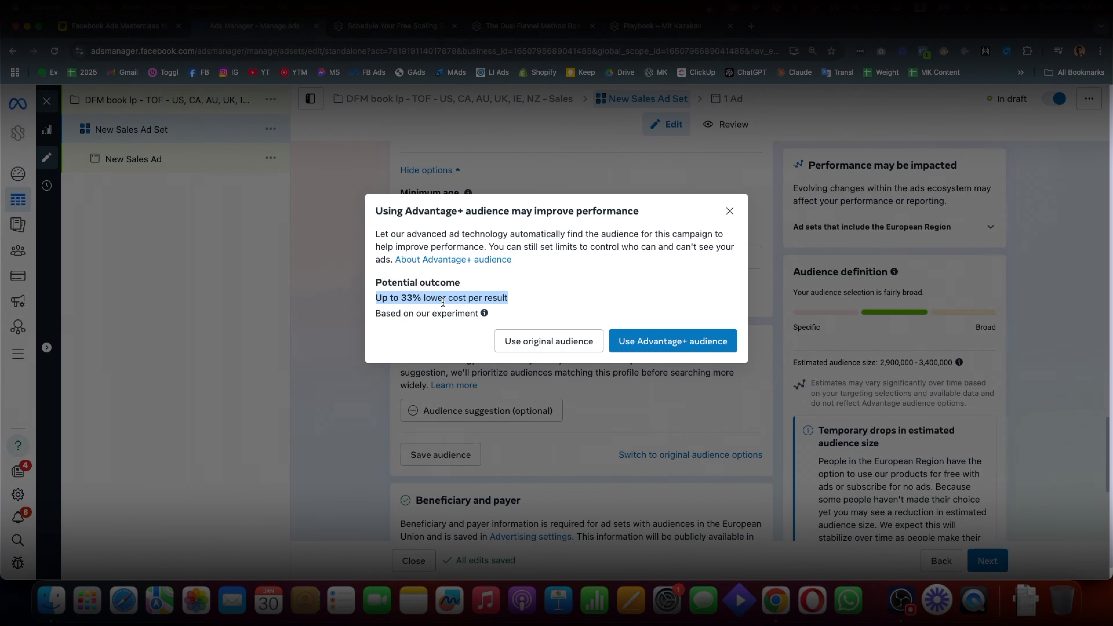
pyautogui.click(449, 302)
pyautogui.click(511, 341)
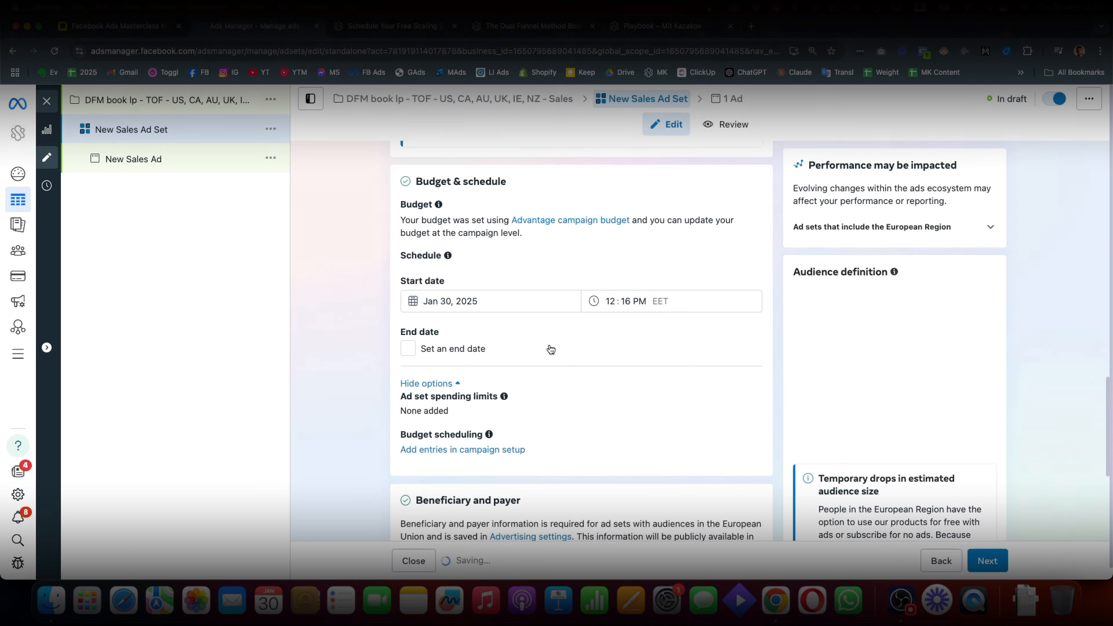
# Set the ad set audience's age range to 20–50
pyautogui.scroll(-10, 617, 288)
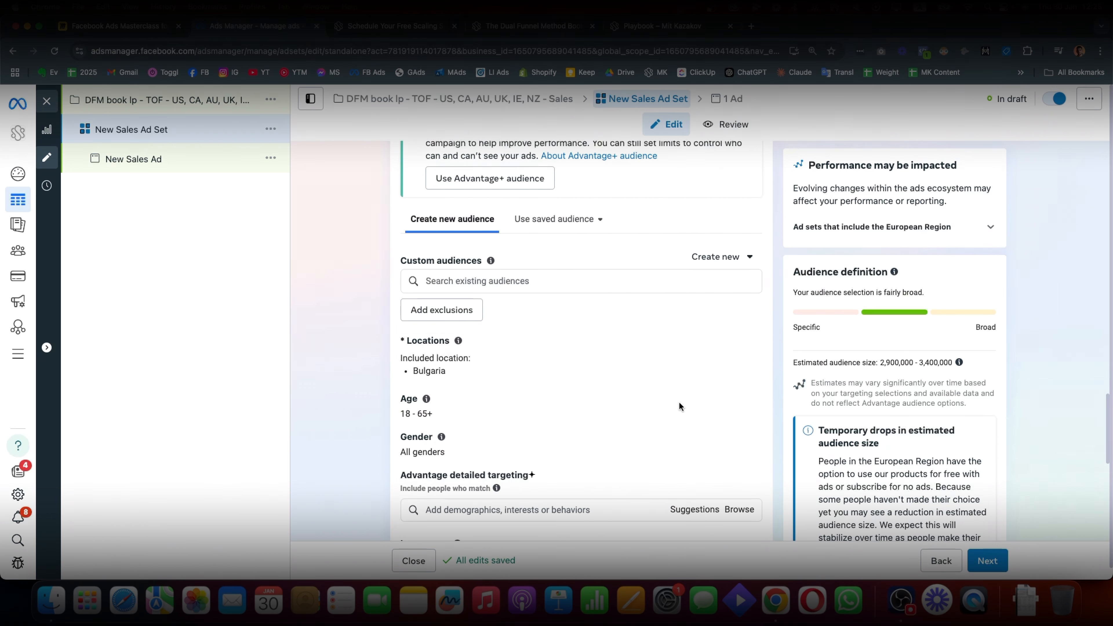
pyautogui.moveTo(744, 348)
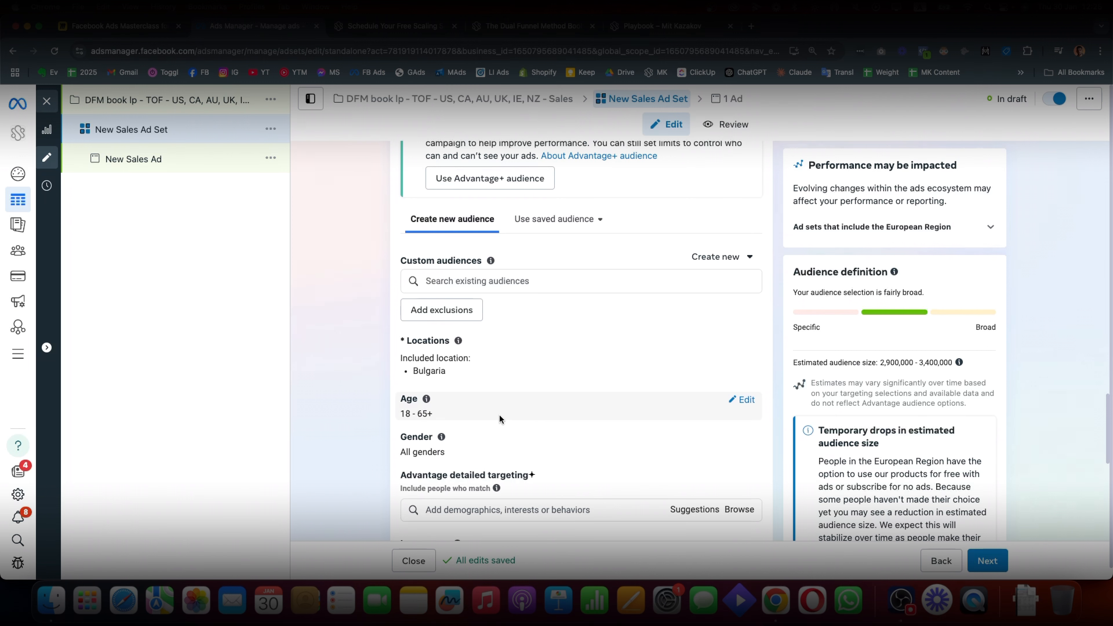
pyautogui.click(740, 399)
pyautogui.click(433, 419)
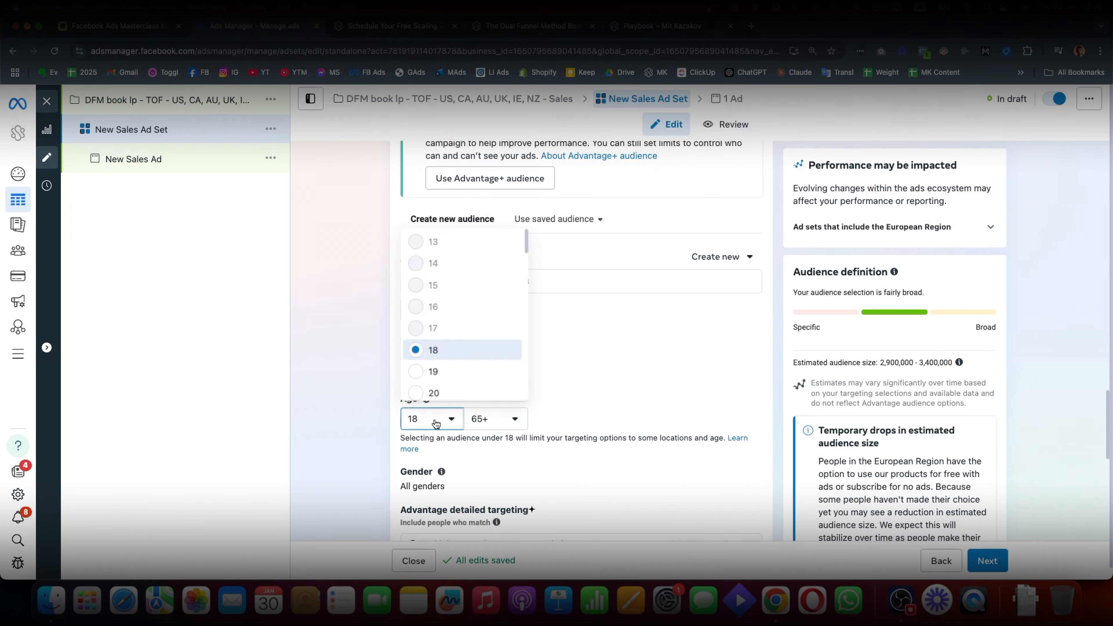
pyautogui.click(456, 378)
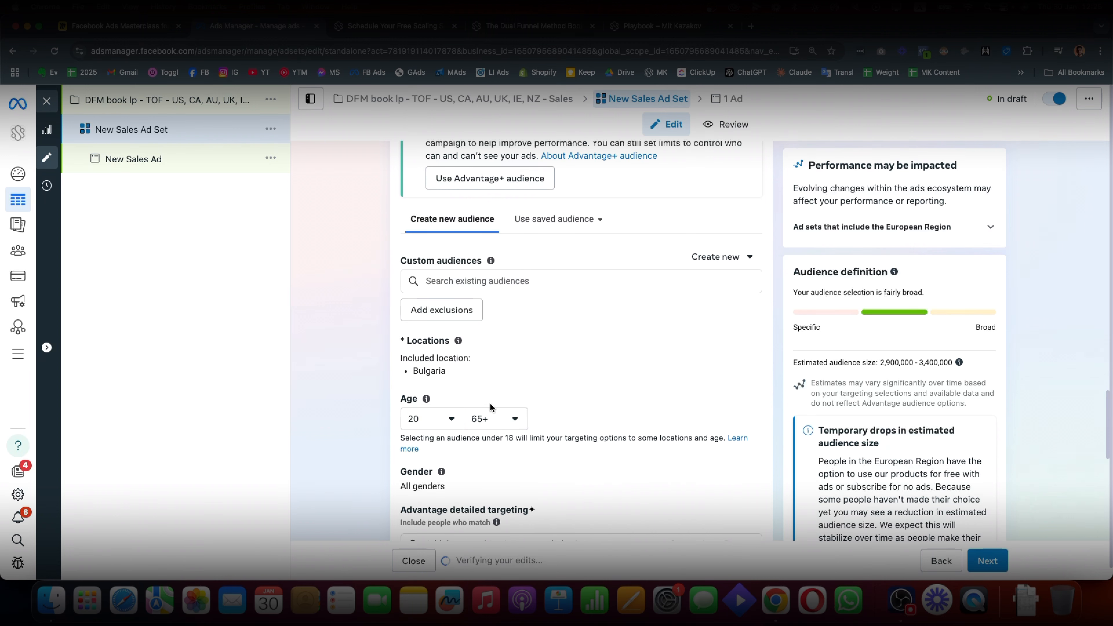
pyautogui.click(487, 416)
pyautogui.scroll(3, 519, 346)
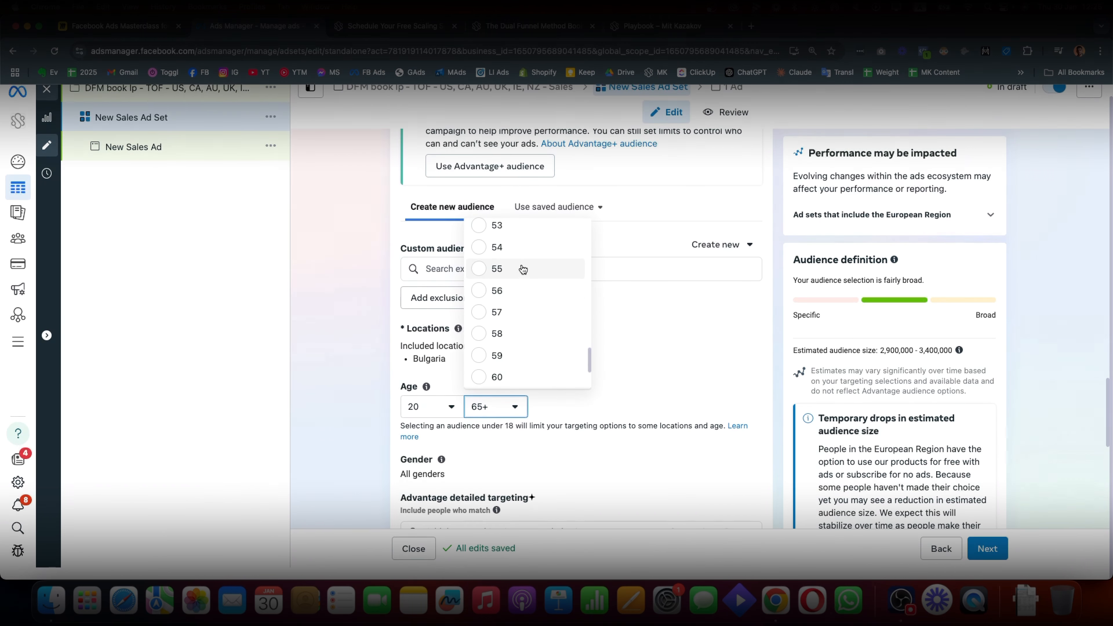
pyautogui.scroll(3, 561, 293)
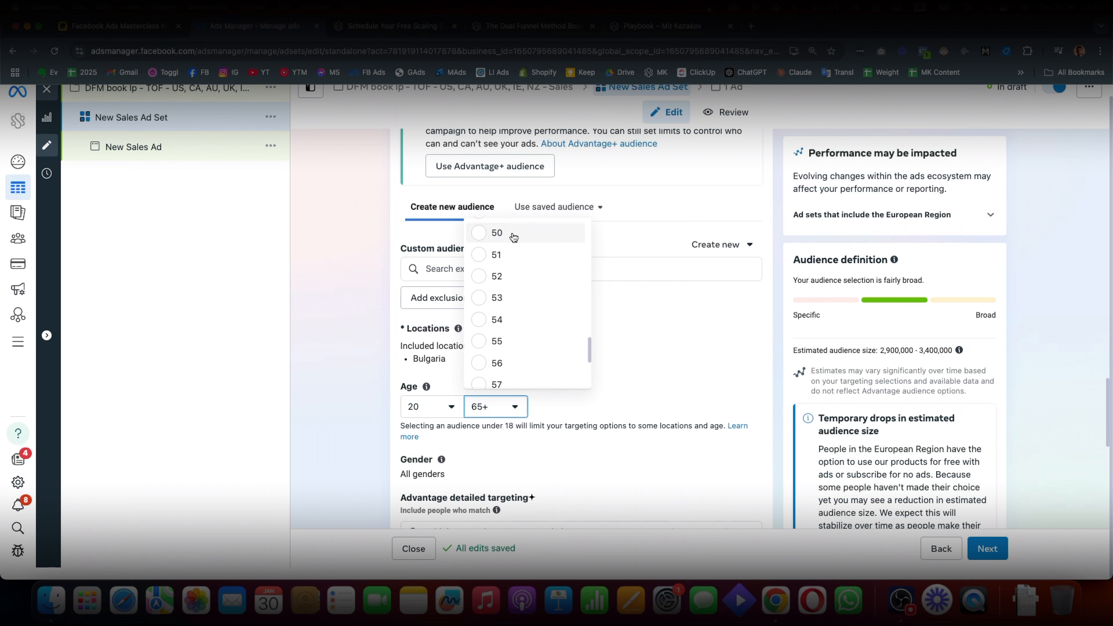
pyautogui.click(513, 233)
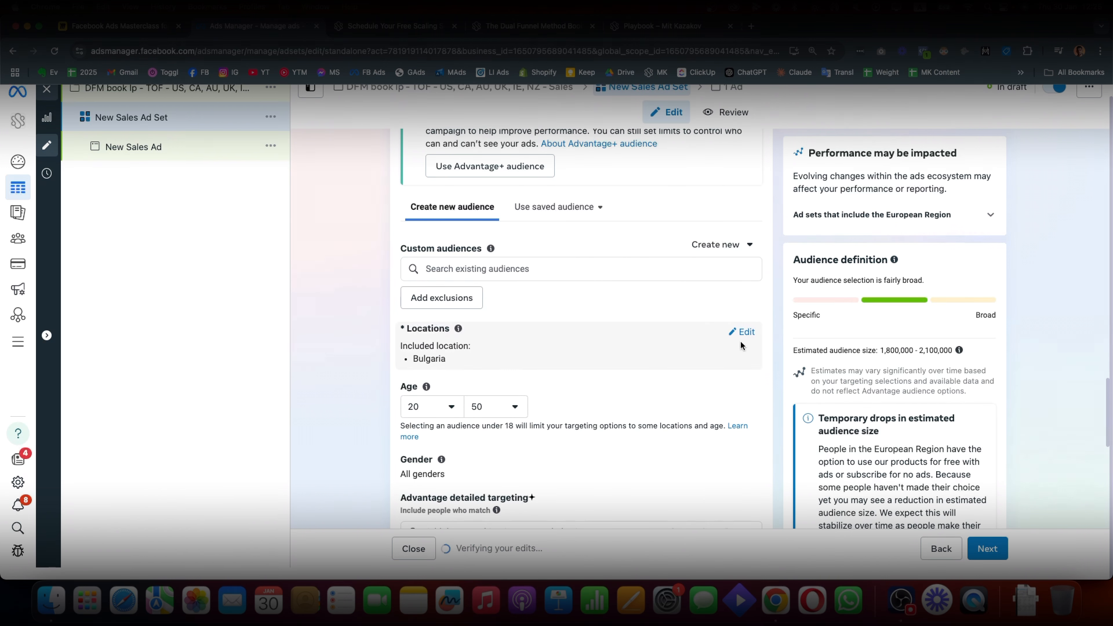
# Replace Bulgaria with United States as the ad set's included location
pyautogui.click(743, 351)
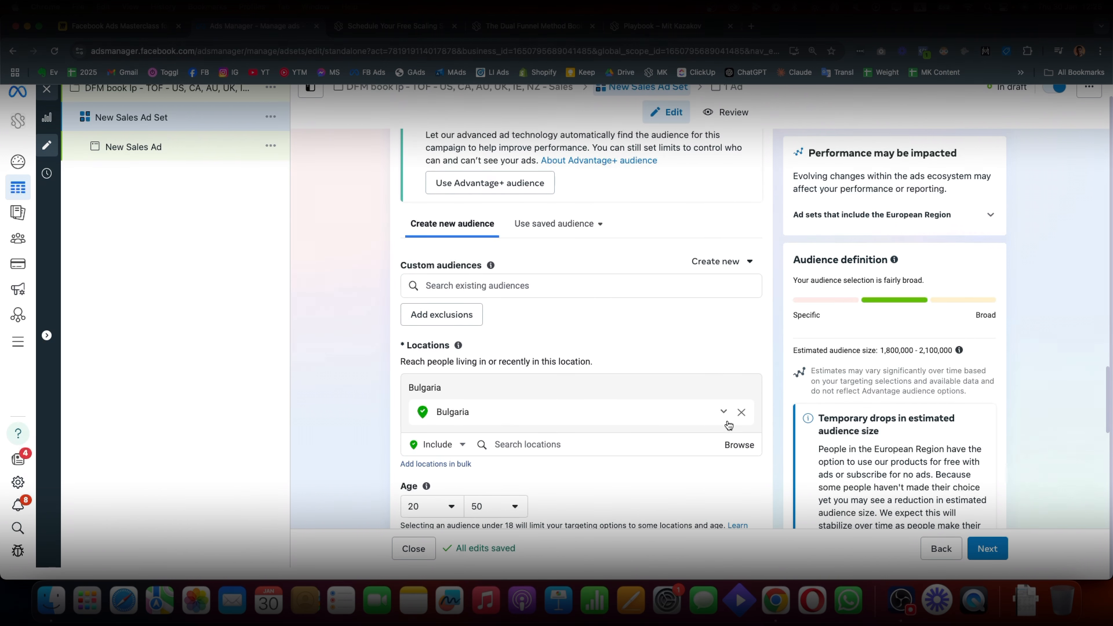
pyautogui.click(590, 439)
pyautogui.write('united')
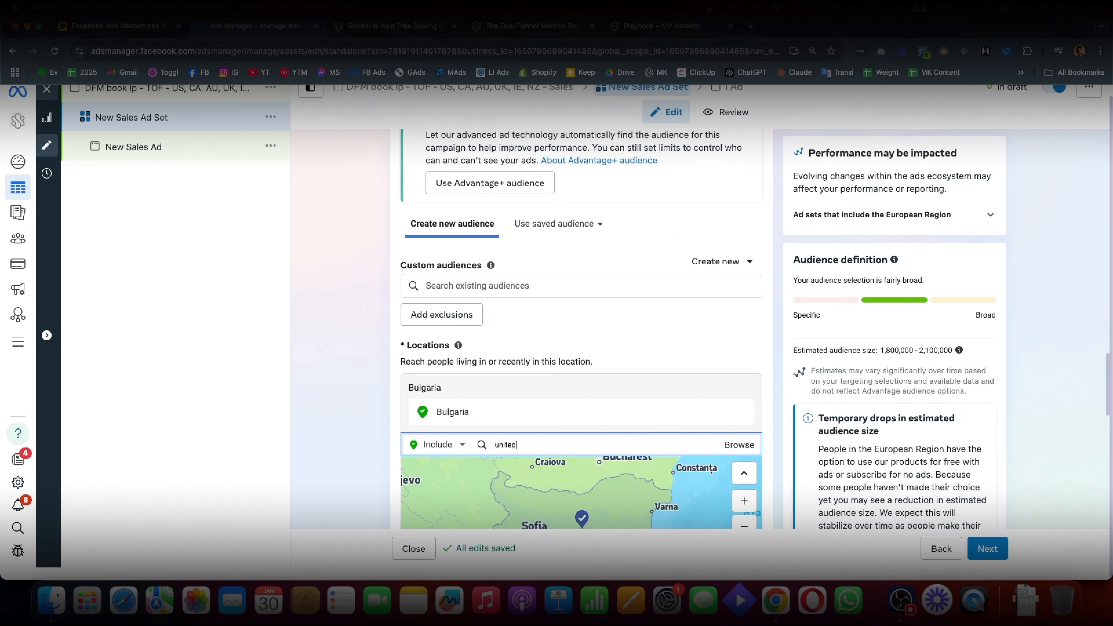
pyautogui.click(550, 488)
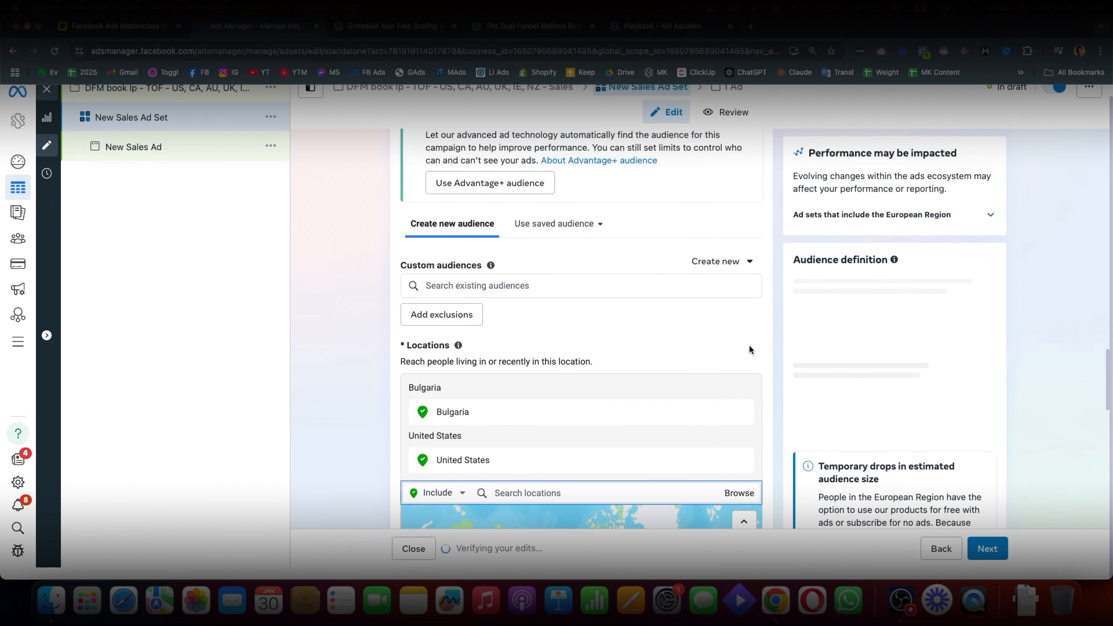
pyautogui.click(743, 412)
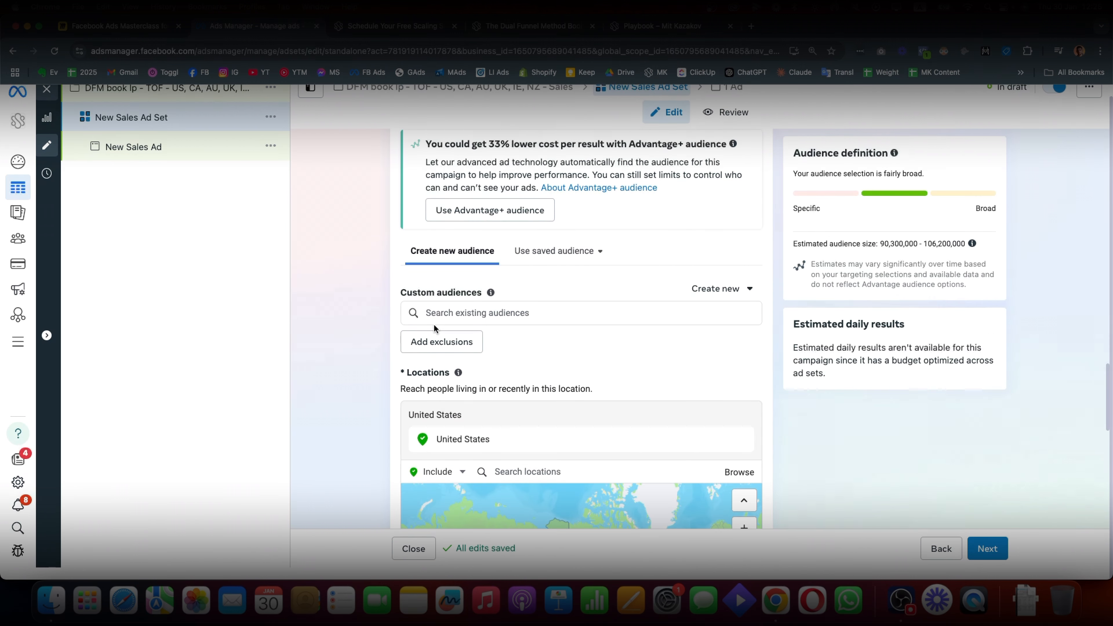
# Browse the existing lookalike and custom audiences available for inclusion in the ad set, without choosing any
pyautogui.click(453, 311)
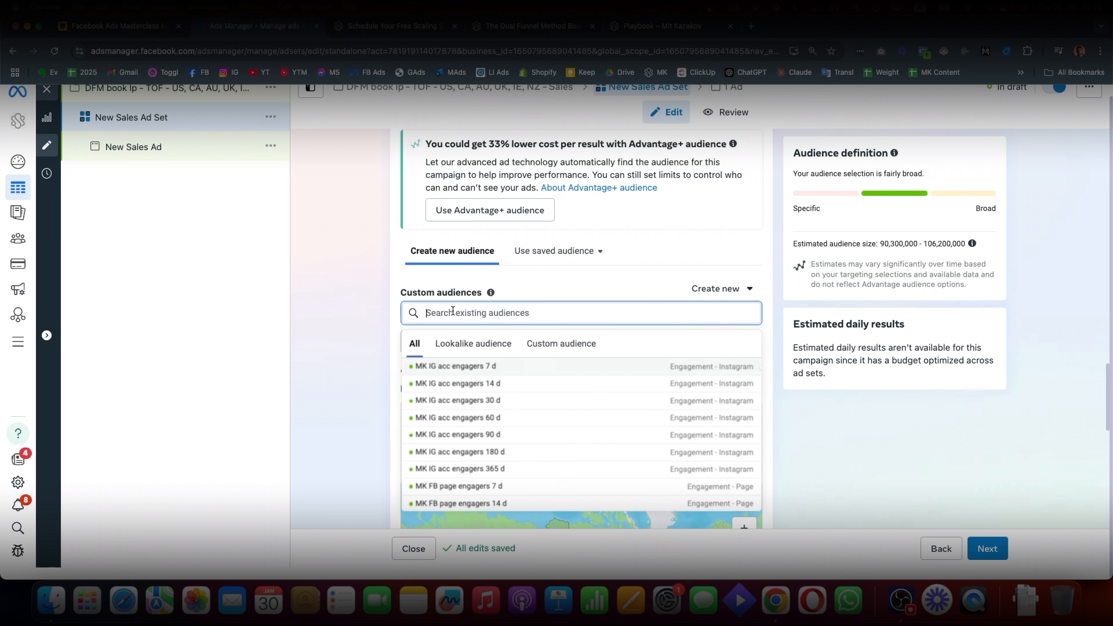
pyautogui.click(461, 343)
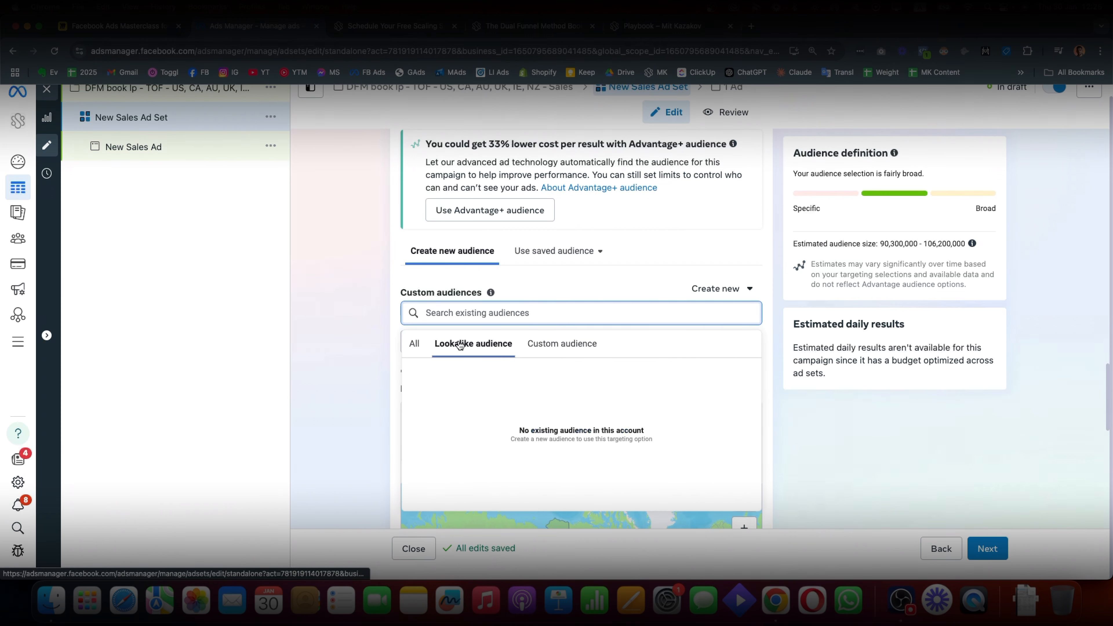
pyautogui.click(551, 346)
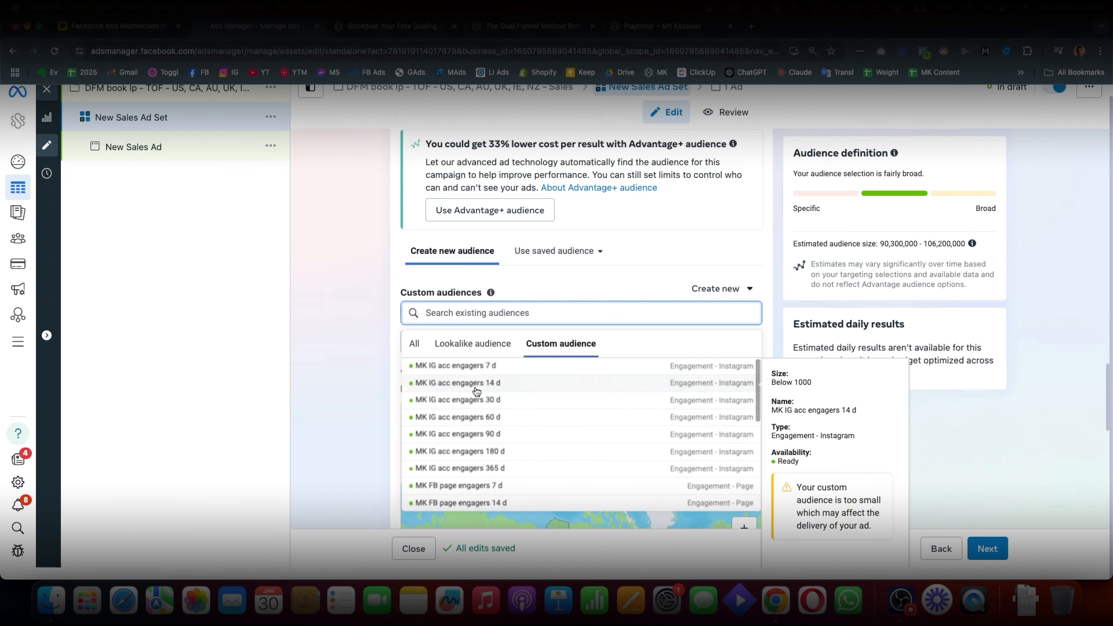
pyautogui.scroll(-5, 496, 422)
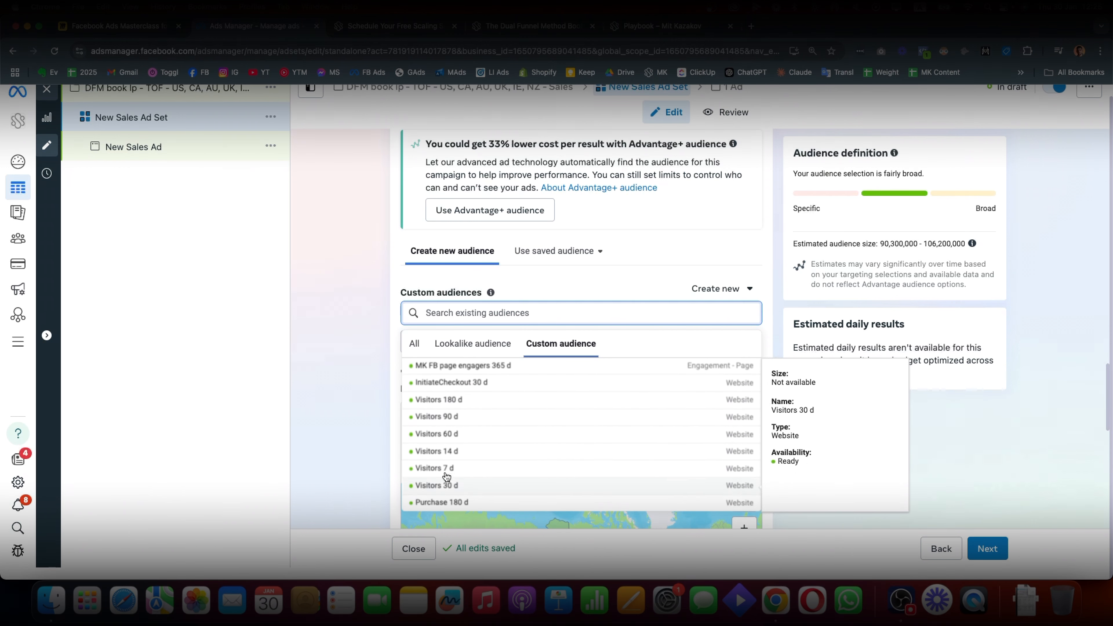
pyautogui.scroll(5, 533, 403)
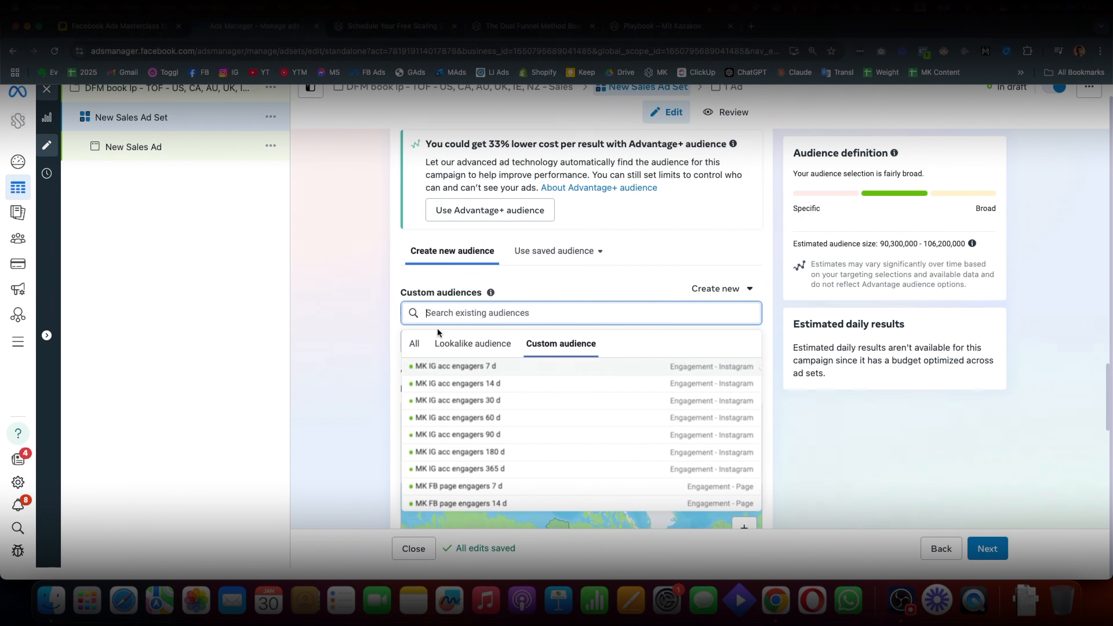
pyautogui.click(413, 350)
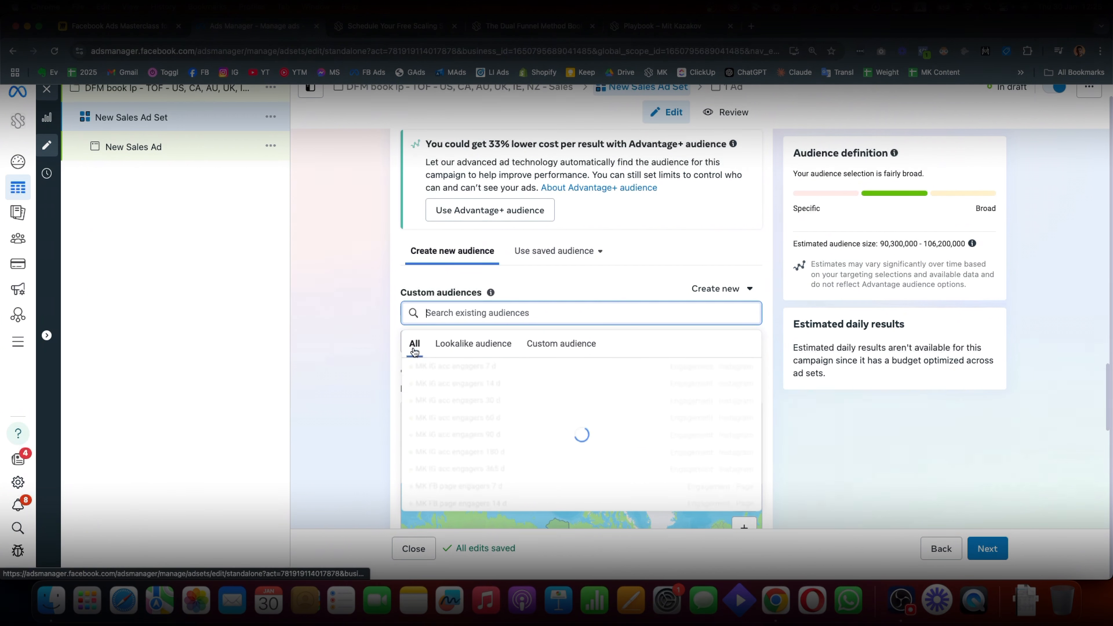
pyautogui.click(419, 297)
# Add an exclusion to the ad set's custom audiences for the website audience Purchase 180 d
pyautogui.click(447, 348)
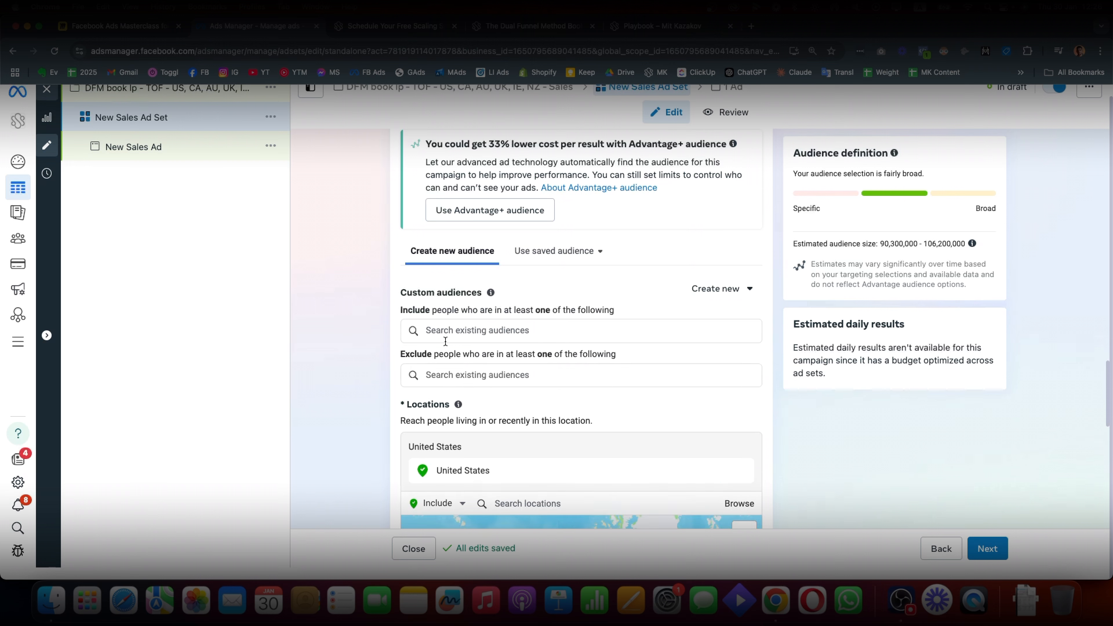
pyautogui.click(452, 384)
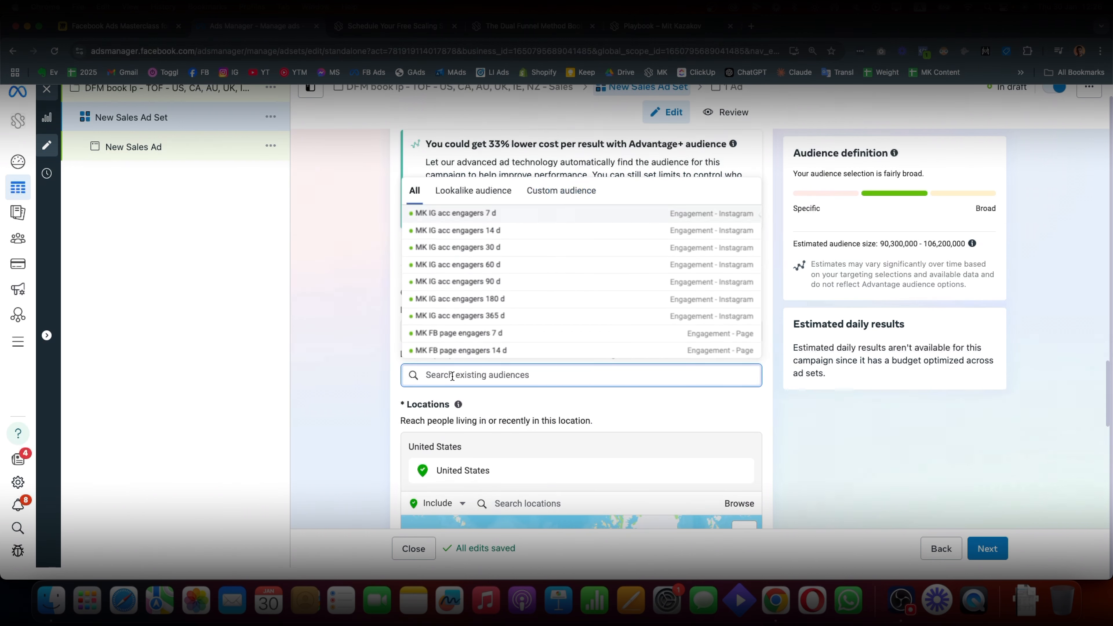
pyautogui.write('pur')
pyautogui.click(466, 214)
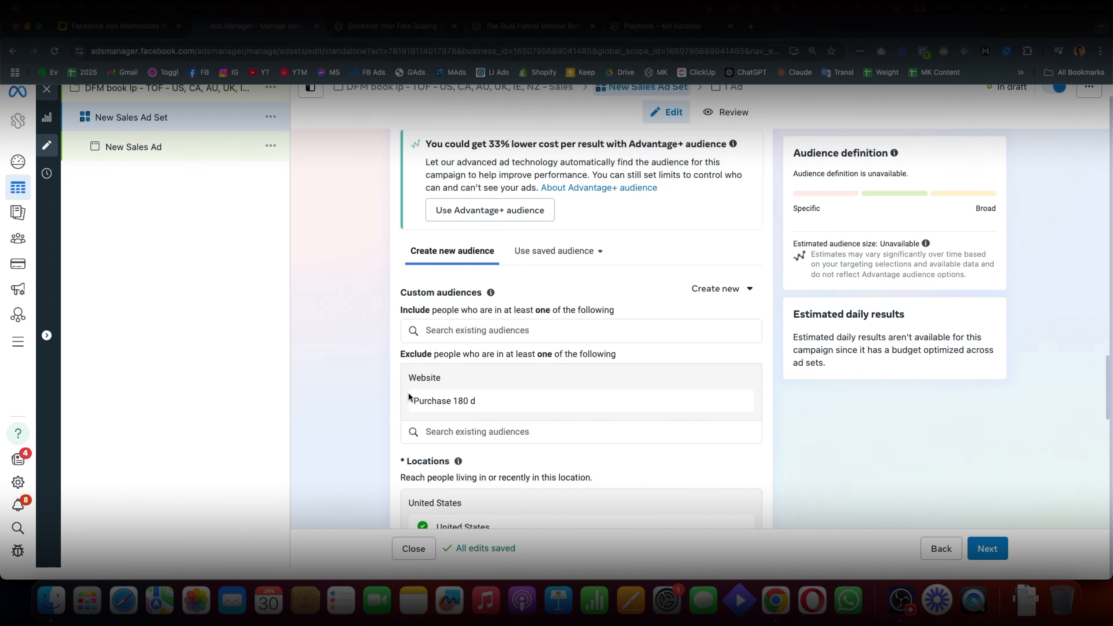
# Look over the Dual Funnel Method book page, then return to the ad set and examine the excluded Purchase 180 d audience
pyautogui.click(543, 26)
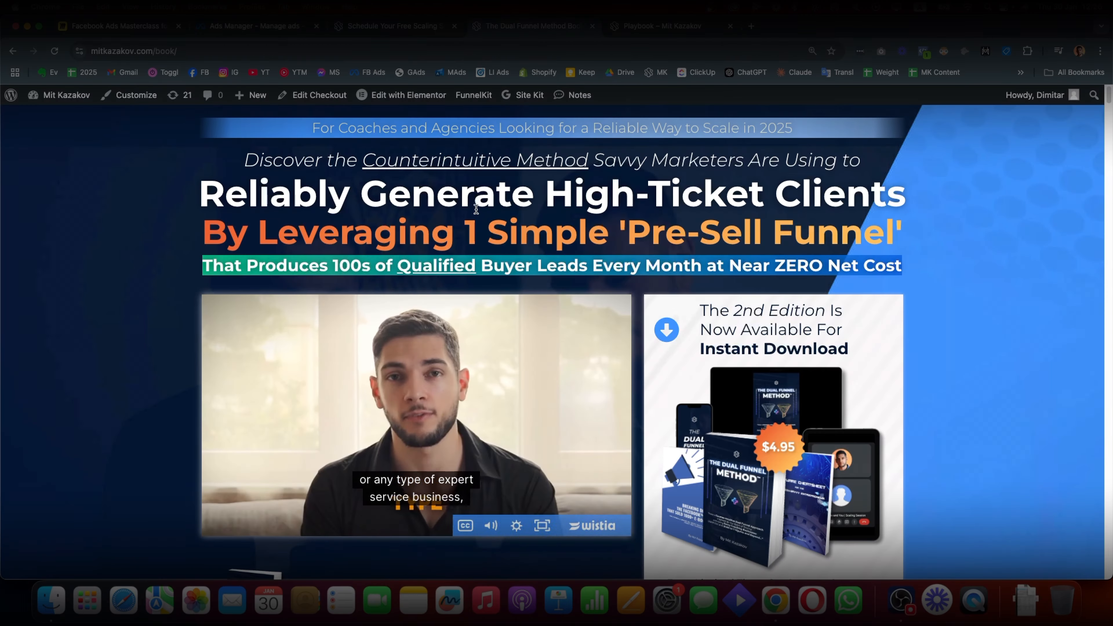
pyautogui.scroll(-3, 729, 499)
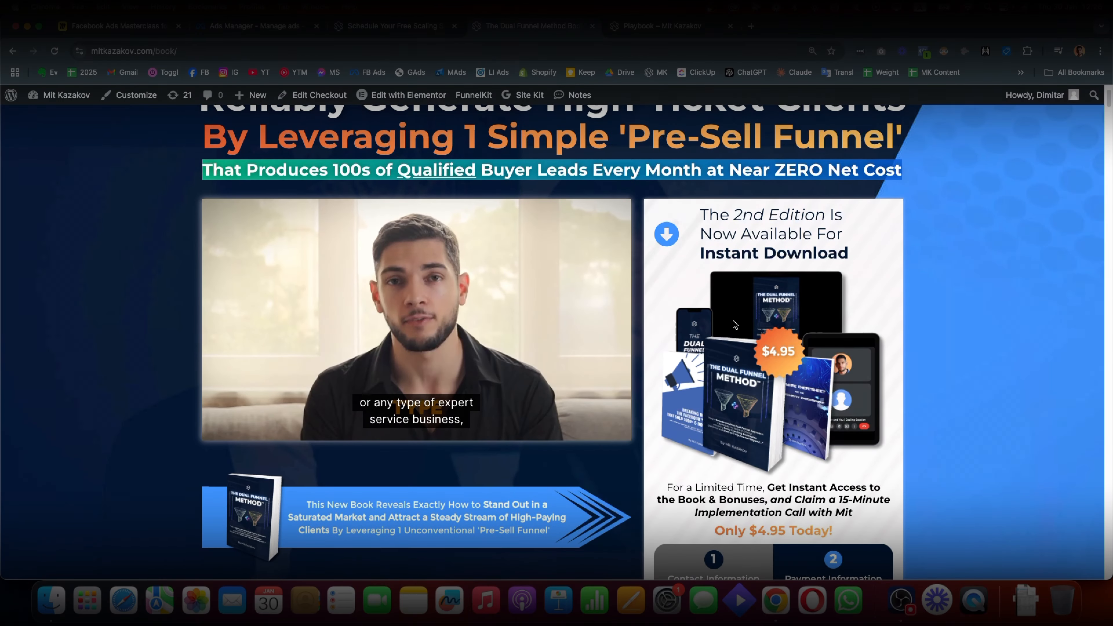
pyautogui.click(270, 28)
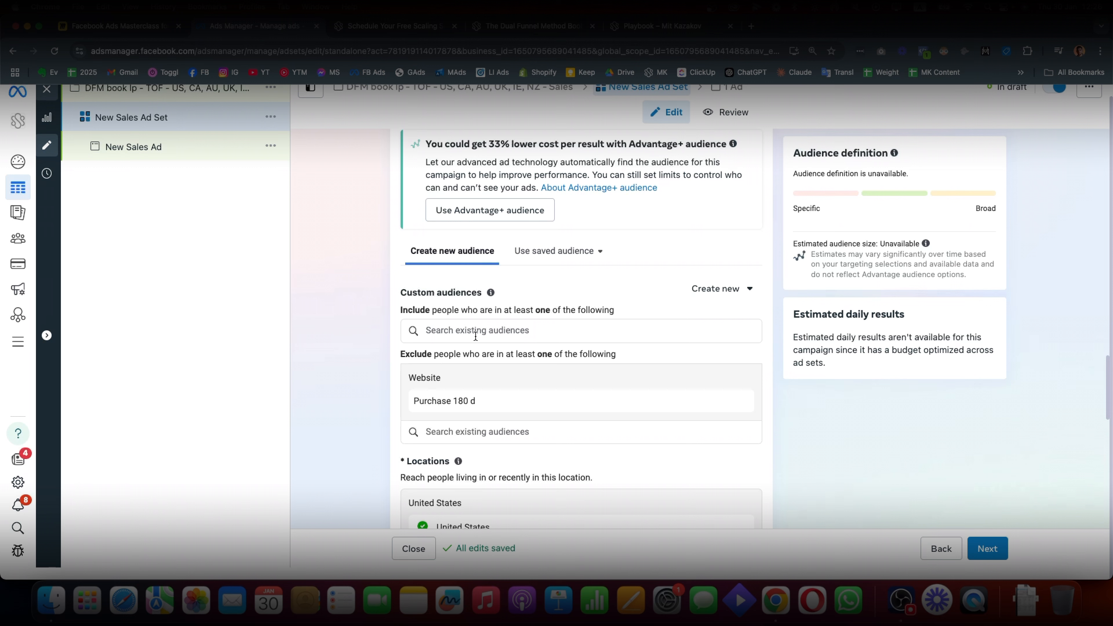
pyautogui.click(452, 407)
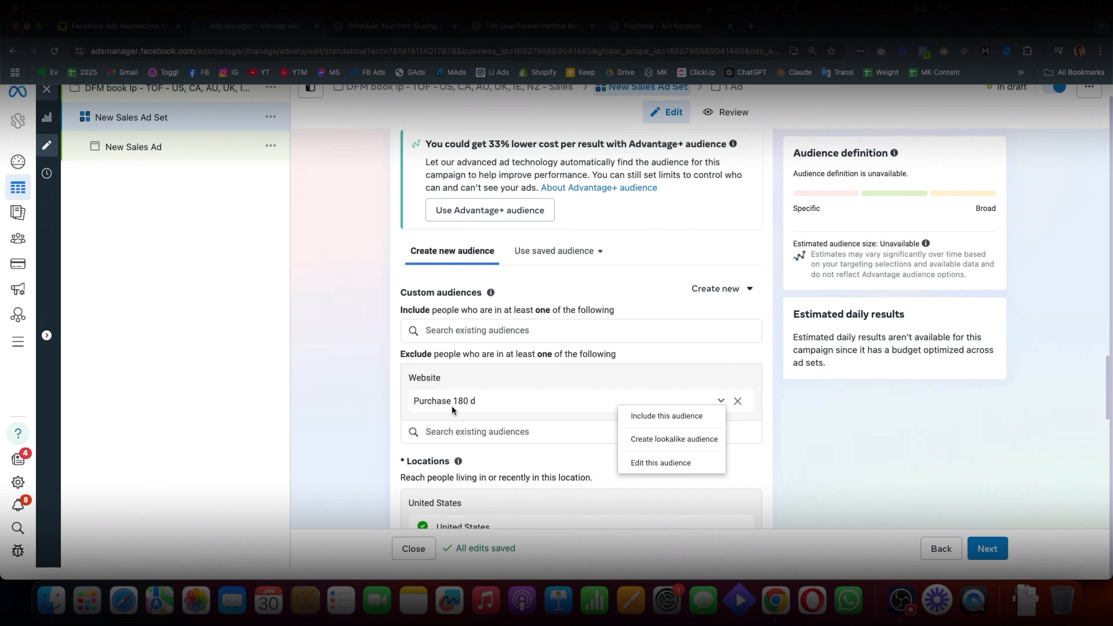
pyautogui.tripleClick(451, 406)
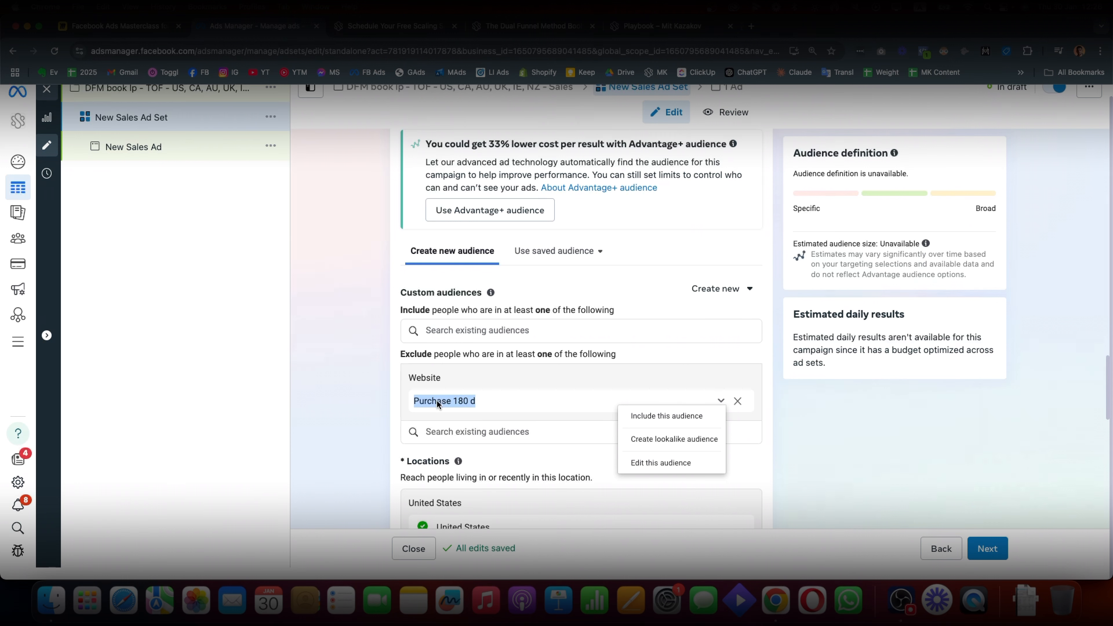
# Open the account's Audiences in a new browser tab and start a custom audience with Website as its source
pyautogui.keyDown('super'); pyautogui.click(47, 242); pyautogui.keyUp('super')
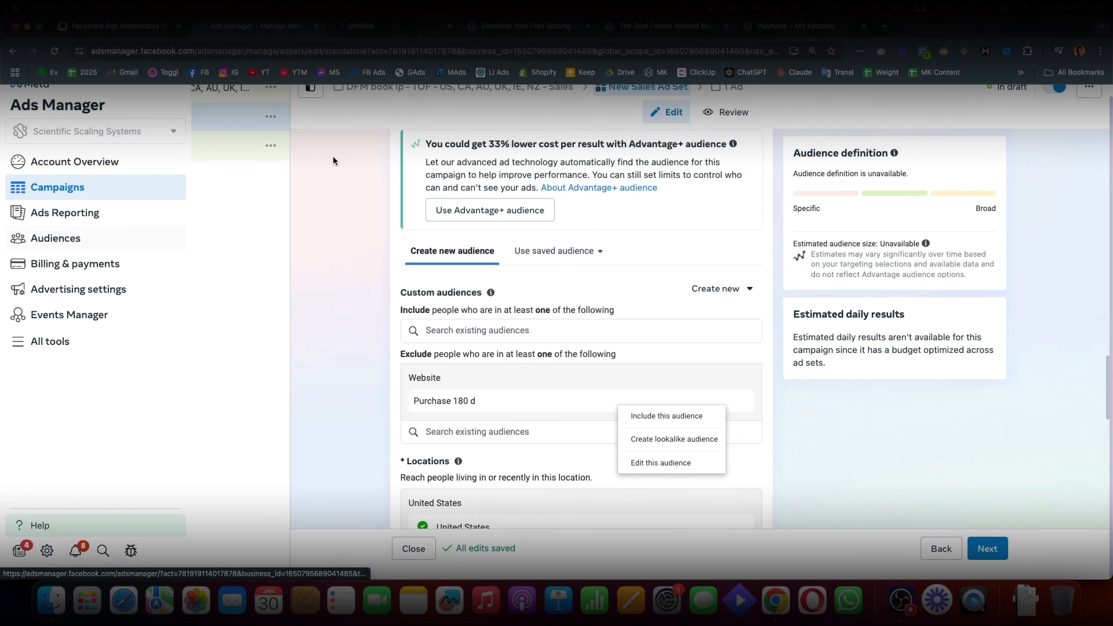
pyautogui.click(401, 22)
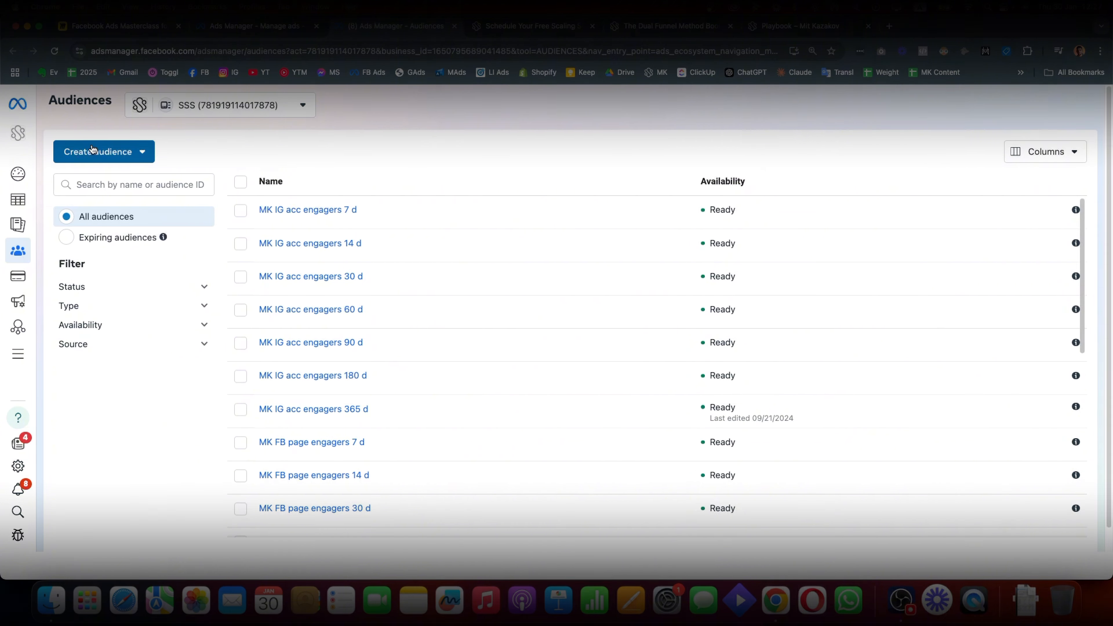
pyautogui.click(93, 153)
pyautogui.click(118, 185)
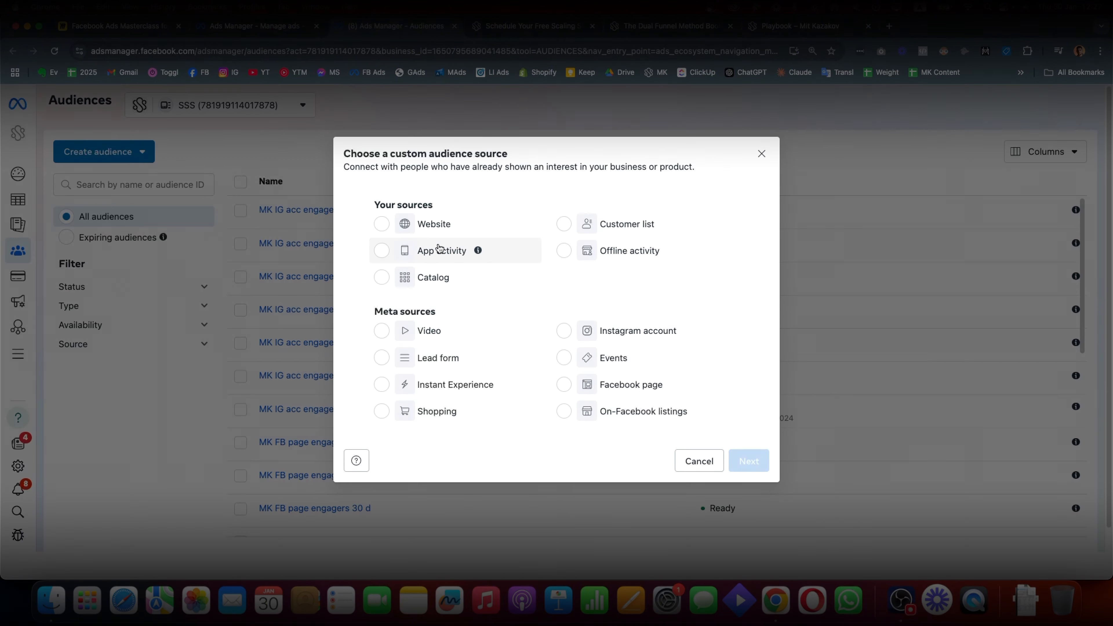
pyautogui.click(748, 461)
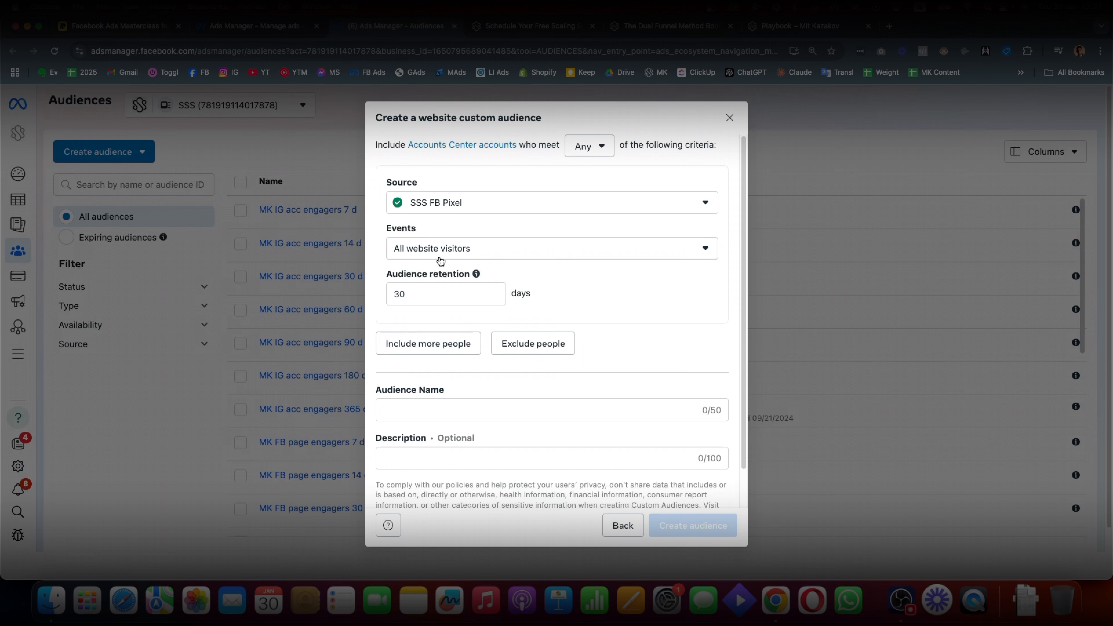
# Set the website custom audience's event to Purchase
pyautogui.click(451, 252)
pyautogui.scroll(-3, 471, 424)
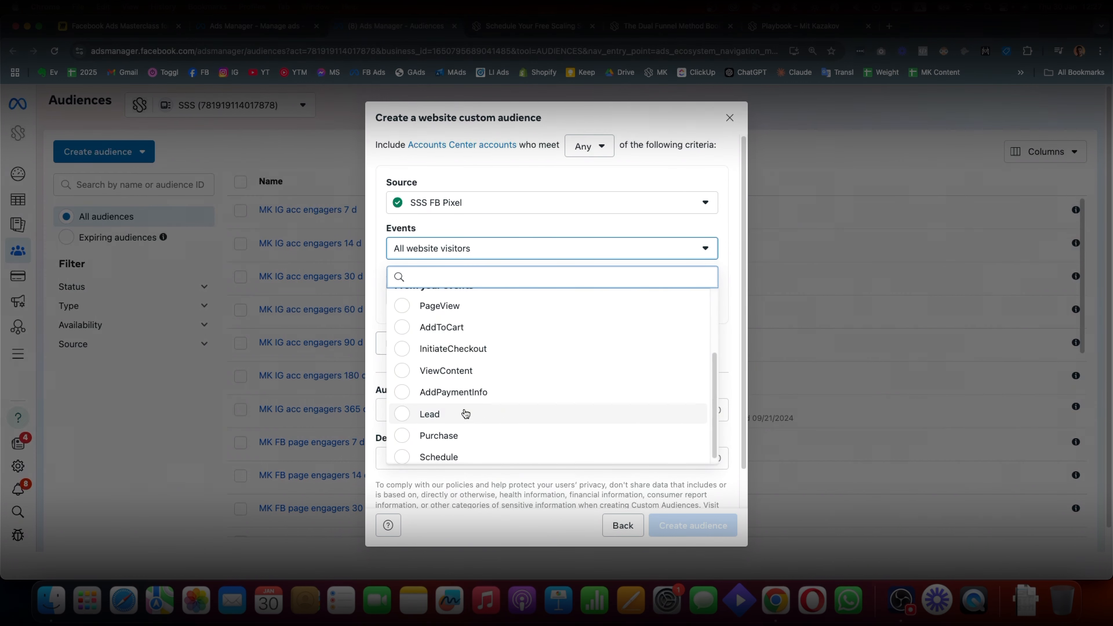
pyautogui.click(453, 432)
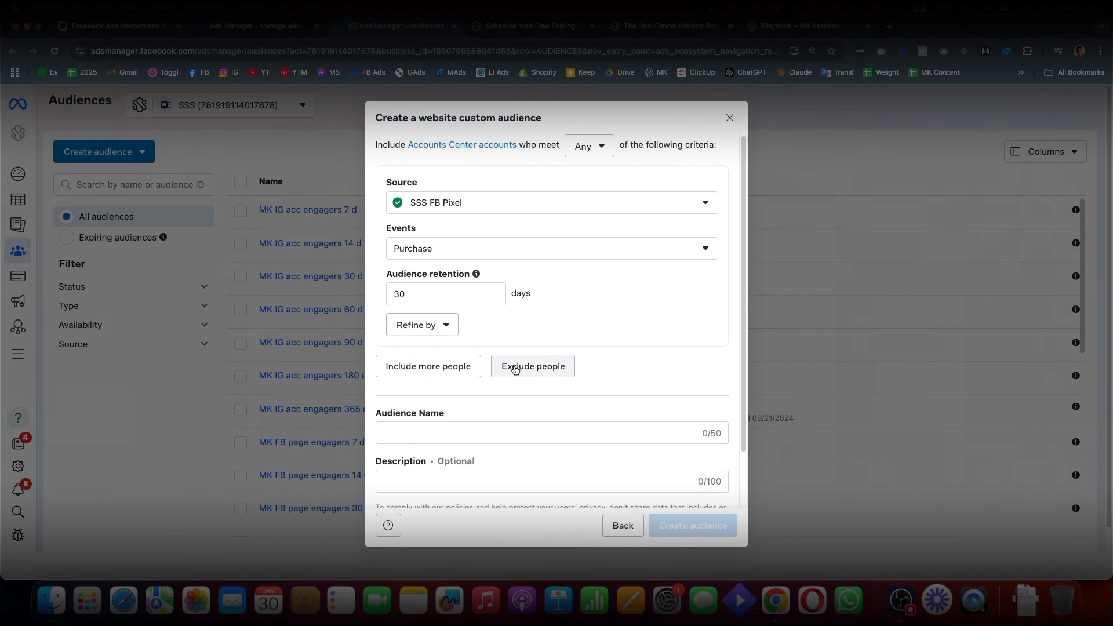
# Add a URL or parameter refinement to the website audience's Purchase event and check which parameters it offers
pyautogui.scroll(-2, 580, 297)
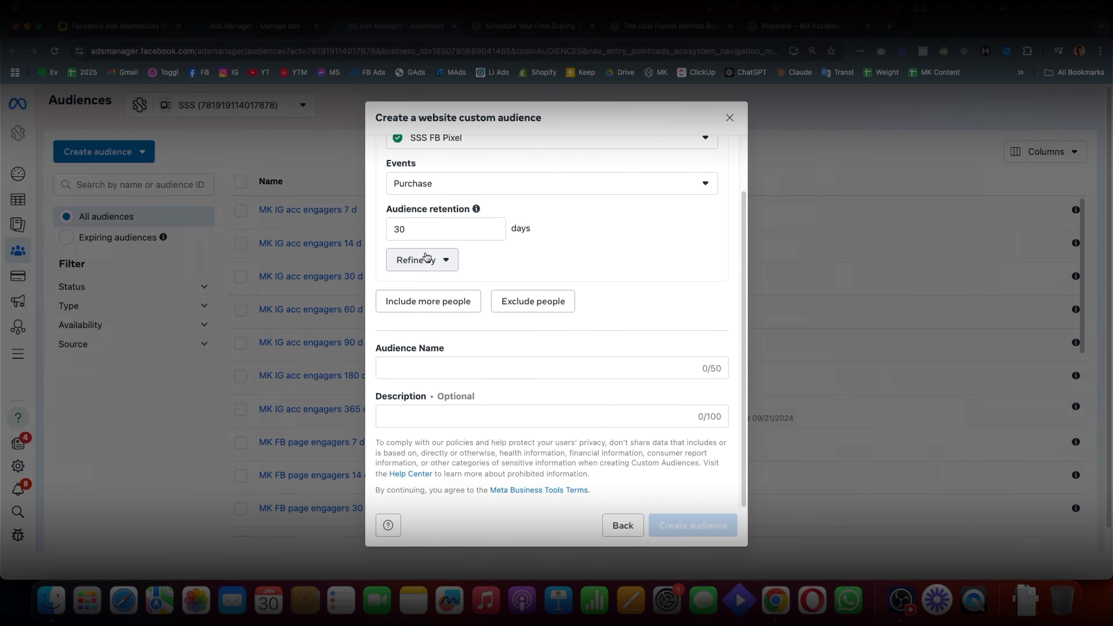
pyautogui.click(432, 259)
pyautogui.click(447, 291)
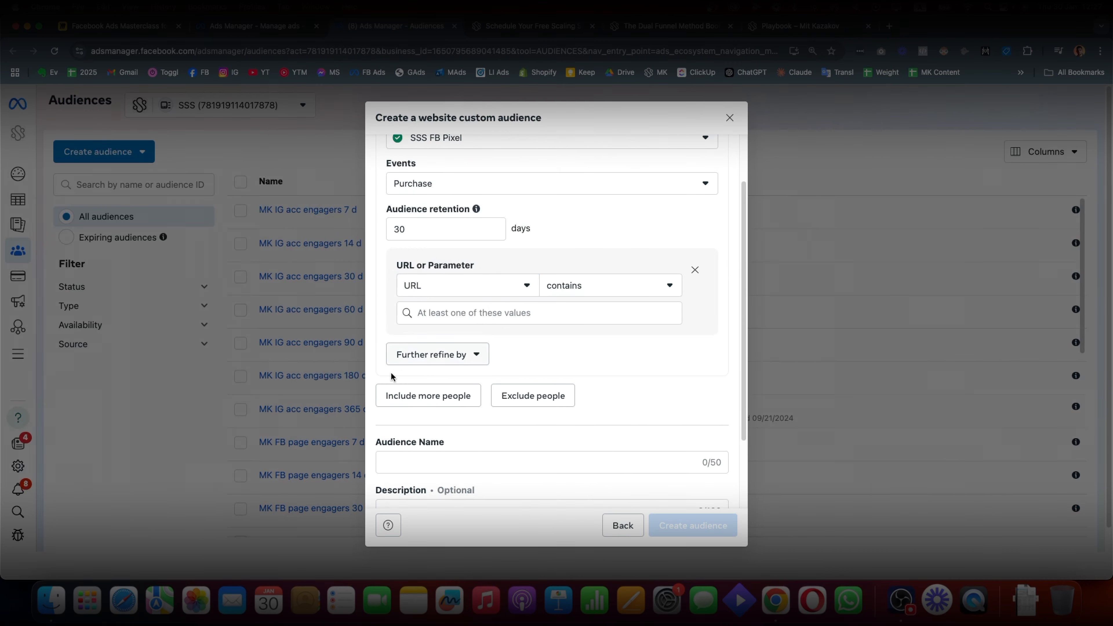
pyautogui.click(504, 291)
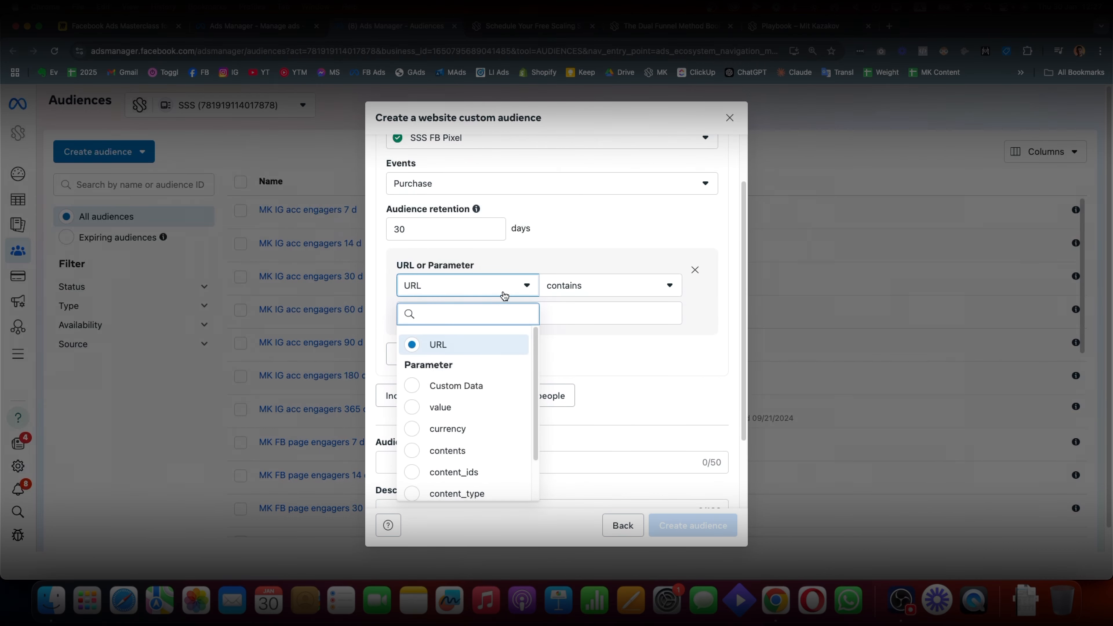
pyautogui.click(582, 313)
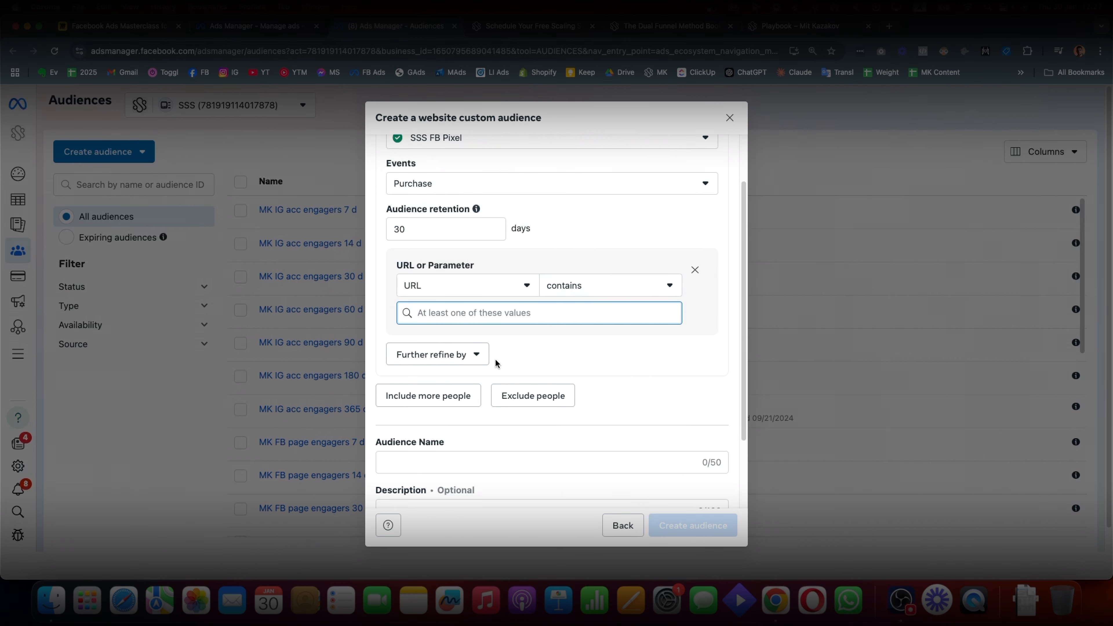
# Discard the unsaved website custom audience and return to the ad set being edited in Ads Manager
pyautogui.click(730, 117)
pyautogui.click(648, 223)
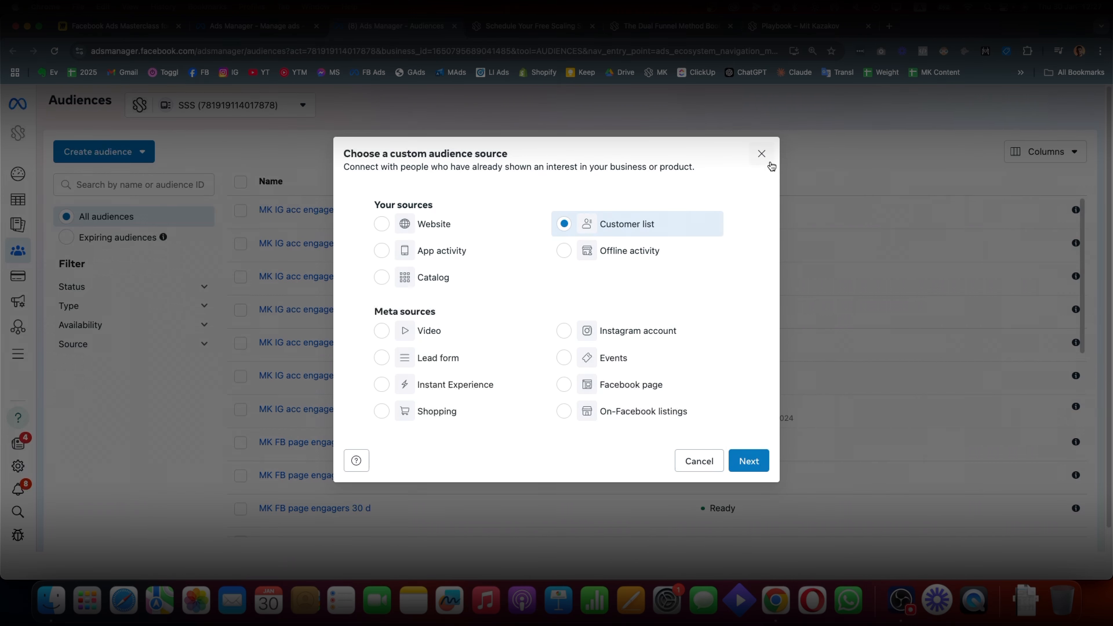
pyautogui.click(763, 154)
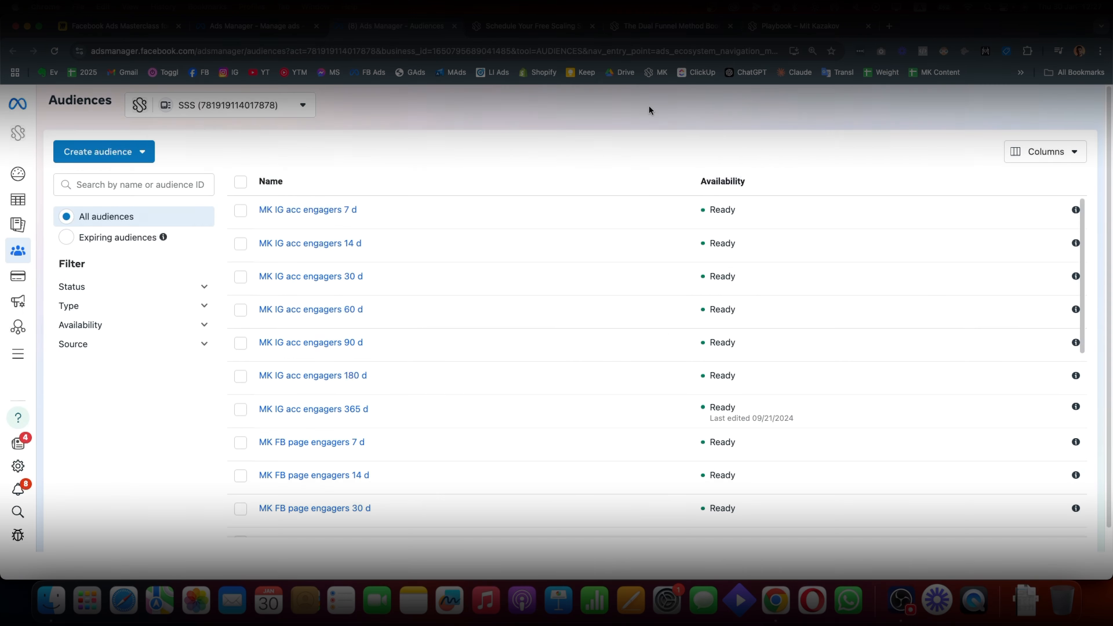
pyautogui.click(228, 30)
# Examine the existing custom audiences available for exclusion in the ad set, leaving the list without choosing one
pyautogui.click(474, 432)
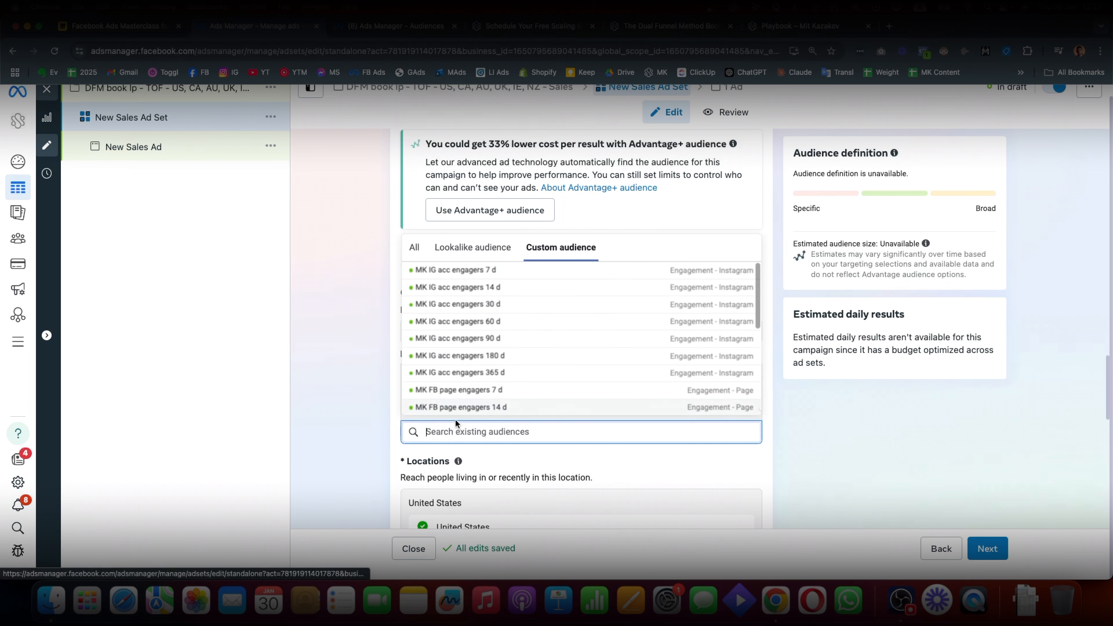
pyautogui.click(388, 442)
pyautogui.scroll(-2, 610, 368)
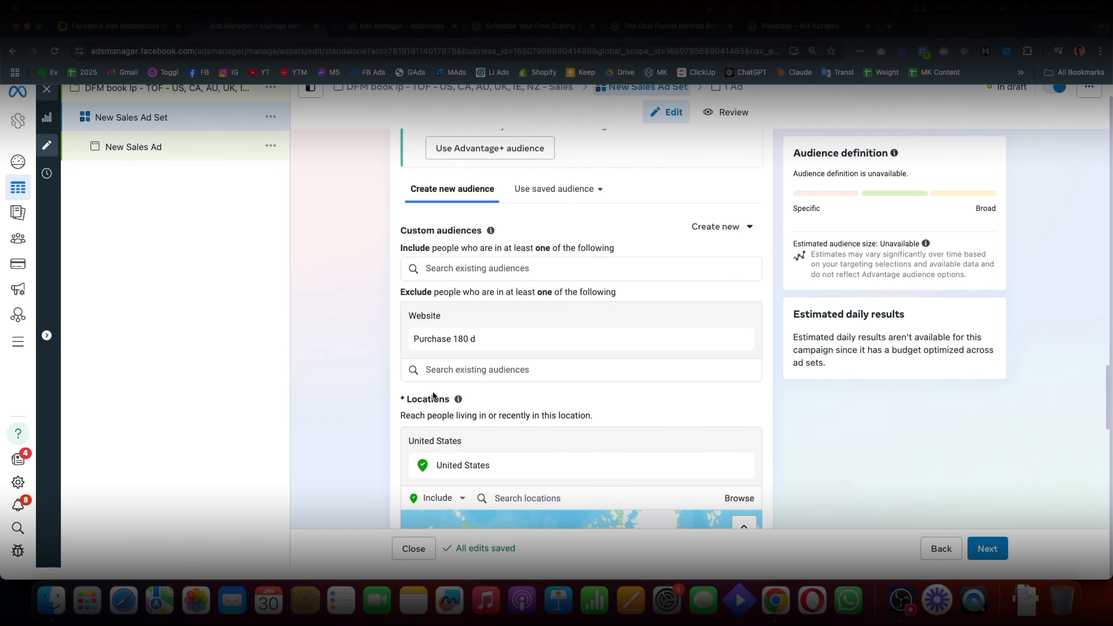
pyautogui.scroll(-1, 410, 332)
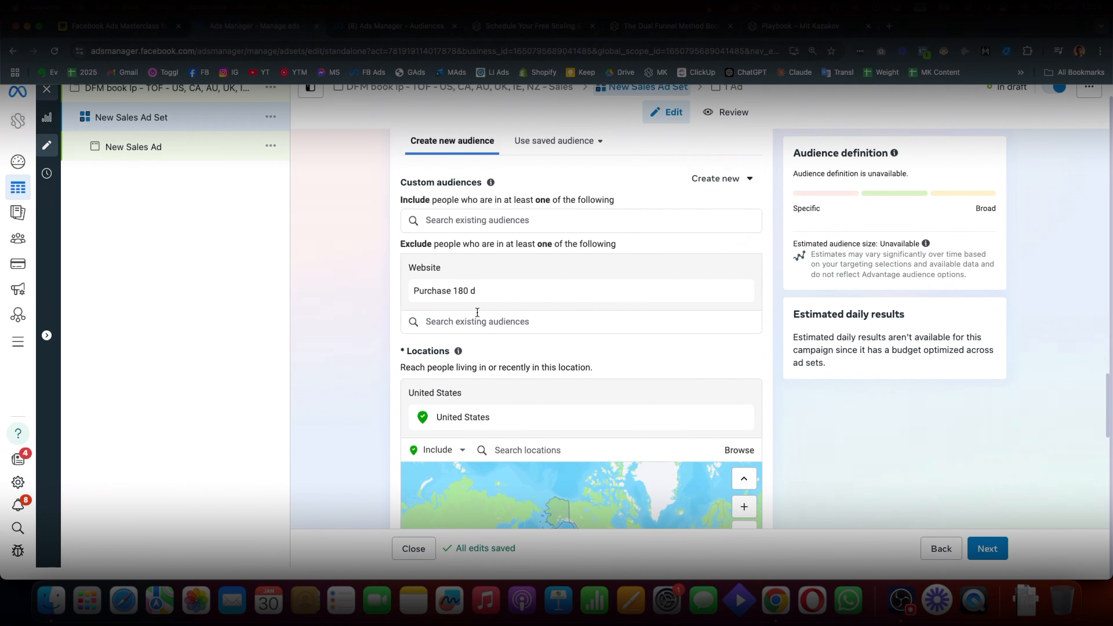
pyautogui.click(469, 322)
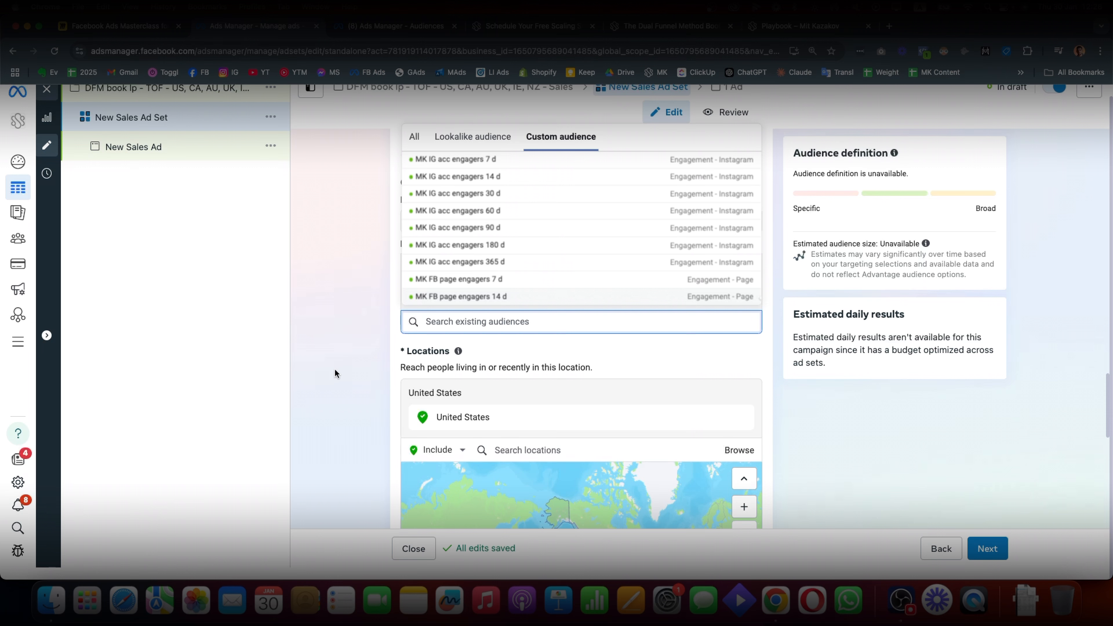
pyautogui.click(341, 332)
# Open the ad set's gender setting for editing
pyautogui.scroll(-5, 337, 323)
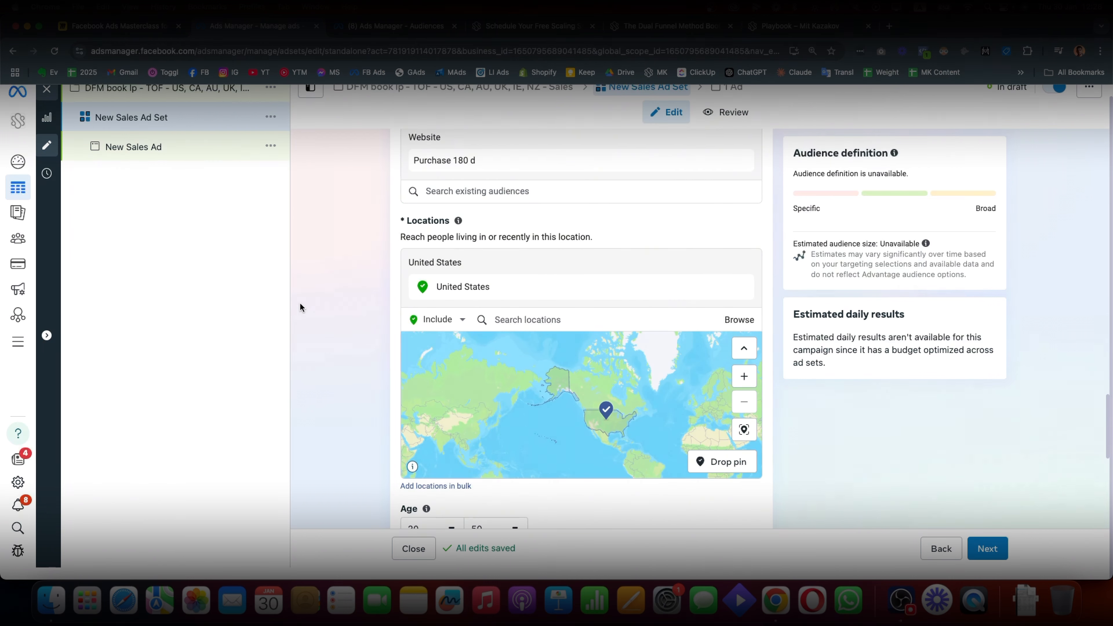
pyautogui.scroll(-5, 337, 324)
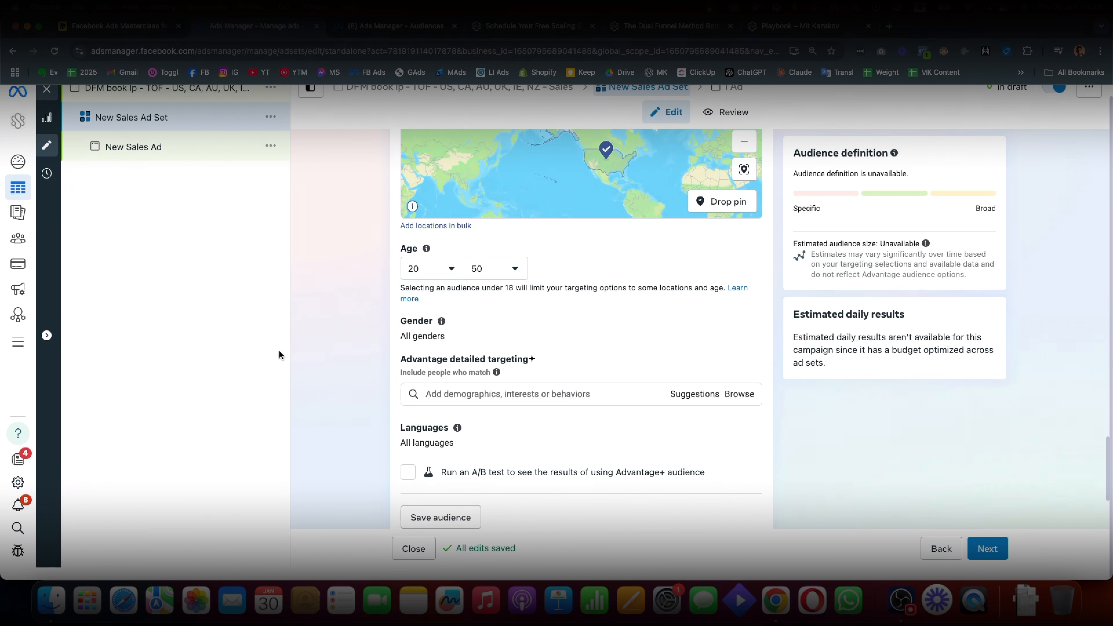
pyautogui.click(747, 326)
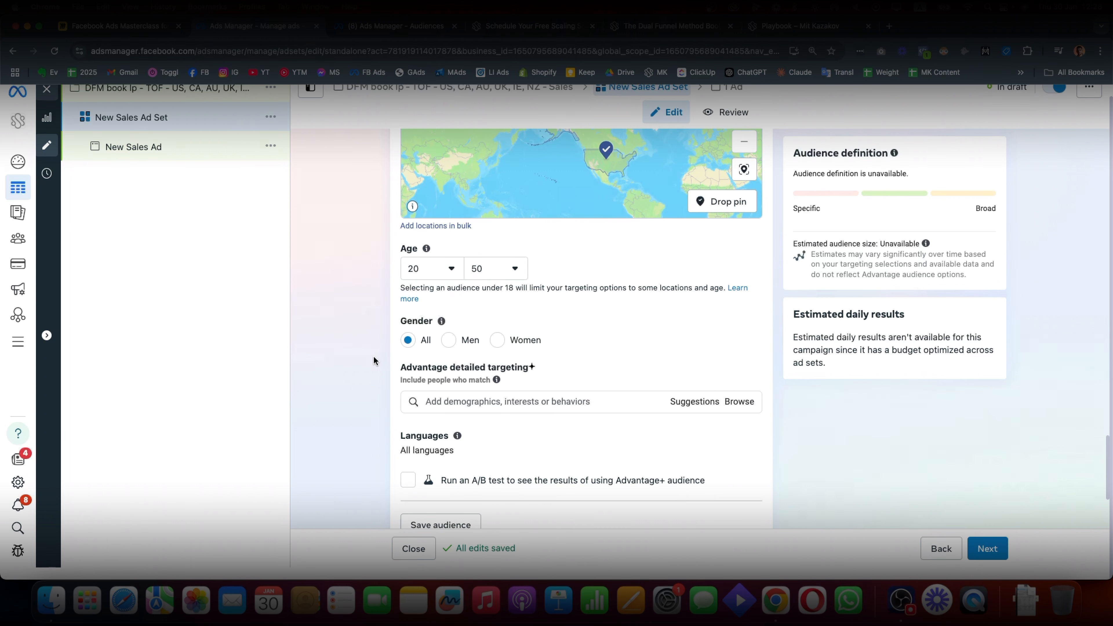
pyautogui.scroll(-2, 374, 361)
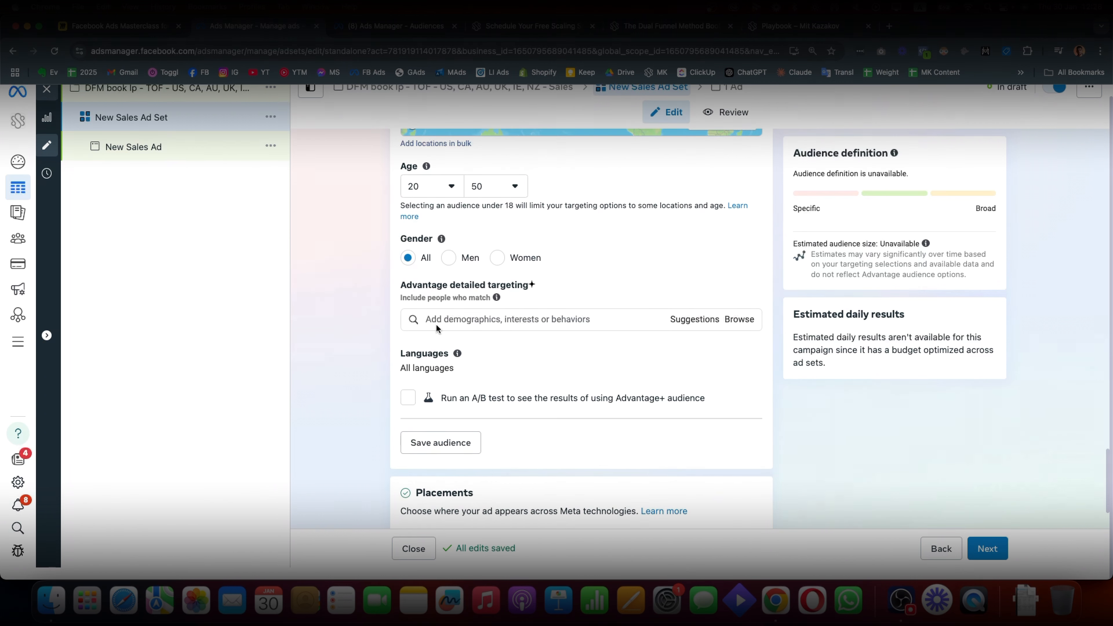
# Search the detailed targeting for small business and add the Small business job title
pyautogui.click(477, 316)
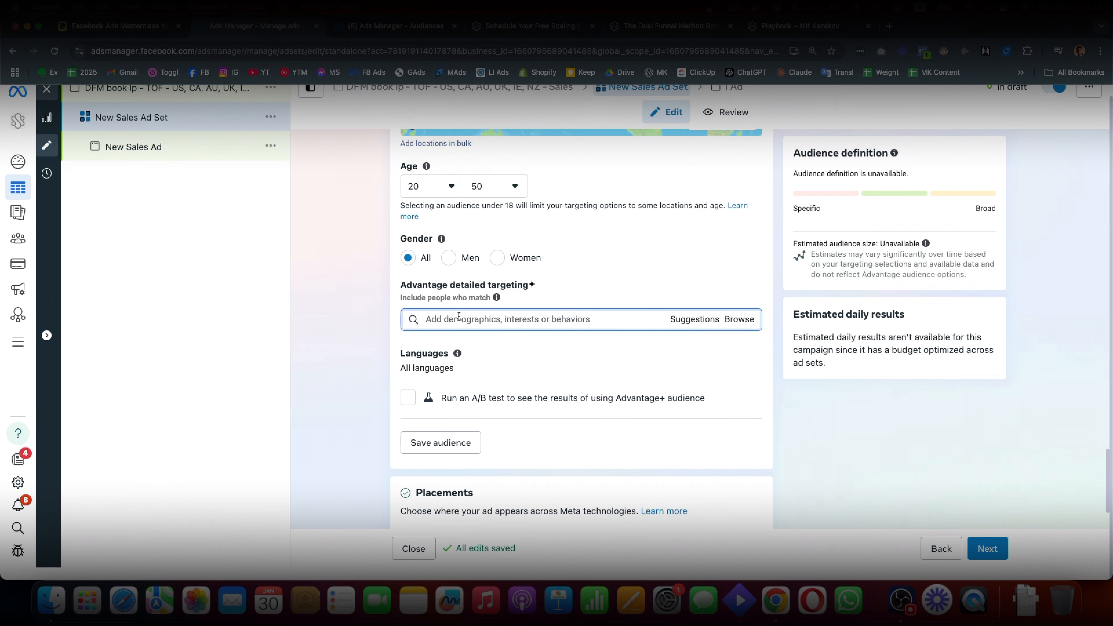
pyautogui.write('small bu')
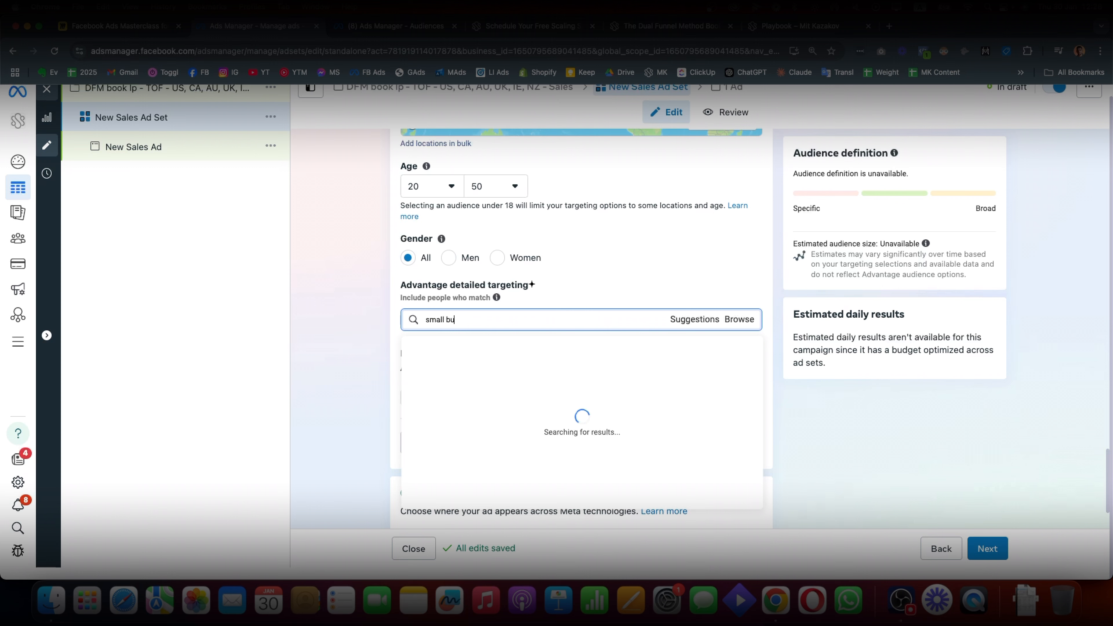
pyautogui.write('sines')
pyautogui.write('s')
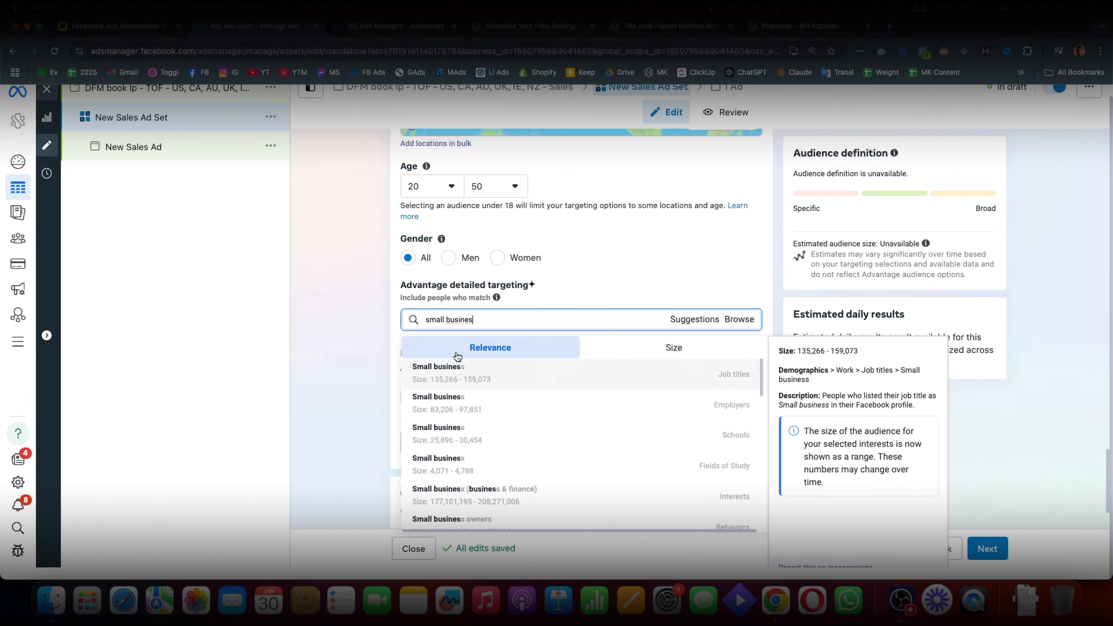
pyautogui.click(456, 371)
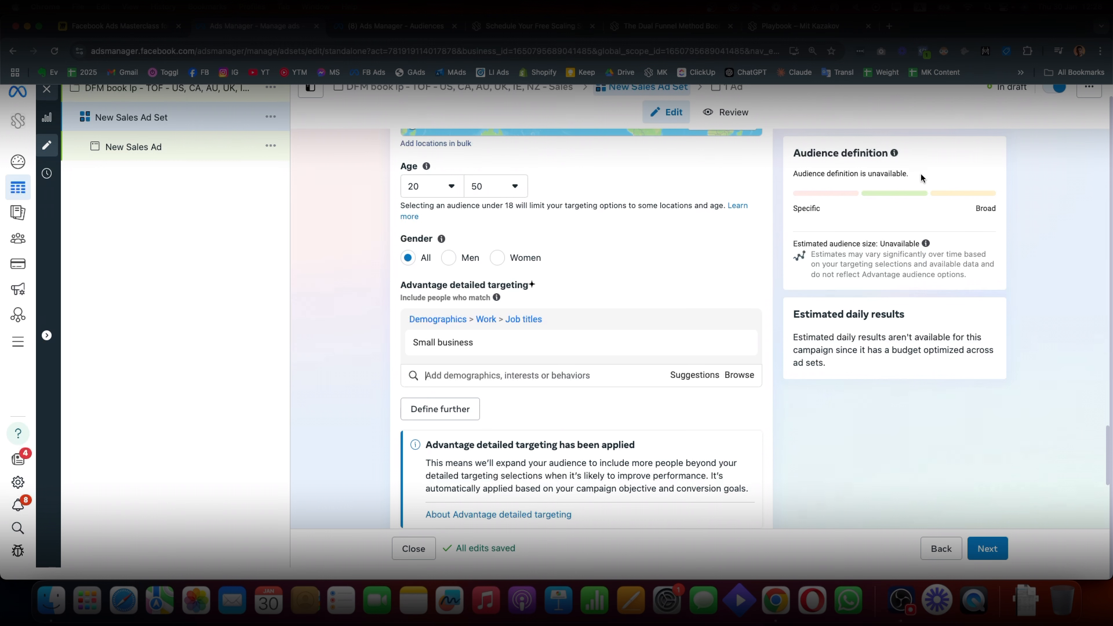
# Check the audience definition's estimated size and remove the excluded Purchase 180 d audience from the ad set
pyautogui.doubleClick(886, 240)
pyautogui.click(697, 252)
pyautogui.scroll(6, 695, 255)
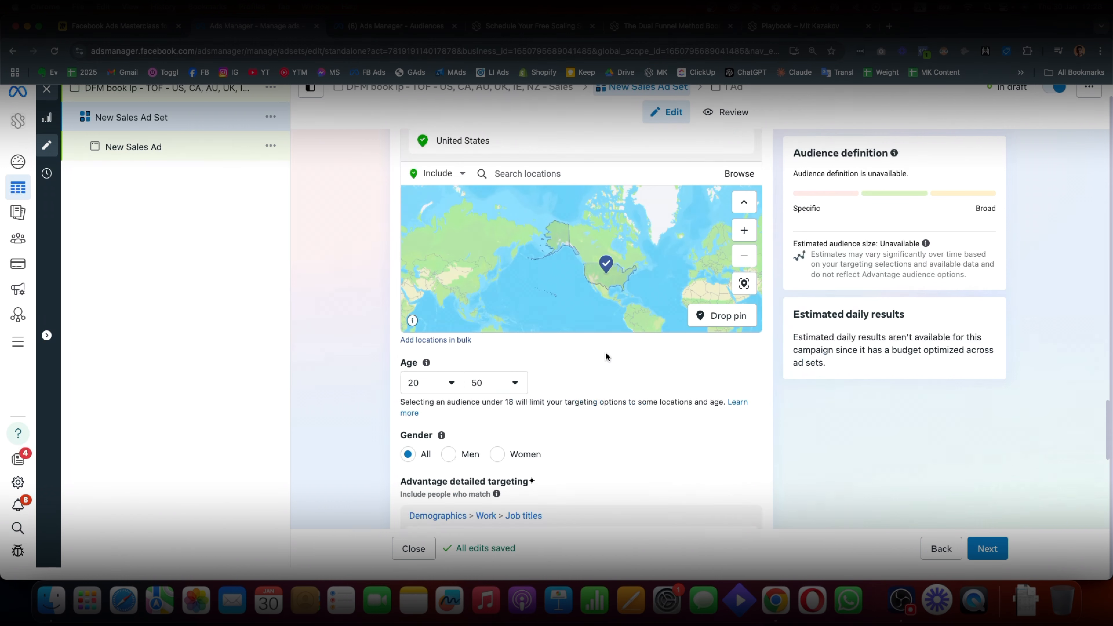
pyautogui.scroll(5, 762, 322)
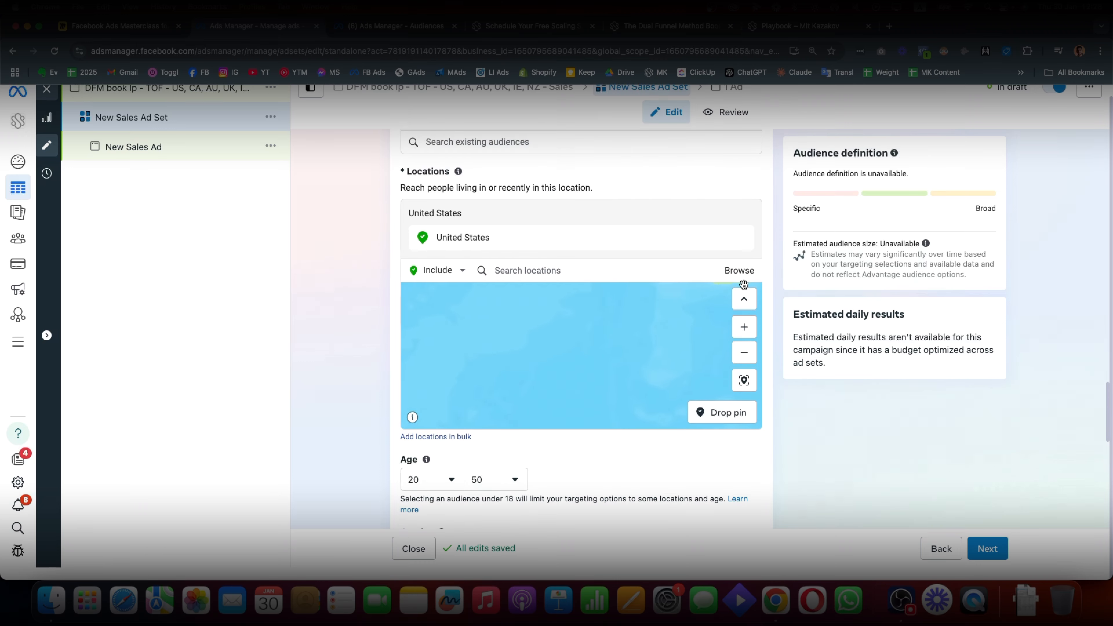
pyautogui.scroll(1, 761, 322)
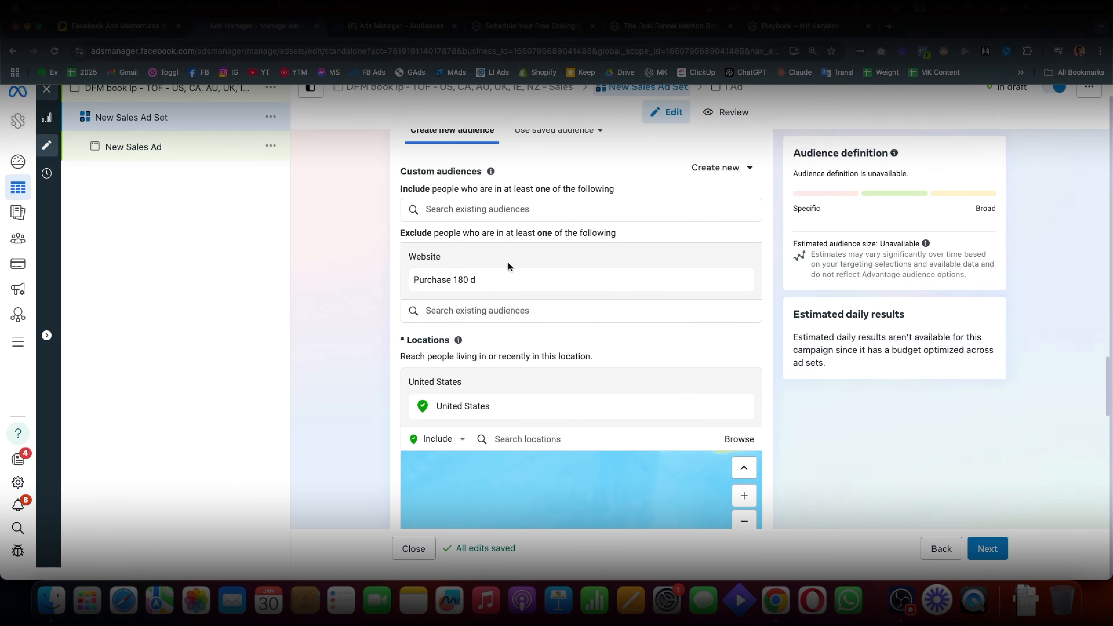
pyautogui.moveTo(744, 278)
pyautogui.click(738, 281)
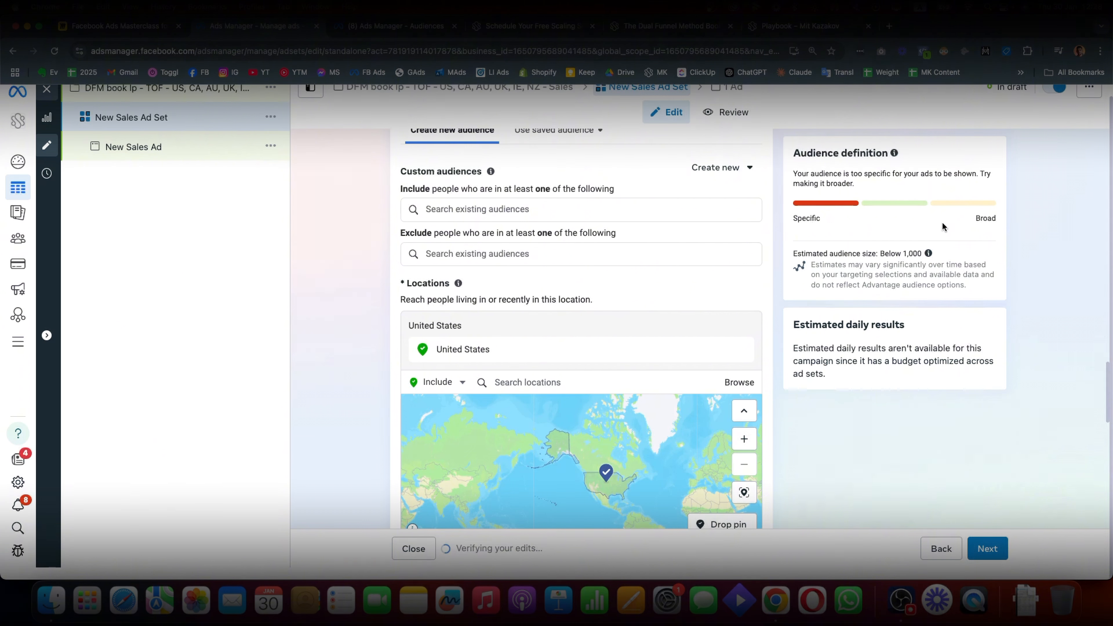
# Examine the Small business (business & finance) interest in detailed targeting and read its overall audience size
pyautogui.scroll(2, 475, 341)
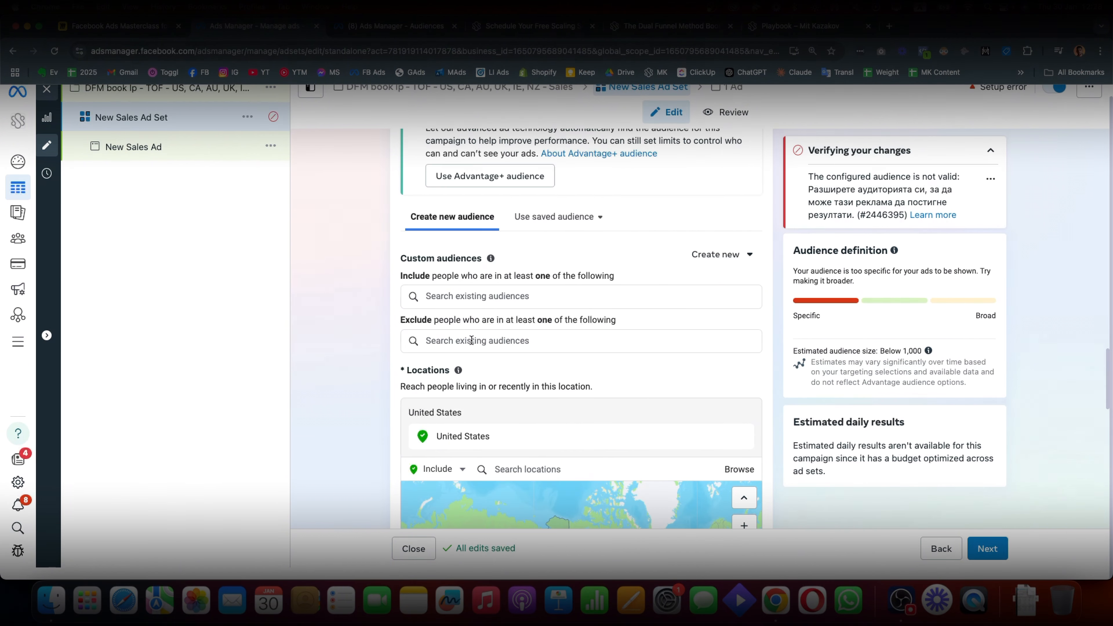
pyautogui.scroll(-10, 471, 340)
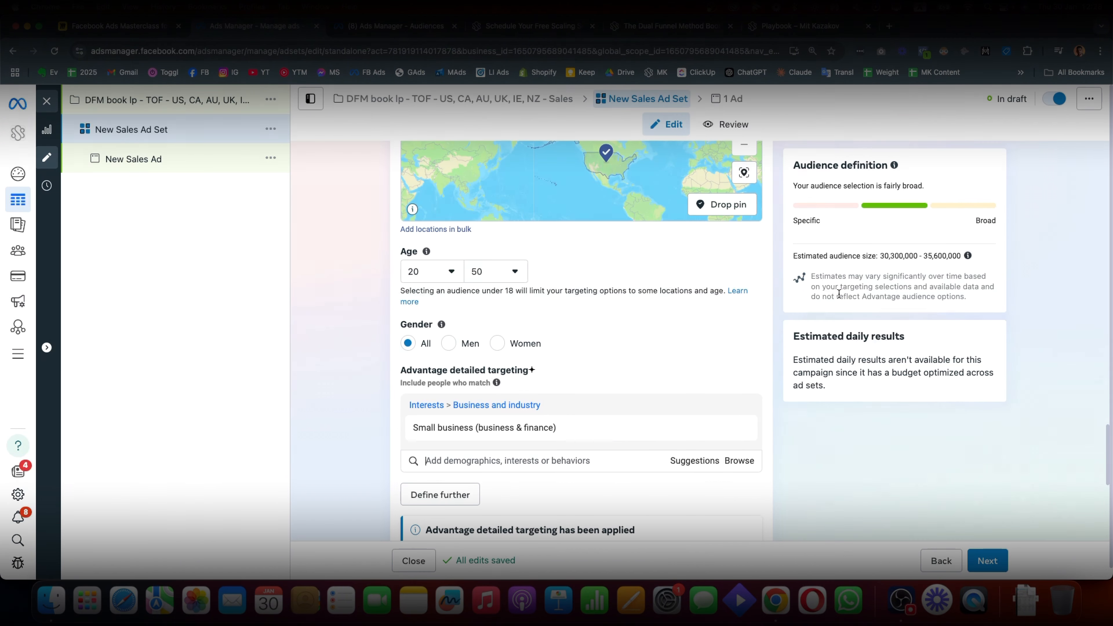
pyautogui.tripleClick(423, 432)
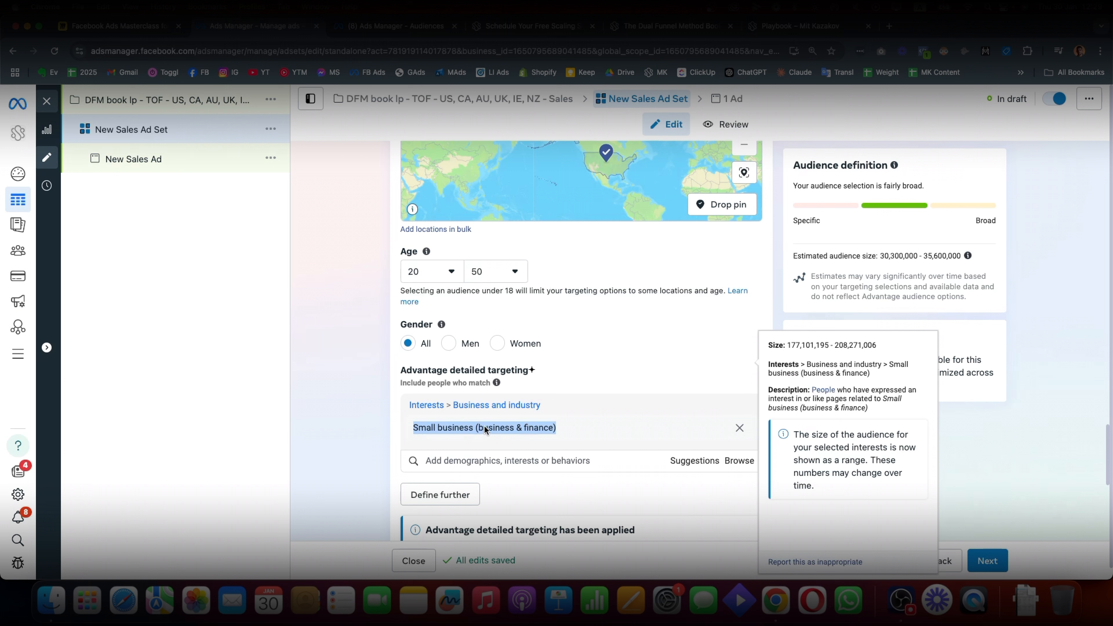
pyautogui.tripleClick(811, 346)
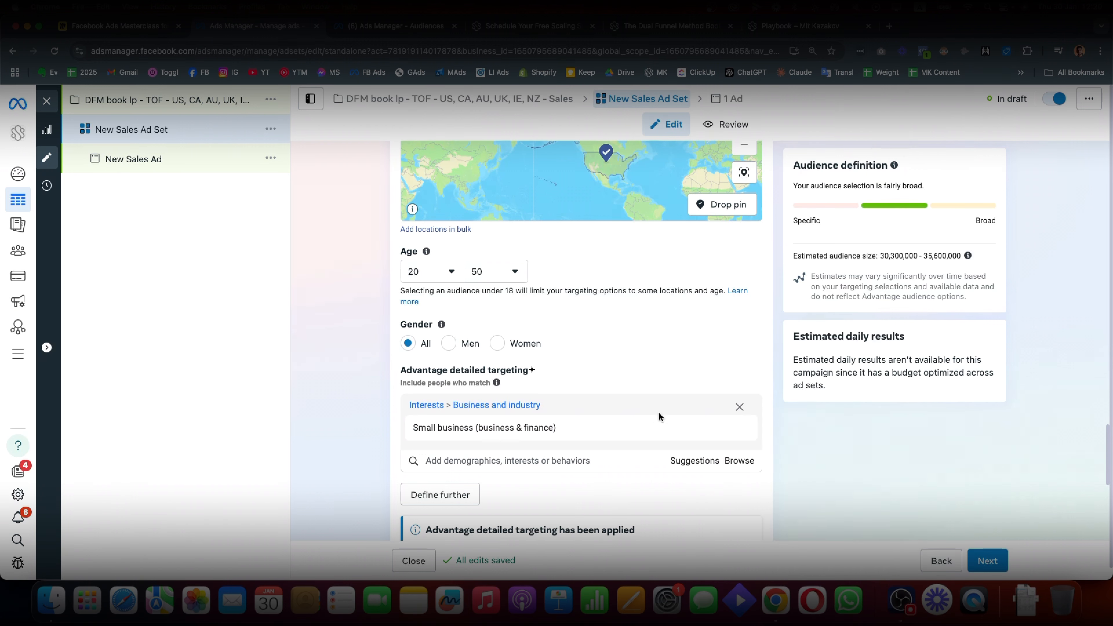
pyautogui.moveTo(627, 432)
pyautogui.tripleClick(858, 347)
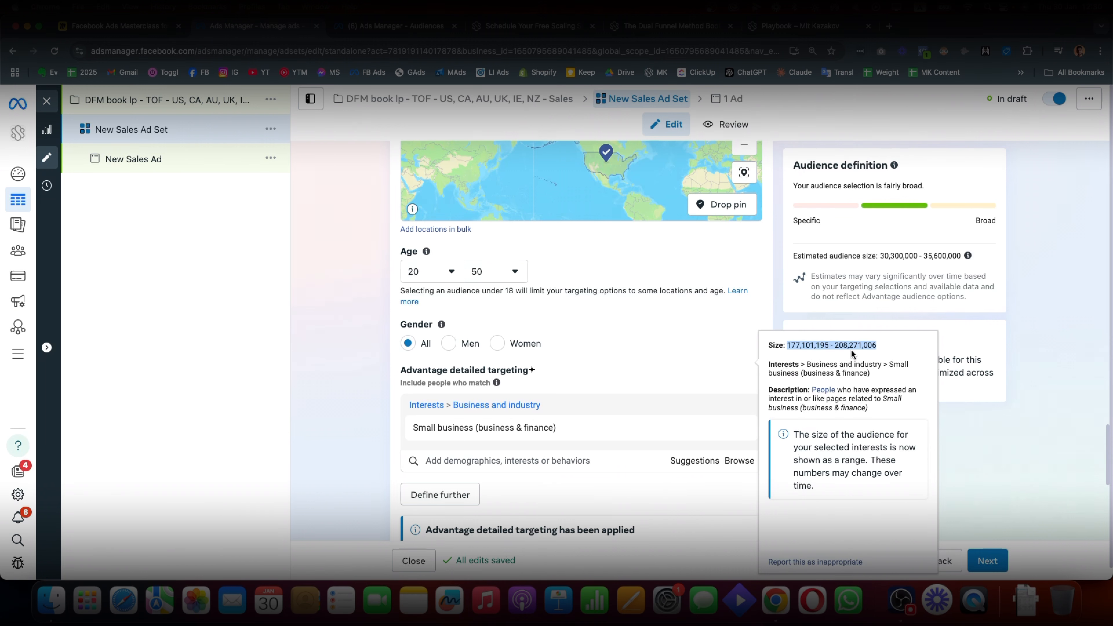
# Switch the gender to Men to compare the estimated audience size, and set it back to All
pyautogui.scroll(4, 633, 410)
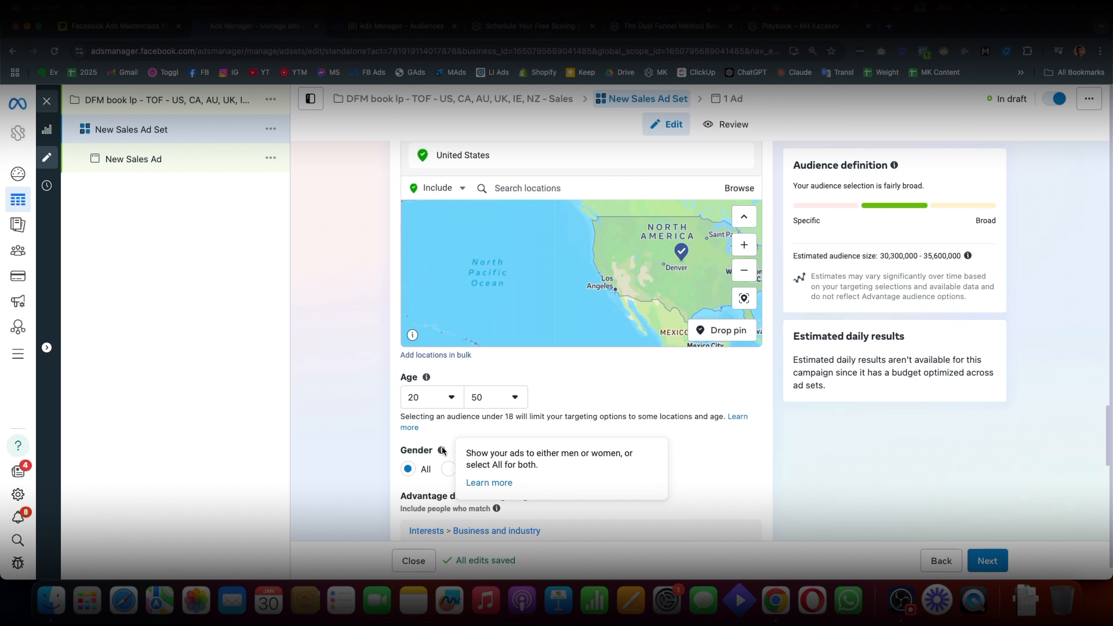
pyautogui.moveTo(880, 256); pyautogui.dragTo(961, 256)
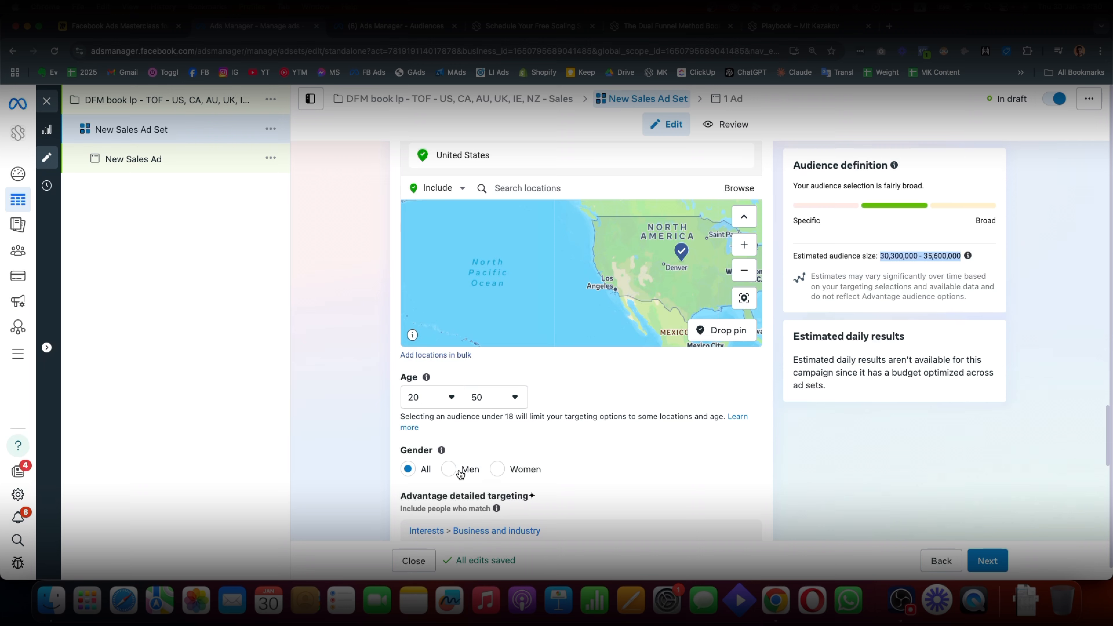
pyautogui.click(450, 469)
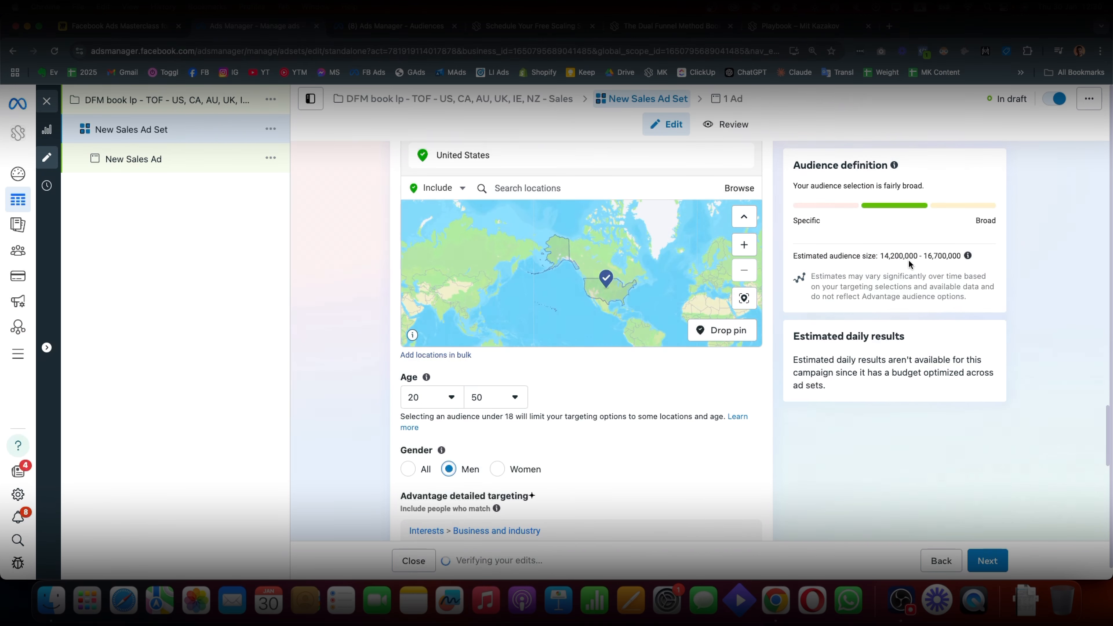
pyautogui.tripleClick(909, 259)
pyautogui.click(402, 473)
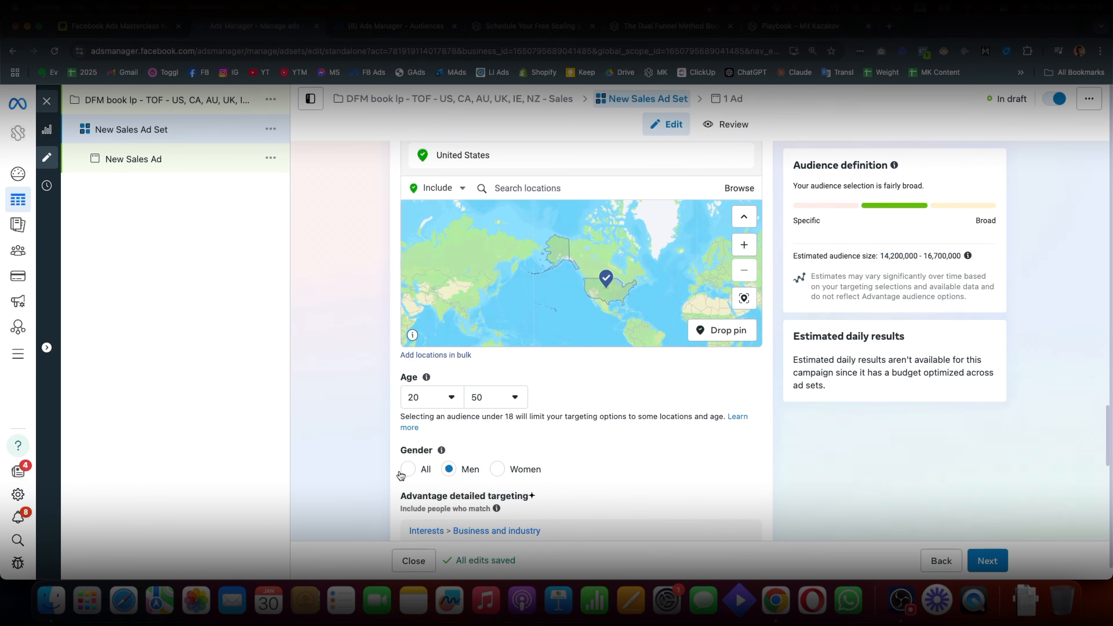
# Remove the Small business (business & finance) interest from the ad set's detailed targeting
pyautogui.scroll(-3, 401, 475)
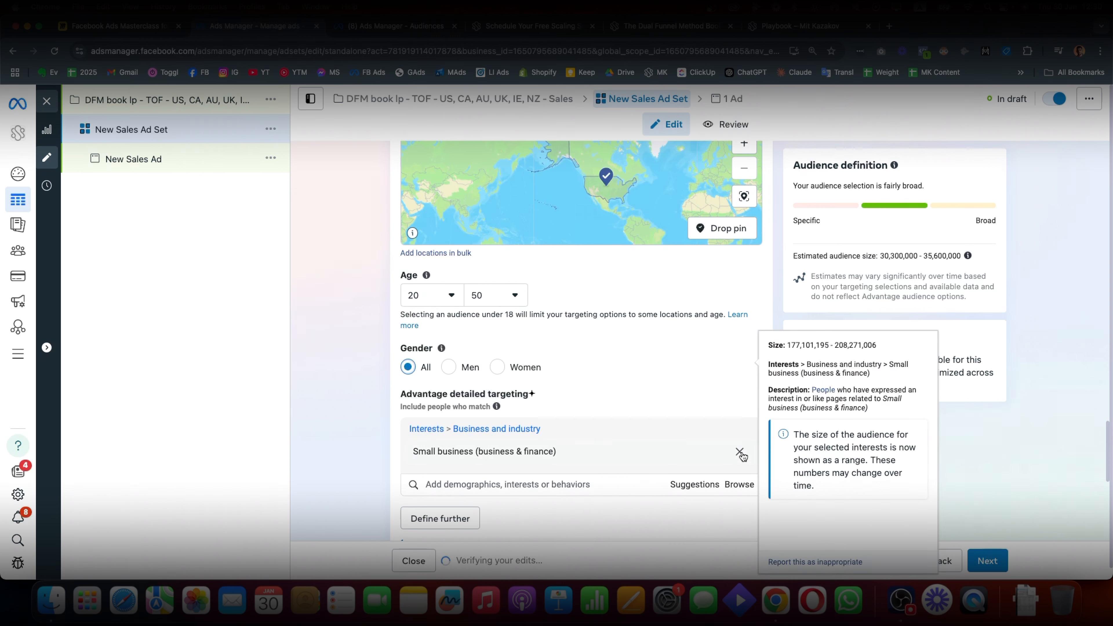
pyautogui.click(740, 452)
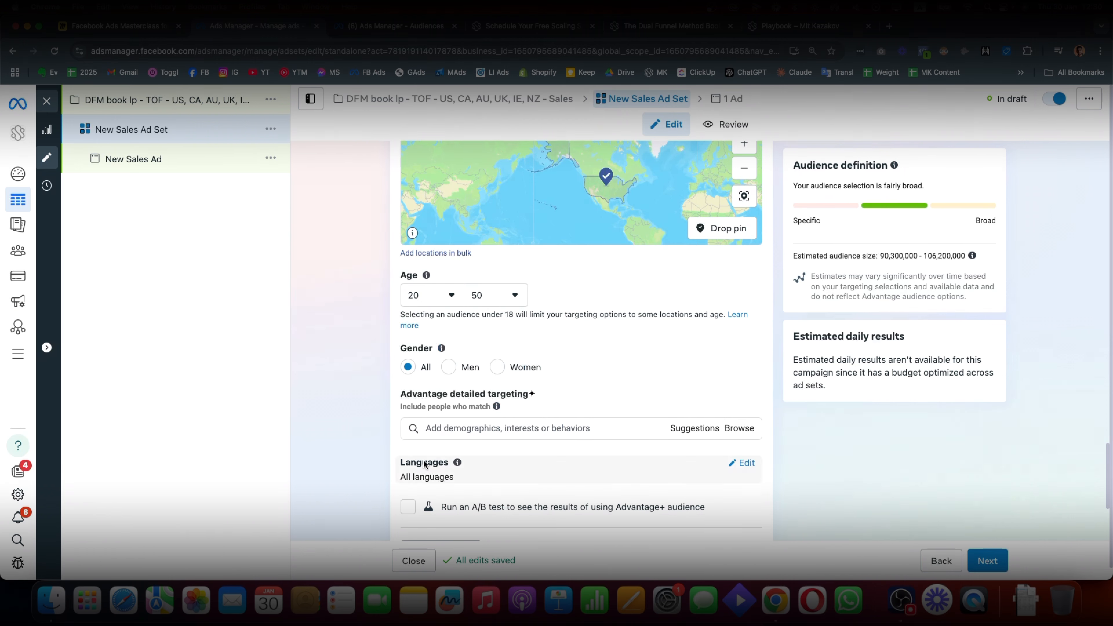
# Browse the existing custom audiences available for inclusion in the ad set, narrowing the list to lookalike audiences
pyautogui.scroll(3, 647, 336)
pyautogui.scroll(8, 647, 336)
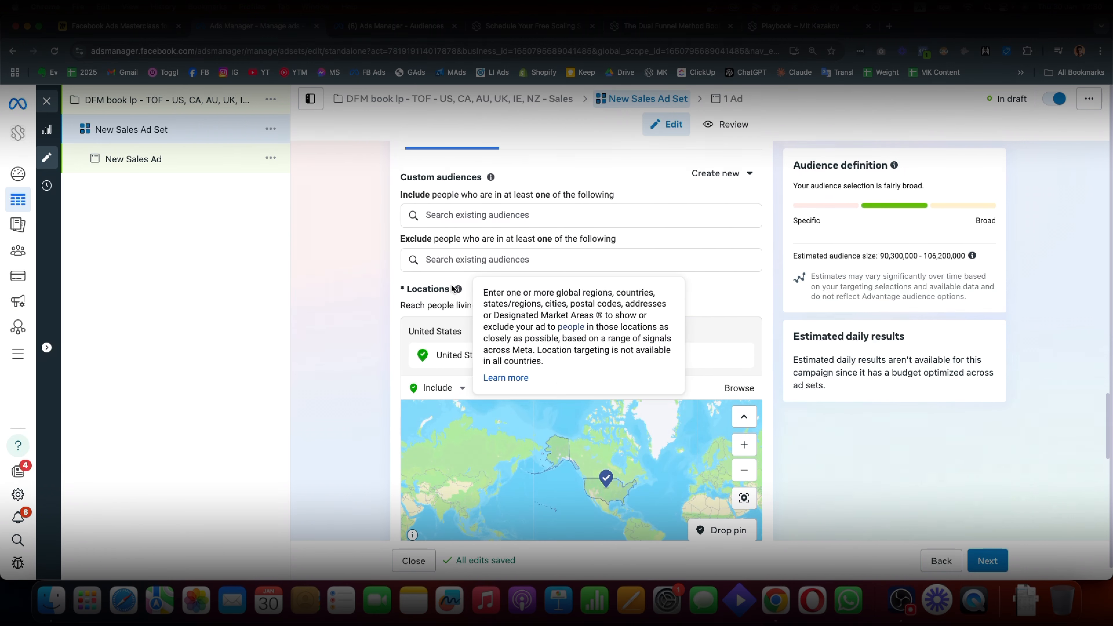
pyautogui.scroll(1, 515, 252)
pyautogui.click(500, 306)
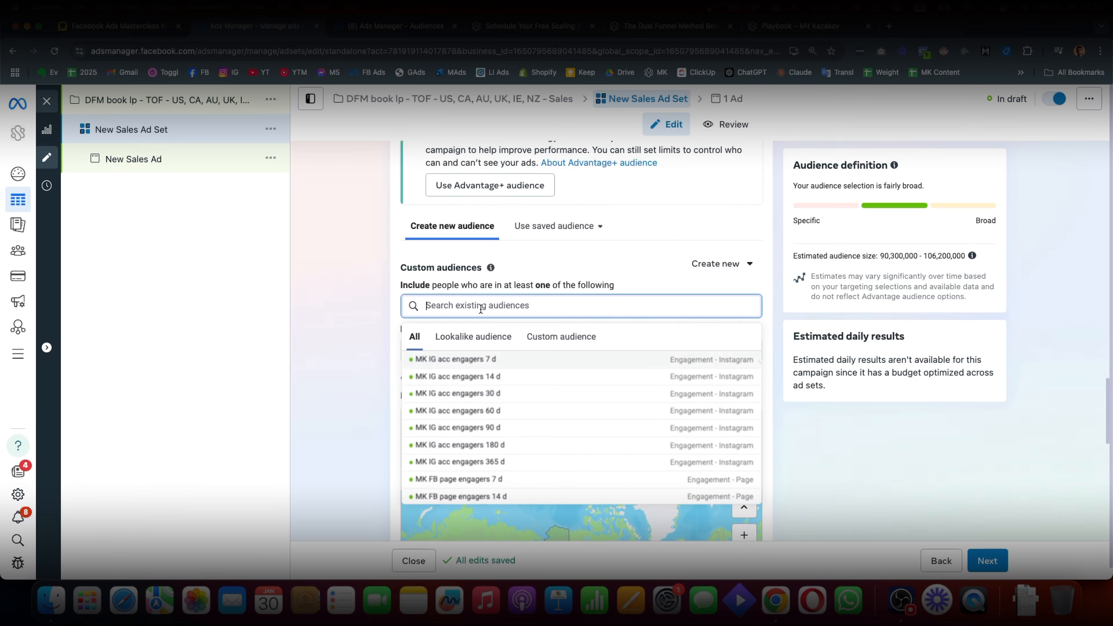
pyautogui.click(482, 336)
pyautogui.click(559, 266)
pyautogui.scroll(-15, 559, 250)
pyautogui.scroll(7, 622, 353)
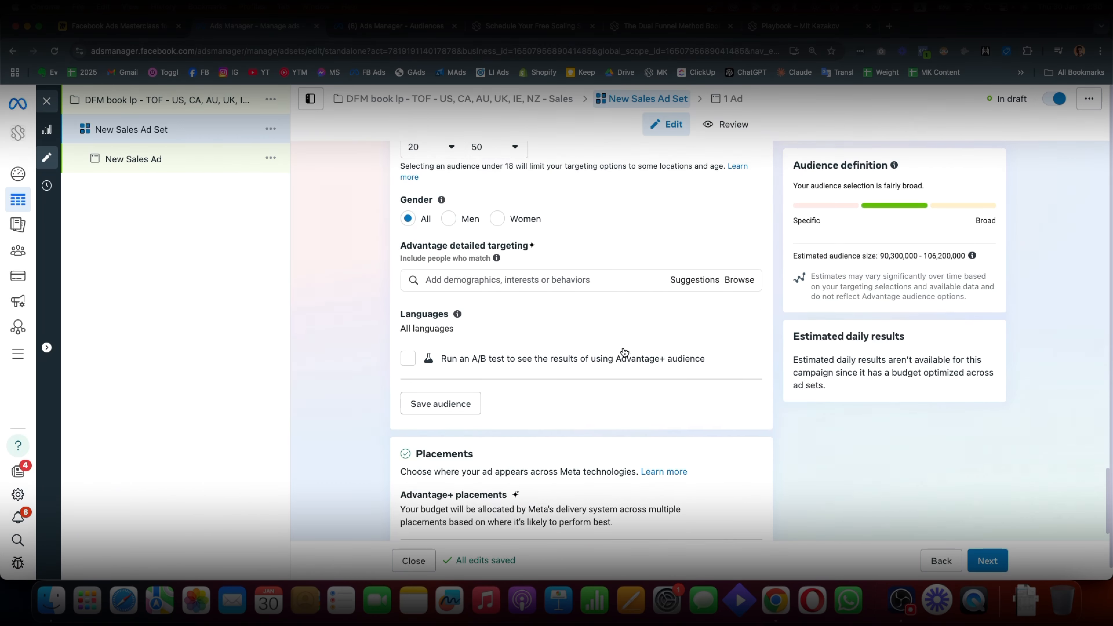
# Read the estimated audience size range in the audience definition
pyautogui.scroll(2, 566, 377)
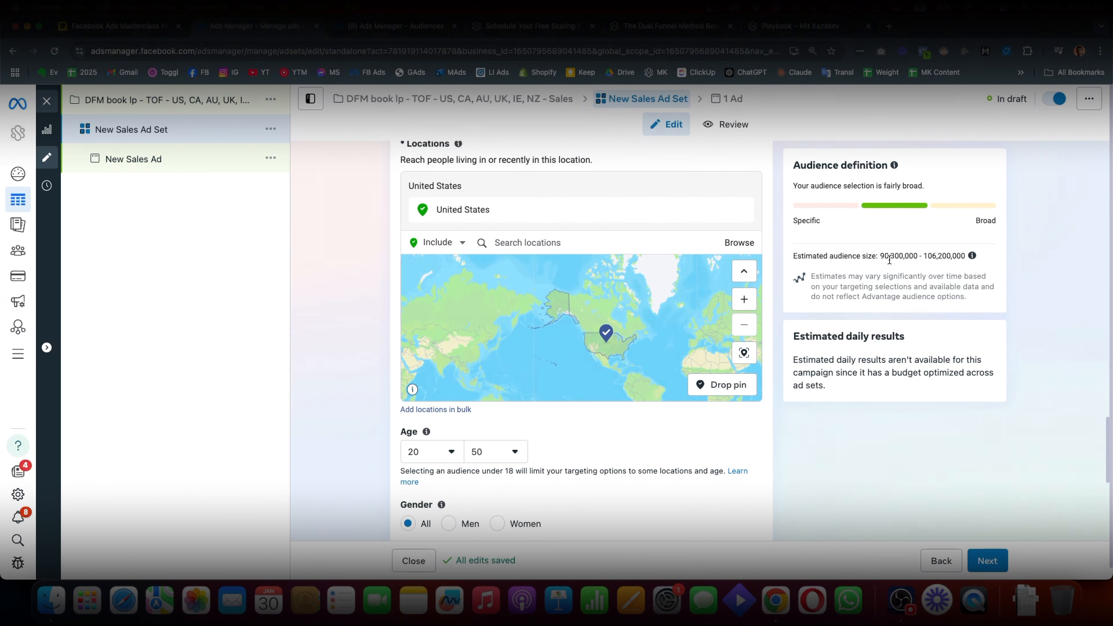
pyautogui.moveTo(882, 256); pyautogui.dragTo(916, 251)
pyautogui.tripleClick(910, 256)
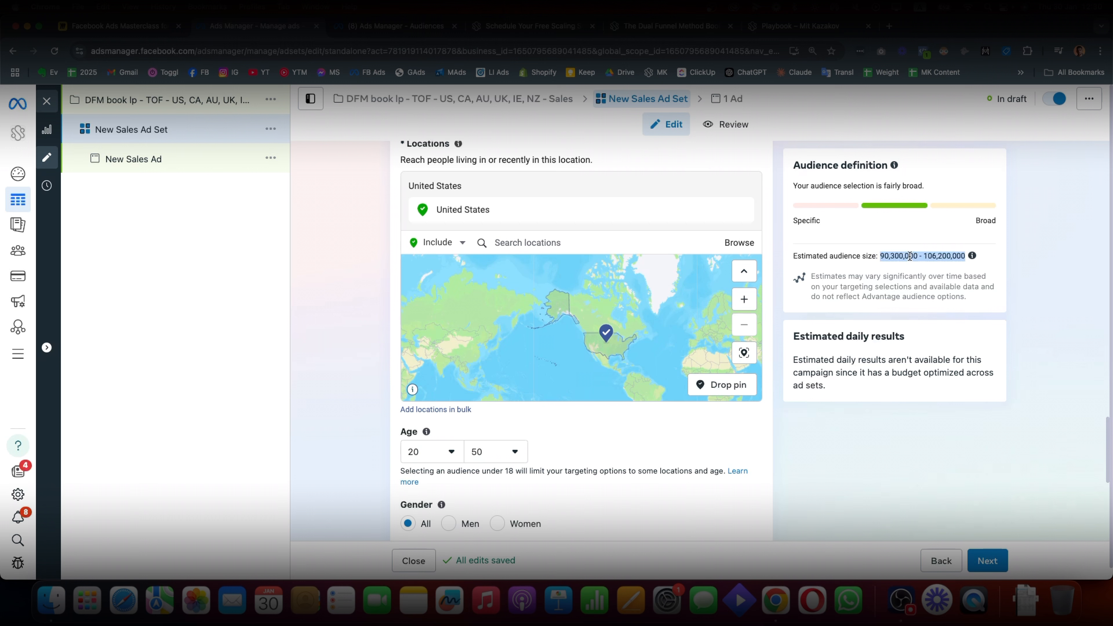
pyautogui.click(910, 256)
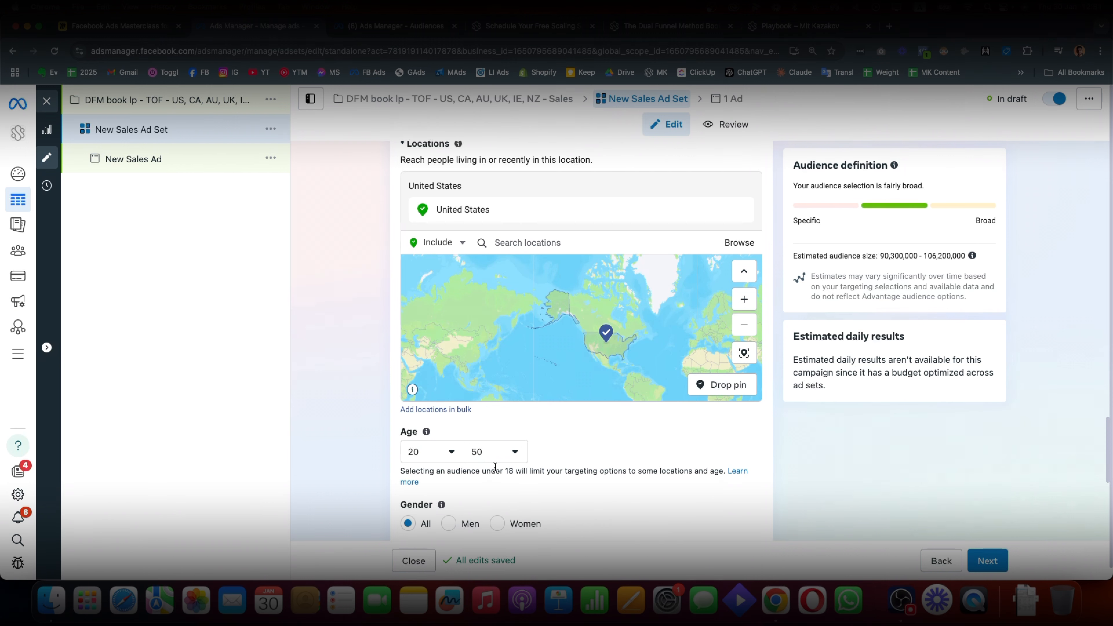
pyautogui.tripleClick(921, 257)
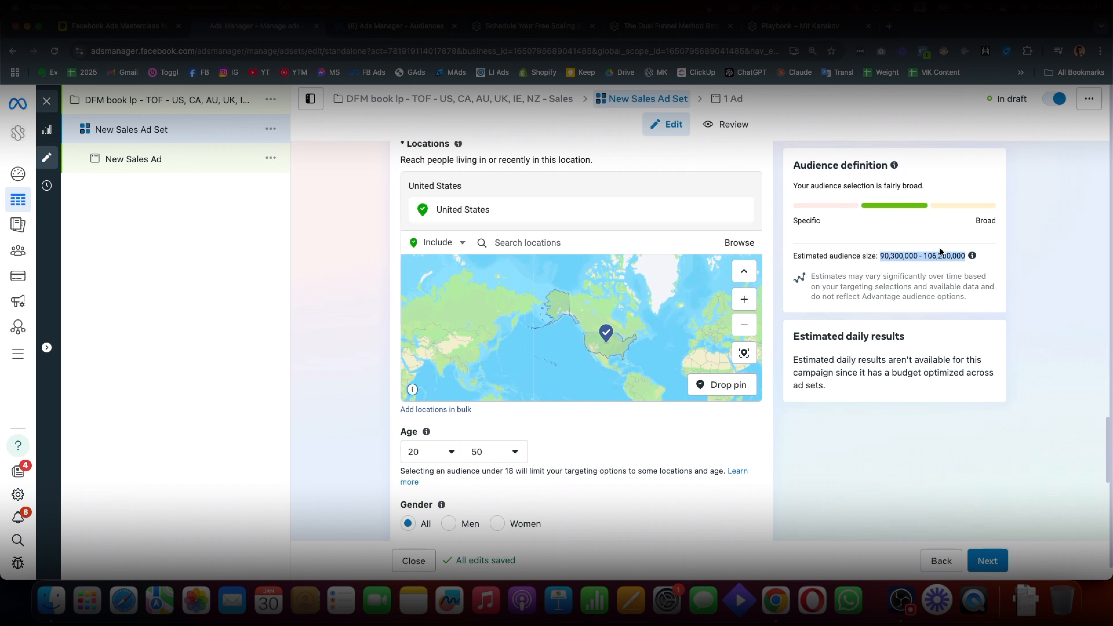
pyautogui.doubleClick(934, 253)
pyautogui.doubleClick(929, 255)
pyautogui.click(926, 255)
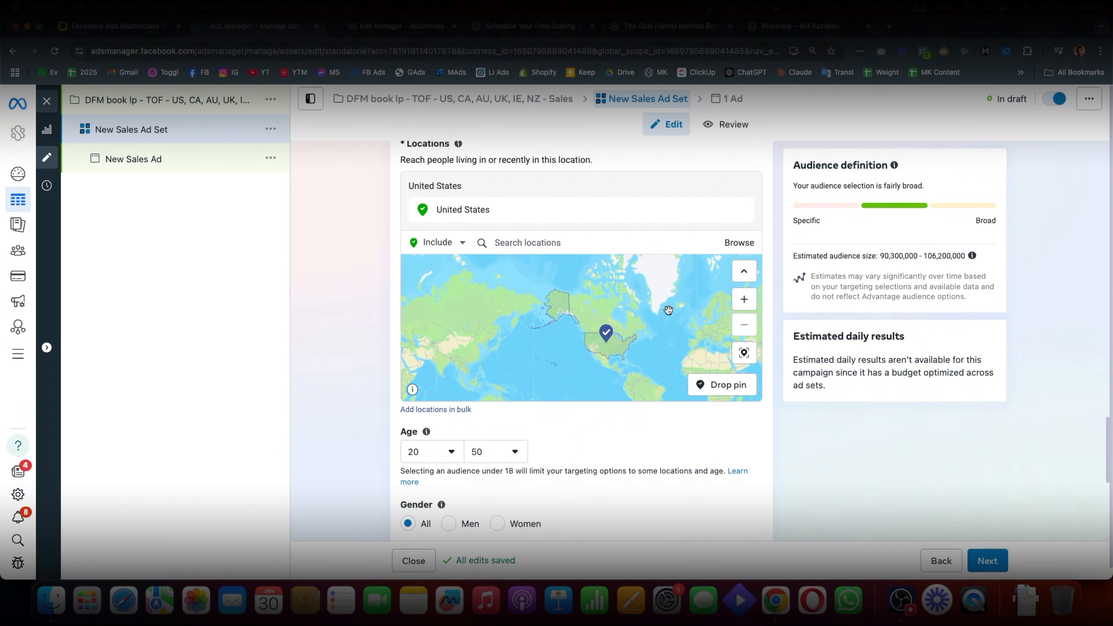
# Search the ad set's locations for worldwide and look through the minimum age options without changing them
pyautogui.click(508, 245)
pyautogui.write('worldwide')
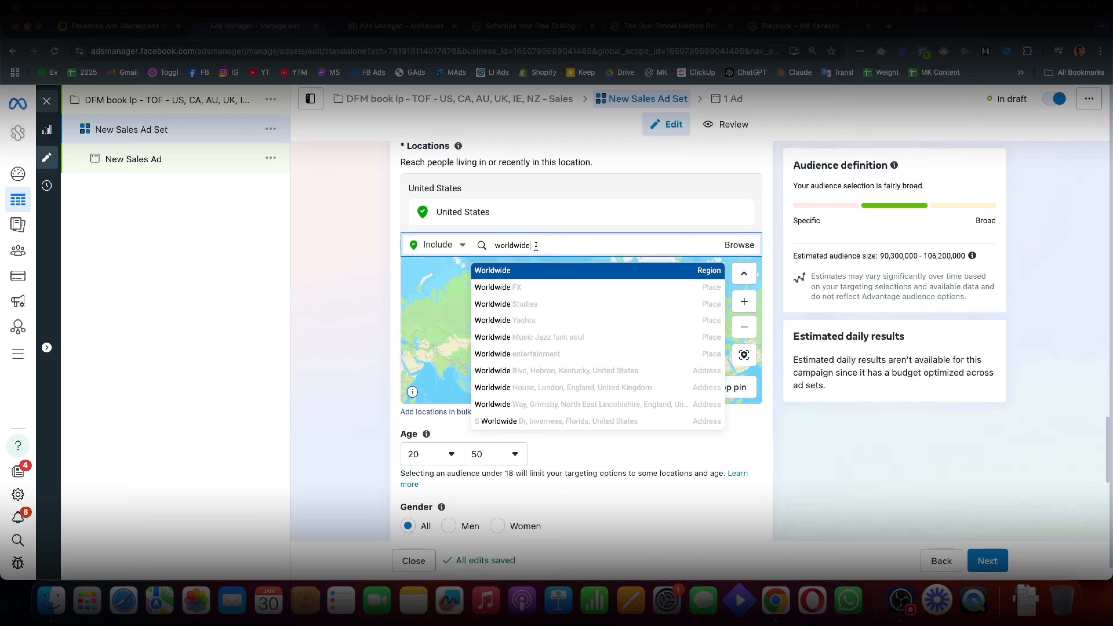
pyautogui.scroll(-5, 540, 393)
pyautogui.click(430, 307)
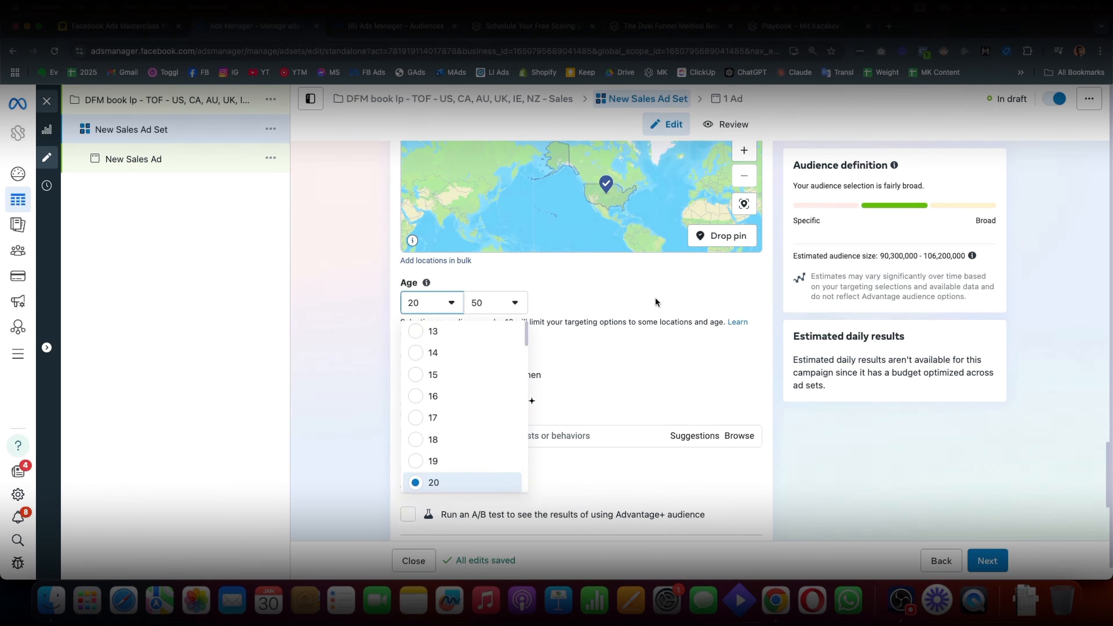
pyautogui.click(659, 301)
pyautogui.scroll(-5, 634, 311)
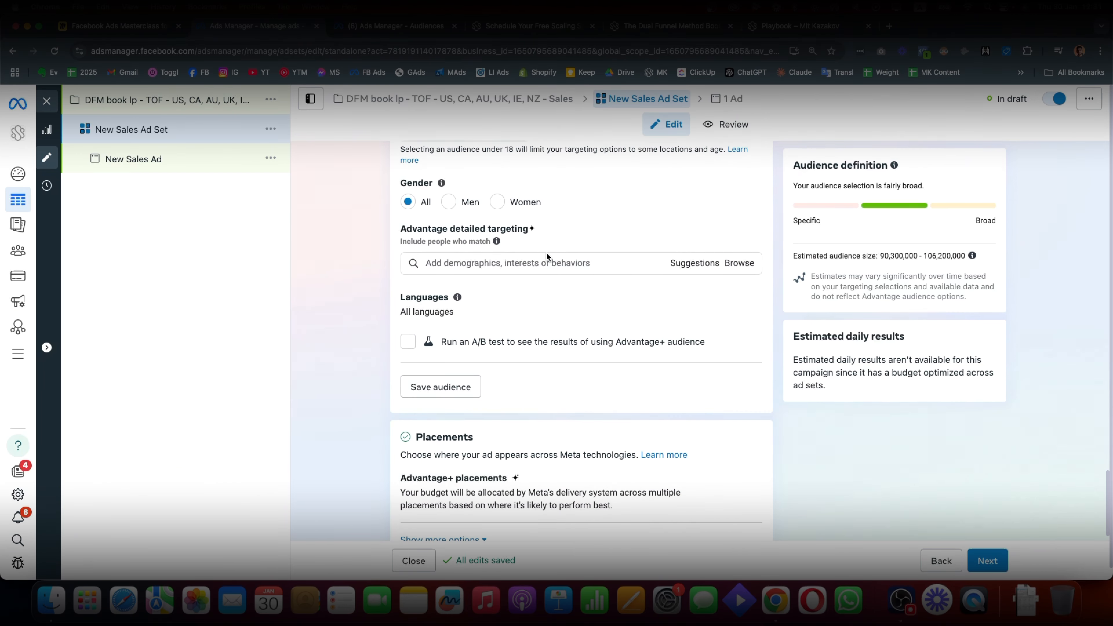
# Review the targeting settings and read the description of which people the location targeting reaches
pyautogui.scroll(5, 614, 272)
pyautogui.scroll(7, 570, 382)
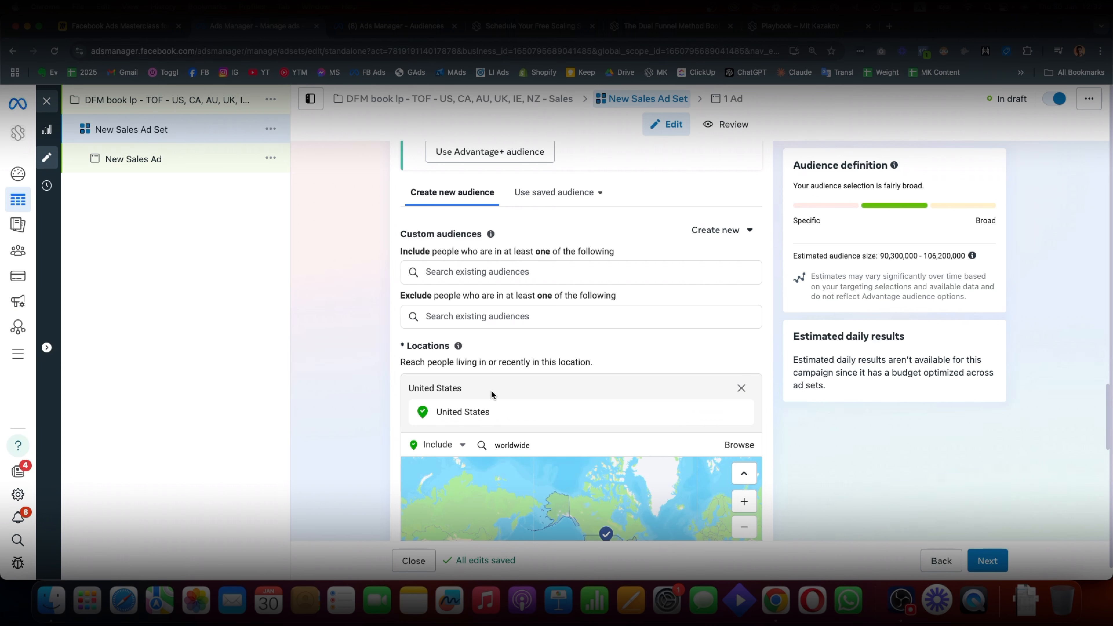
pyautogui.scroll(-3, 526, 399)
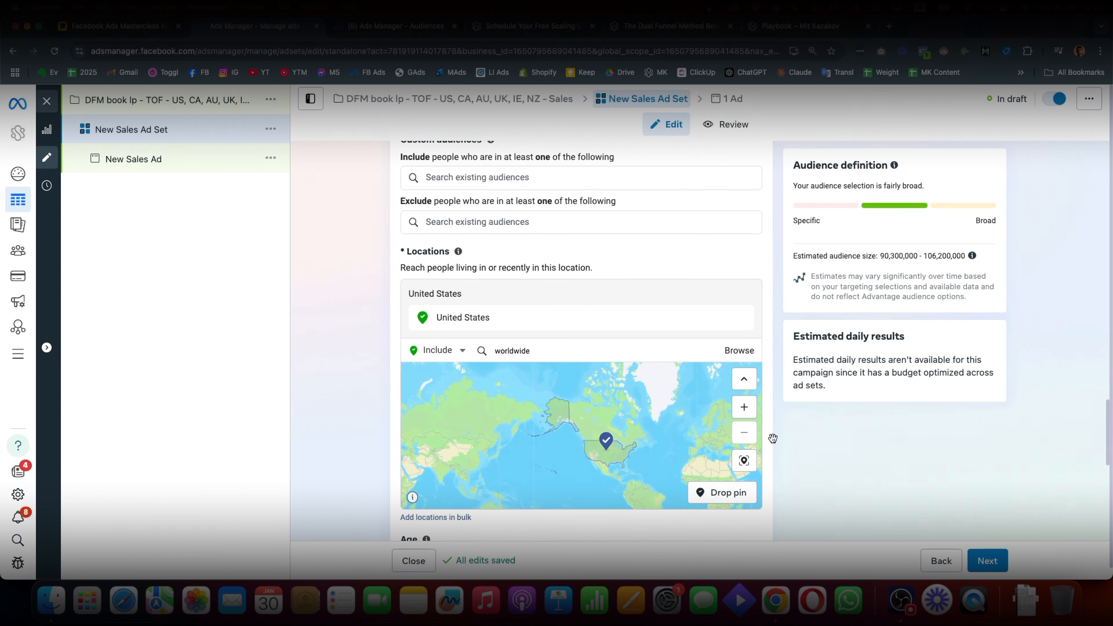
pyautogui.scroll(-5, 772, 438)
pyautogui.scroll(7, 797, 477)
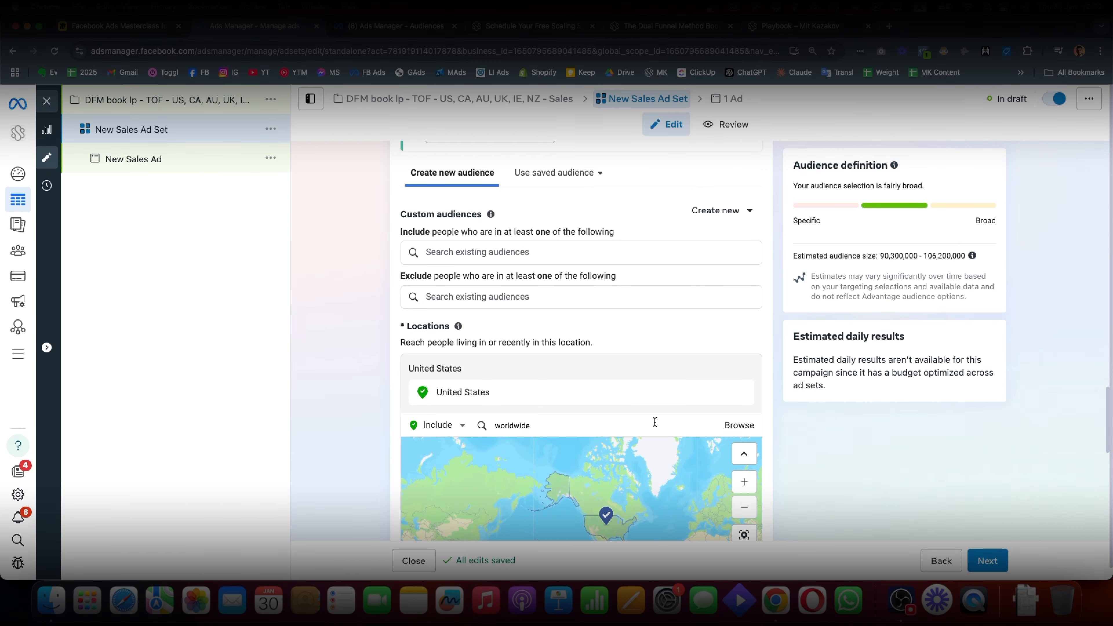
pyautogui.scroll(-5, 694, 451)
pyautogui.scroll(5, 664, 380)
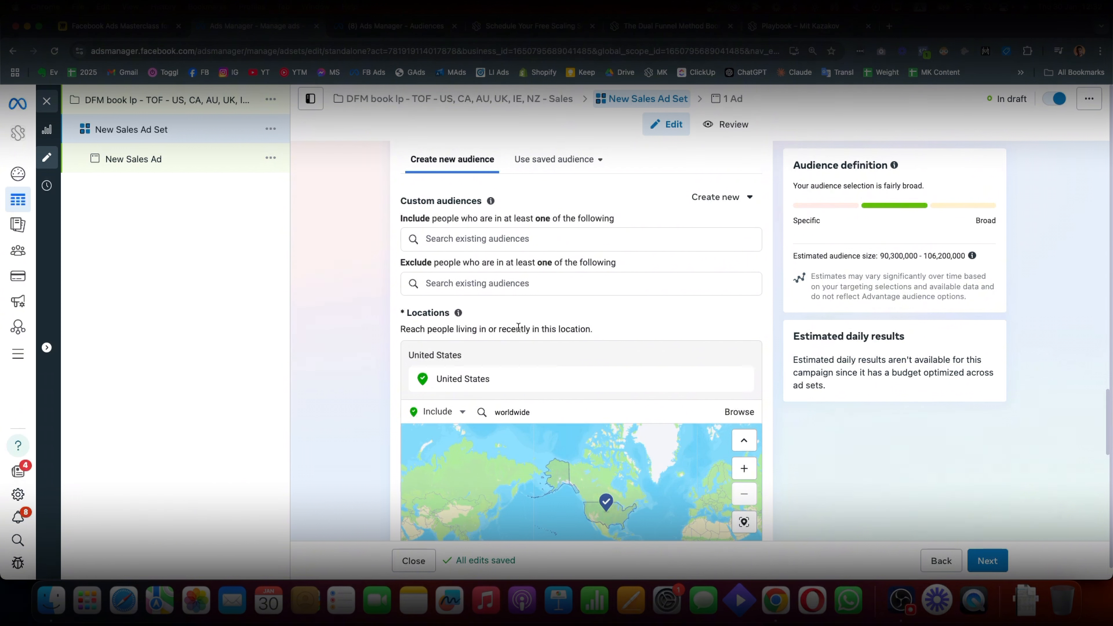
pyautogui.moveTo(419, 329); pyautogui.dragTo(603, 332)
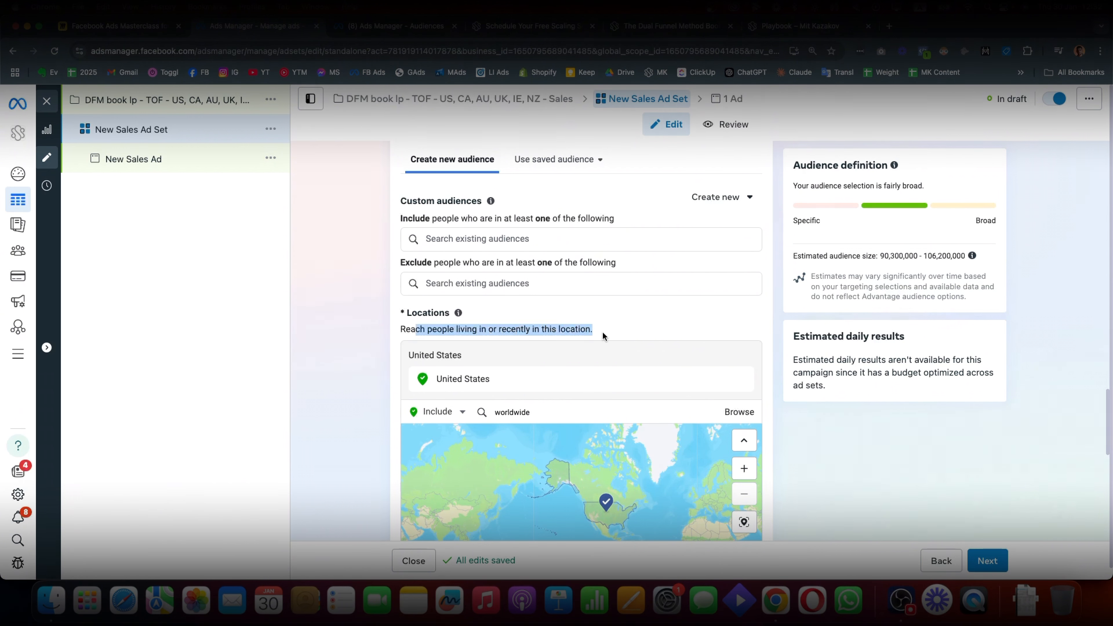
pyautogui.click(591, 333)
pyautogui.tripleClick(528, 329)
pyautogui.click(522, 336)
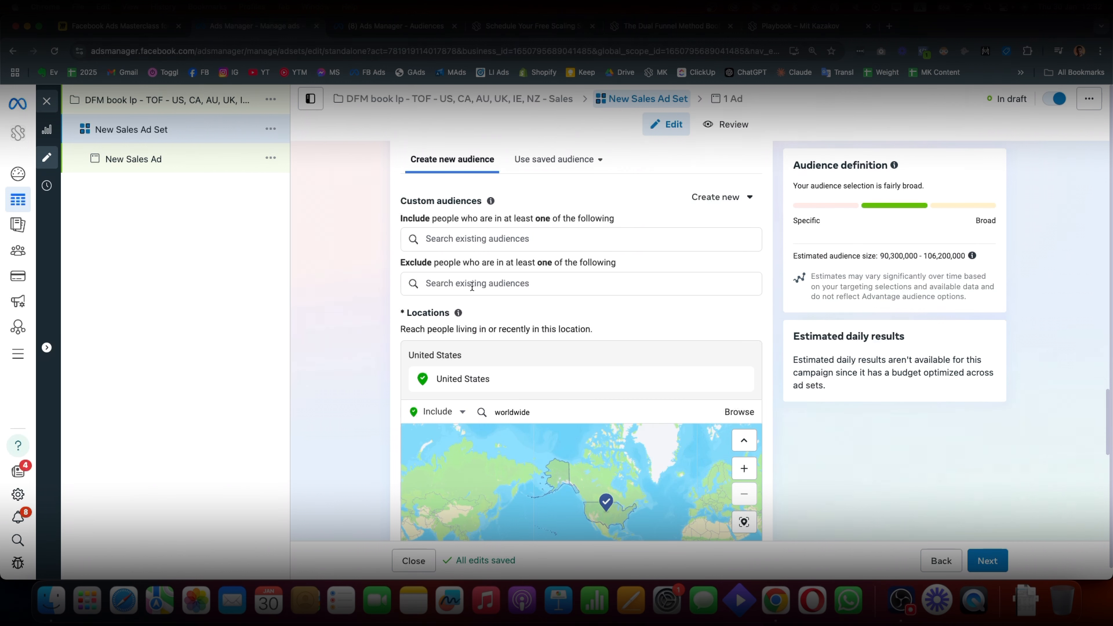
# Examine the ad set's custom audience, location, age, gender and Advantage detailed targeting settings once more
pyautogui.click(480, 249)
pyautogui.scroll(-7, 569, 395)
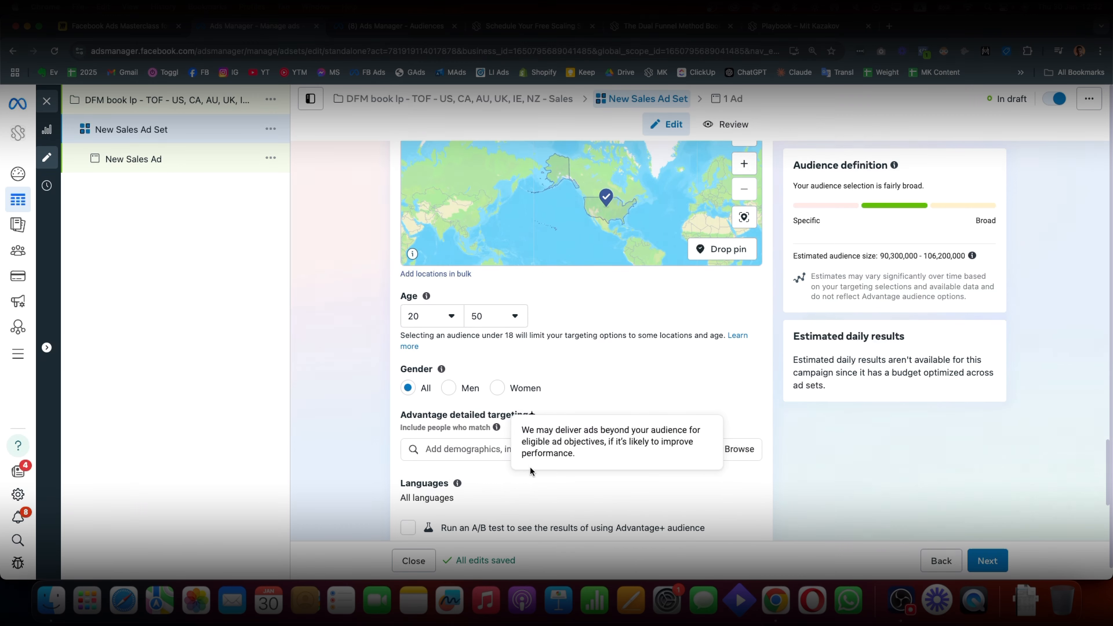
pyautogui.click(432, 452)
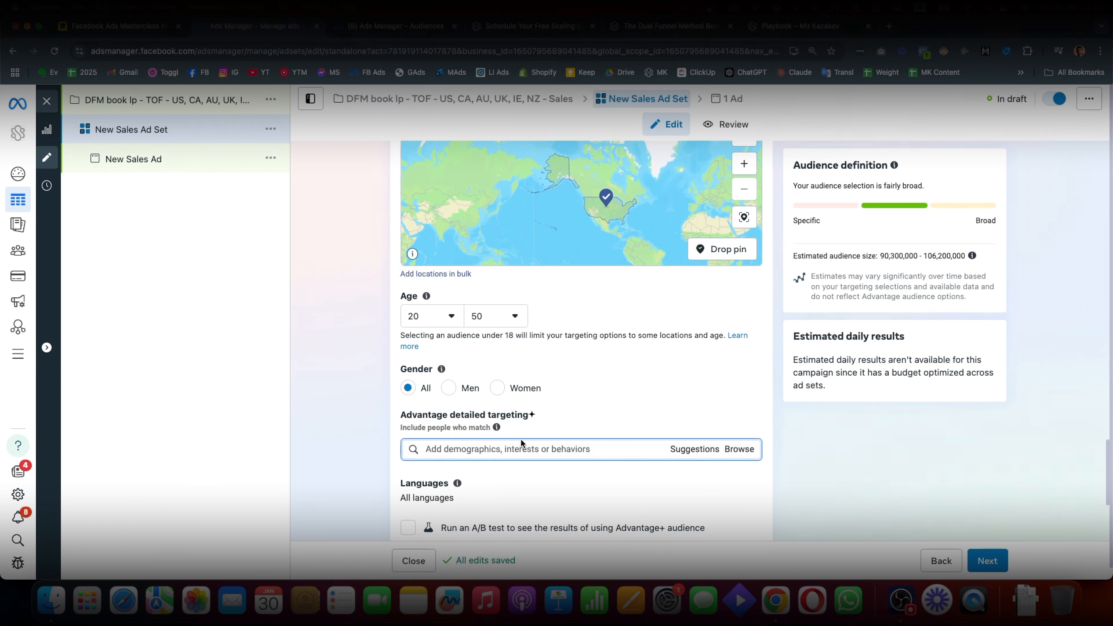
pyautogui.scroll(5, 543, 321)
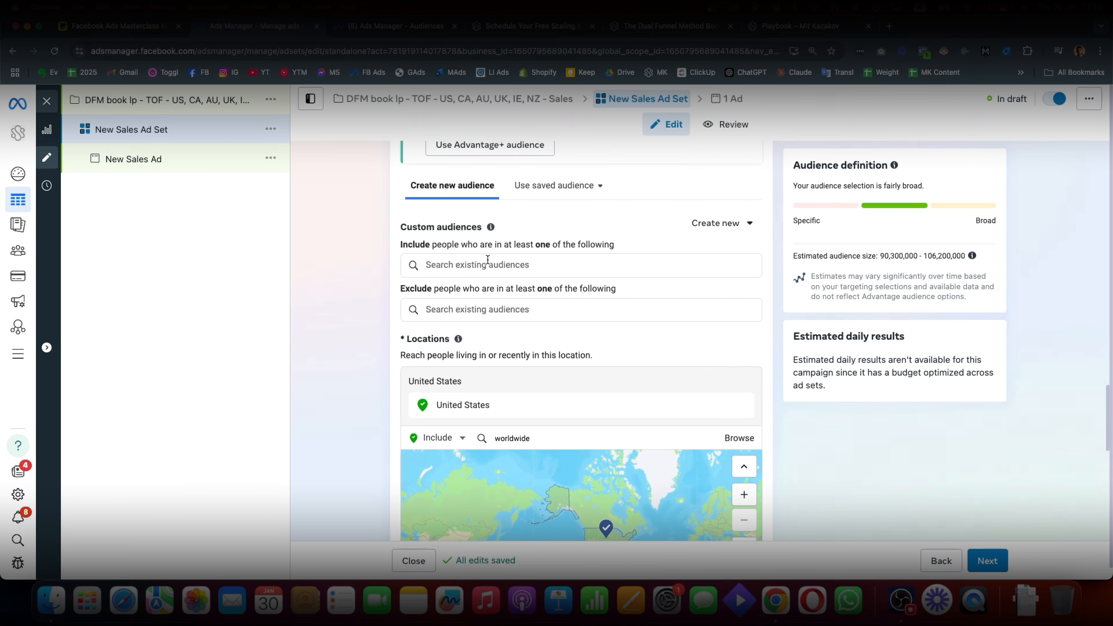
pyautogui.scroll(-4, 590, 255)
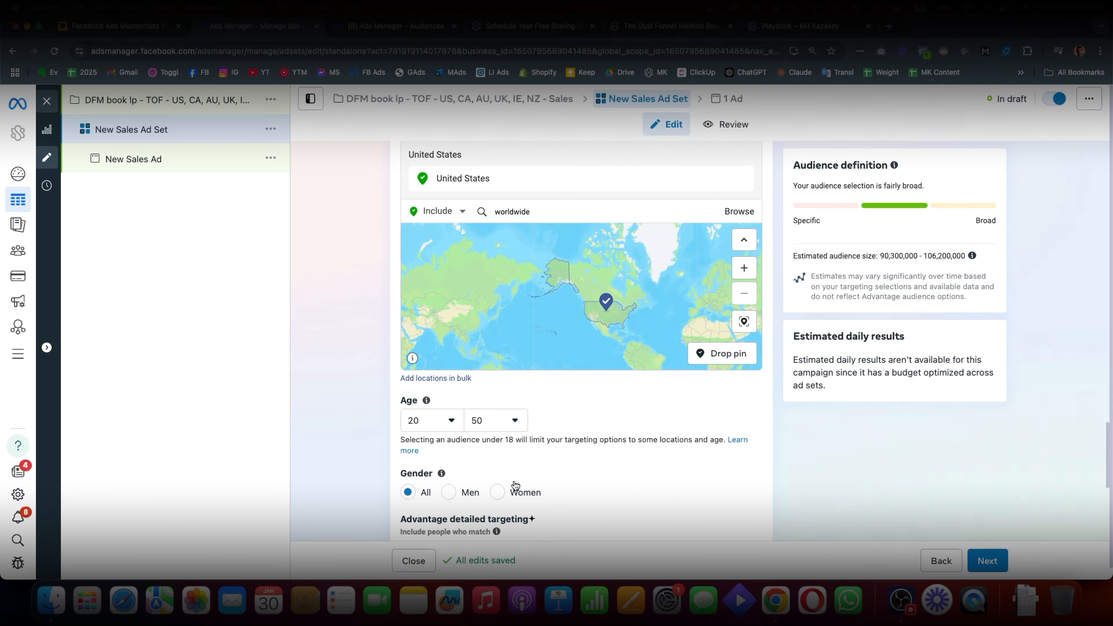
pyautogui.scroll(-2, 628, 379)
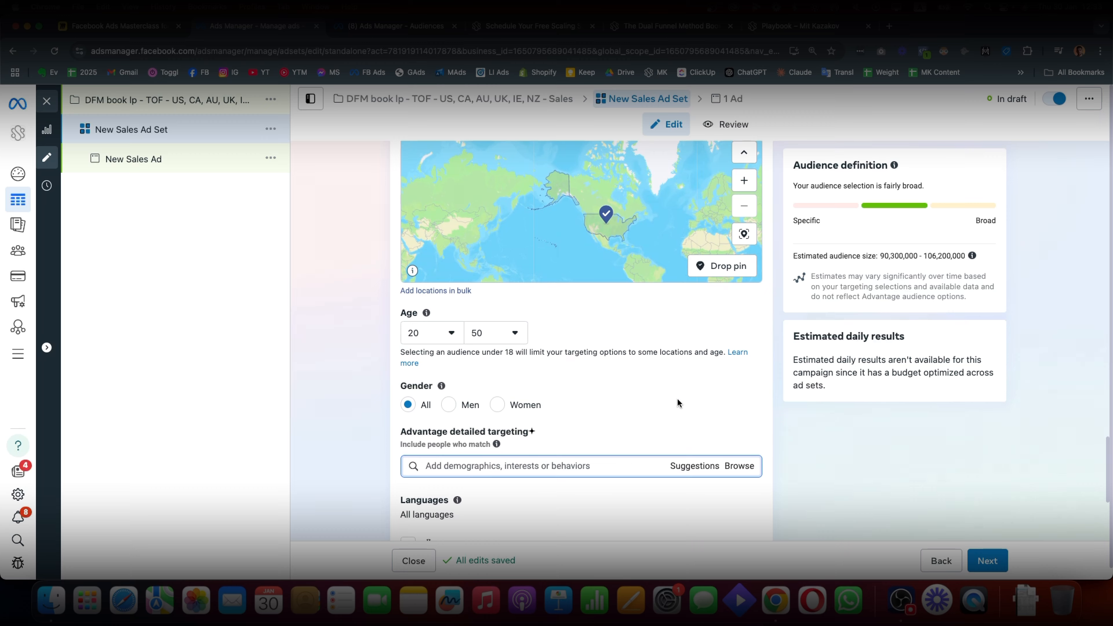
pyautogui.scroll(4, 678, 398)
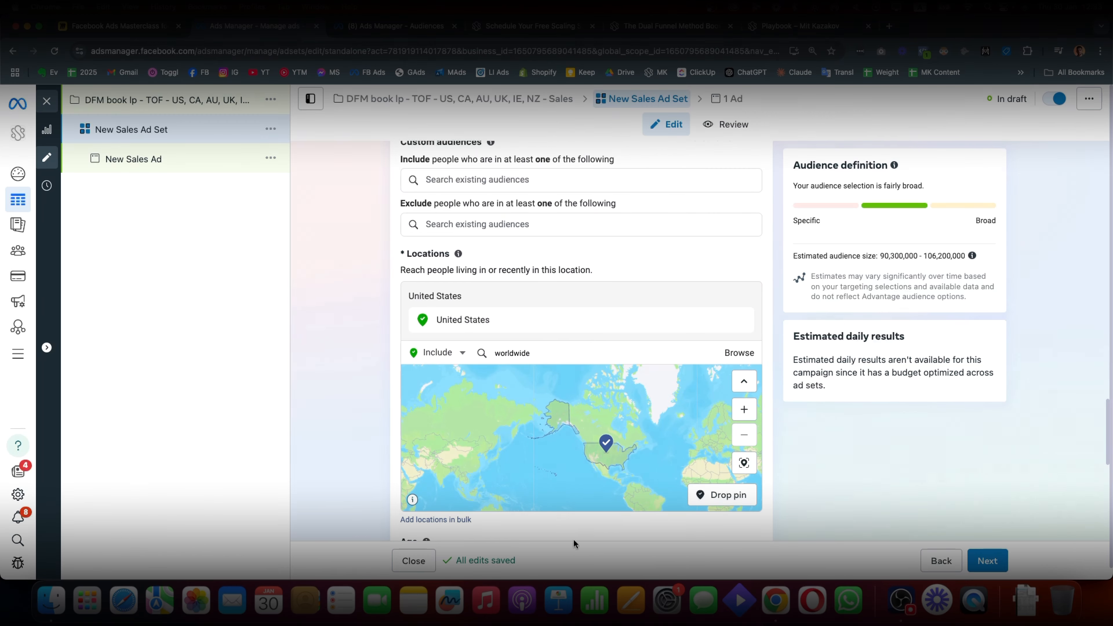
pyautogui.scroll(-1, 547, 531)
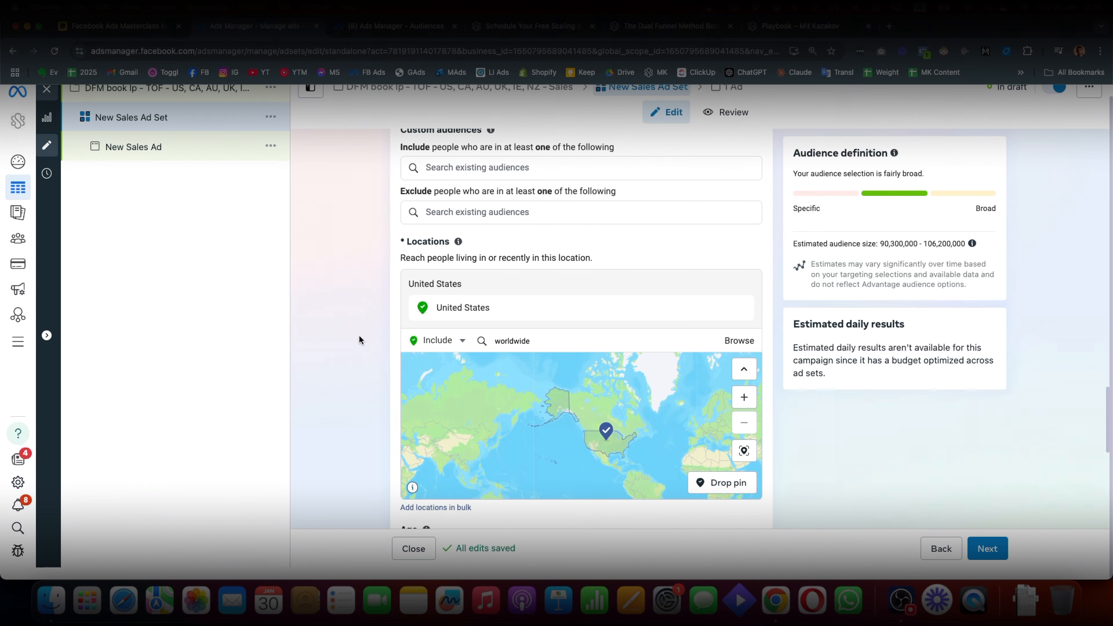
pyautogui.scroll(-3, 359, 340)
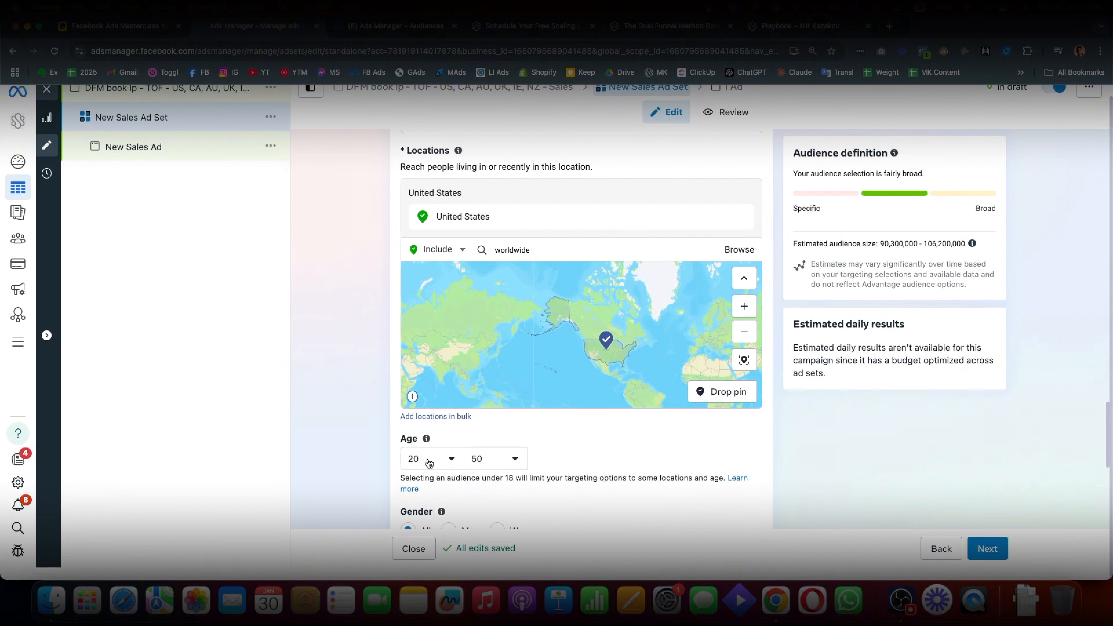
# Expand the ad set's additional placement options and switch from Advantage+ placements to Manual placements
pyautogui.scroll(-8, 372, 342)
pyautogui.moveTo(442, 398); pyautogui.dragTo(494, 411)
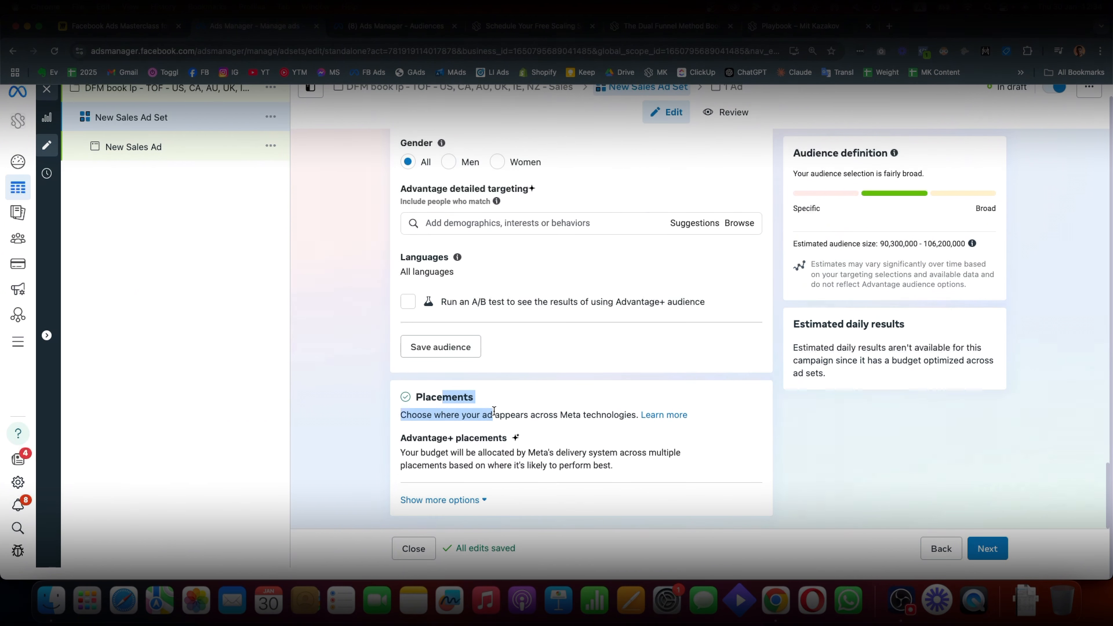
pyautogui.click(441, 500)
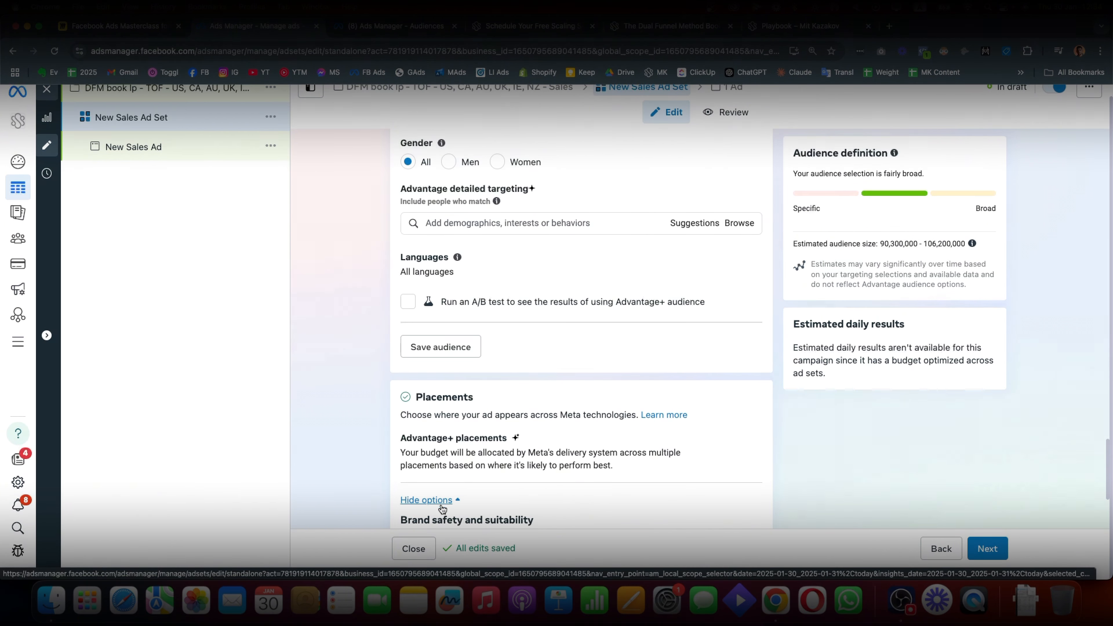
pyautogui.scroll(-5, 585, 414)
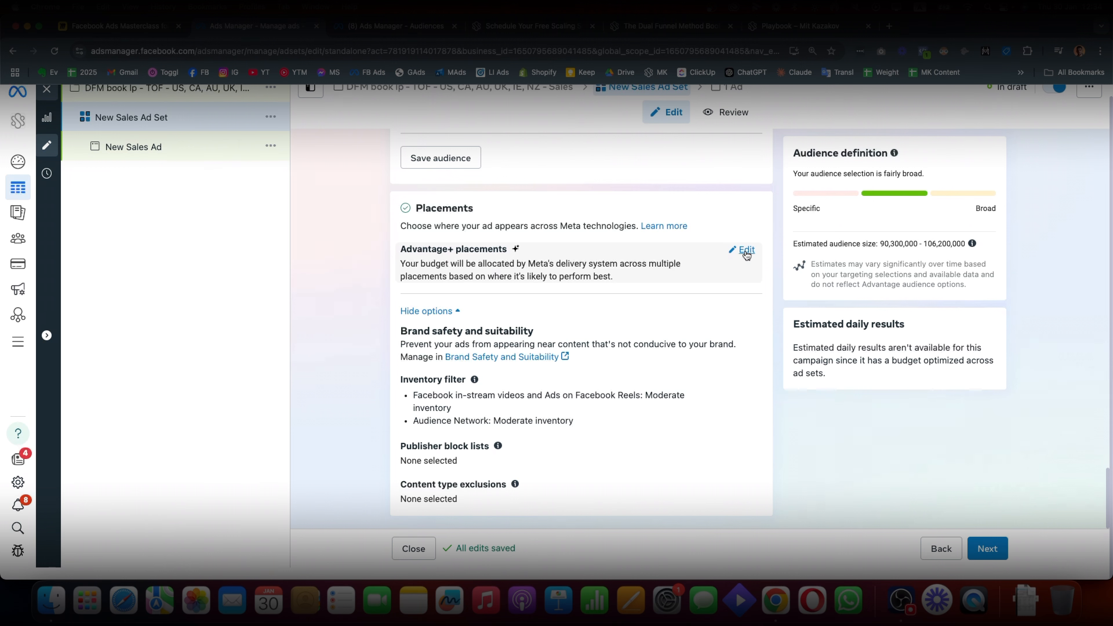
pyautogui.click(747, 250)
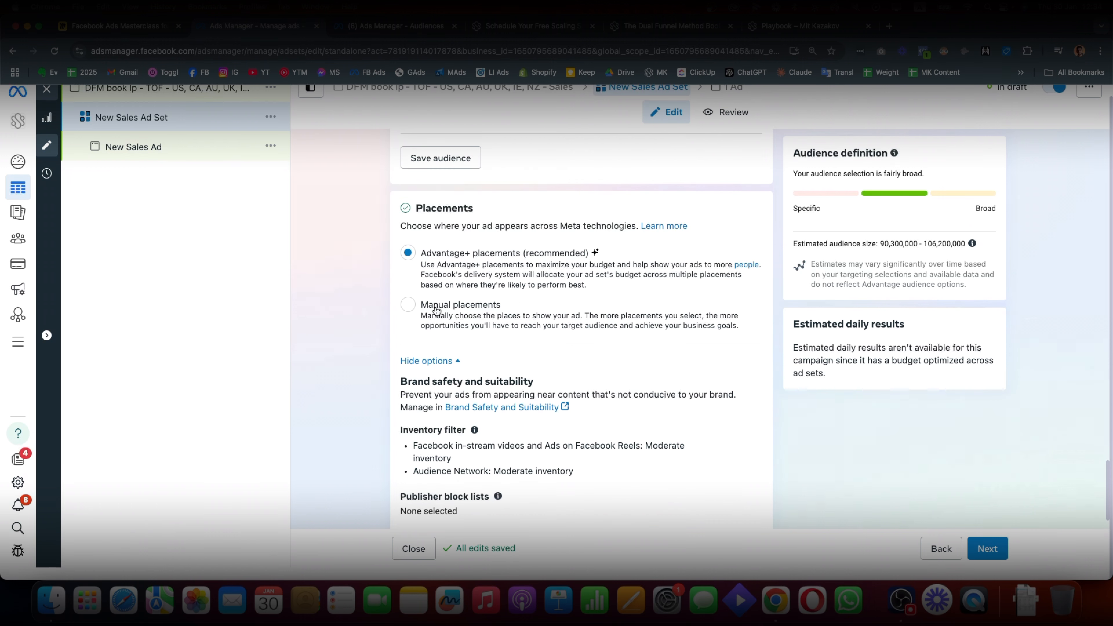
pyautogui.click(436, 309)
# Review the available platforms and placement categories, and exclude Audience Network from the ad set's platforms
pyautogui.scroll(-5, 625, 261)
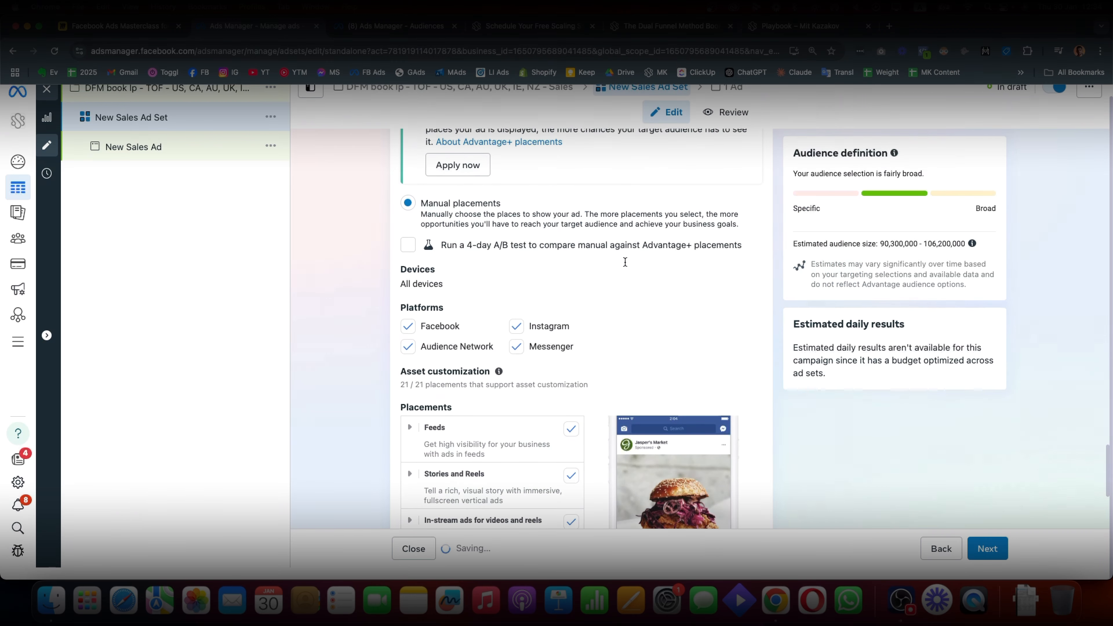
pyautogui.scroll(-4, 629, 384)
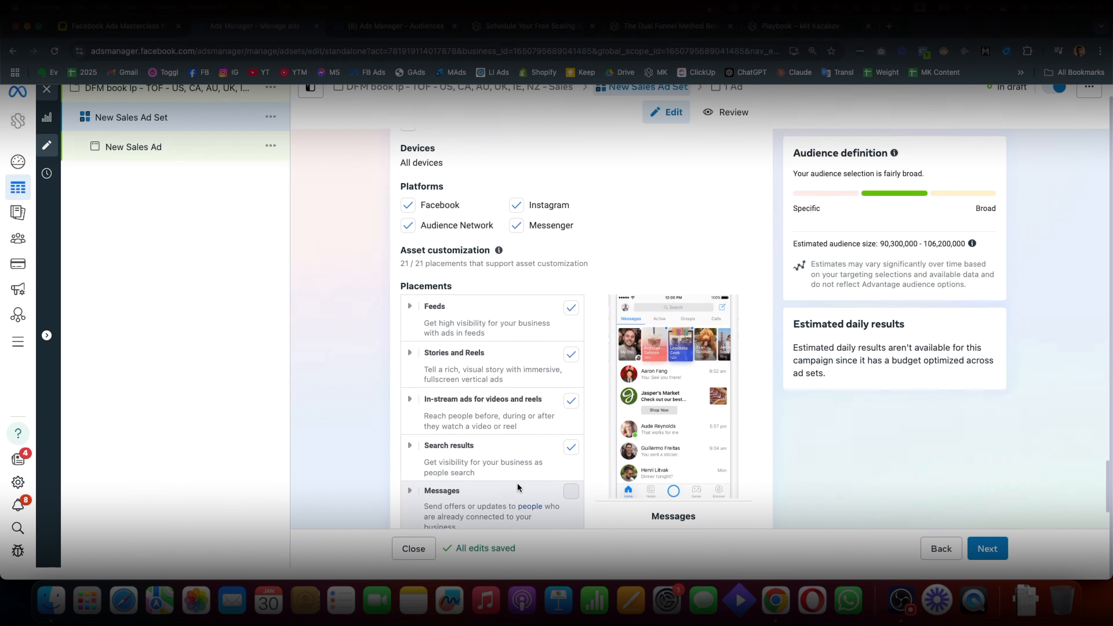
pyautogui.scroll(-2, 536, 316)
pyautogui.scroll(-2, 536, 311)
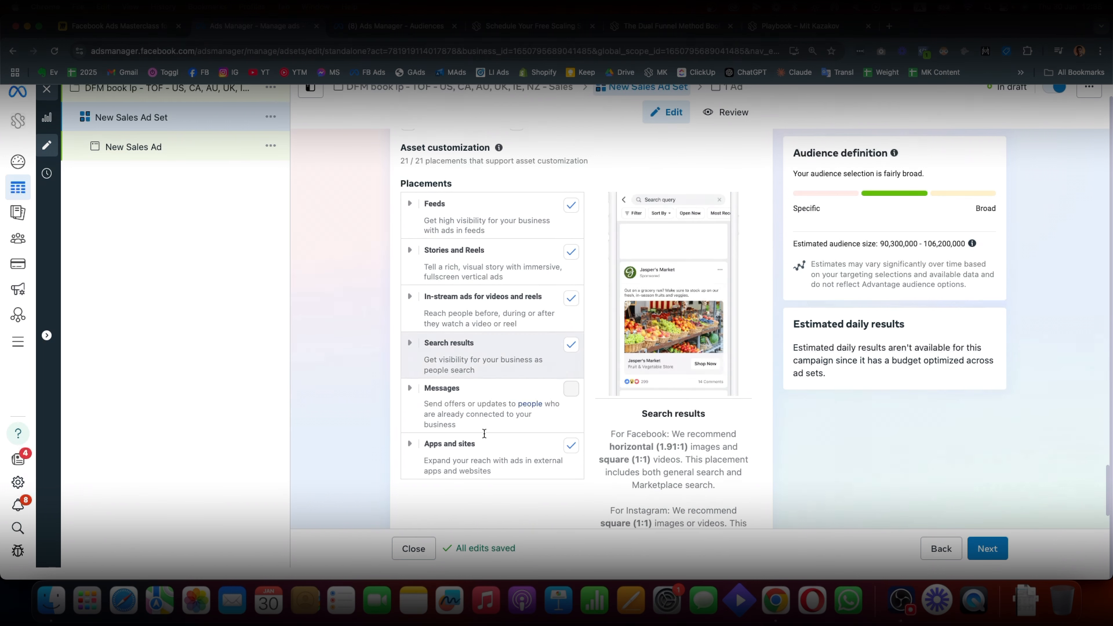
pyautogui.scroll(3, 615, 379)
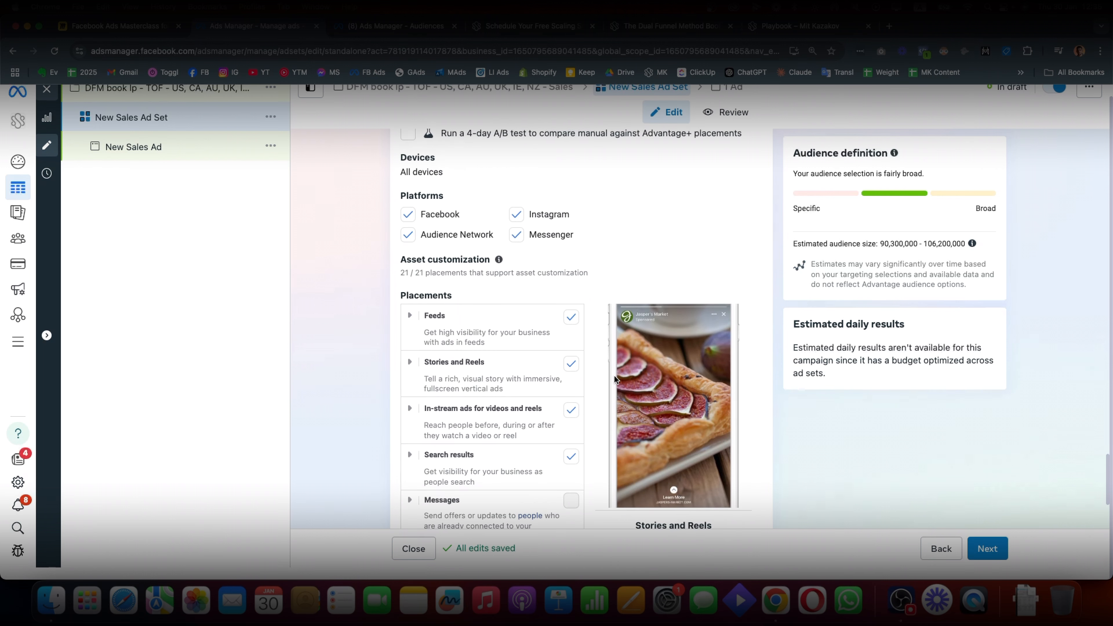
pyautogui.click(408, 235)
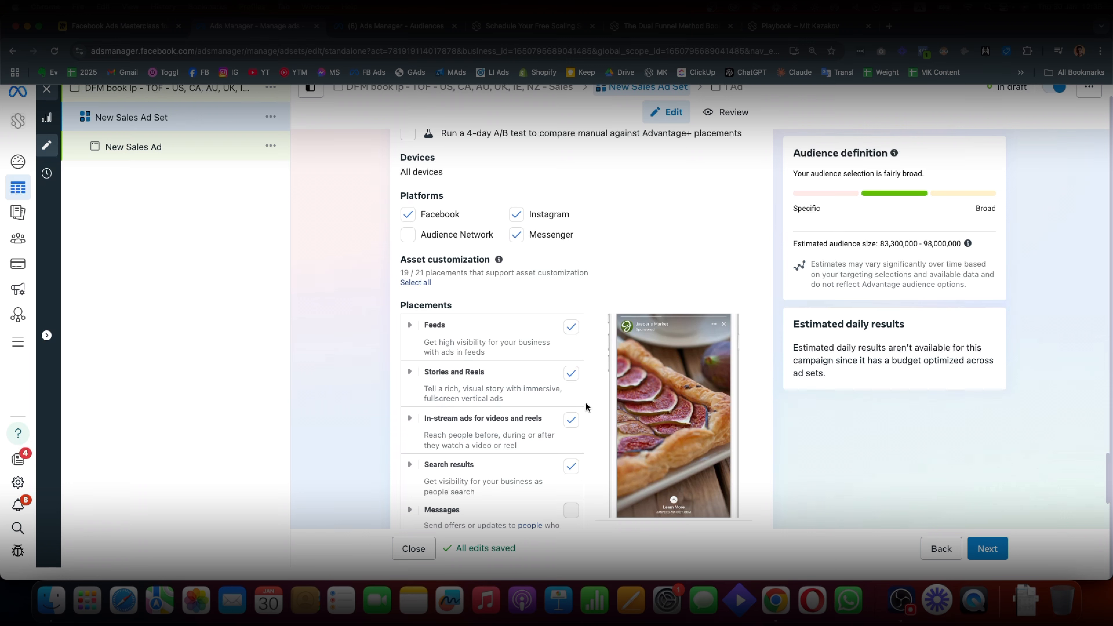
pyautogui.scroll(2, 585, 406)
pyautogui.scroll(-5, 488, 361)
pyautogui.scroll(3, 616, 269)
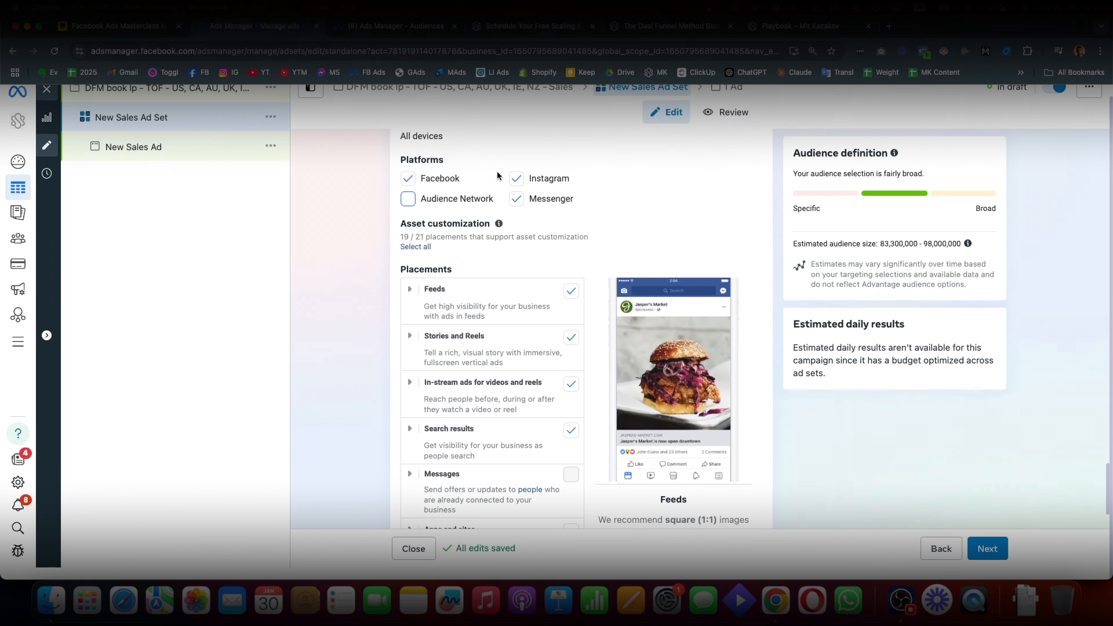
# Review the ad set's placement categories and expand the additional options to examine the mobile device and Wi-Fi settings
pyautogui.scroll(-1, 614, 328)
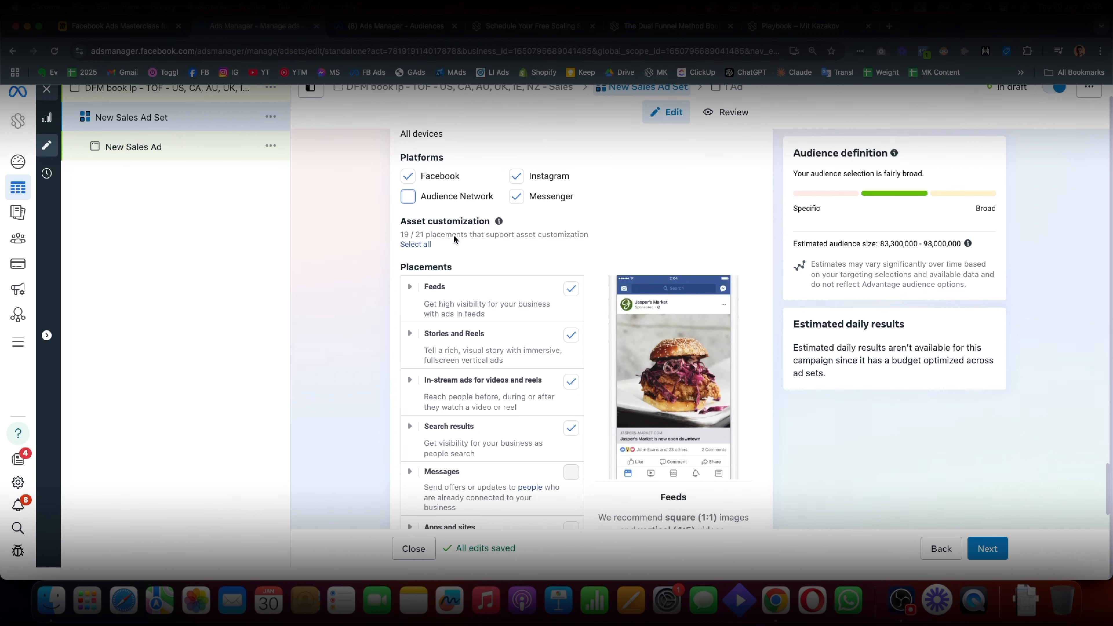
pyautogui.scroll(-1, 596, 315)
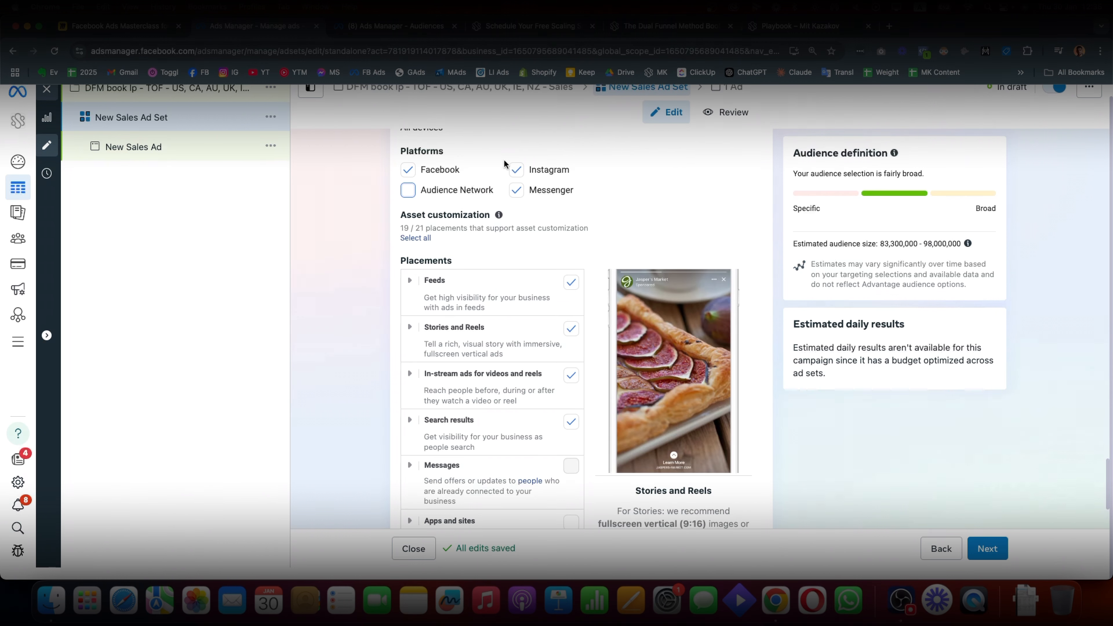
pyautogui.scroll(-4, 552, 171)
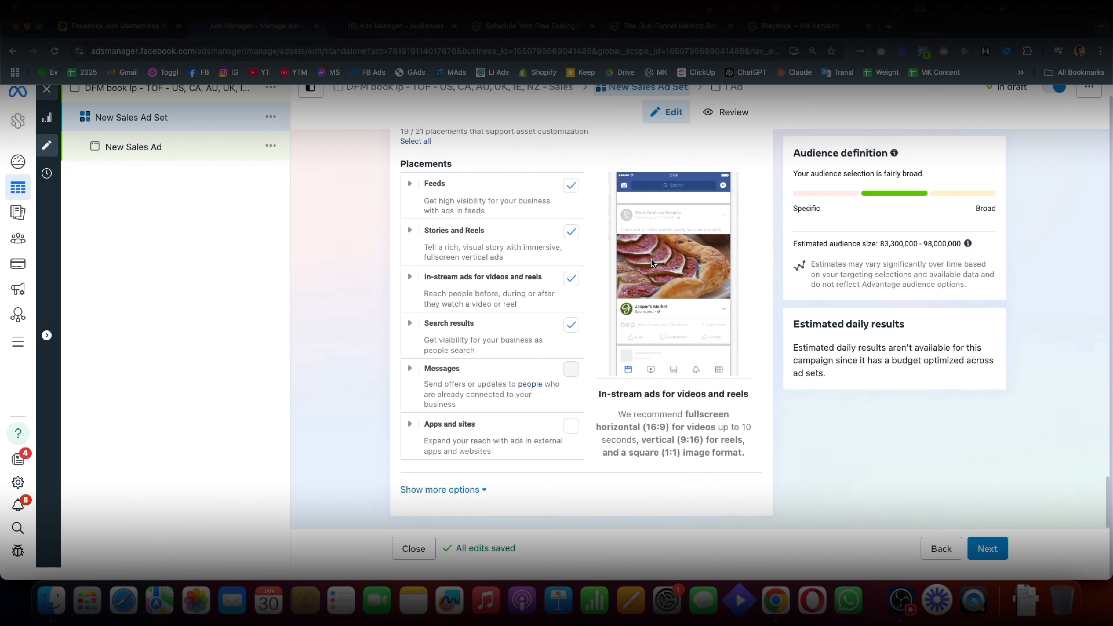
pyautogui.click(422, 490)
pyautogui.scroll(-8, 341, 434)
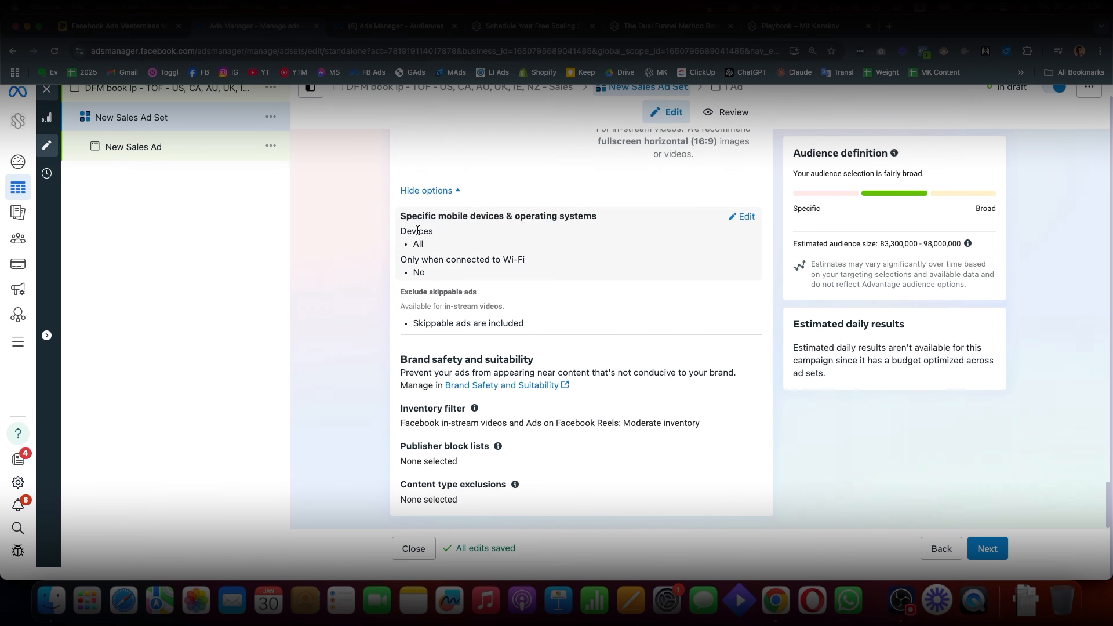
pyautogui.moveTo(415, 235); pyautogui.dragTo(497, 279)
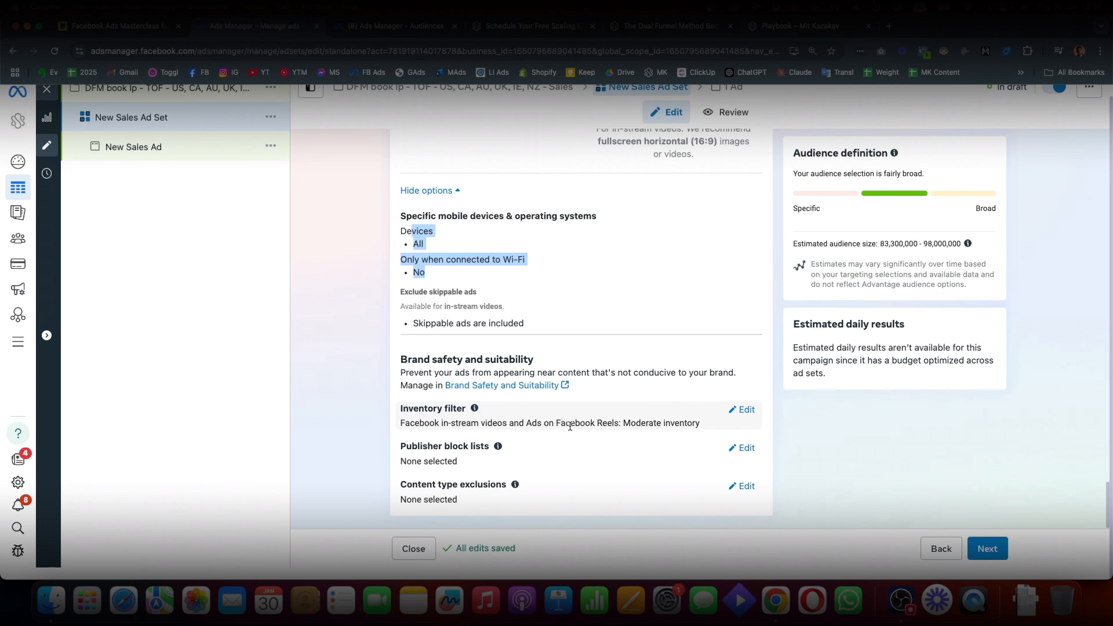
# Open the ad set's inventory filter under Brand safety and suitability and compare the expanded, moderate and limited levels
pyautogui.click(416, 411)
pyautogui.click(743, 410)
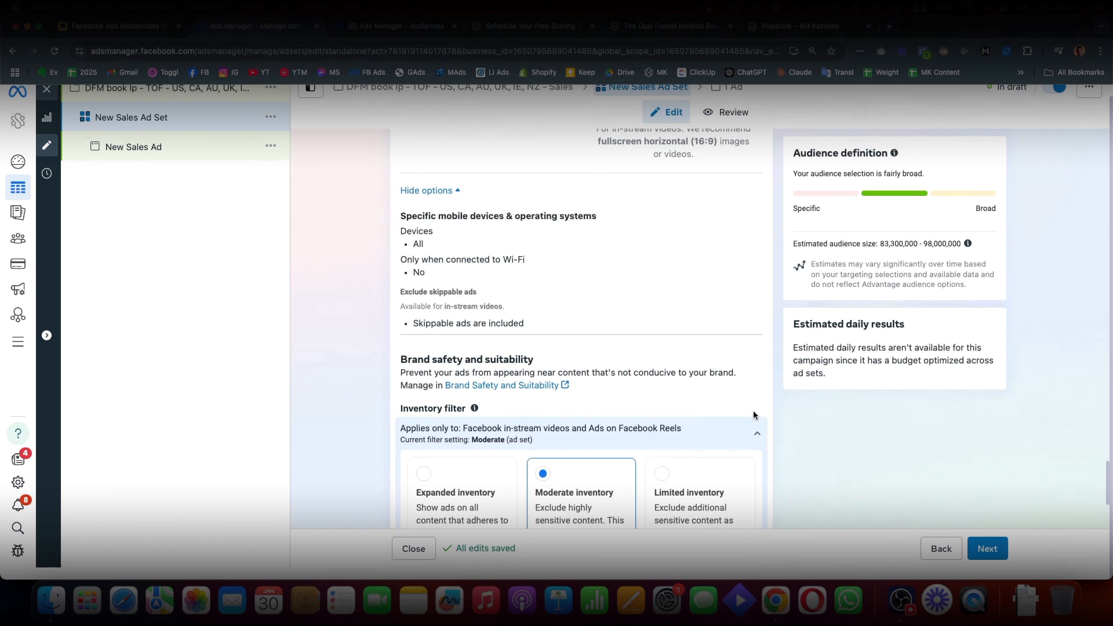
pyautogui.scroll(-2, 720, 422)
pyautogui.scroll(-3, 605, 369)
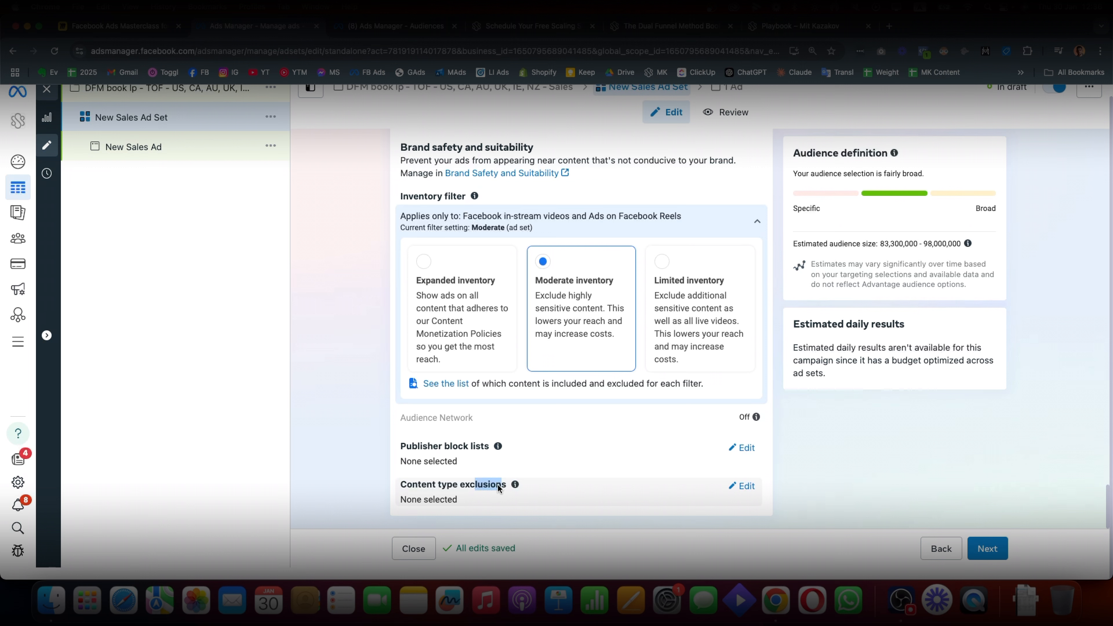
# Open the content type exclusions and try excluding all live videos from Facebook in-stream video ads
pyautogui.click(741, 487)
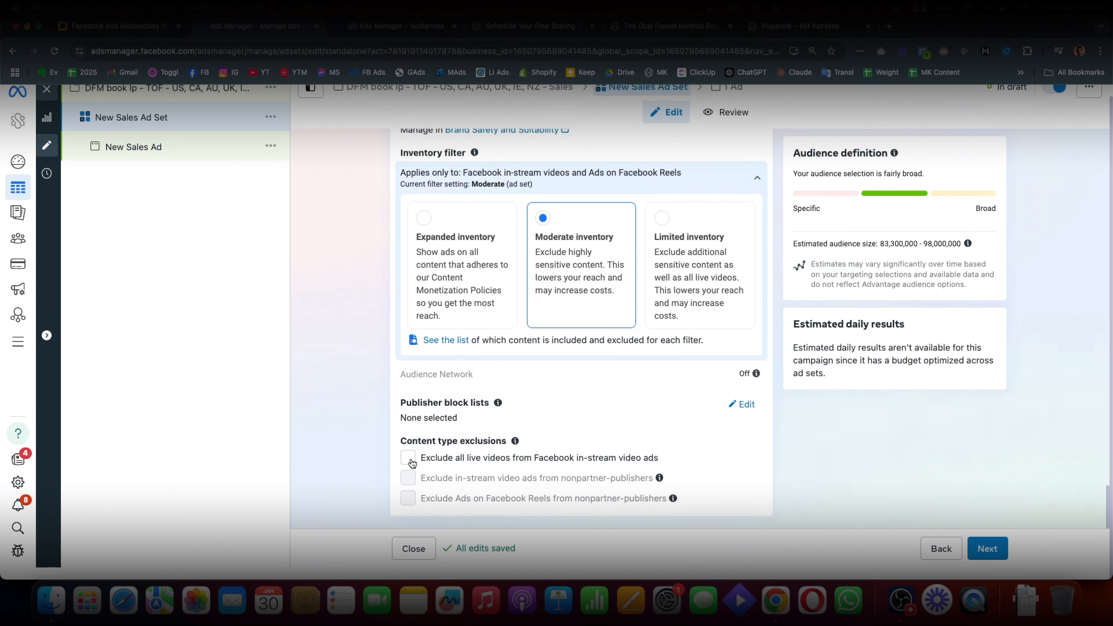
pyautogui.click(407, 459)
pyautogui.click(408, 459)
# Rename the ad set "US - Purchase -", checking the conversion event in its settings for the naming
pyautogui.scroll(15, 543, 455)
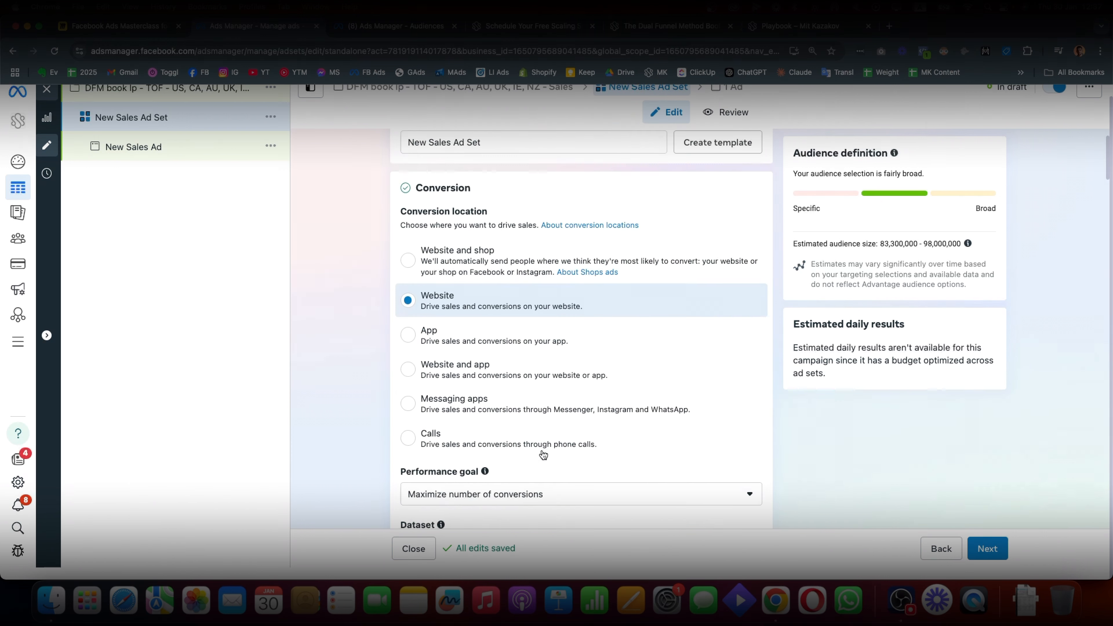
pyautogui.scroll(3, 543, 455)
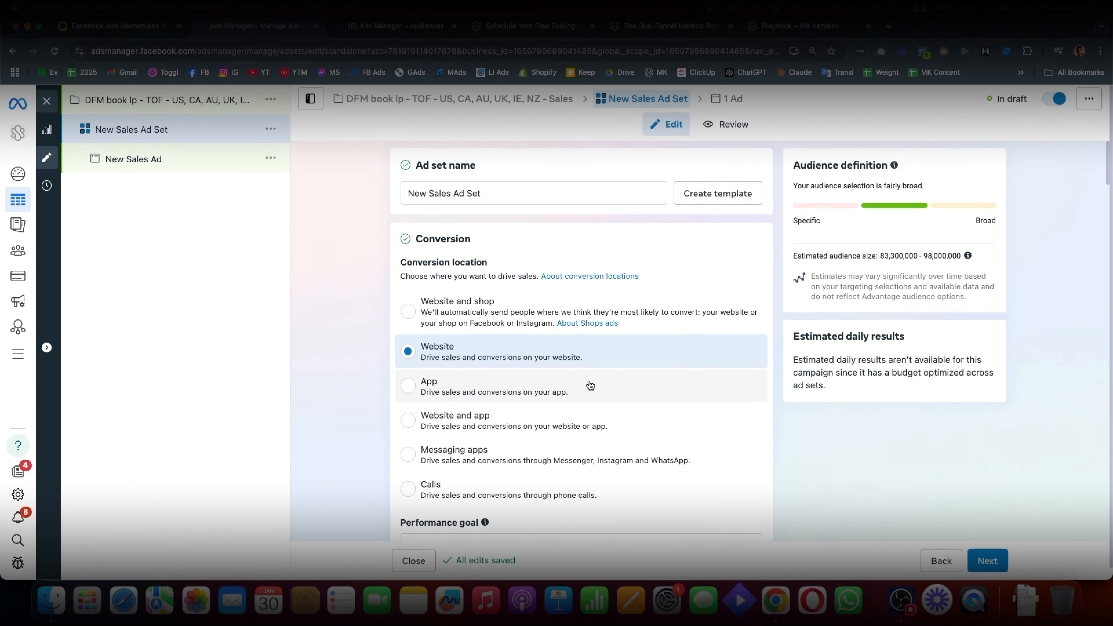
pyautogui.tripleClick(460, 195)
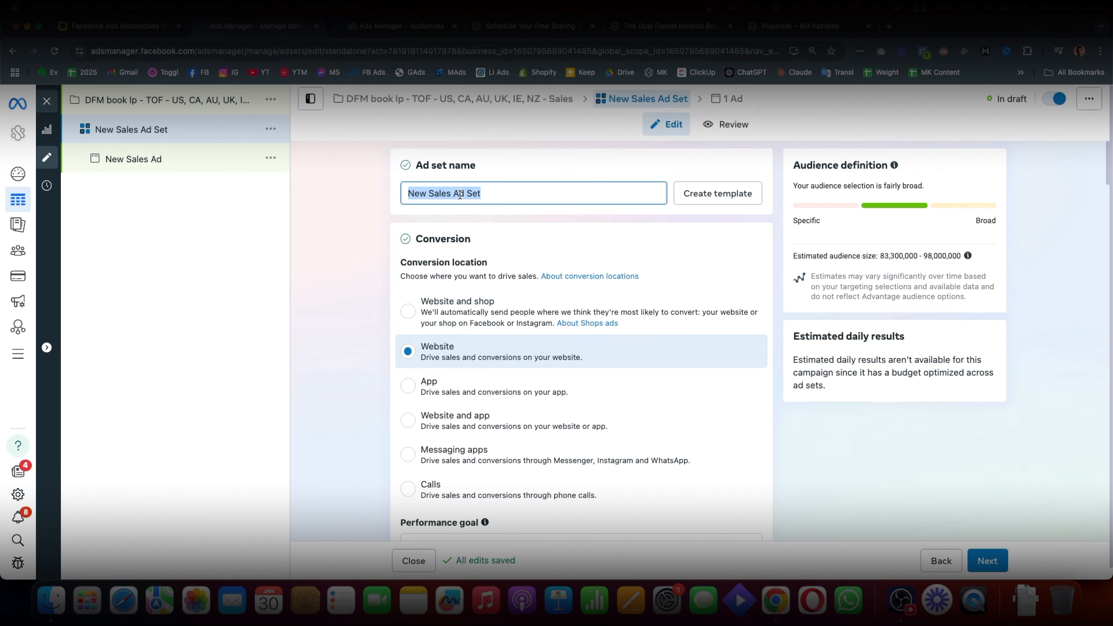
pyautogui.write('US -')
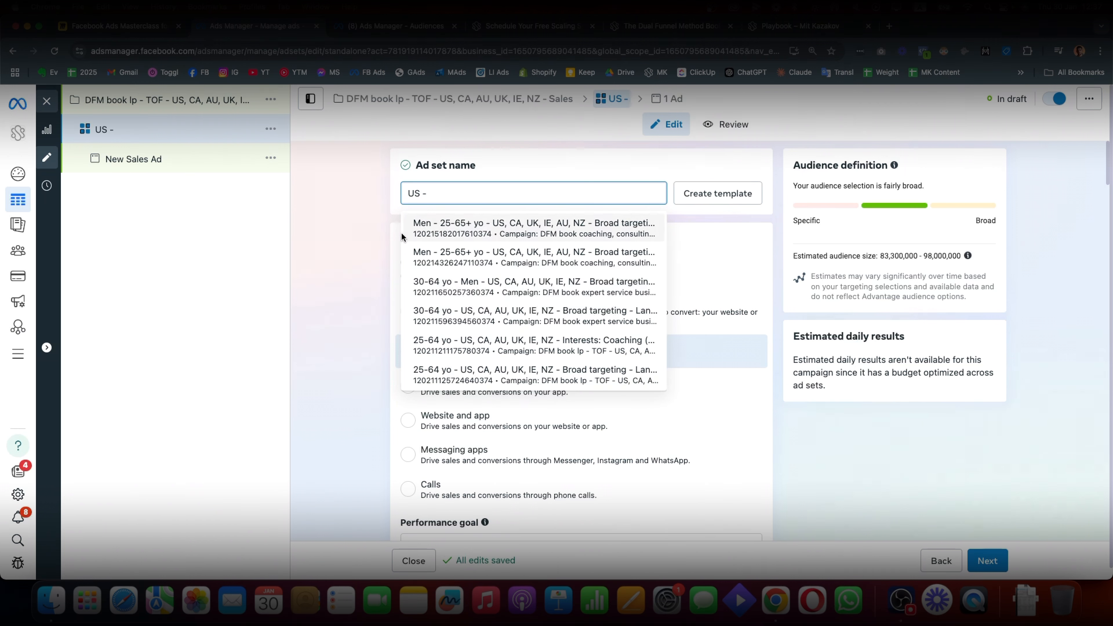
pyautogui.scroll(-6, 373, 254)
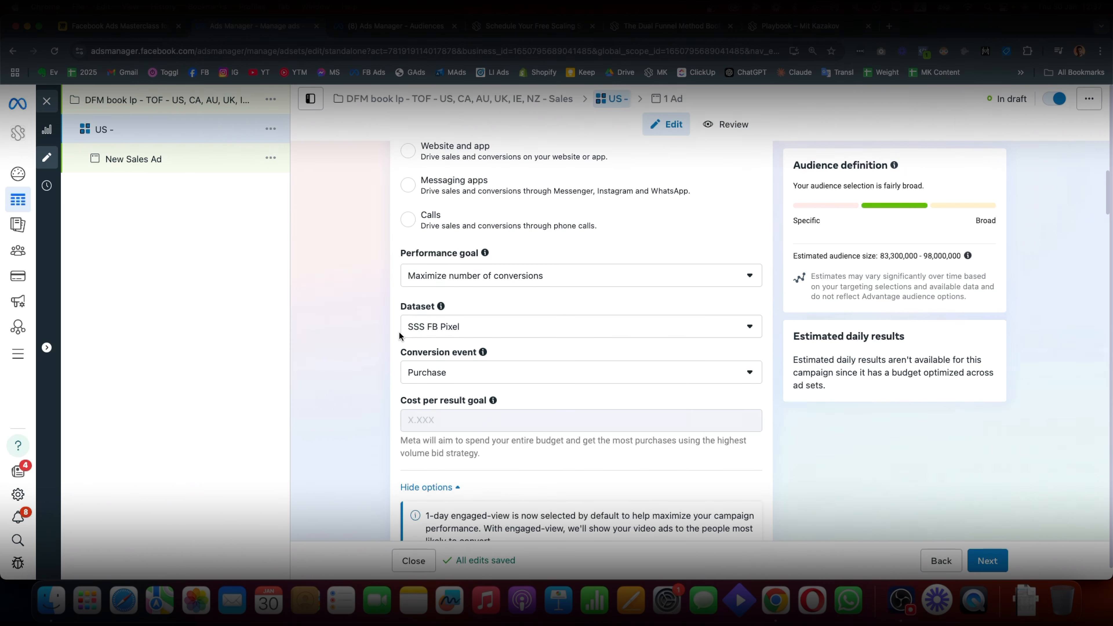
pyautogui.write('Purch')
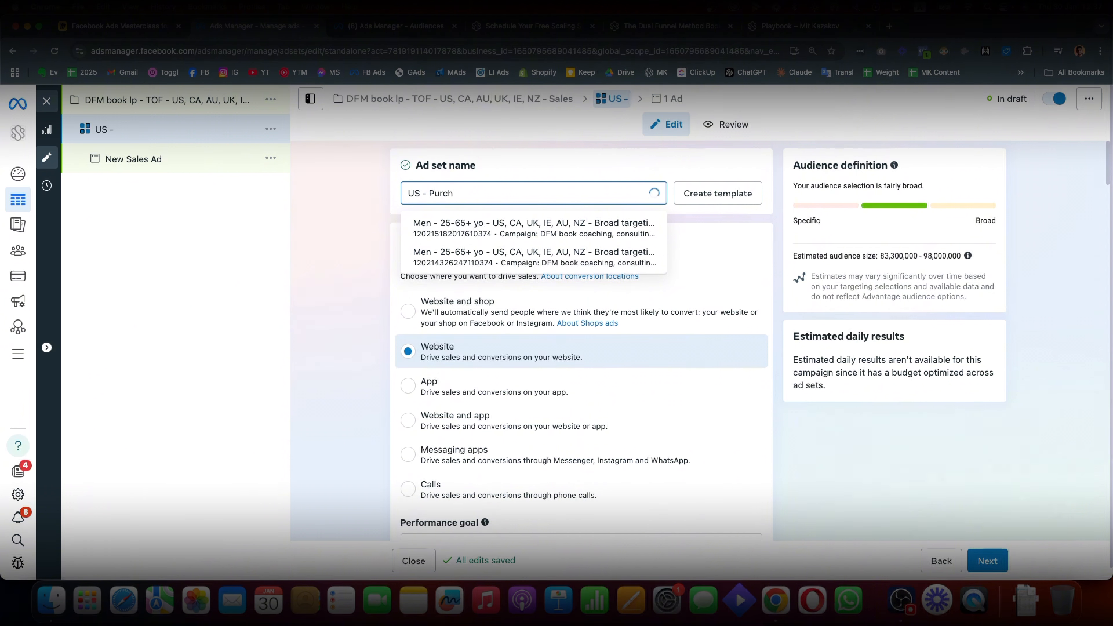
pyautogui.write('ase -')
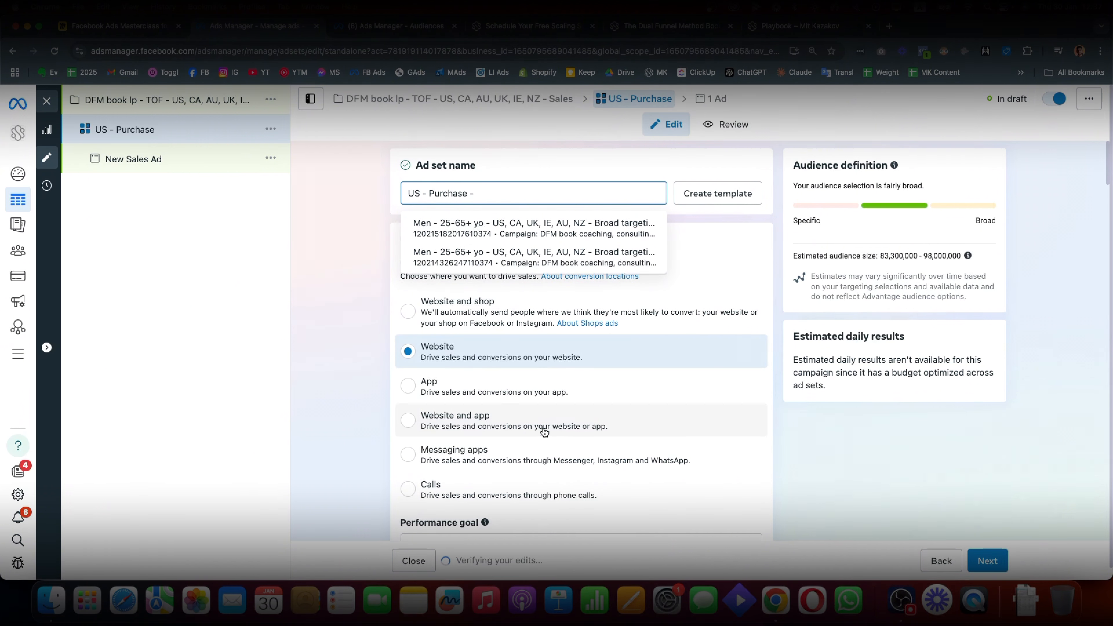
# Insert "Male - 20-50yo -" before "Purchase" in the ad set name
pyautogui.scroll(-4, 438, 425)
pyautogui.scroll(4, 421, 342)
pyautogui.click(429, 193)
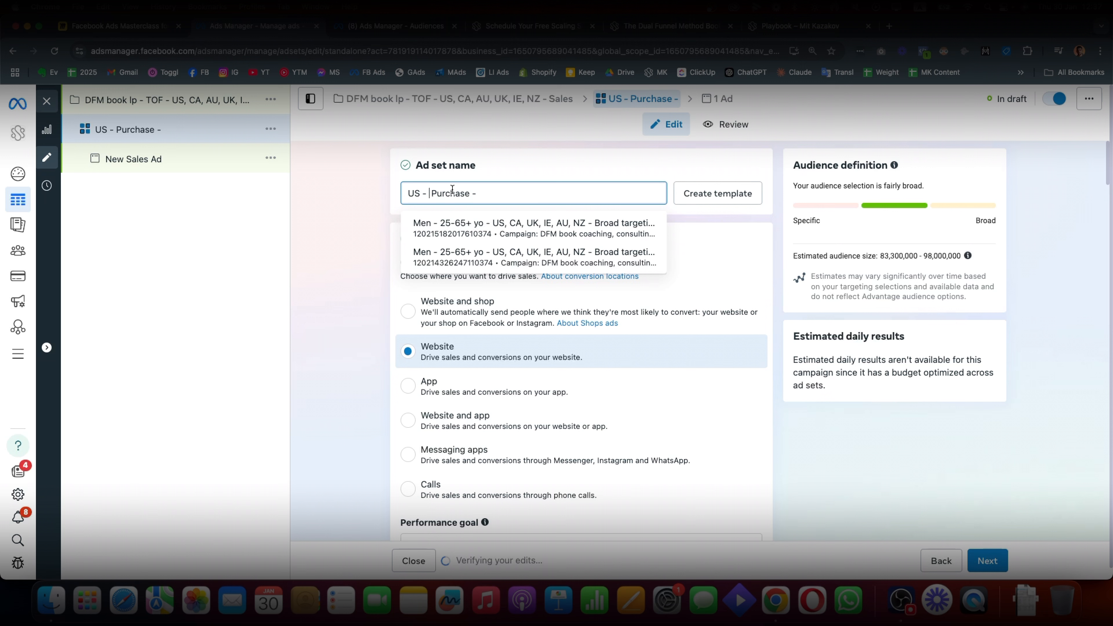
pyautogui.write('Male ')
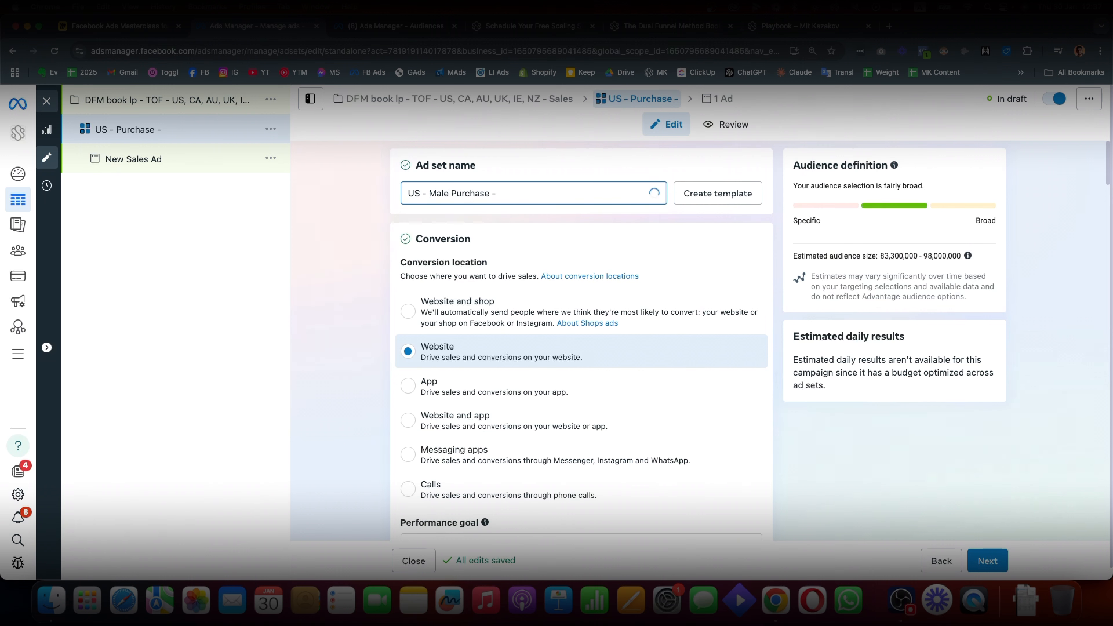
pyautogui.write('- 20- 50yo -')
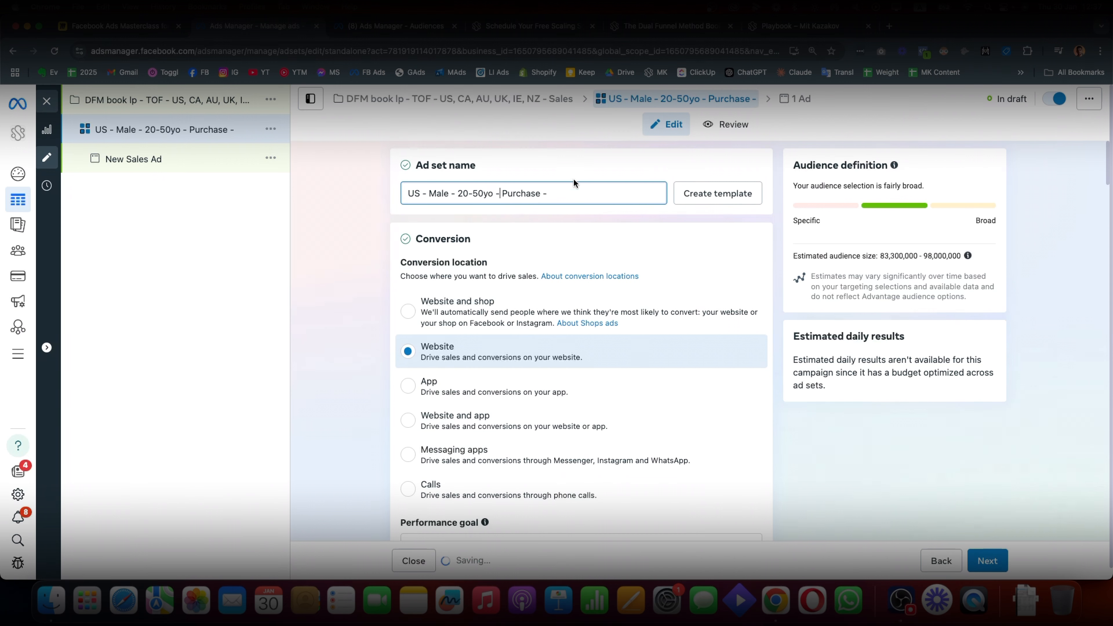
# Append "cost per result goal:" to the ad set name and check the settings for other details worth naming
pyautogui.click(574, 191)
pyautogui.write('cost per result goal:')
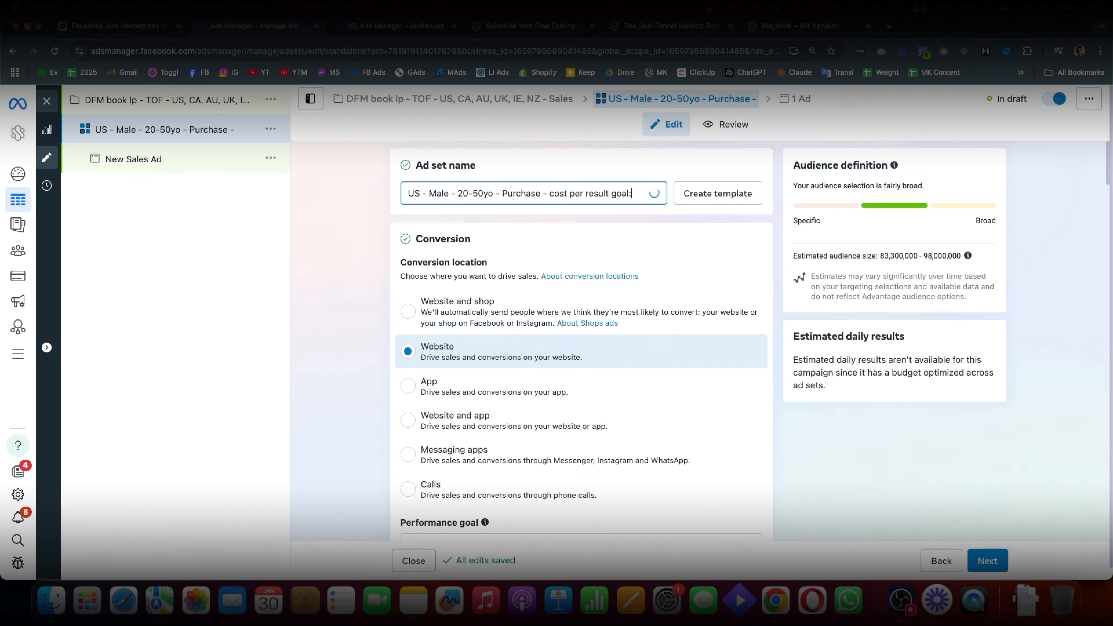
pyautogui.scroll(-10, 536, 223)
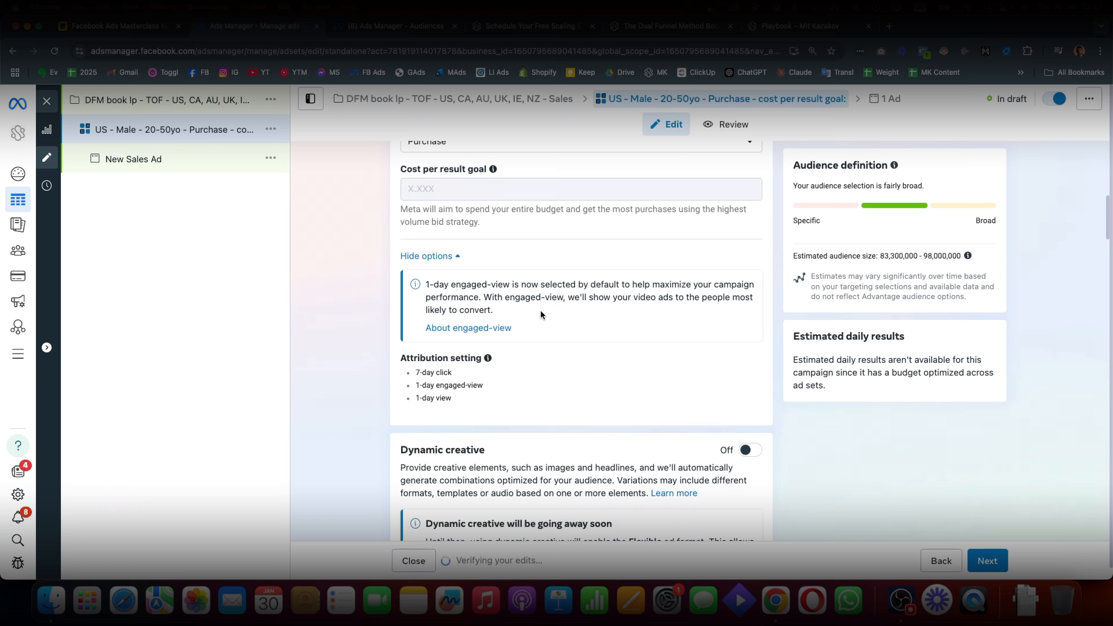
pyautogui.scroll(-15, 530, 362)
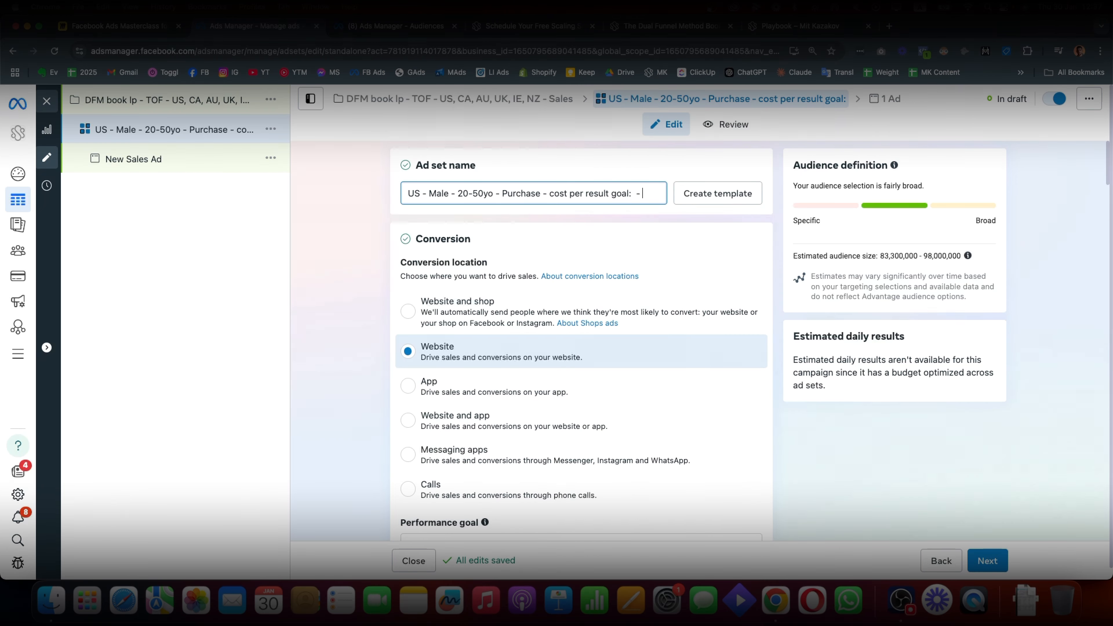
# Try out audience type labels for lookalikes and interests at the end of the ad set name
pyautogui.write('lookali')
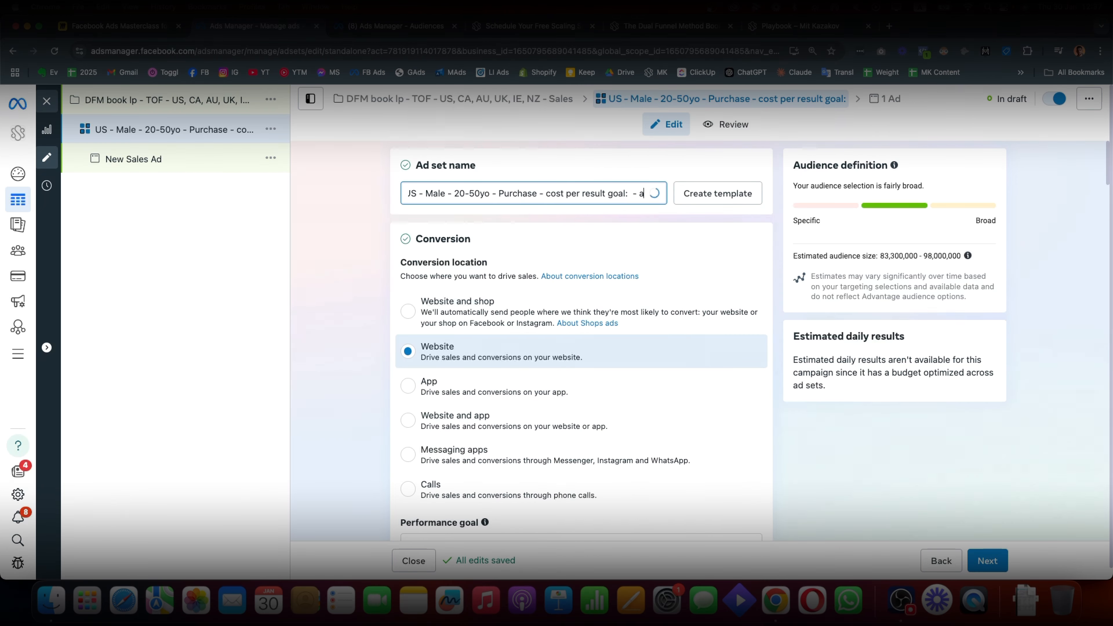
pyautogui.press('BackSpace')
pyautogui.press('BackSpace')
pyautogui.press('BackSpace')
pyautogui.press('BackSpace')
pyautogui.press('BackSpace')
pyautogui.press('BackSpace')
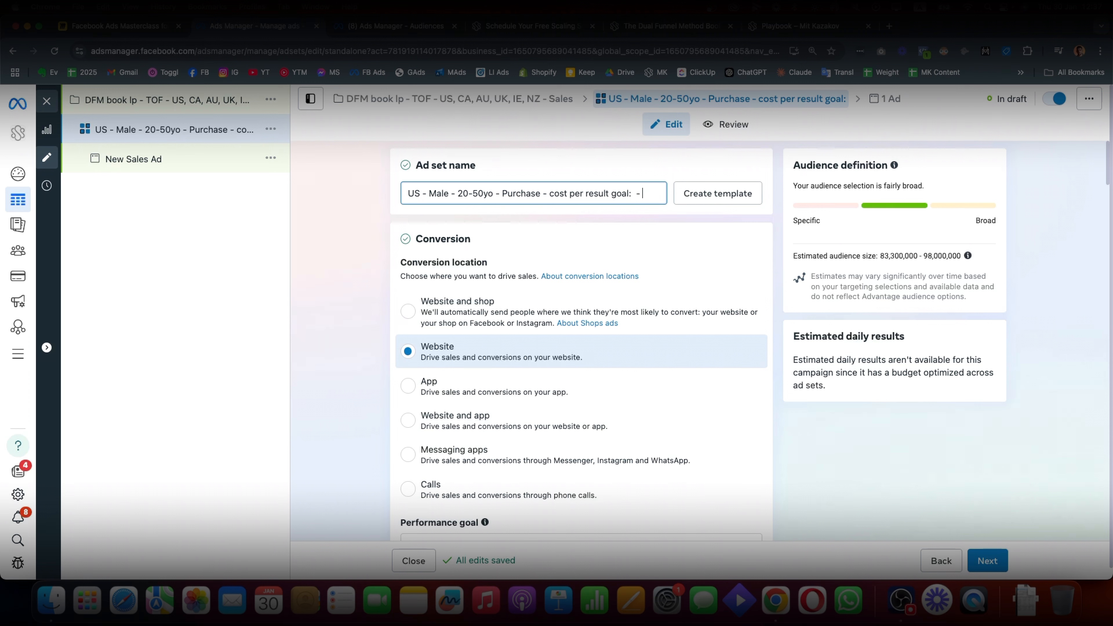
pyautogui.write('inte')
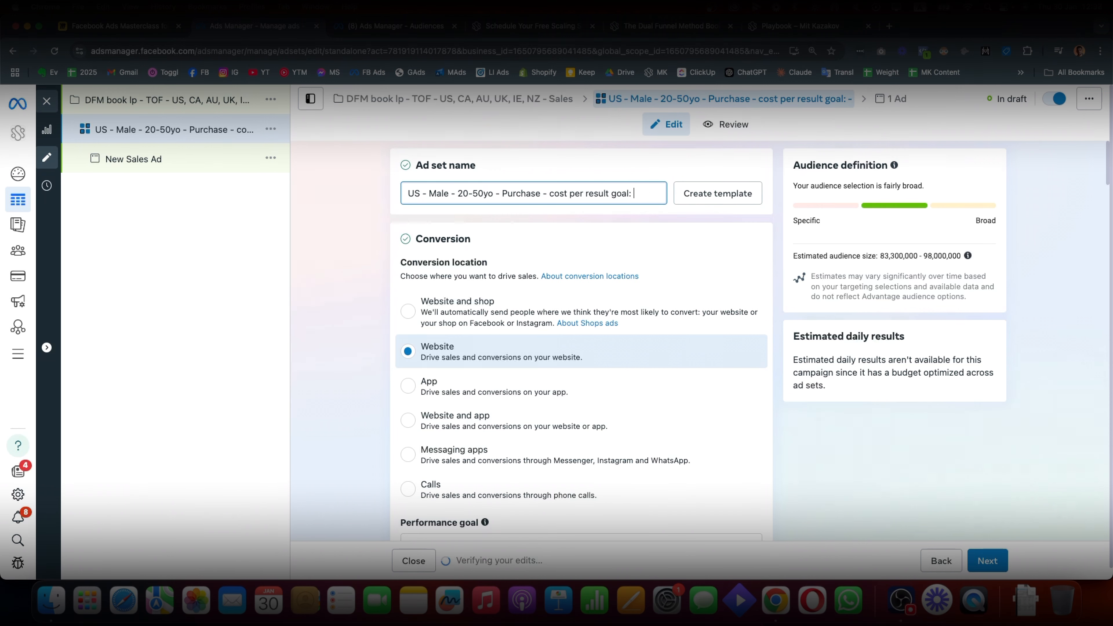
# Trim the ad set name to "US - Male - 20-50yo - Purchase" and look over the ad set's remaining settings
pyautogui.hotkey('shift', 'alt', 'Left')
pyautogui.hotkey('shift', 'alt', 'Left')
pyautogui.hotkey('shift', 'alt', 'Left')
pyautogui.hotkey('shift', 'alt', 'Left')
pyautogui.hotkey('shift', 'alt', 'Left')
pyautogui.press('BackSpace')
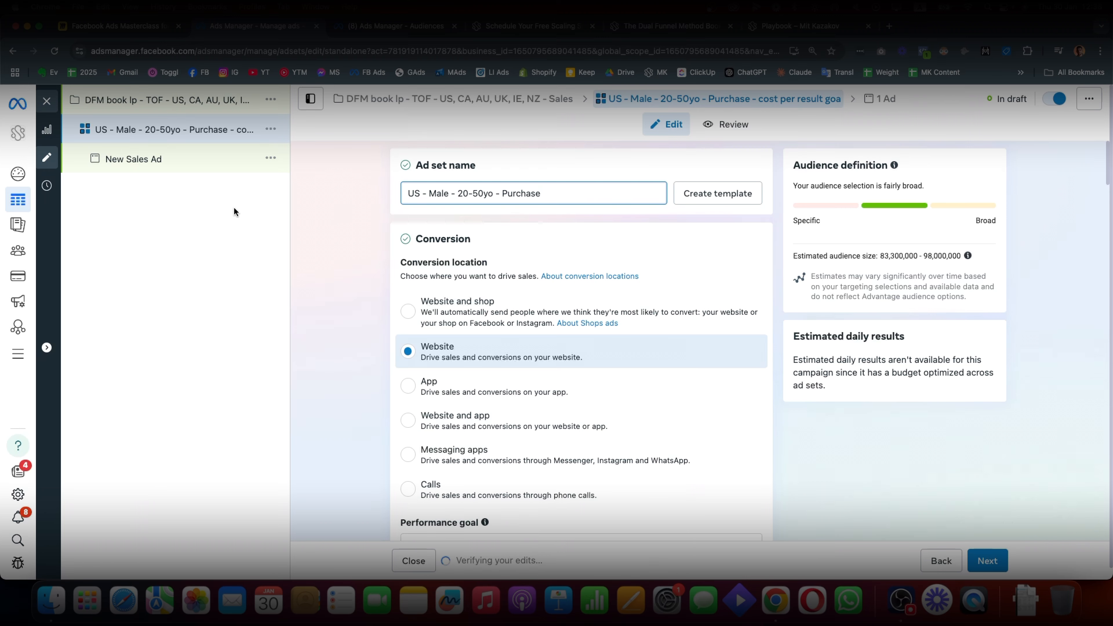
pyautogui.click(366, 183)
pyautogui.scroll(-10, 542, 335)
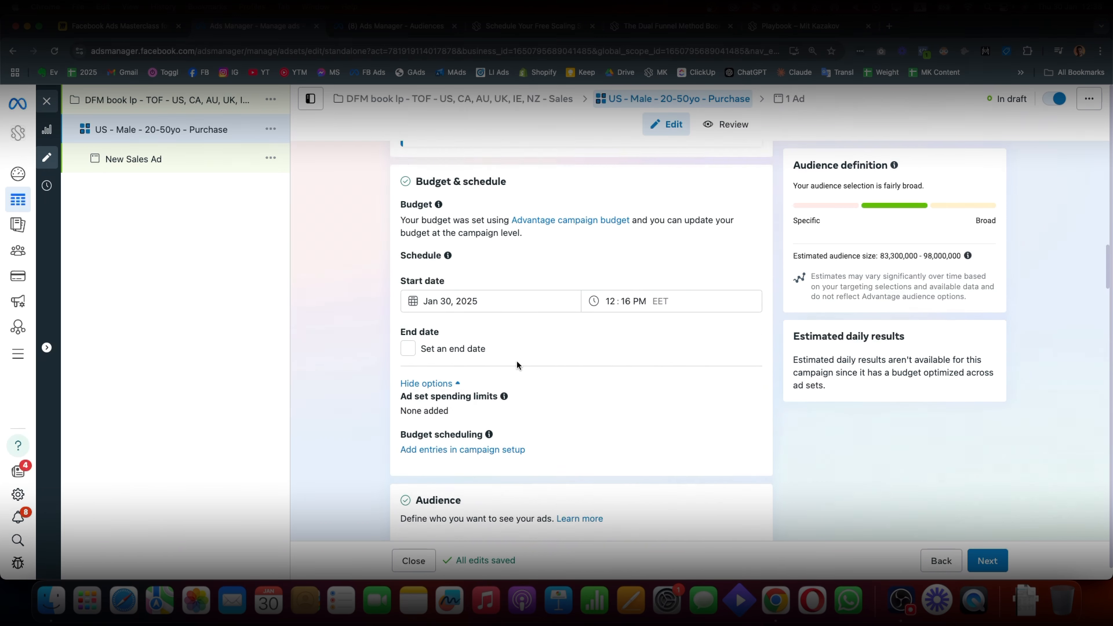
pyautogui.scroll(-15, 516, 361)
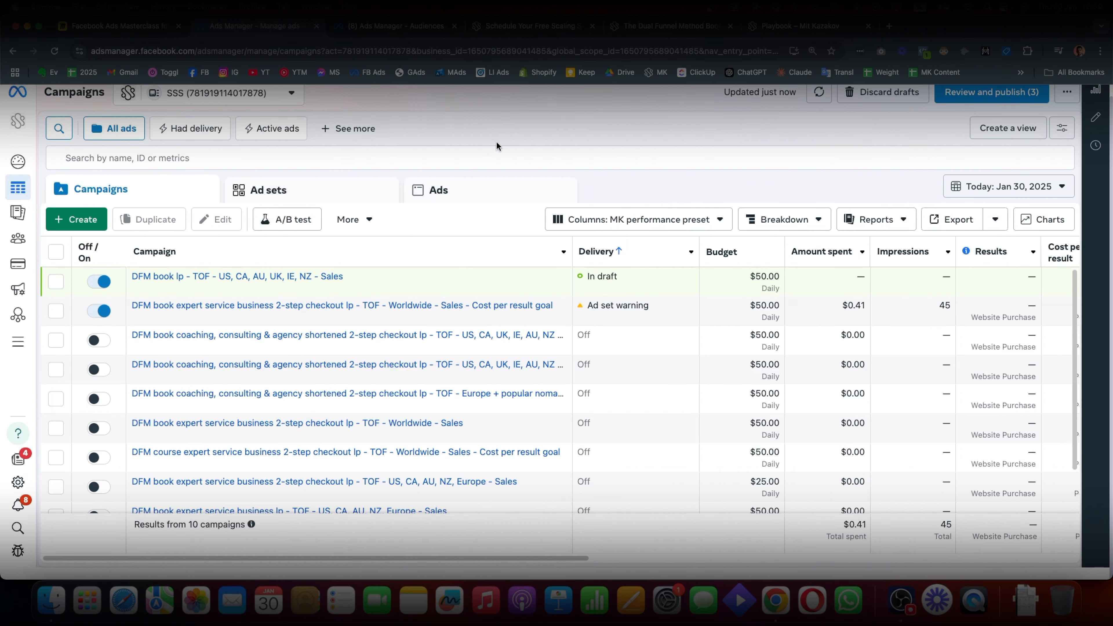
# Create a new auction campaign with the Leads objective using the manual leads setup, and look over its campaign settings
pyautogui.click(63, 218)
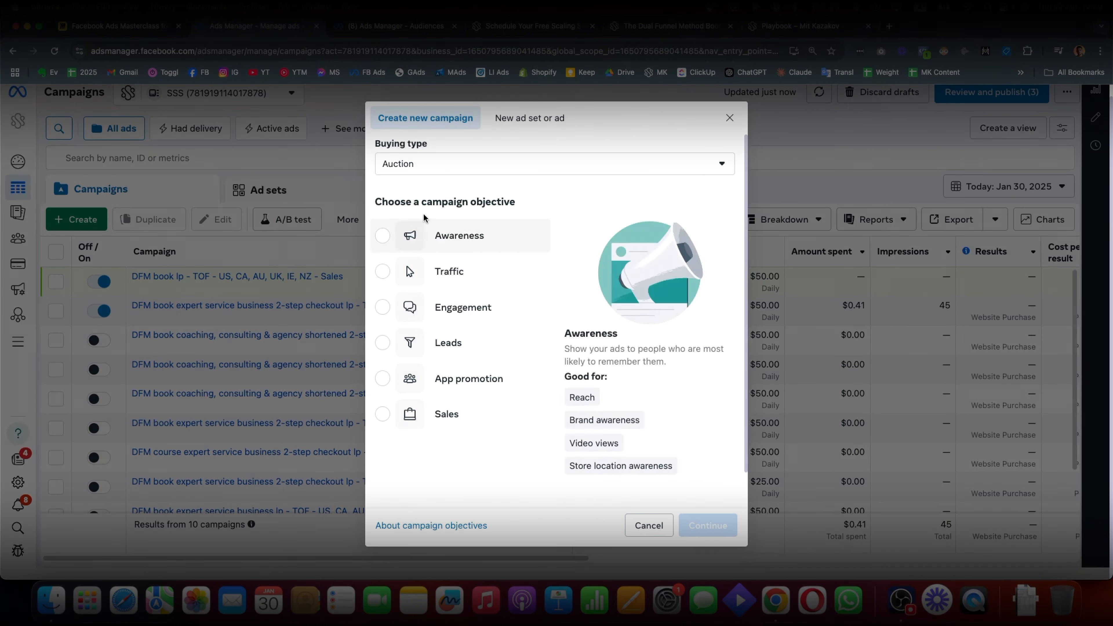
pyautogui.click(424, 344)
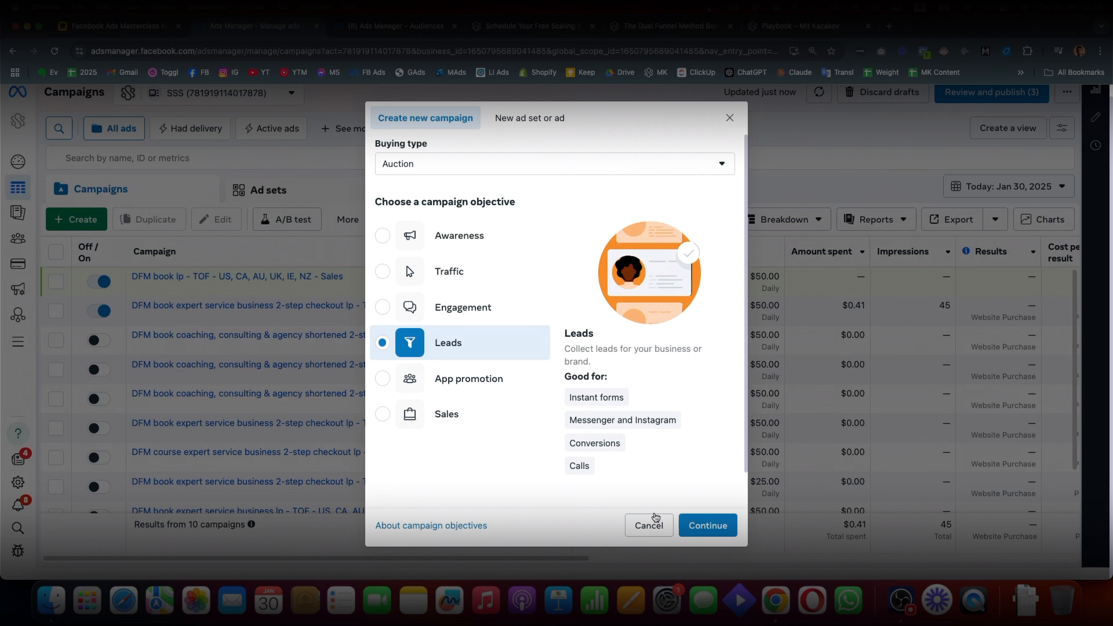
pyautogui.click(706, 525)
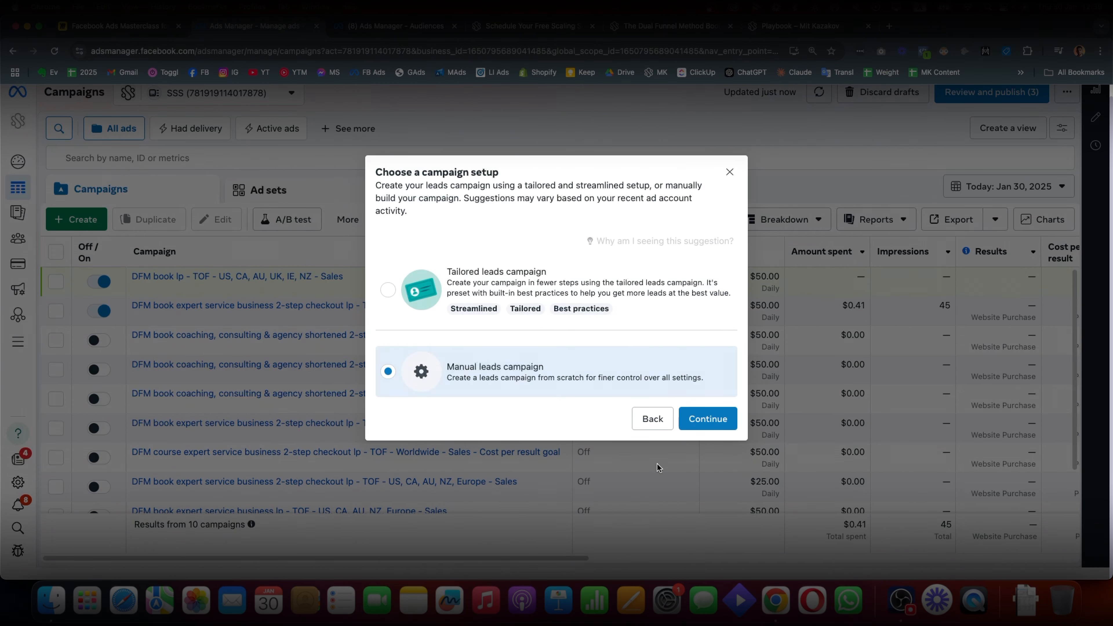
pyautogui.click(705, 417)
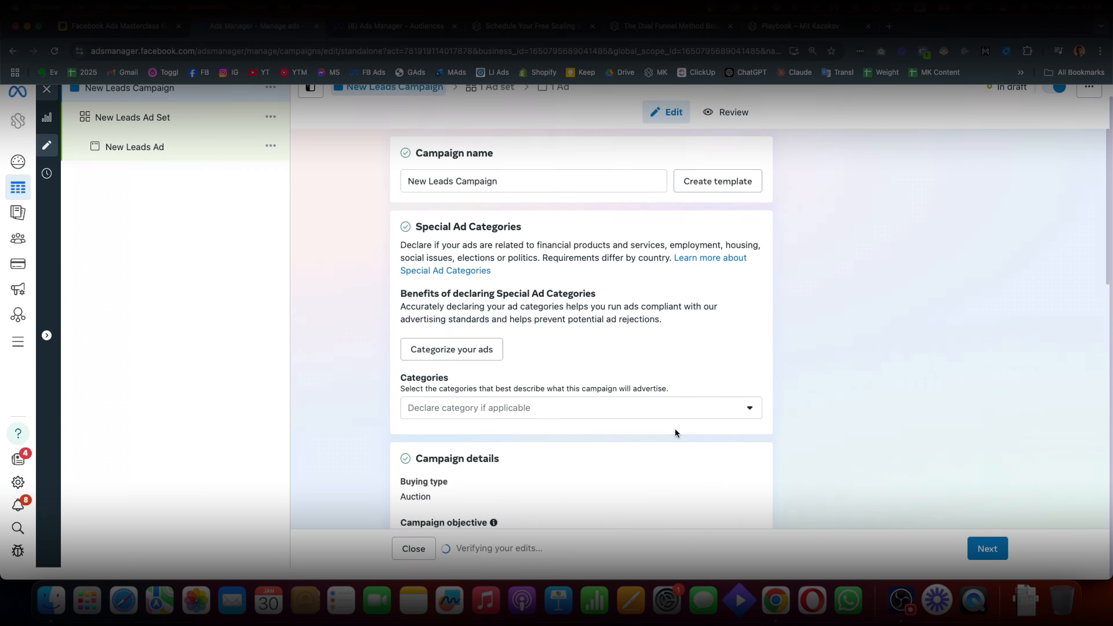
pyautogui.scroll(-5, 425, 359)
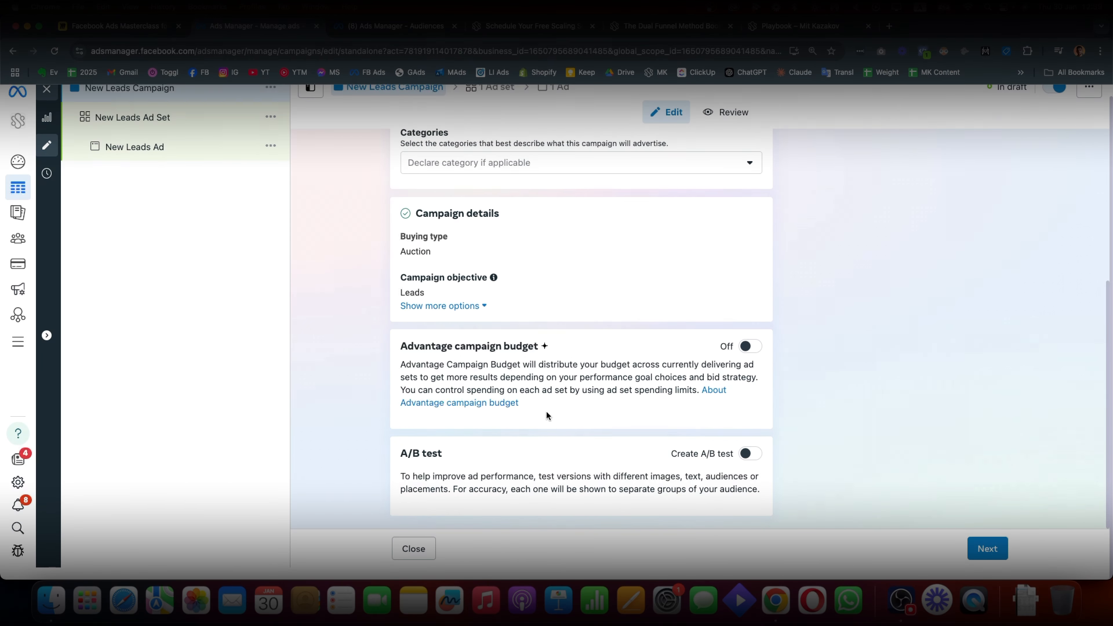
pyautogui.scroll(6, 549, 415)
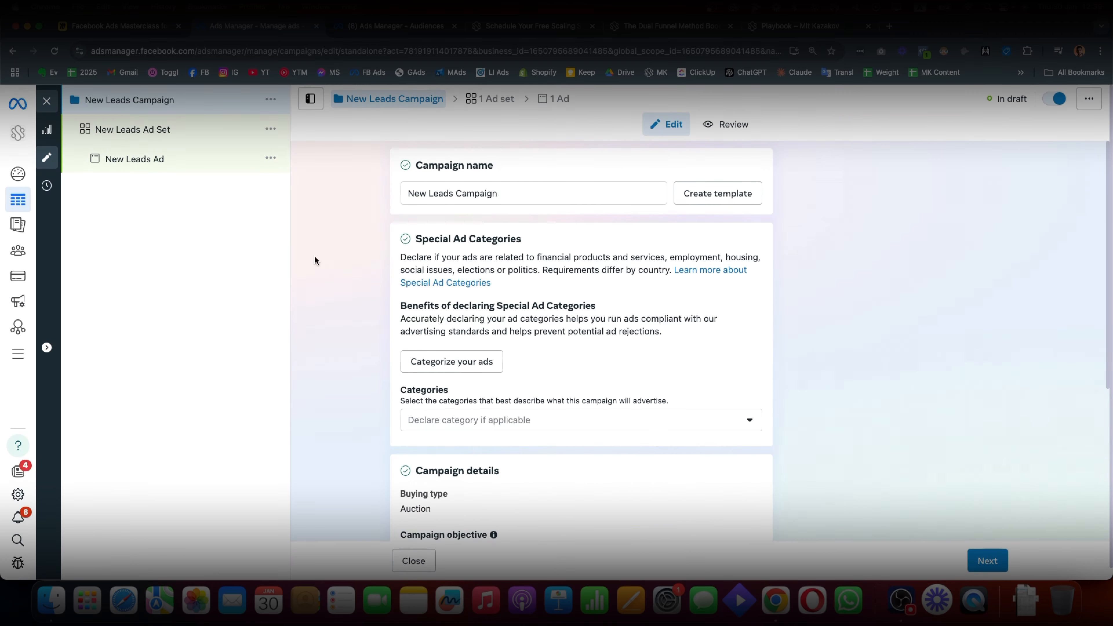
# Open the new leads ad set and list the available conversion events for its dataset
pyautogui.click(161, 134)
pyautogui.scroll(-10, 467, 284)
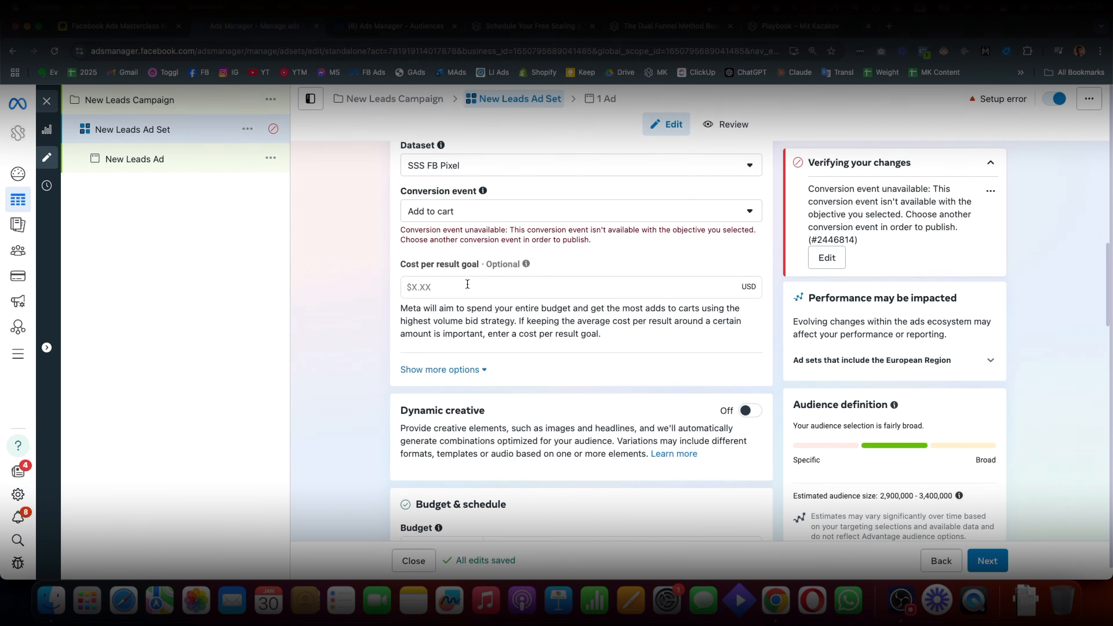
pyautogui.scroll(2, 456, 298)
pyautogui.click(445, 306)
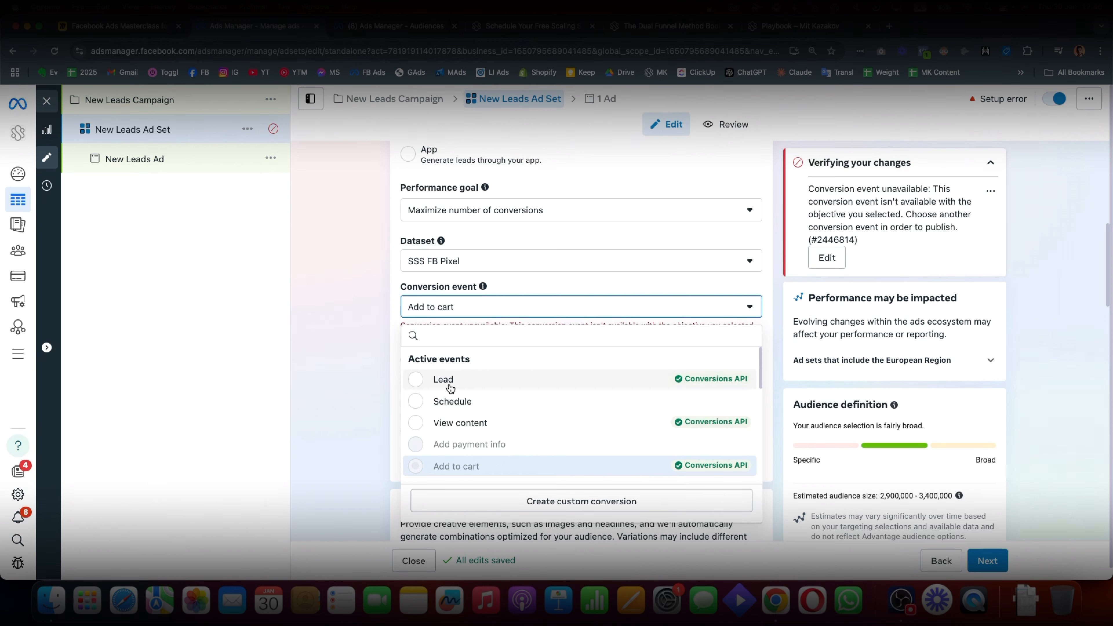
# View the scaling session, Dual Funnel Method book and Playbook pages, closing the Playbook's opt-in form
pyautogui.click(535, 26)
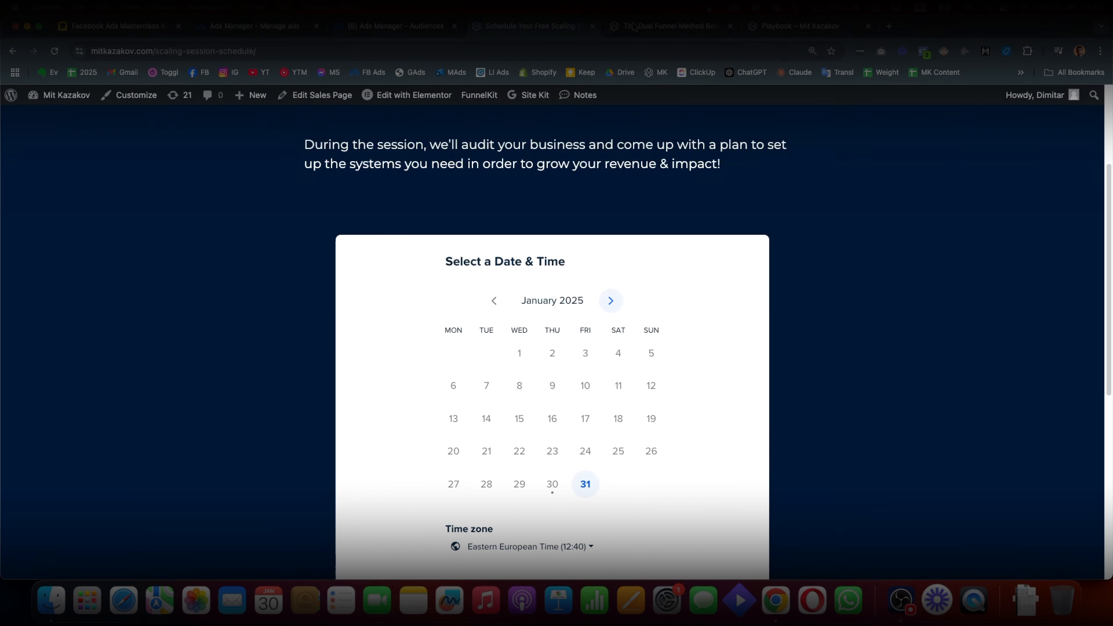
pyautogui.click(671, 27)
pyautogui.click(796, 26)
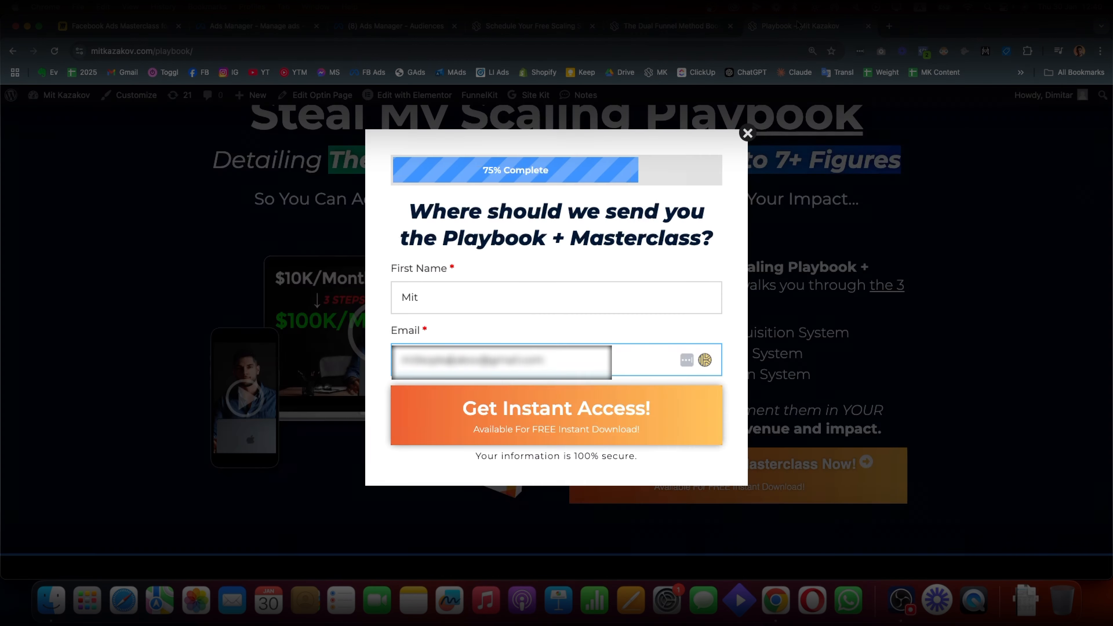
pyautogui.click(746, 132)
pyautogui.scroll(-5, 676, 224)
pyautogui.click(706, 286)
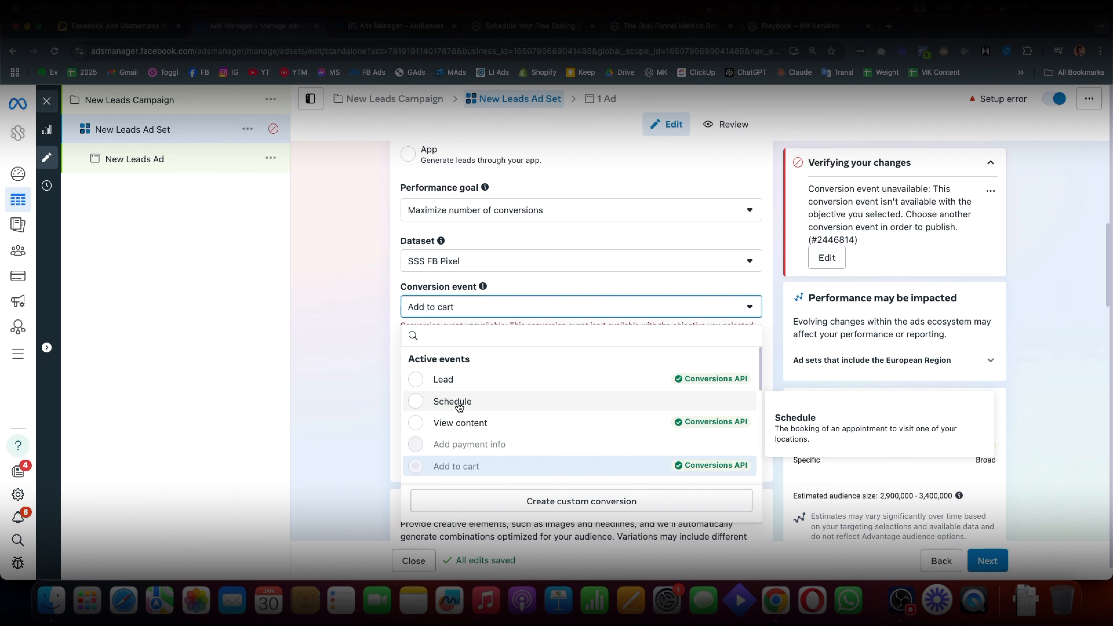
# Choose Schedule as the leads ad set's conversion event and view the Playbook and free training pages
pyautogui.click(459, 407)
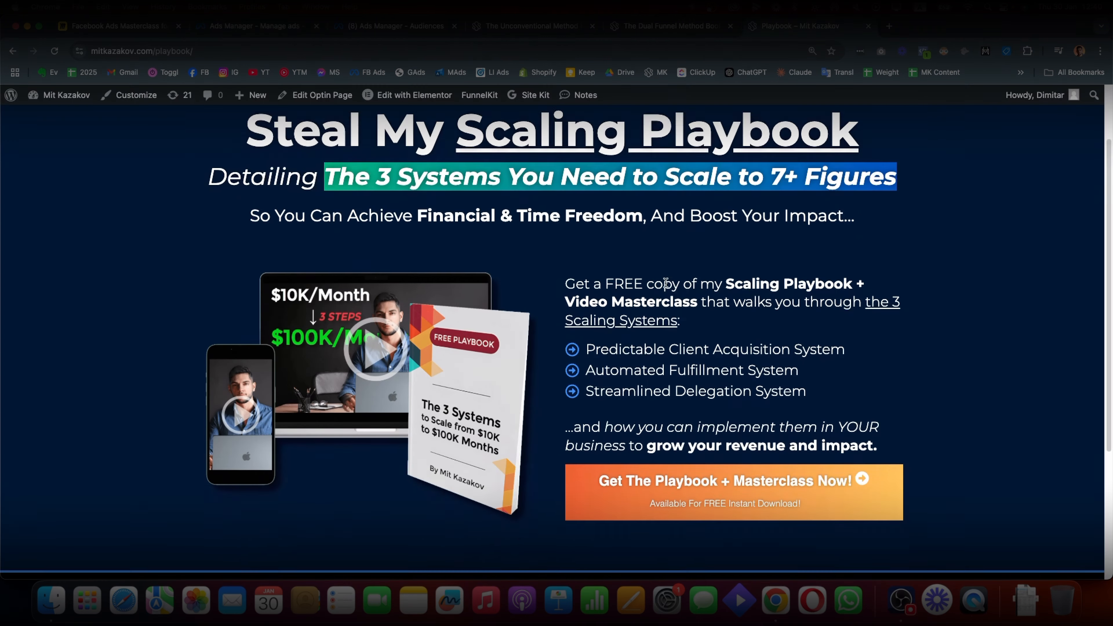
pyautogui.scroll(-1, 545, 141)
pyautogui.click(497, 29)
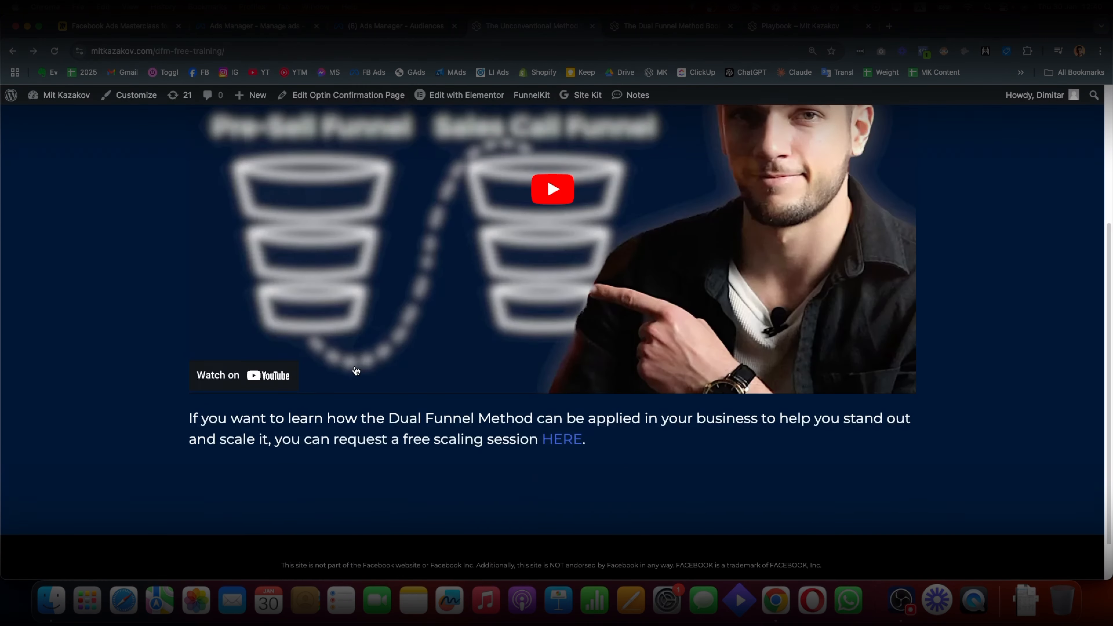
# View the playbook opt-in form and open the free scaling session booking page linked from the training page
pyautogui.click(789, 26)
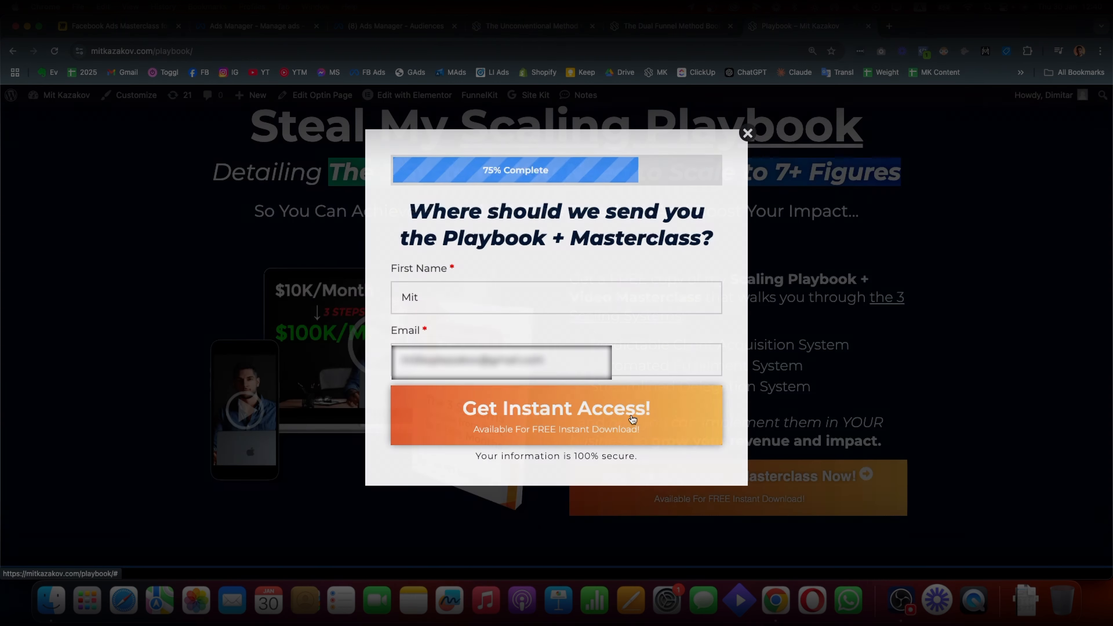
pyautogui.click(666, 494)
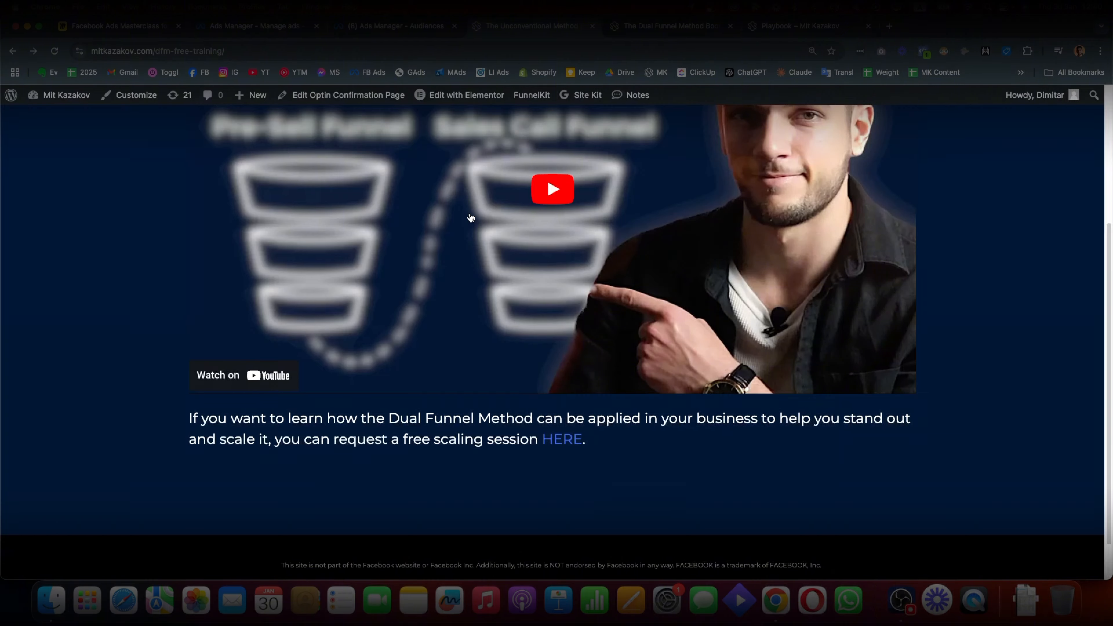
pyautogui.scroll(2, 540, 271)
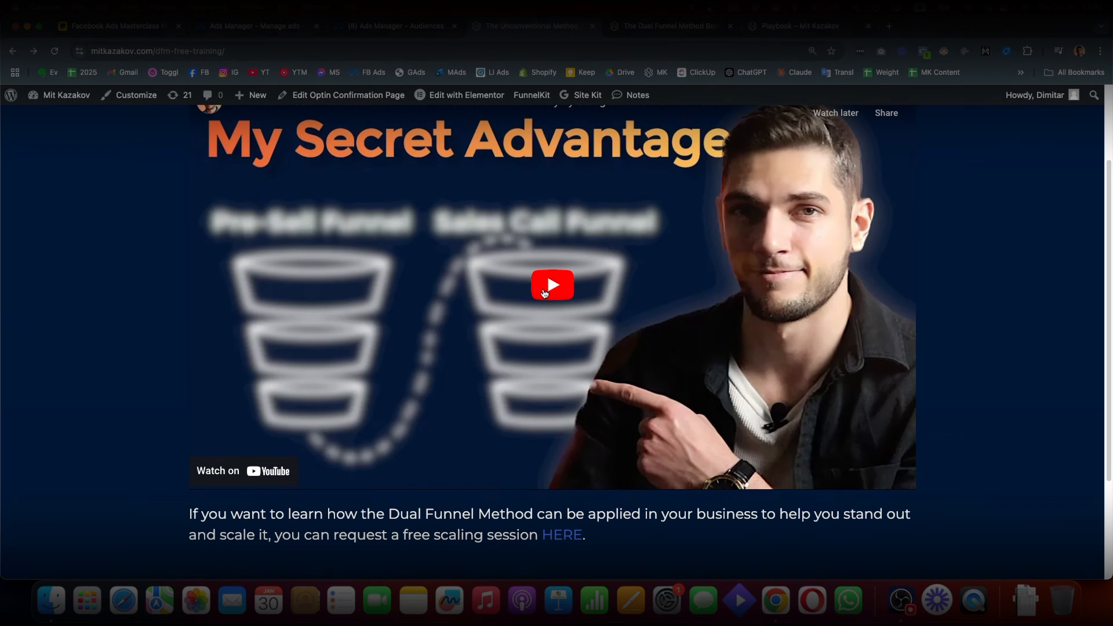
pyautogui.click(563, 534)
pyautogui.scroll(-4, 624, 343)
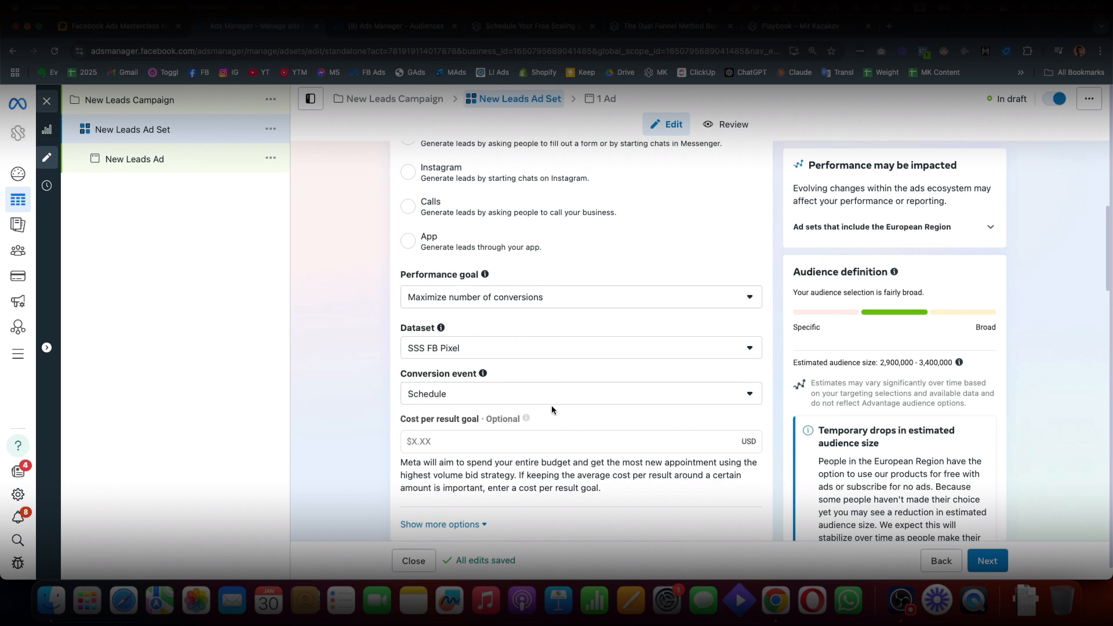
# Select Schedule as the conversion event of the New Leads Ad Set in Ads Manager
pyautogui.click(552, 397)
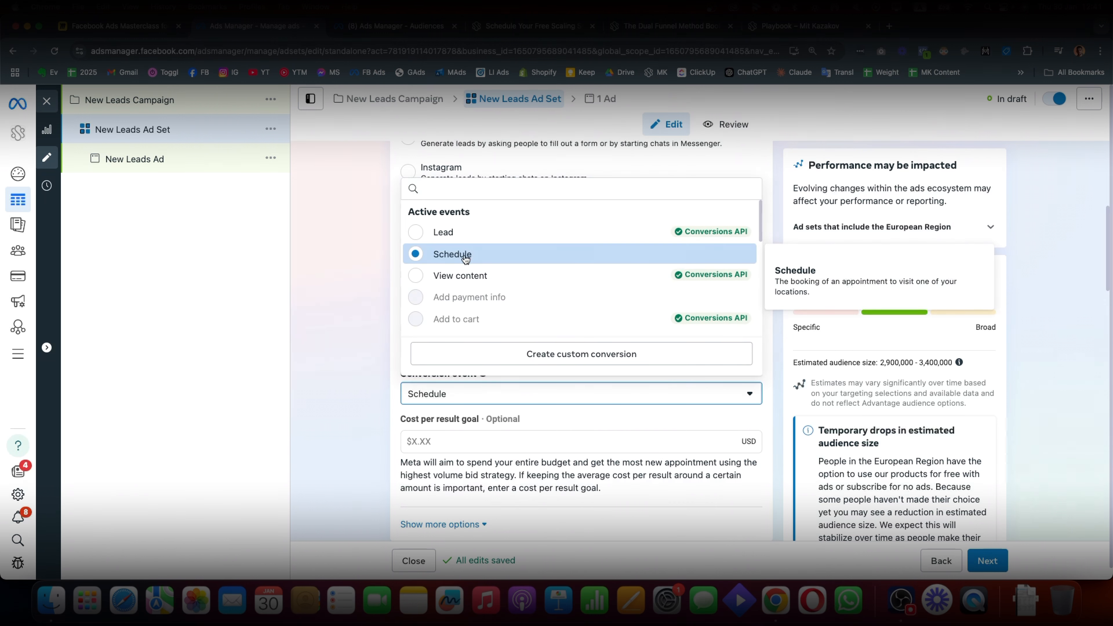
pyautogui.click(464, 256)
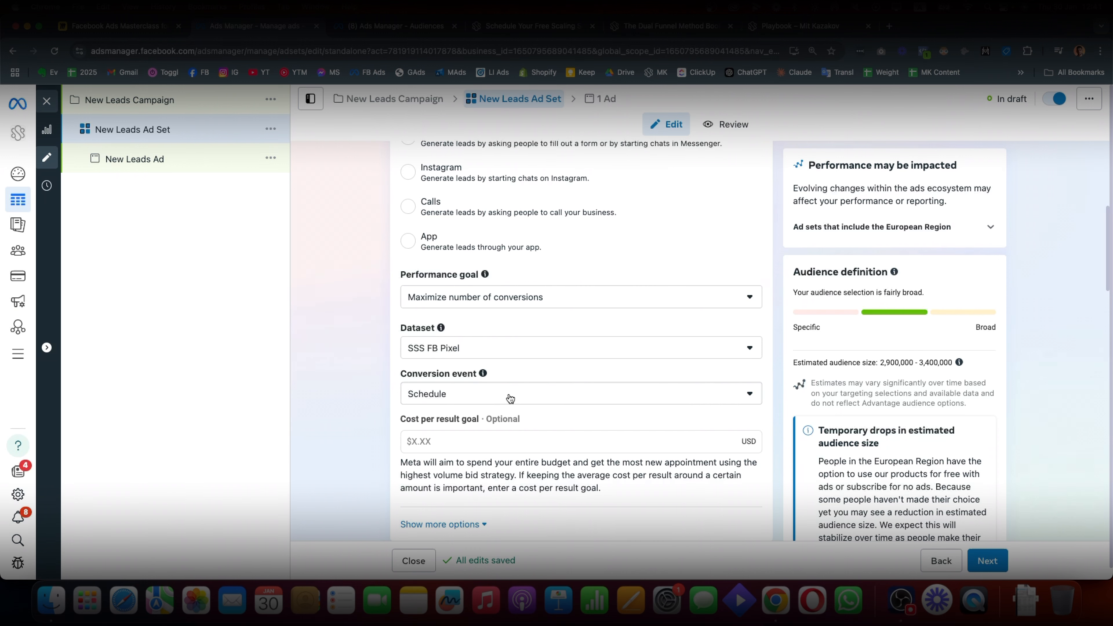
pyautogui.click(479, 394)
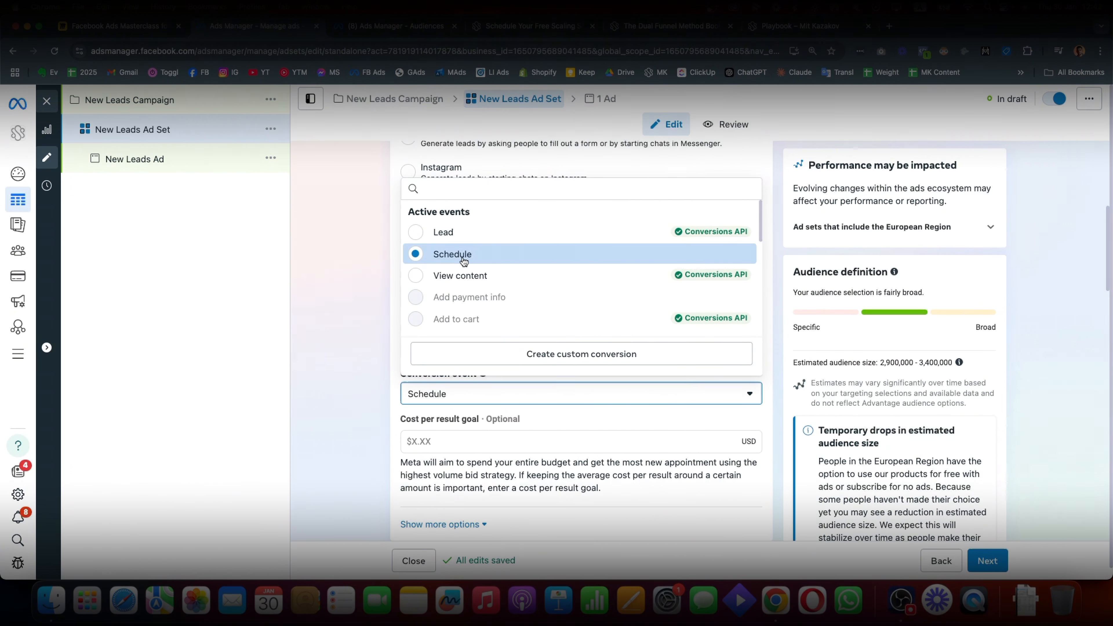
pyautogui.click(452, 252)
# Set the New Leads Ad Set's conversion event to Lead
pyautogui.click(438, 402)
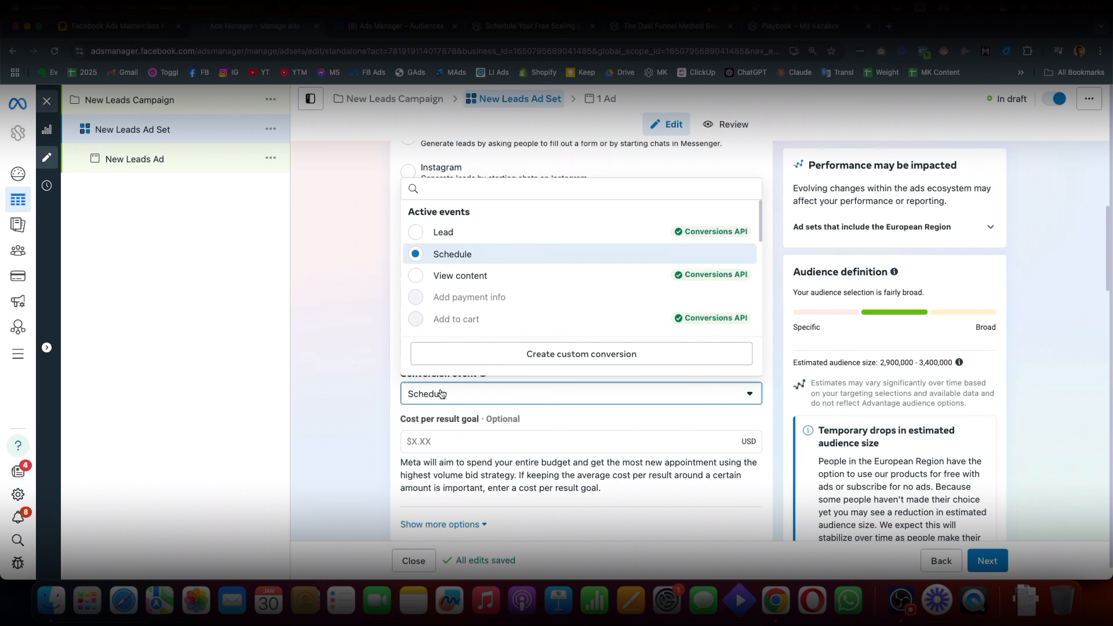
pyautogui.click(526, 237)
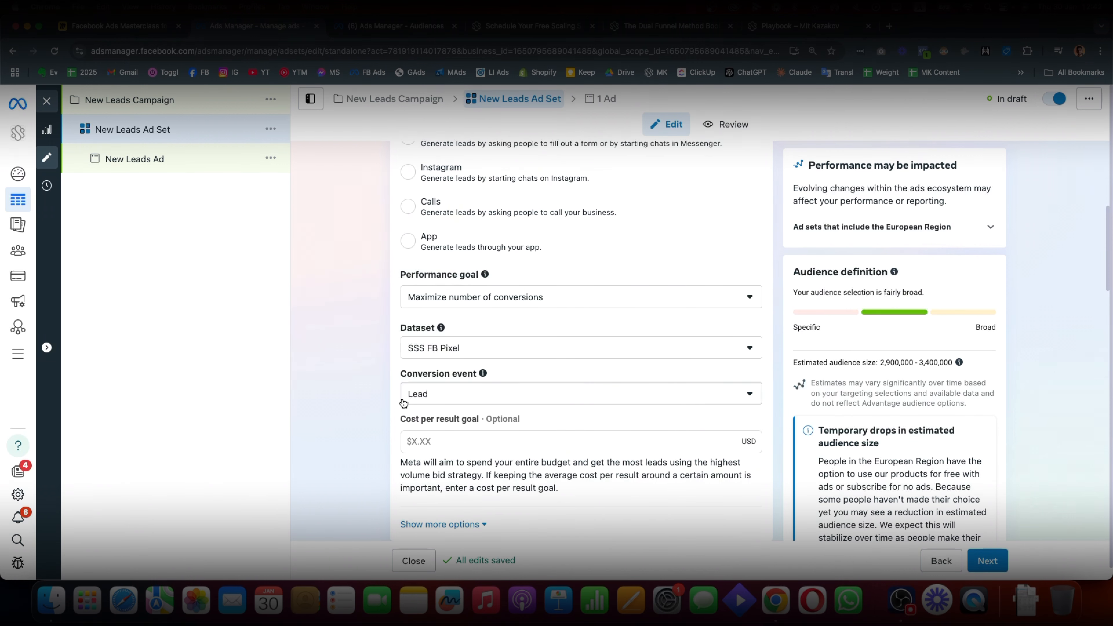
pyautogui.click(439, 399)
pyautogui.click(504, 233)
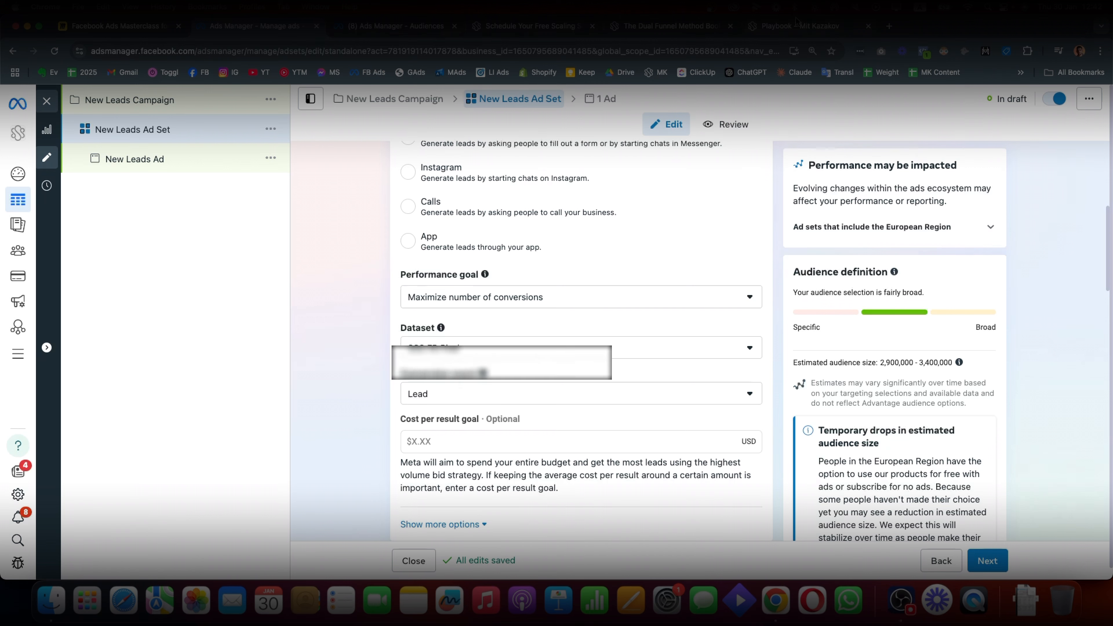
# Compare the playbook opt-in form with the scaling session booking page and return to the ad set in Ads Manager
pyautogui.click(801, 26)
pyautogui.click(744, 135)
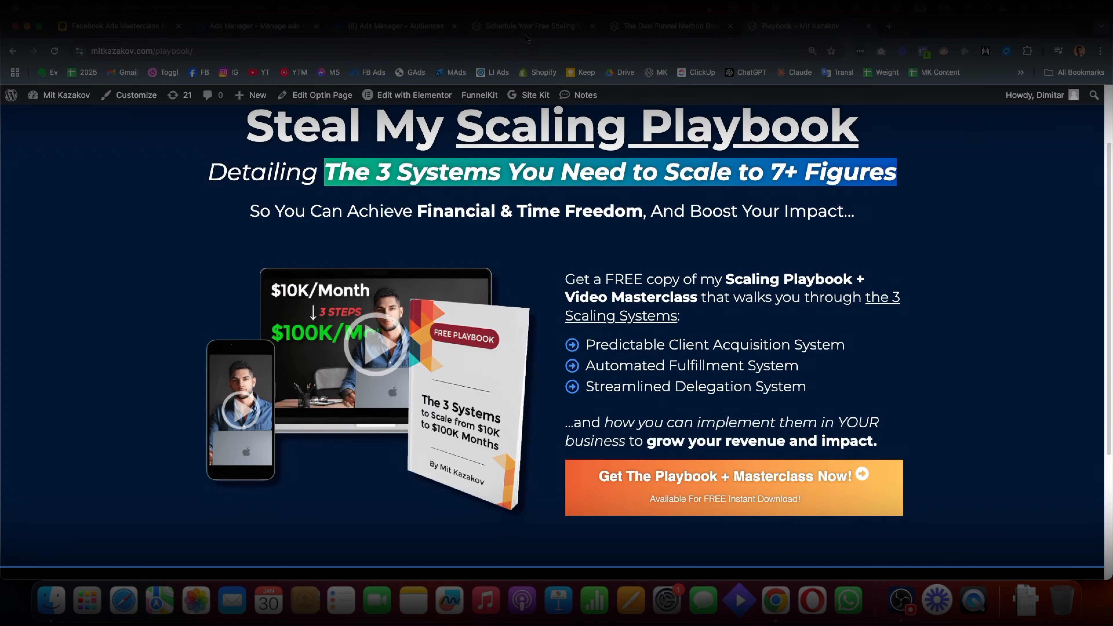
pyautogui.click(524, 26)
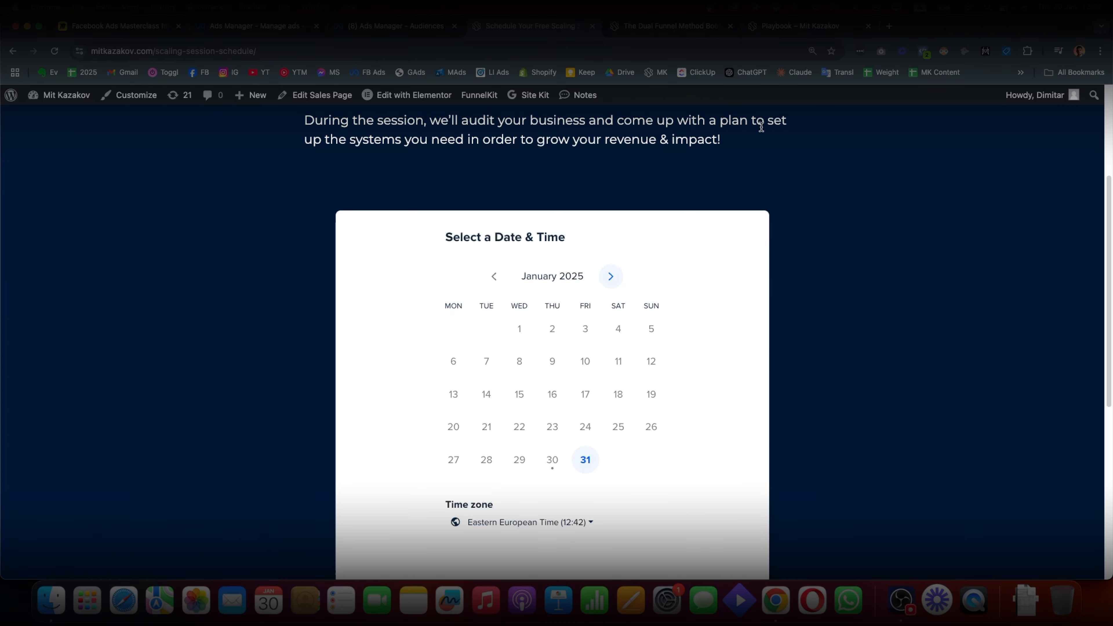
pyautogui.click(772, 26)
pyautogui.click(667, 453)
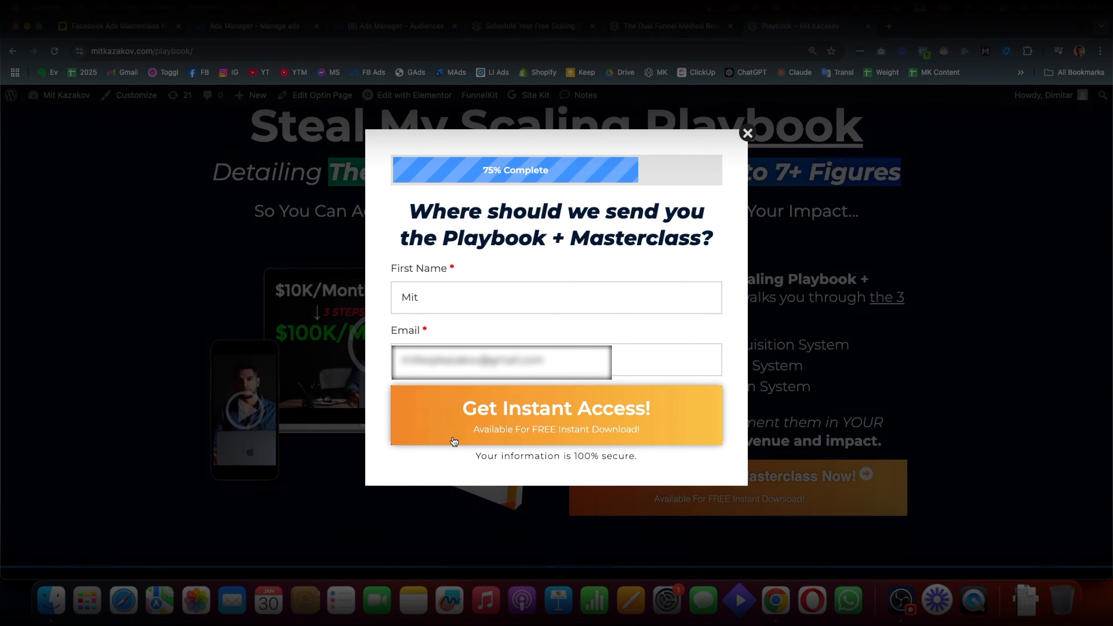
pyautogui.click(524, 26)
pyautogui.click(388, 27)
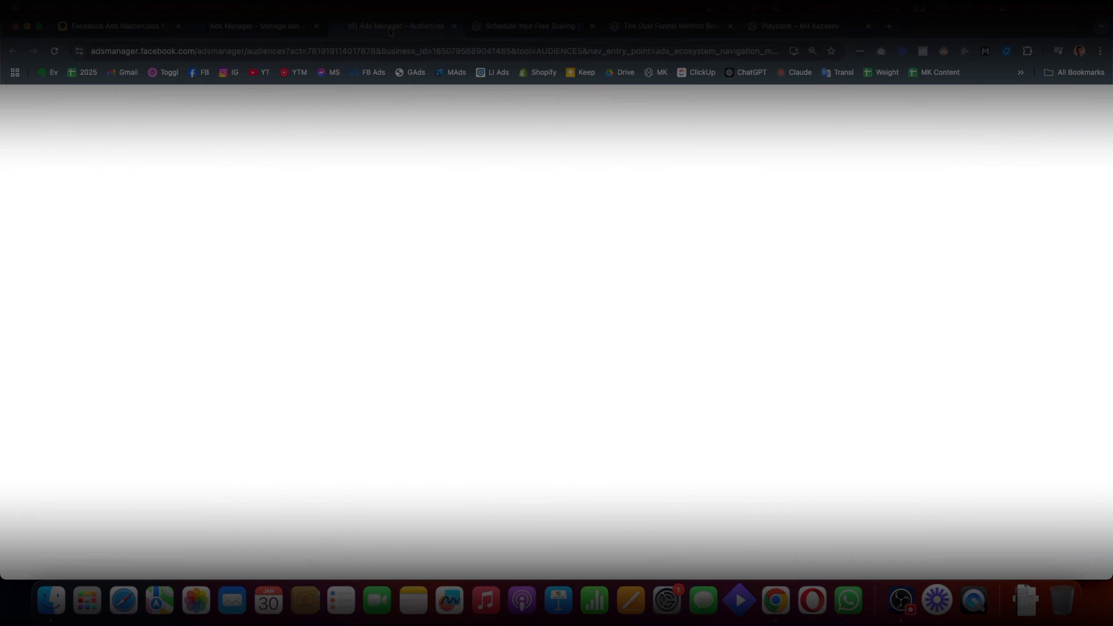
pyautogui.click(274, 26)
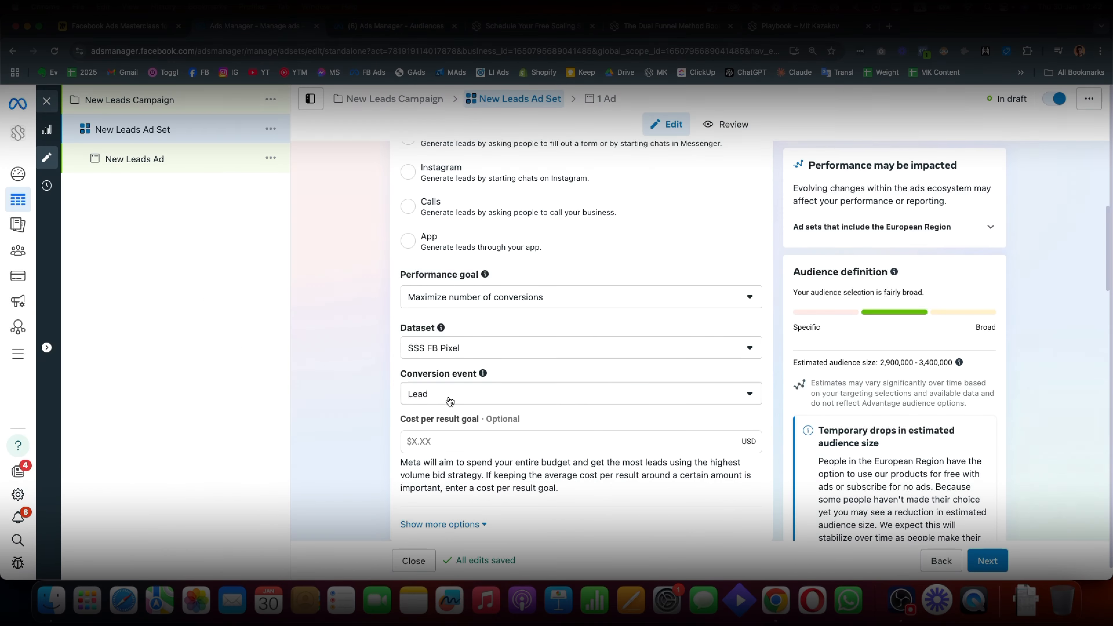
# Review the rest of the New Leads Ad Set settings and close the editor without publishing the draft
pyautogui.scroll(-8, 473, 302)
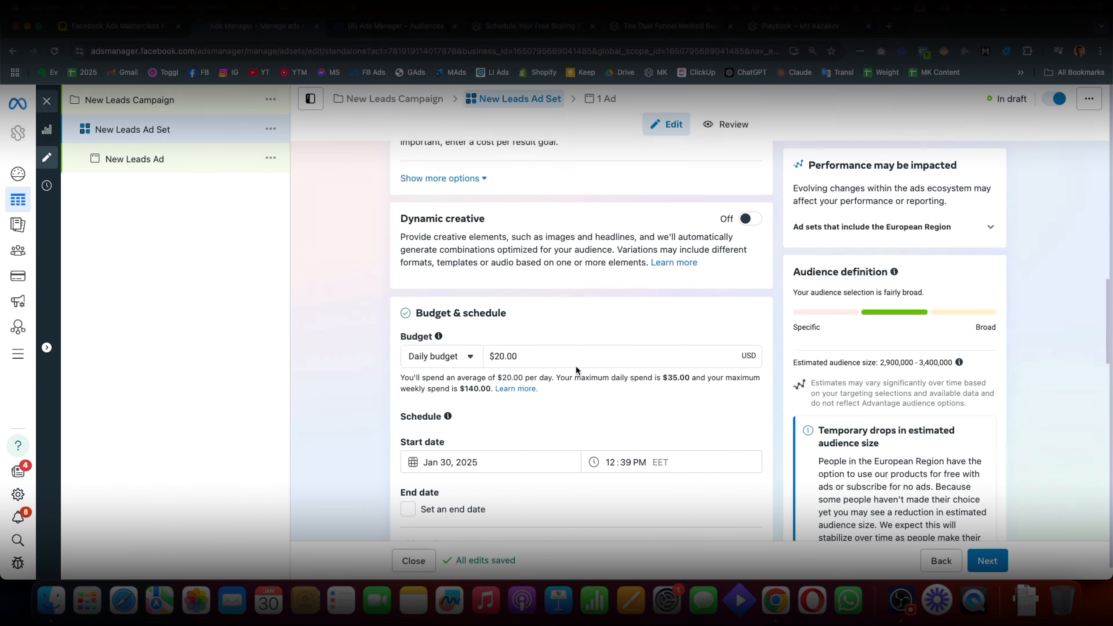
pyautogui.scroll(-15, 576, 370)
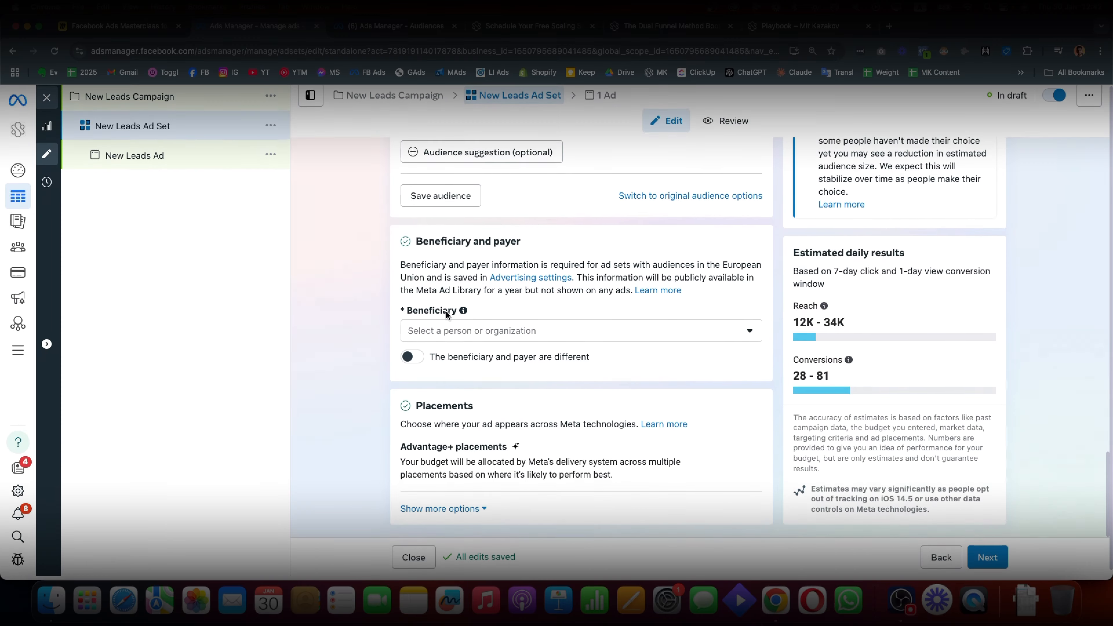
pyautogui.scroll(20, 507, 186)
pyautogui.scroll(5, 554, 364)
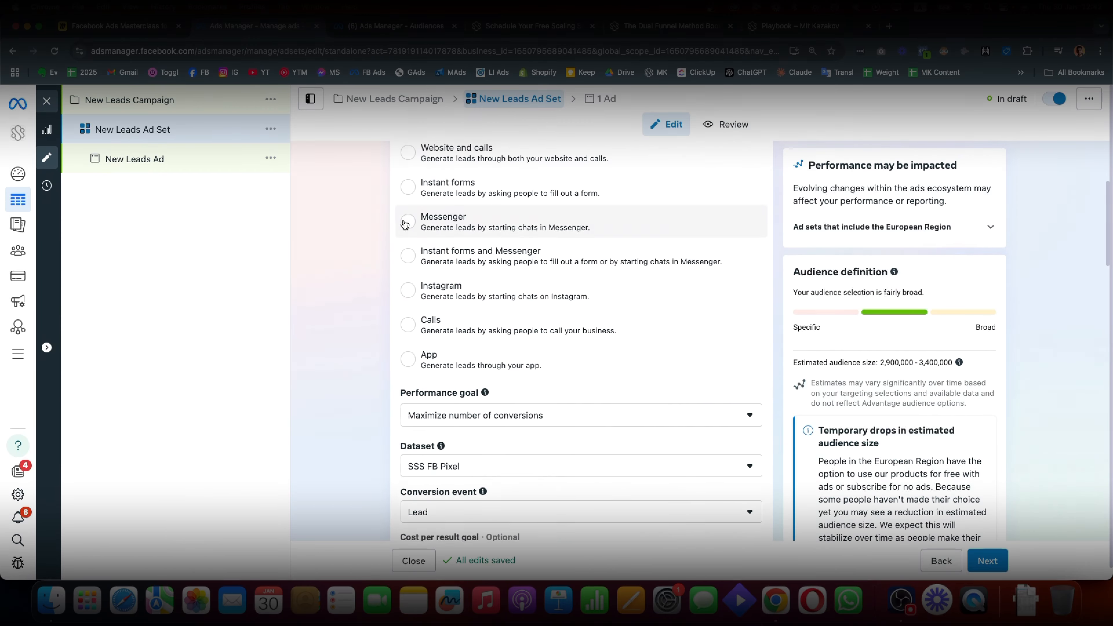
pyautogui.click(47, 101)
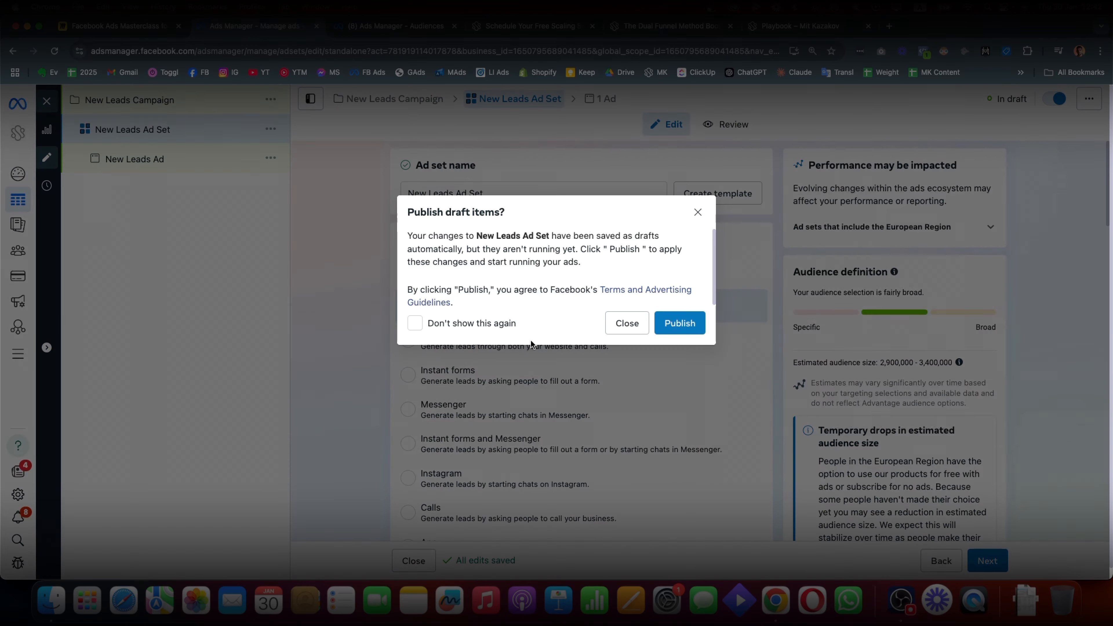
pyautogui.click(635, 324)
# Open the draft New Sales Ad in the DFM book lp sales campaign and turn on its ad preview
pyautogui.click(119, 196)
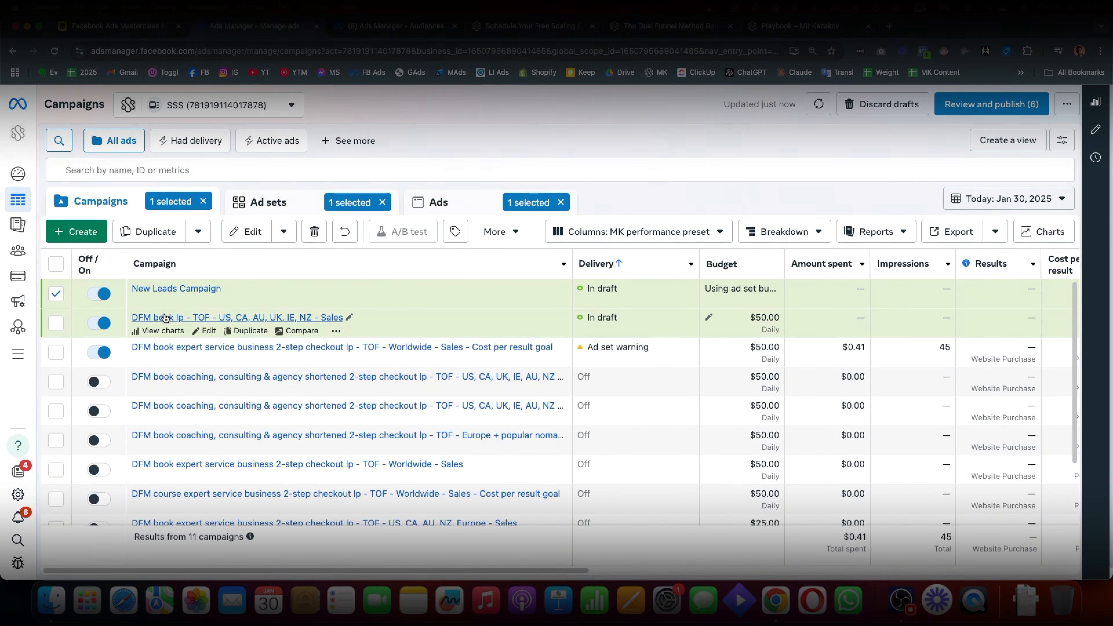
pyautogui.click(167, 290)
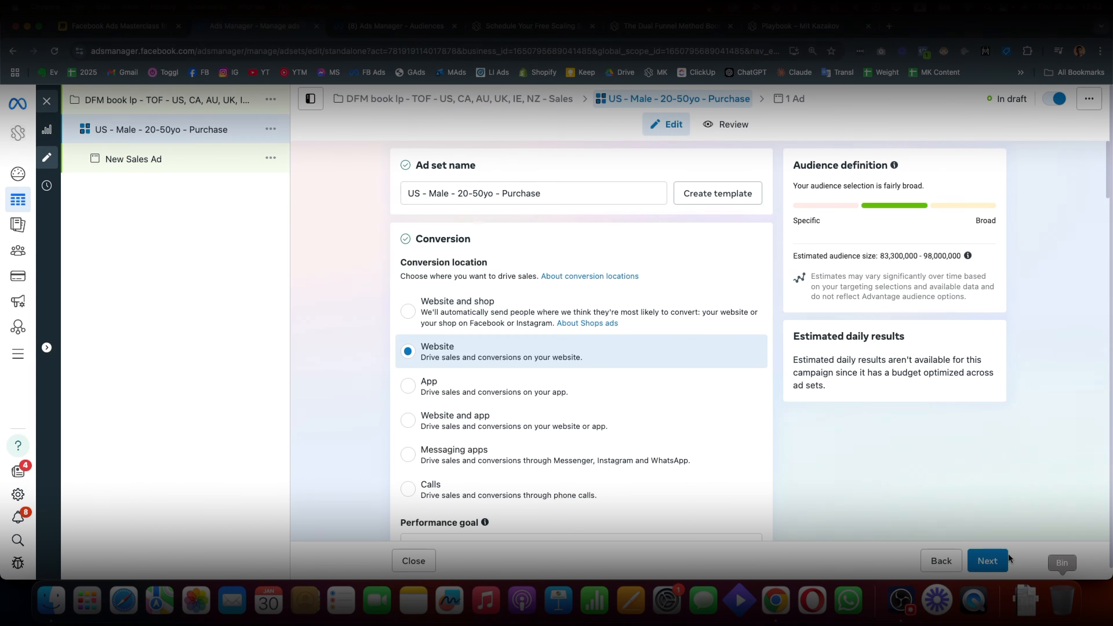
pyautogui.click(126, 163)
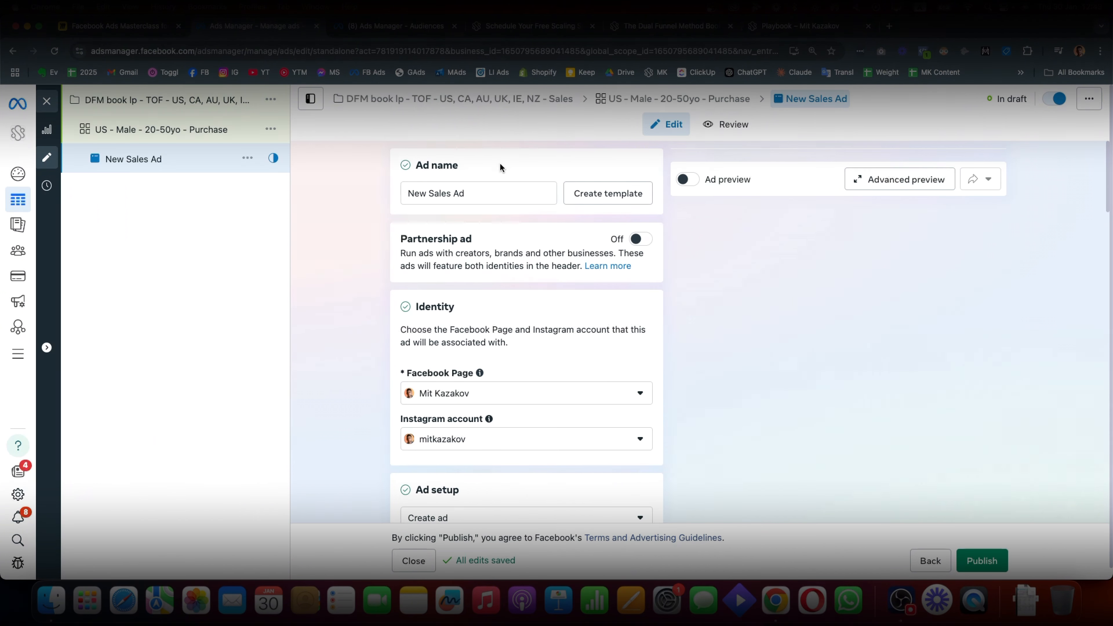
pyautogui.click(687, 179)
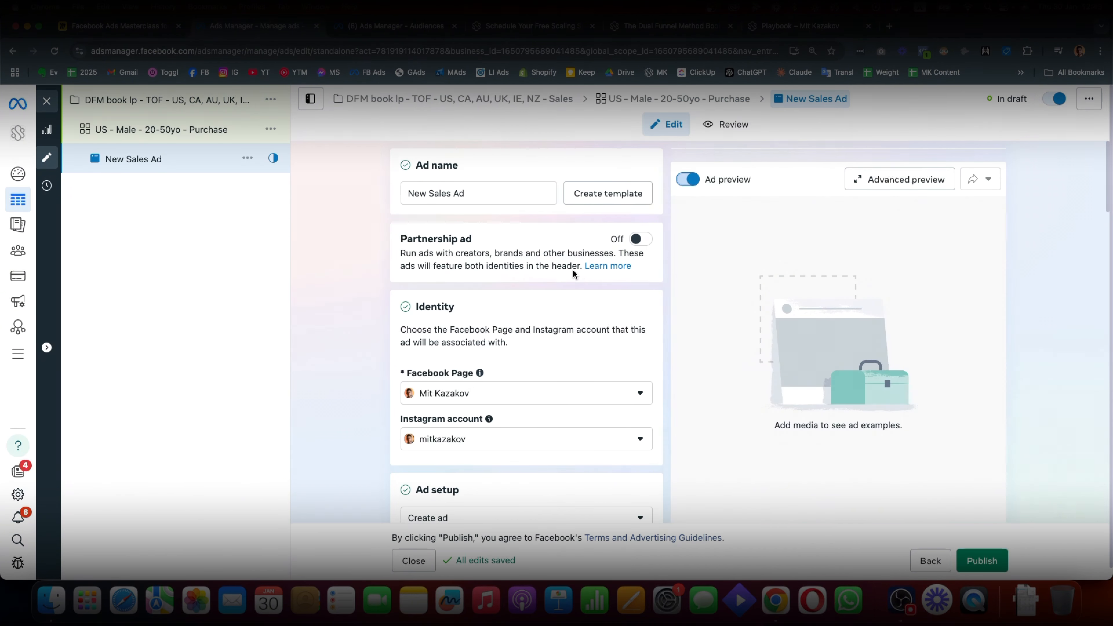
# Rename the ad as "DFM book lp + MK holding DFM book 2nd ed" and check the parts of the name
pyautogui.tripleClick(471, 198)
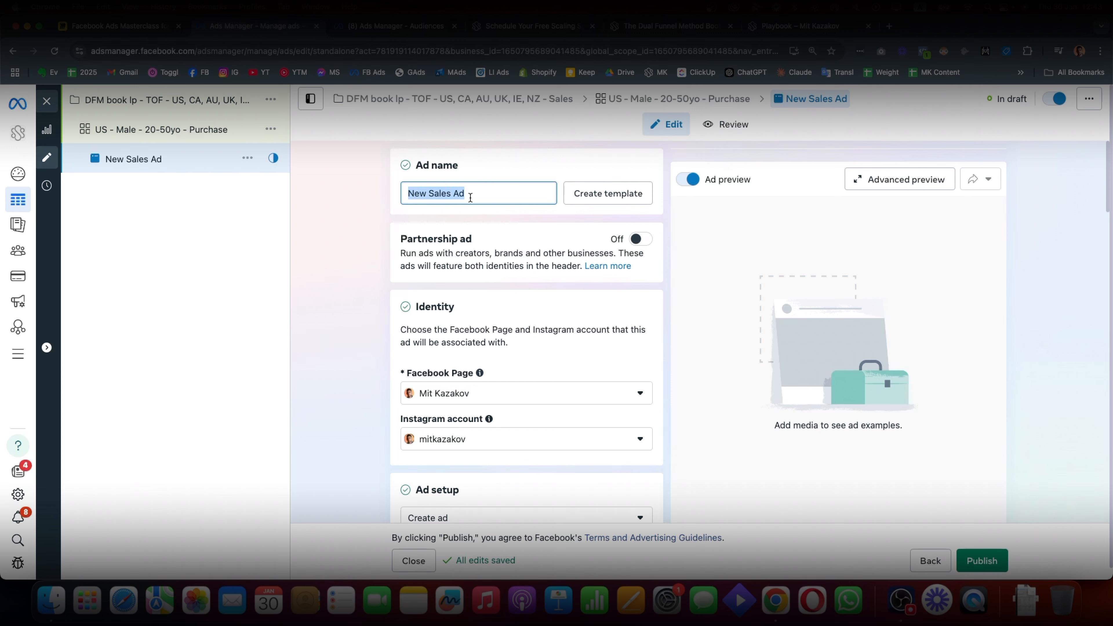
pyautogui.press('BackSpace')
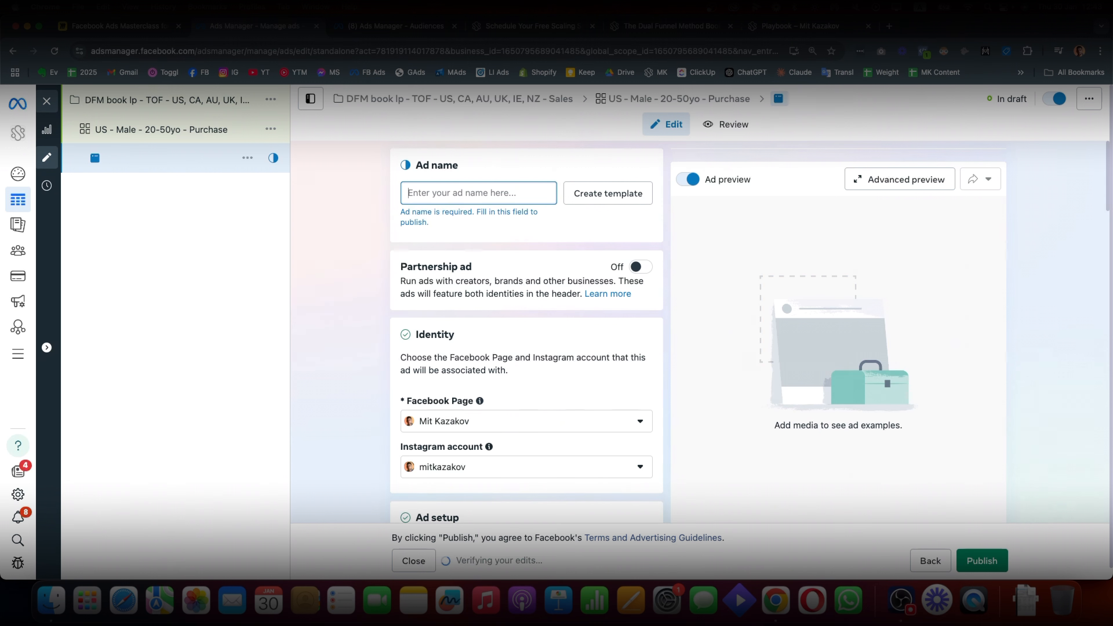
pyautogui.write('DFM')
pyautogui.click(471, 221)
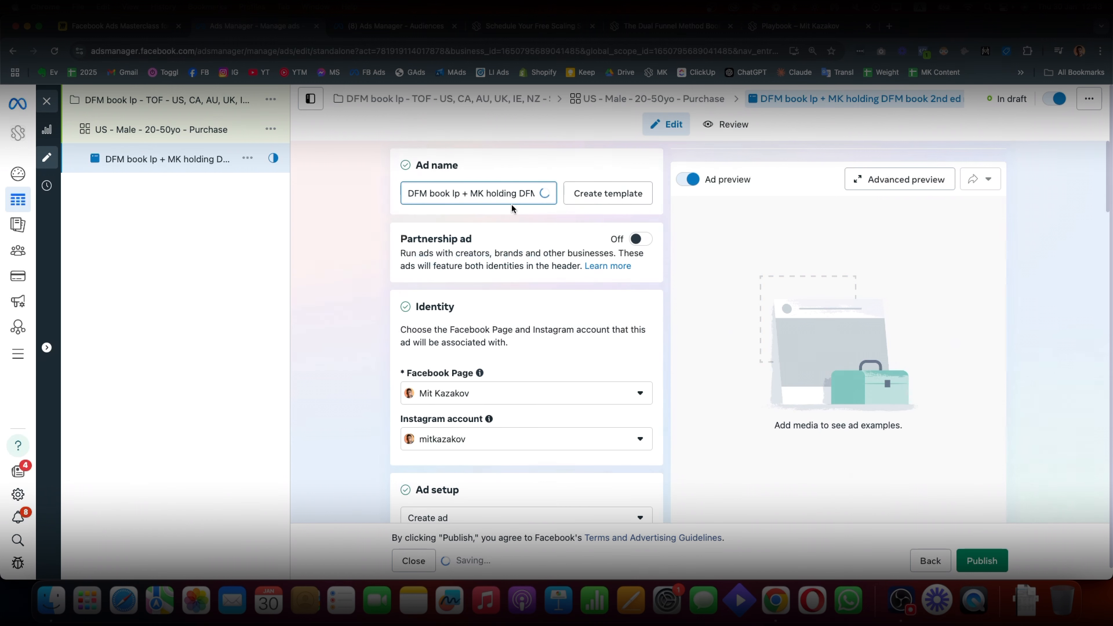
pyautogui.moveTo(460, 196); pyautogui.dragTo(334, 215)
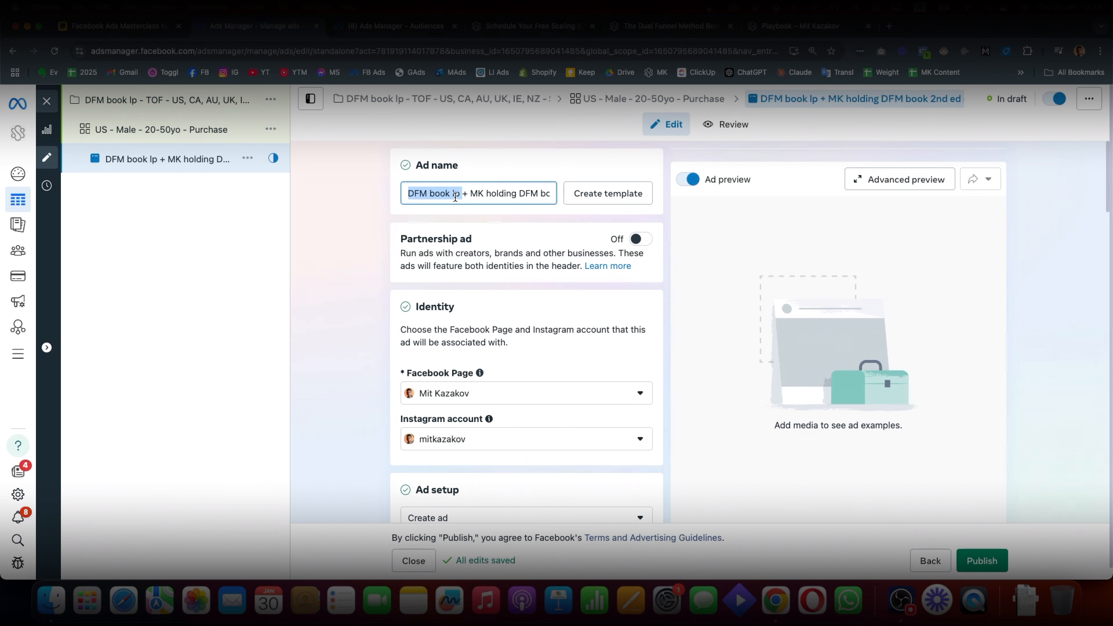
pyautogui.hscroll(1, 451, 197)
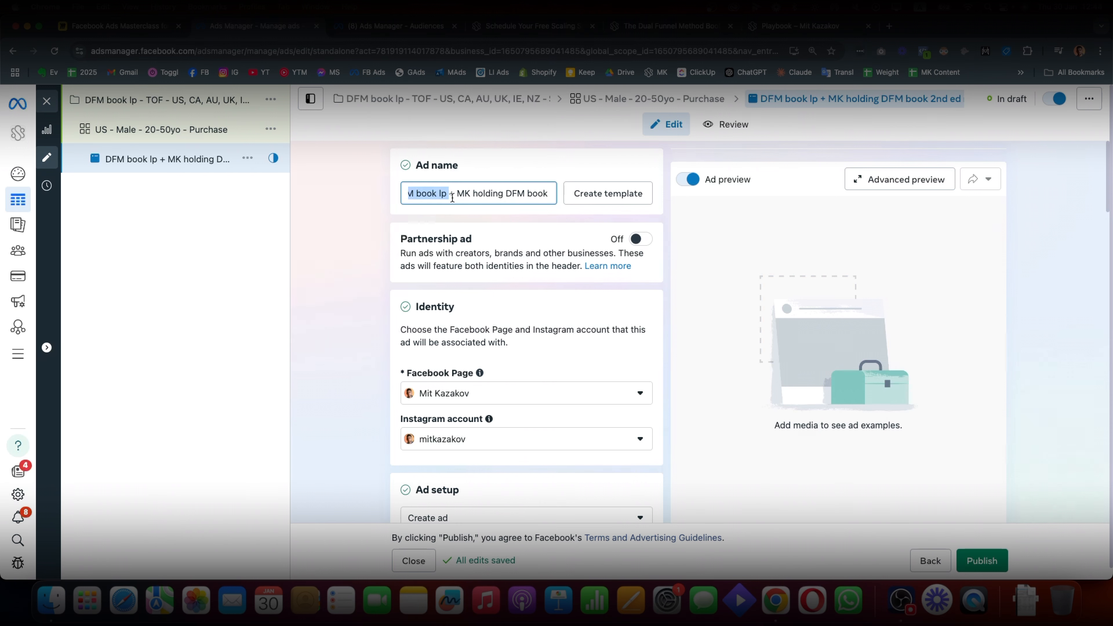
pyautogui.click(437, 195)
pyautogui.hscroll(3, 438, 195)
pyautogui.moveTo(437, 194); pyautogui.dragTo(563, 196)
# Examine the Facebook Page and Instagram account chosen for the ad's identity
pyautogui.scroll(-2, 404, 245)
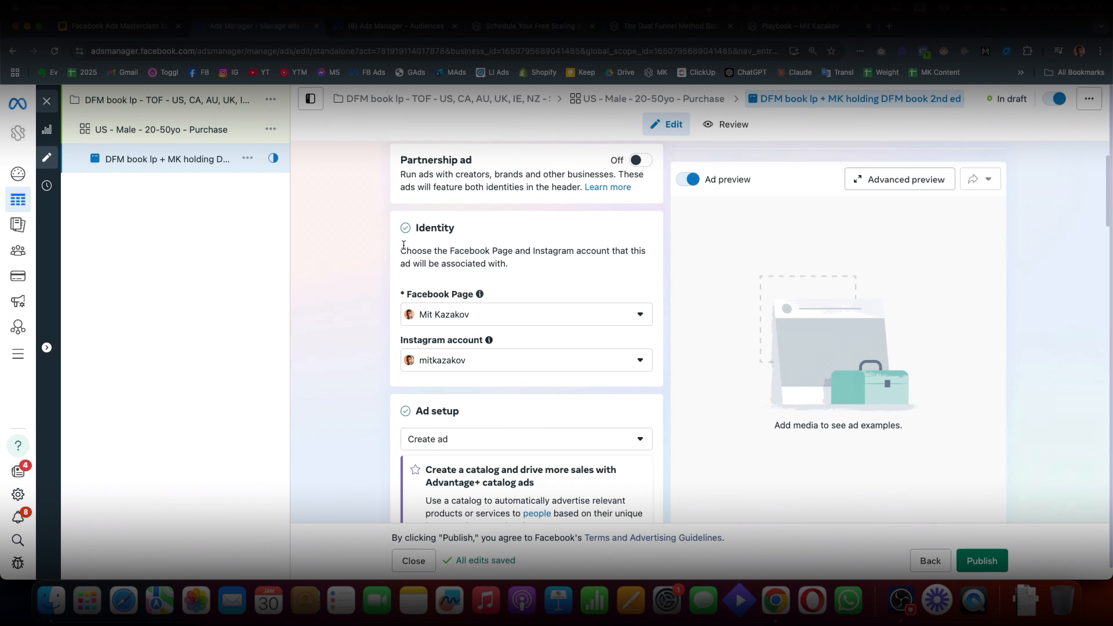
pyautogui.click(469, 313)
pyautogui.click(484, 302)
pyautogui.moveTo(489, 340)
pyautogui.scroll(-1, 490, 318)
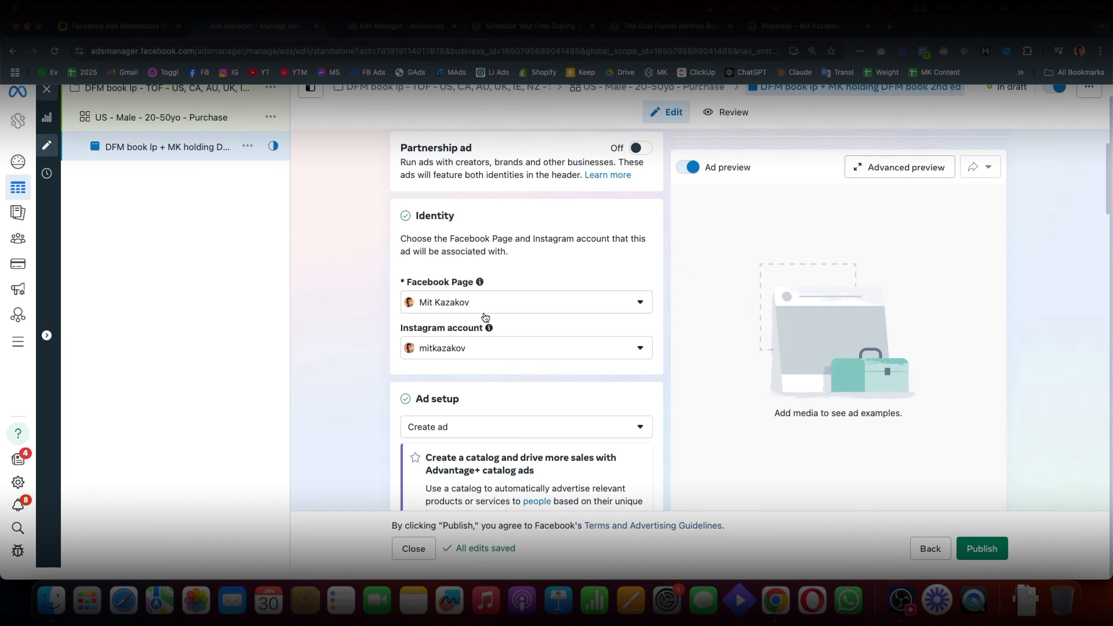
# Set the ad setup to Use existing post and go to the ad creative section
pyautogui.scroll(-2, 481, 216)
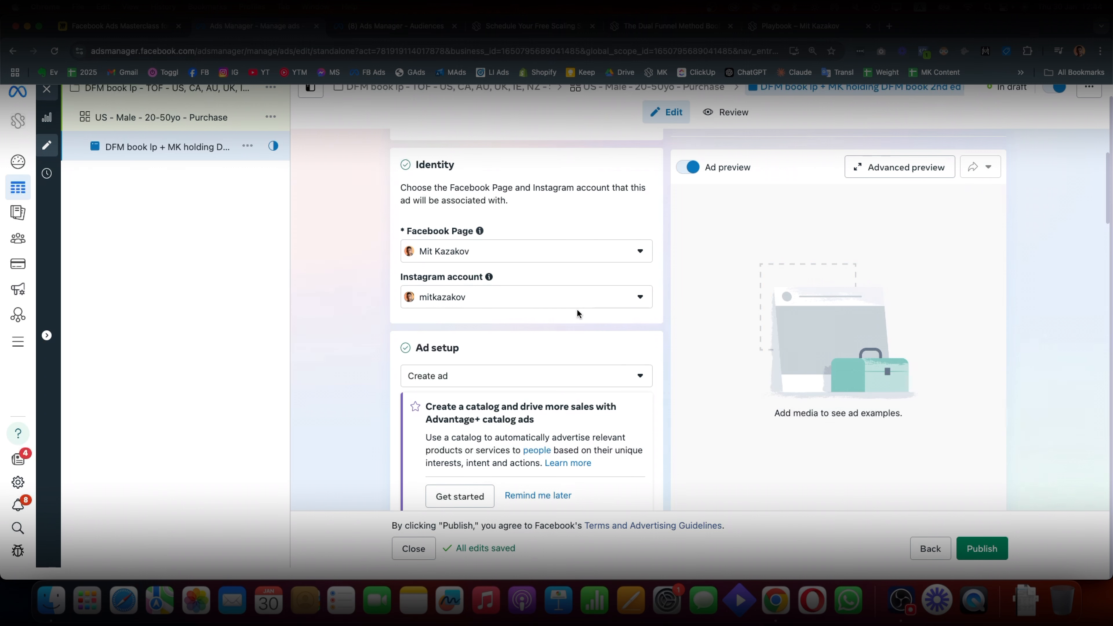
pyautogui.scroll(-3, 577, 310)
pyautogui.scroll(-1, 404, 318)
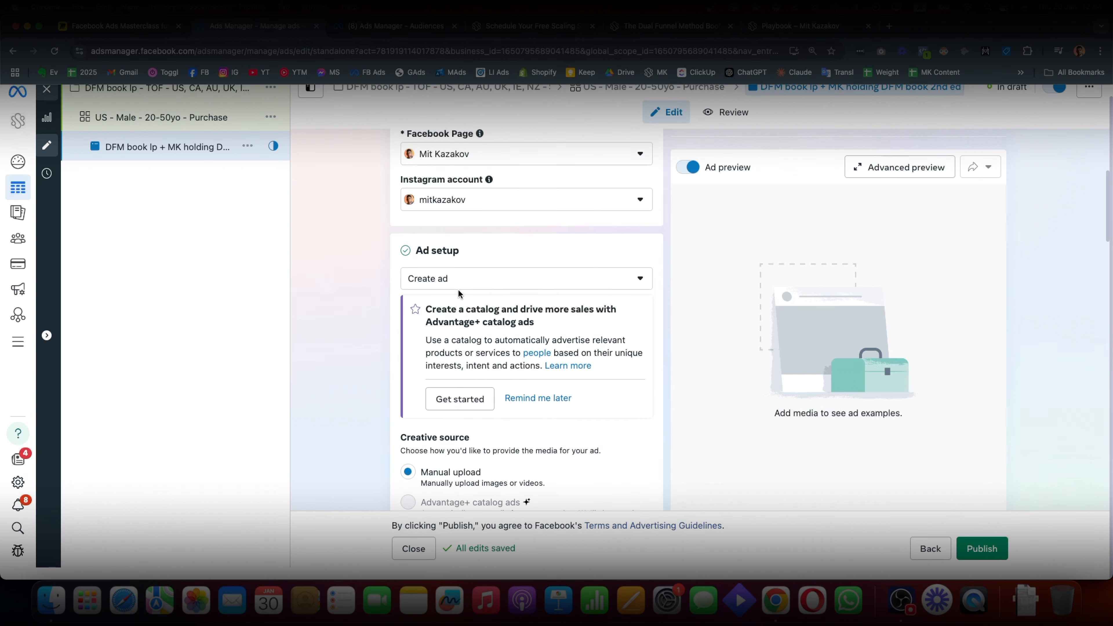
pyautogui.click(463, 283)
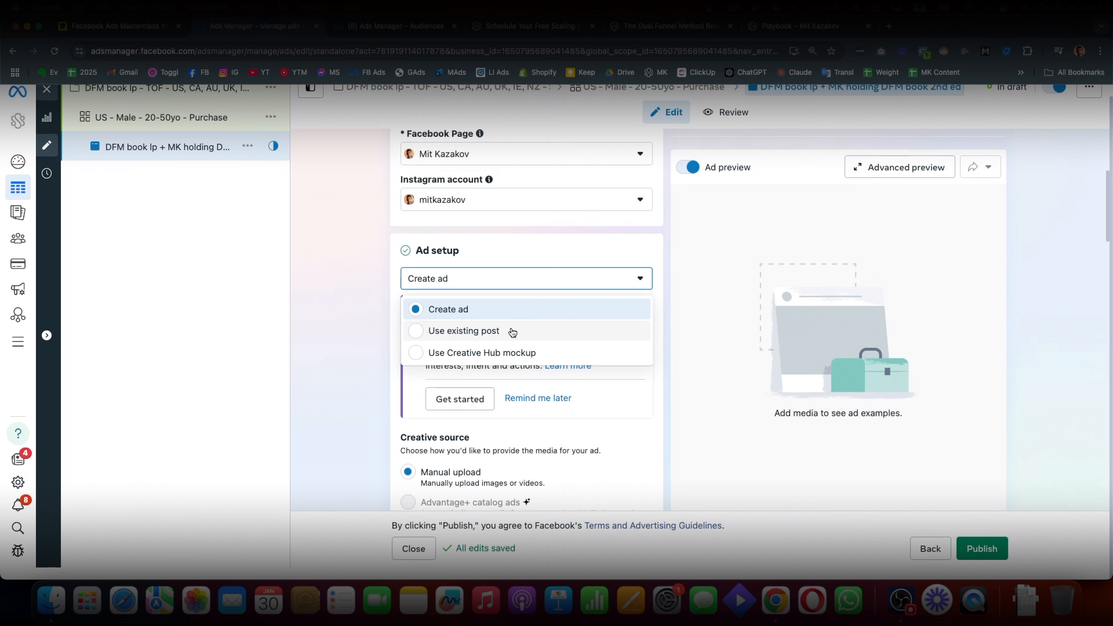
pyautogui.click(492, 336)
pyautogui.scroll(-10, 572, 331)
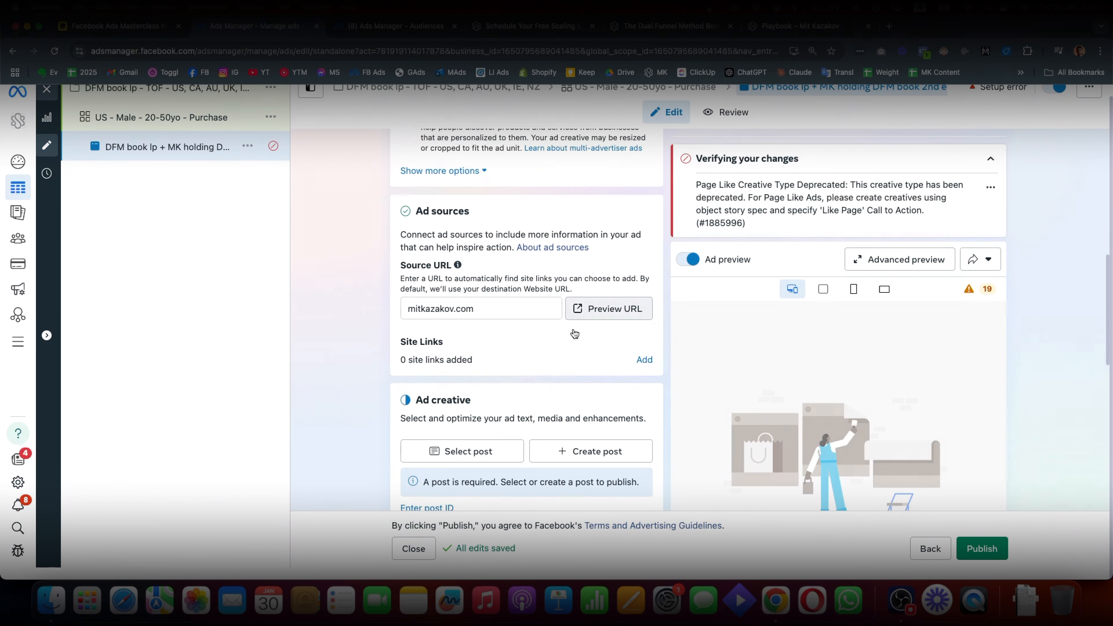
pyautogui.scroll(3, 574, 332)
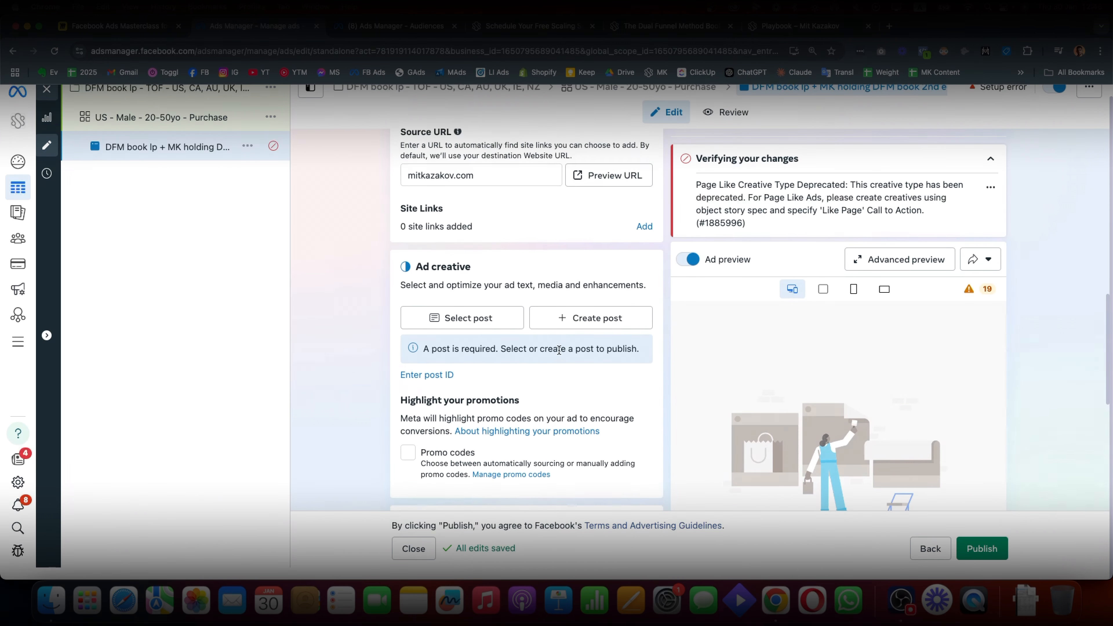
# Browse the existing Facebook posts available for the ad and leave the selection without choosing one
pyautogui.click(497, 324)
pyautogui.scroll(-10, 460, 326)
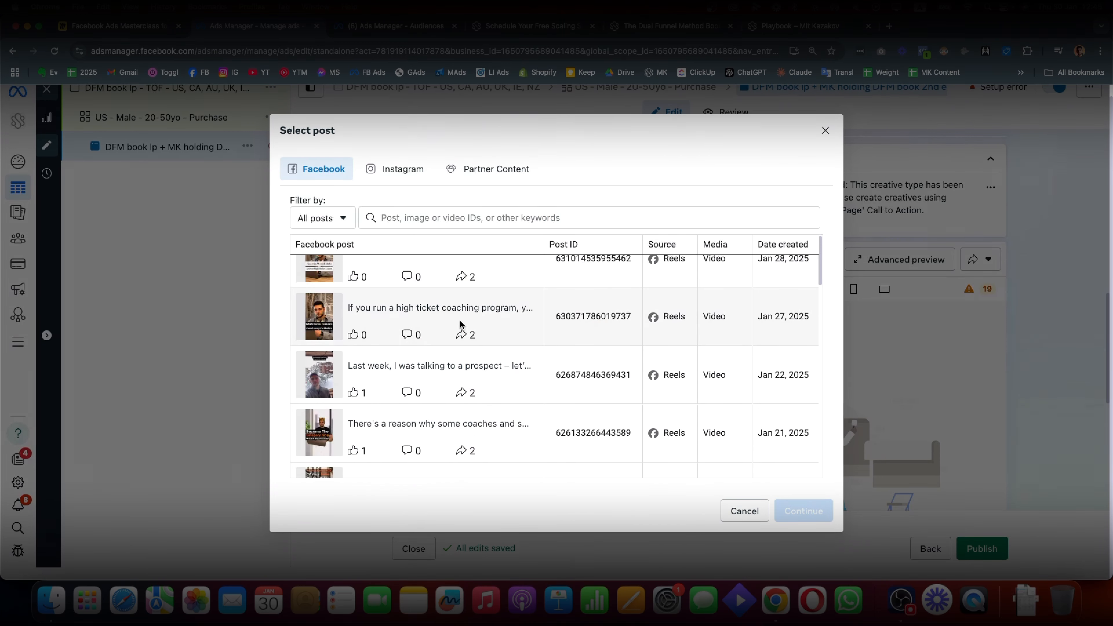
pyautogui.scroll(10, 504, 328)
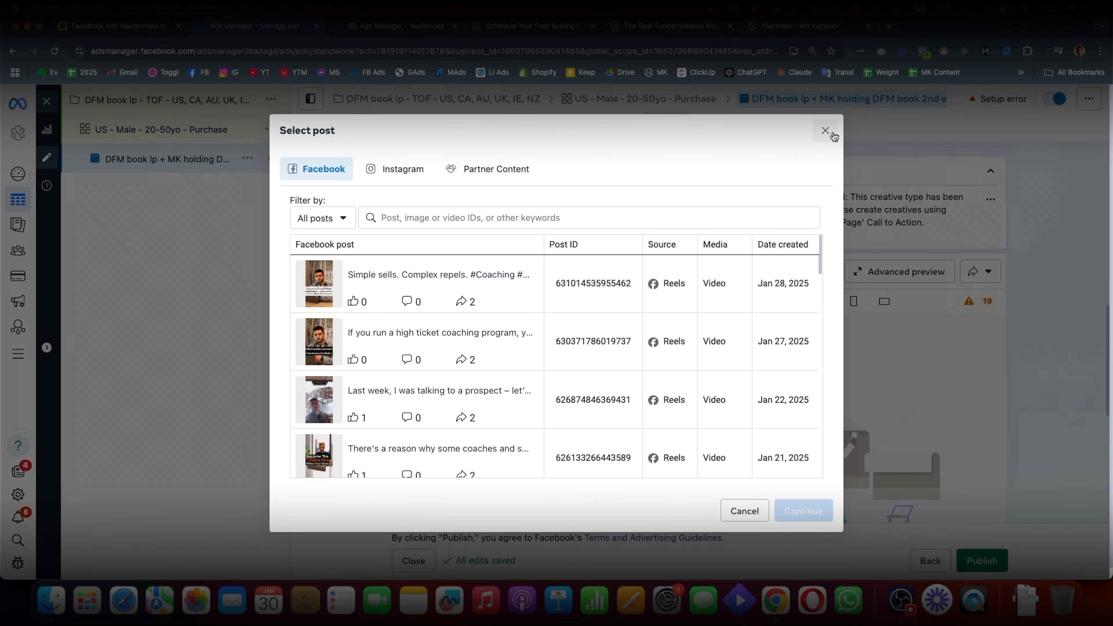
pyautogui.click(825, 131)
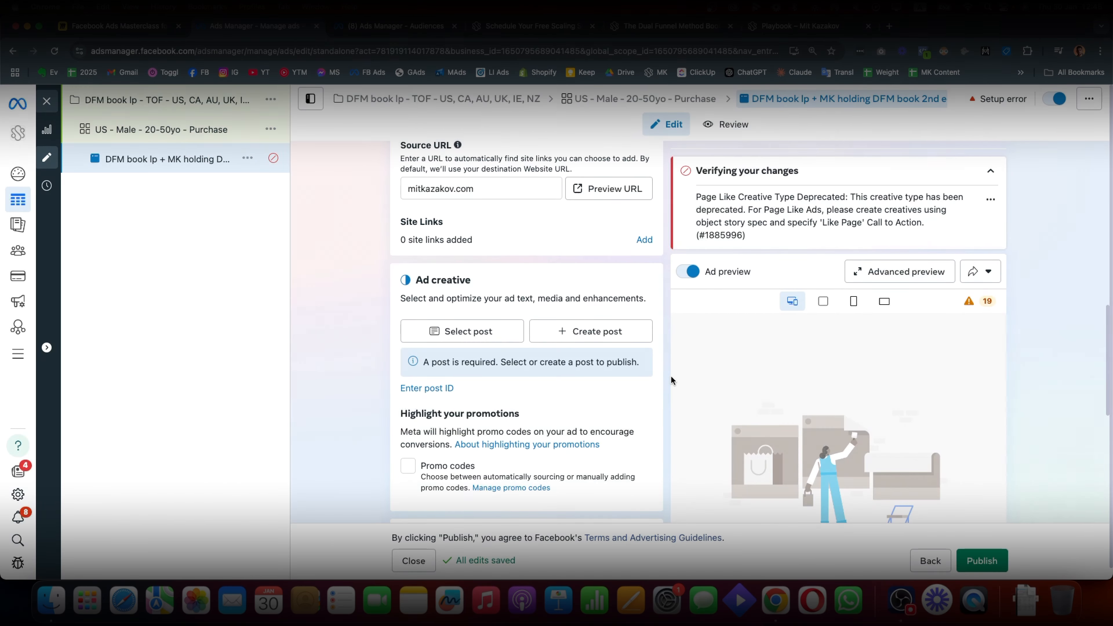
# Change the ad setup from using an existing post to Create ad
pyautogui.scroll(10, 501, 322)
pyautogui.click(475, 336)
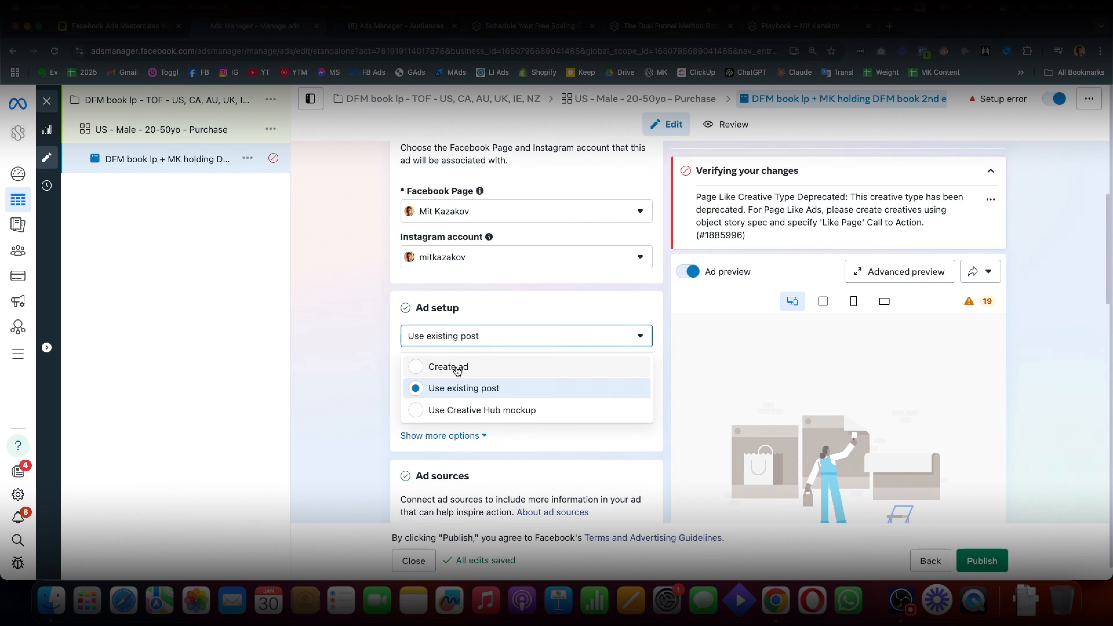
pyautogui.click(449, 365)
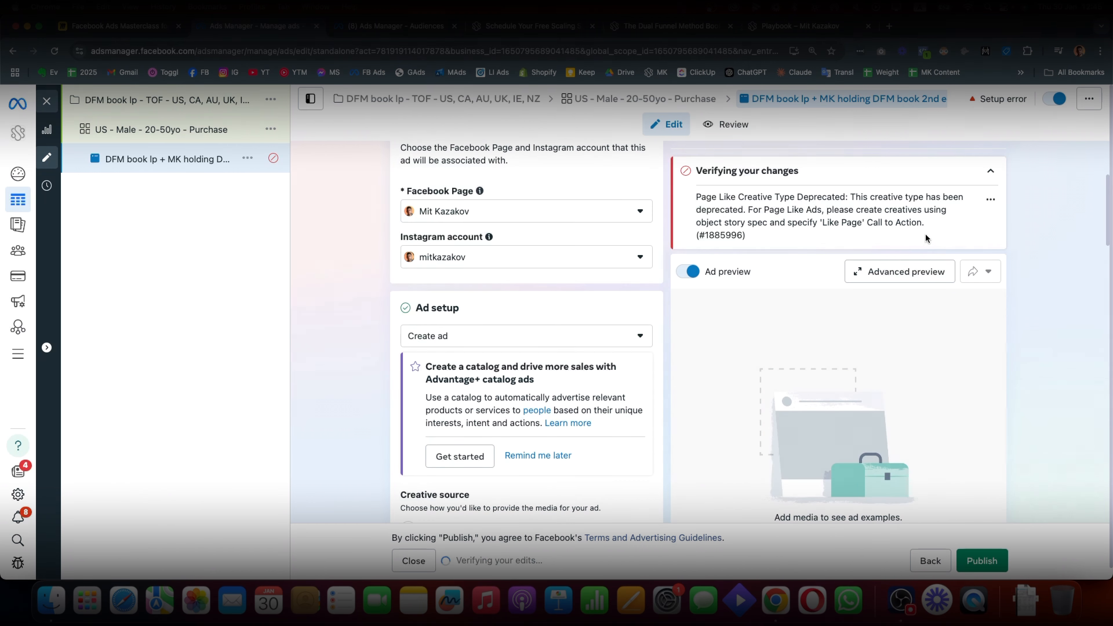
# Choose Single image or video as the ad format, keeping Manual upload as the creative source
pyautogui.scroll(-5, 505, 336)
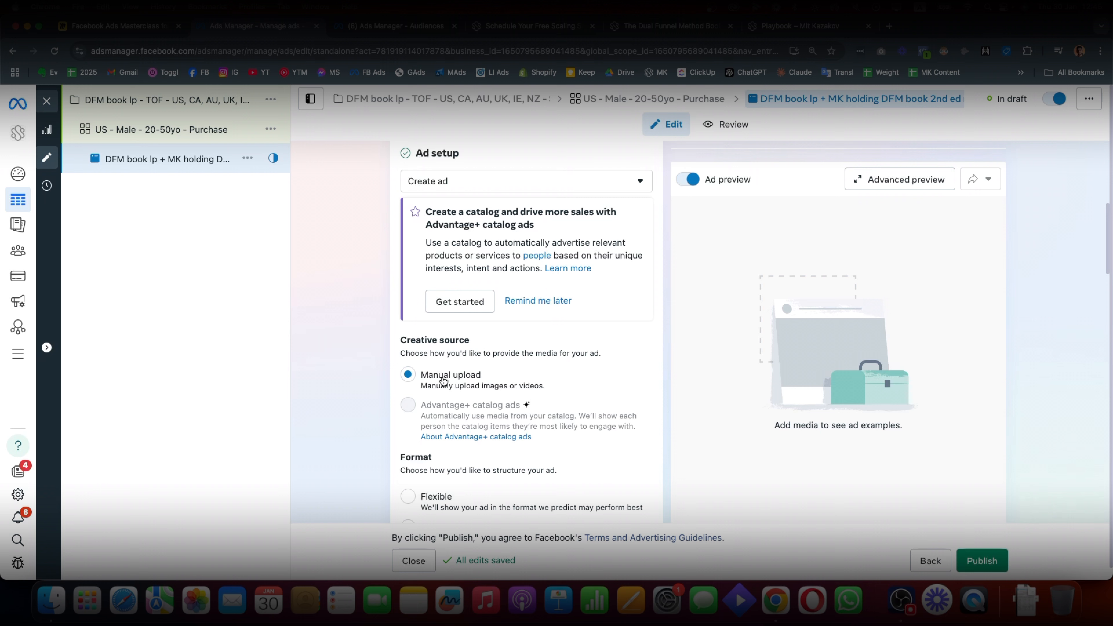
pyautogui.scroll(-3, 443, 381)
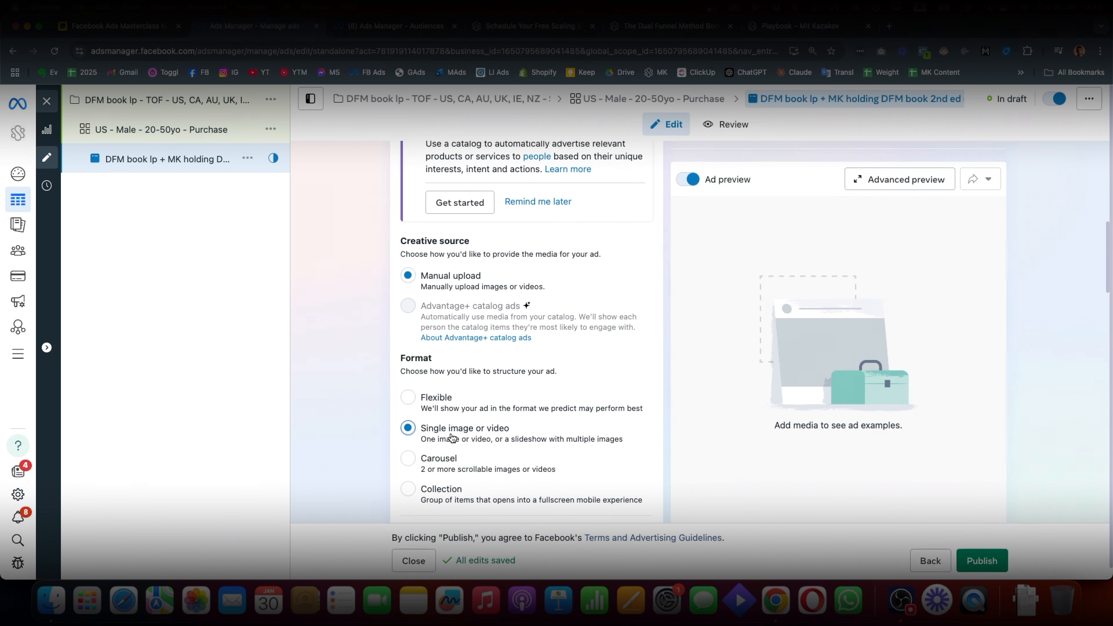
pyautogui.scroll(-1, 453, 439)
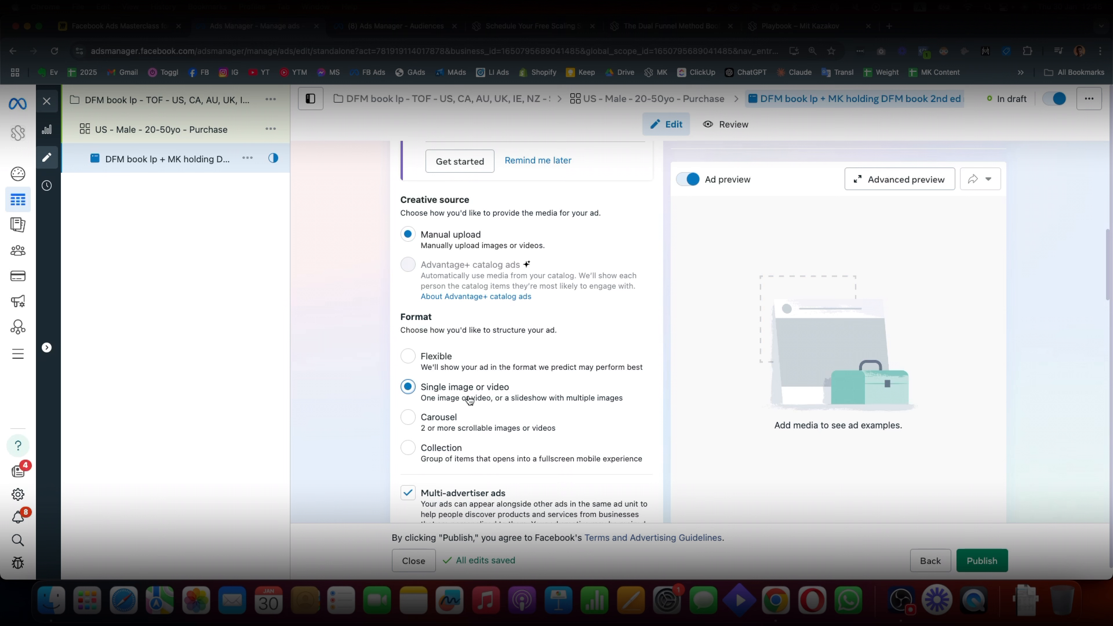
pyautogui.moveTo(433, 393); pyautogui.dragTo(500, 390)
pyautogui.tripleClick(445, 392)
pyautogui.click(468, 391)
# Review the multi-advertiser ads setting, the additional ad setup options with the schedule, and the destination section
pyautogui.scroll(-4, 466, 392)
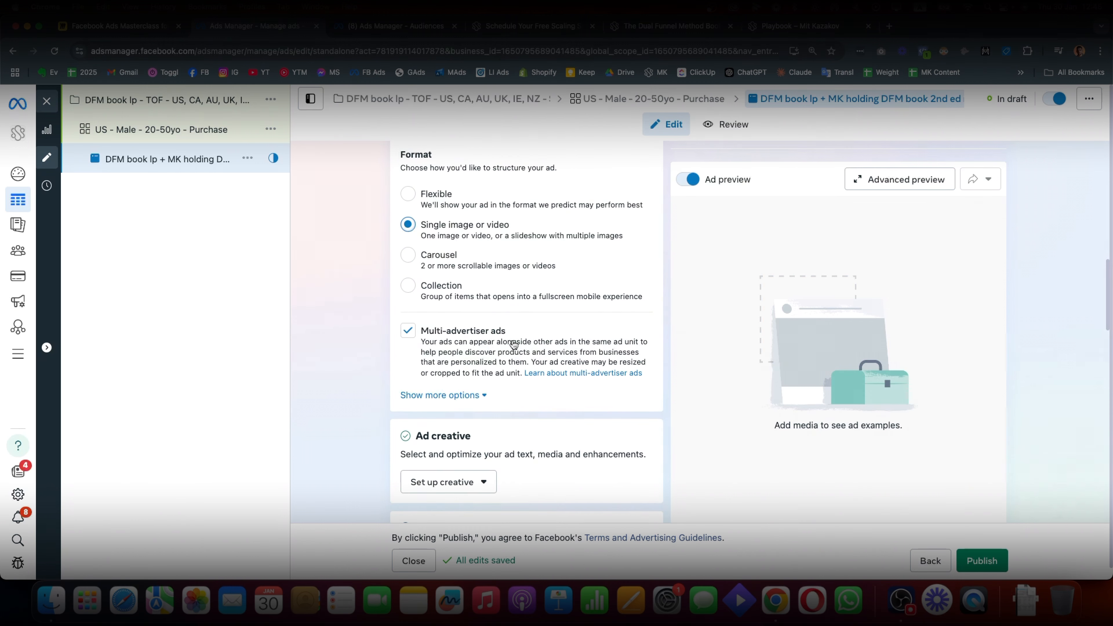
pyautogui.click(491, 399)
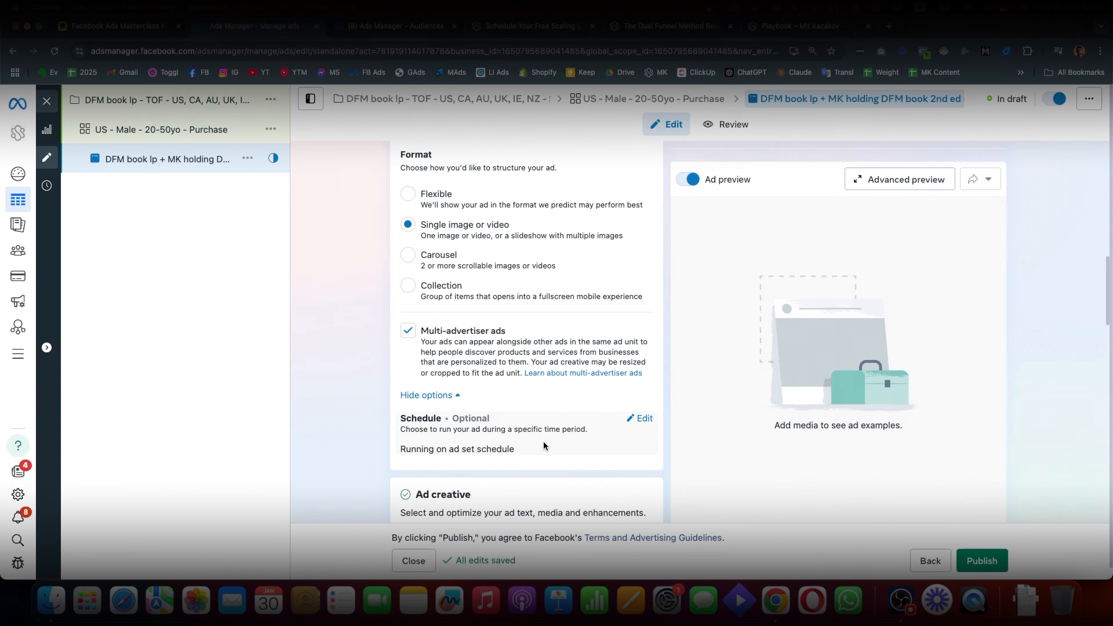
pyautogui.scroll(-3, 545, 439)
pyautogui.scroll(-5, 551, 359)
pyautogui.scroll(3, 568, 349)
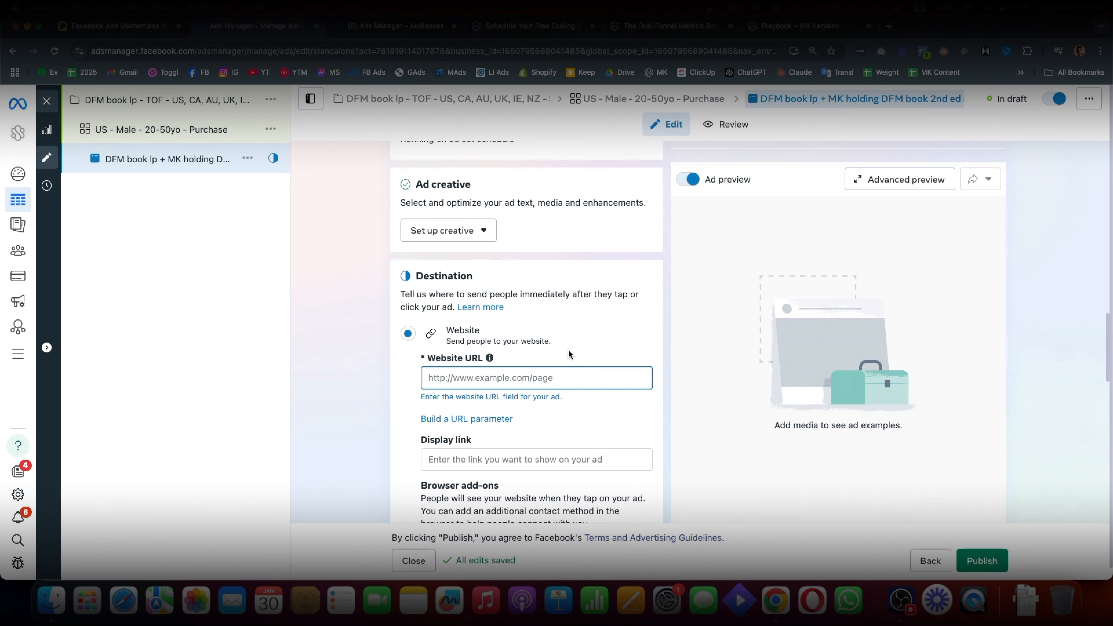
# Set up an image ad using the first orange MK holding account image, 2048 × 2048, and continue to its placement crops
pyautogui.click(452, 339)
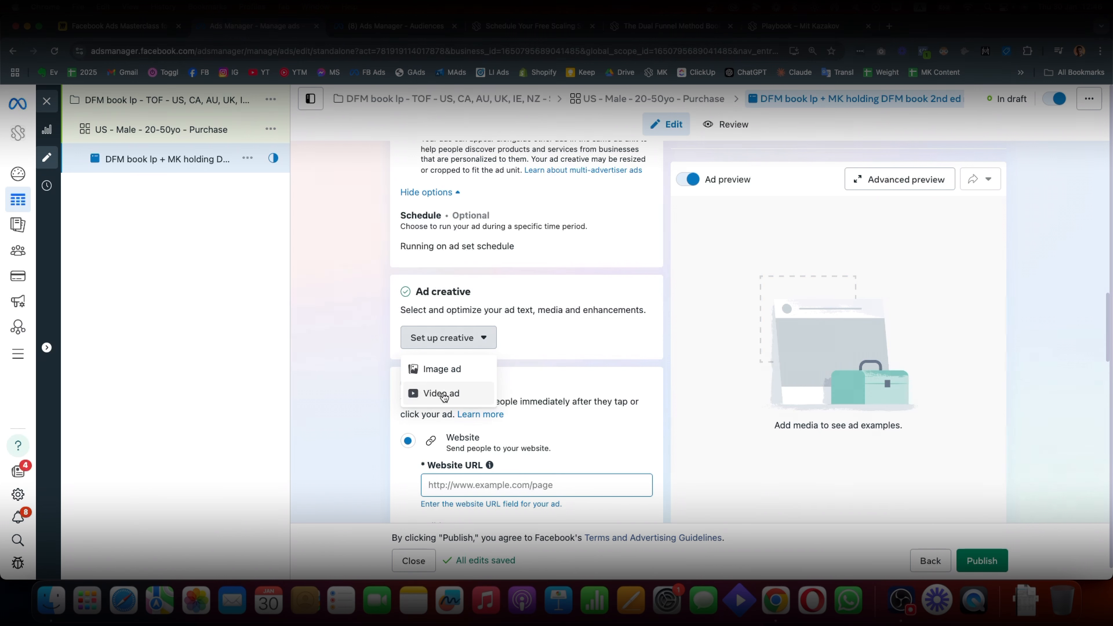
pyautogui.click(438, 369)
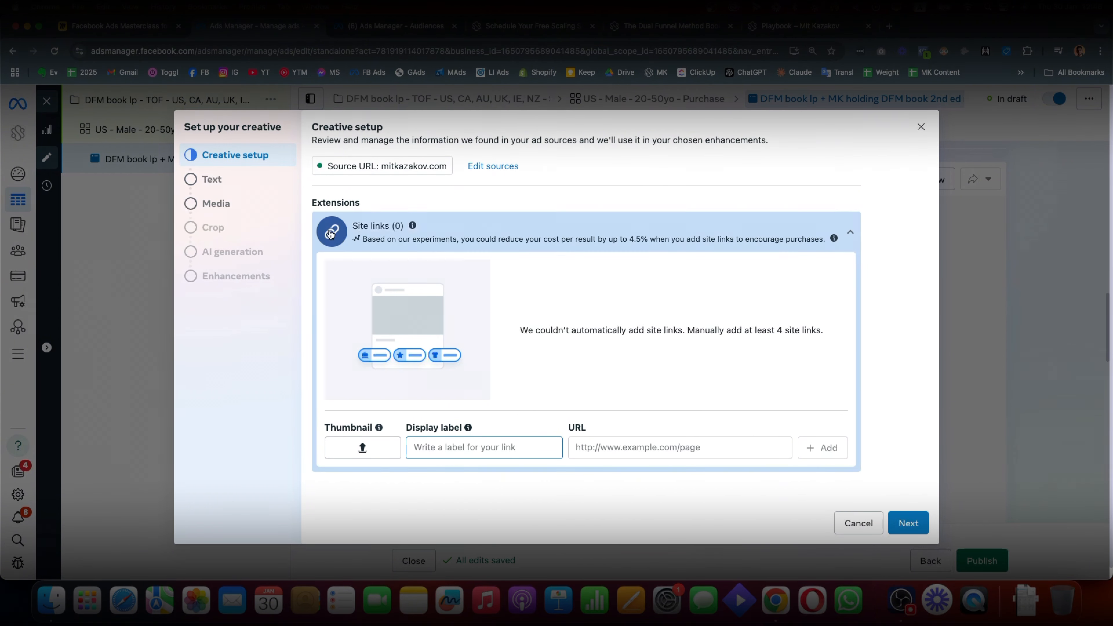
pyautogui.click(217, 206)
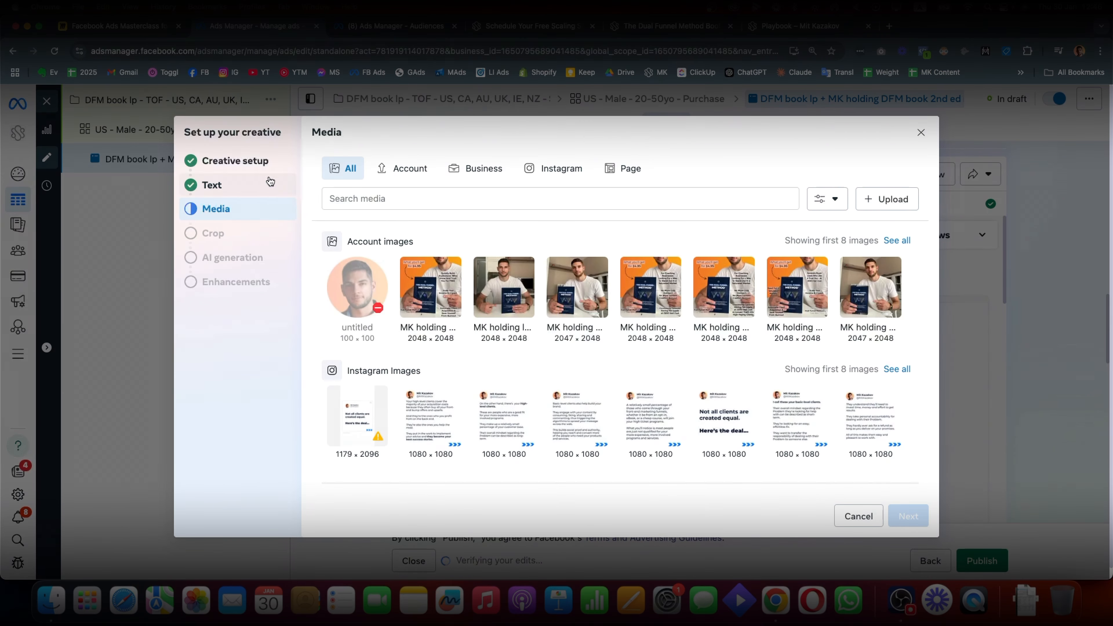
pyautogui.click(433, 286)
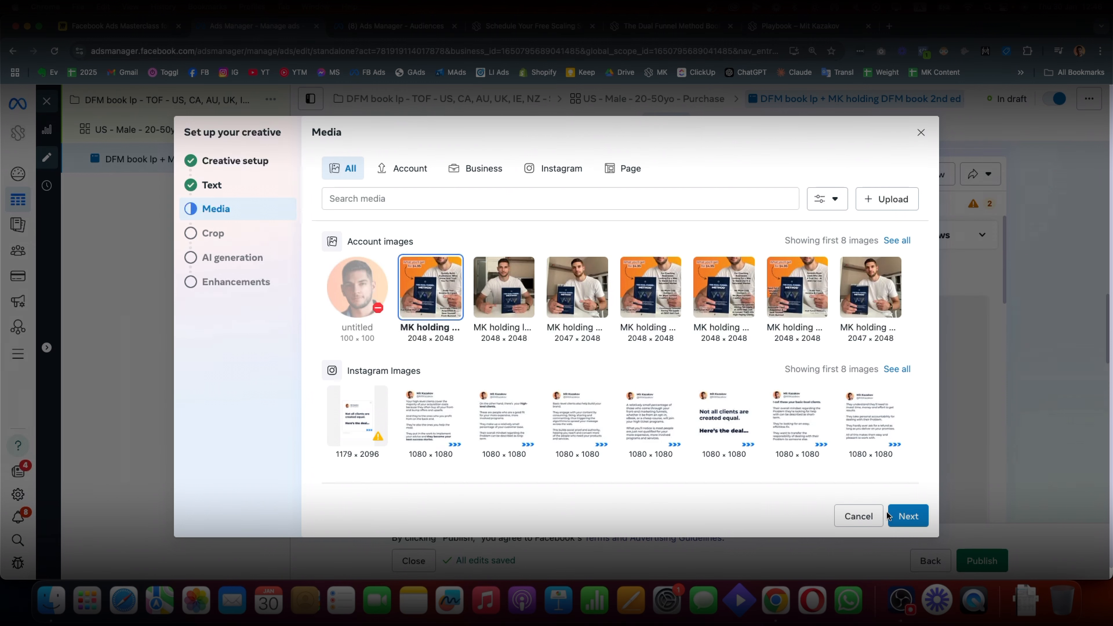
pyautogui.click(904, 517)
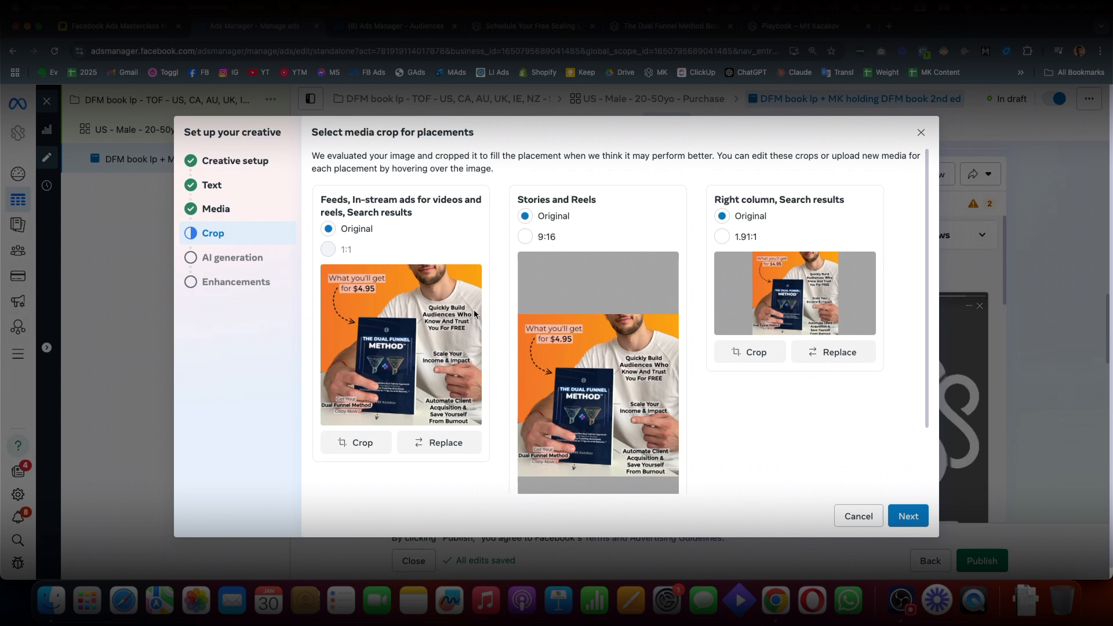
# Try the 9:16 crop for the Stories and Reels placement and return it to Original
pyautogui.scroll(-3, 654, 249)
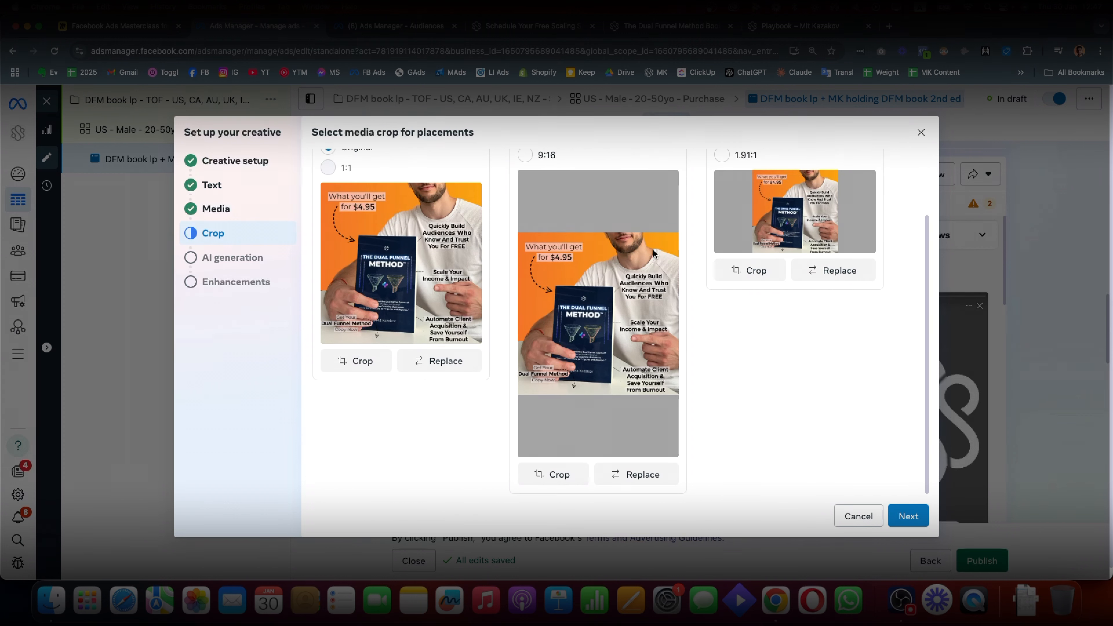
pyautogui.scroll(1, 665, 256)
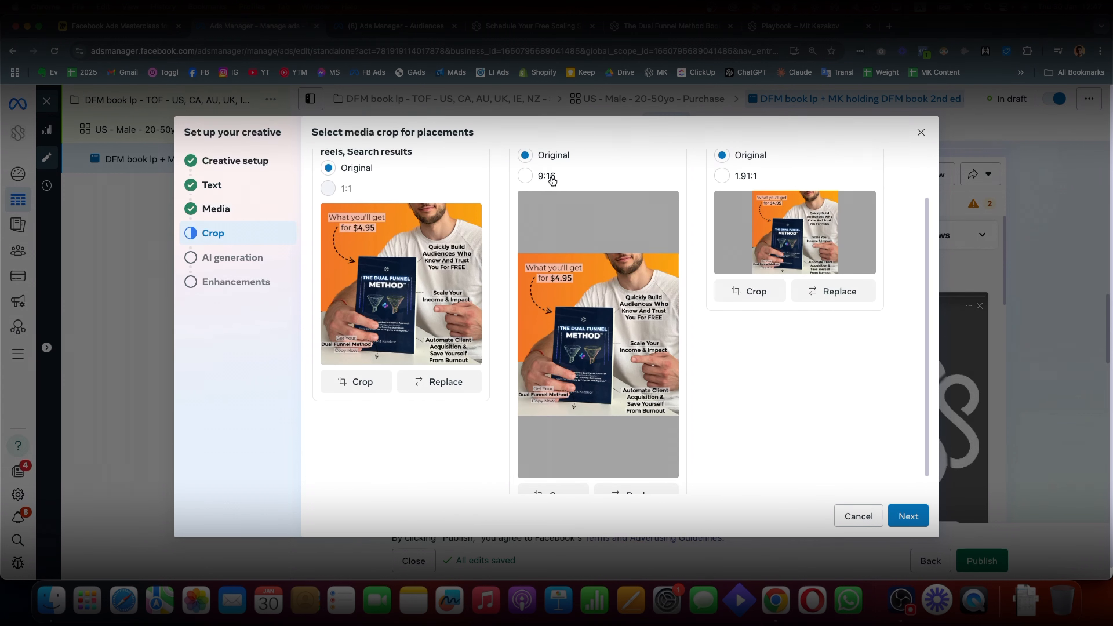
pyautogui.scroll(1, 554, 179)
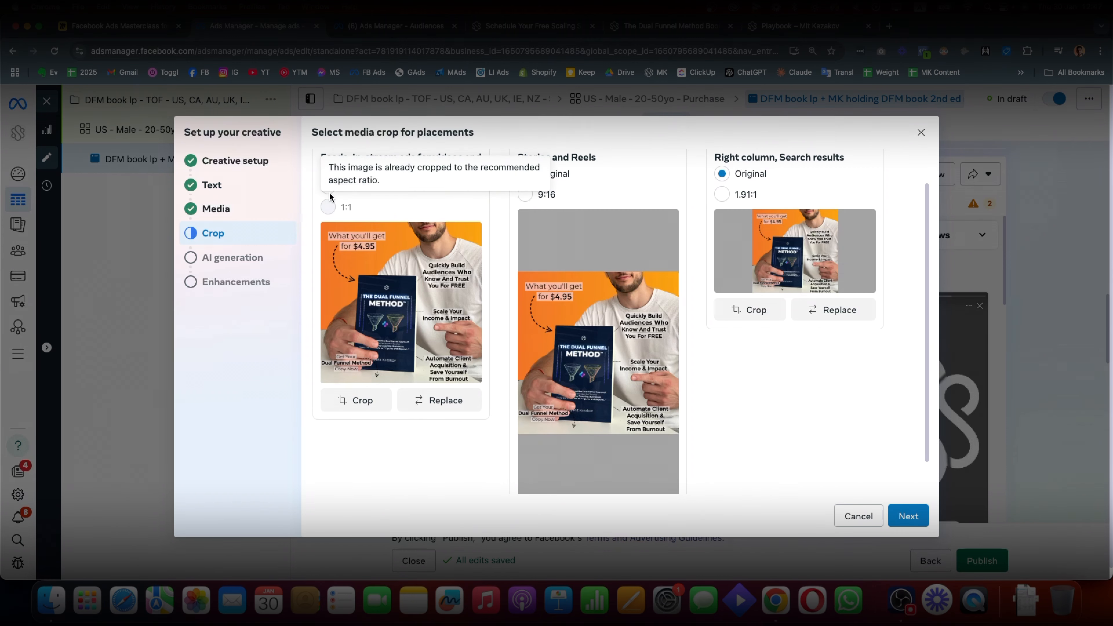
pyautogui.click(525, 194)
pyautogui.moveTo(624, 364); pyautogui.dragTo(778, 384)
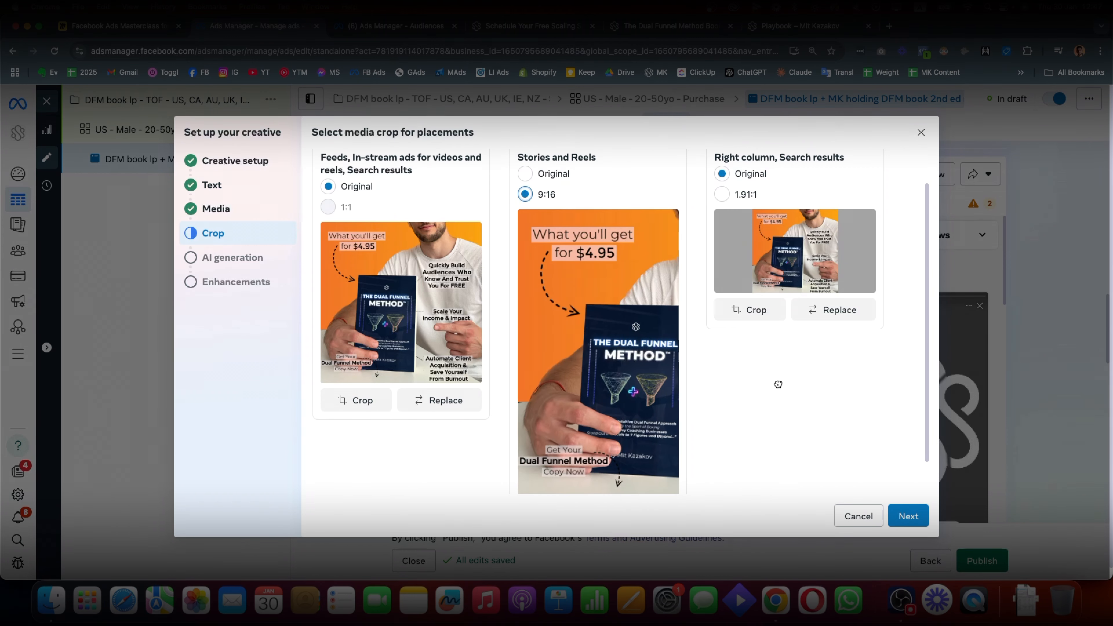
pyautogui.click(525, 174)
# Replace the Stories and Reels media with the account image of the man holding the book in front of the kitchen
pyautogui.scroll(-2, 604, 267)
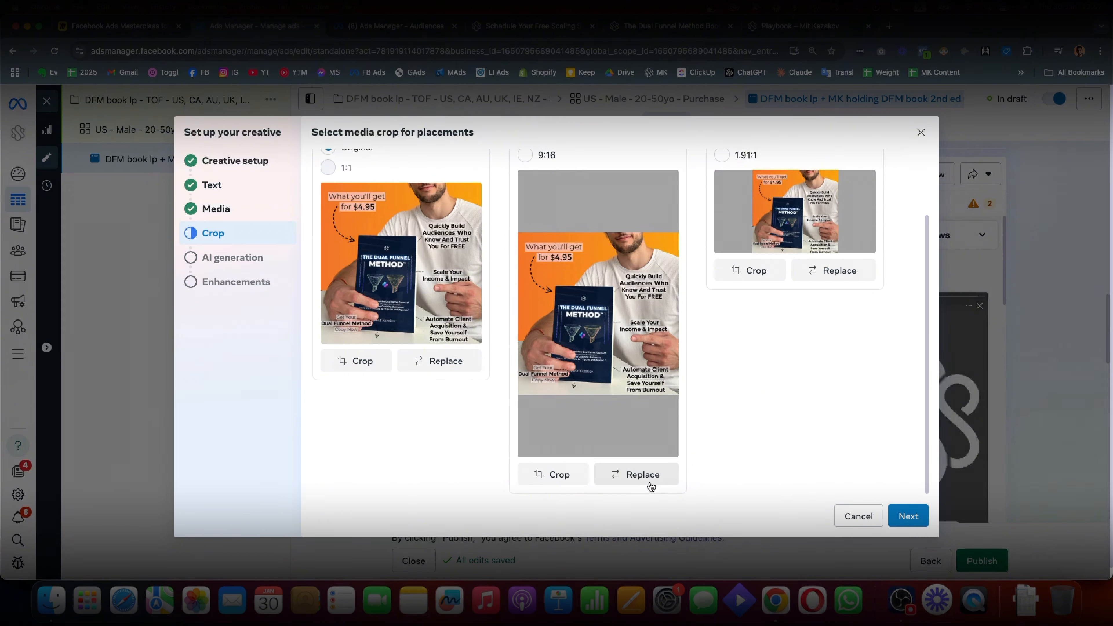
pyautogui.click(647, 476)
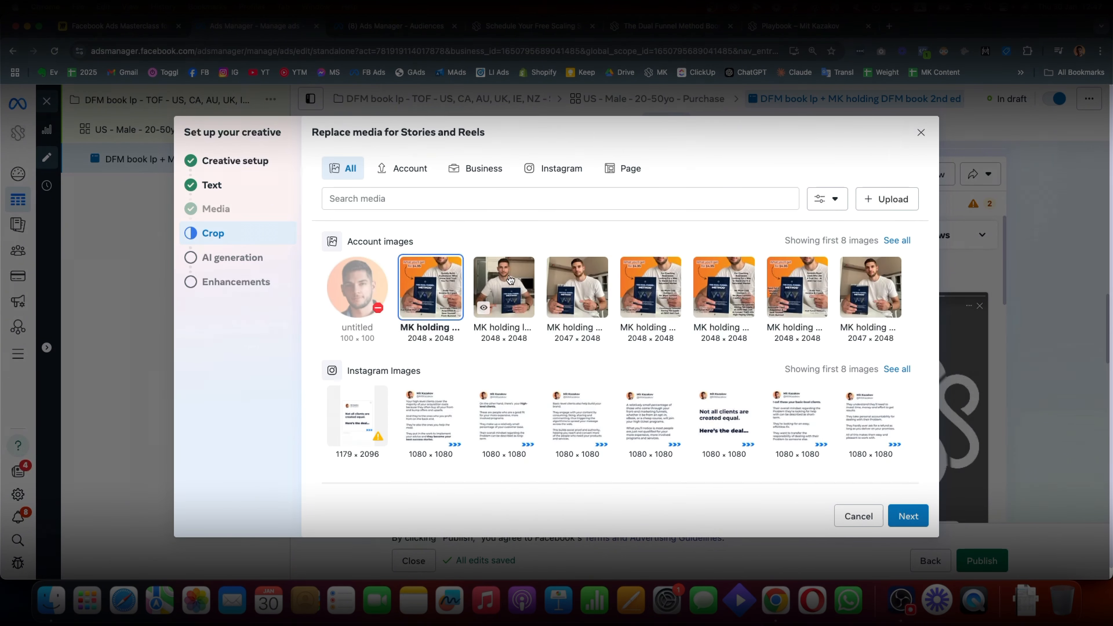
pyautogui.click(483, 308)
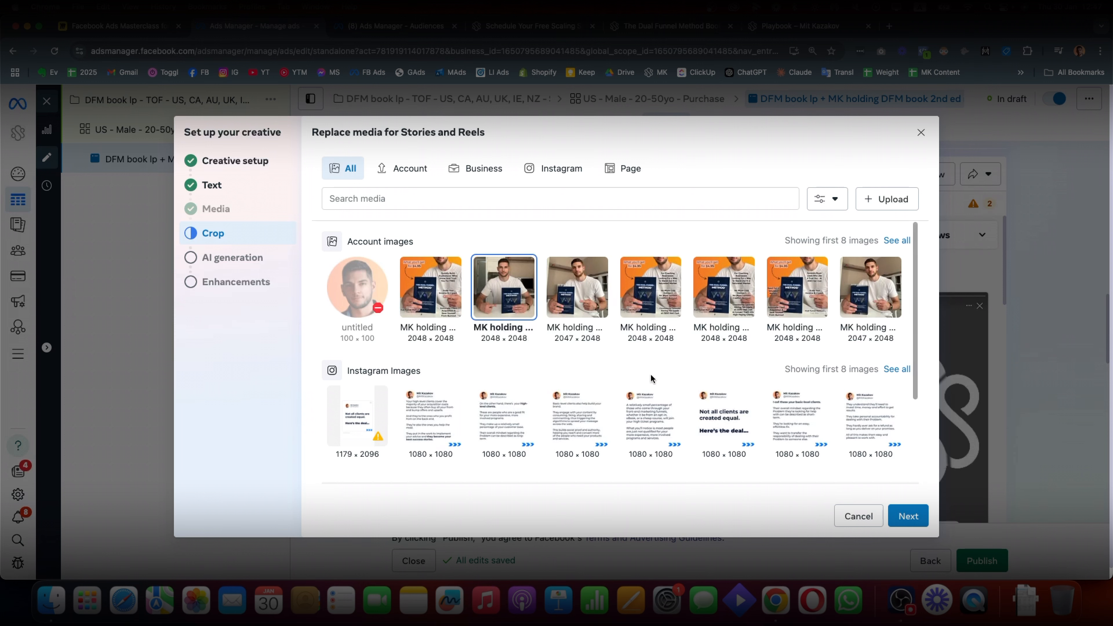
pyautogui.click(909, 516)
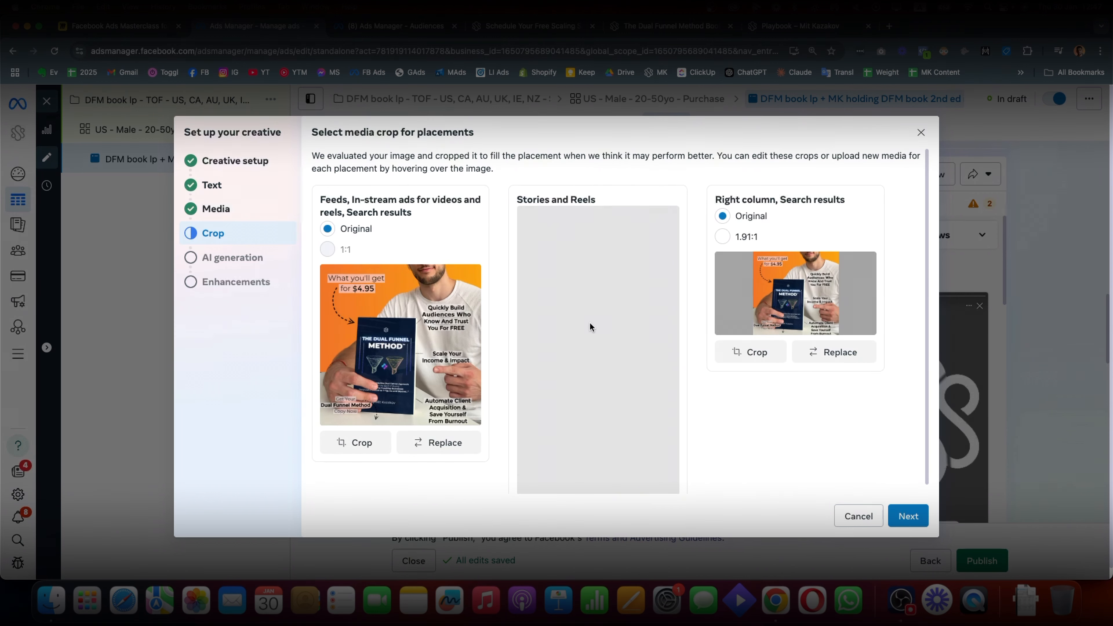
# Apply the recommended 9:16 crop to the replaced Stories and Reels image
pyautogui.scroll(-2, 624, 368)
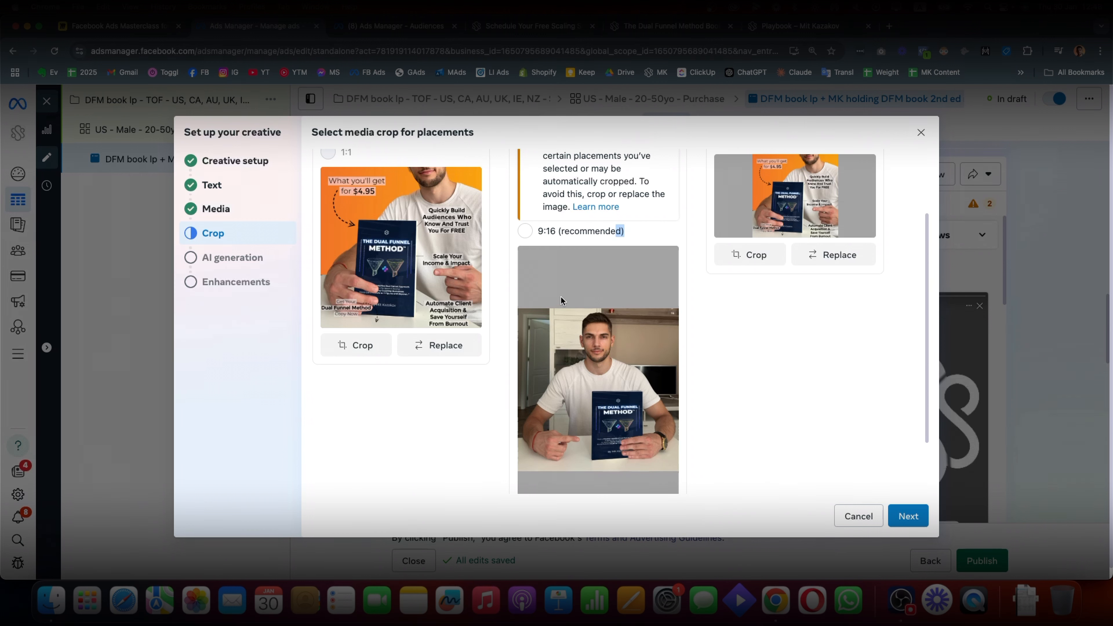
pyautogui.scroll(-2, 586, 218)
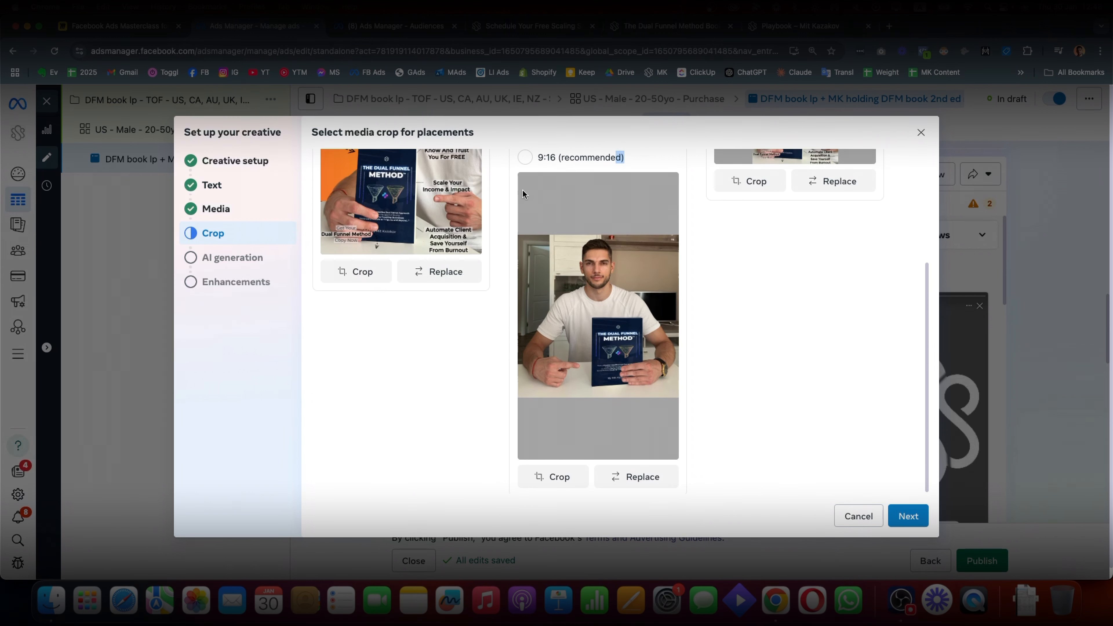
pyautogui.scroll(2, 569, 281)
pyautogui.click(529, 244)
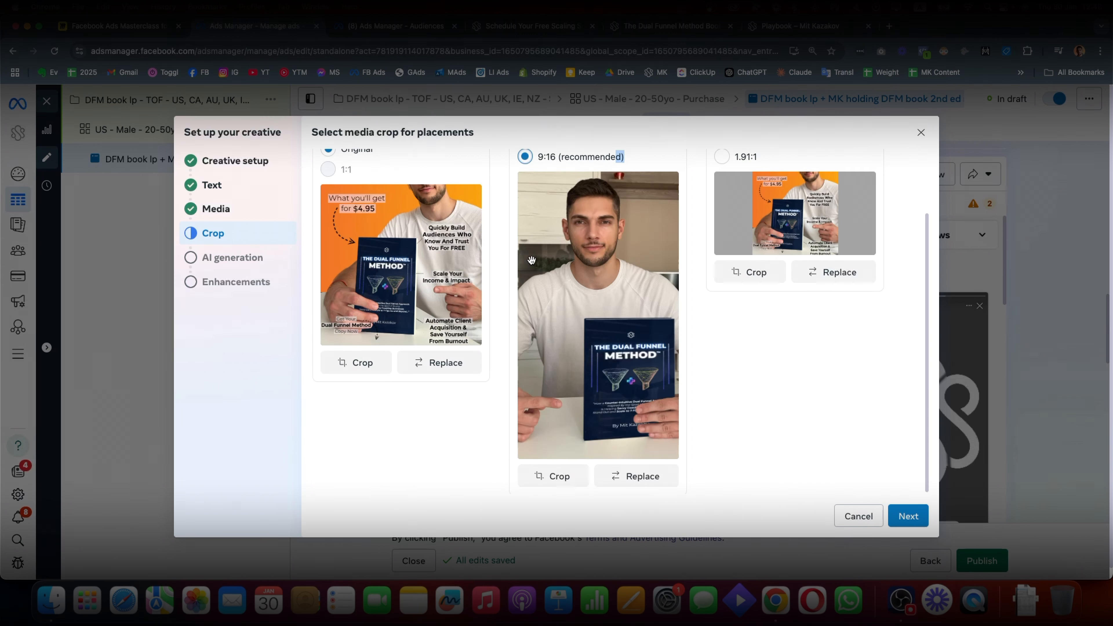
# Keep the Original crop for the Right column, Search results placement
pyautogui.scroll(2, 606, 286)
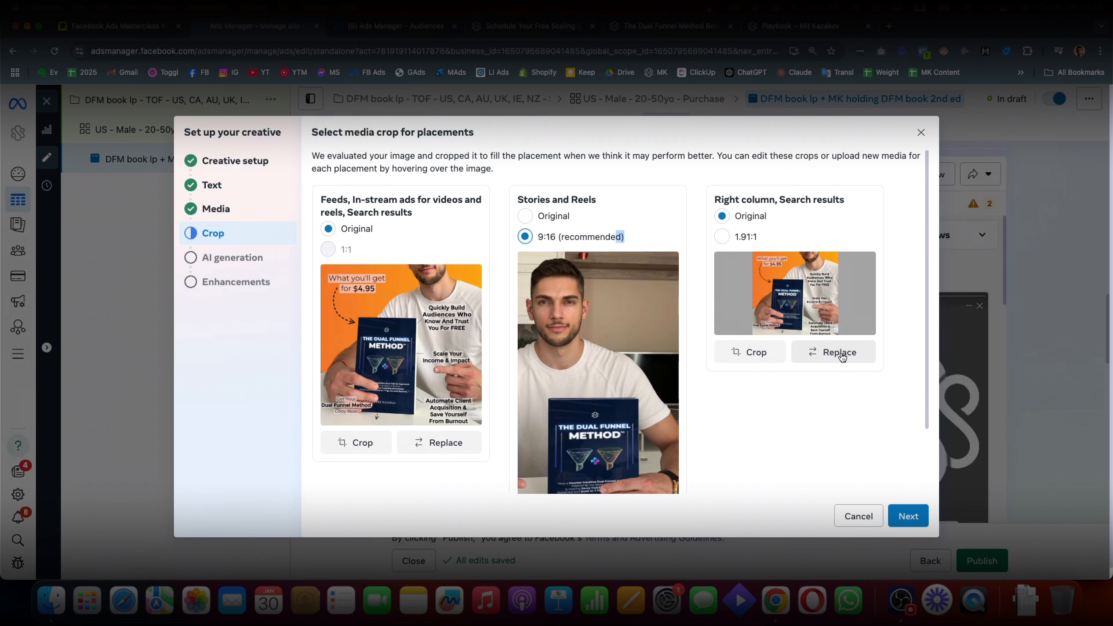
pyautogui.moveTo(730, 199); pyautogui.dragTo(859, 208)
pyautogui.tripleClick(834, 200)
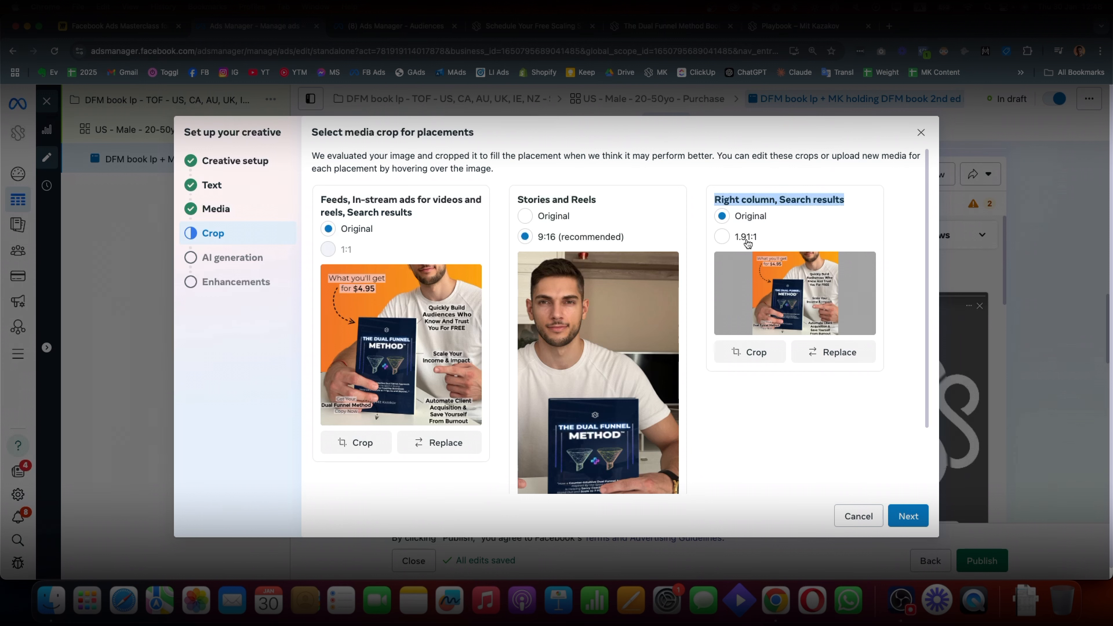
pyautogui.click(757, 219)
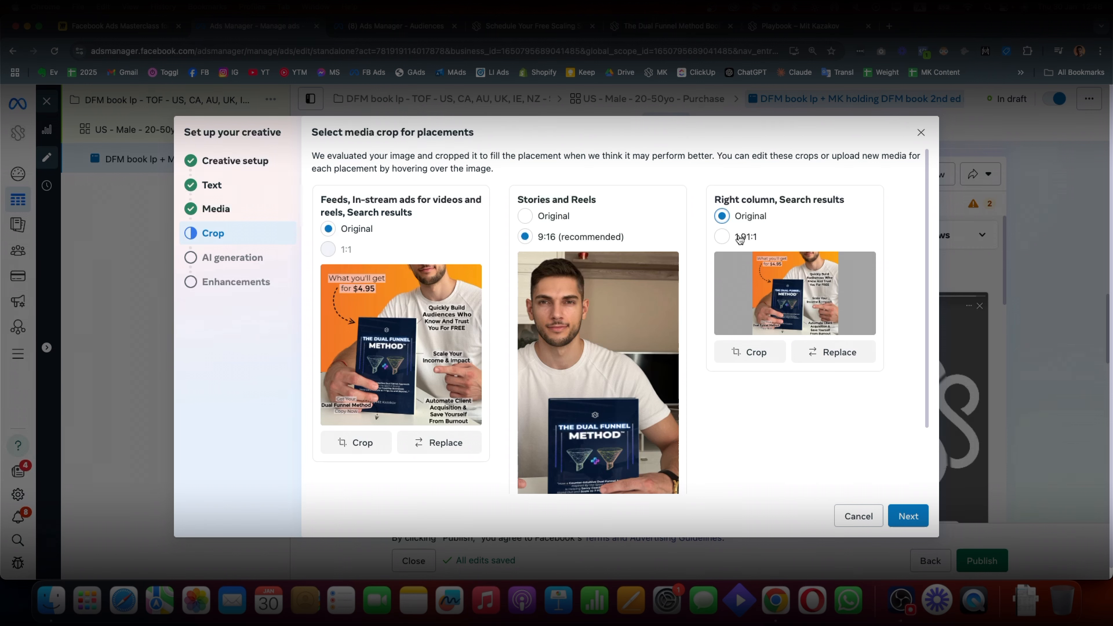
# Try moving the crop frame to the upper edge of the Right column, Search results image, and discard the crop
pyautogui.click(750, 351)
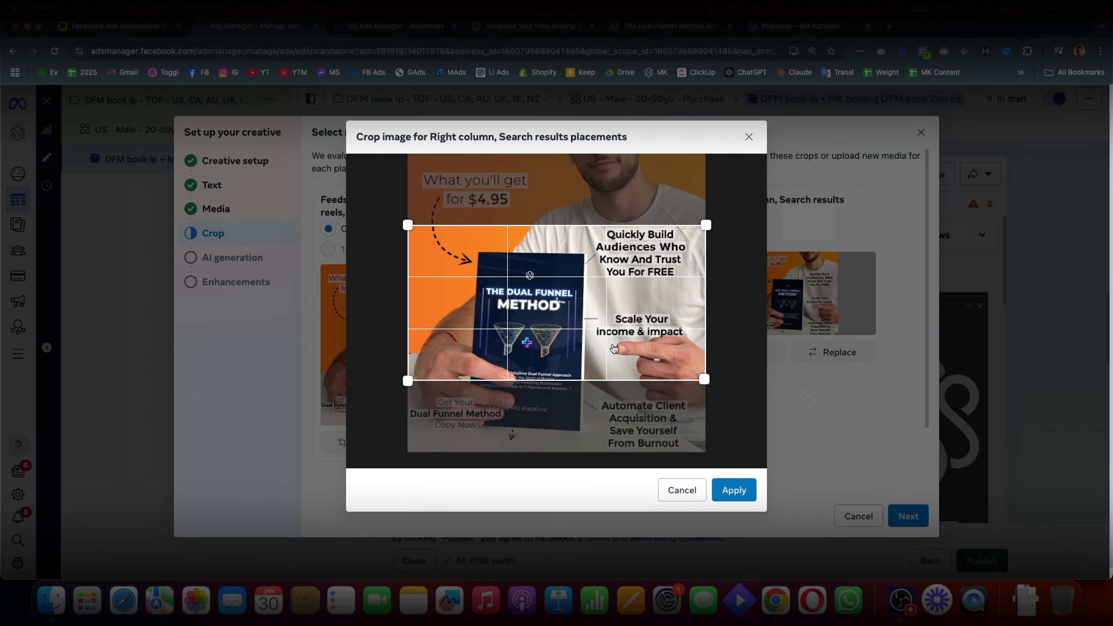
pyautogui.moveTo(614, 349); pyautogui.dragTo(618, 332)
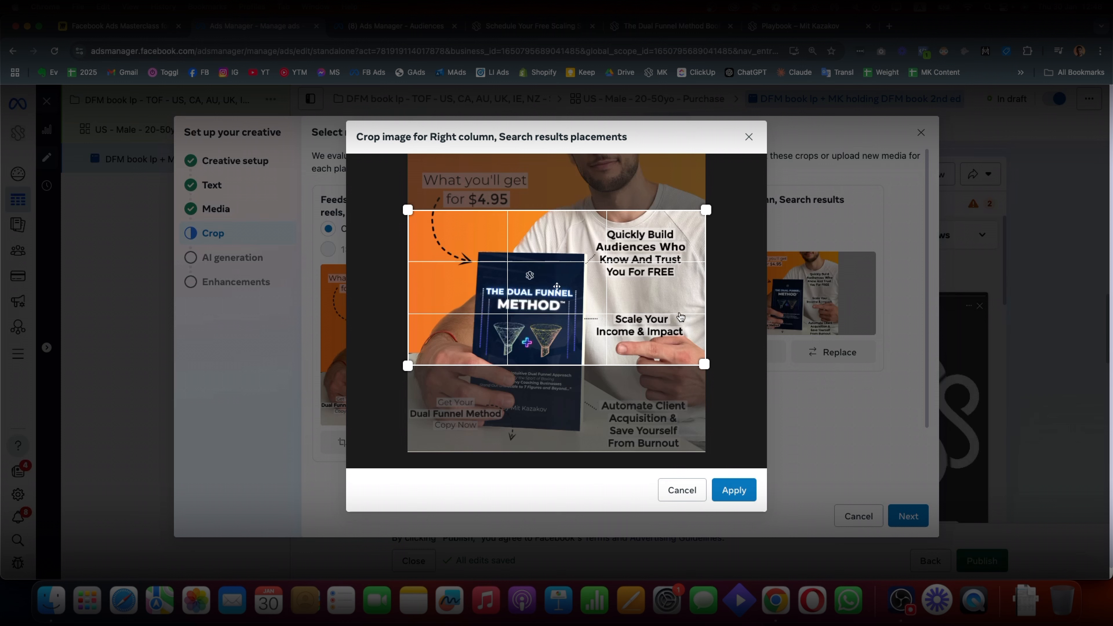
pyautogui.moveTo(682, 317); pyautogui.dragTo(690, 249)
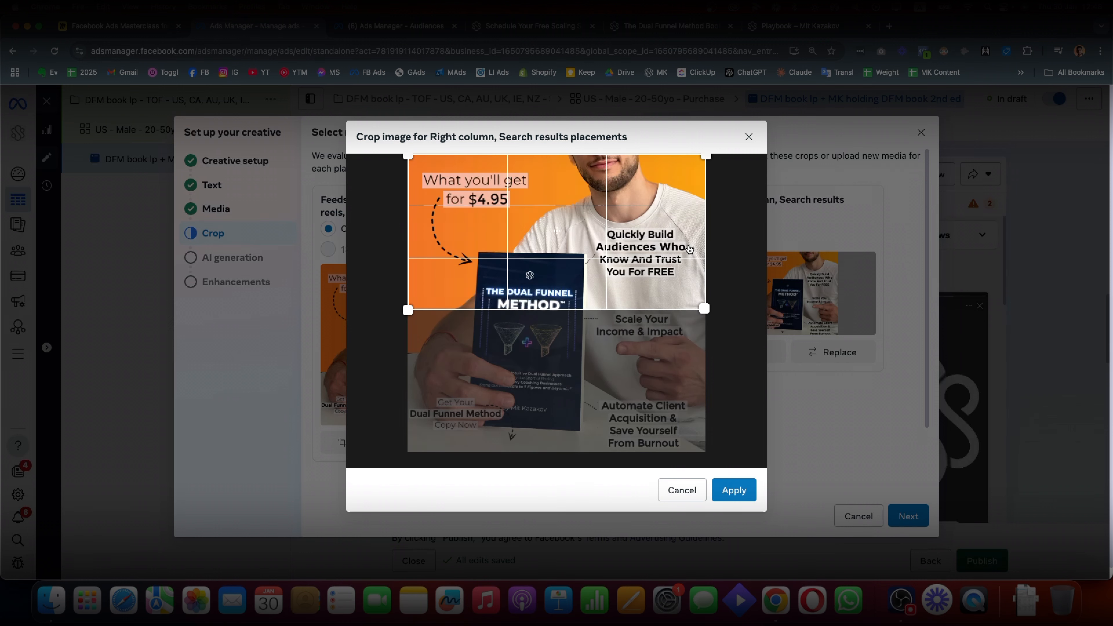
pyautogui.click(748, 137)
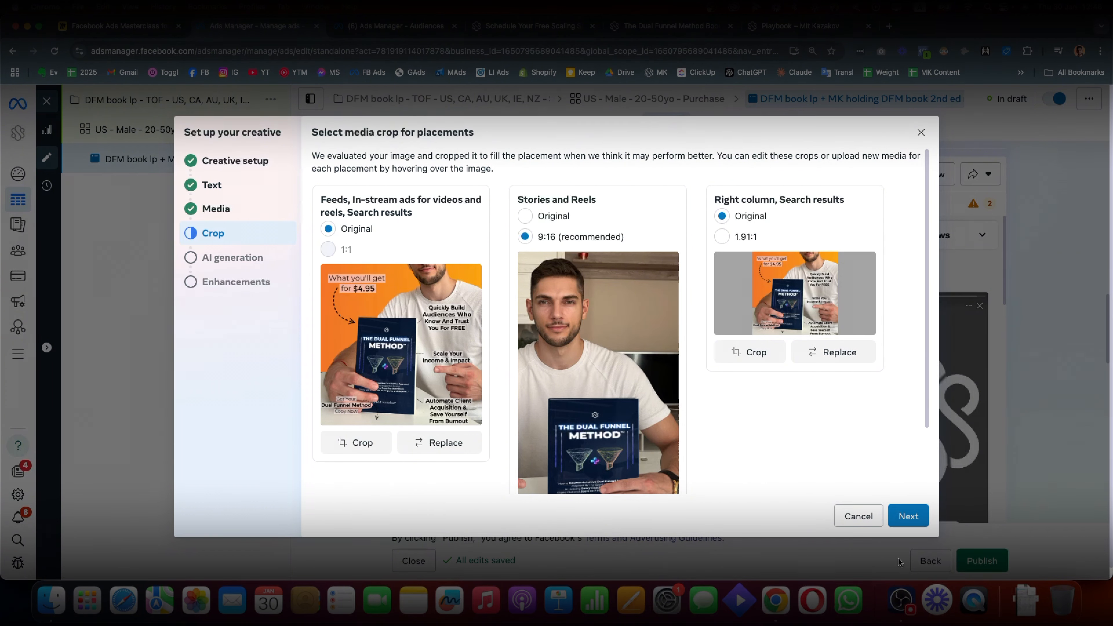
# Accept the placement crops and continue to the AI image generation stage
pyautogui.click(908, 517)
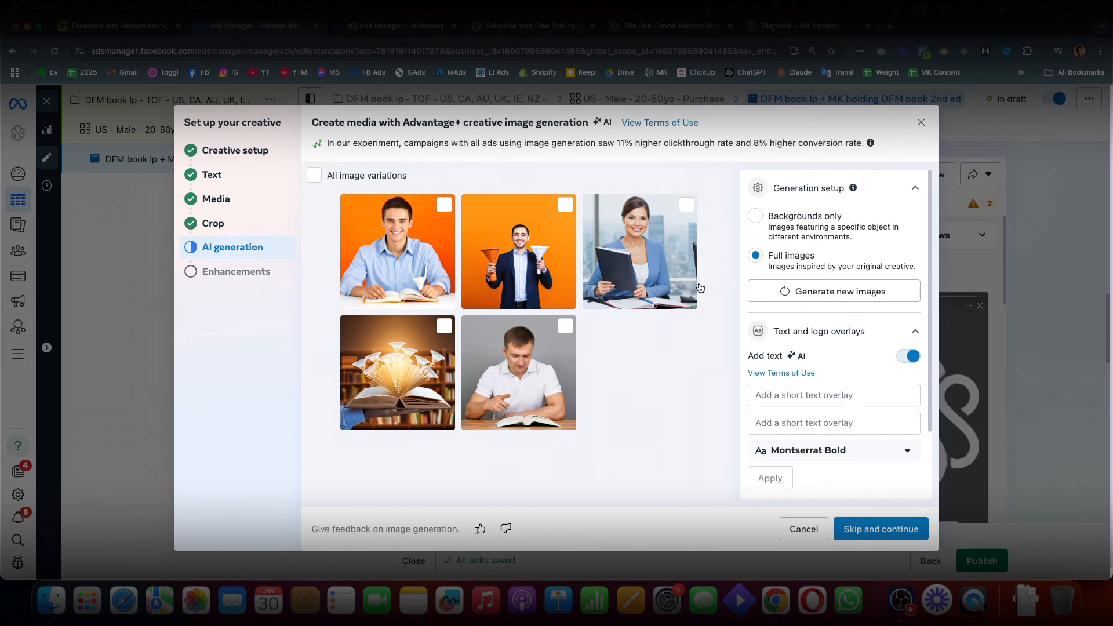
# Skip AI image generation and finish the creative setup, keeping all Advantage+ creative optimizations turned on
pyautogui.click(866, 529)
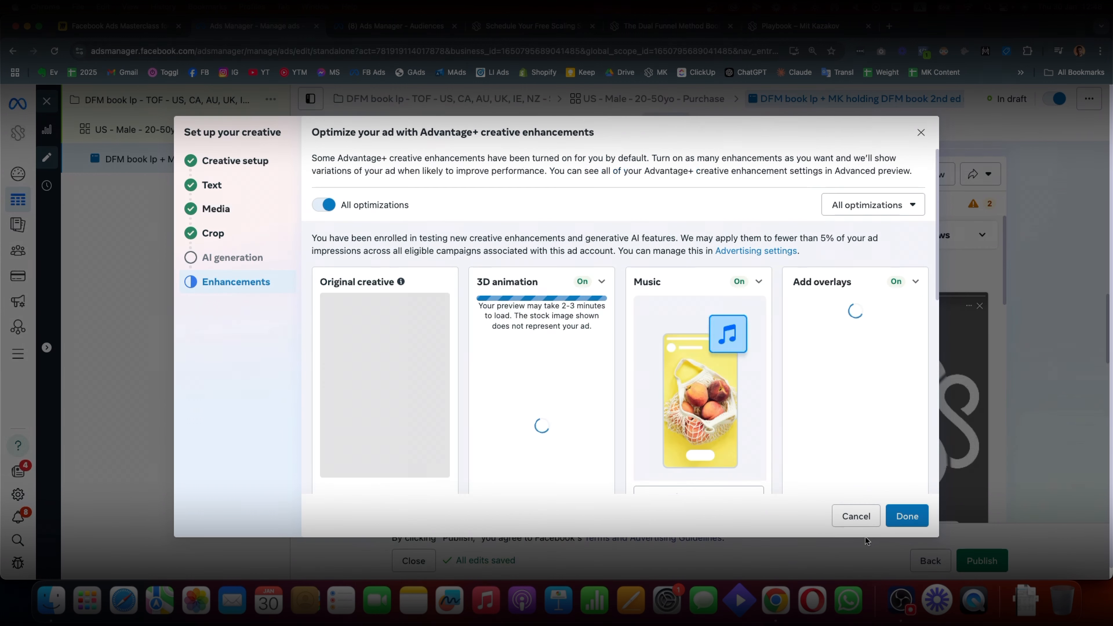
pyautogui.scroll(-2, 407, 341)
pyautogui.scroll(2, 867, 331)
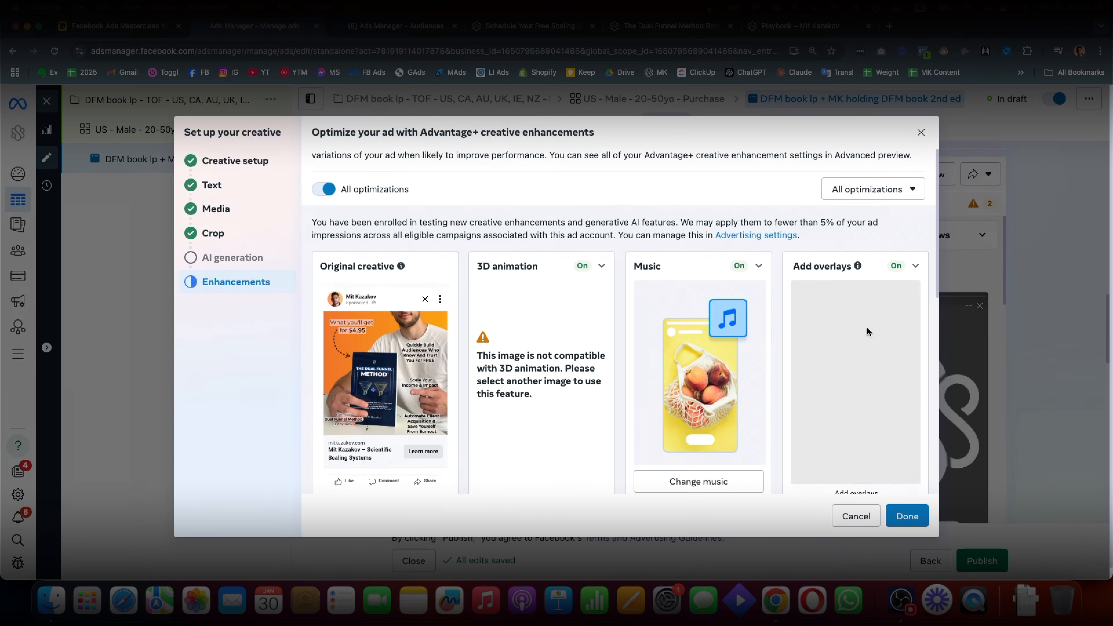
pyautogui.scroll(-3, 565, 375)
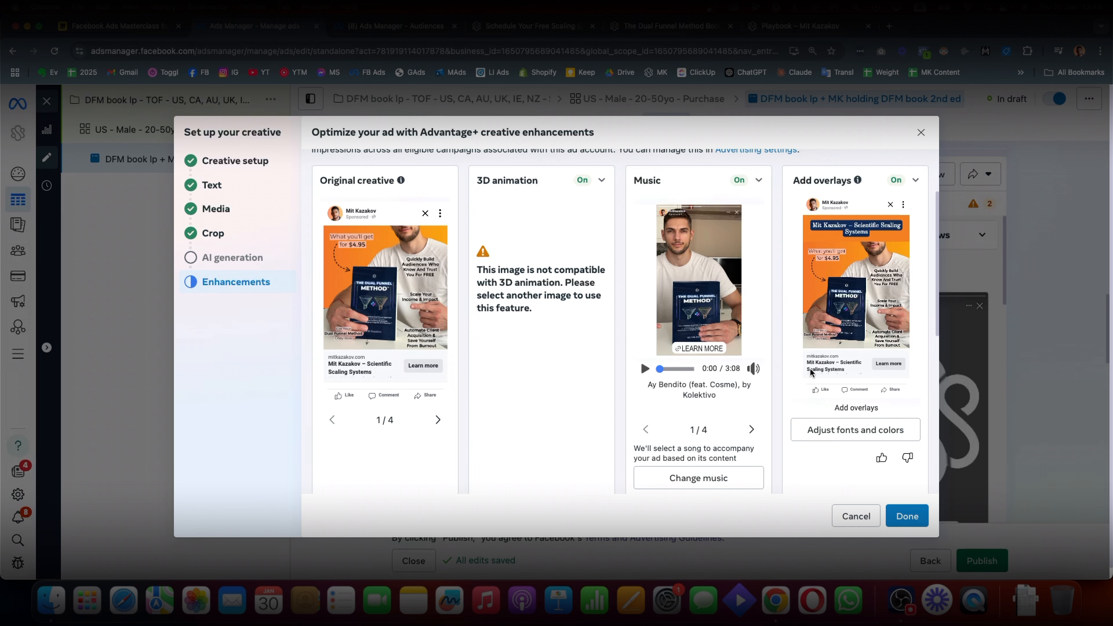
pyautogui.click(902, 517)
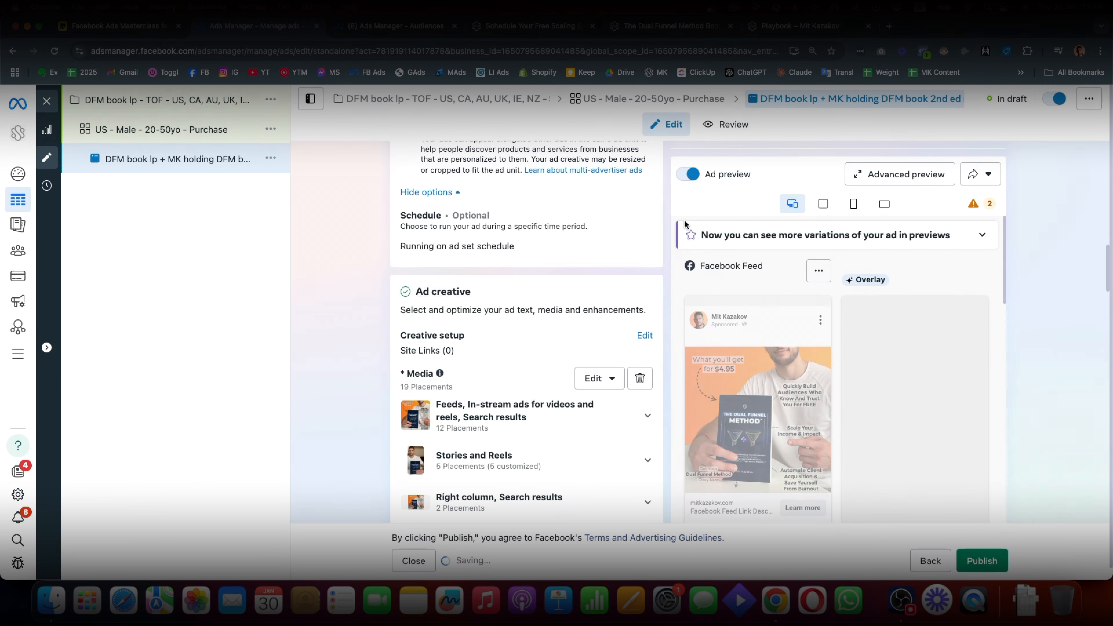
# Enter "asdkaskda" as the ad's primary text and "asdasd" as its headline
pyautogui.scroll(-4, 575, 284)
pyautogui.scroll(-3, 576, 284)
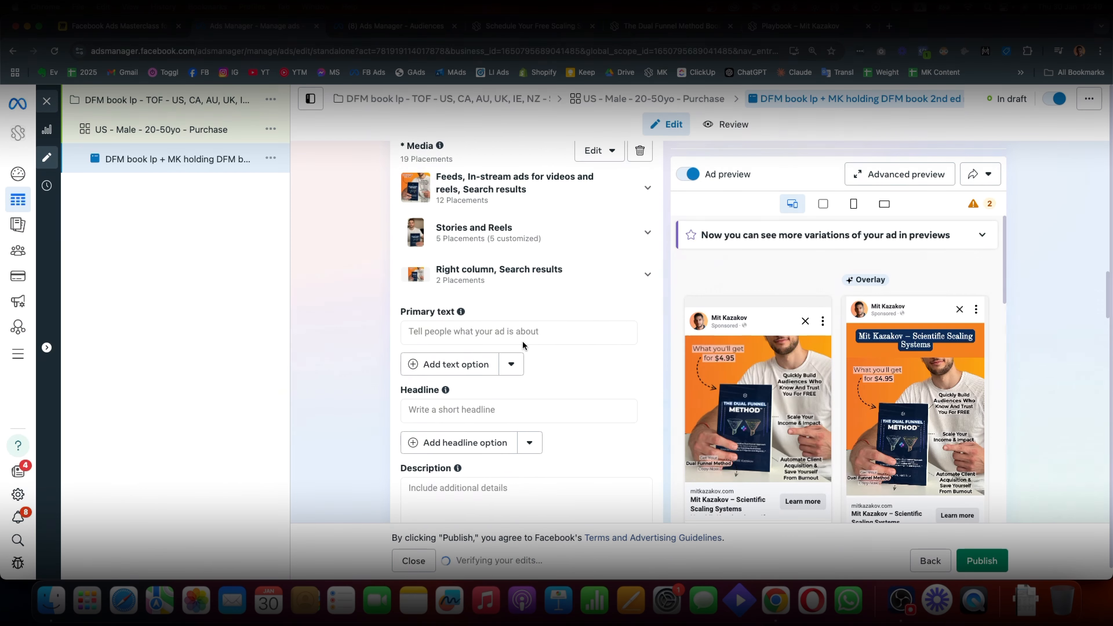
pyautogui.click(435, 292)
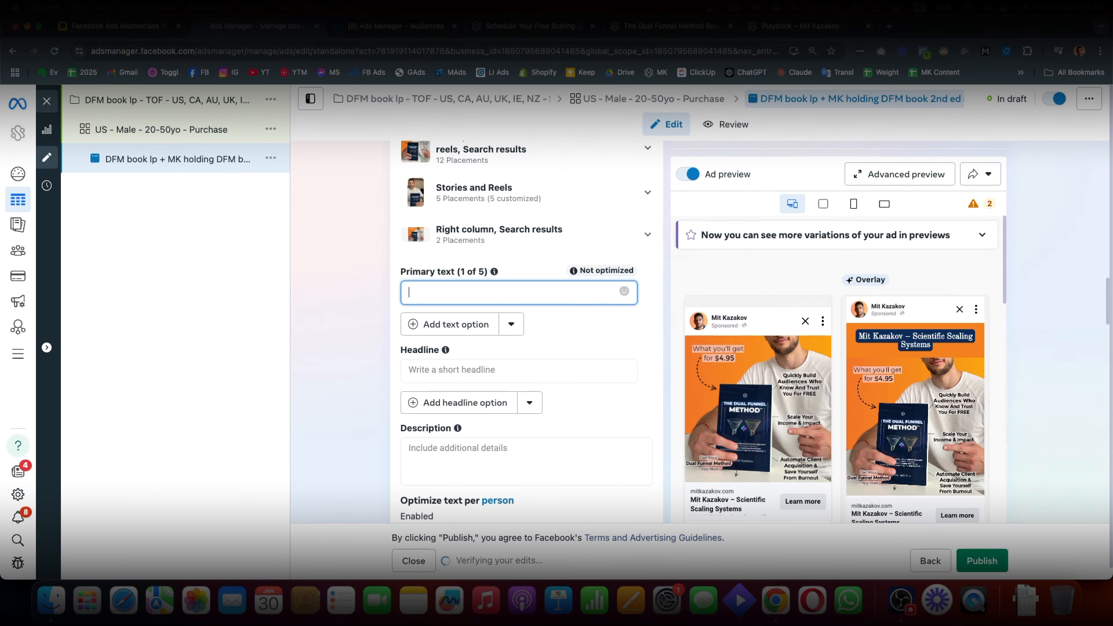
pyautogui.write('asdkaskda')
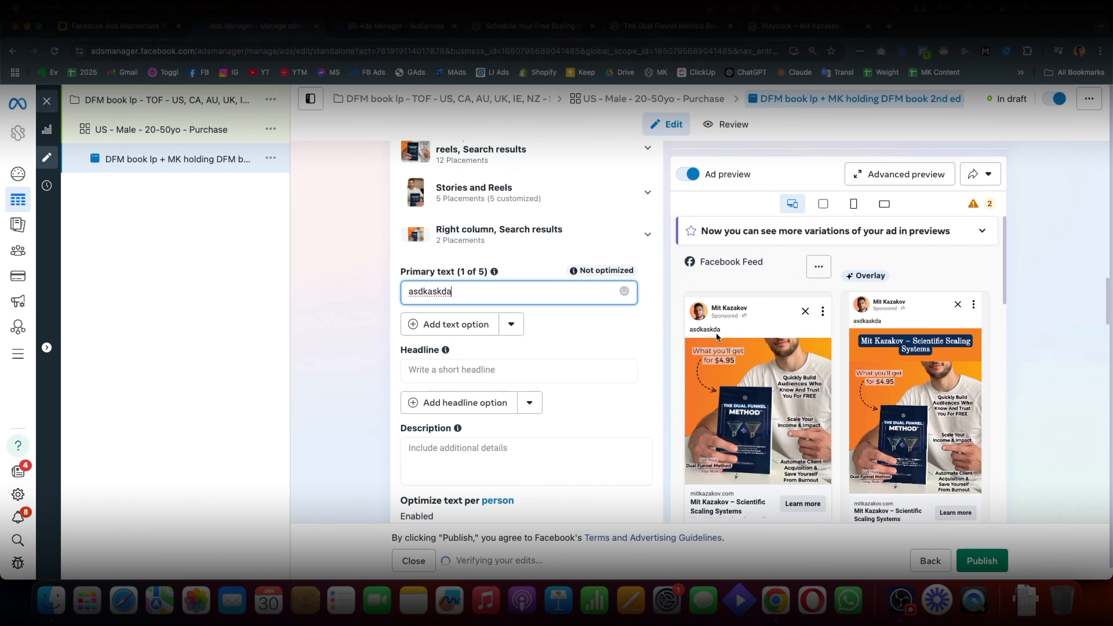
pyautogui.click(599, 365)
pyautogui.write('asdasd')
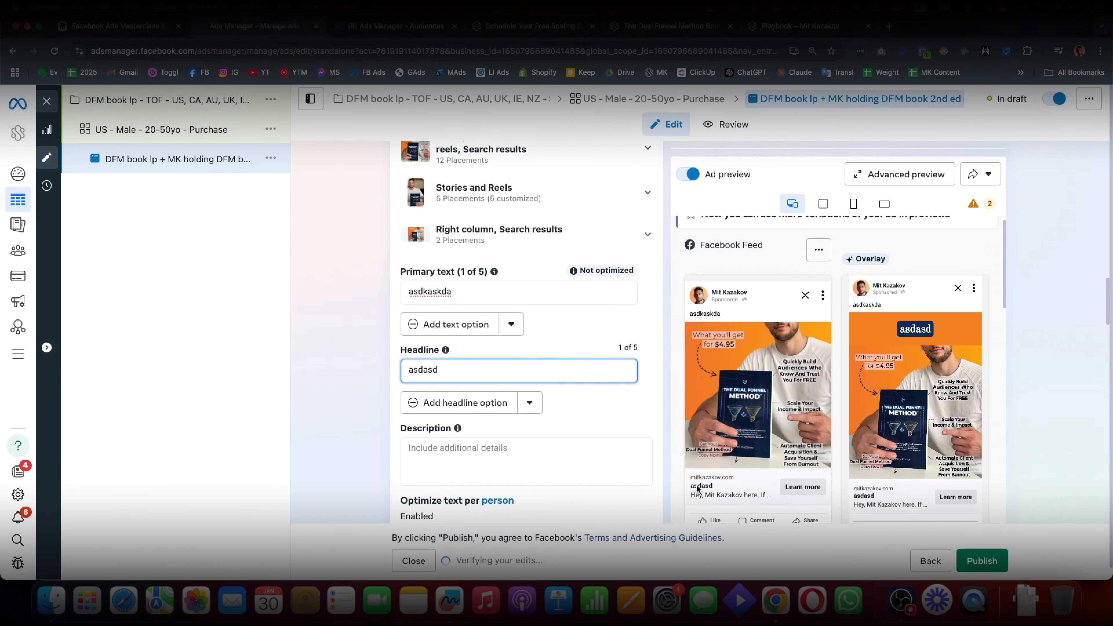
# Try "asdasd" as the ad's description and clear the text again
pyautogui.click(503, 472)
pyautogui.write('asdasd')
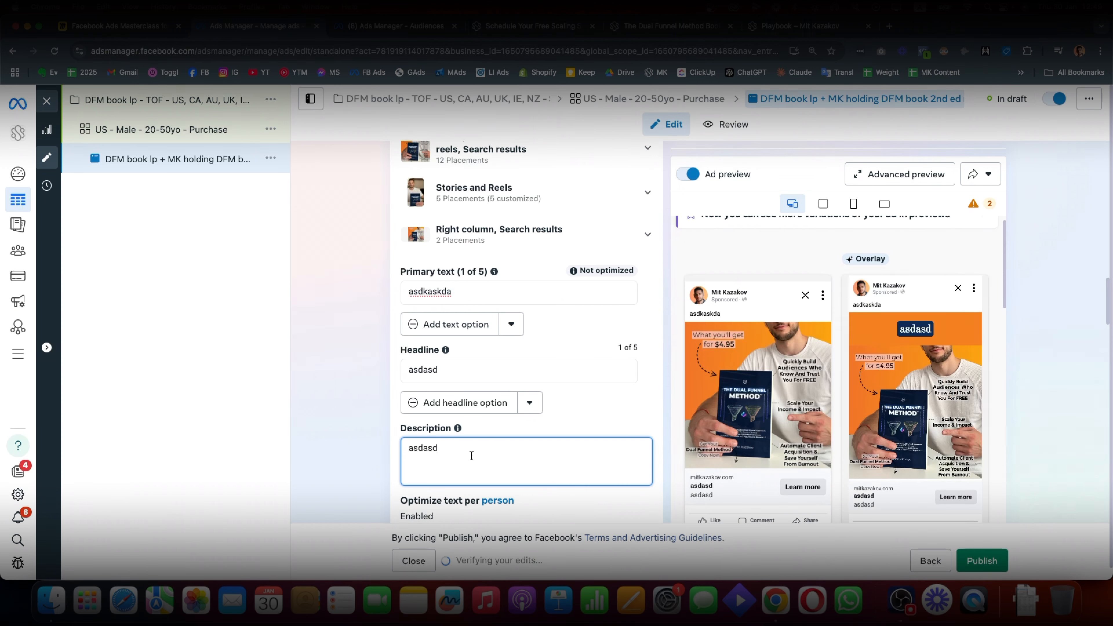
pyautogui.moveTo(449, 452); pyautogui.dragTo(214, 453)
pyautogui.press('BackSpace')
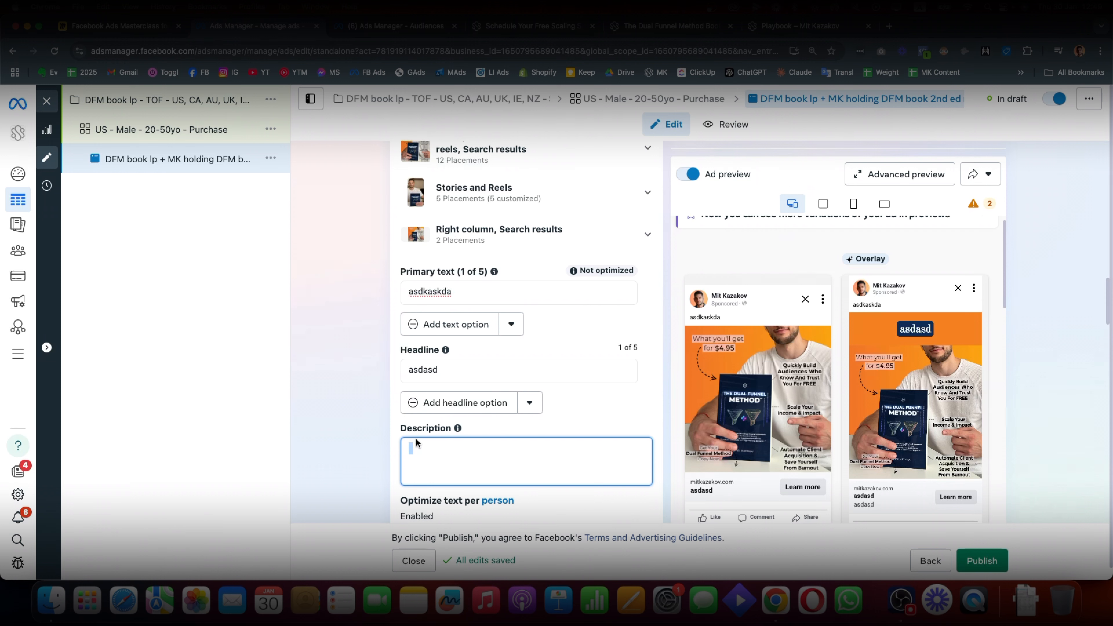
# Add two more empty primary text options and one more empty headline option to the ad
pyautogui.scroll(-2, 445, 439)
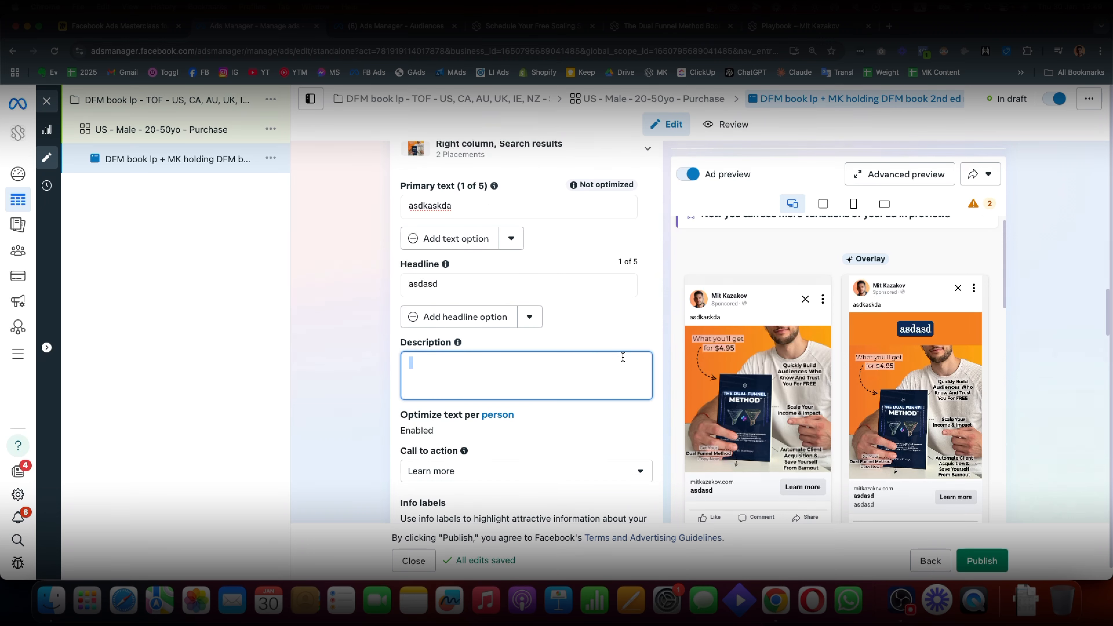
pyautogui.click(488, 248)
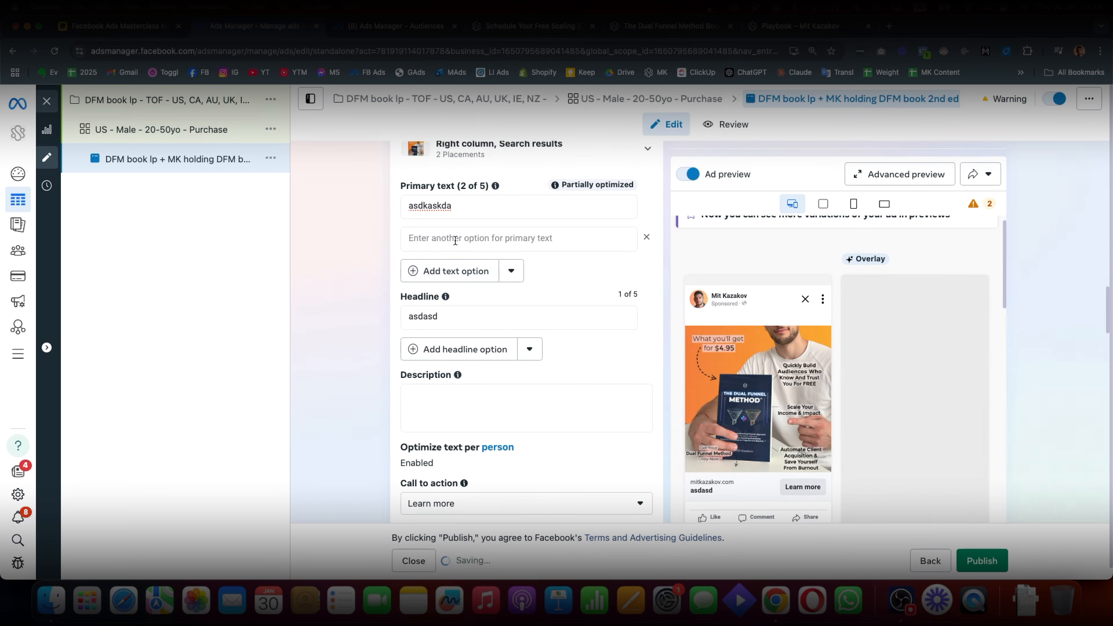
pyautogui.click(455, 270)
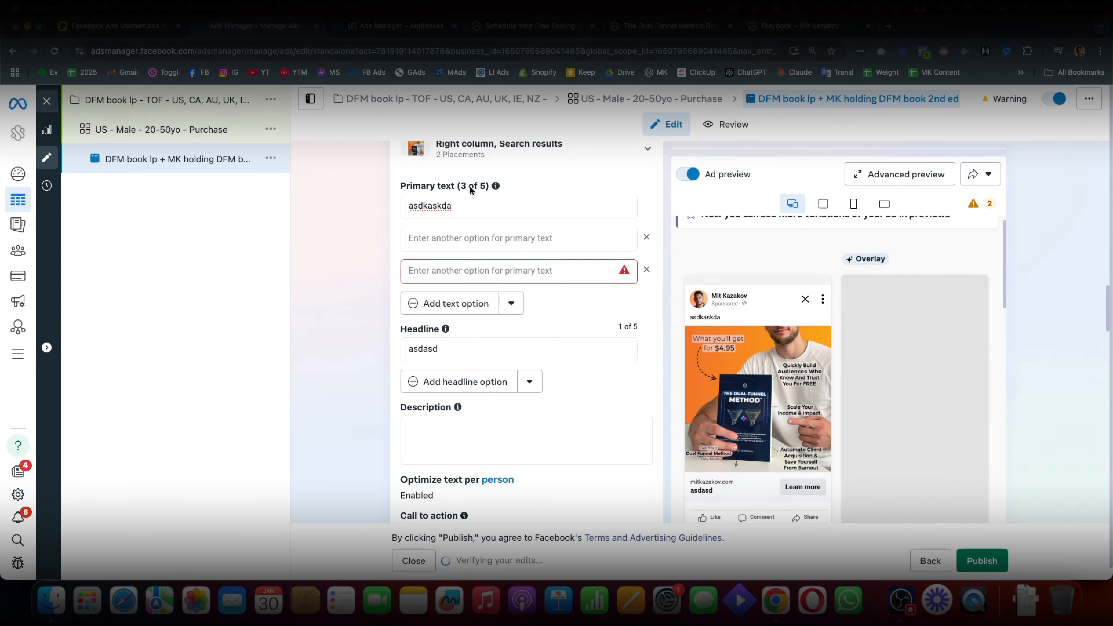
pyautogui.moveTo(455, 188); pyautogui.dragTo(480, 190)
pyautogui.doubleClick(482, 187)
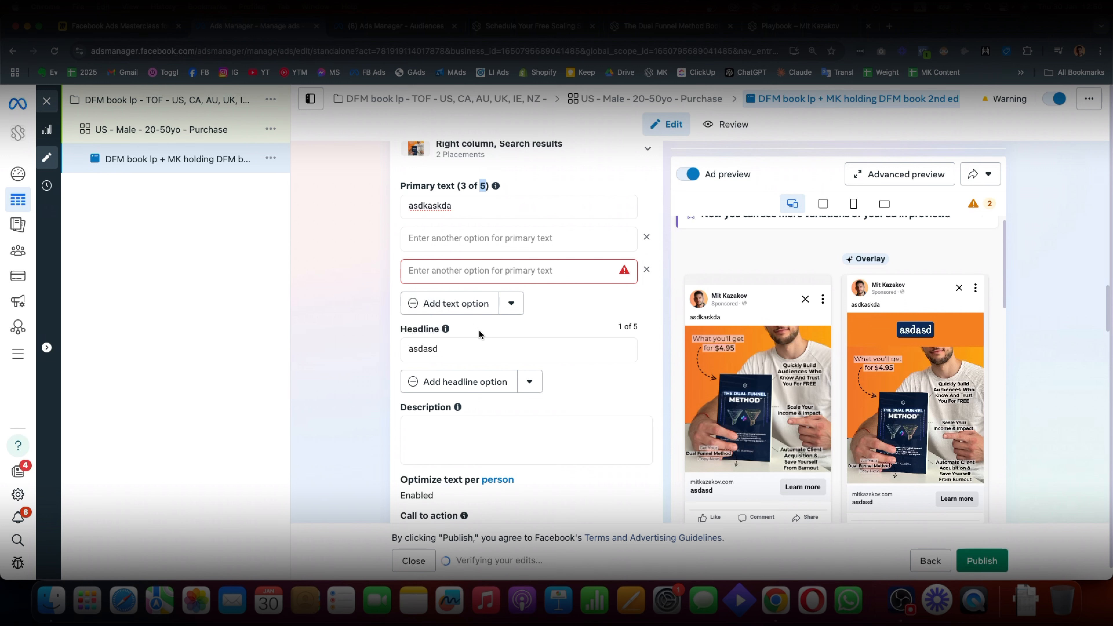
pyautogui.click(466, 382)
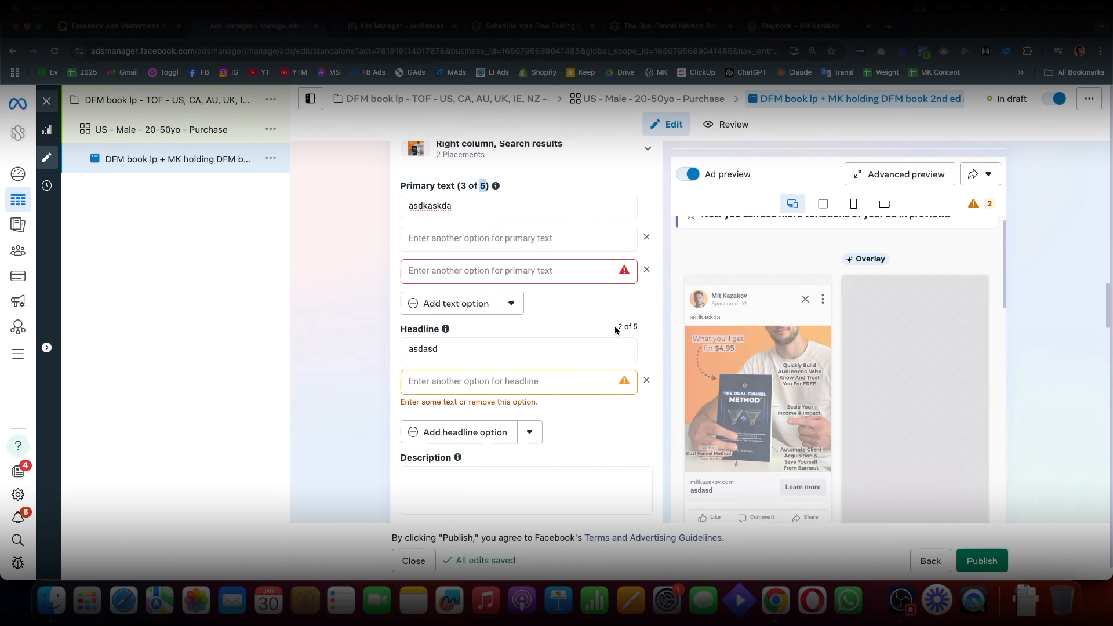
# Look through the available call to action choices for the ad, keeping Learn more selected
pyautogui.scroll(-3, 514, 386)
pyautogui.scroll(-4, 513, 356)
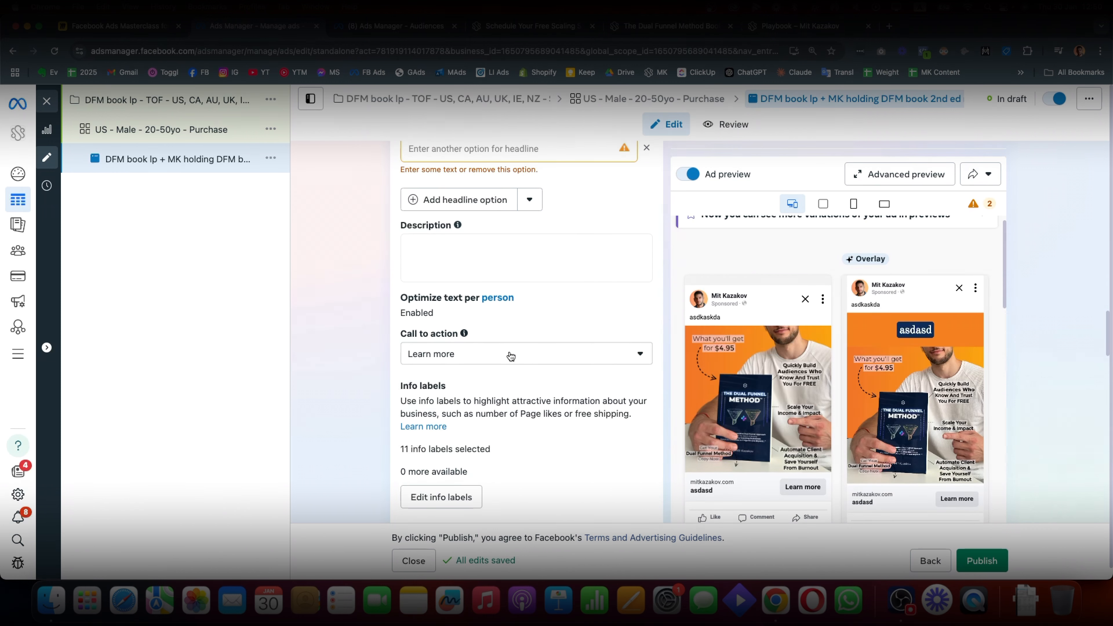
pyautogui.click(512, 356)
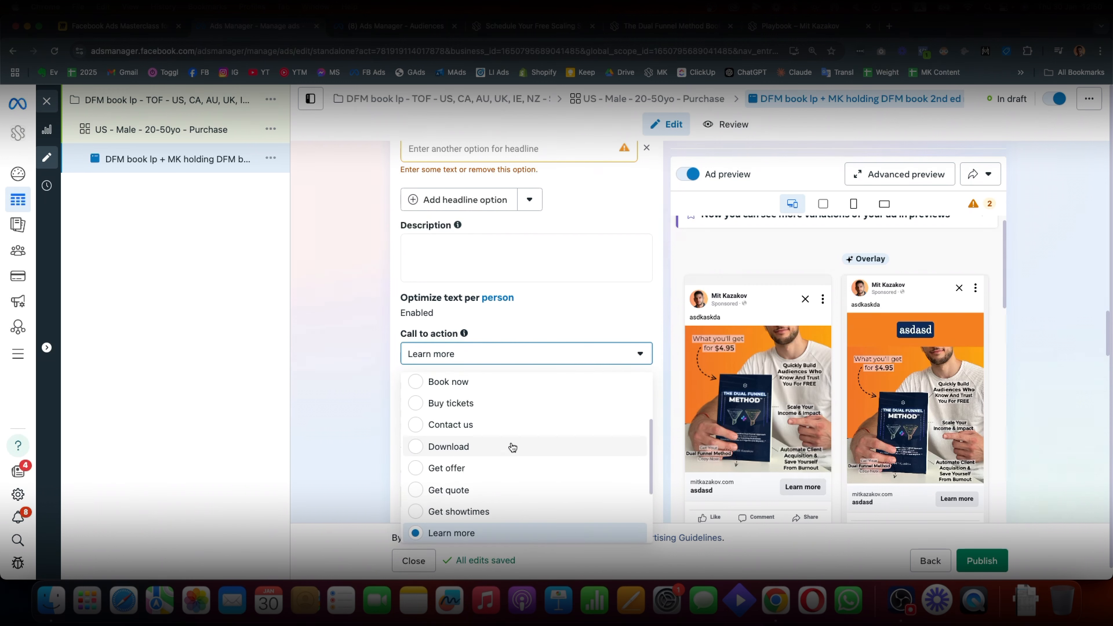
pyautogui.scroll(-3, 510, 447)
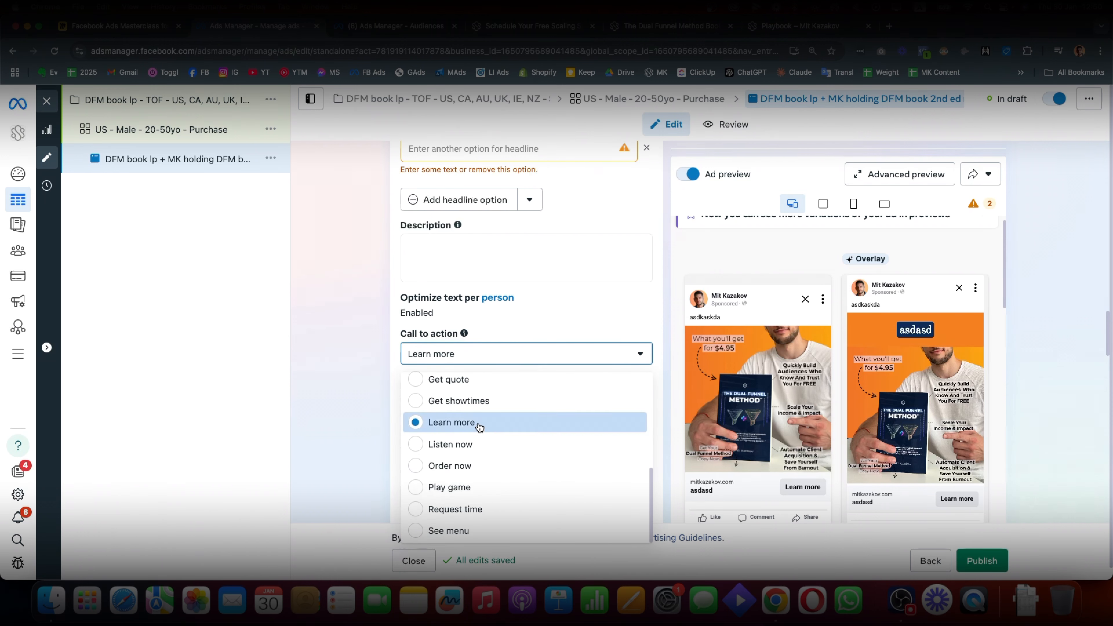
pyautogui.click(469, 423)
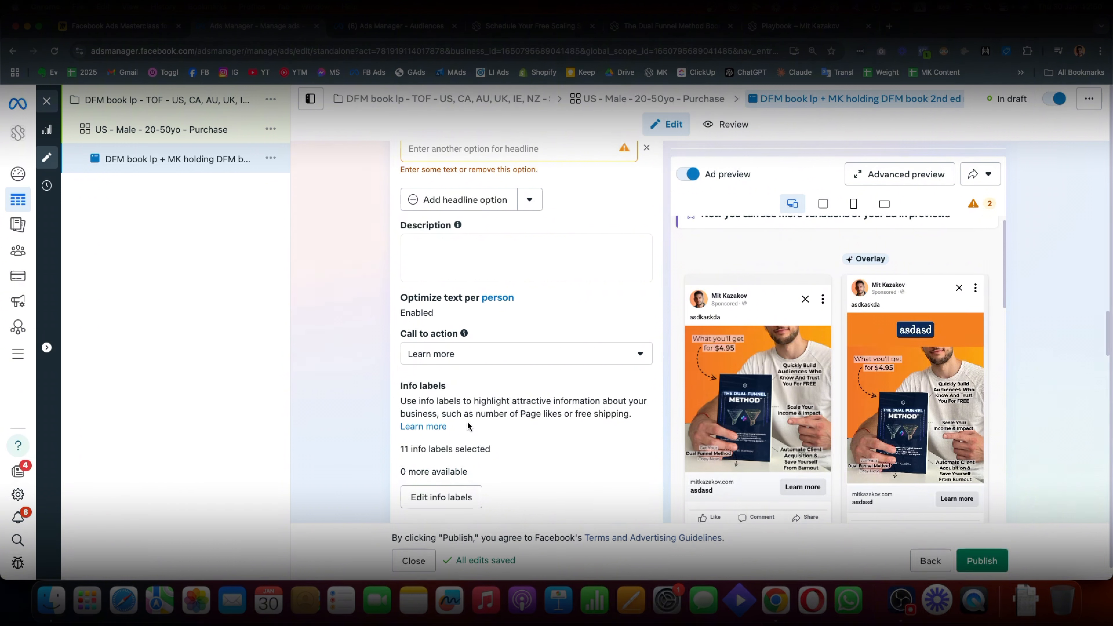
pyautogui.click(462, 356)
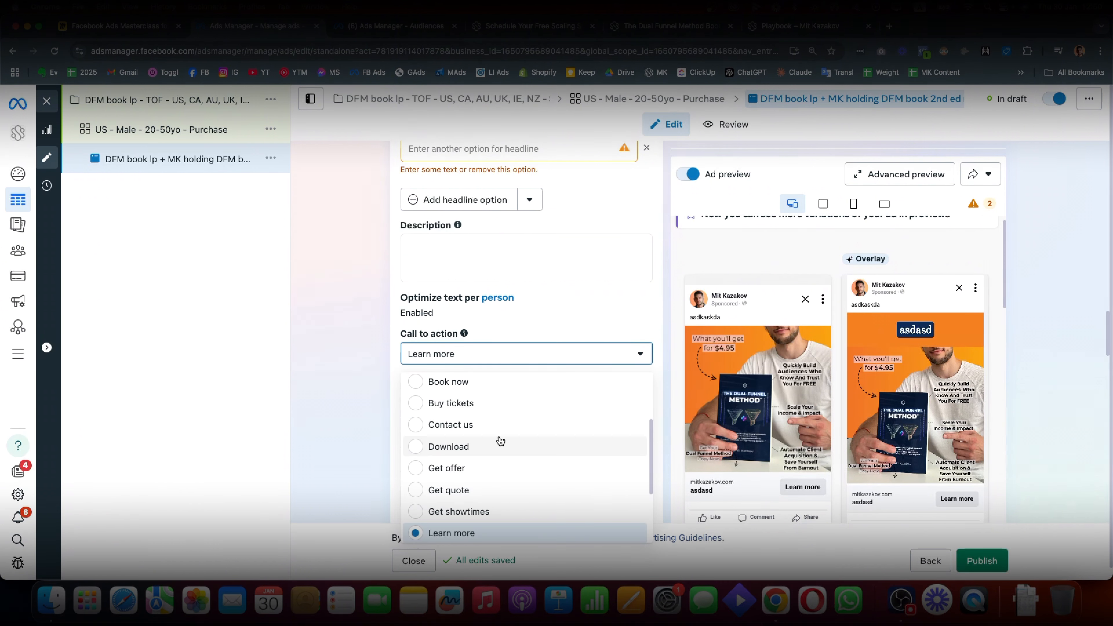
pyautogui.scroll(5, 497, 442)
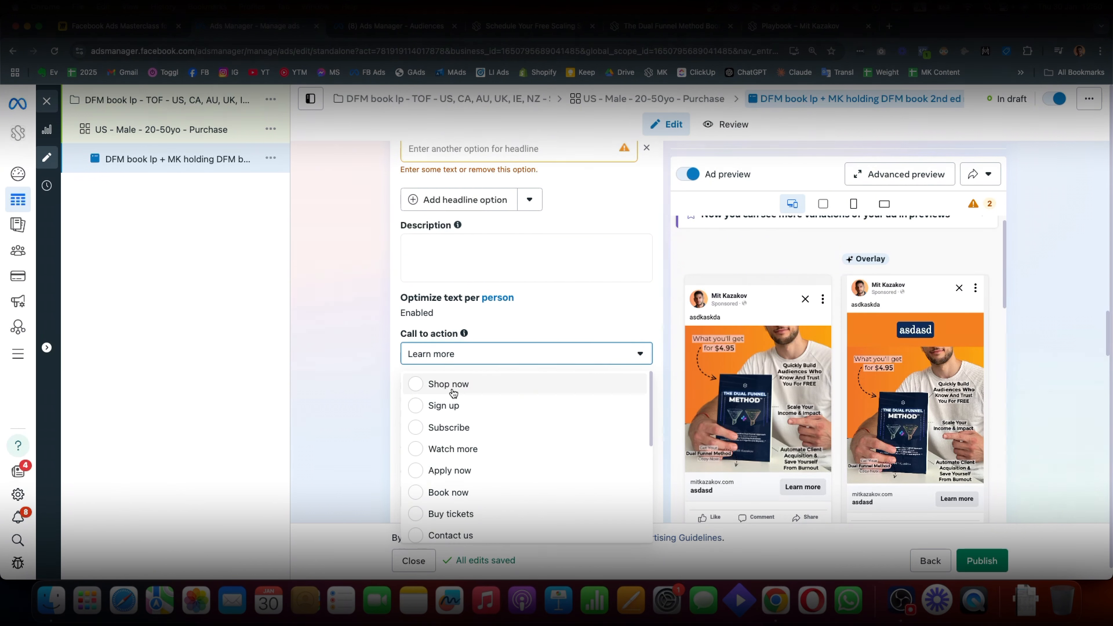
pyautogui.scroll(-5, 454, 393)
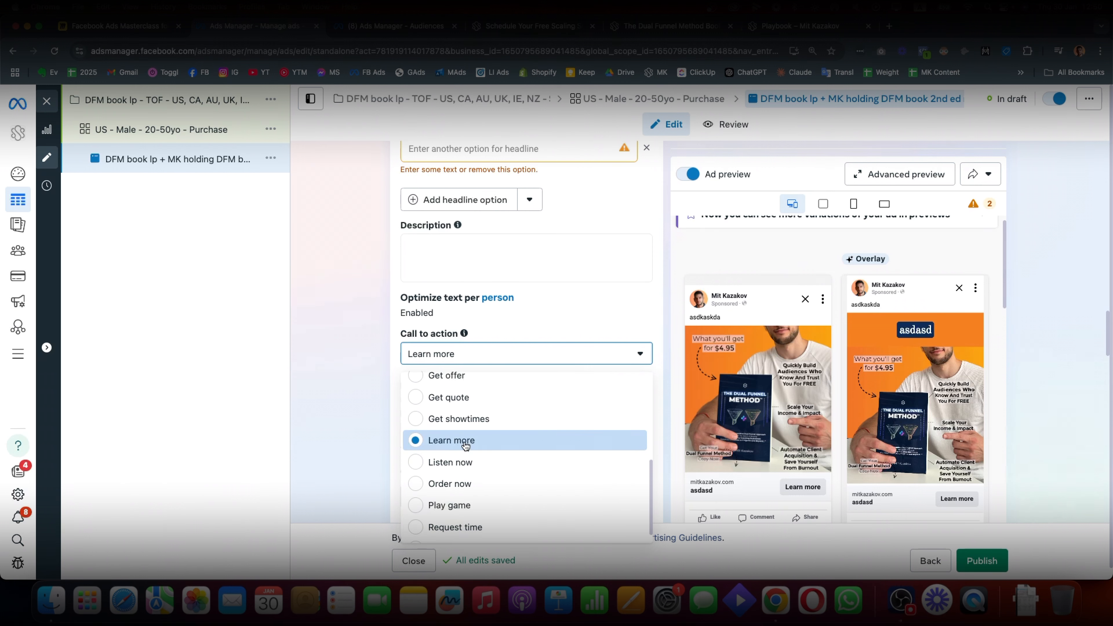
pyautogui.click(464, 446)
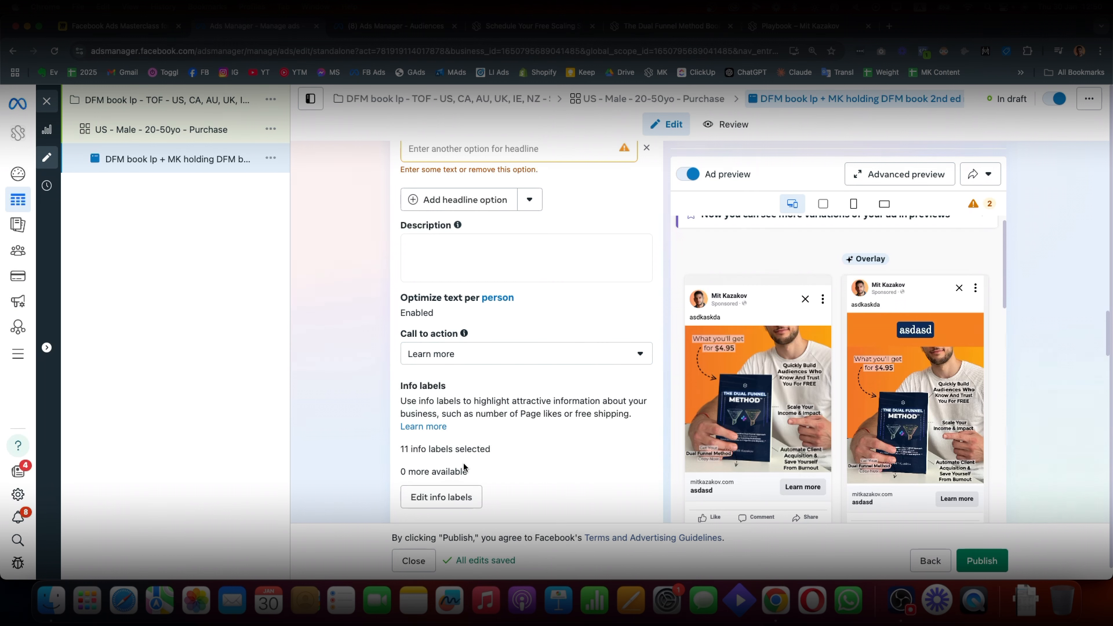
pyautogui.click(466, 357)
pyautogui.scroll(-3, 460, 452)
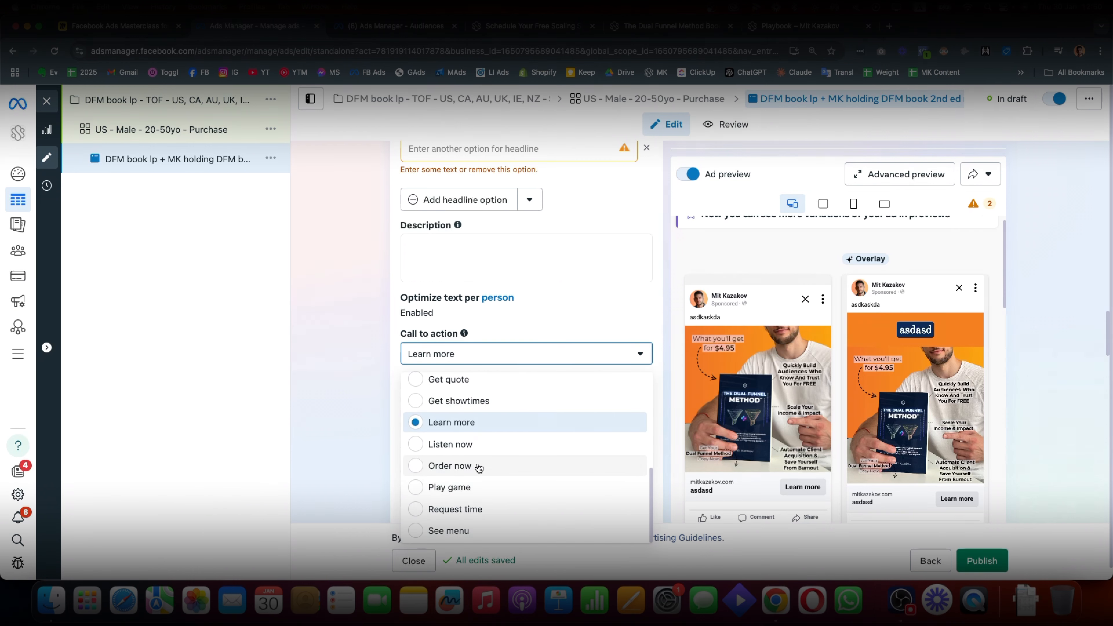
# Try enabling promo codes with a manually added code, discard the new code form, and turn promo codes off again
pyautogui.scroll(-6, 370, 396)
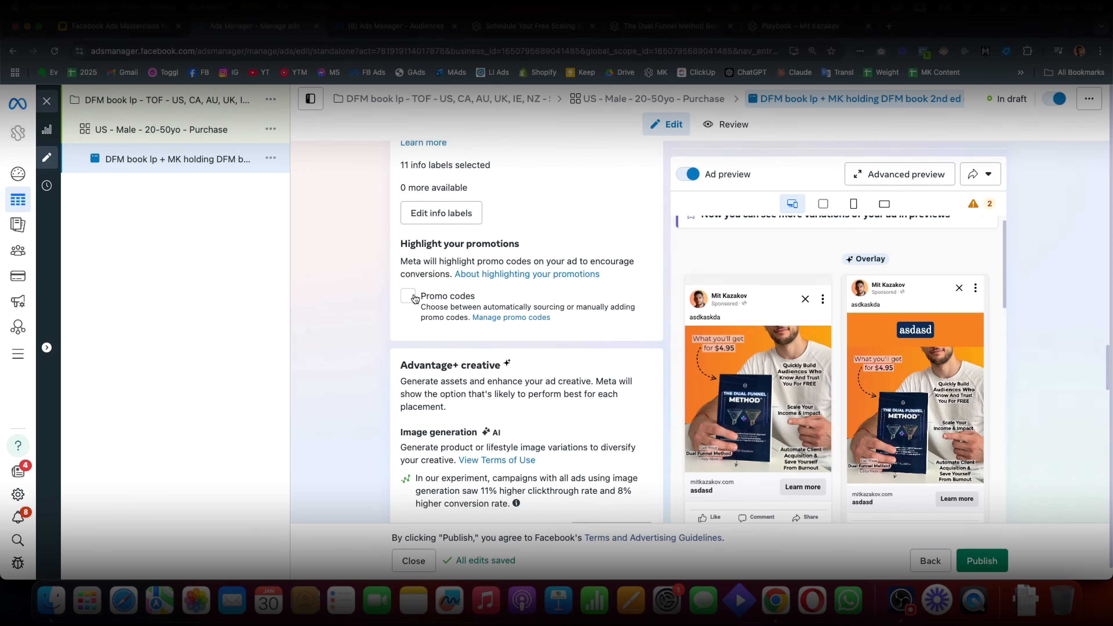
pyautogui.click(409, 297)
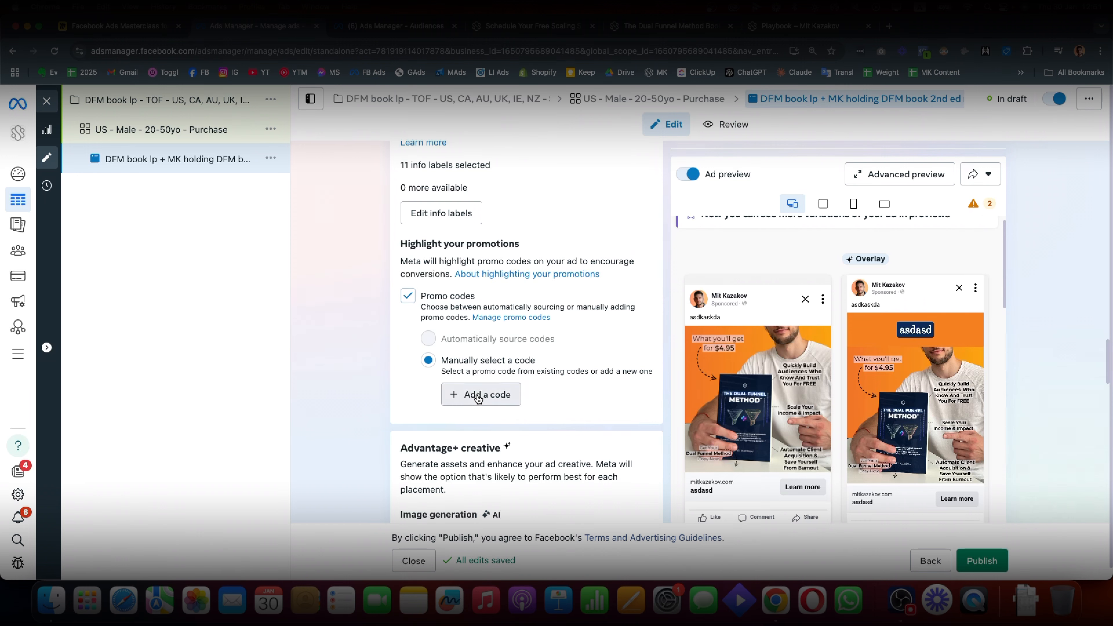
pyautogui.click(465, 392)
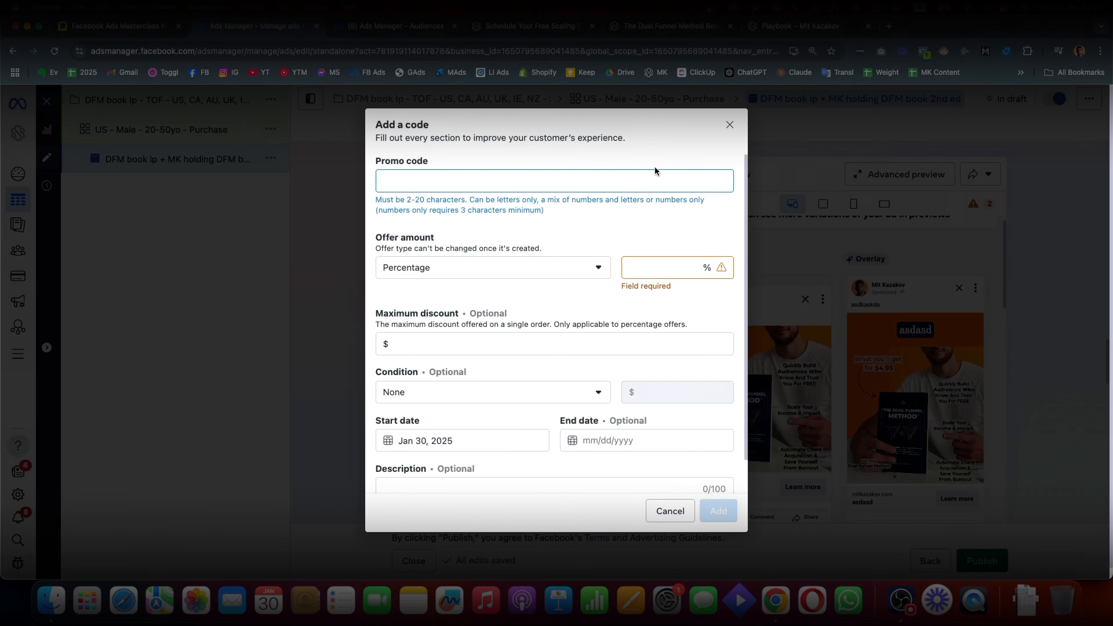
pyautogui.scroll(-2, 516, 430)
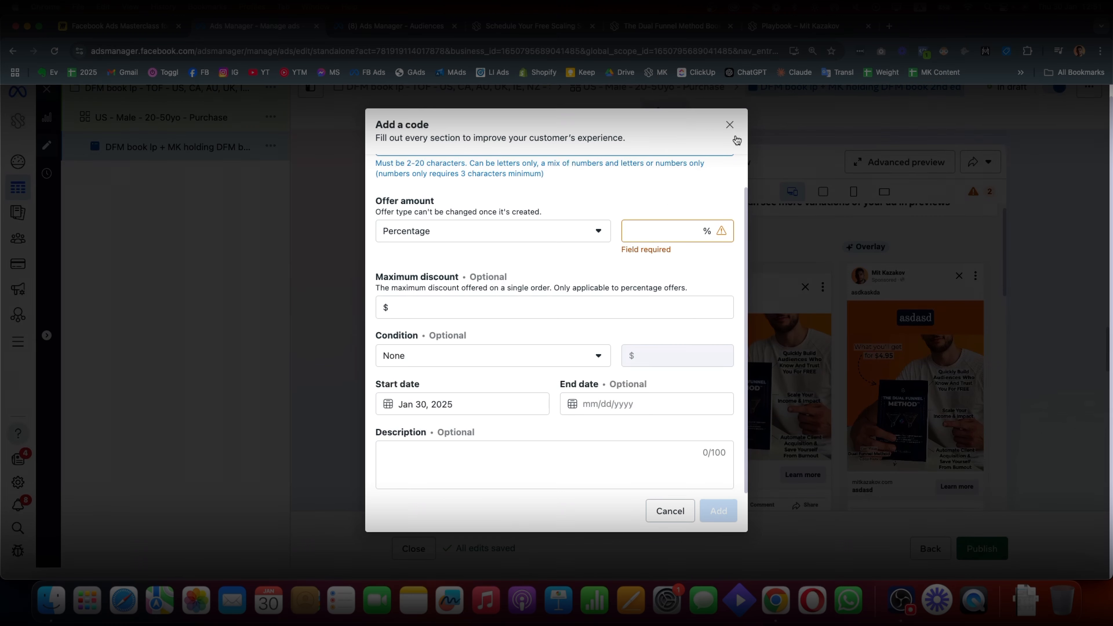
pyautogui.click(730, 125)
pyautogui.click(407, 284)
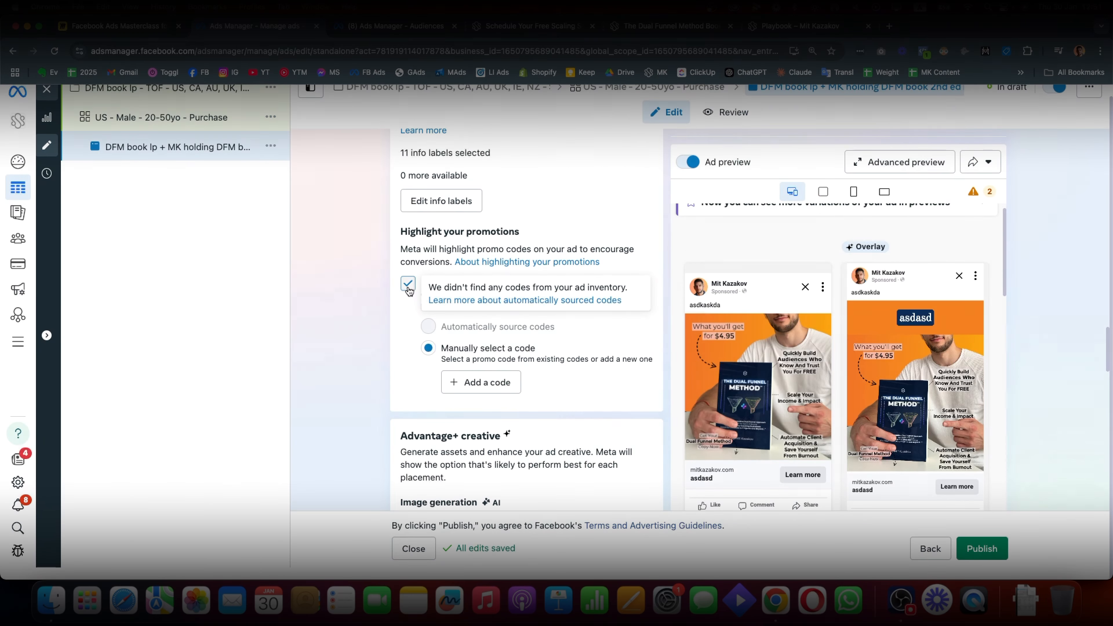
pyautogui.scroll(-3, 488, 328)
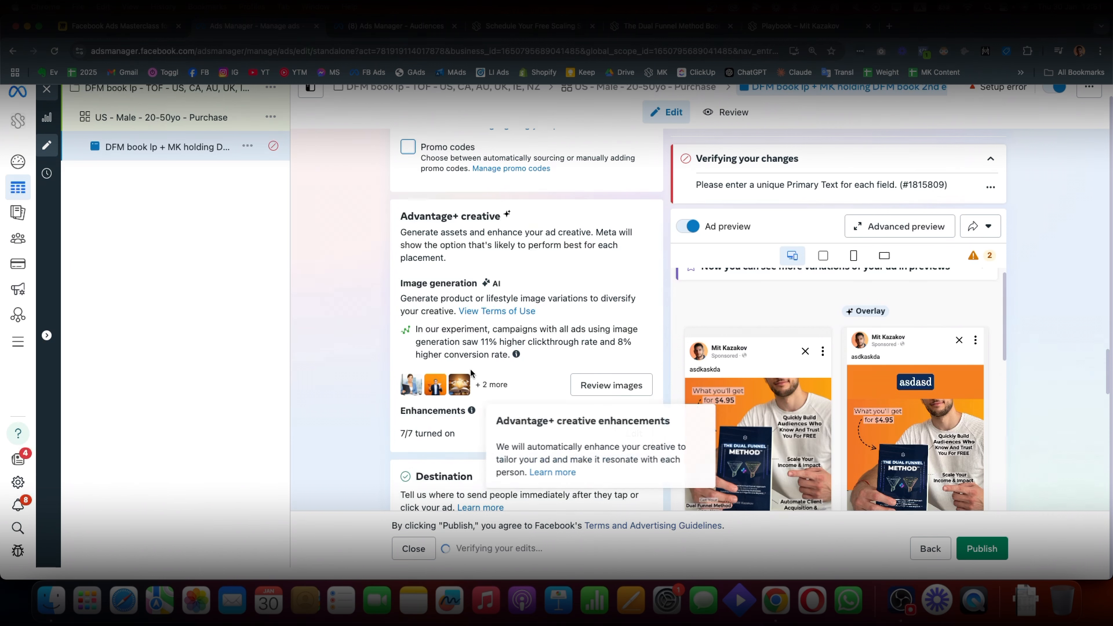
pyautogui.scroll(-2, 487, 246)
pyautogui.scroll(-2, 363, 277)
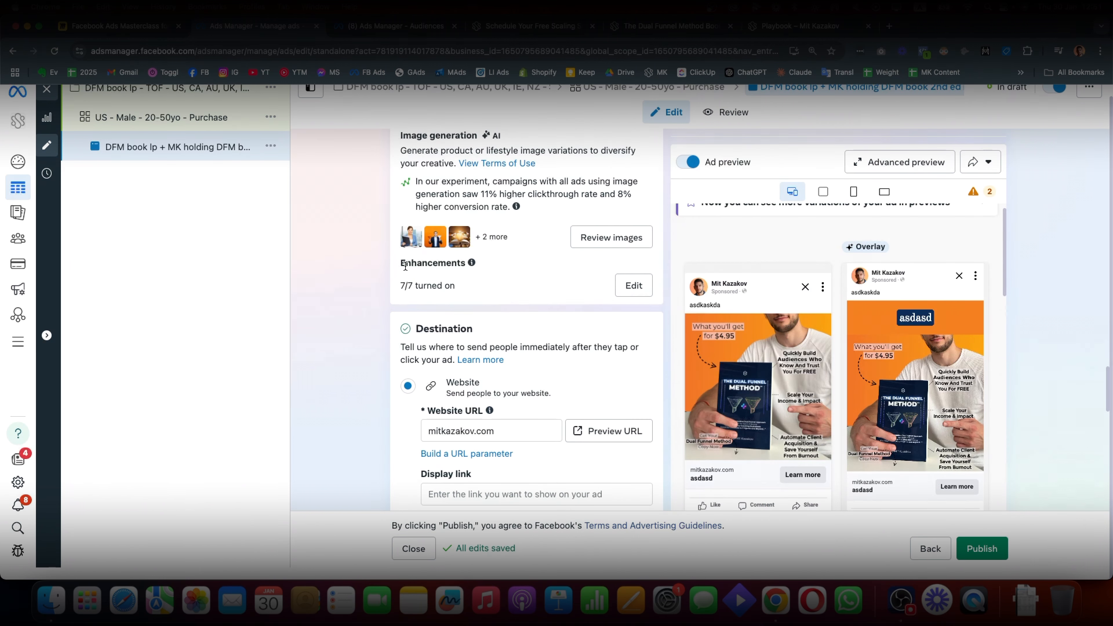
pyautogui.scroll(-2, 460, 351)
pyautogui.click(460, 336)
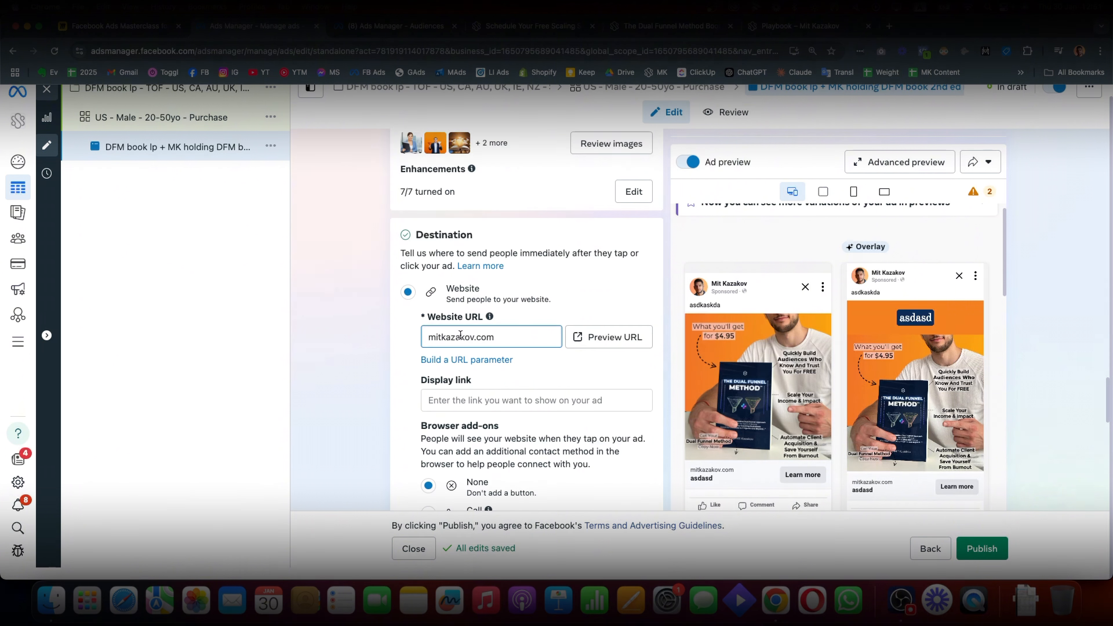
pyautogui.doubleClick(460, 336)
pyautogui.click(460, 337)
pyautogui.doubleClick(453, 335)
pyautogui.write('https://mitkazakov.com/book/')
pyautogui.click(391, 337)
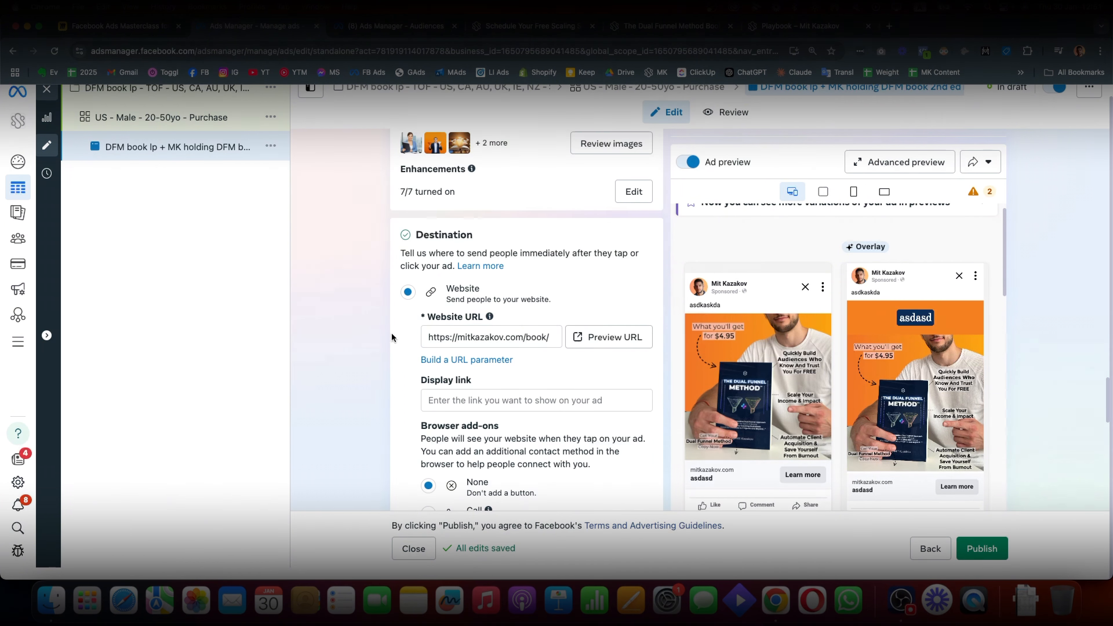
# Set the ad's display link to mitkazakov.com/book and check it in the ad preview
pyautogui.click(478, 398)
pyautogui.scroll(-2, 548, 377)
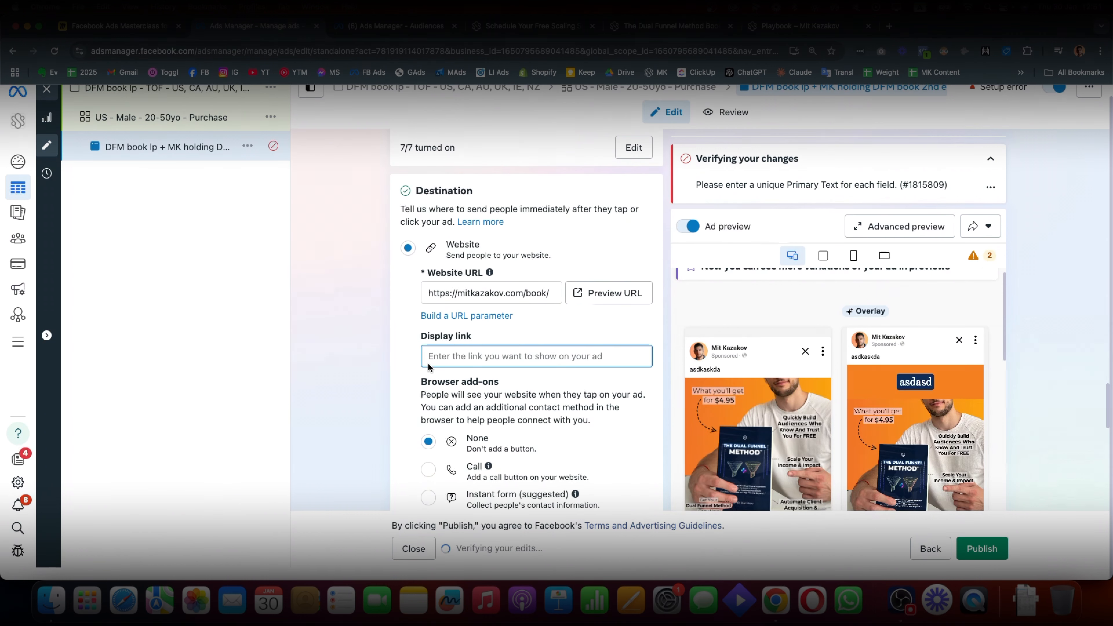
pyautogui.write('https://mitkazakov.com/book/')
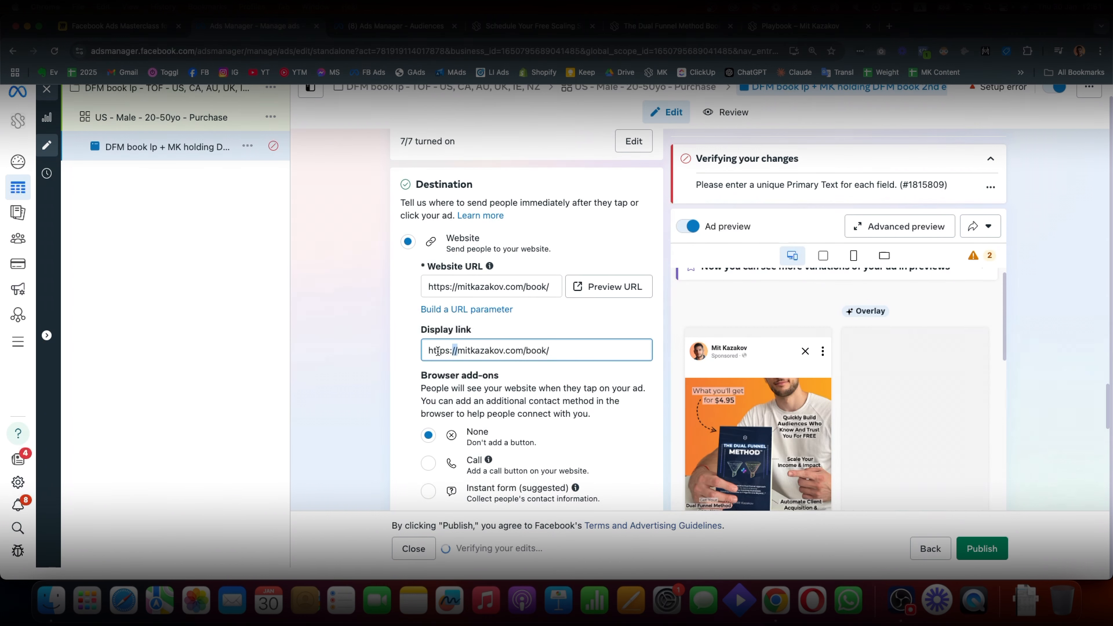
pyautogui.moveTo(460, 347); pyautogui.dragTo(426, 350)
pyautogui.press('BackSpace')
pyautogui.click(522, 351)
pyautogui.press('BackSpace')
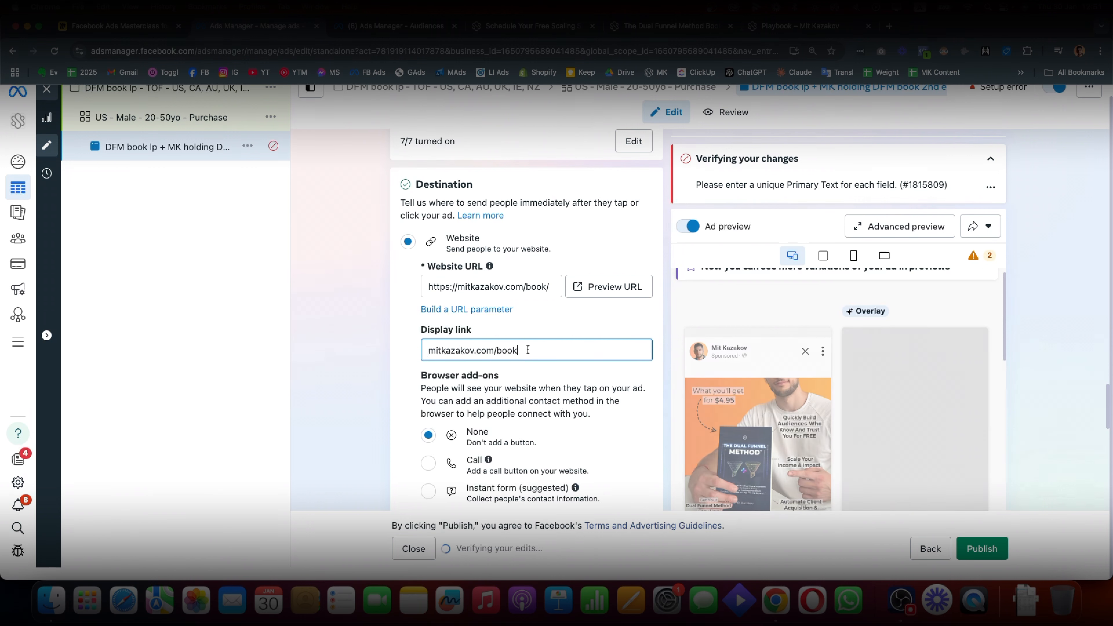
pyautogui.scroll(-5, 745, 386)
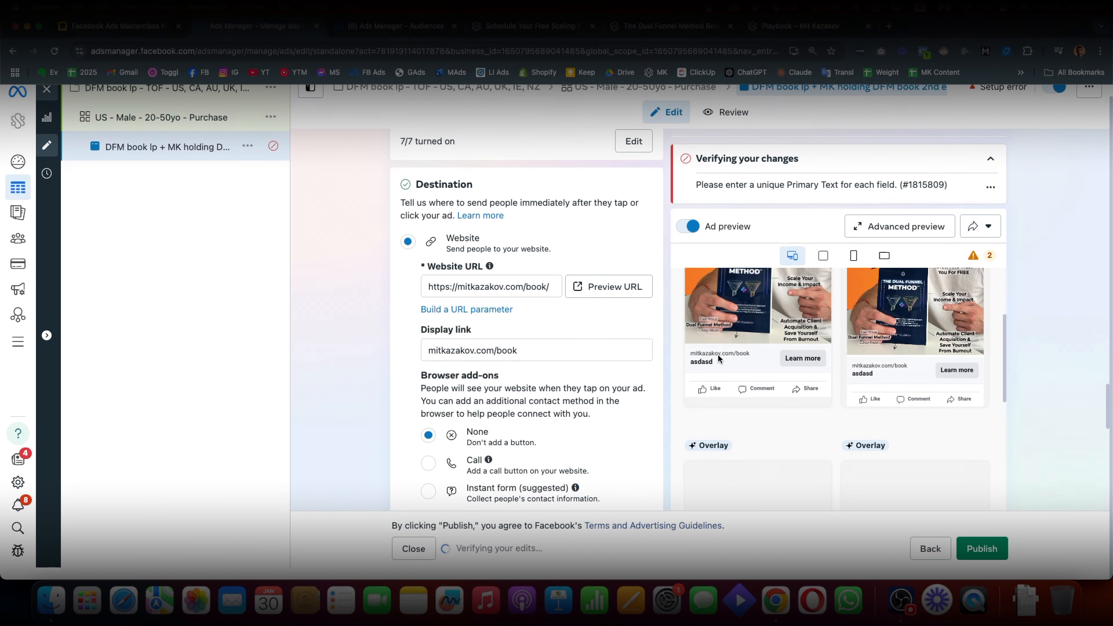
# Look over the browser add-on choices, the scaling session booking page and the book landing page
pyautogui.scroll(-3, 473, 324)
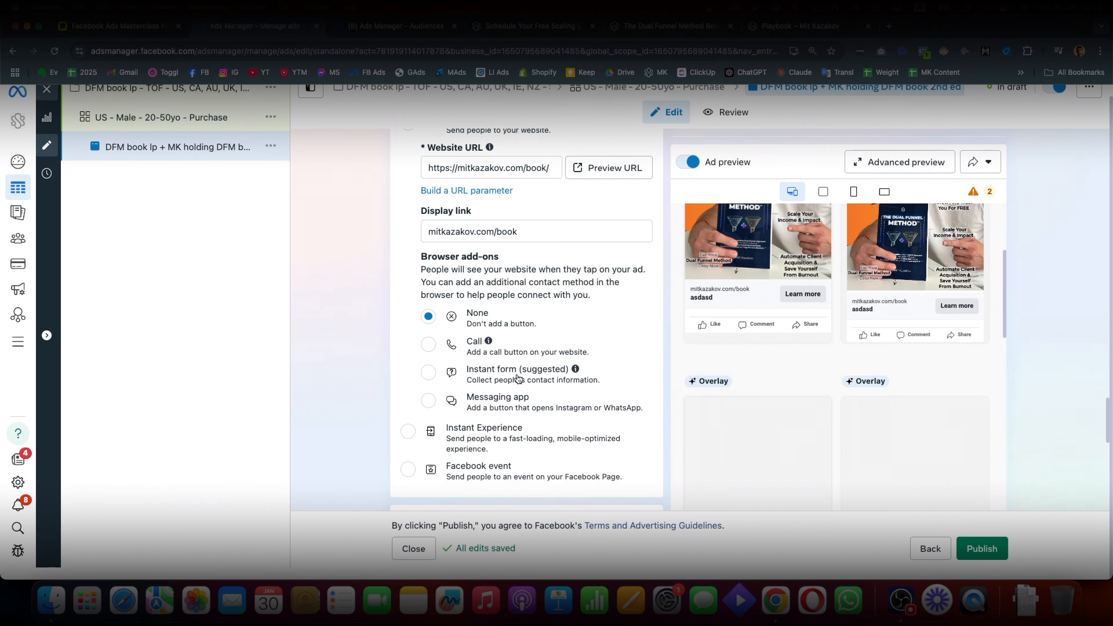
pyautogui.scroll(-4, 517, 378)
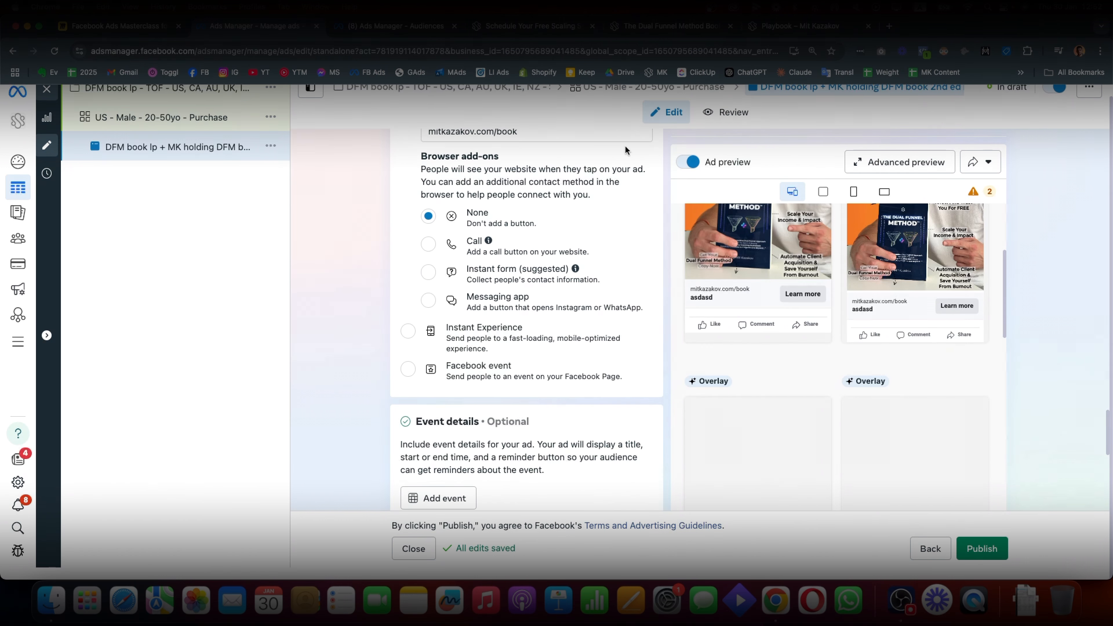
pyautogui.click(533, 28)
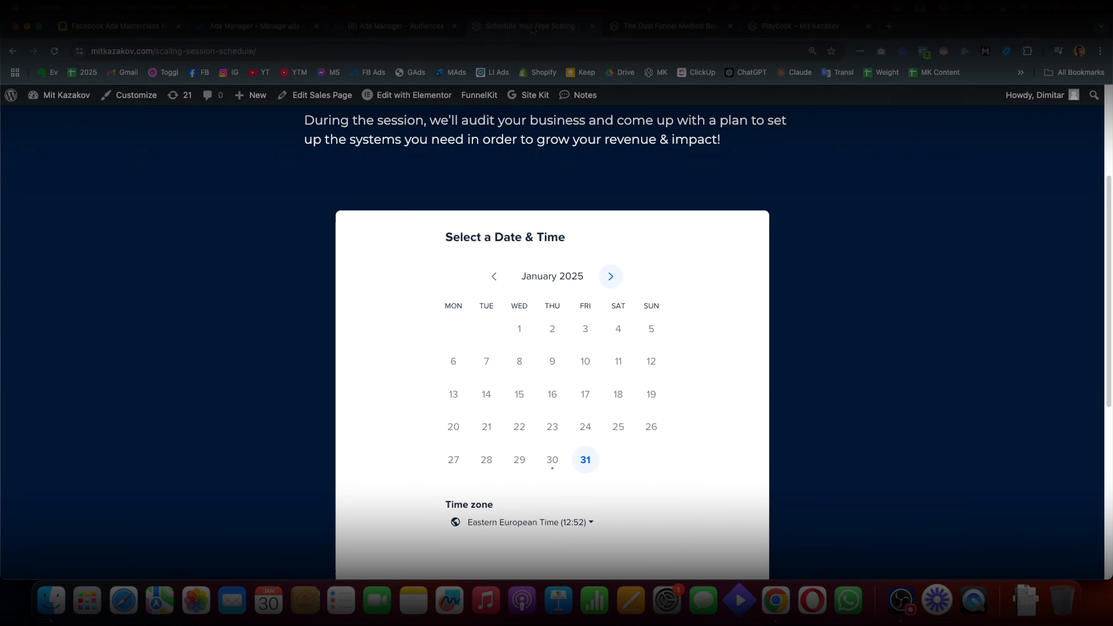
pyautogui.click(670, 31)
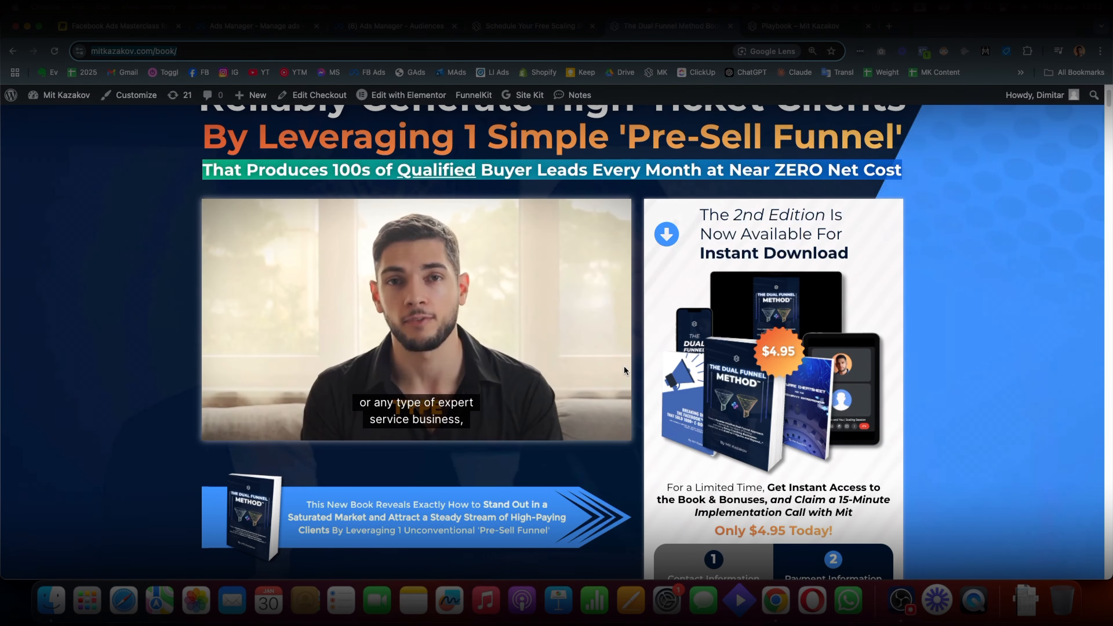
pyautogui.scroll(3, 444, 130)
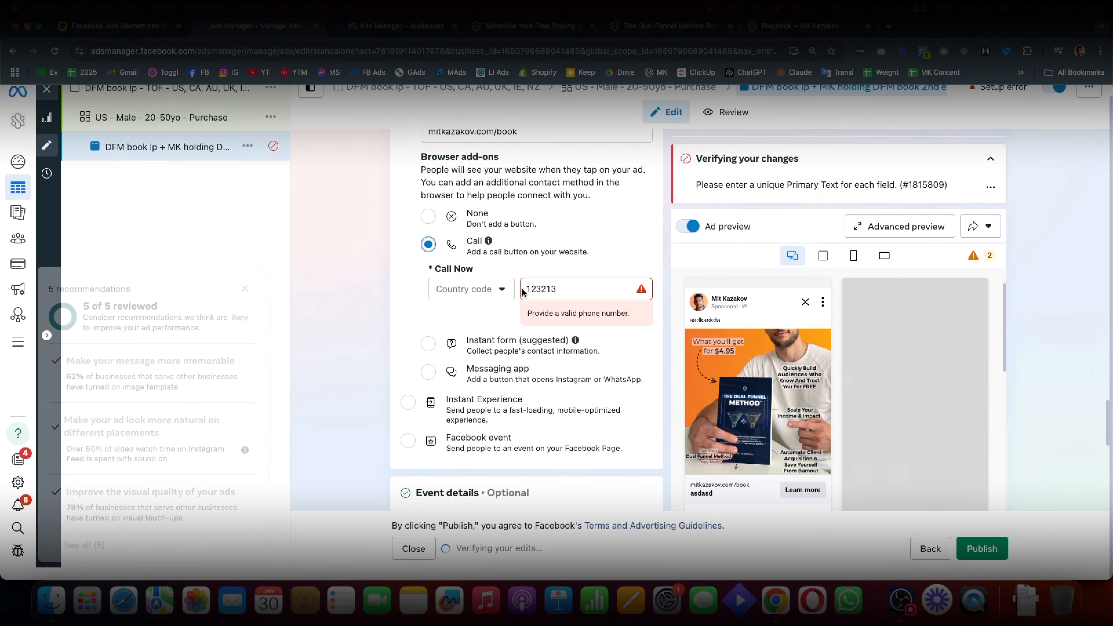
# Fill in the phone number for the ad's Call browser add-on
pyautogui.click(460, 295)
pyautogui.doubleClick(543, 290)
pyautogui.write('1')
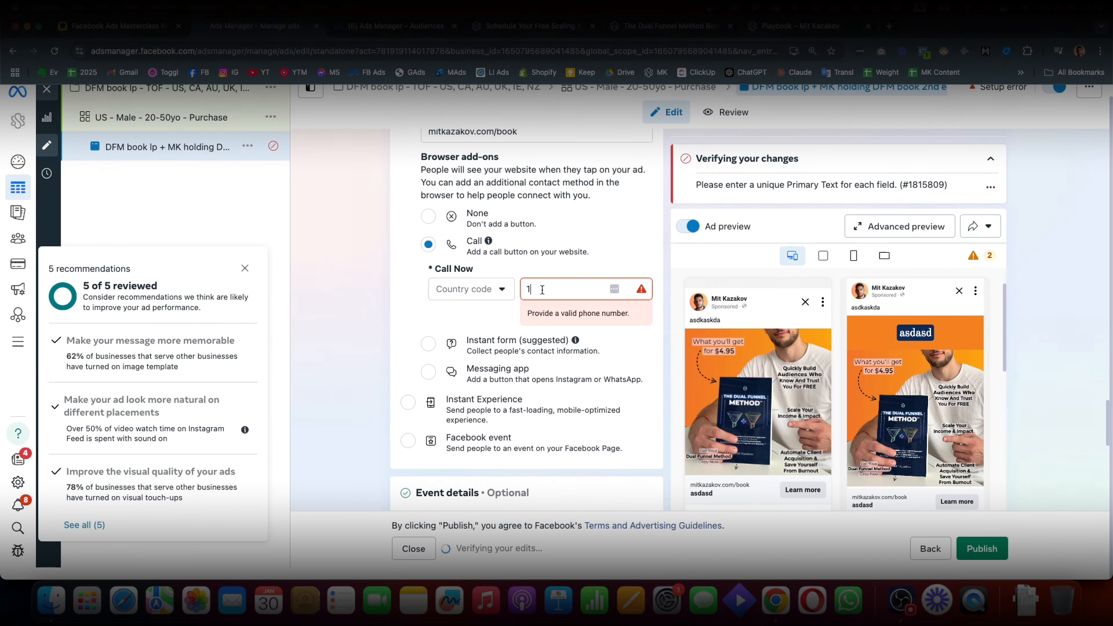
pyautogui.write('23213')
# Examine the ad's tracking section, including the website events pixel and the URL parameters field
pyautogui.scroll(-10, 433, 326)
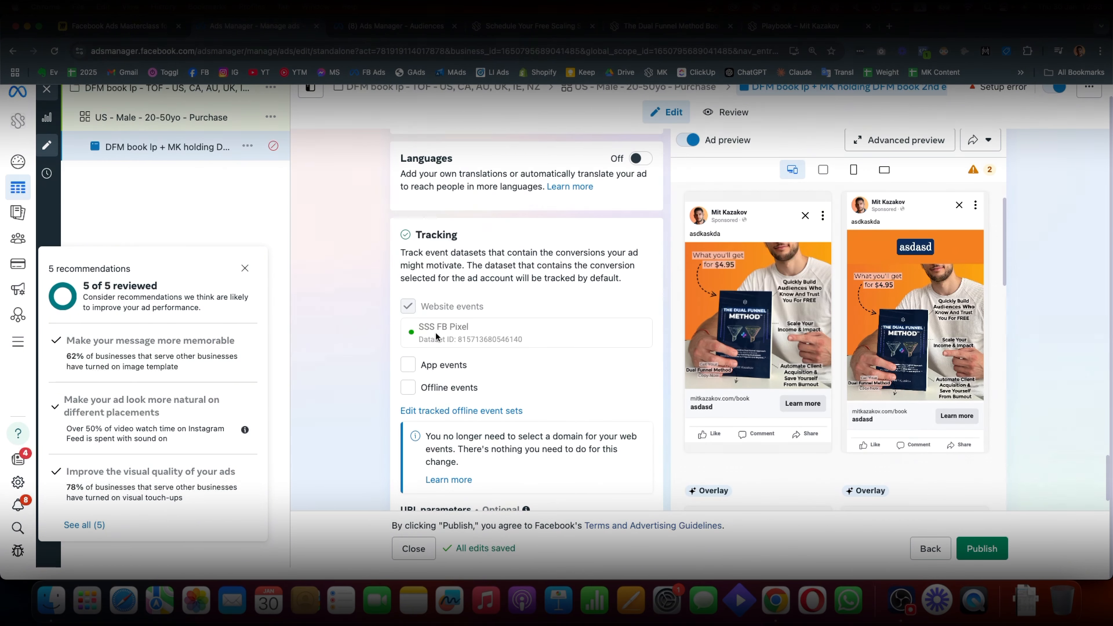
pyautogui.tripleClick(417, 327)
pyautogui.click(444, 335)
pyautogui.scroll(-3, 469, 318)
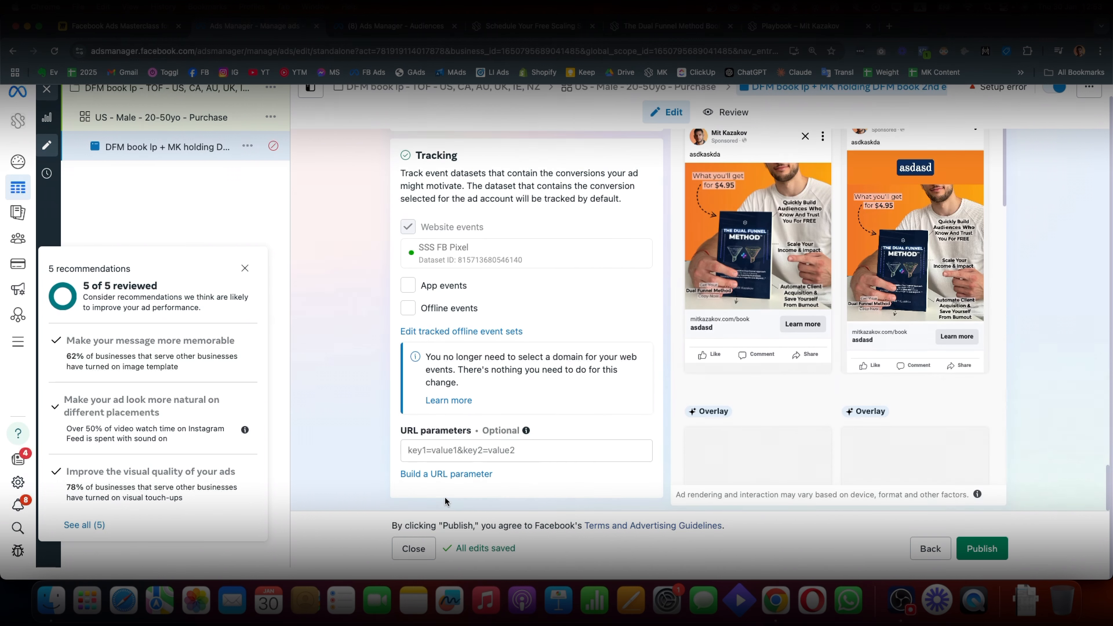
pyautogui.click(438, 449)
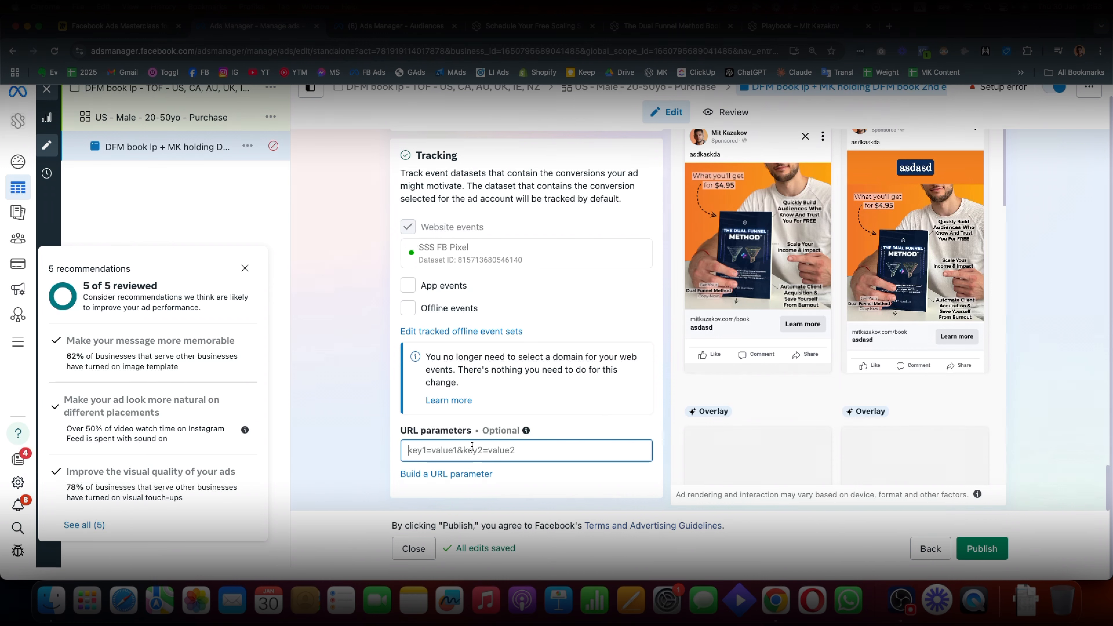
# Try building URL parameters with asdasd as both campaign source and campaign medium, and discard them
pyautogui.click(453, 476)
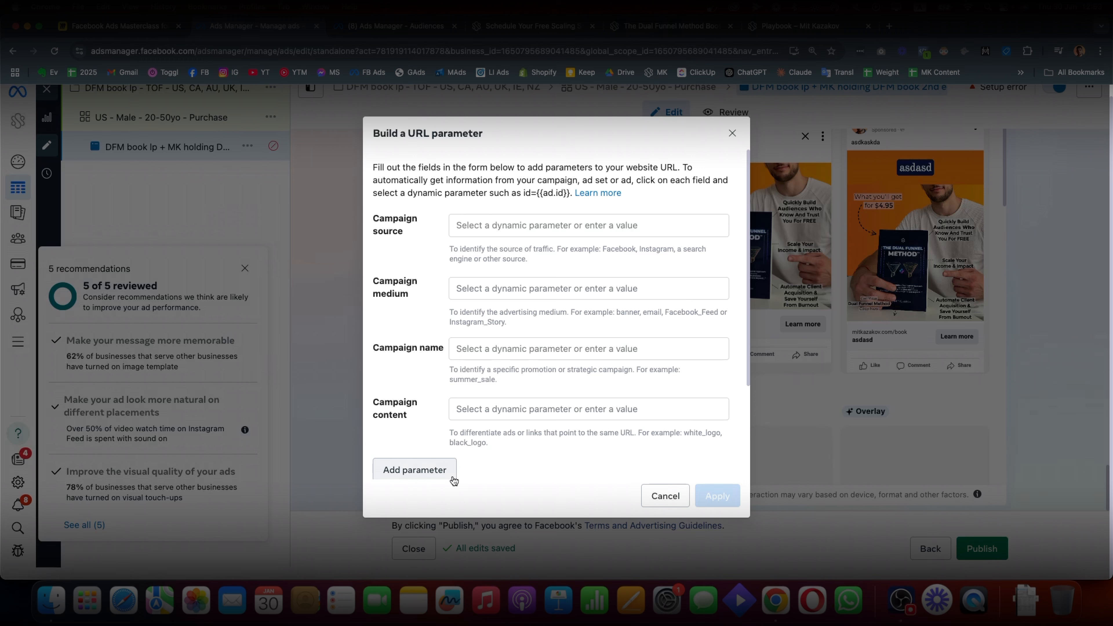
pyautogui.click(511, 225)
pyautogui.write('asdasd')
pyautogui.click(501, 285)
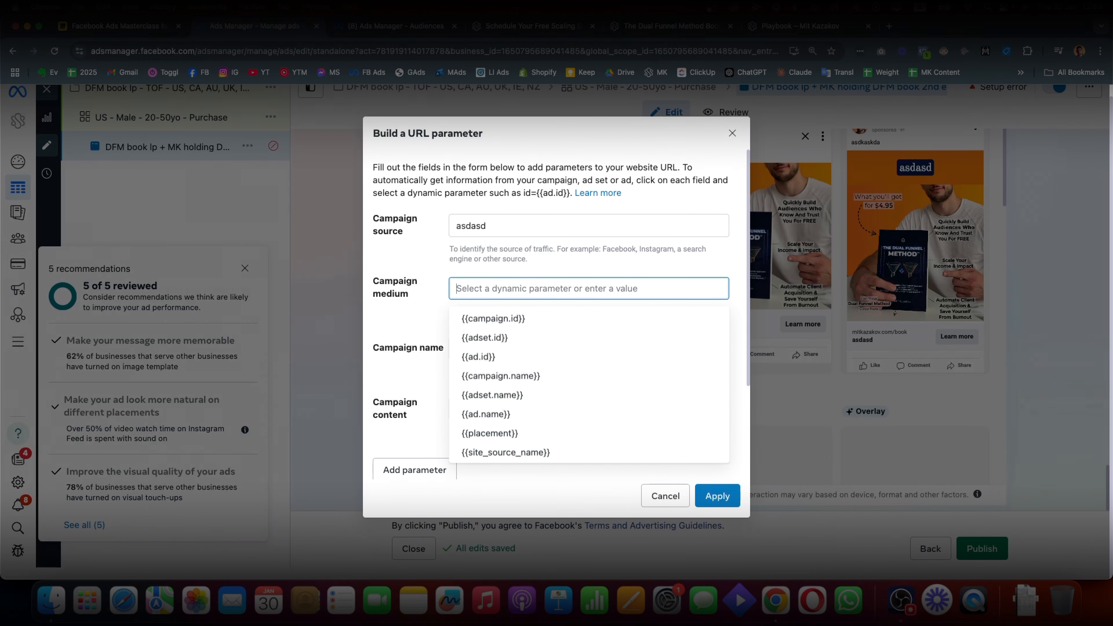
pyautogui.write('asdasd')
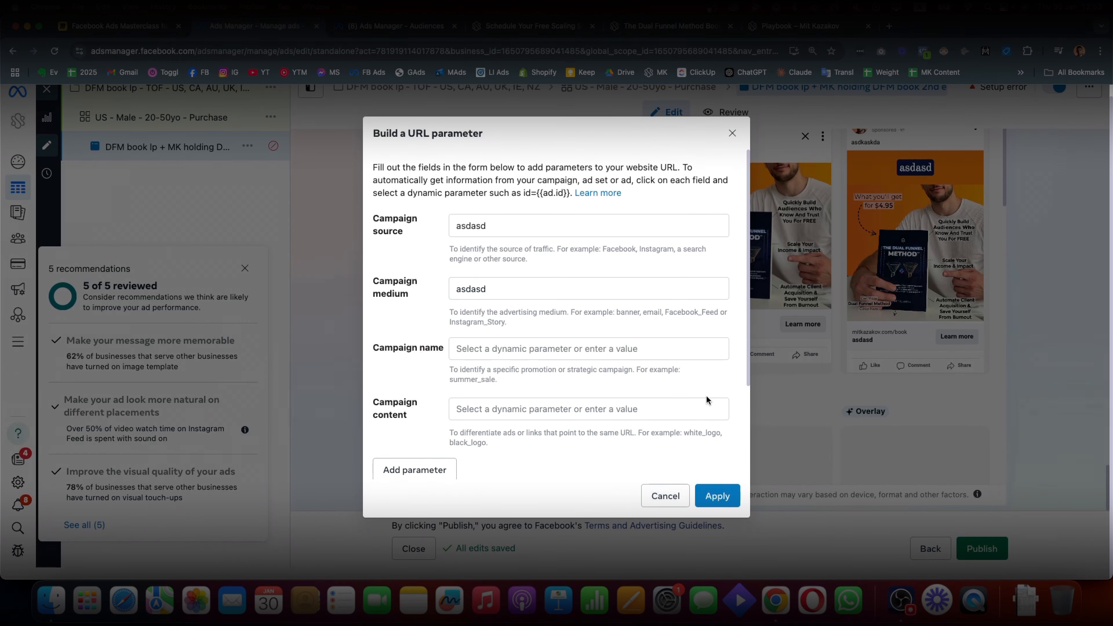
pyautogui.click(732, 135)
# Reopen the URL parameter builder and look over its campaign source and campaign medium fields
pyautogui.click(487, 449)
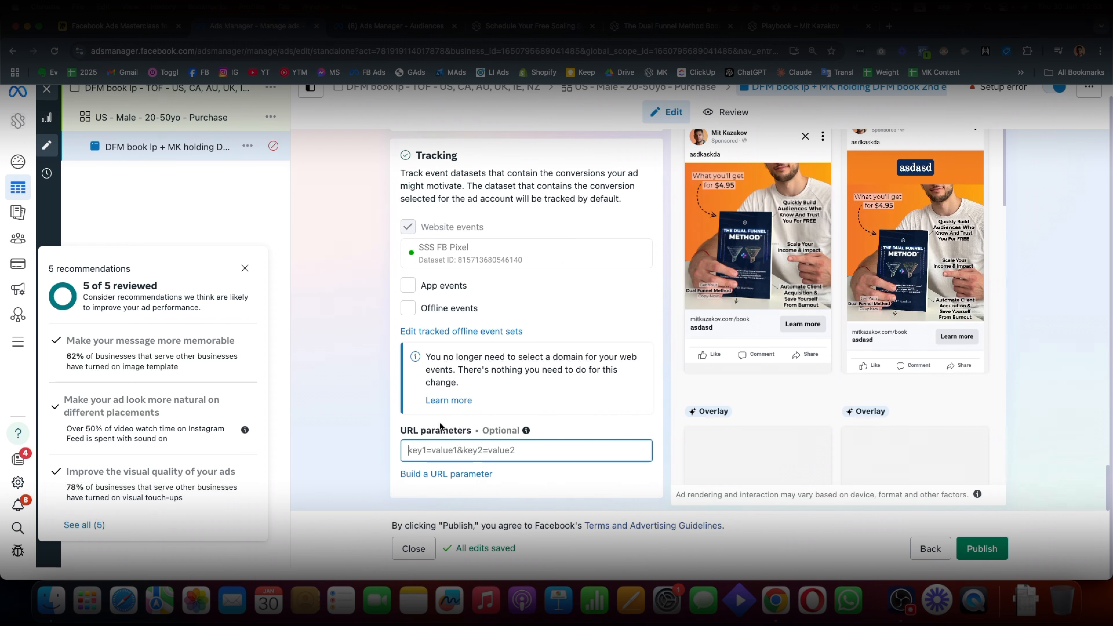
pyautogui.click(431, 472)
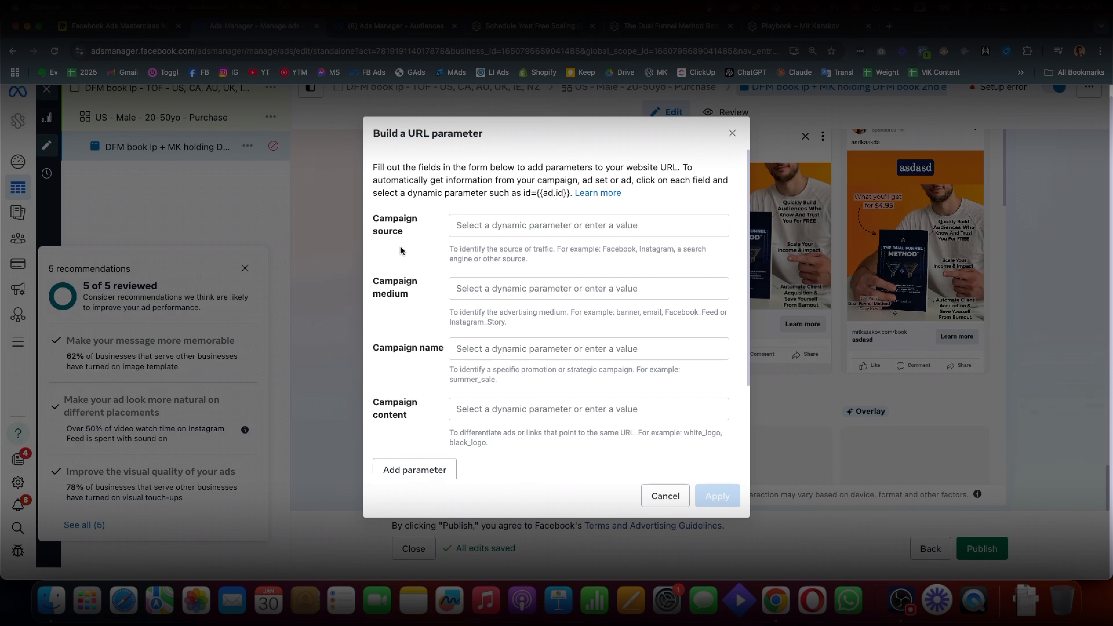
pyautogui.moveTo(386, 219); pyautogui.dragTo(413, 232)
pyautogui.moveTo(380, 292); pyautogui.dragTo(416, 303)
pyautogui.scroll(-2, 416, 348)
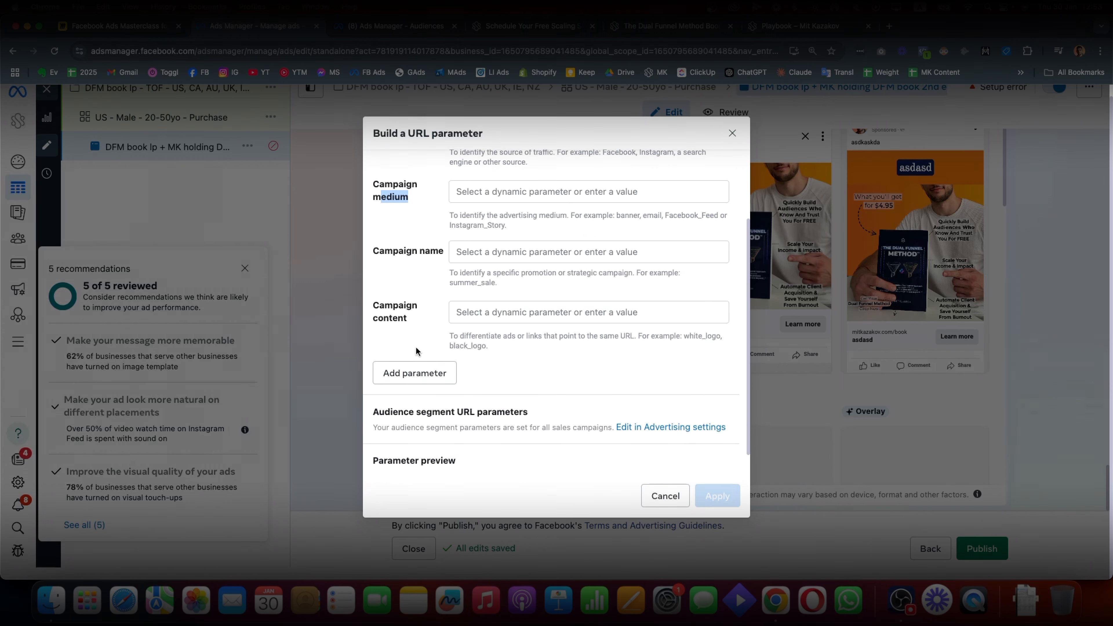
# Try using the dynamic value {{campaign.name}} for the campaign name parameter, and close the builder without applying it
pyautogui.moveTo(386, 253); pyautogui.dragTo(413, 252)
pyautogui.click(461, 249)
pyautogui.click(499, 338)
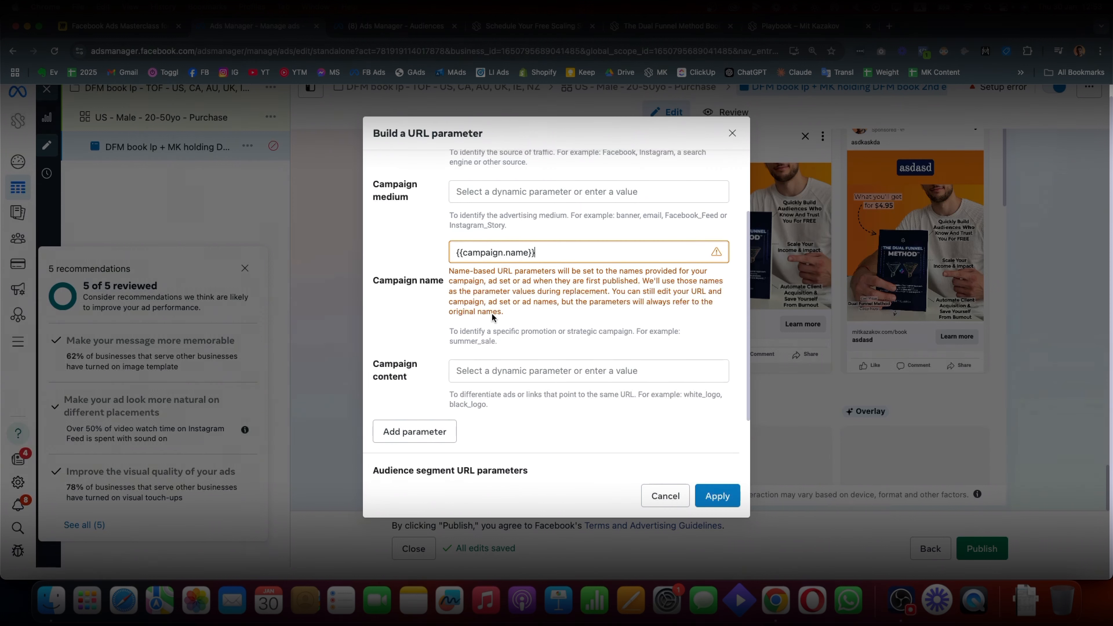
pyautogui.moveTo(461, 249); pyautogui.dragTo(572, 257)
pyautogui.click(572, 257)
pyautogui.tripleClick(556, 252)
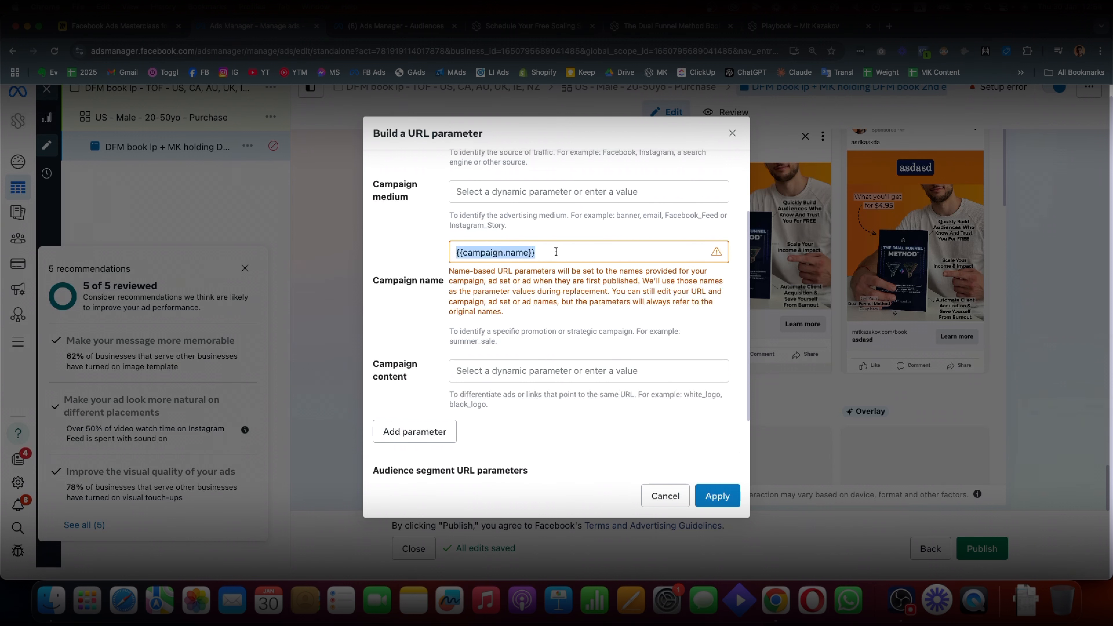
pyautogui.tripleClick(548, 257)
pyautogui.click(565, 255)
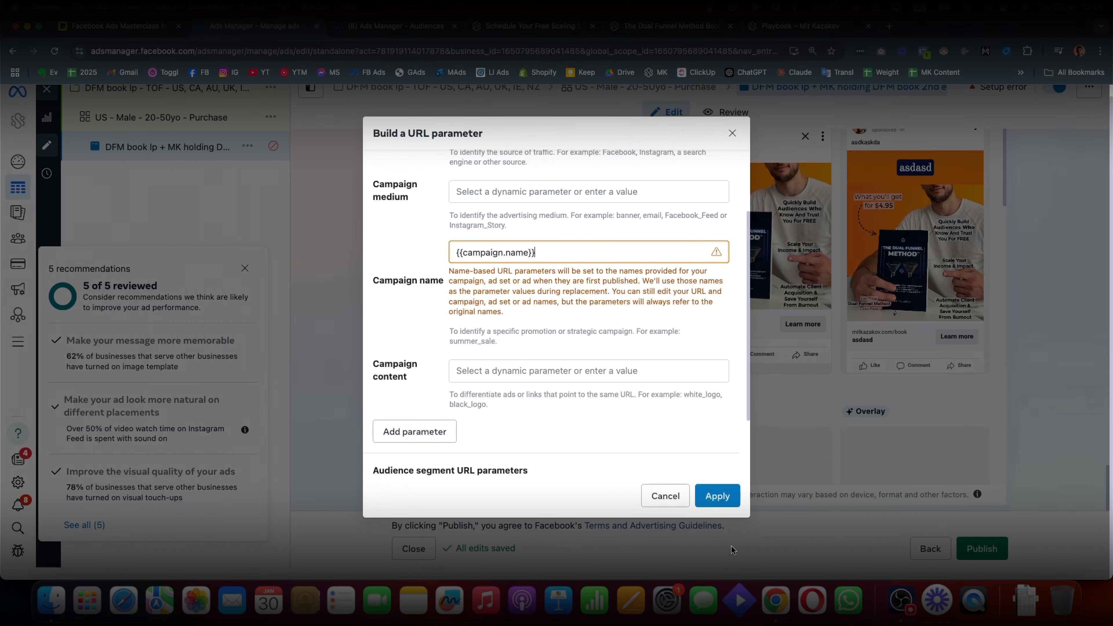
pyautogui.click(732, 133)
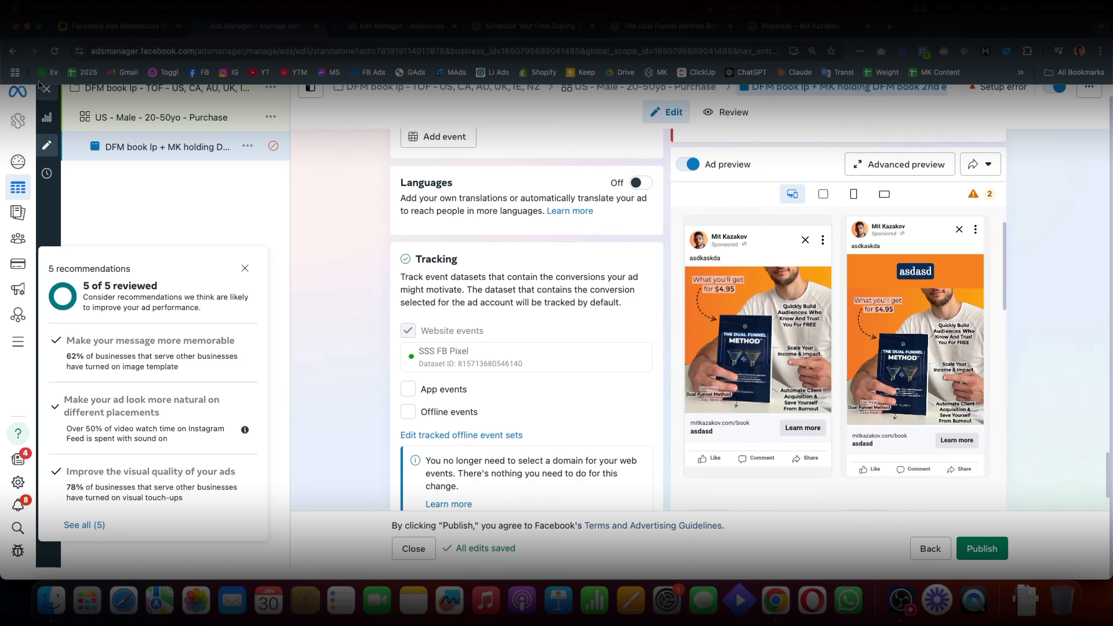
# Close the ad editor without publishing the draft and show the list of ads
pyautogui.click(46, 90)
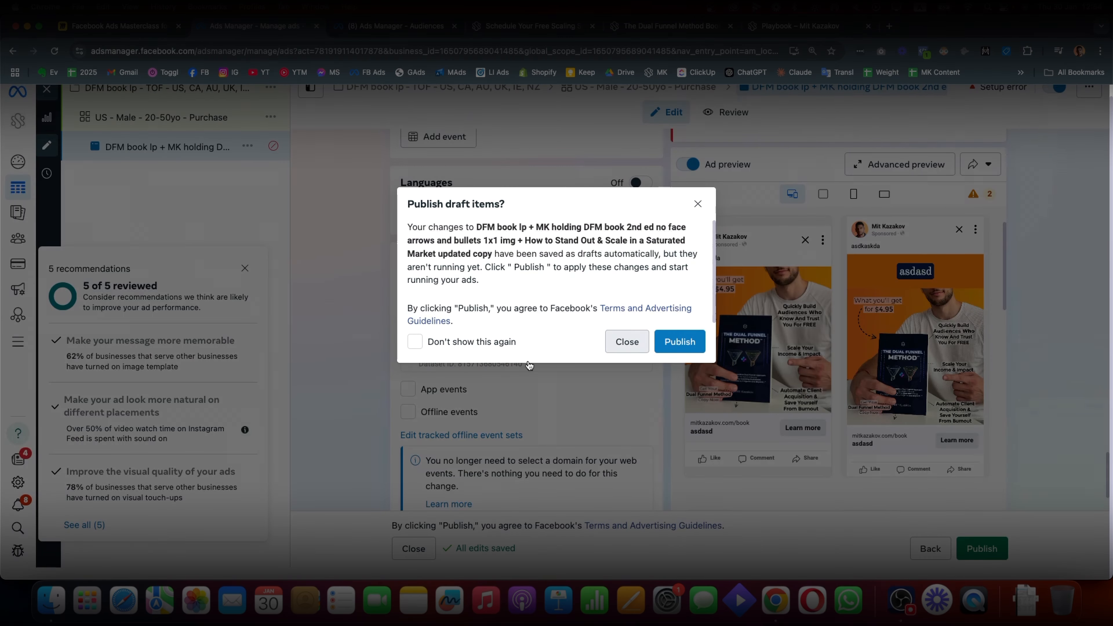
pyautogui.click(622, 342)
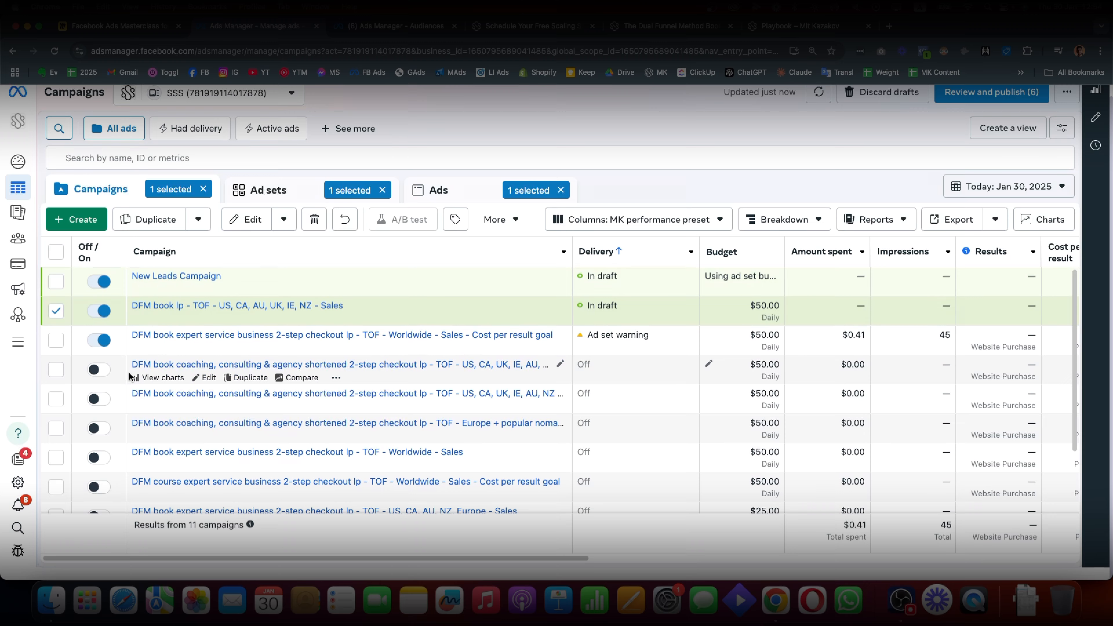
pyautogui.click(438, 190)
# Preview the selected DFM book ad, look through its placement variations in the advanced preview, and close both previews
pyautogui.click(445, 219)
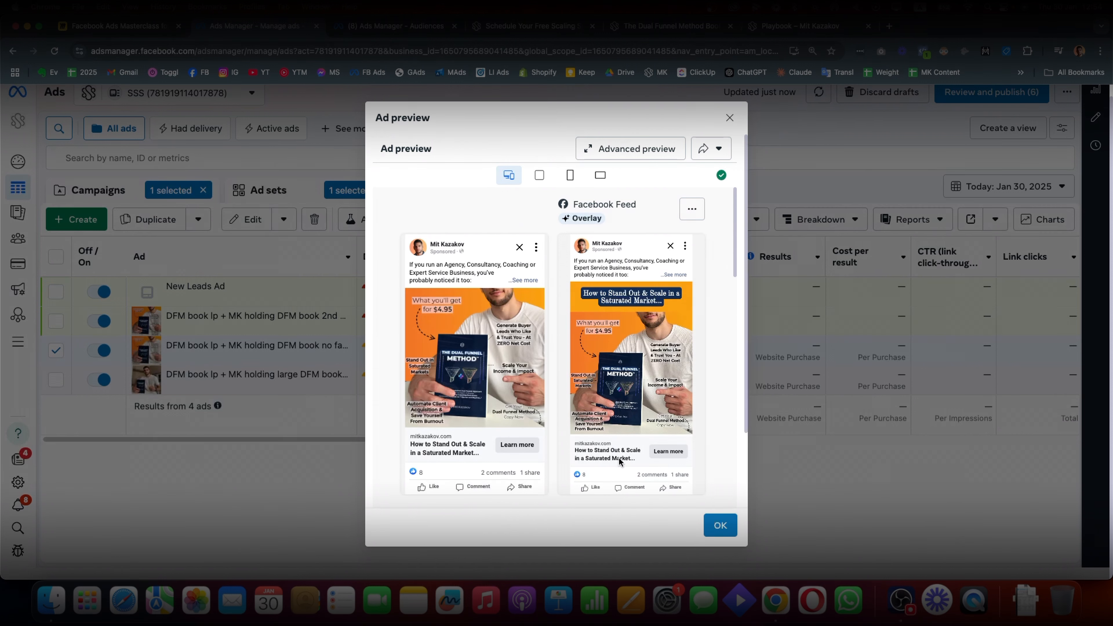
pyautogui.click(643, 151)
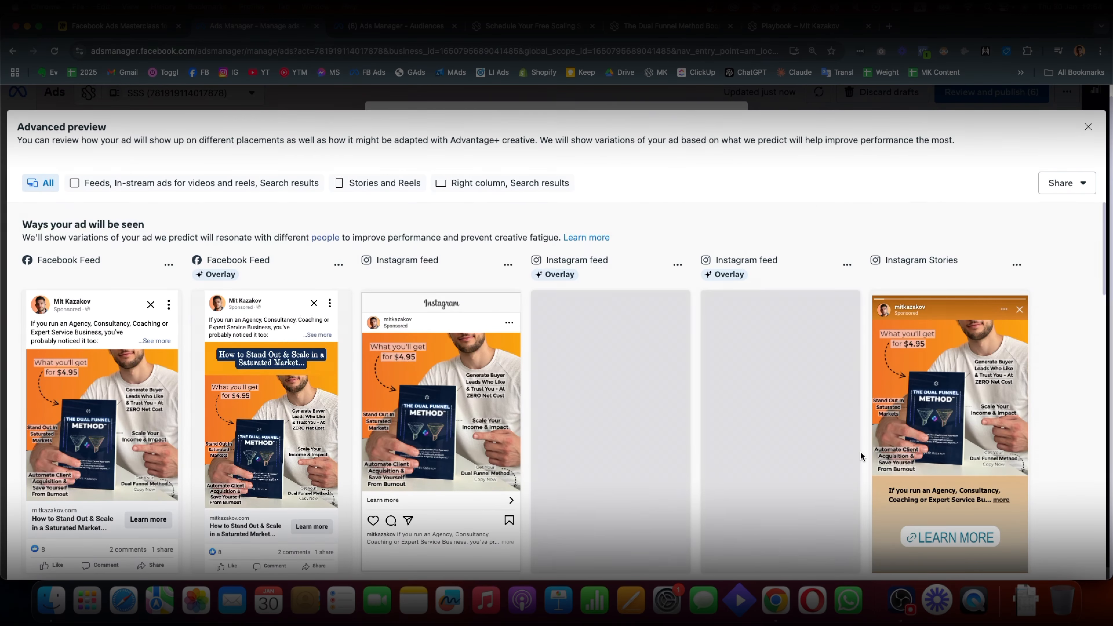
pyautogui.scroll(-15, 861, 456)
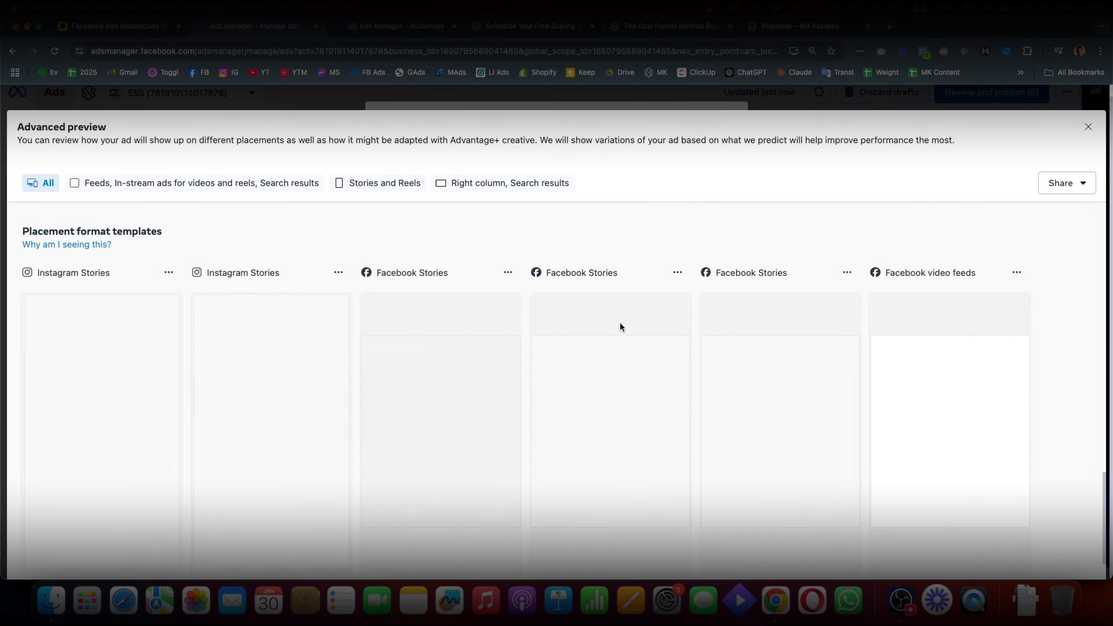
pyautogui.scroll(-3, 281, 434)
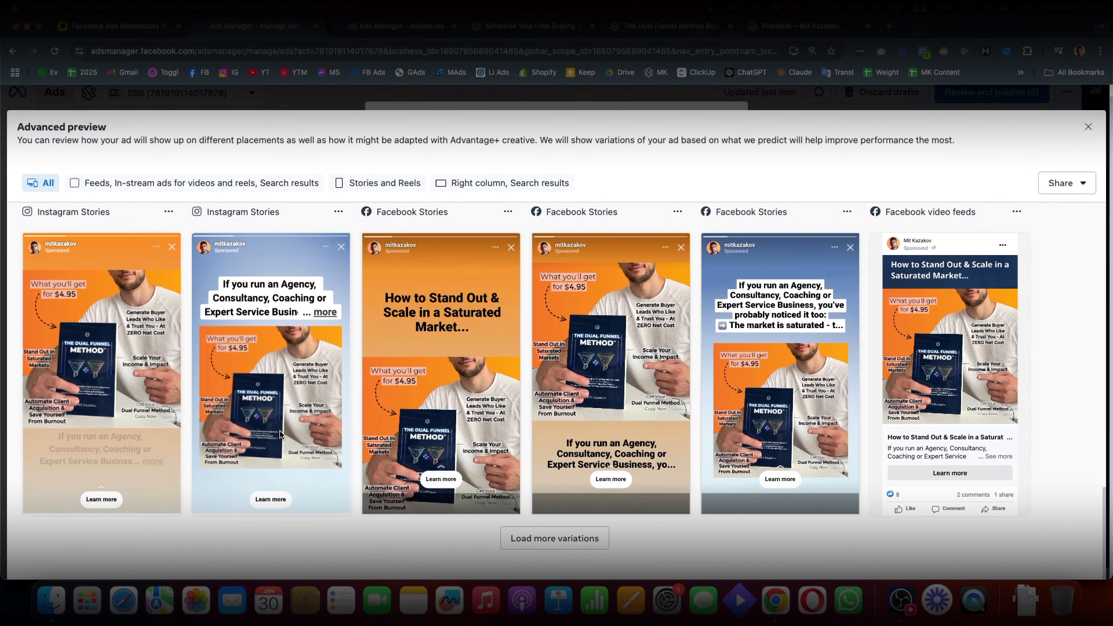
pyautogui.click(1089, 127)
pyautogui.click(728, 122)
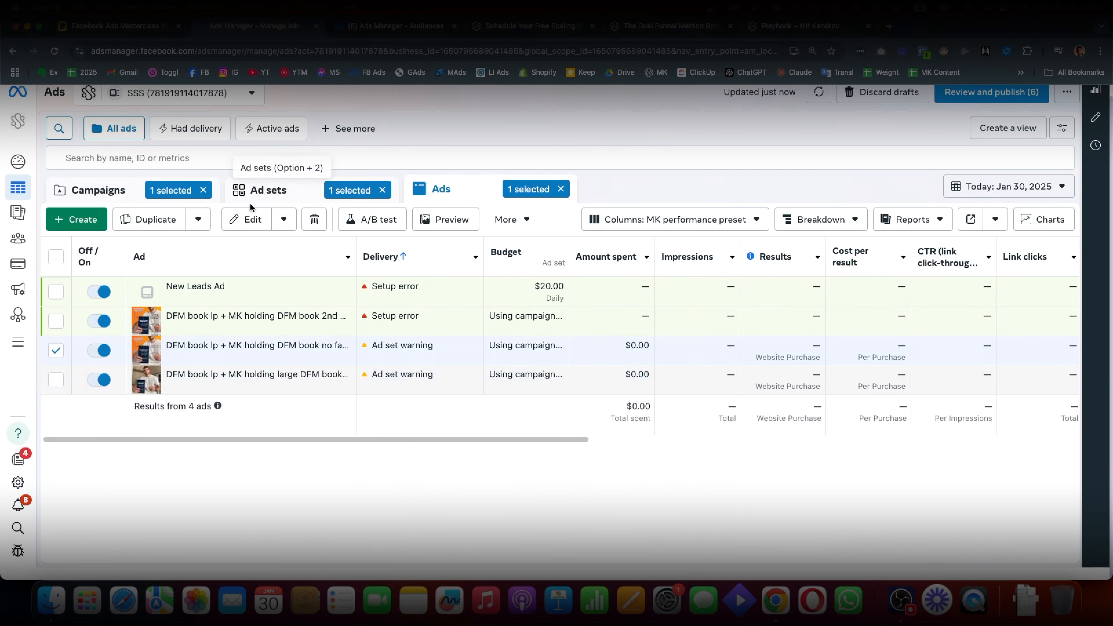
# Open the selected DFM book ad for editing, read its primary text, and bring up the book landing page
pyautogui.click(252, 217)
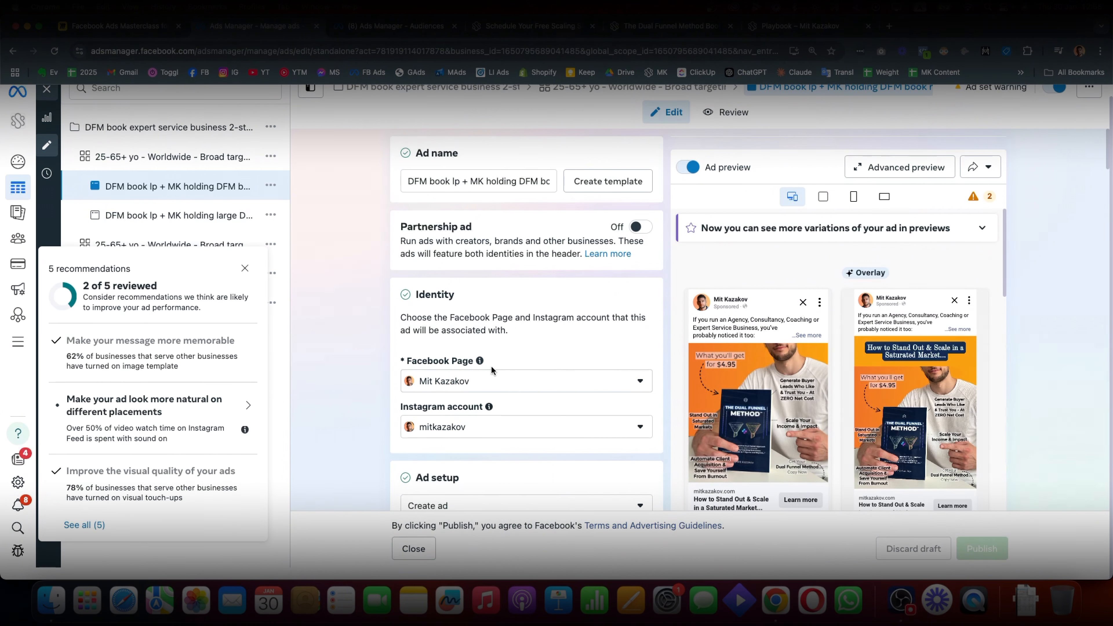
pyautogui.scroll(-10, 492, 364)
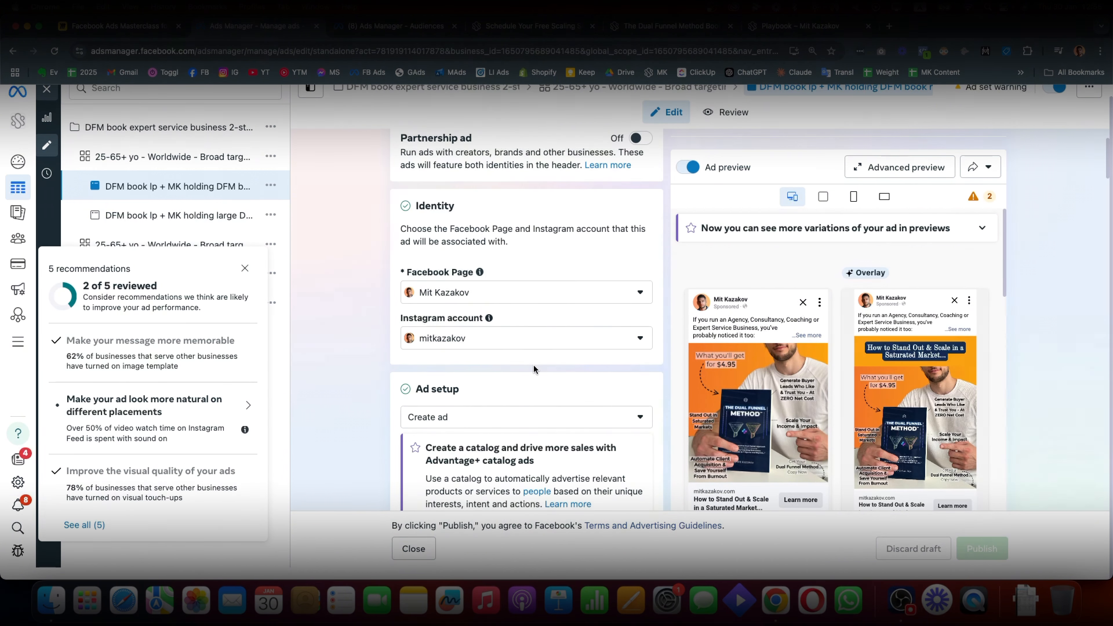
pyautogui.scroll(-15, 544, 360)
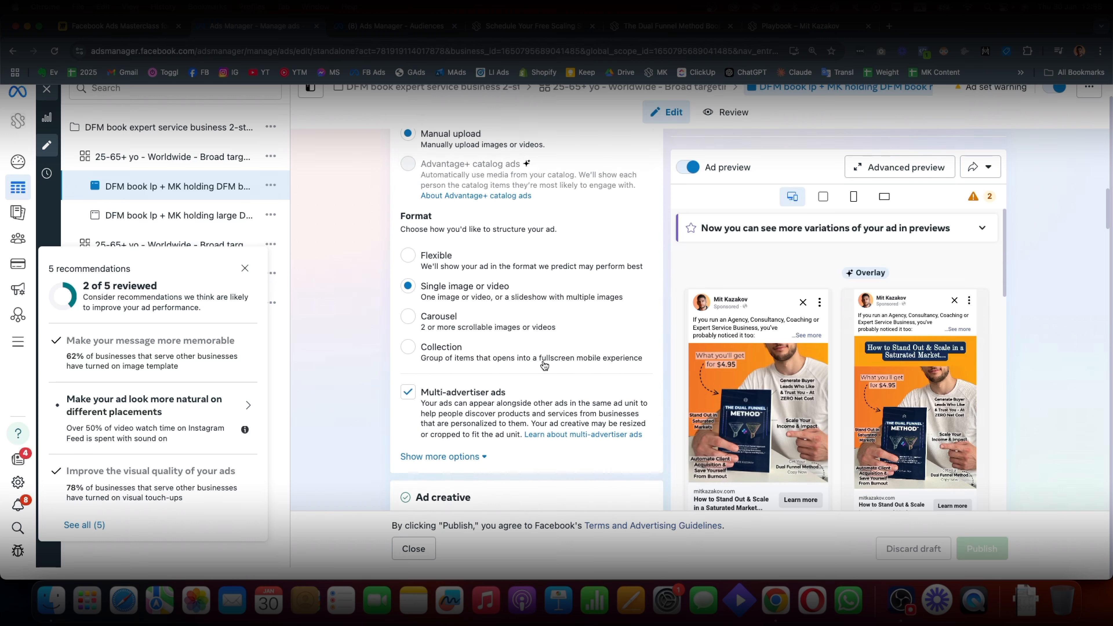
pyautogui.click(519, 269)
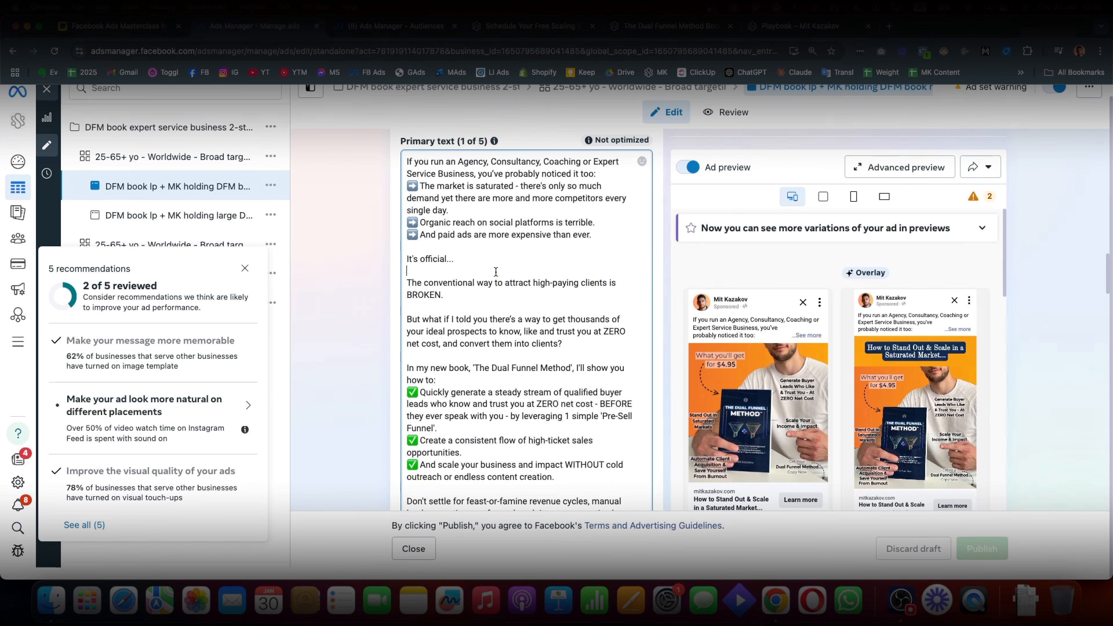
pyautogui.click(654, 28)
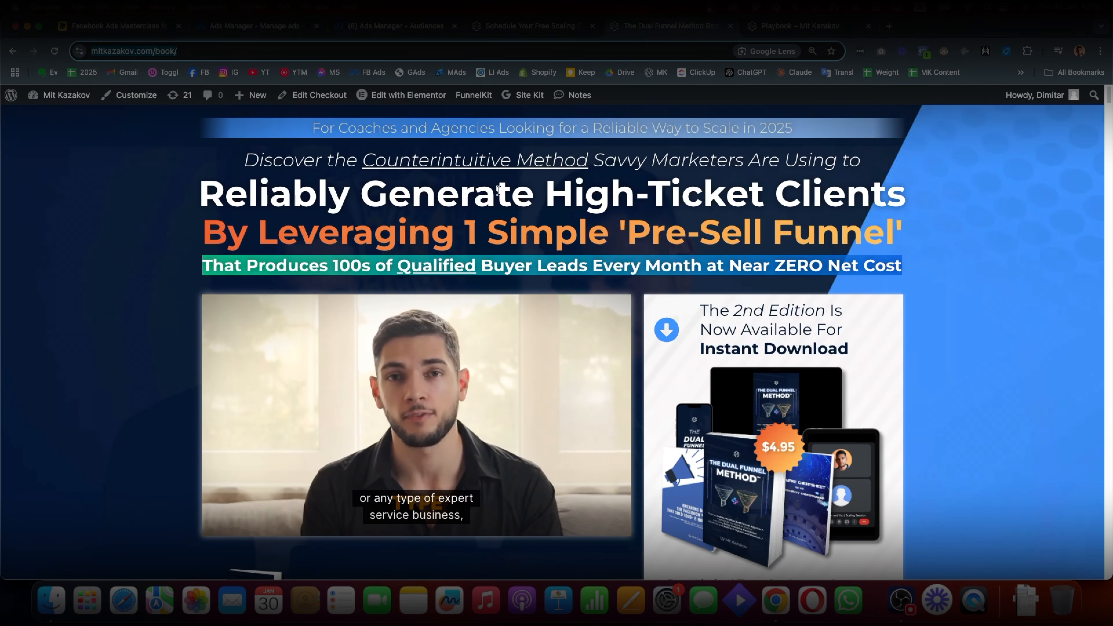
# Read the book landing page's audience line for coaches and agencies and its headline about reliably generating high-ticket clients
pyautogui.moveTo(306, 133); pyautogui.dragTo(789, 123)
pyautogui.click(792, 125)
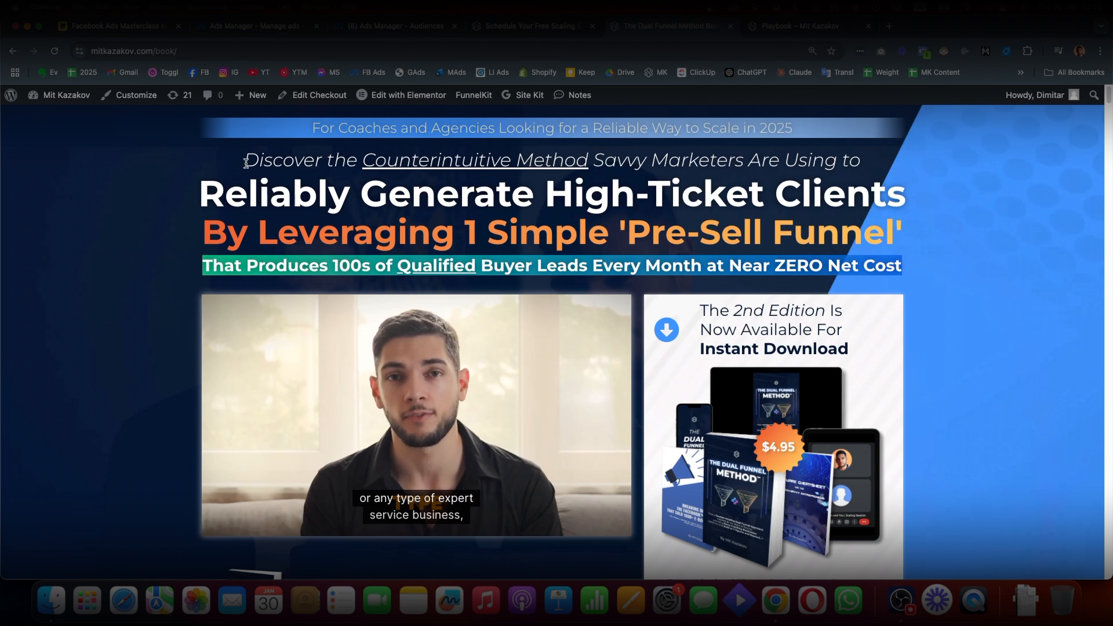
pyautogui.moveTo(244, 161); pyautogui.dragTo(585, 193)
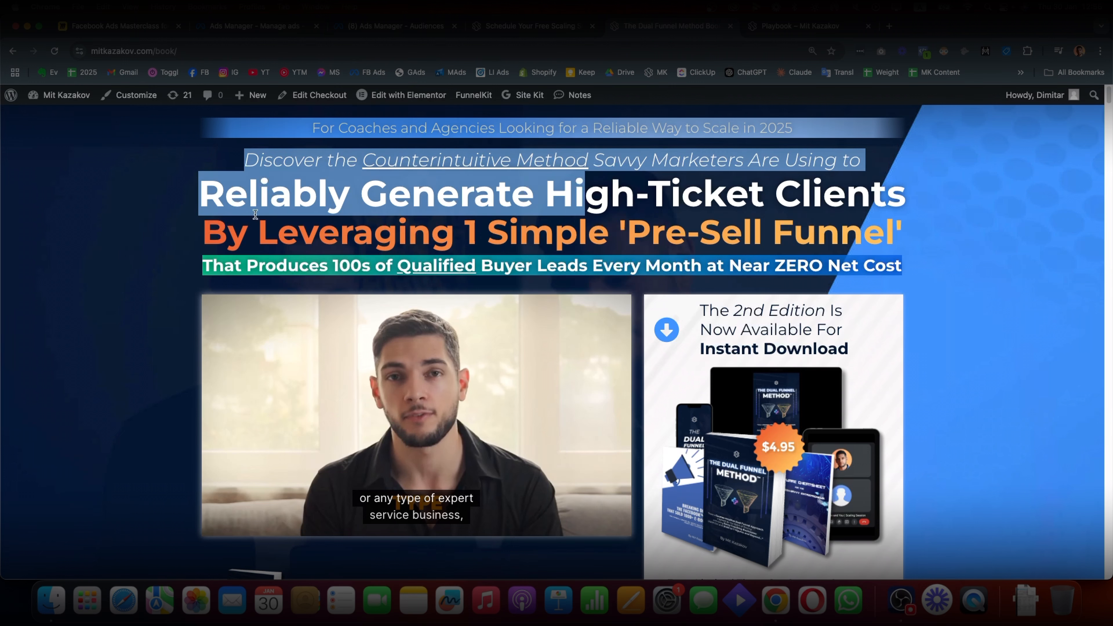
pyautogui.click(227, 227)
pyautogui.moveTo(229, 229); pyautogui.dragTo(323, 226)
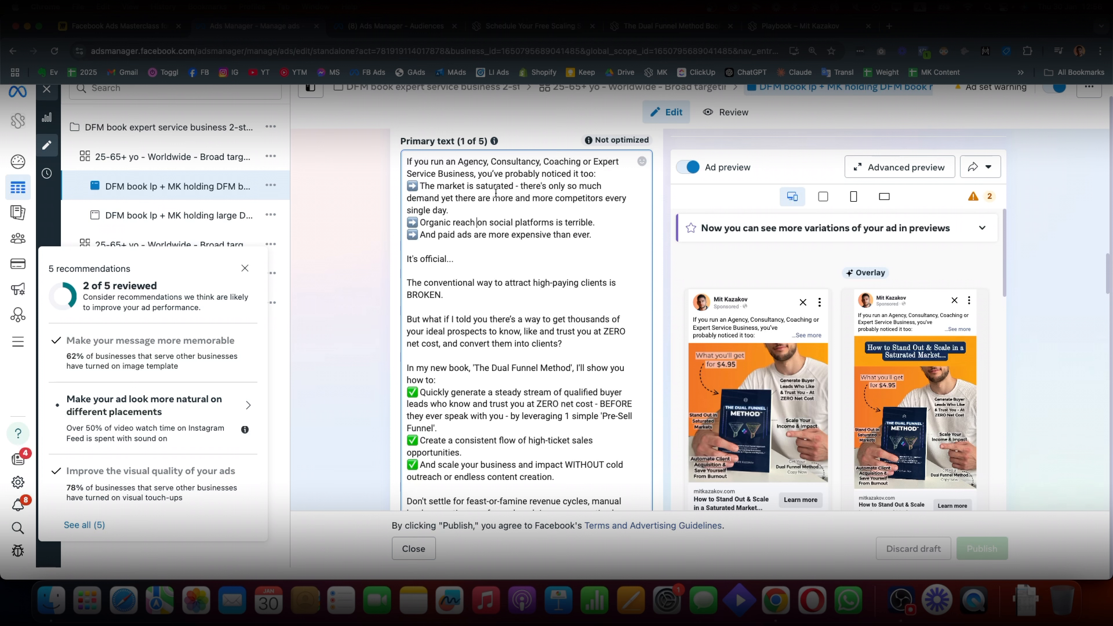
# Check the DFM book ad's primary text, then return to the landing page and compare it with the headline
pyautogui.click(504, 344)
pyautogui.click(641, 34)
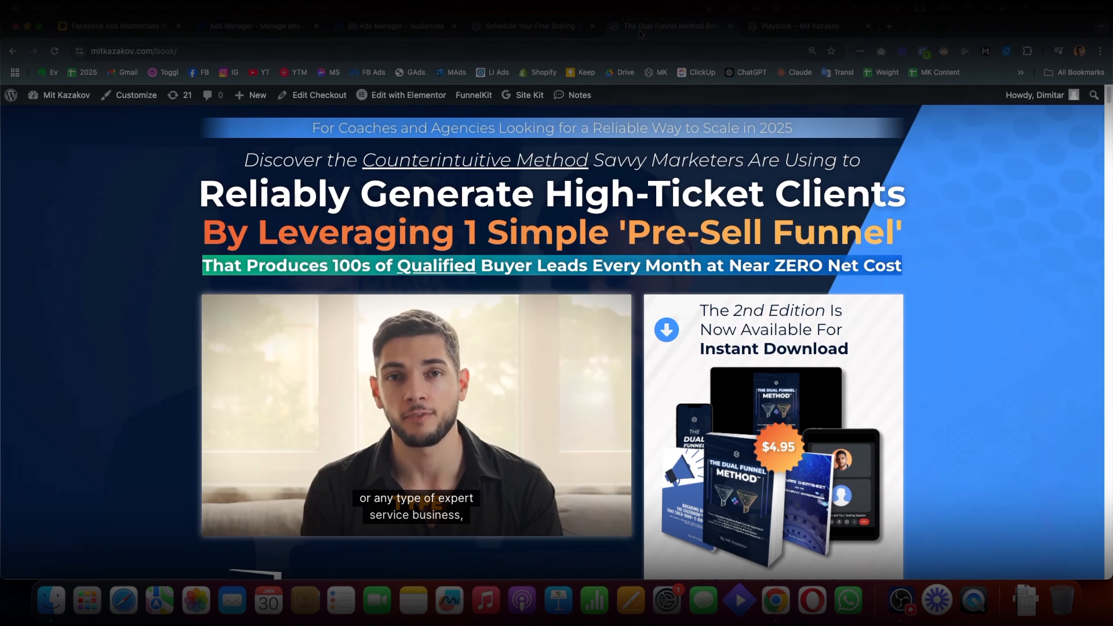
pyautogui.moveTo(307, 127); pyautogui.dragTo(576, 219)
pyautogui.click(565, 225)
pyautogui.moveTo(364, 145); pyautogui.dragTo(460, 221)
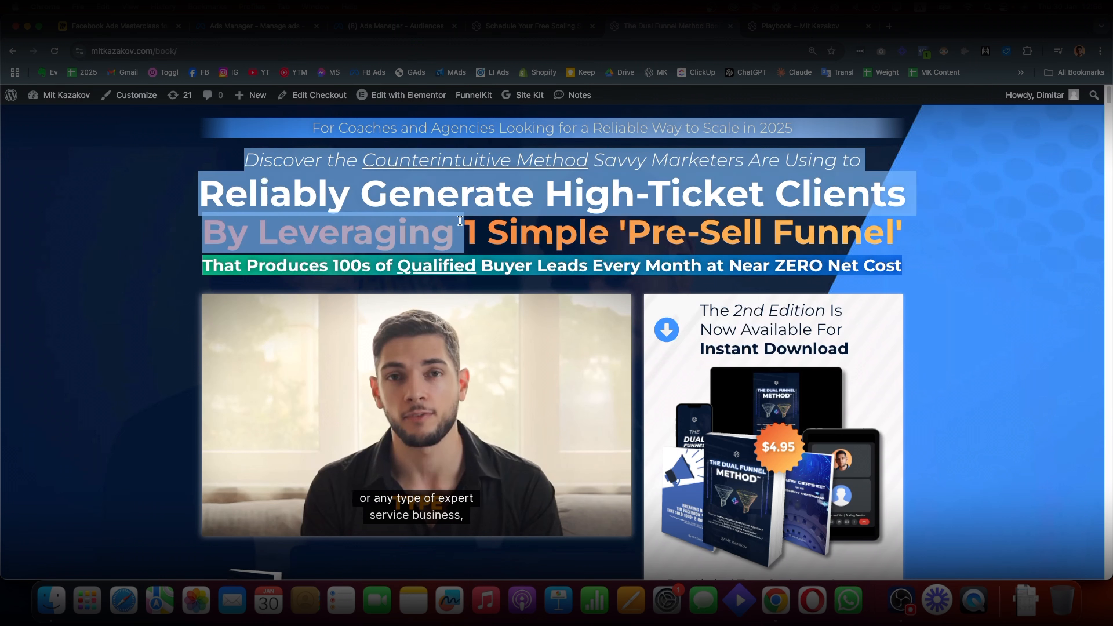
pyautogui.click(519, 203)
# Compare the ad's paragraphs on the broken conventional way and the zero-net-cost promise with the landing page's audience line and headline
pyautogui.click(404, 26)
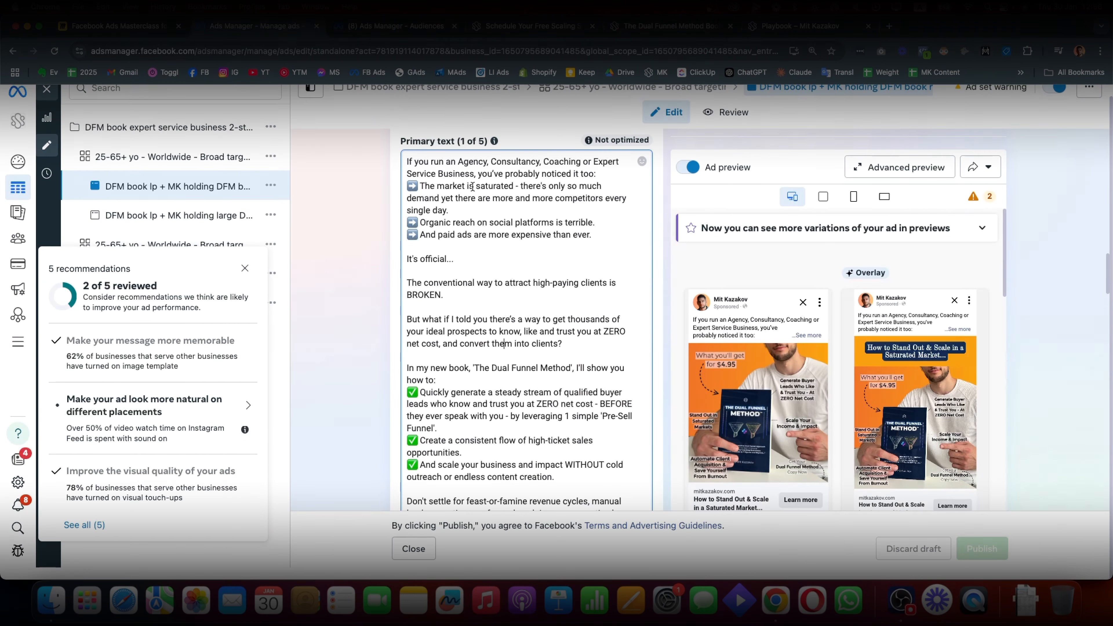
pyautogui.moveTo(481, 265); pyautogui.dragTo(522, 343)
pyautogui.click(590, 349)
pyautogui.click(671, 27)
pyautogui.click(648, 27)
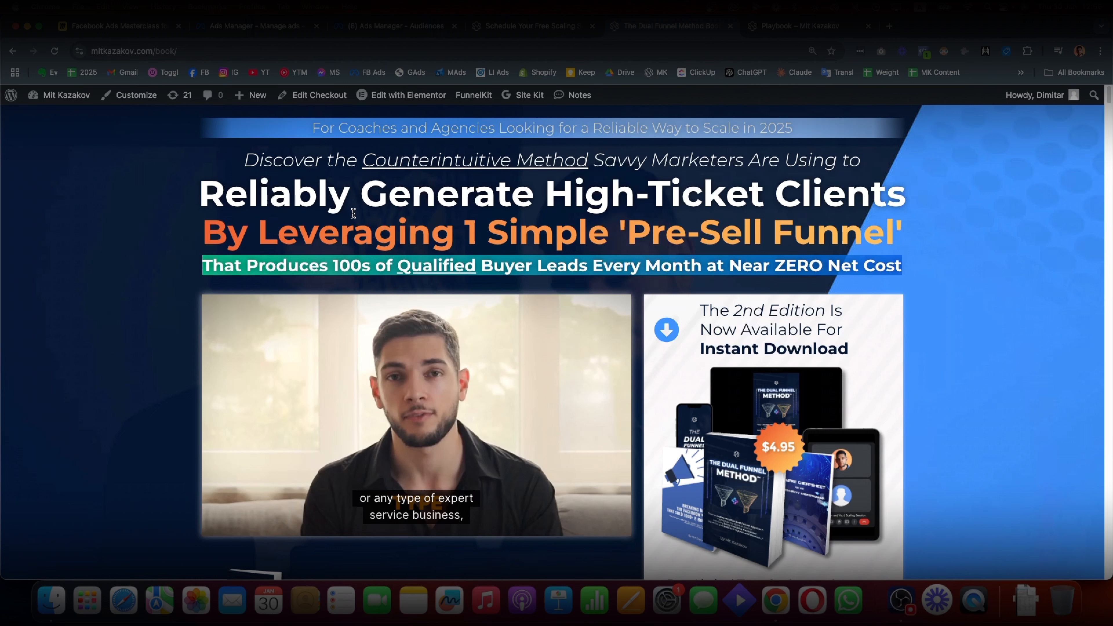
pyautogui.moveTo(301, 131); pyautogui.dragTo(793, 130)
pyautogui.moveTo(260, 167); pyautogui.dragTo(641, 229)
pyautogui.click(580, 244)
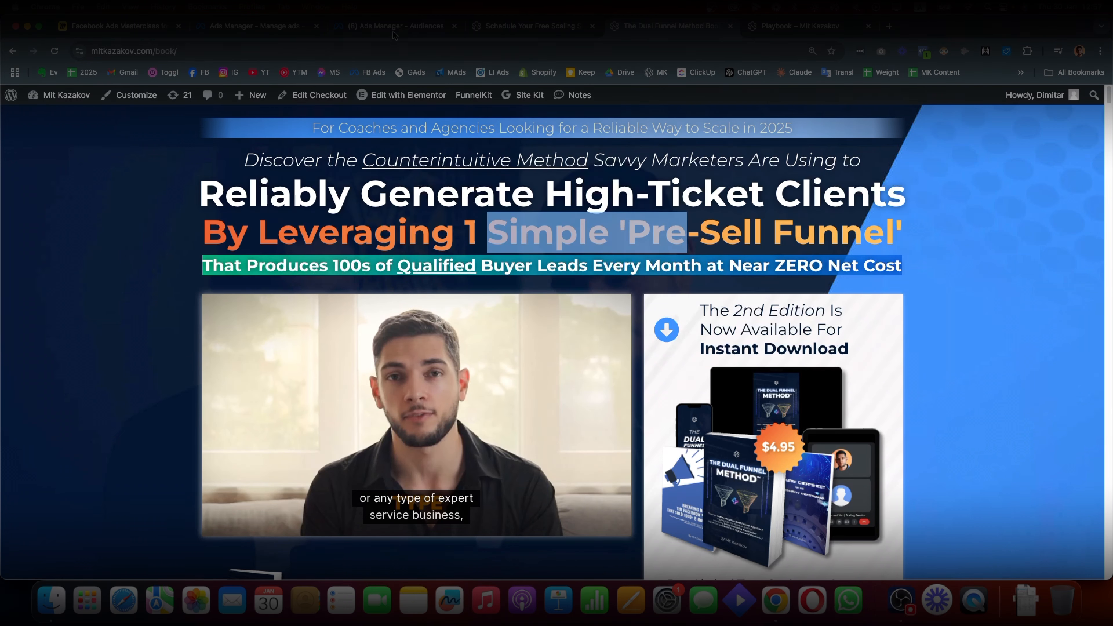
# Read the ad's organic reach and paid ads points against the landing page's 'Pre-Sell Funnel' headline
pyautogui.click(401, 29)
pyautogui.click(282, 32)
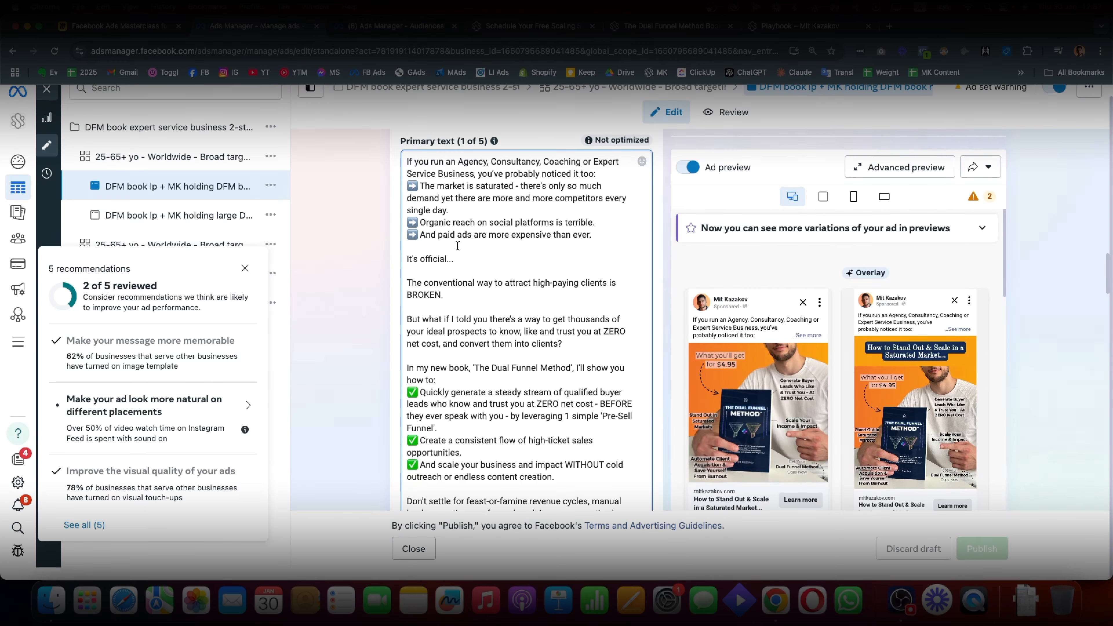
pyautogui.moveTo(456, 223); pyautogui.dragTo(504, 272)
pyautogui.click(563, 274)
pyautogui.click(673, 29)
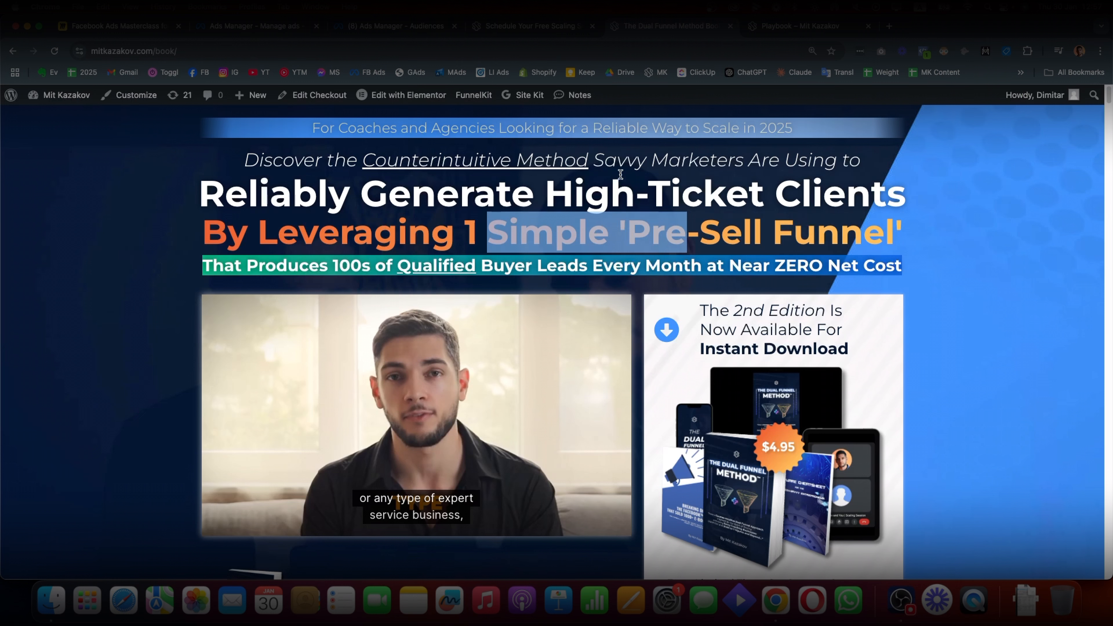
pyautogui.click(679, 177)
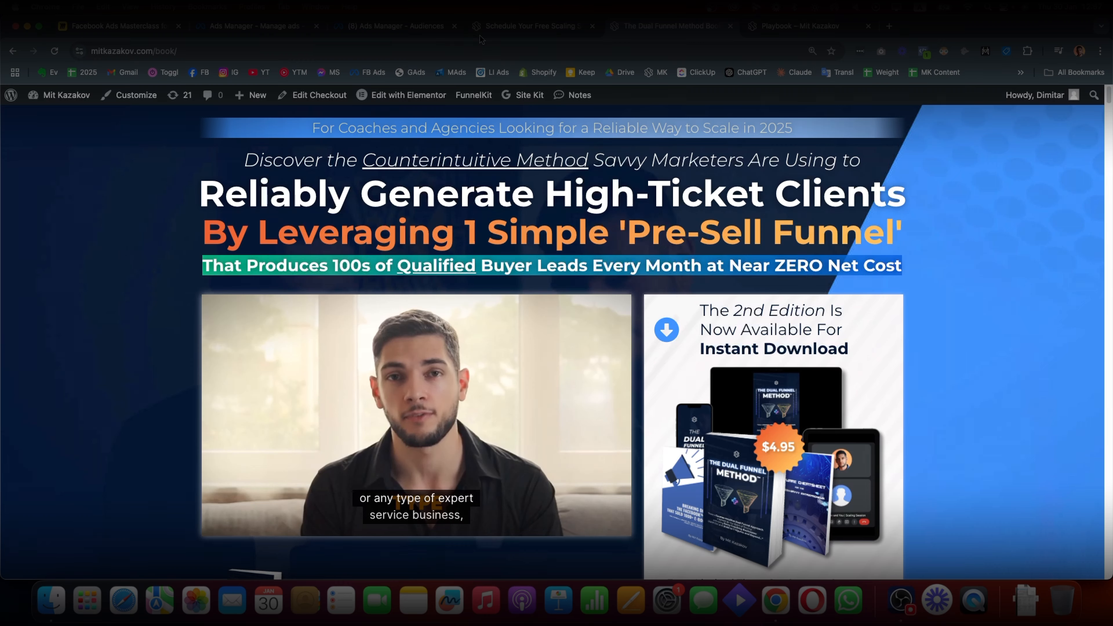
# Return to the ad editor and look over the primary text from its opening line through the full copy
pyautogui.click(412, 29)
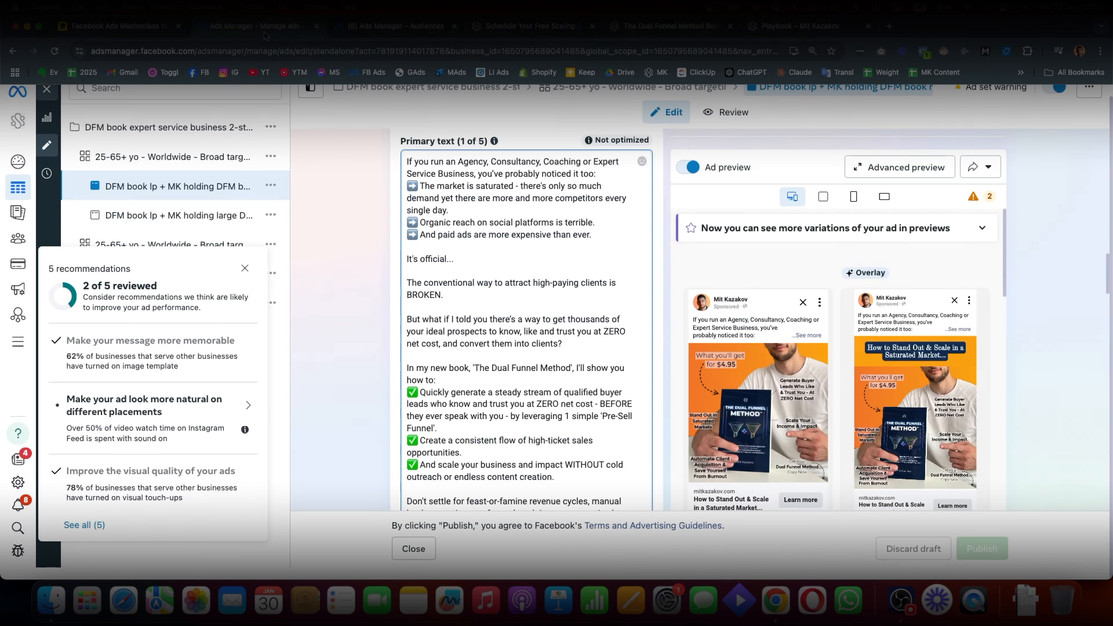
pyautogui.moveTo(408, 223); pyautogui.dragTo(500, 275)
pyautogui.click(500, 276)
pyautogui.click(404, 160)
pyautogui.click(534, 365)
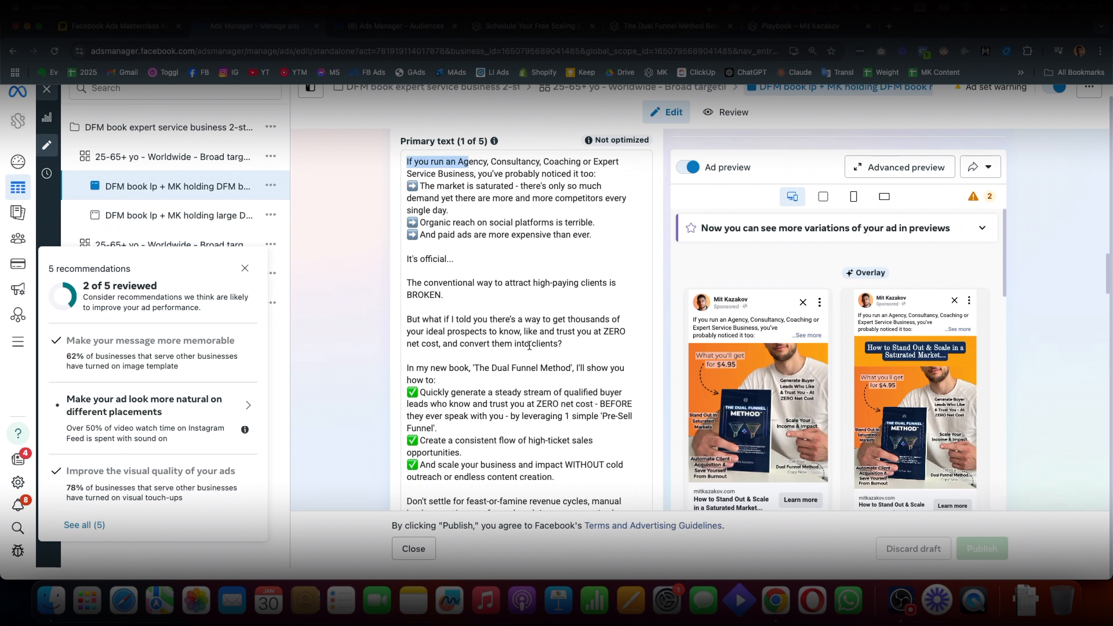
pyautogui.click(528, 333)
pyautogui.scroll(-5, 528, 336)
pyautogui.scroll(5, 537, 347)
pyautogui.scroll(2, 537, 349)
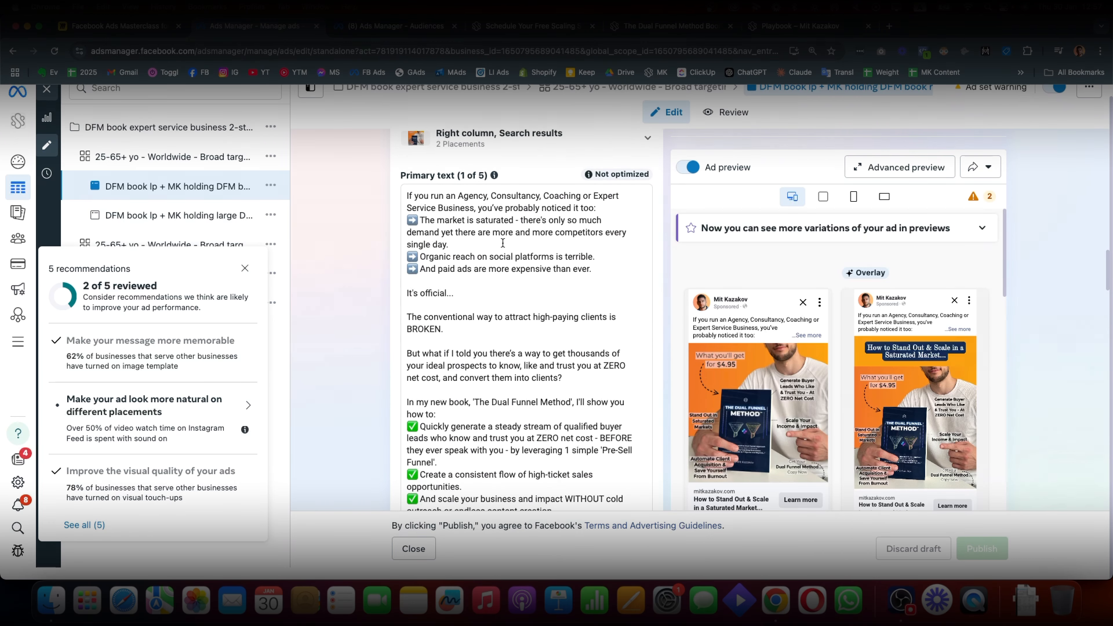
# Examine the primary text's audience callout, three arrow-marked pain points, 'BROKEN' statement and 'But what if' promise
pyautogui.moveTo(407, 198); pyautogui.dragTo(608, 200)
pyautogui.moveTo(425, 220); pyautogui.dragTo(597, 275)
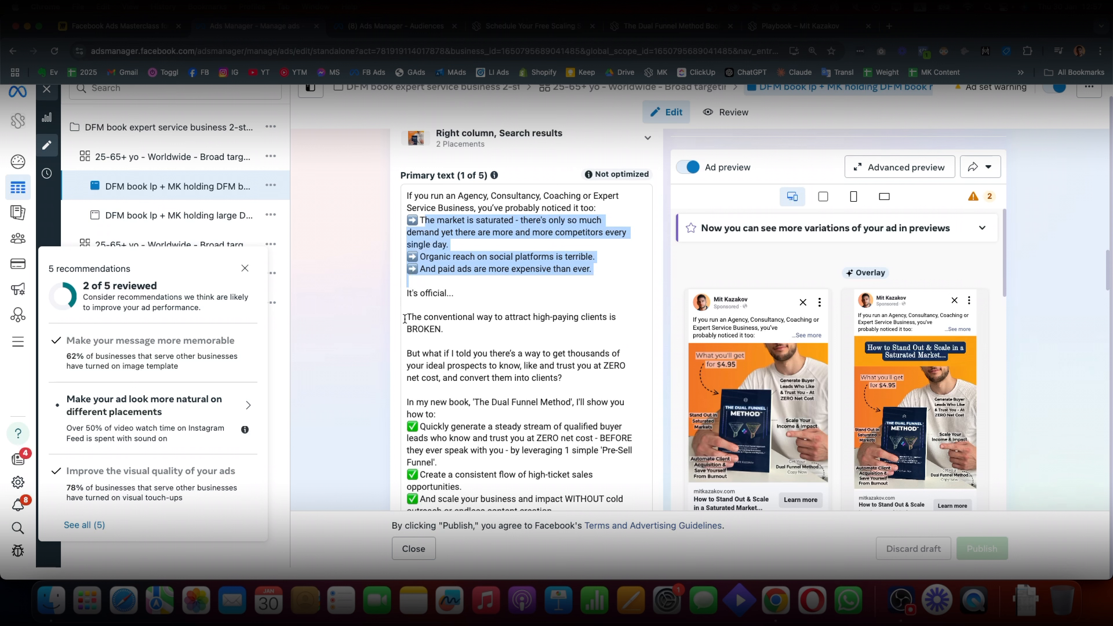
pyautogui.moveTo(405, 319); pyautogui.dragTo(472, 369)
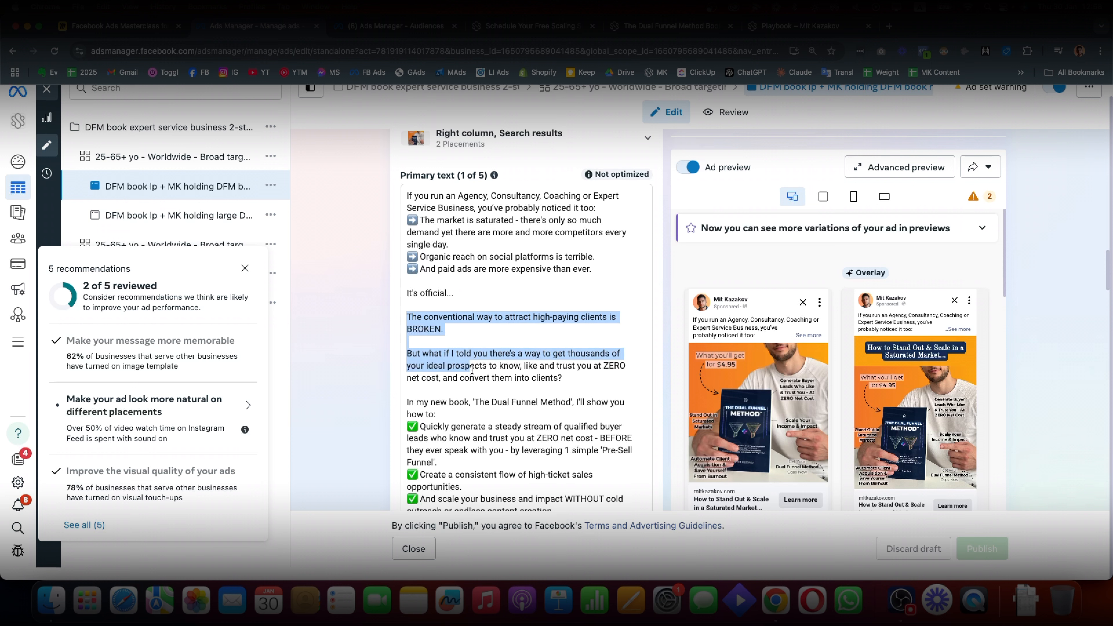
pyautogui.click(480, 373)
pyautogui.moveTo(407, 353); pyautogui.dragTo(530, 380)
pyautogui.click(575, 381)
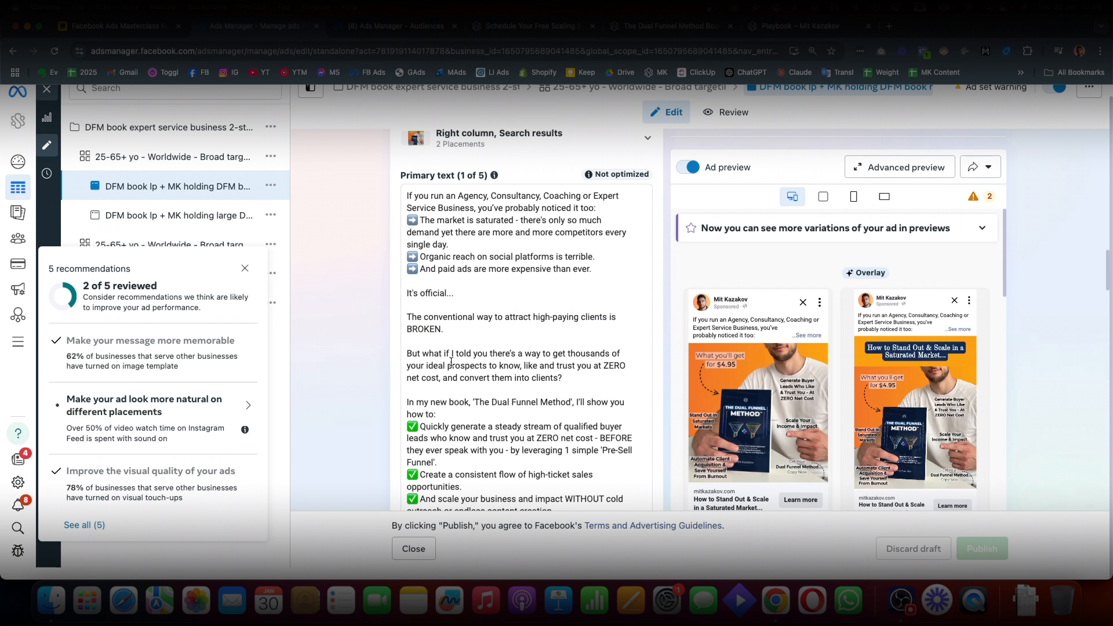
# Look through the book landing page down to the comparison of Conventional Methods and The Dual Funnel Method
pyautogui.click(675, 26)
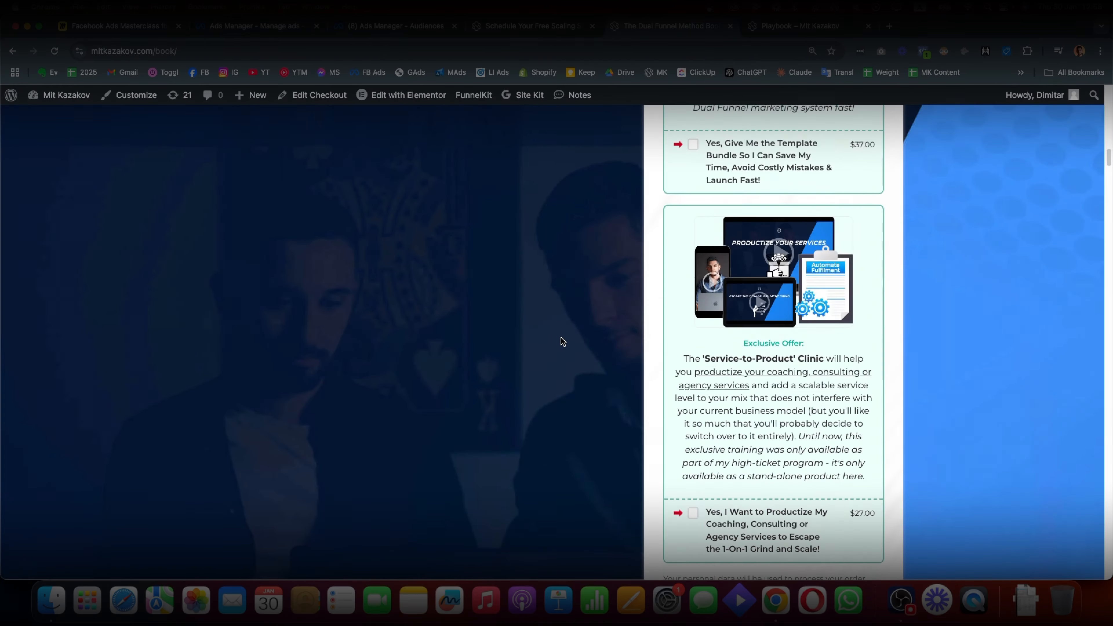
pyautogui.scroll(-20, 561, 340)
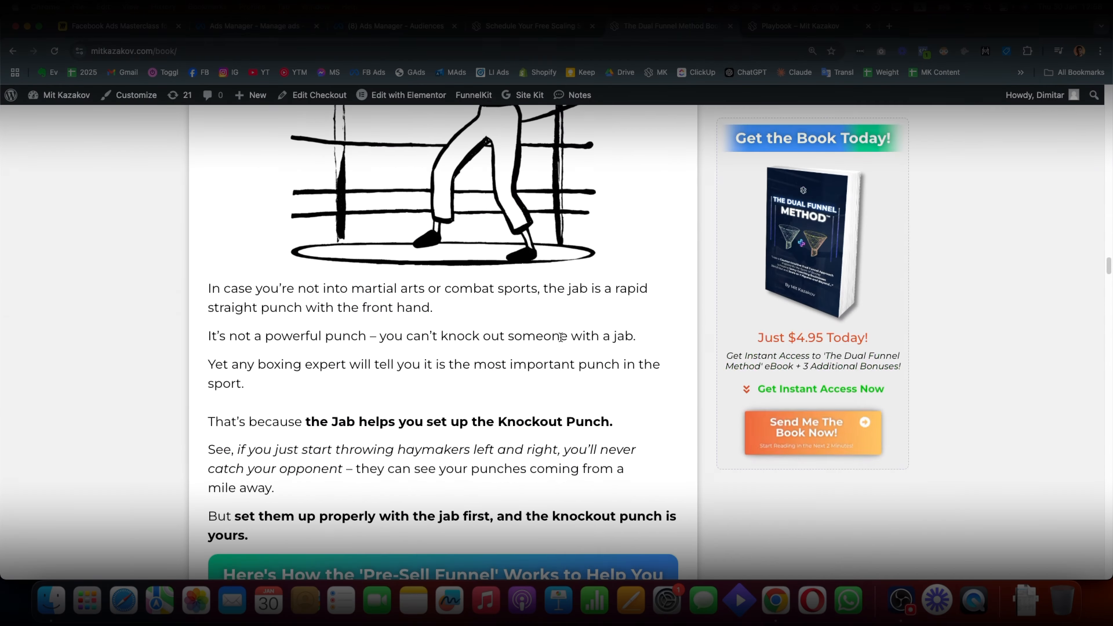
pyautogui.scroll(-5, 560, 338)
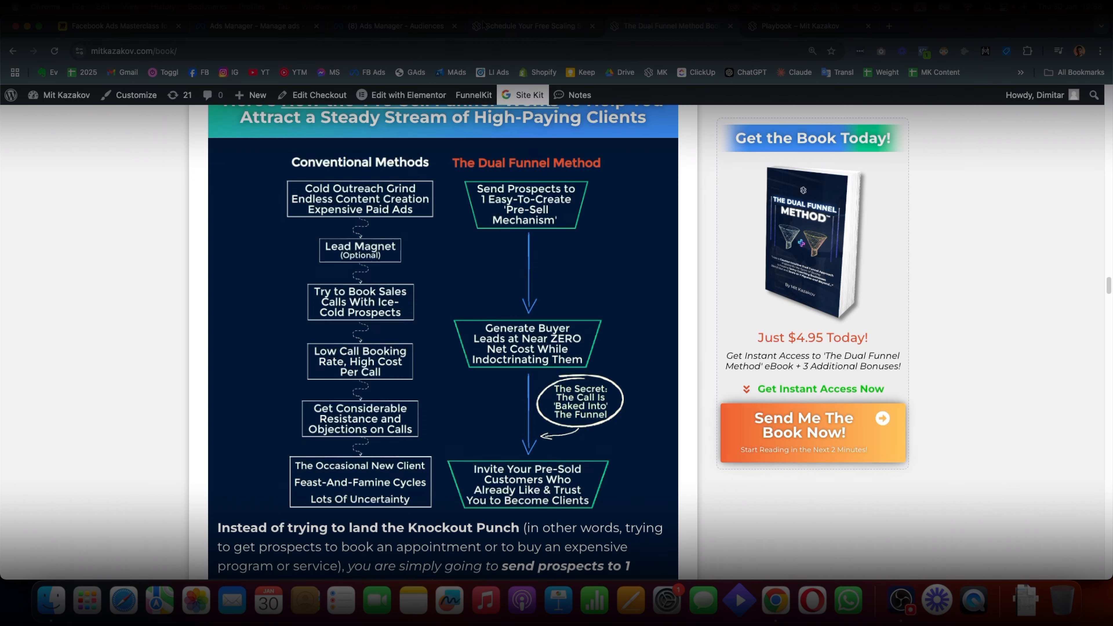
# Return to the ad editor and reread the paragraphs on the broken conventional way and the 'But what if I told you' promise
pyautogui.click(399, 28)
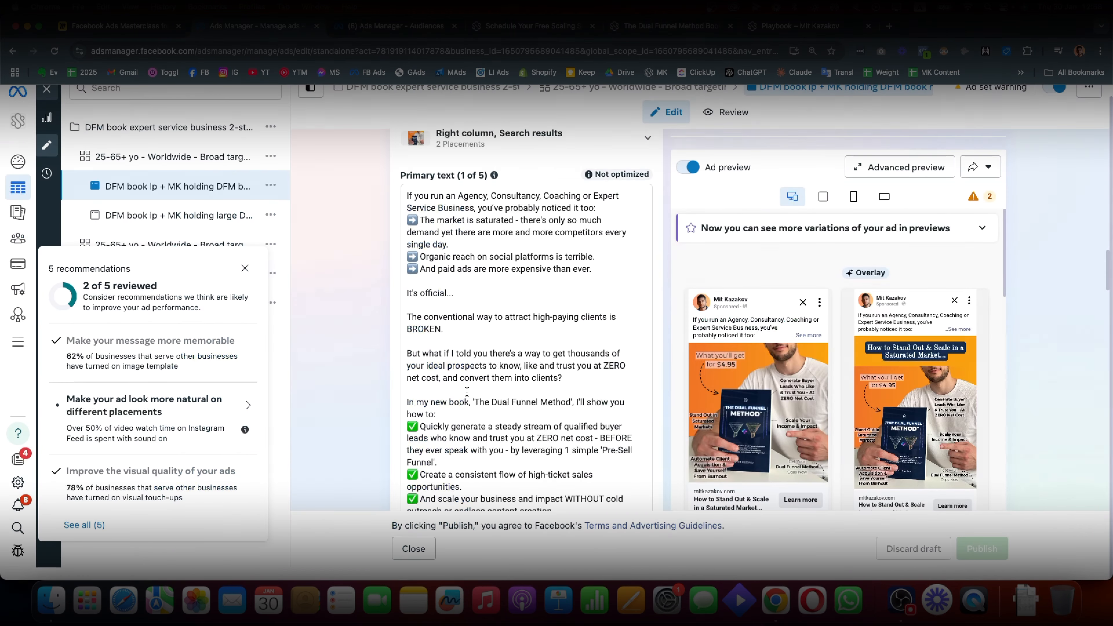
pyautogui.moveTo(448, 269); pyautogui.dragTo(417, 316)
pyautogui.click(509, 360)
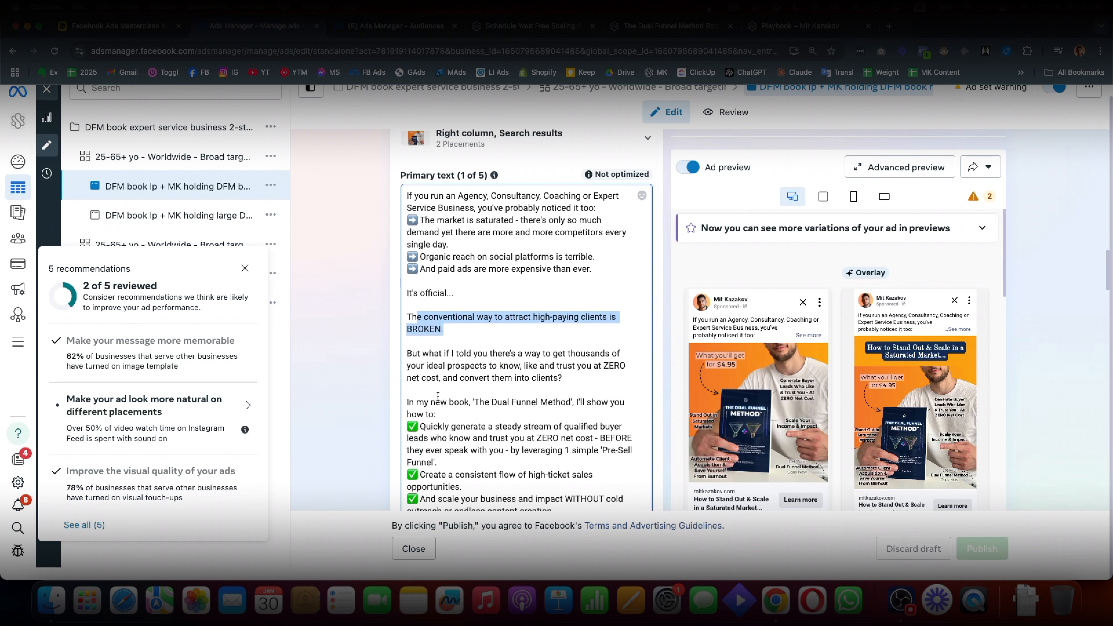
pyautogui.click(412, 357)
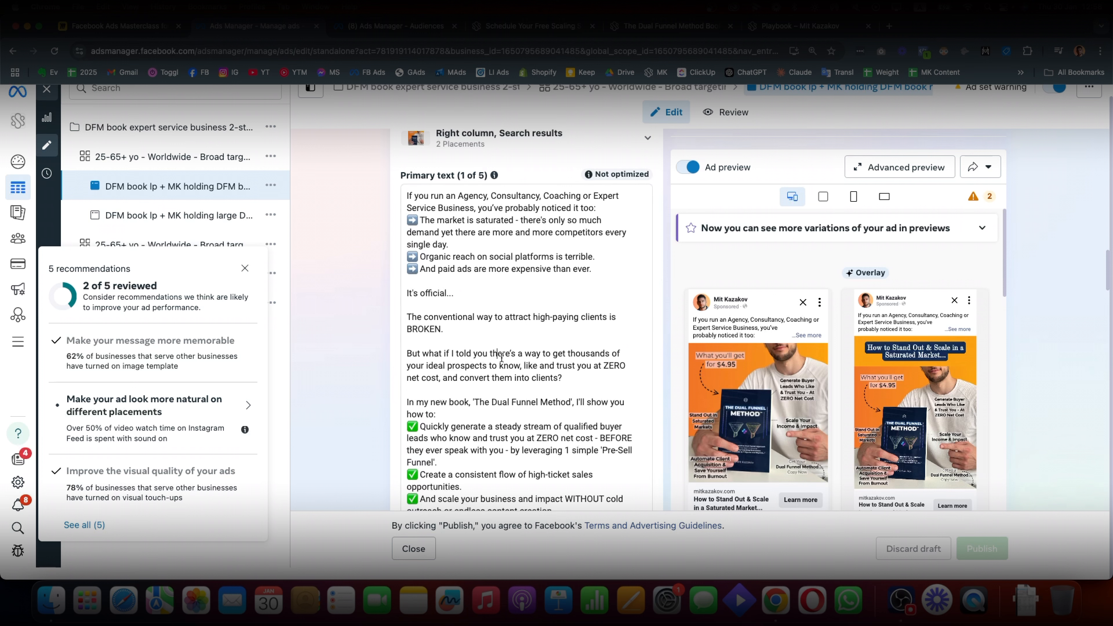
pyautogui.moveTo(502, 357); pyautogui.dragTo(477, 360)
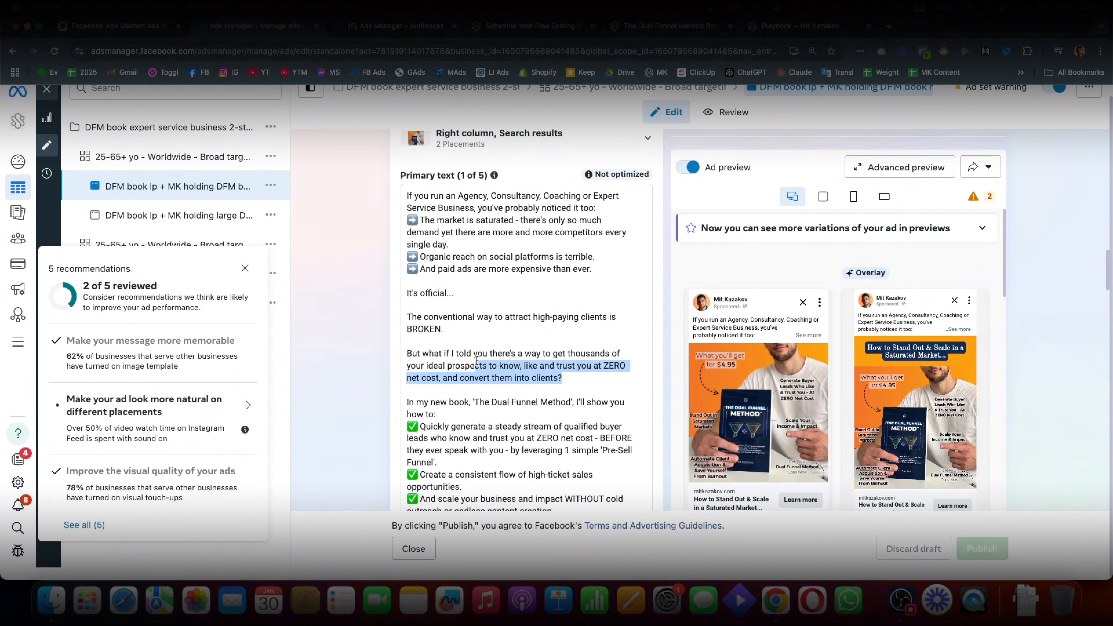
pyautogui.tripleClick(491, 317)
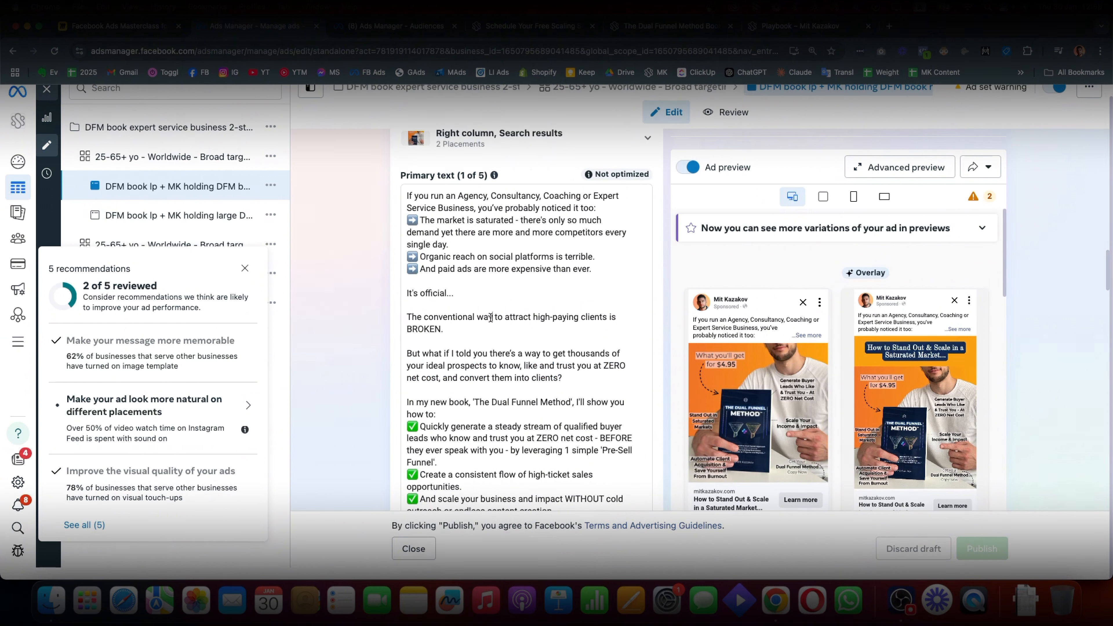
pyautogui.tripleClick(486, 358)
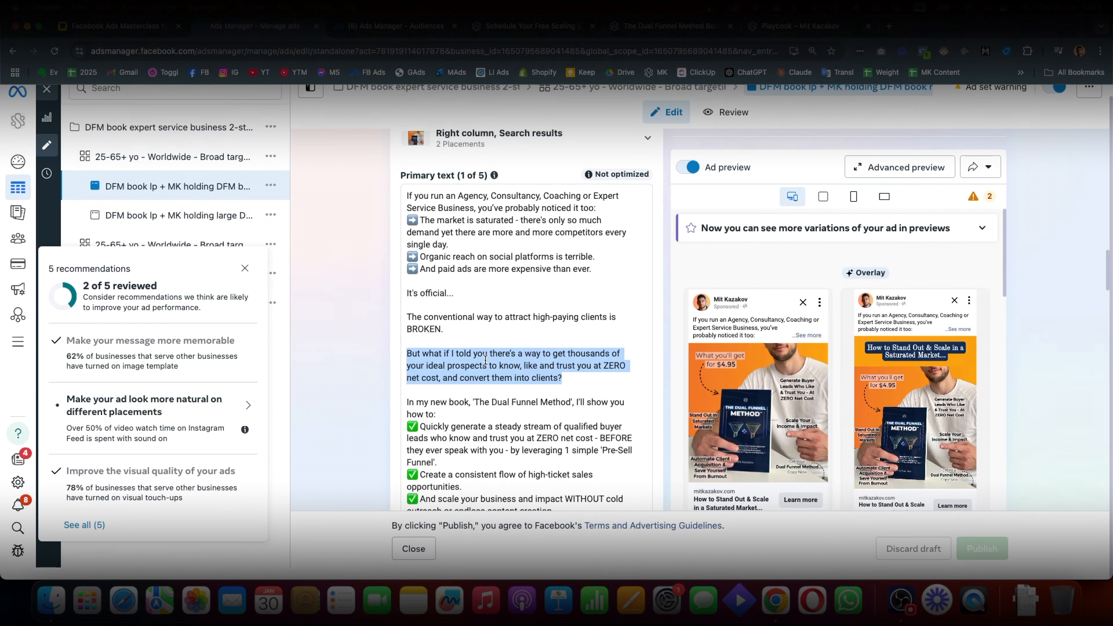
pyautogui.click(504, 366)
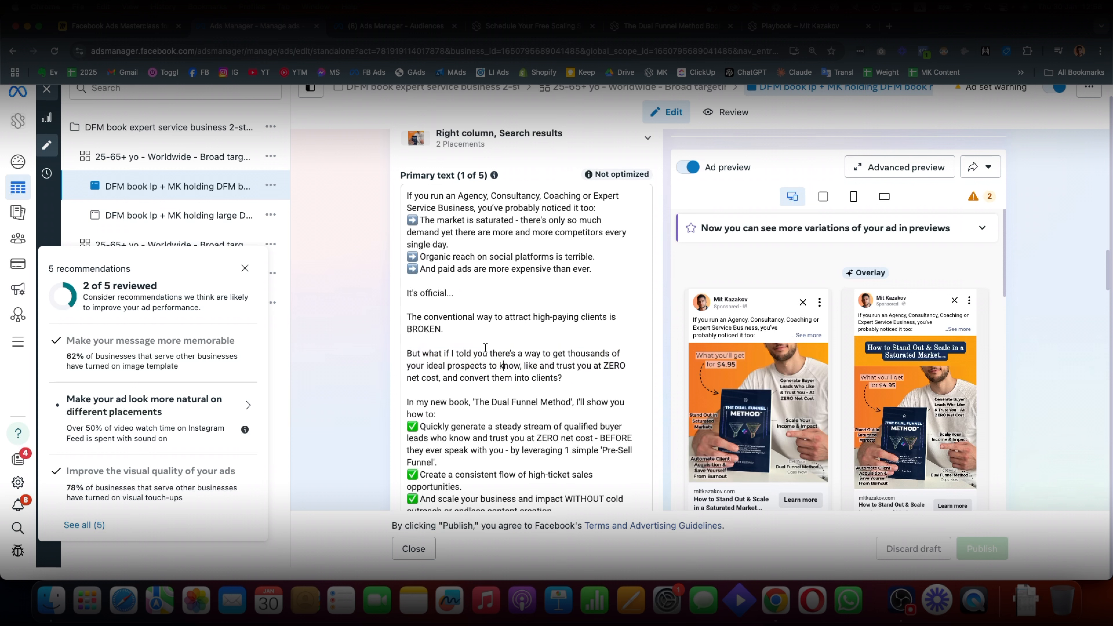
pyautogui.tripleClick(479, 360)
pyautogui.moveTo(407, 342); pyautogui.dragTo(571, 365)
pyautogui.click(575, 383)
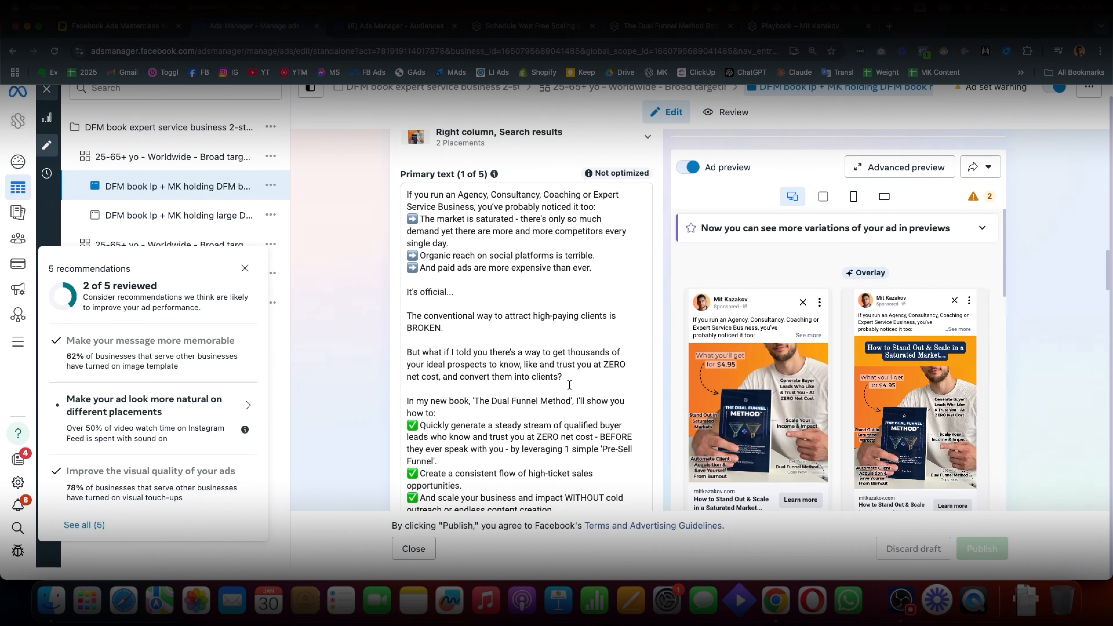
# Read the three checkmarked benefits of 'The Dual Funnel Method' in the primary text
pyautogui.scroll(-3, 472, 377)
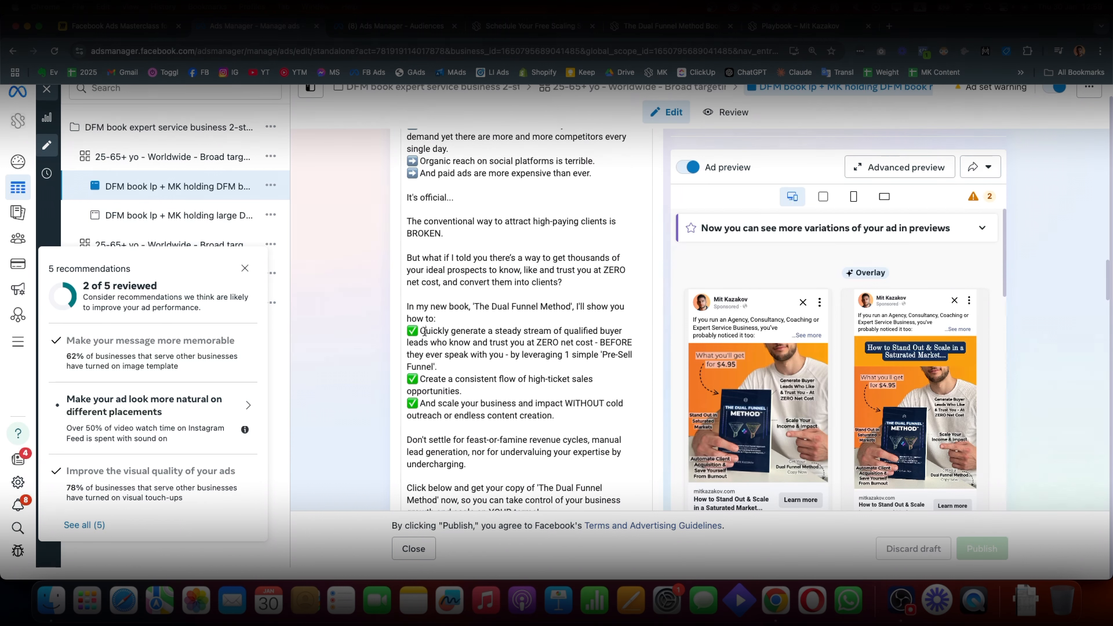
pyautogui.moveTo(426, 331); pyautogui.dragTo(577, 407)
pyautogui.click(585, 420)
pyautogui.tripleClick(437, 409)
pyautogui.tripleClick(524, 412)
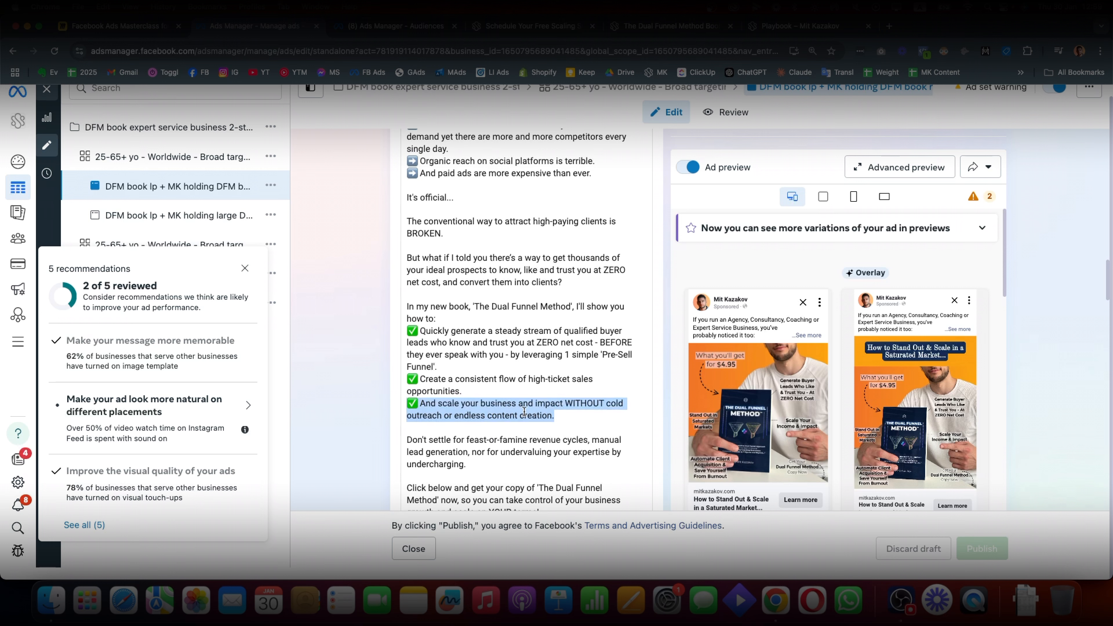
# Read the primary text's closing 'Don't settle' paragraph and call to action, and view the headline field below it
pyautogui.scroll(-2, 534, 416)
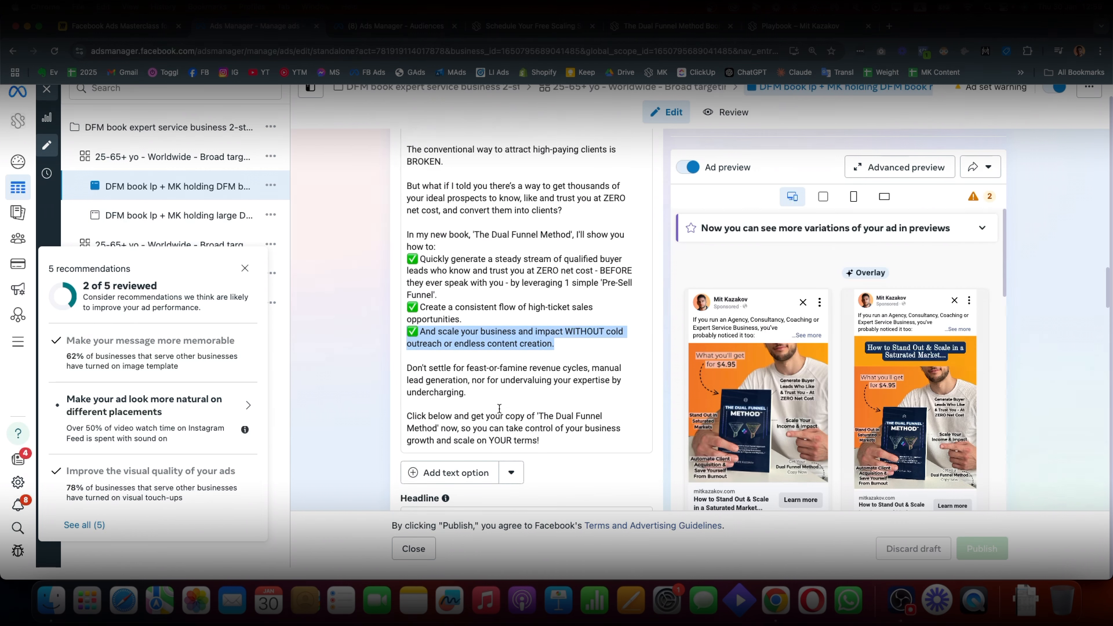
pyautogui.click(412, 361)
pyautogui.click(472, 378)
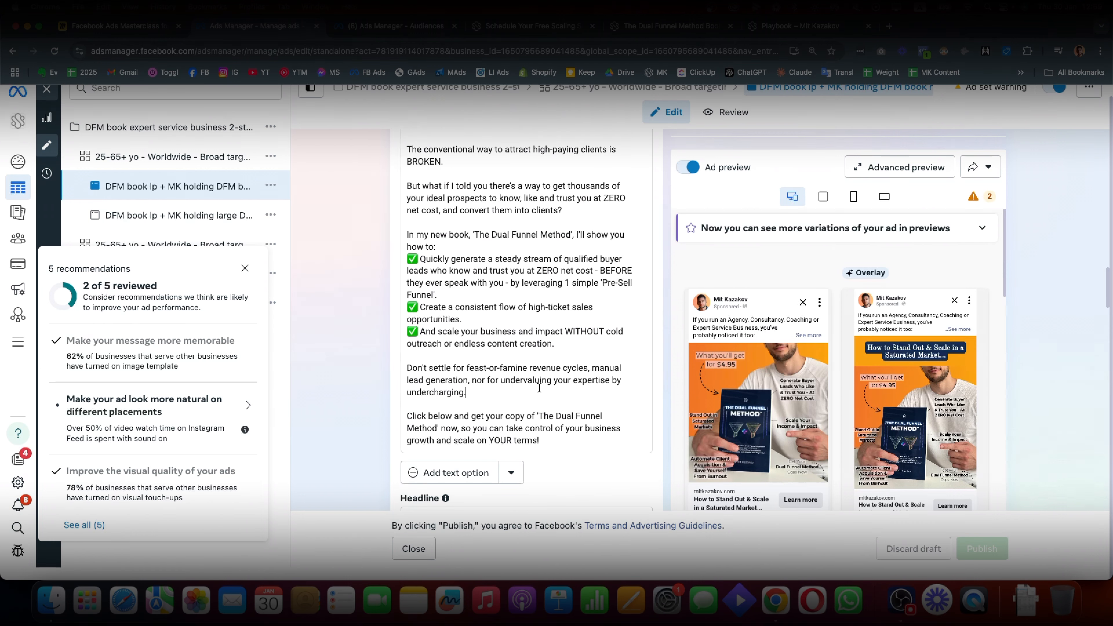
pyautogui.moveTo(555, 440); pyautogui.dragTo(445, 369)
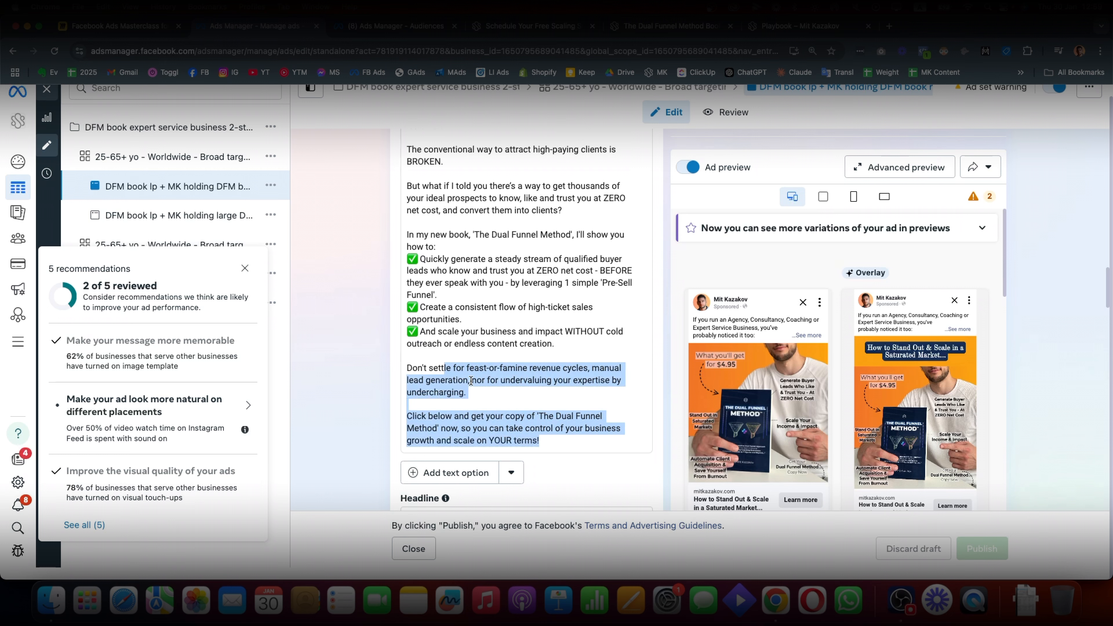
pyautogui.click(471, 380)
pyautogui.scroll(-2, 587, 338)
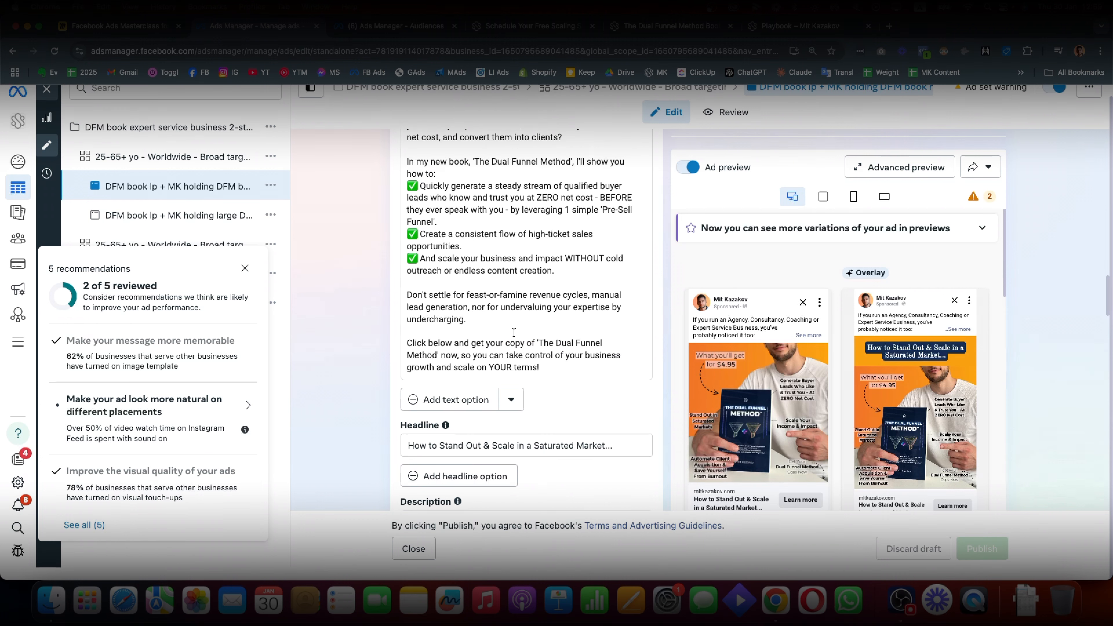
pyautogui.scroll(1, 514, 333)
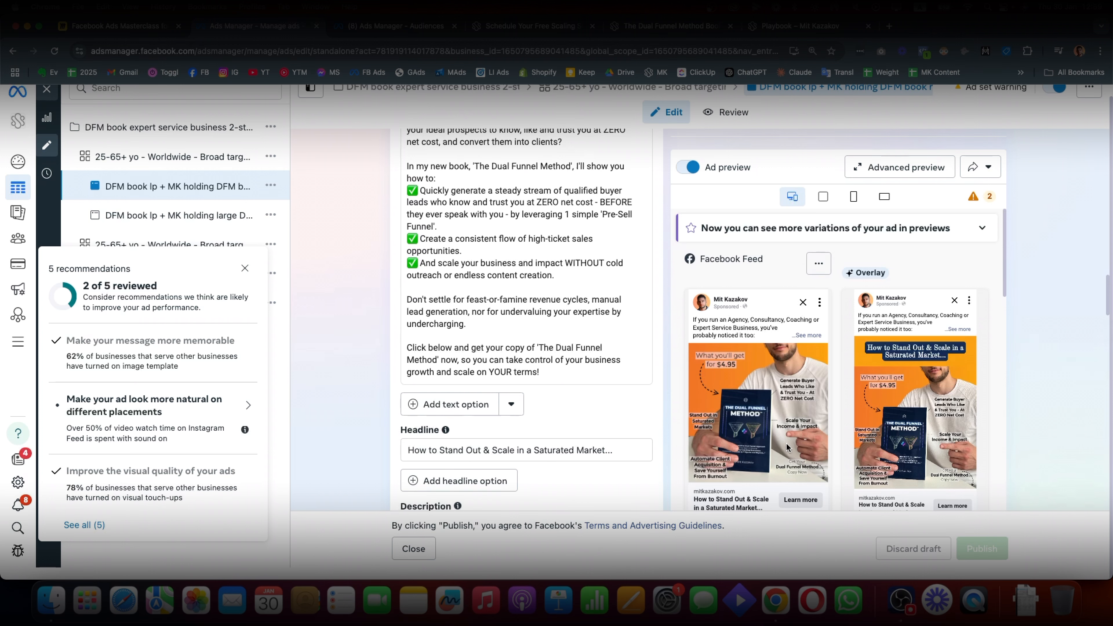
# Close the ad editor and preview the no-face DFM book ad and the large DFM book ad from the ads list
pyautogui.scroll(-1, 539, 354)
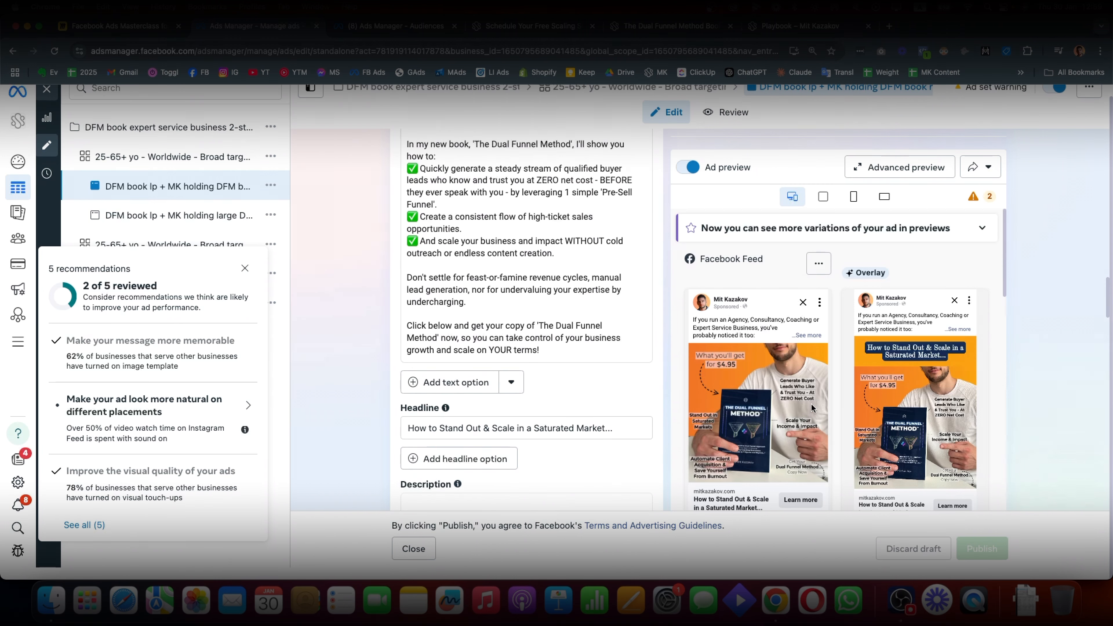
pyautogui.click(46, 91)
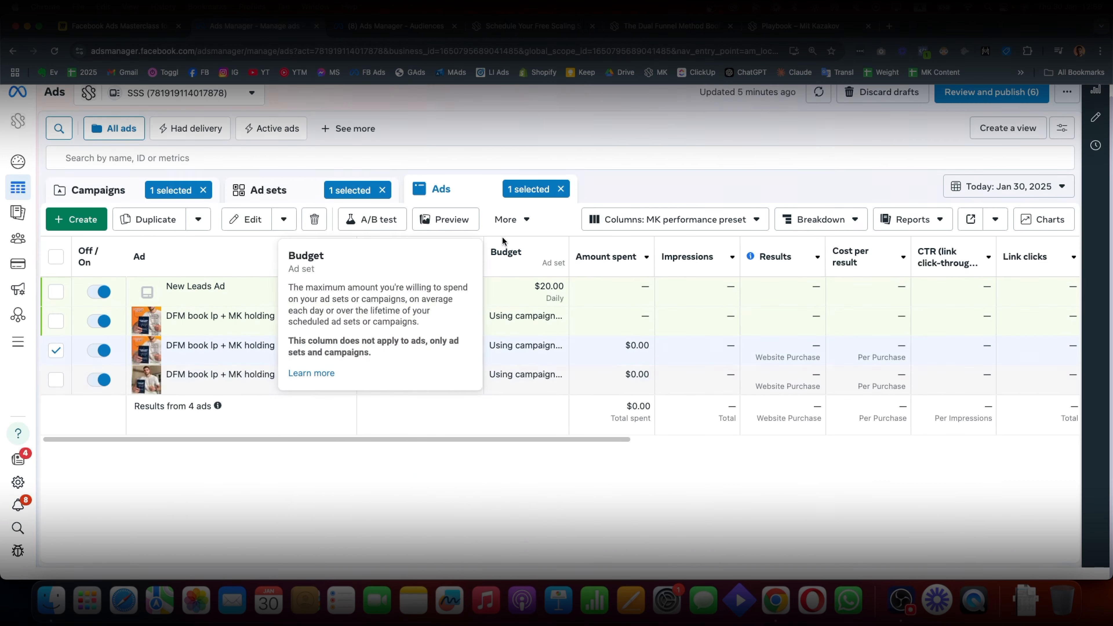
pyautogui.click(444, 220)
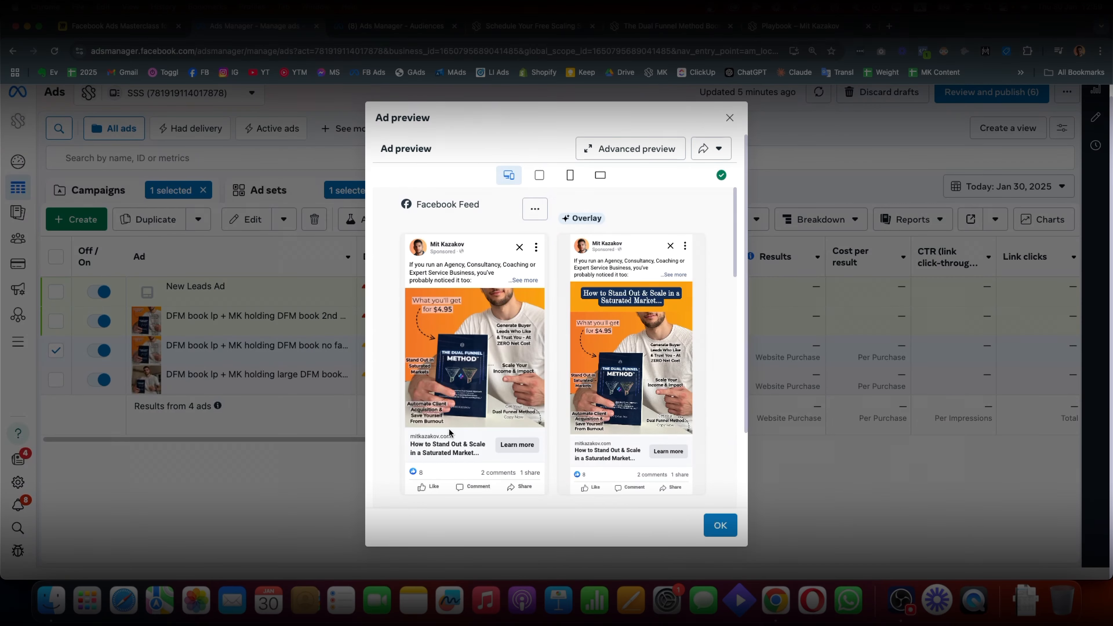
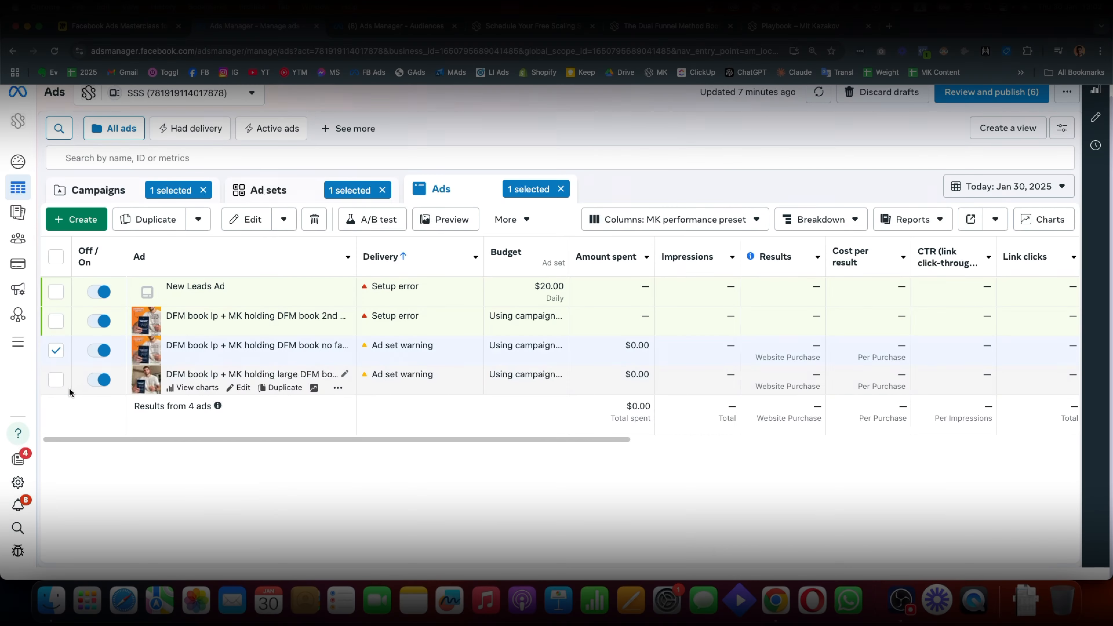
pyautogui.click(68, 387)
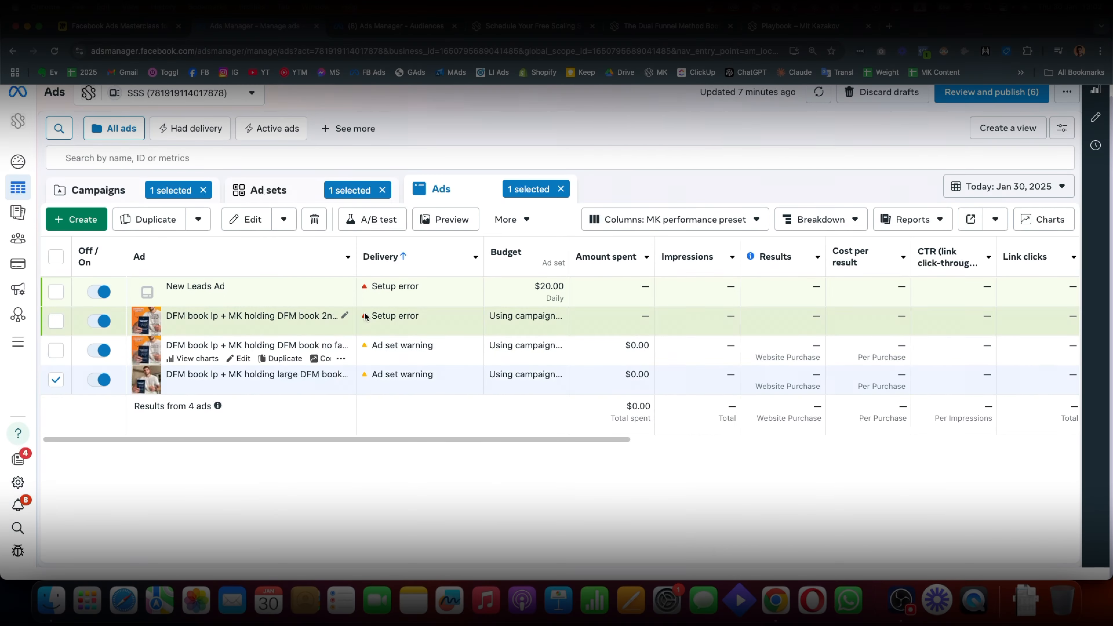
pyautogui.click(435, 220)
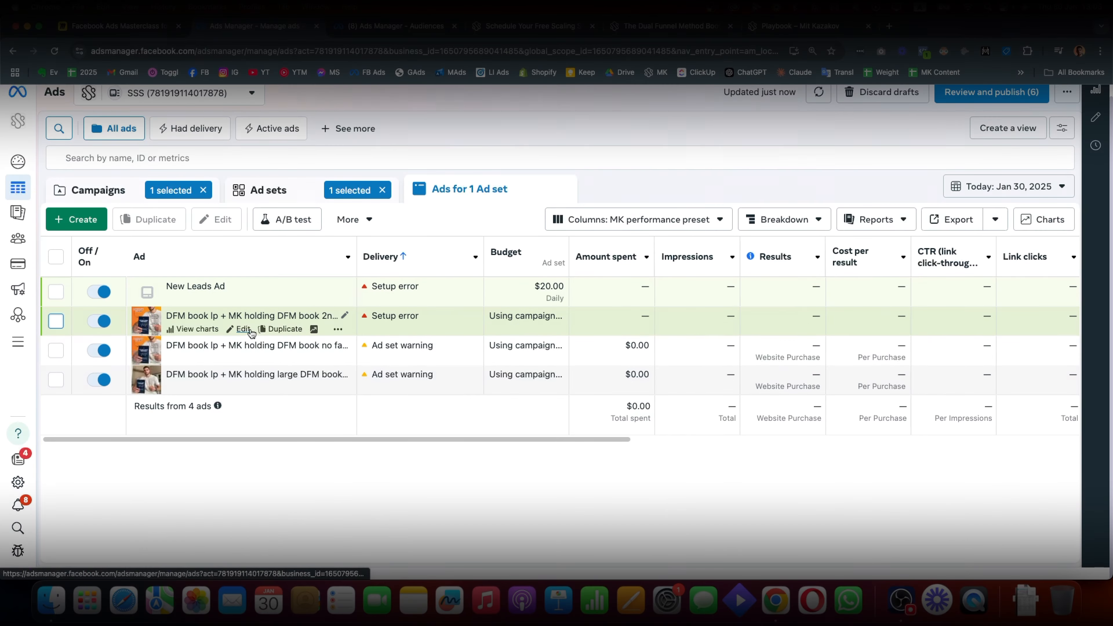
# Open the draft DFM book 2nd edition ad for editing, and view its publish confirmation without publishing
pyautogui.click(243, 329)
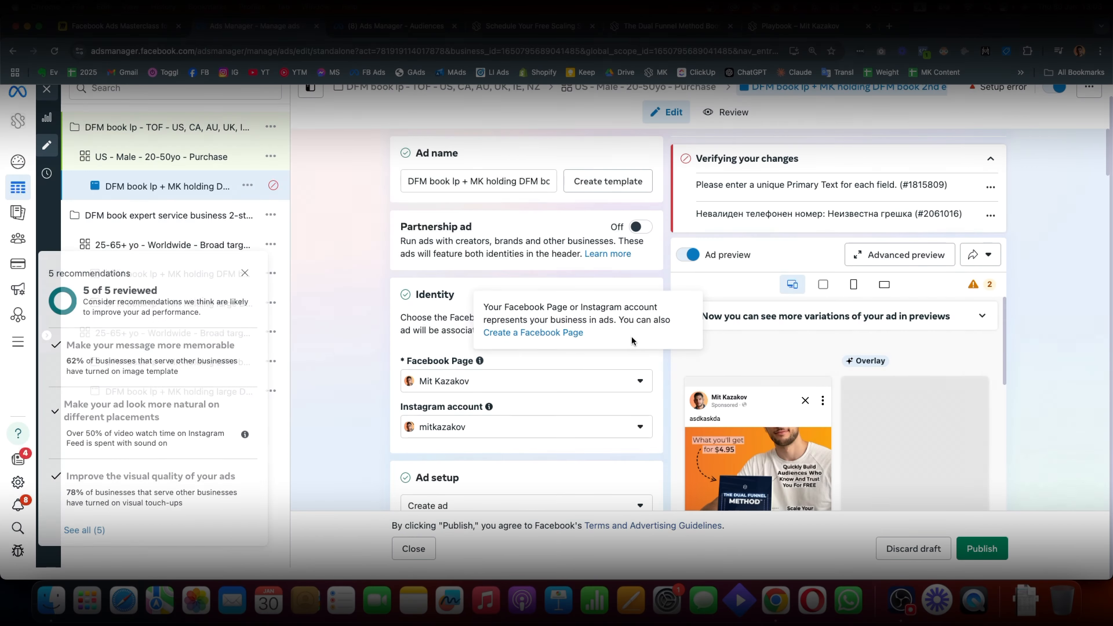
pyautogui.scroll(-10, 511, 203)
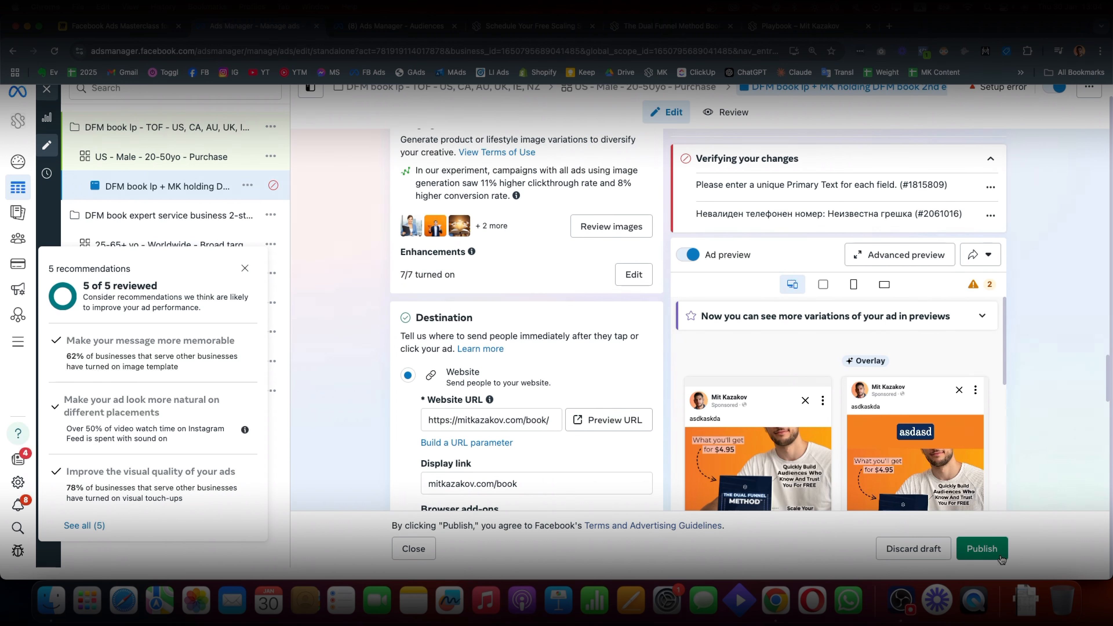
pyautogui.click(995, 550)
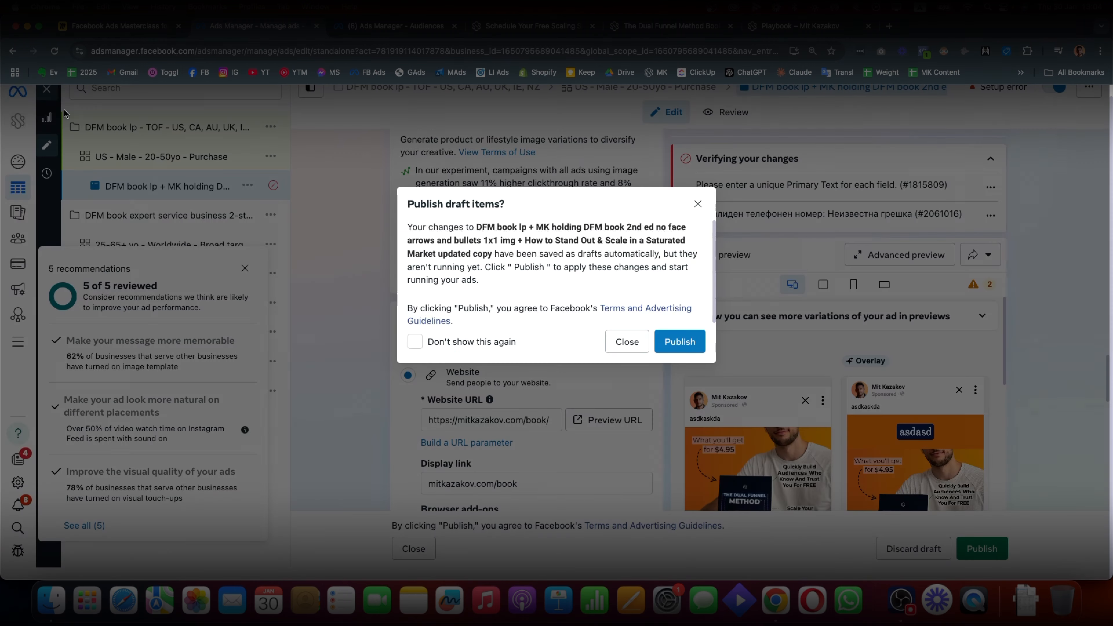
pyautogui.click(637, 342)
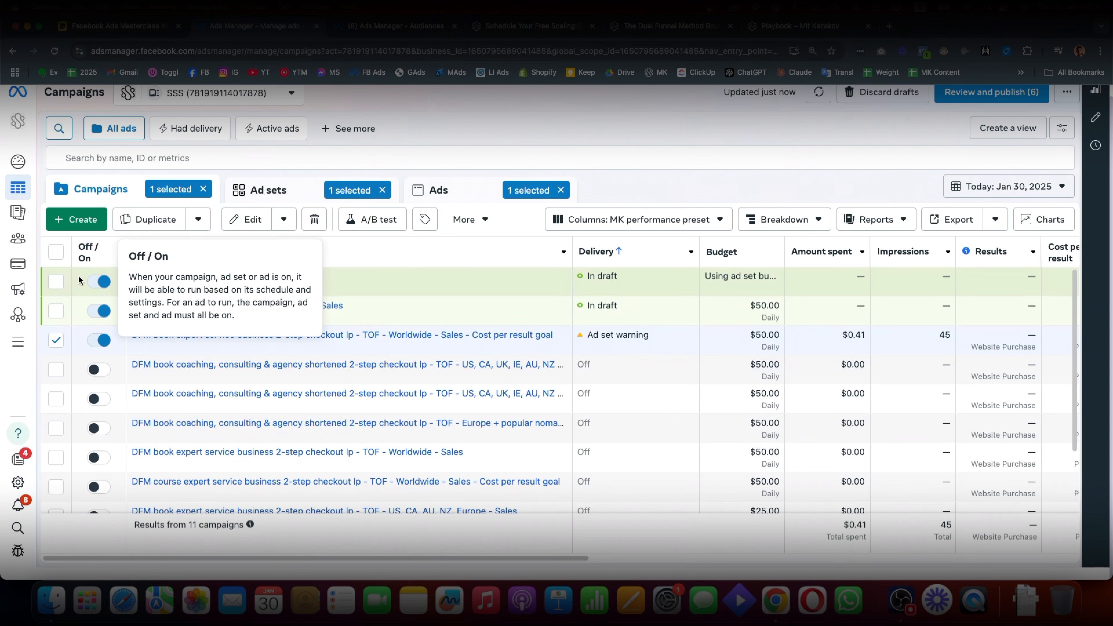
# Open the New Leads Ad Set of the New Leads Campaign and switch it to the original audience options
pyautogui.click(170, 278)
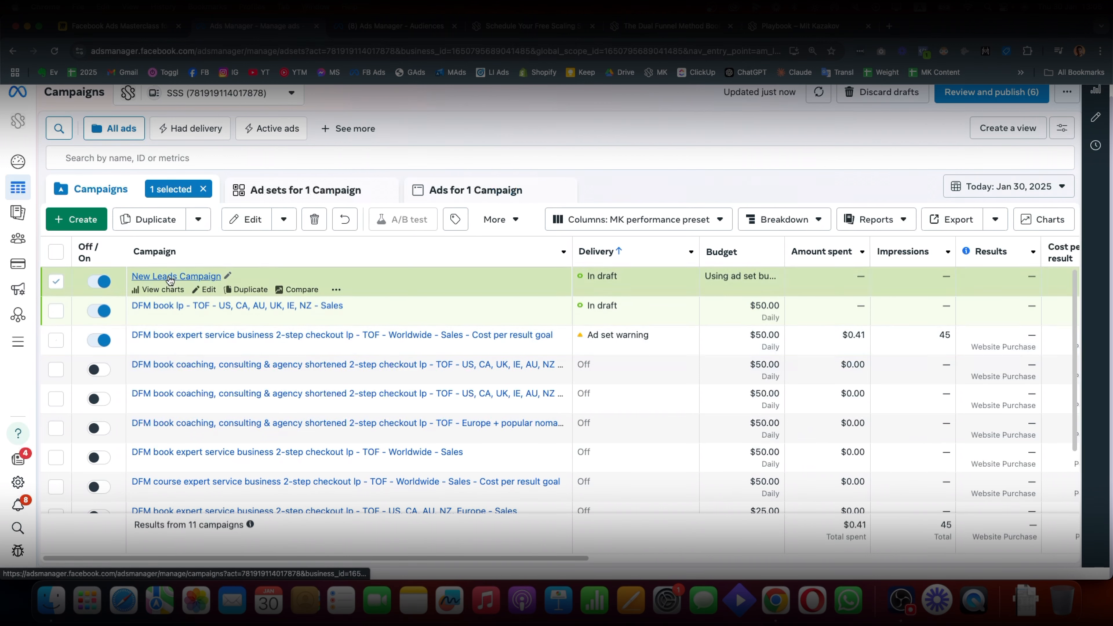
pyautogui.click(208, 291)
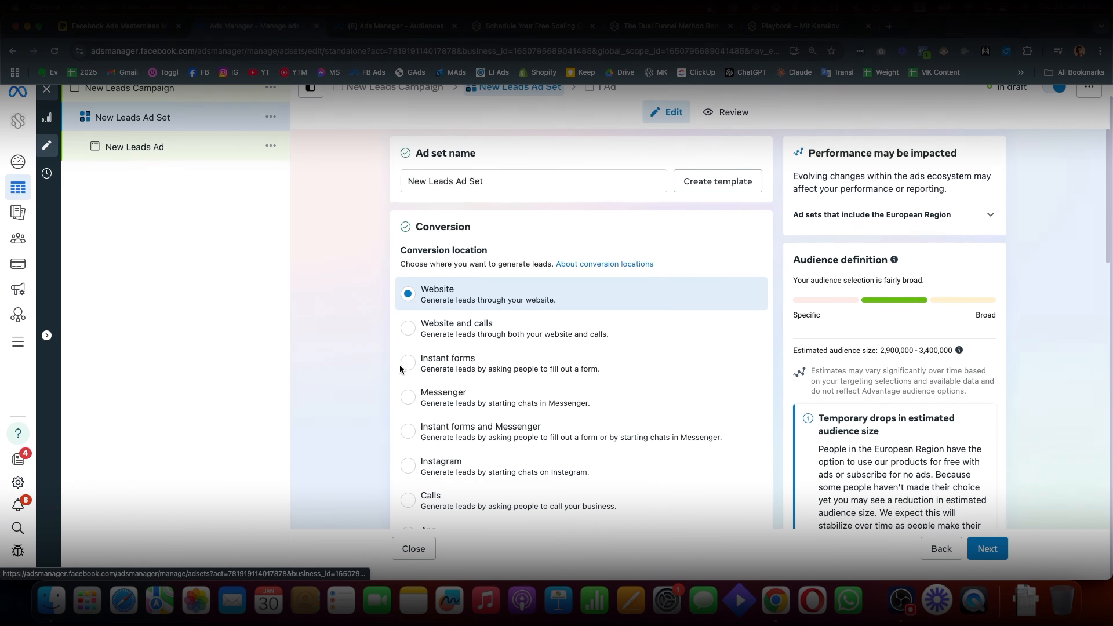
pyautogui.scroll(-8, 521, 364)
pyautogui.moveTo(522, 364)
pyautogui.scroll(-15, 521, 364)
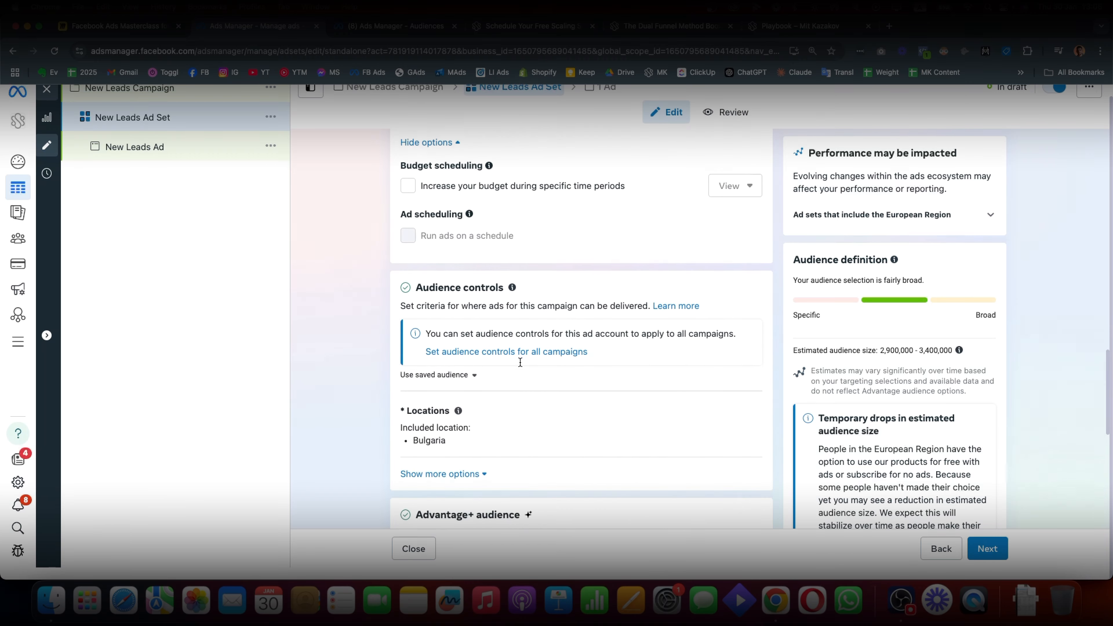
pyautogui.scroll(-3, 530, 370)
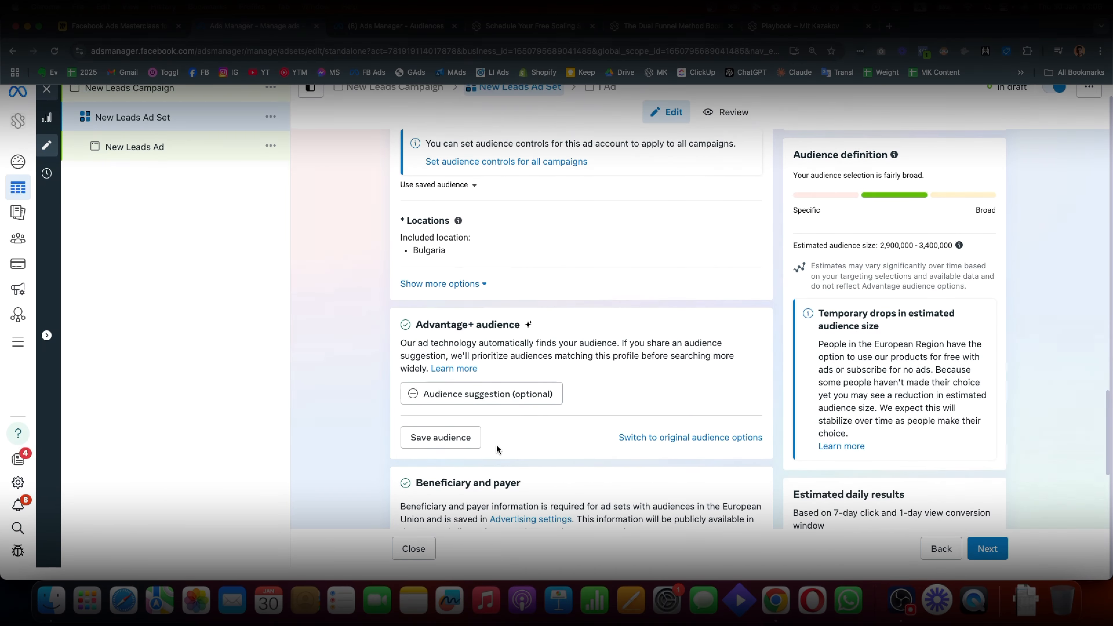
pyautogui.click(649, 437)
pyautogui.click(548, 341)
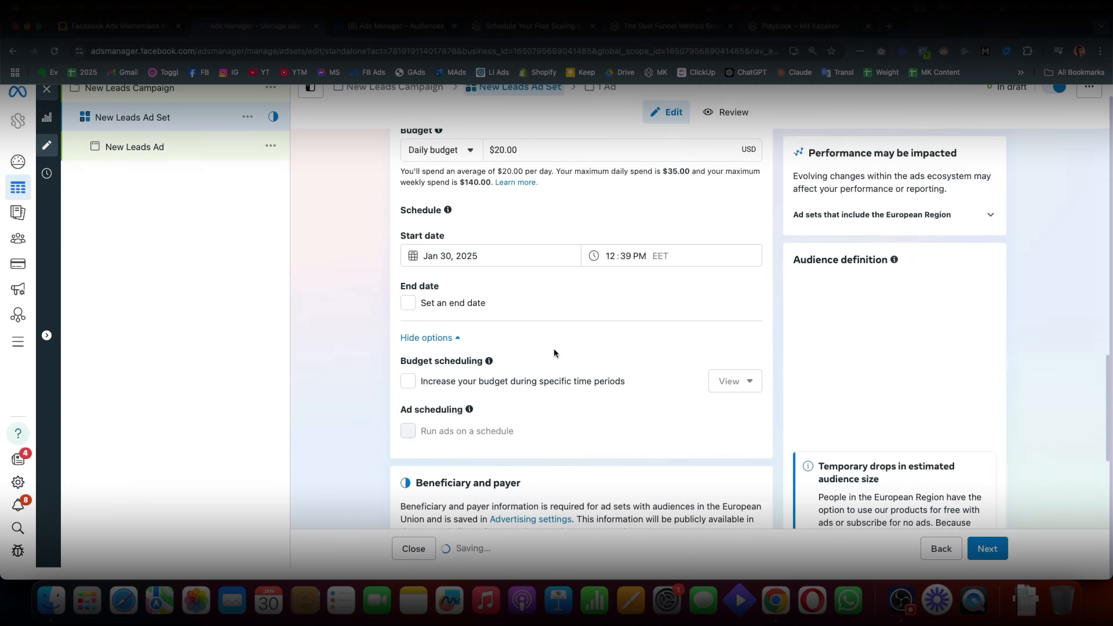
# Use the website audience Visitors 30 d as the only custom audience and turn off Advantage custom audience
pyautogui.click(476, 329)
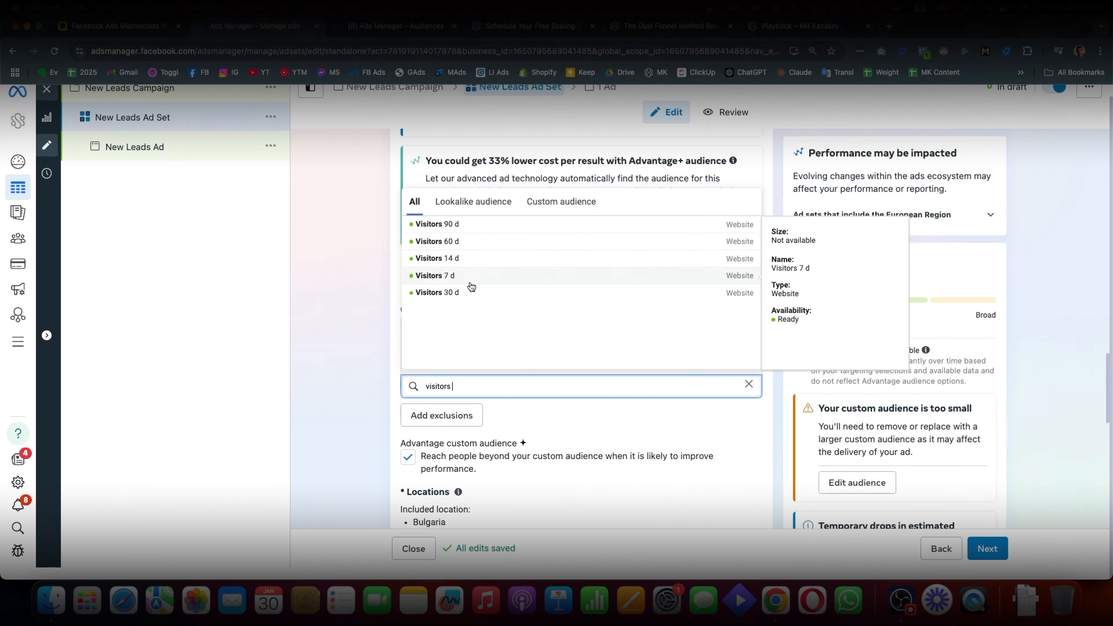
pyautogui.click(465, 292)
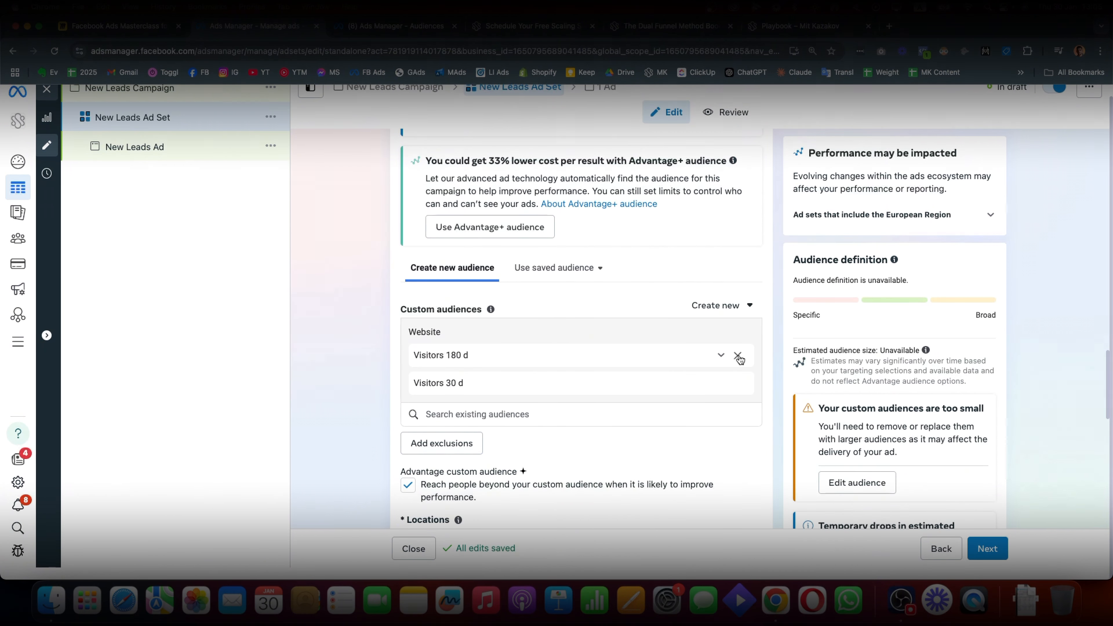
pyautogui.click(737, 356)
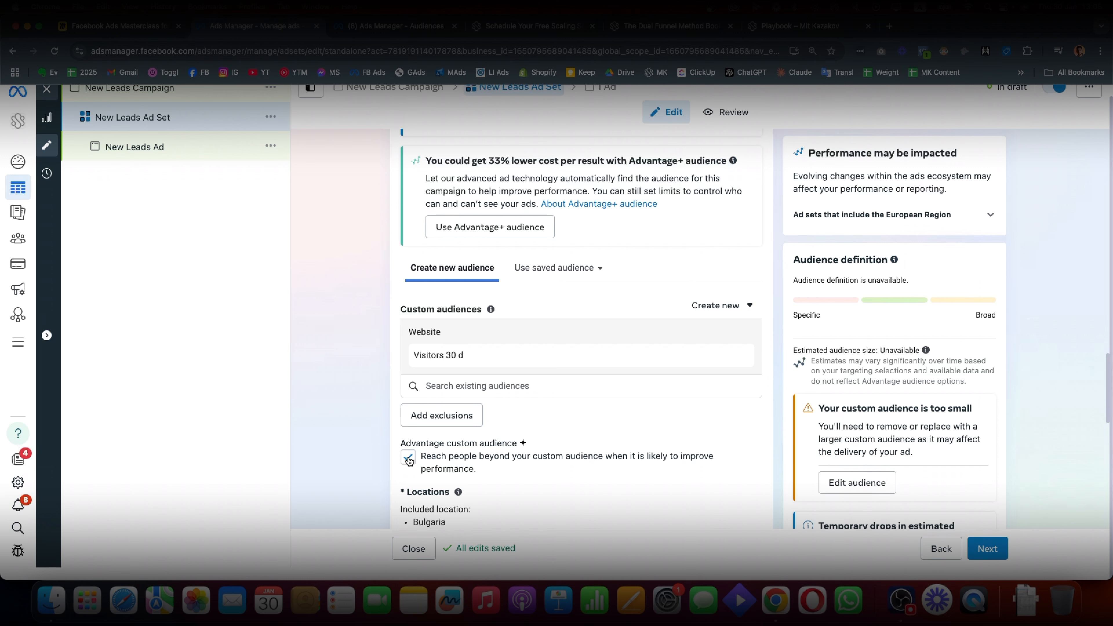
pyautogui.click(409, 458)
# Review the ad set's custom audience, location, age and gender settings, and switch to the Facebook Ads Masterclass tab
pyautogui.tripleClick(449, 356)
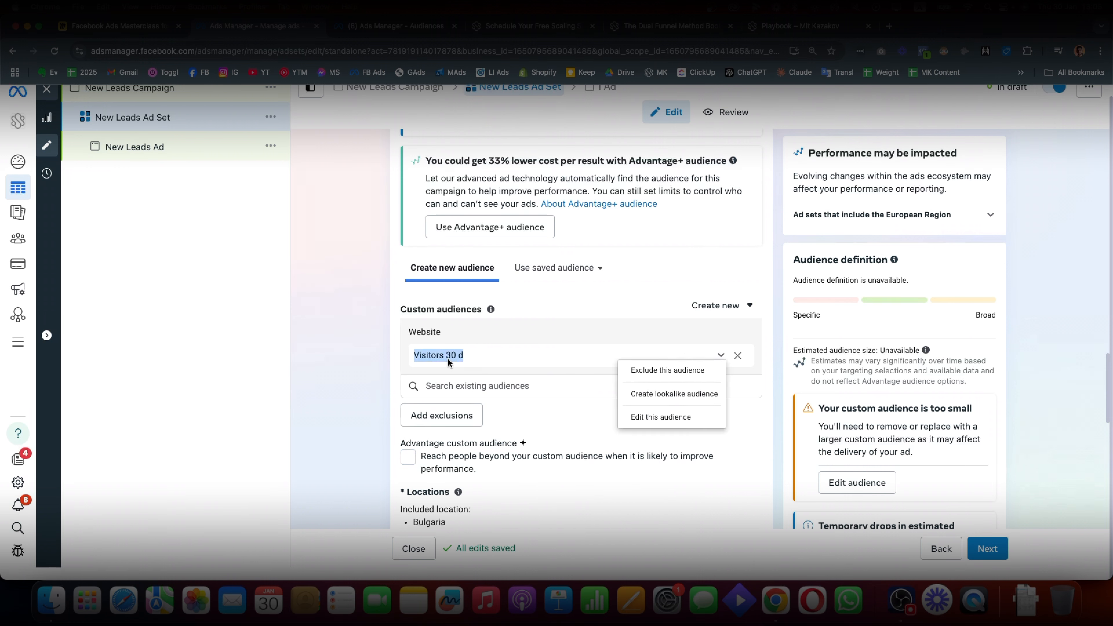
pyautogui.click(445, 358)
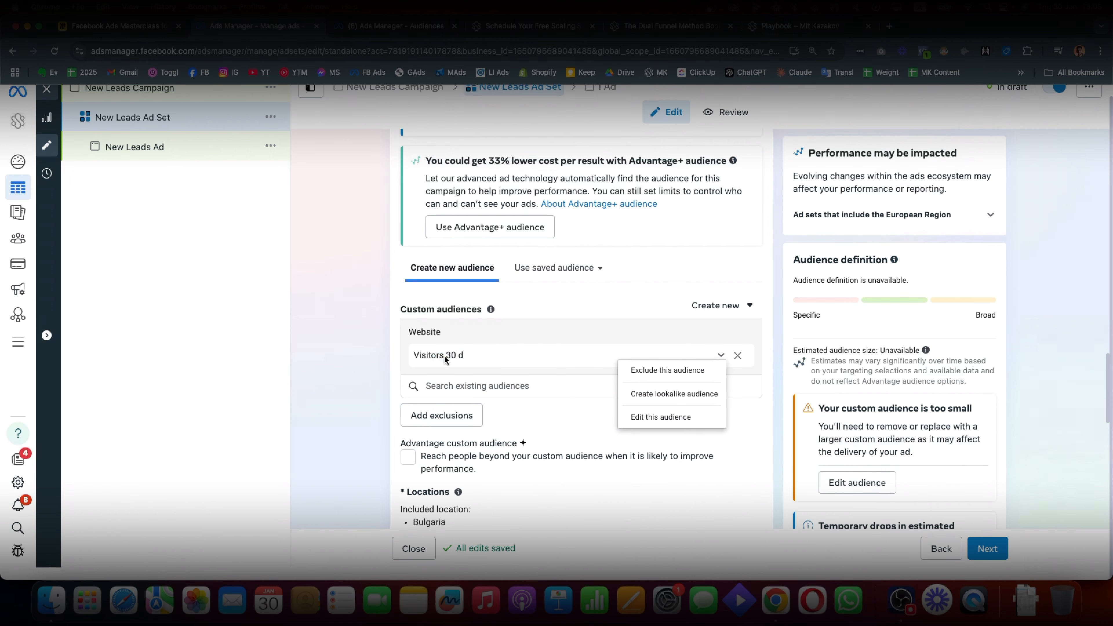
pyautogui.scroll(-3, 455, 395)
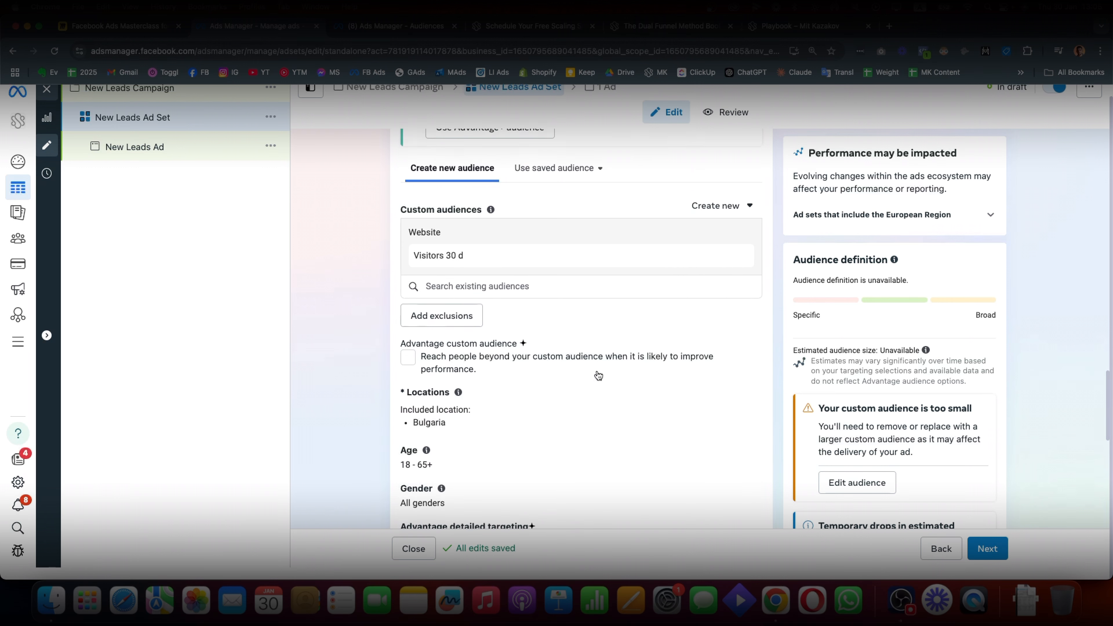
pyautogui.scroll(3, 598, 375)
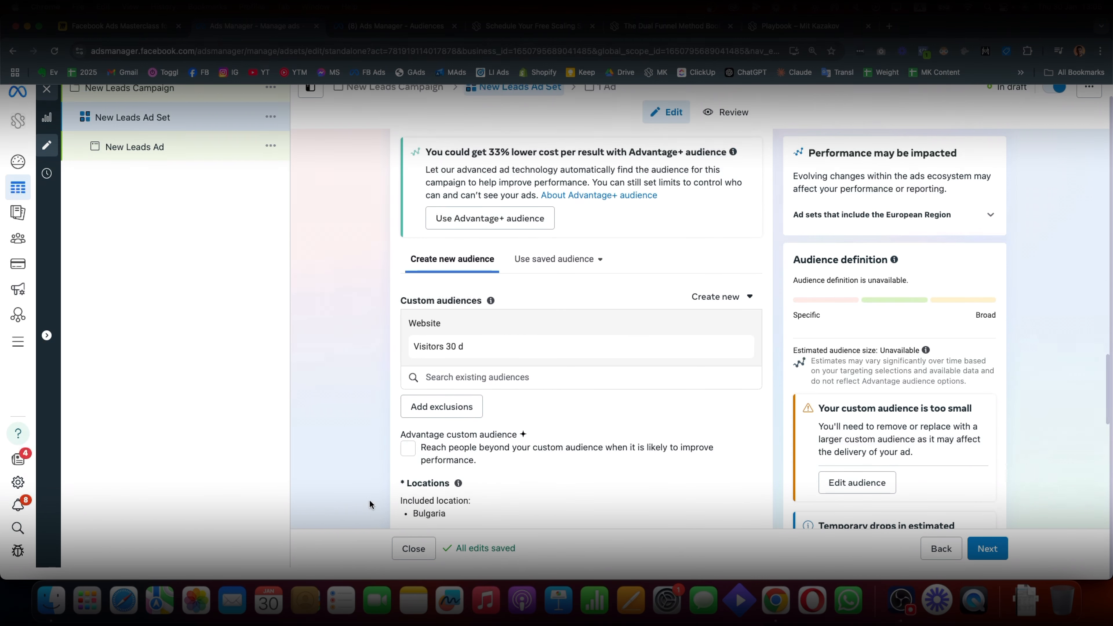
pyautogui.scroll(-3, 499, 387)
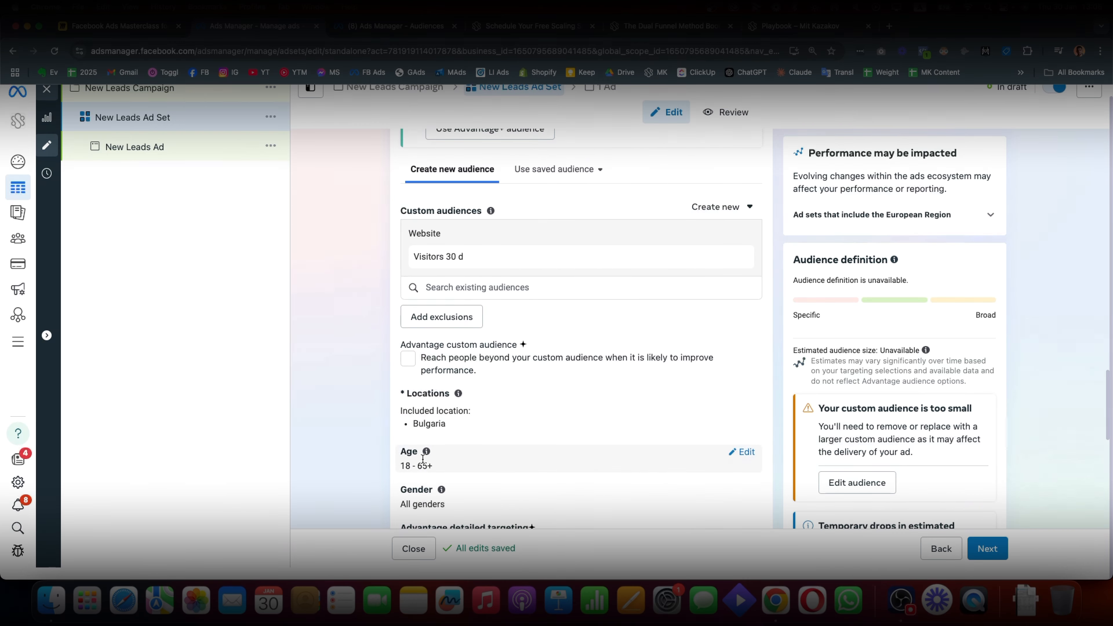
pyautogui.scroll(3, 574, 392)
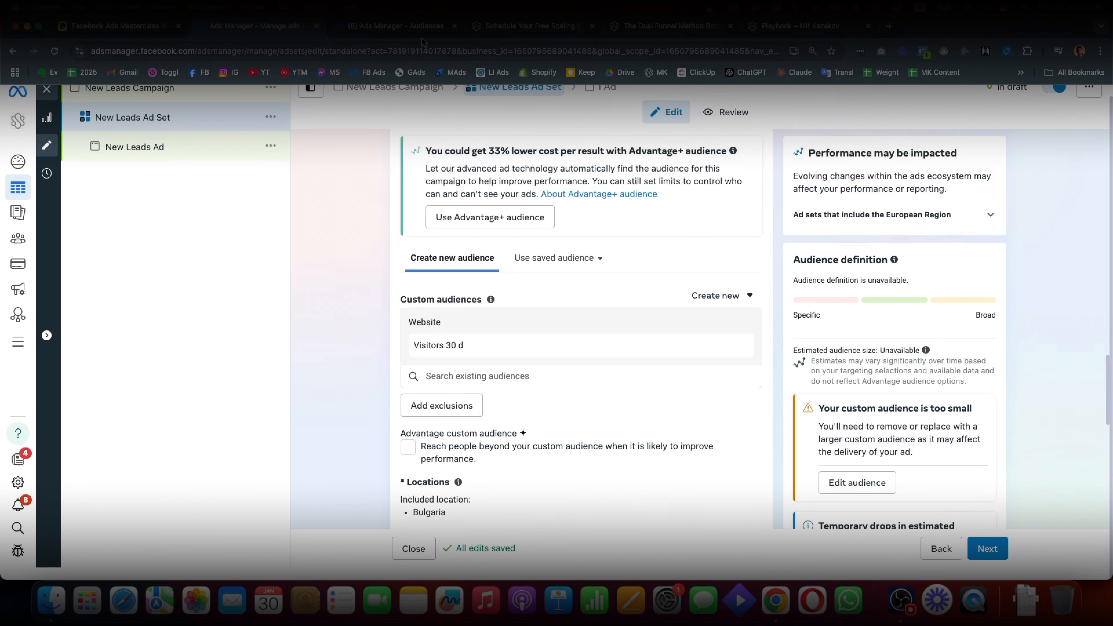
pyautogui.click(127, 26)
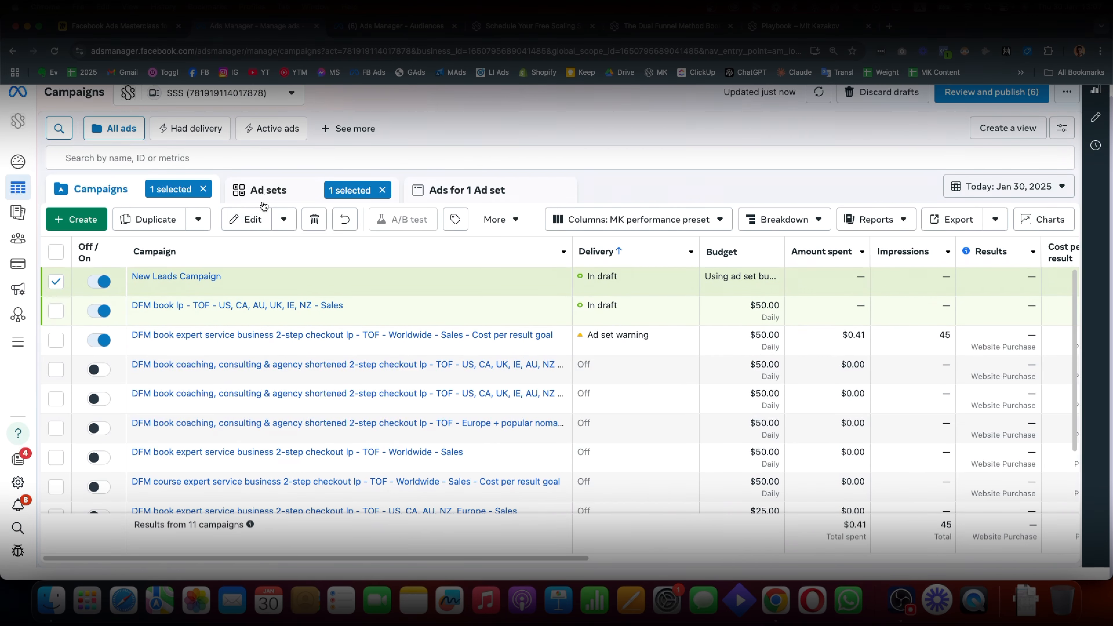
# Reopen the New Leads Ad Set, browse the existing lookalike and custom audiences, and close the editor
pyautogui.click(262, 190)
pyautogui.click(253, 223)
pyautogui.scroll(-10, 509, 365)
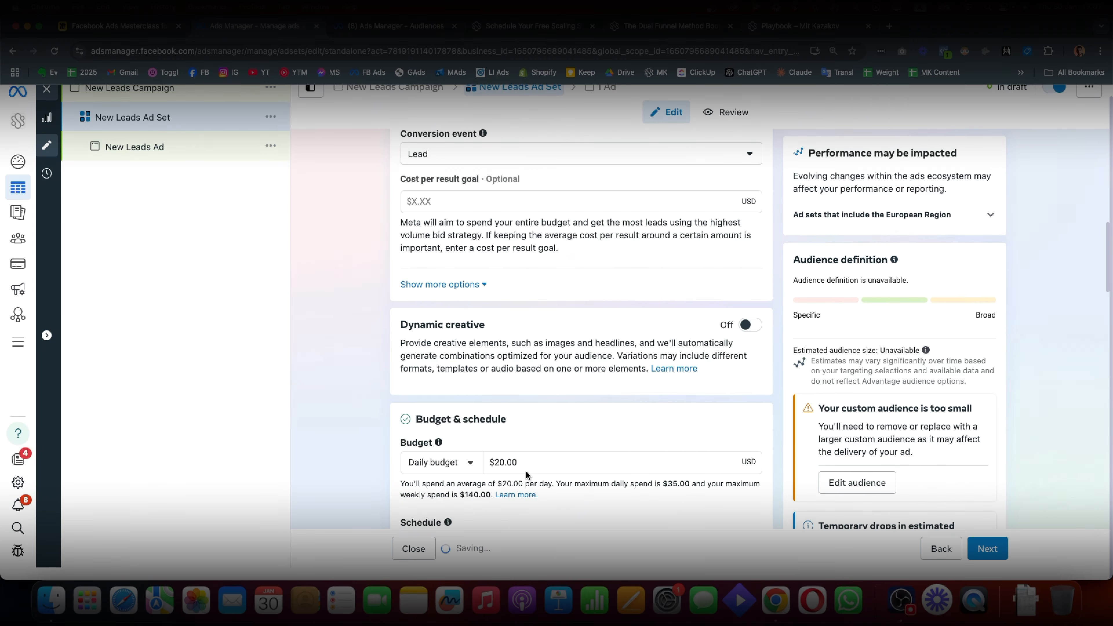
pyautogui.scroll(-5, 522, 436)
pyautogui.click(460, 443)
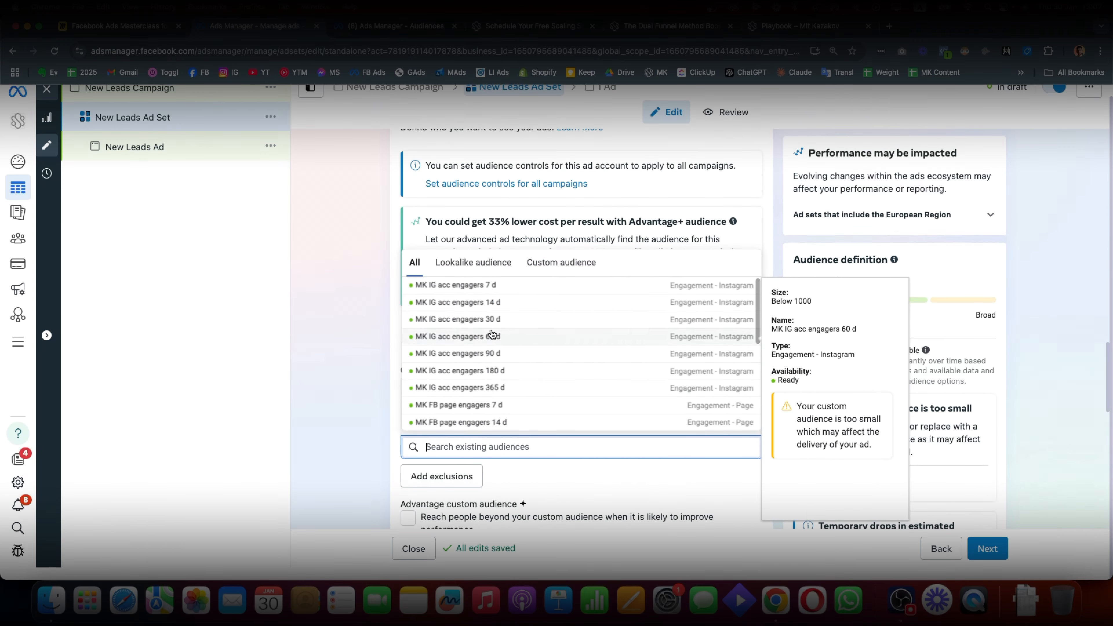
pyautogui.click(489, 268)
pyautogui.click(549, 270)
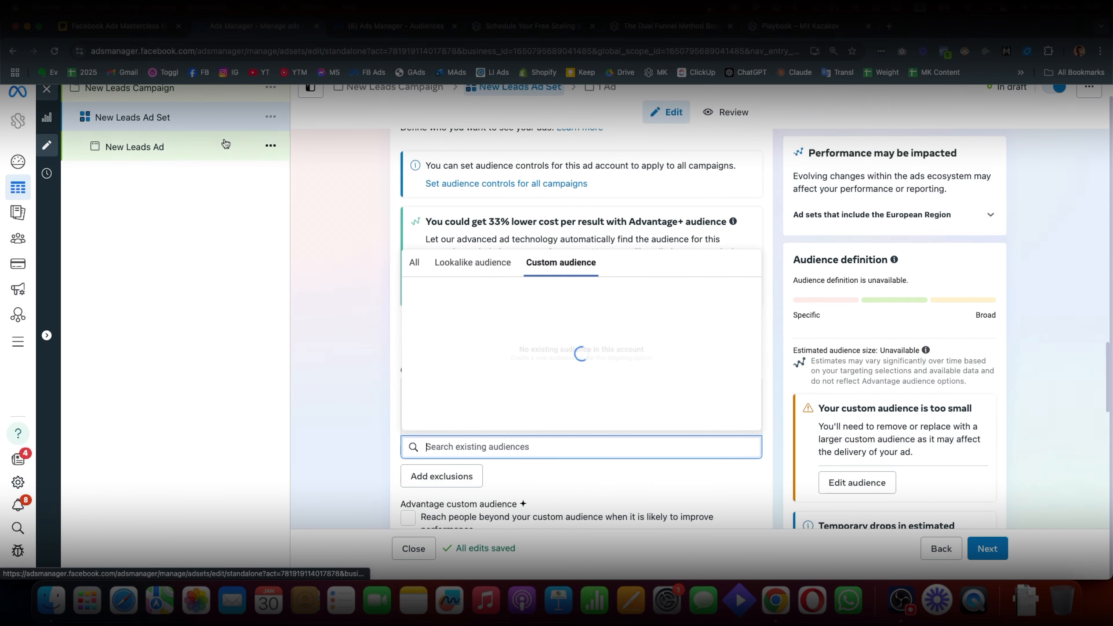
pyautogui.click(47, 90)
pyautogui.click(627, 324)
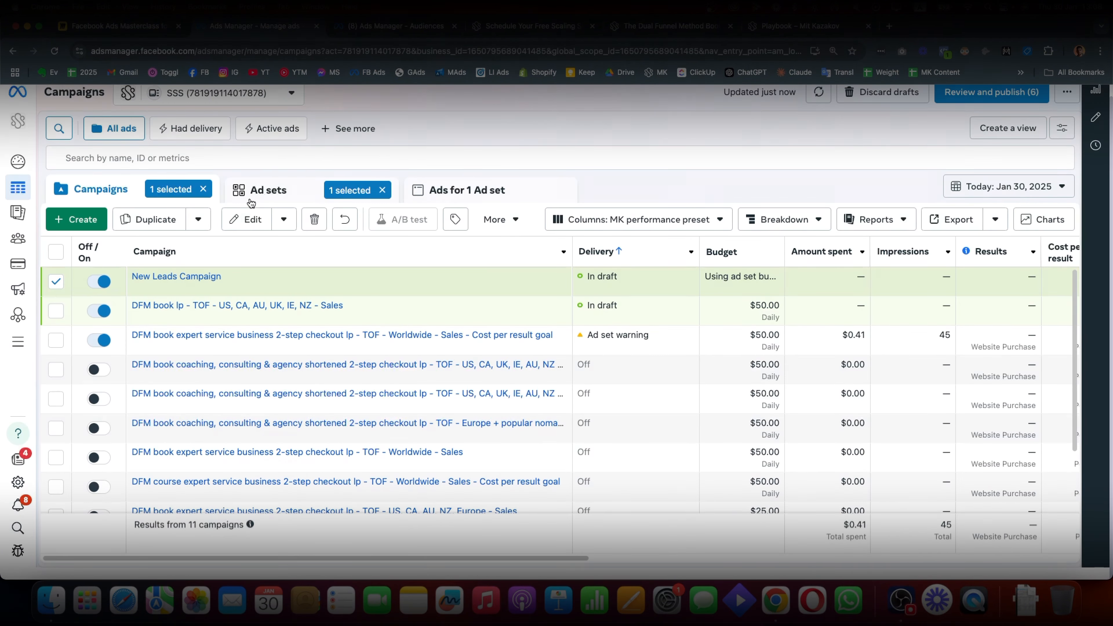
# Reopen the New Leads Ad Set and replace its Visitors 30 d custom audience with the Instagram audience MK IG acc engagers 7 d
pyautogui.click(258, 190)
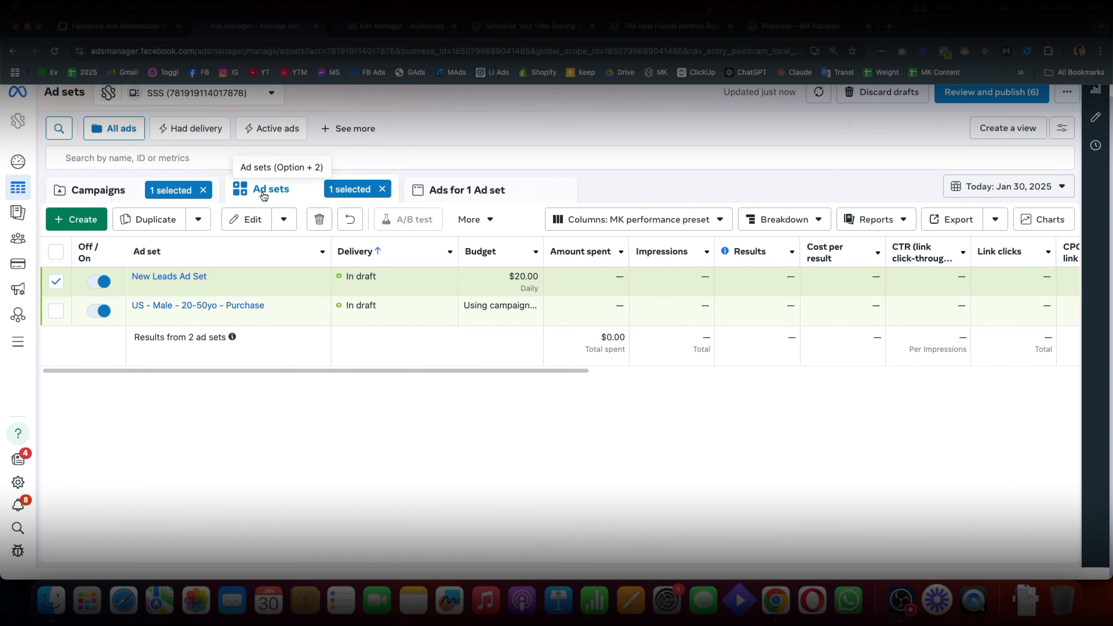
pyautogui.click(250, 220)
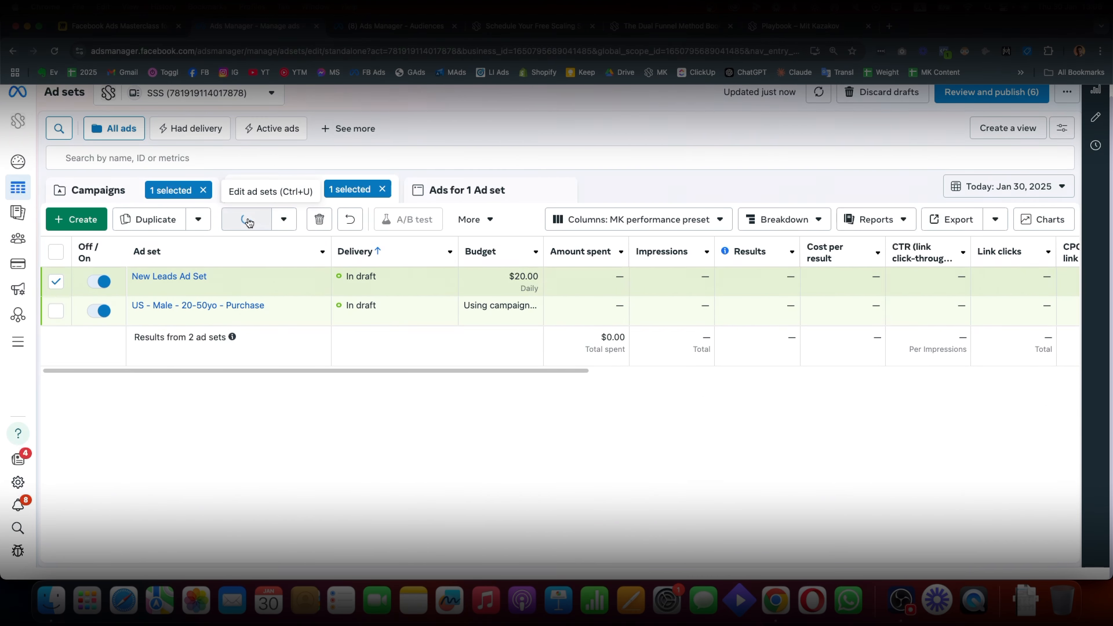
pyautogui.scroll(-5, 549, 341)
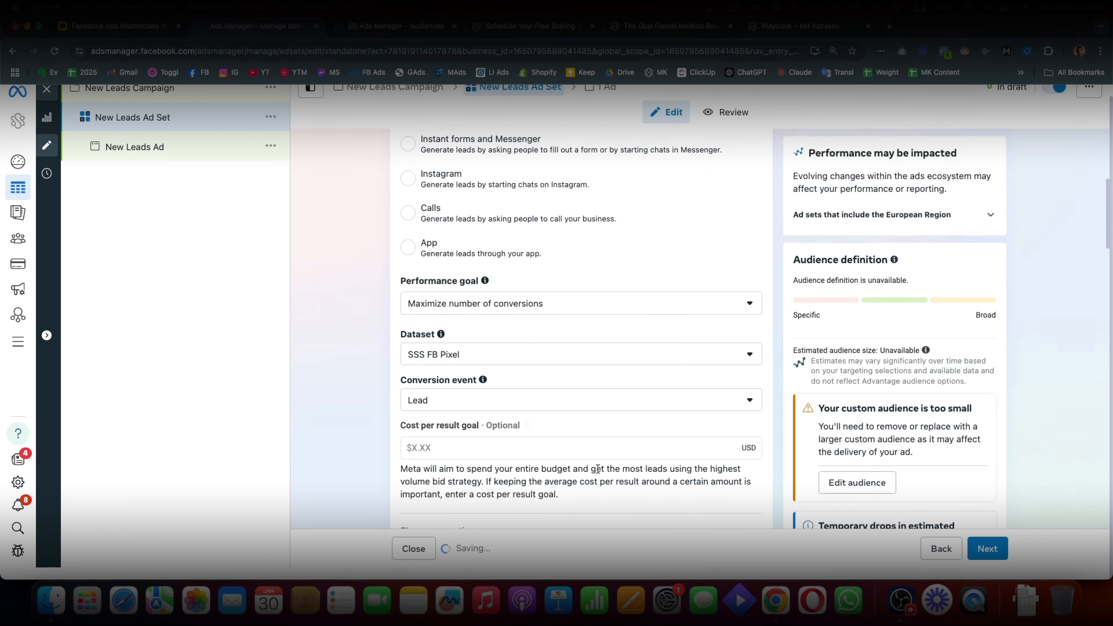
pyautogui.scroll(-7, 589, 308)
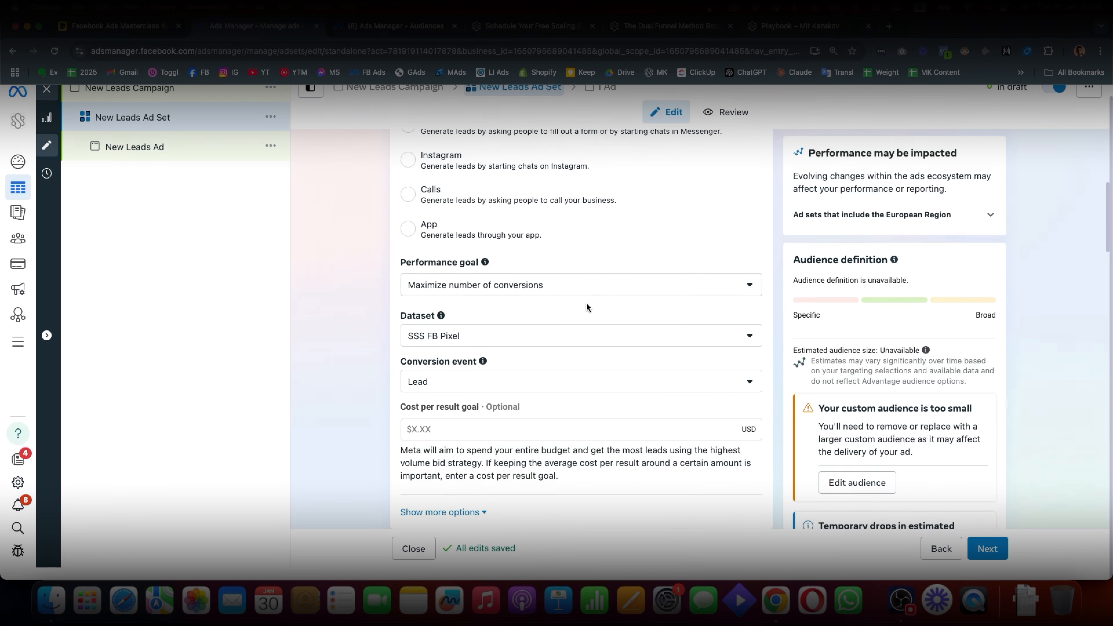
pyautogui.scroll(-10, 561, 327)
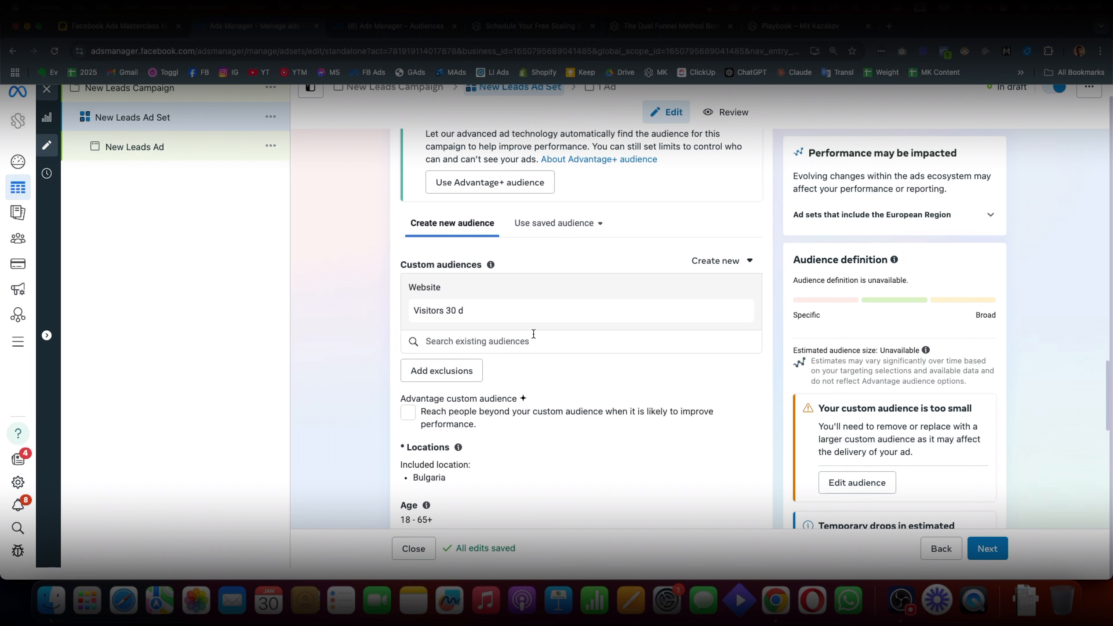
pyautogui.click(578, 341)
pyautogui.write('eng')
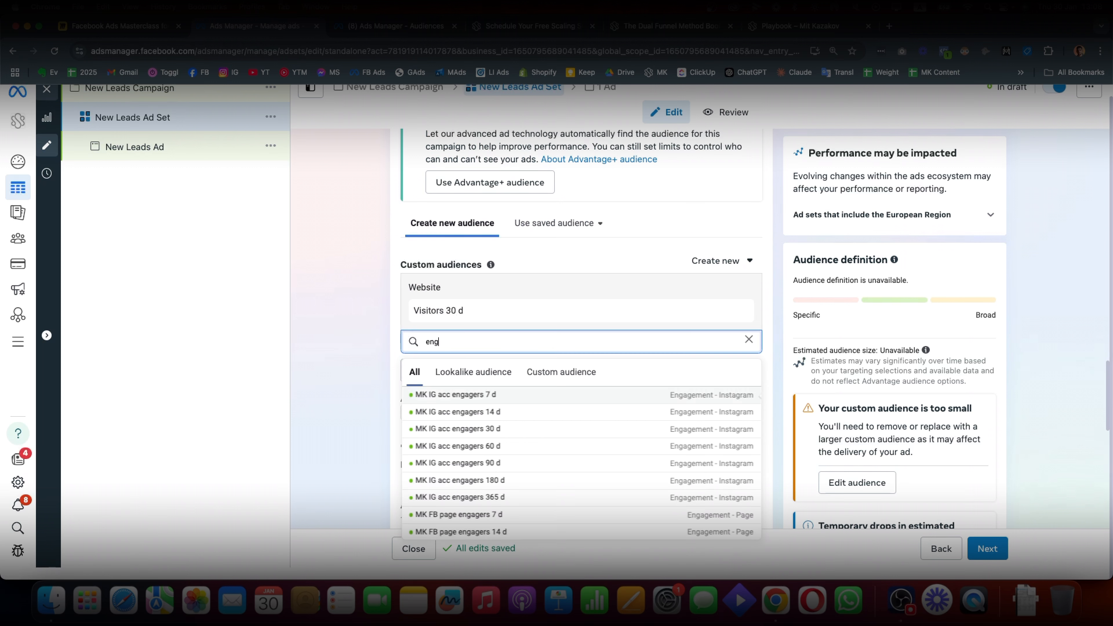
pyautogui.write('agers')
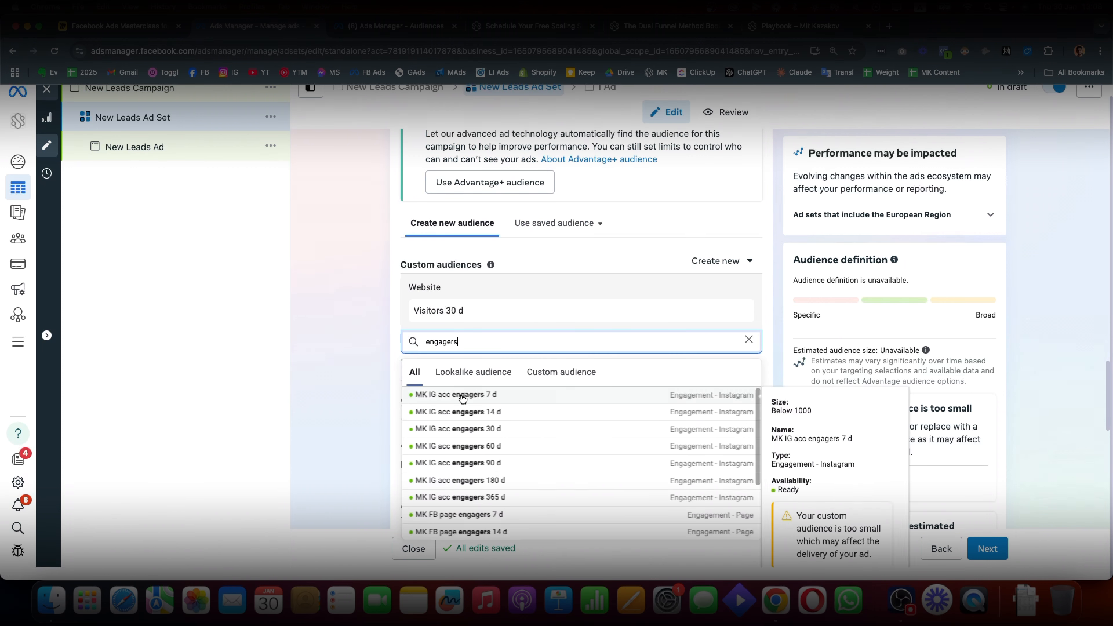
pyautogui.click(460, 395)
pyautogui.click(665, 444)
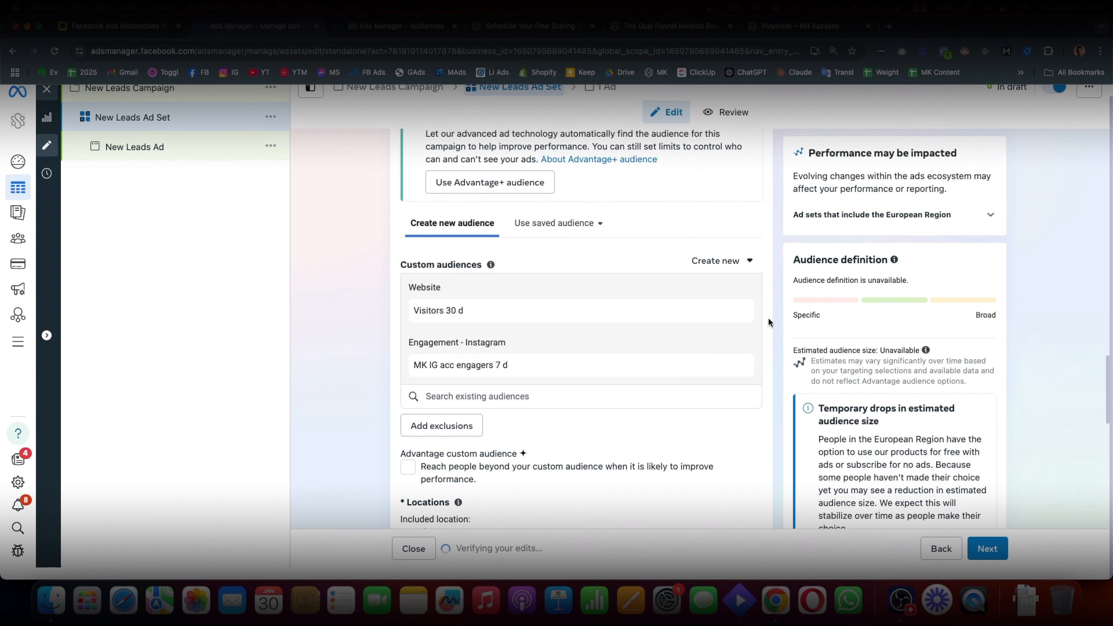
pyautogui.click(736, 309)
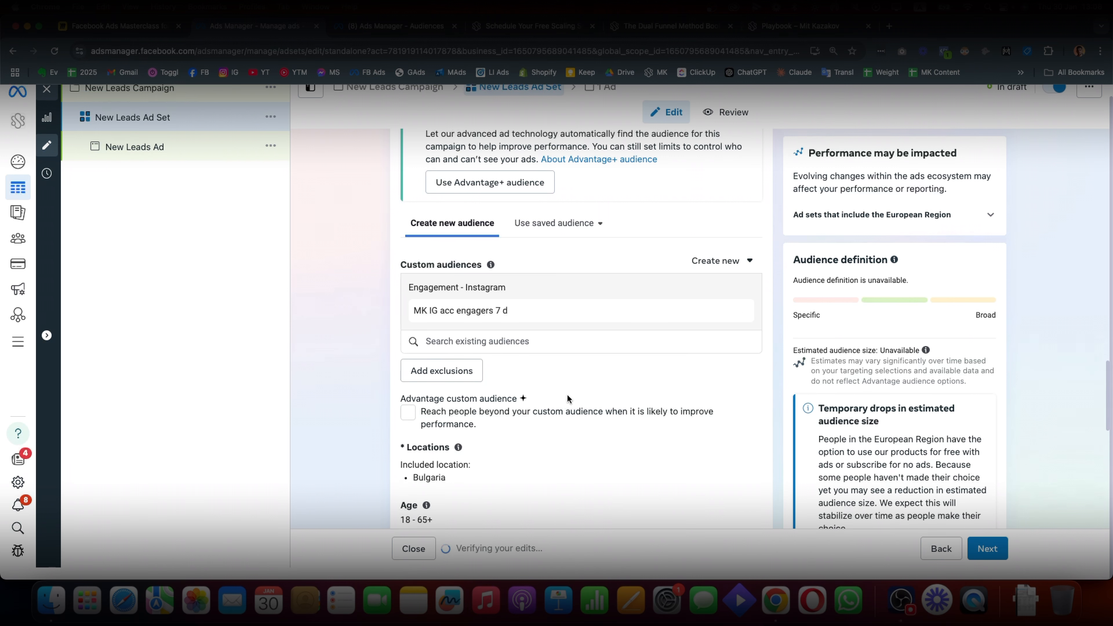
# Exclude the website audience Visitors 180 d from the New Leads Ad Set's targeting
pyautogui.click(478, 378)
pyautogui.click(444, 364)
pyautogui.click(445, 401)
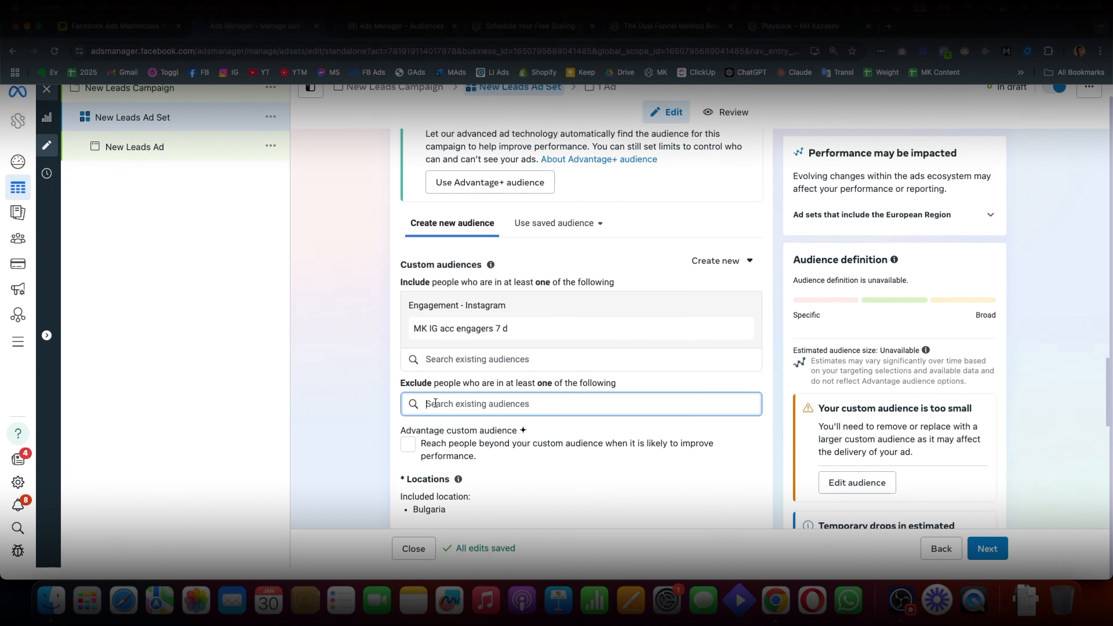
pyautogui.write('visitors')
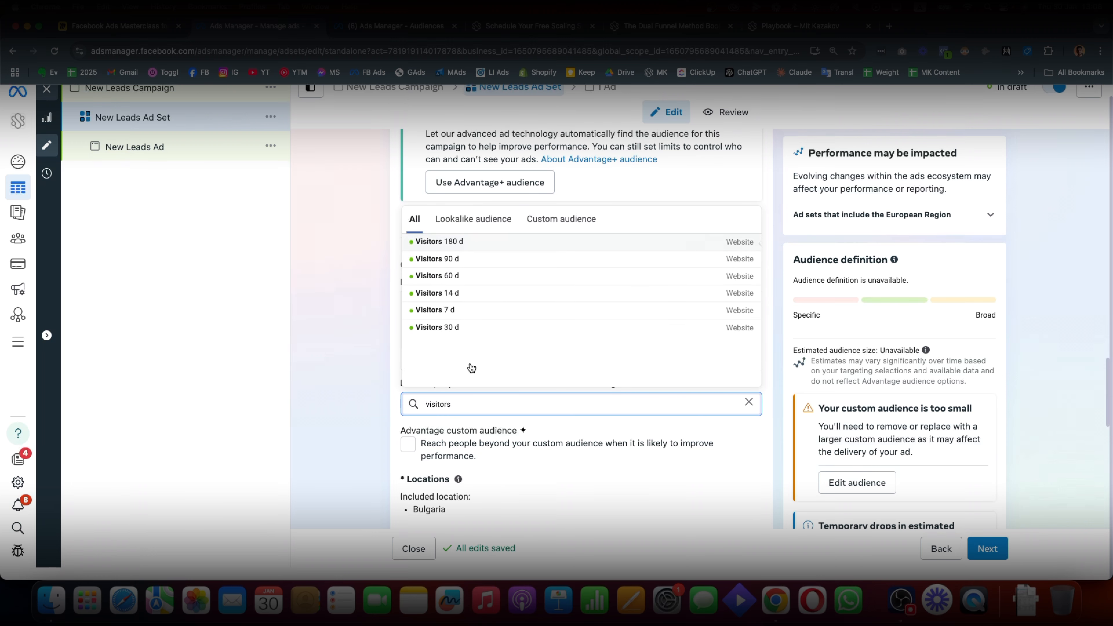
pyautogui.click(475, 246)
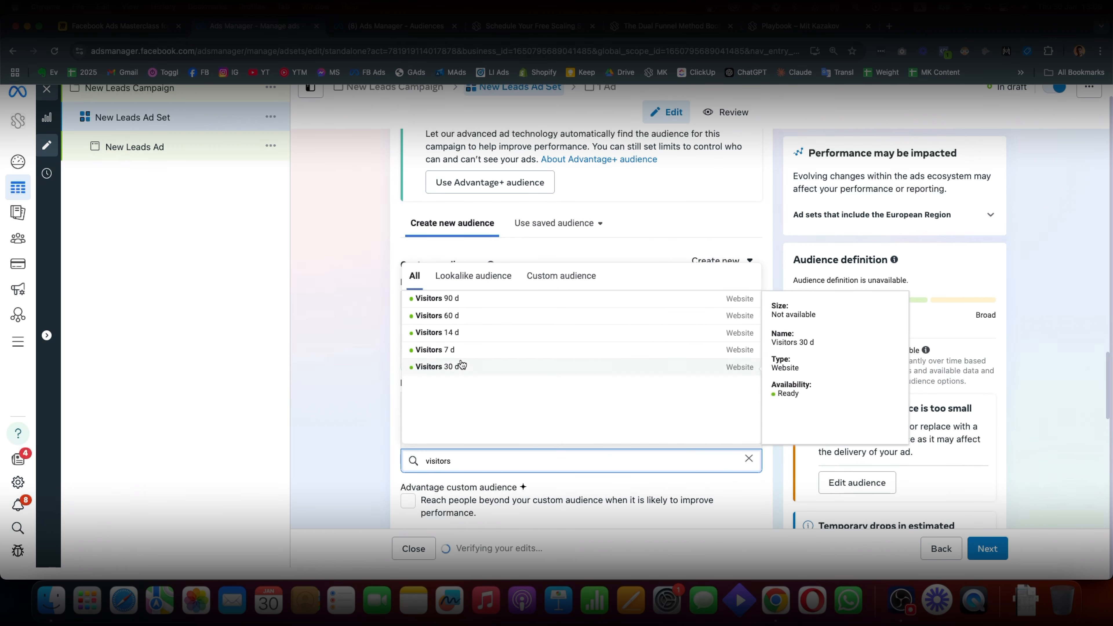
pyautogui.click(353, 255)
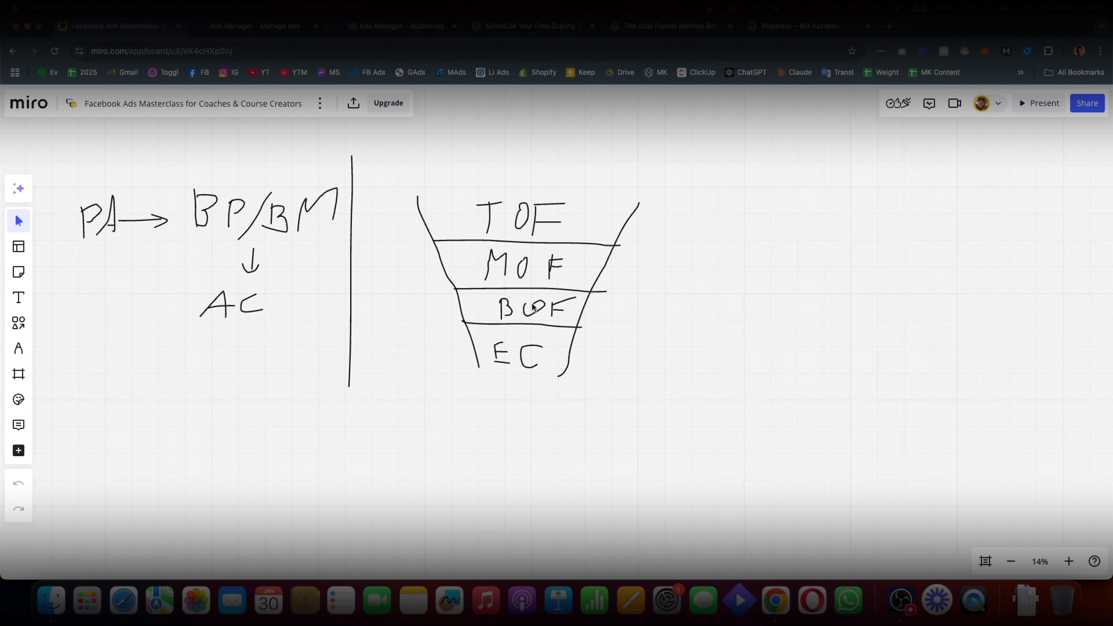
# Review the campaign list and the New Leads Campaign's ad sets, and open the ads of the New Leads Ad Set
pyautogui.click(534, 308)
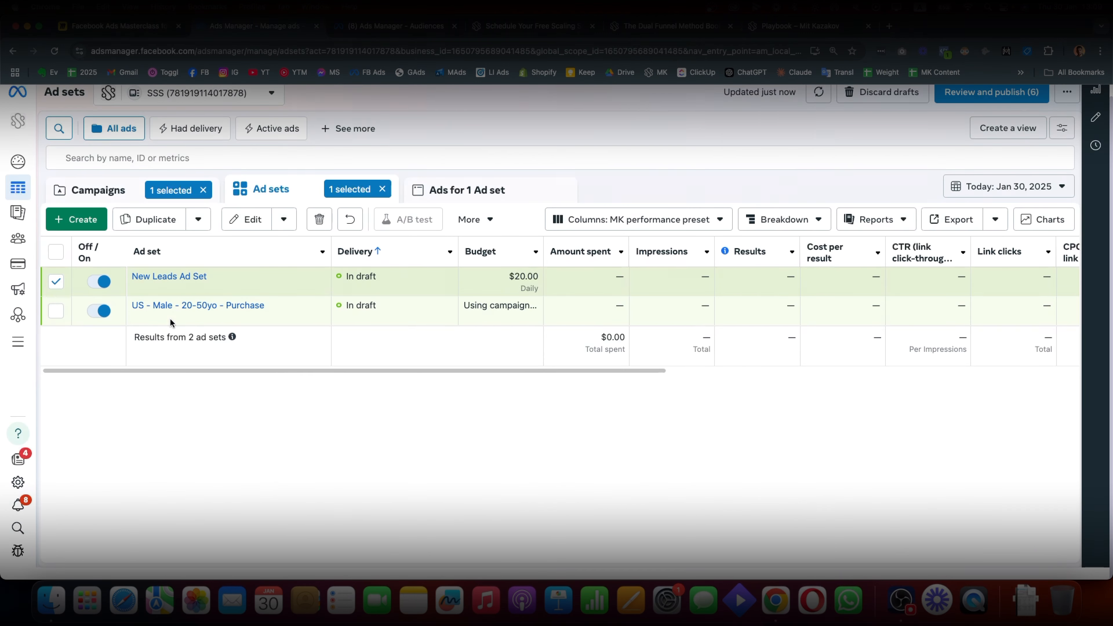
pyautogui.click(56, 281)
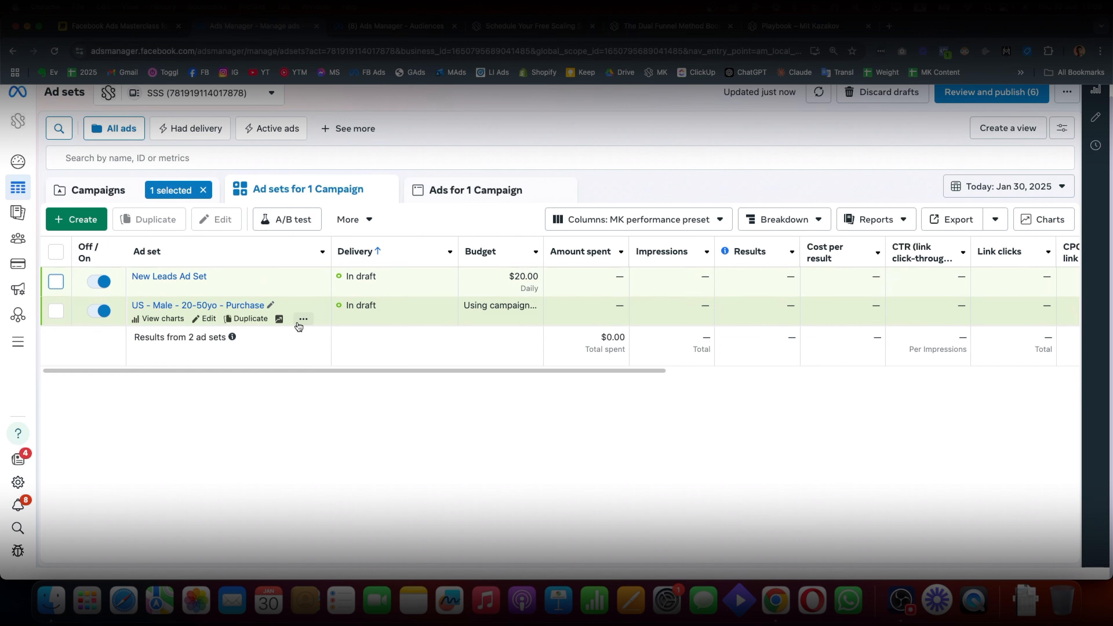
pyautogui.click(119, 196)
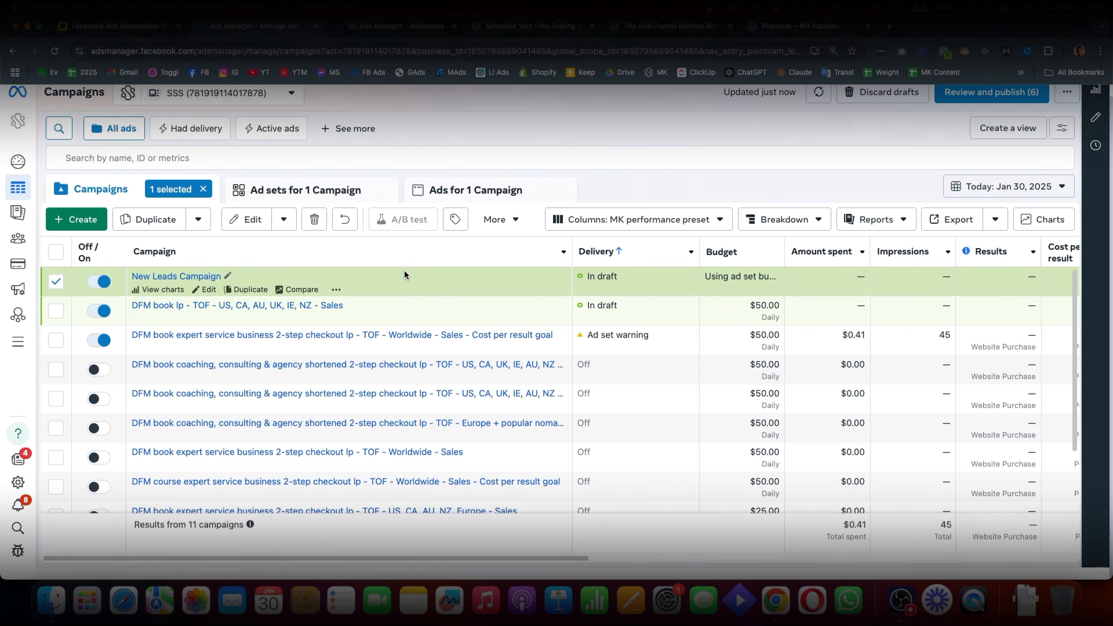
pyautogui.click(180, 278)
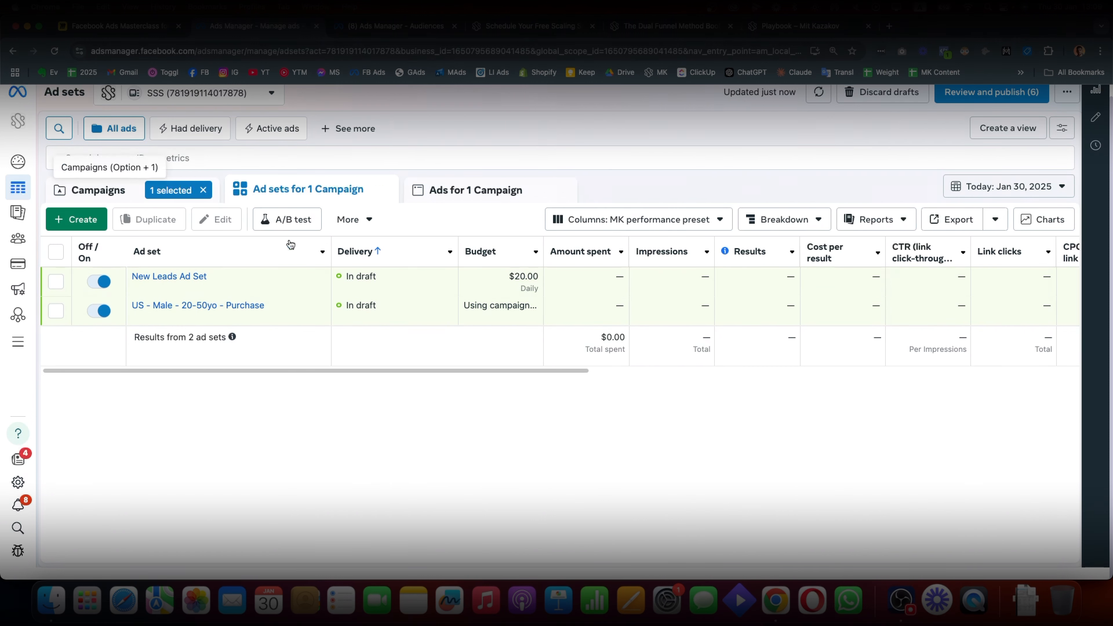
pyautogui.click(101, 190)
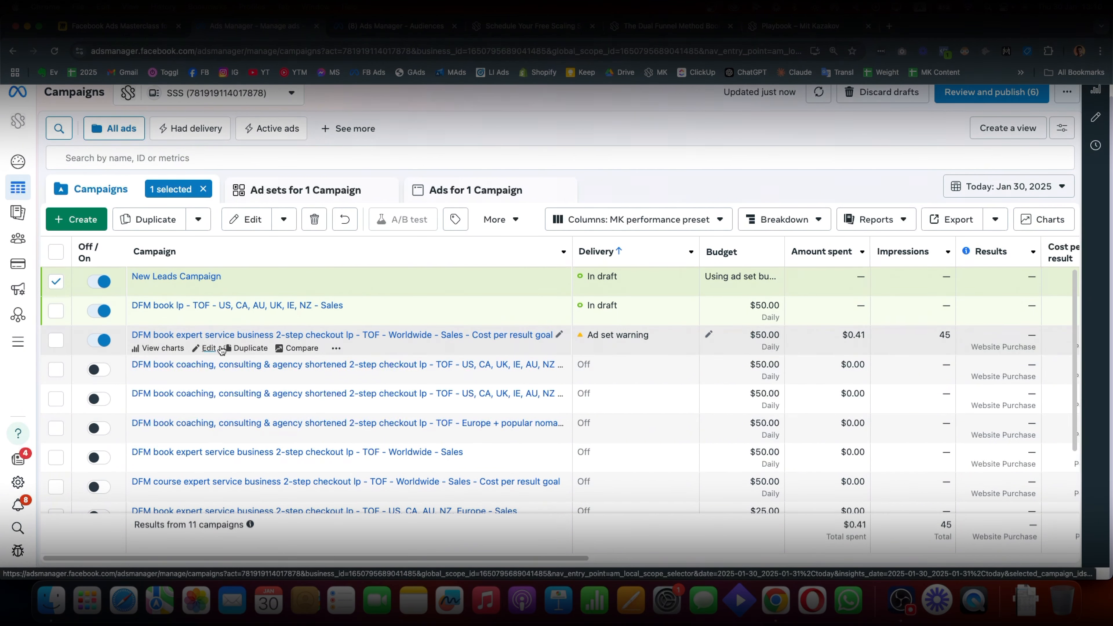
pyautogui.click(186, 277)
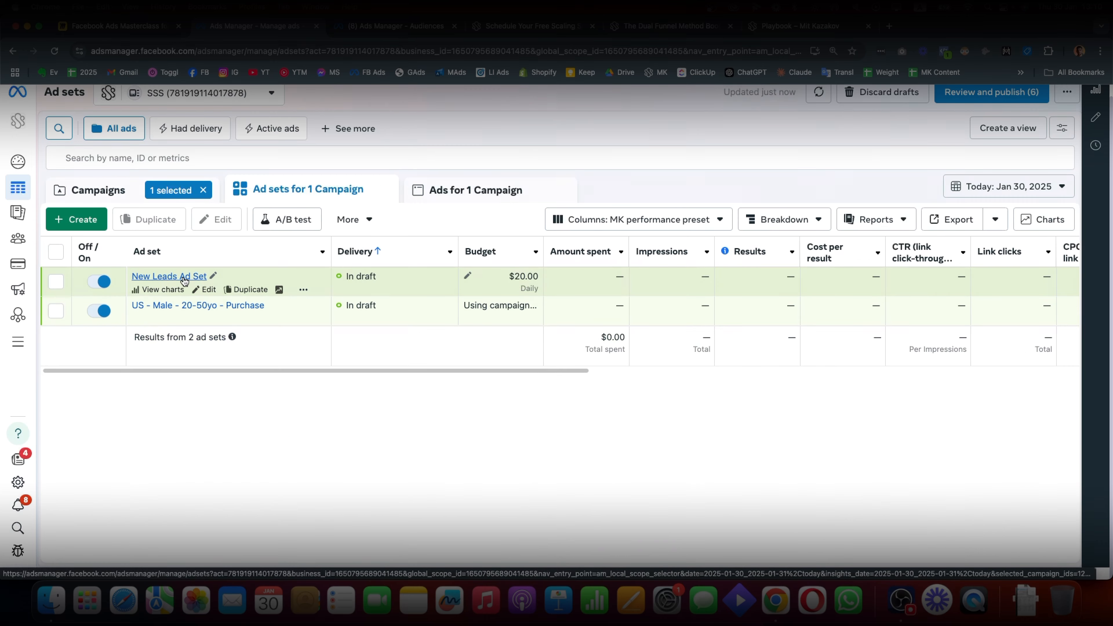
pyautogui.click(184, 278)
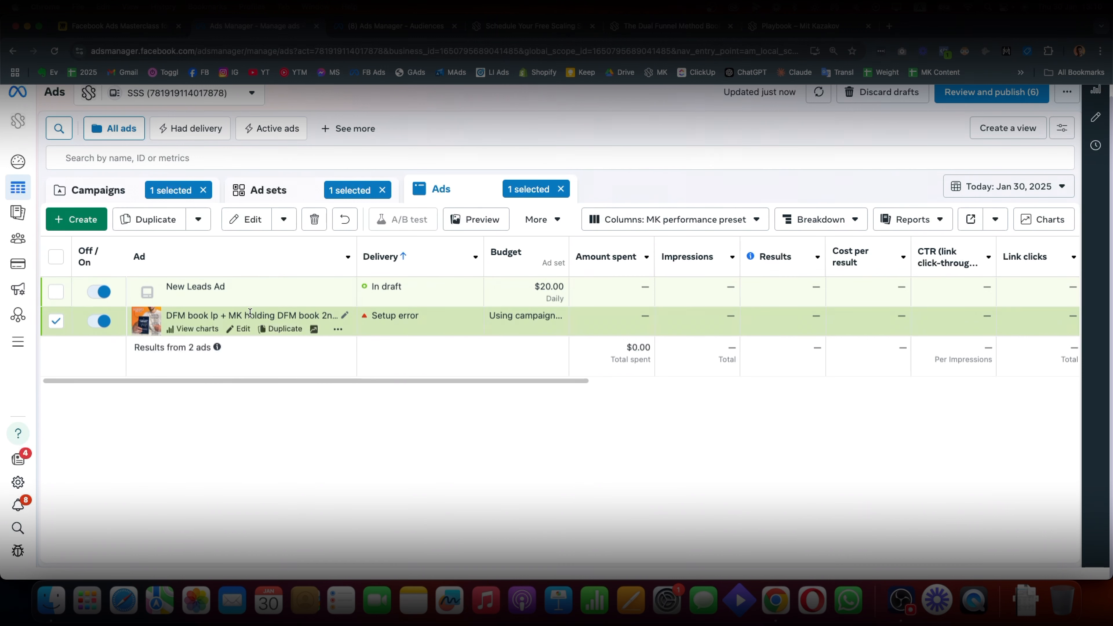
# Examine the metrics of the DFM book lp ad, and the amount spent by the New Leads Ad Set
pyautogui.moveTo(242, 316); pyautogui.dragTo(278, 318)
pyautogui.moveTo(726, 319); pyautogui.dragTo(732, 316)
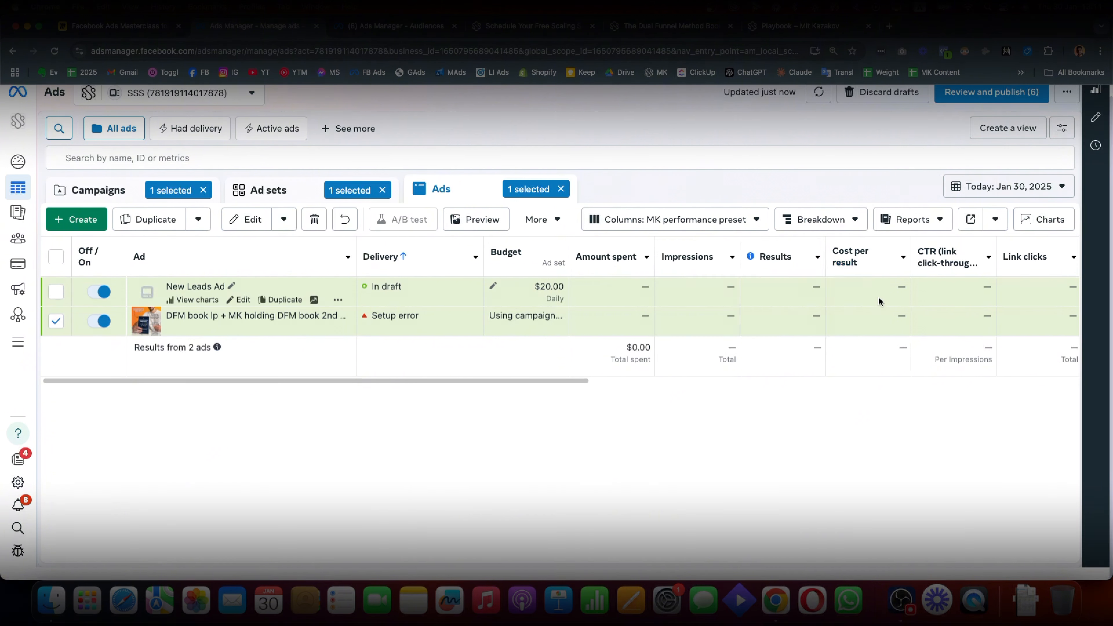
pyautogui.doubleClick(726, 315)
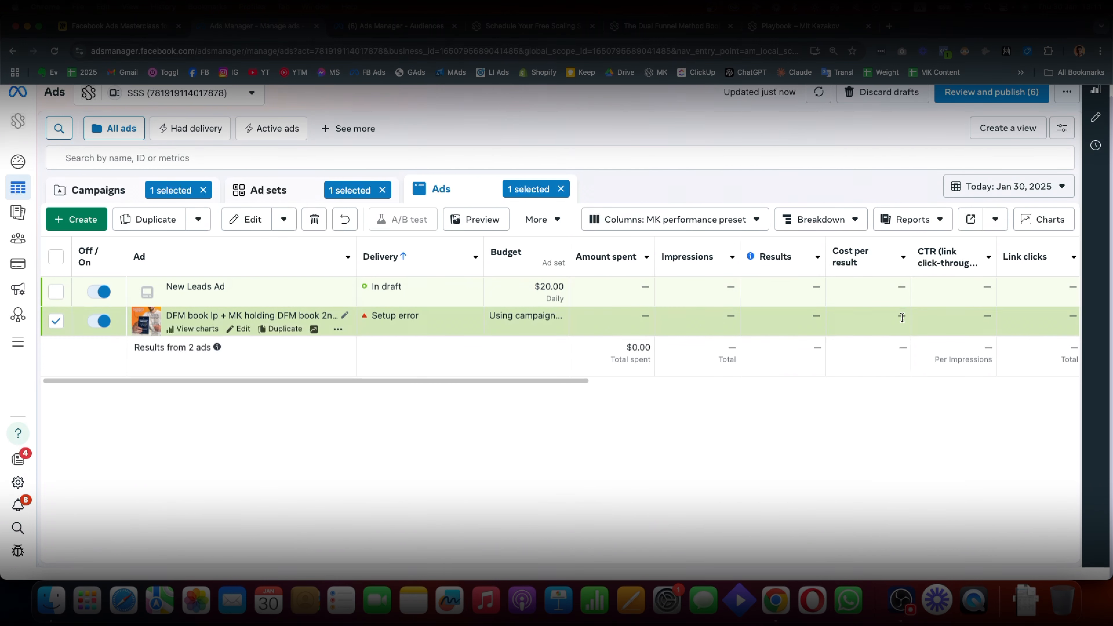
pyautogui.click(254, 191)
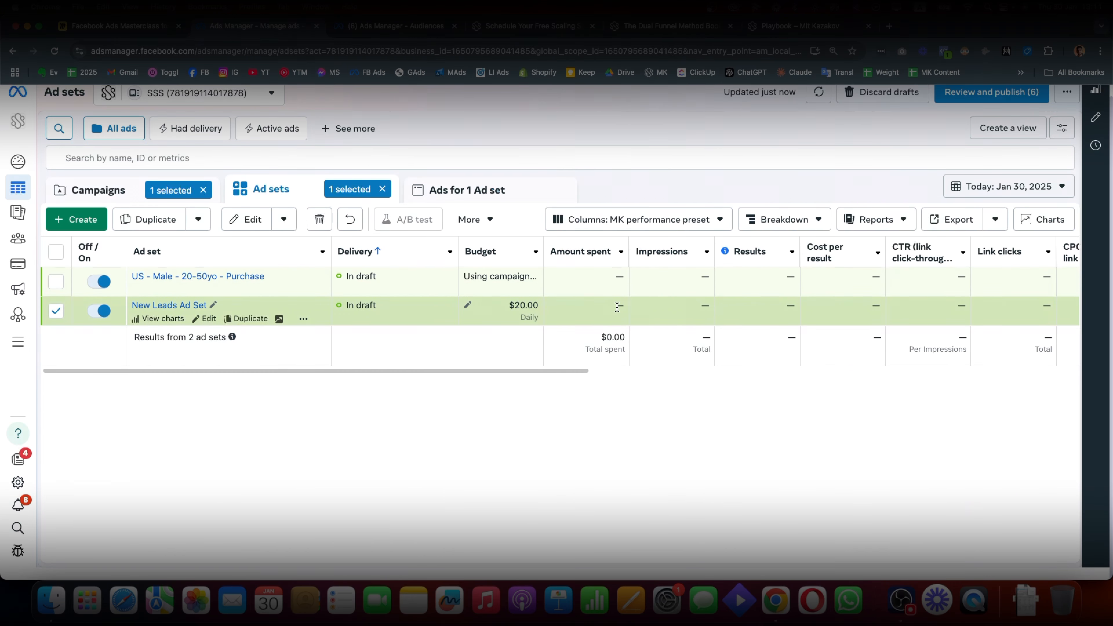
pyautogui.moveTo(612, 310); pyautogui.dragTo(627, 309)
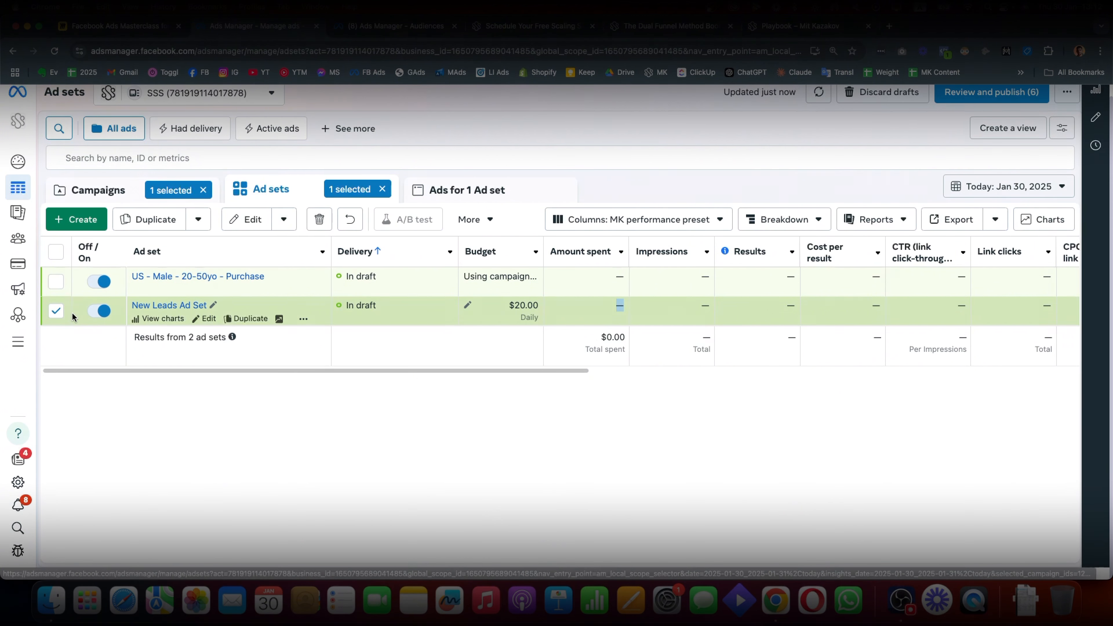
# Open the New Leads Ad Set for editing and review its conversion, budget and schedule settings
pyautogui.moveTo(175, 306); pyautogui.dragTo(204, 319)
pyautogui.click(207, 318)
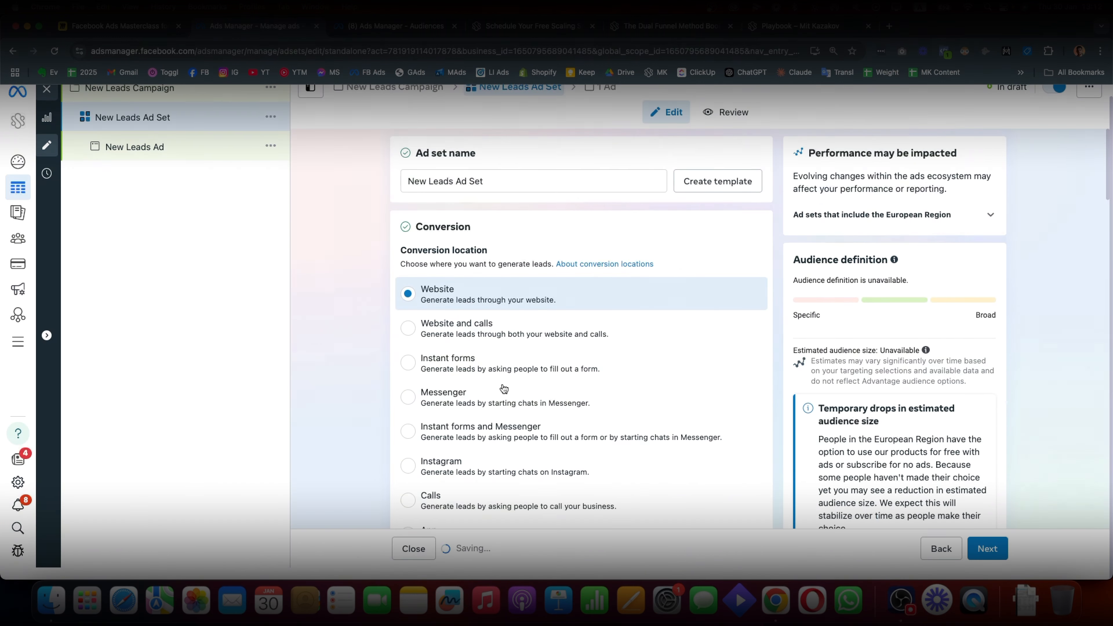
pyautogui.scroll(-15, 549, 418)
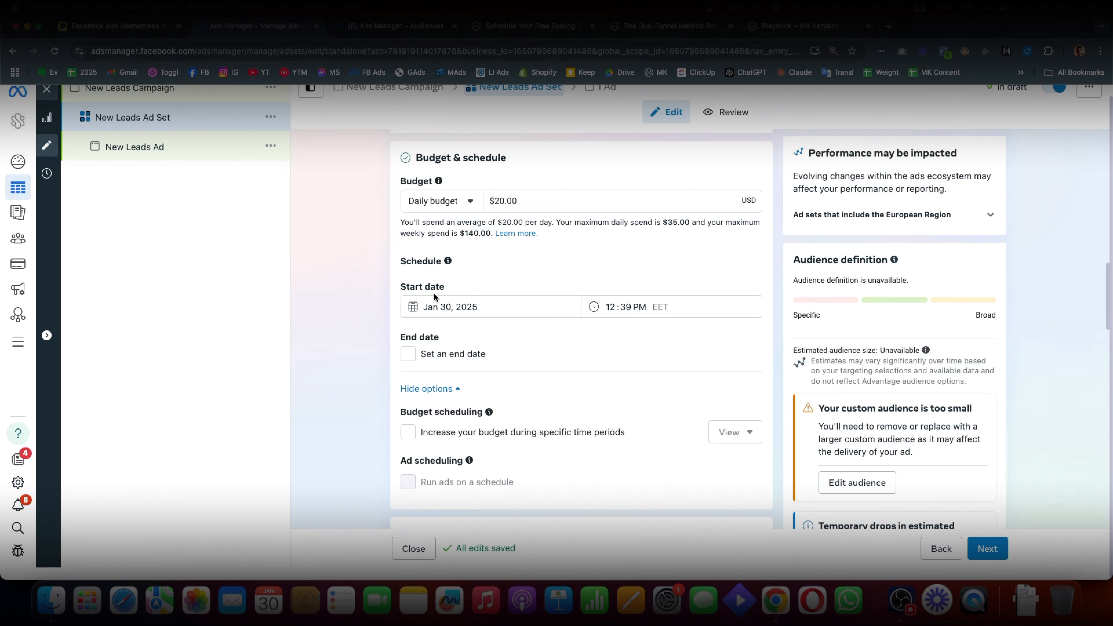
pyautogui.scroll(-10, 439, 316)
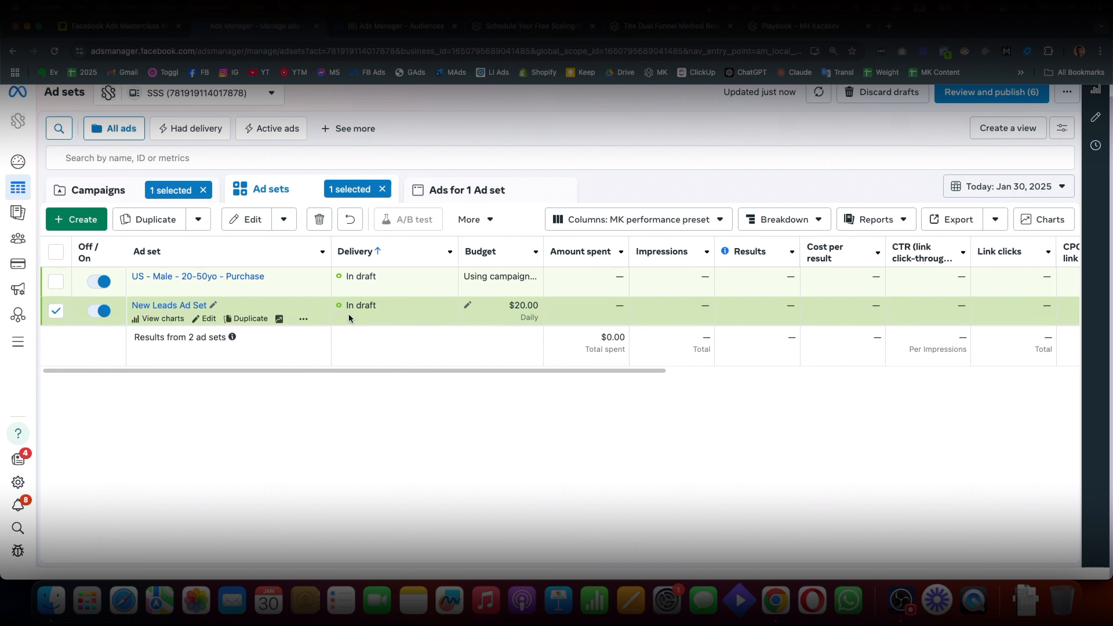
# Open the ads of the New Leads Ad Set and examine the DFM book lp ad's performance columns through purchase ROAS
pyautogui.click(200, 306)
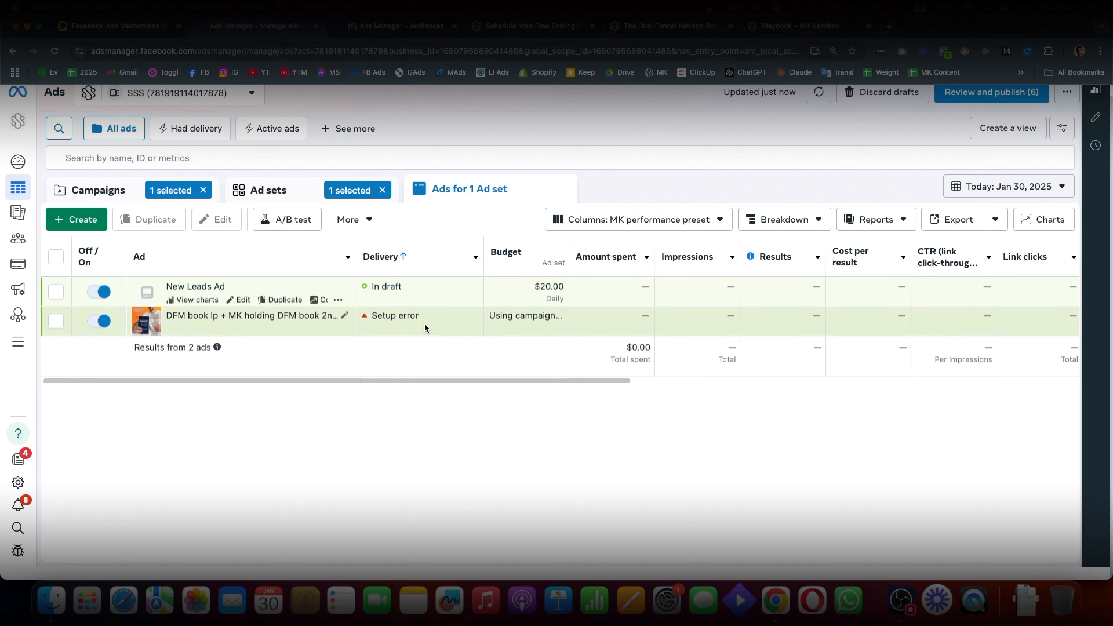
pyautogui.click(268, 190)
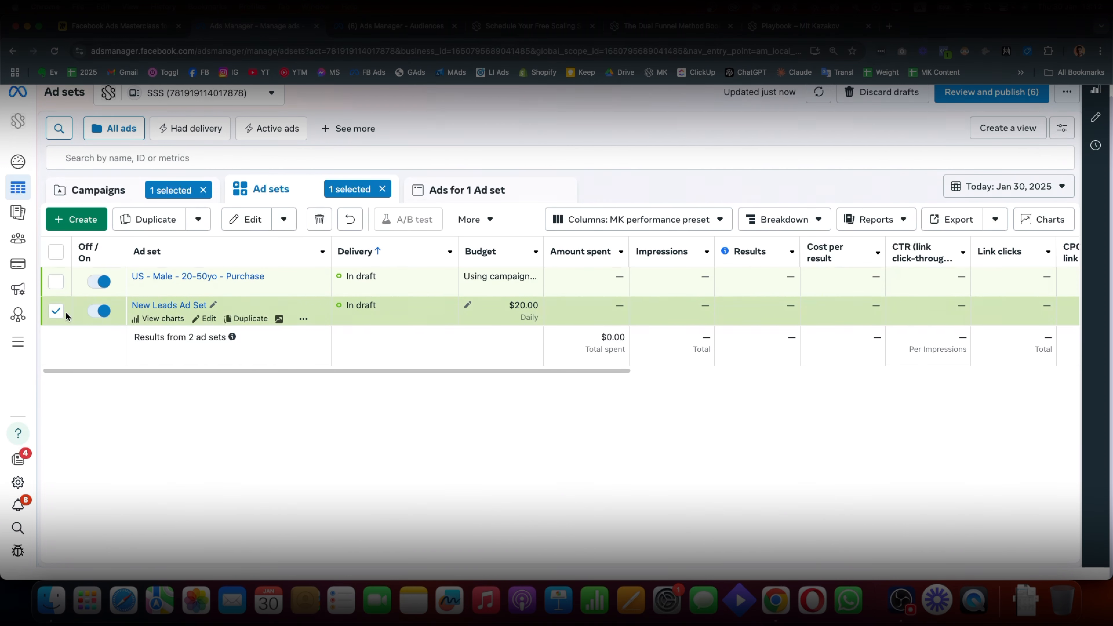
pyautogui.click(169, 305)
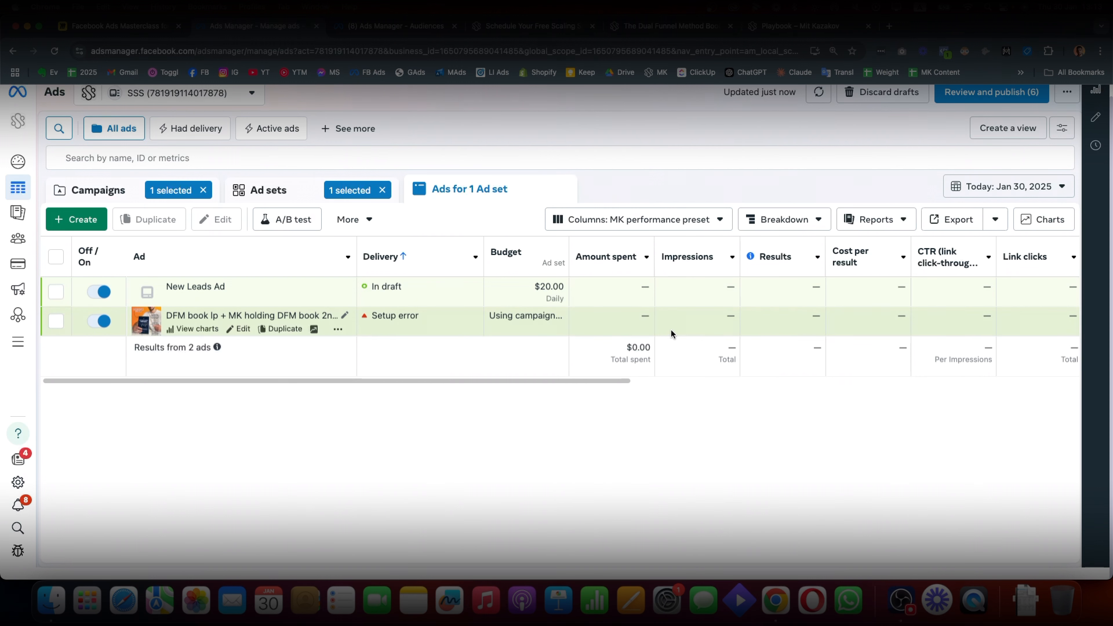
pyautogui.click(834, 324)
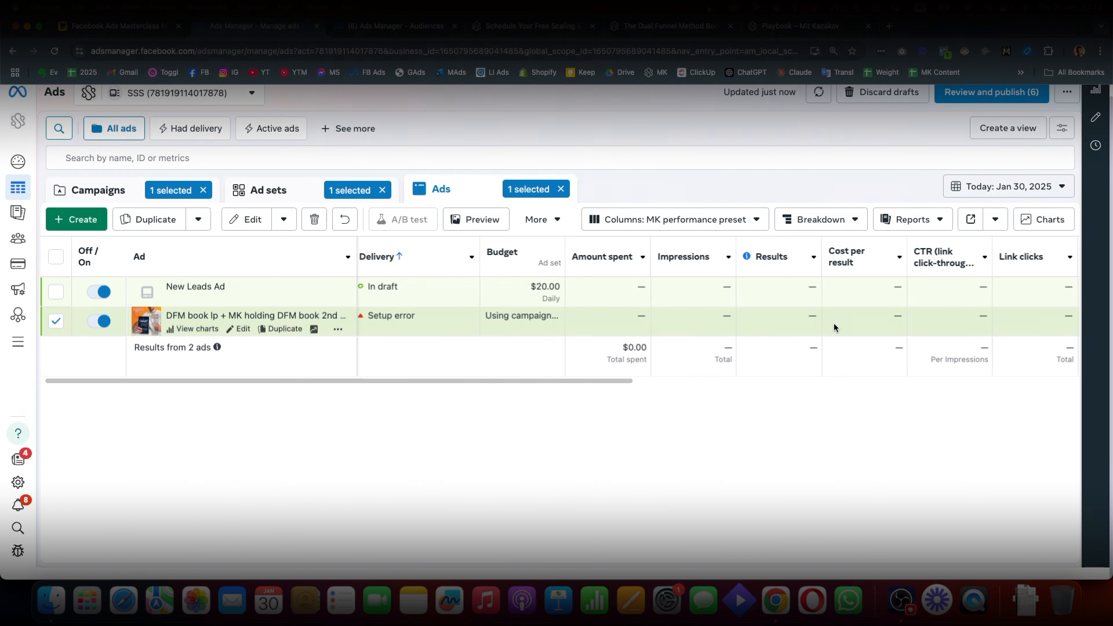
pyautogui.hscroll(5, 829, 322)
pyautogui.hscroll(3, 769, 328)
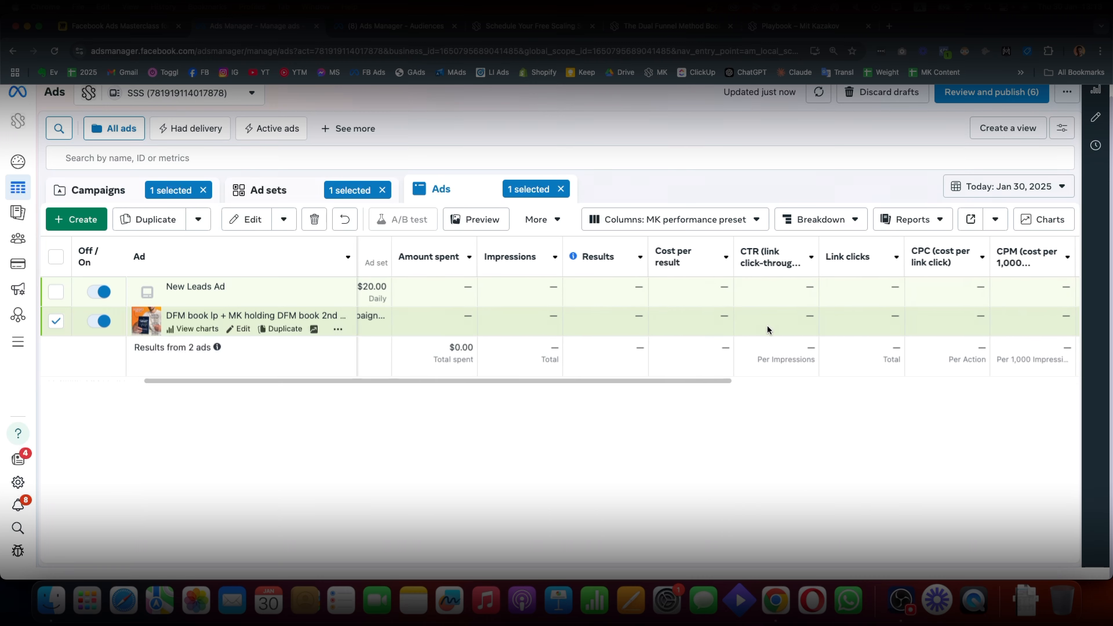
pyautogui.hscroll(3, 779, 330)
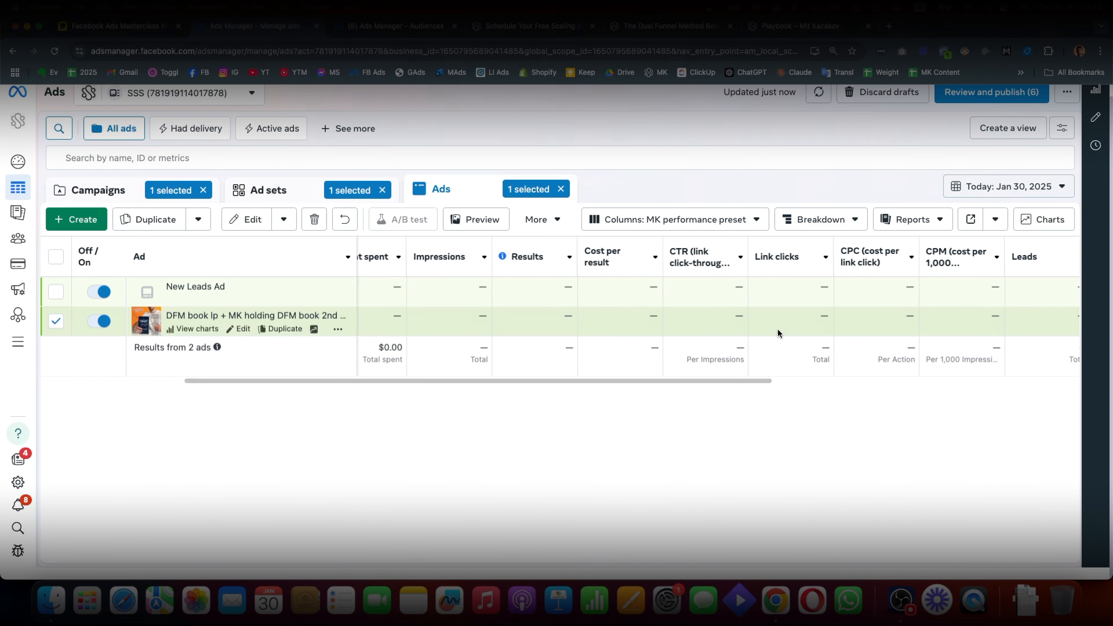
pyautogui.hscroll(4, 778, 333)
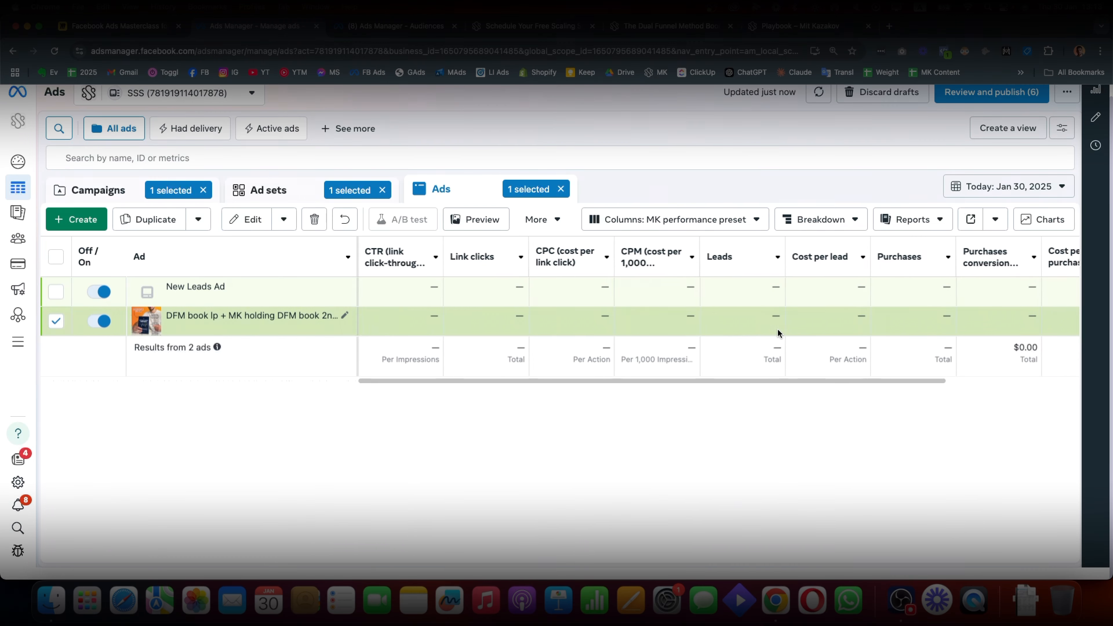
pyautogui.hscroll(4, 778, 329)
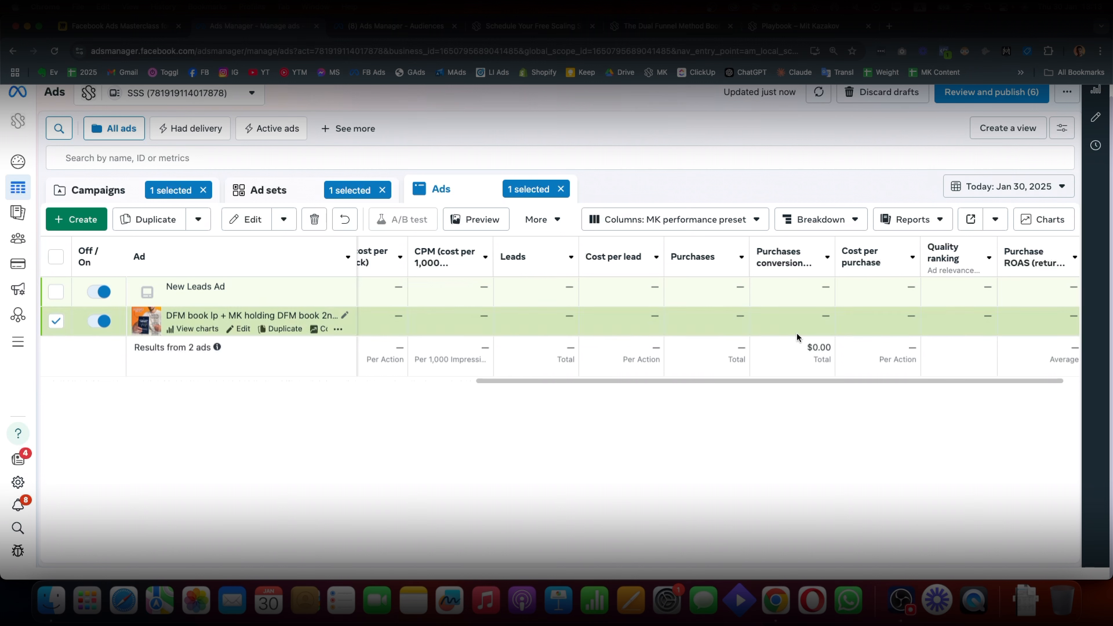
# Look through the ads' metric columns and open the column customization for the MK performance preset
pyautogui.hscroll(1, 796, 332)
pyautogui.hscroll(-10, 796, 333)
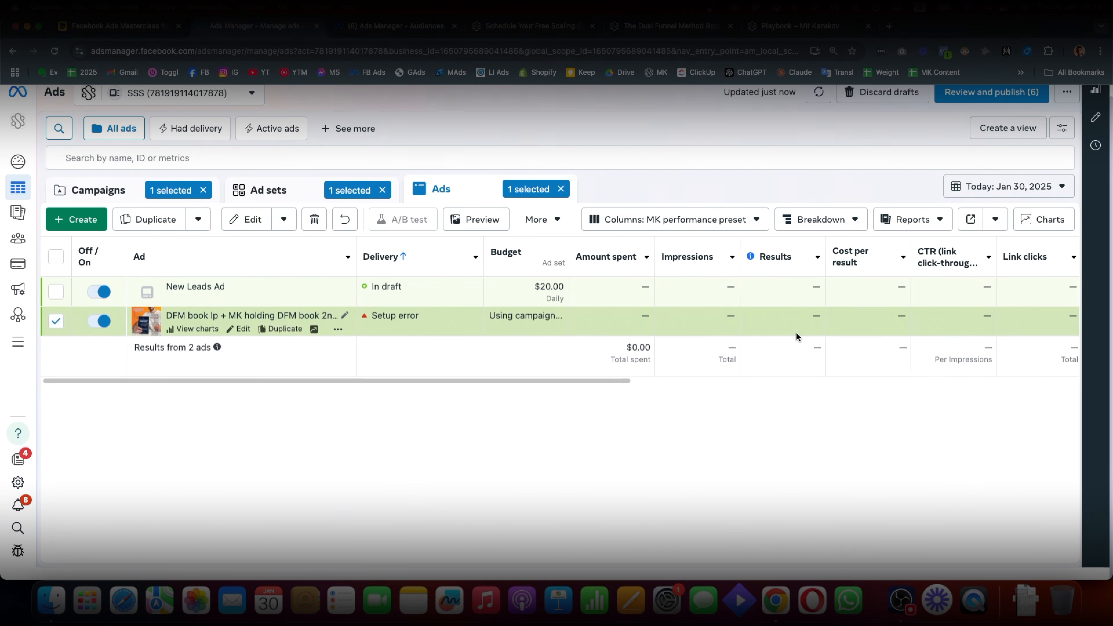
pyautogui.hscroll(3, 796, 331)
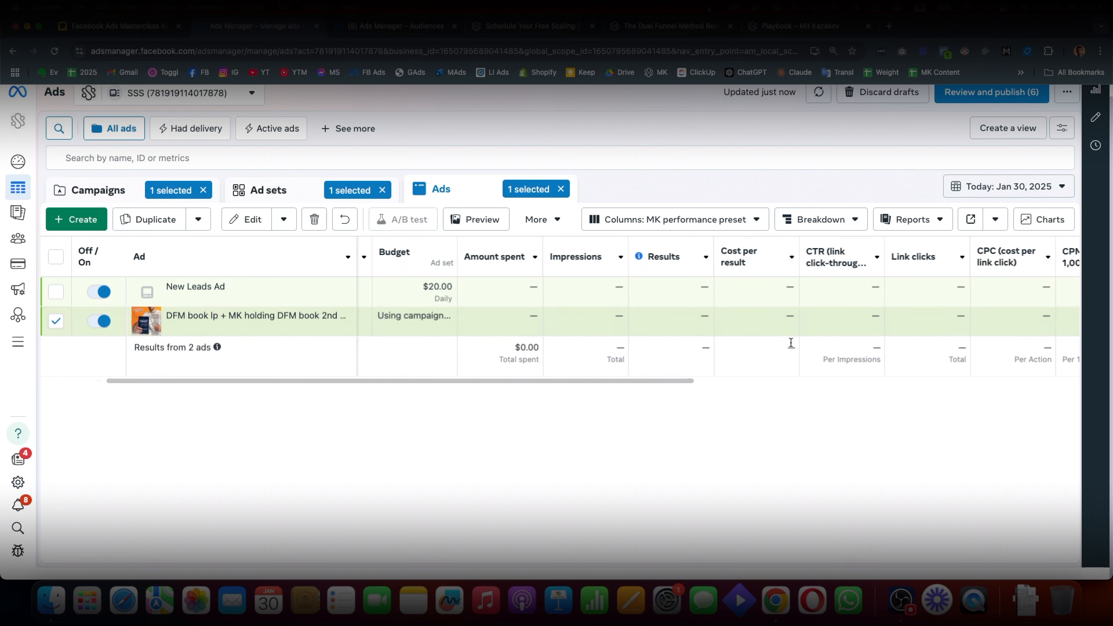
pyautogui.hscroll(-3, 646, 311)
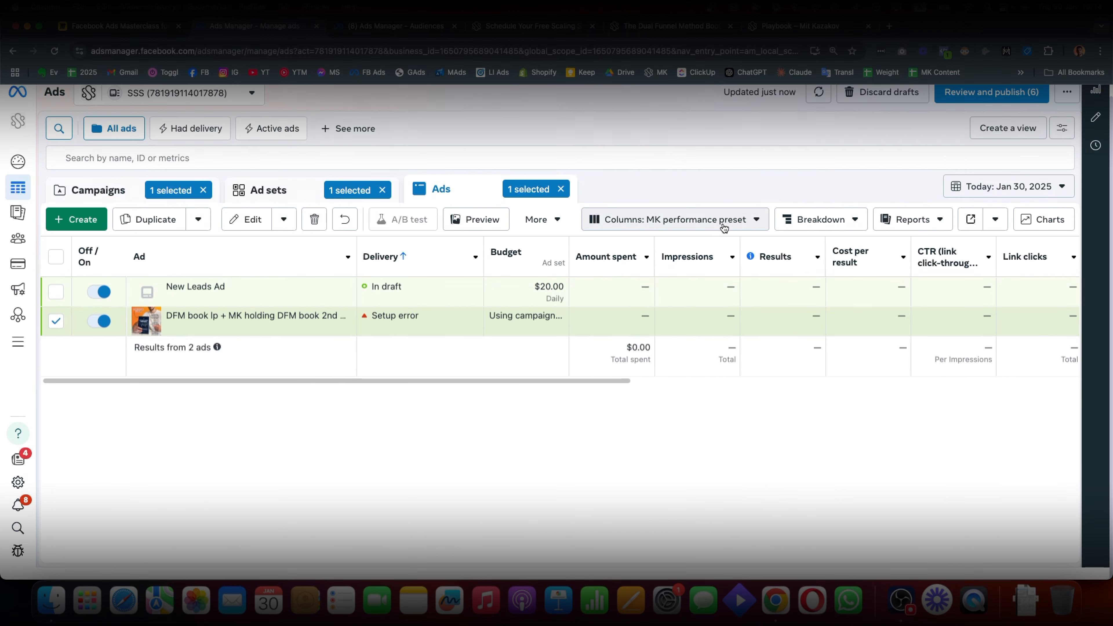
pyautogui.click(664, 222)
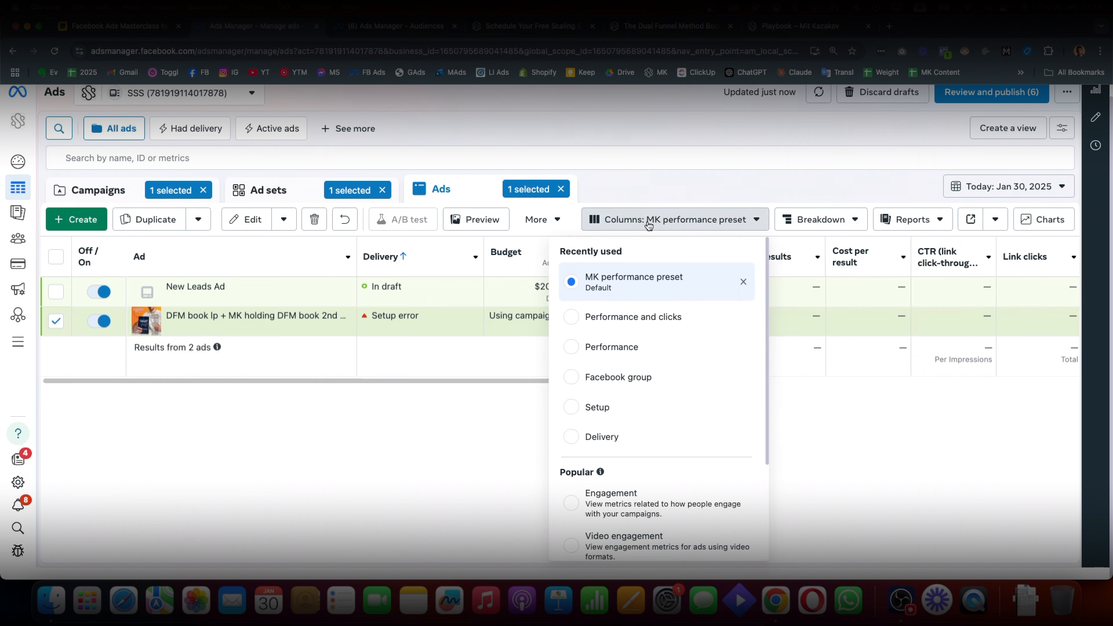
pyautogui.scroll(-3, 650, 341)
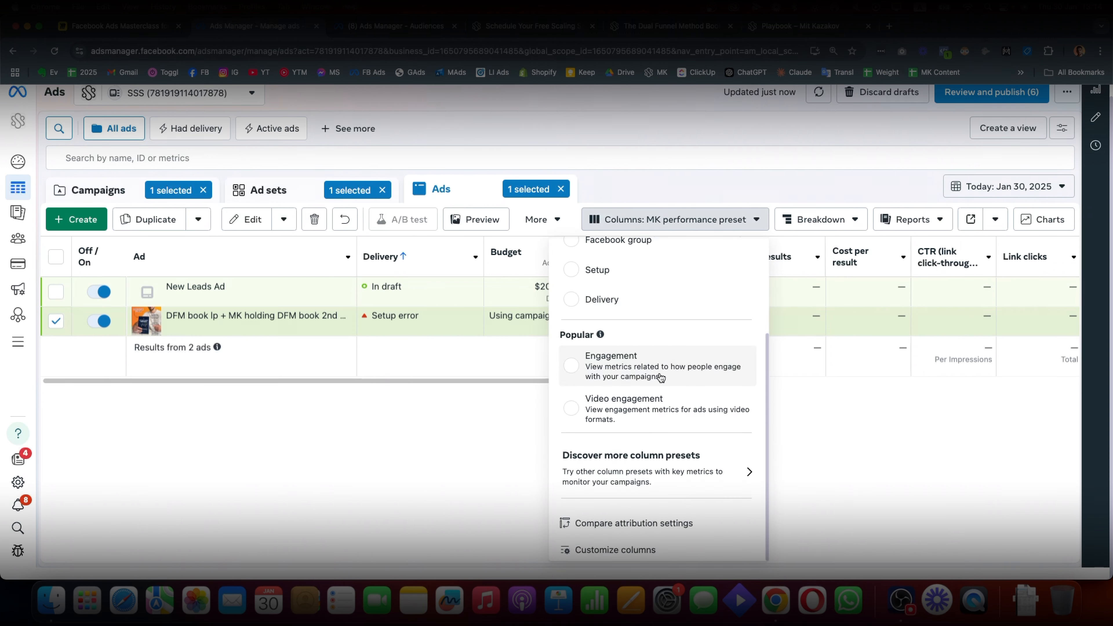
pyautogui.click(615, 550)
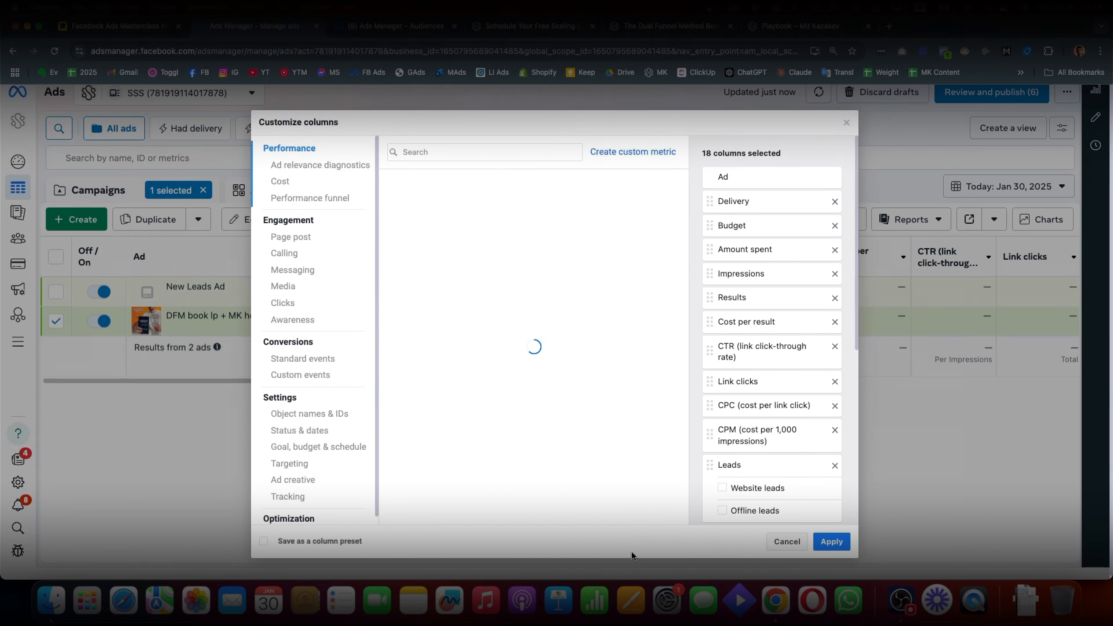
pyautogui.click(425, 157)
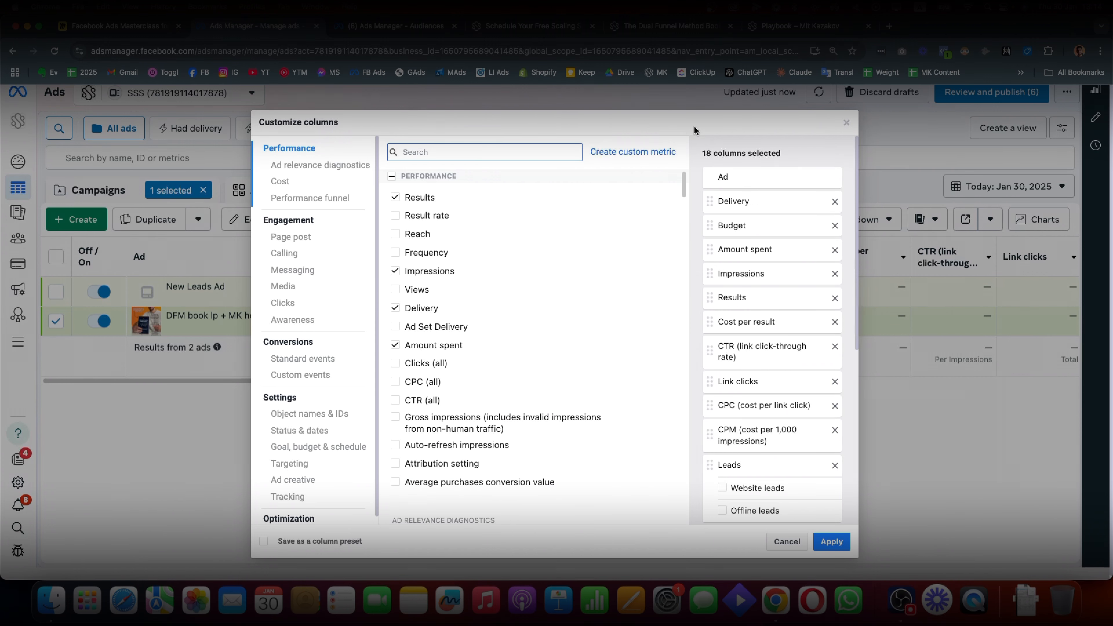
# Examine the preset's selected columns from Delivery to Purchase ROAS, and leave the column customization without applying changes
pyautogui.scroll(-7, 794, 368)
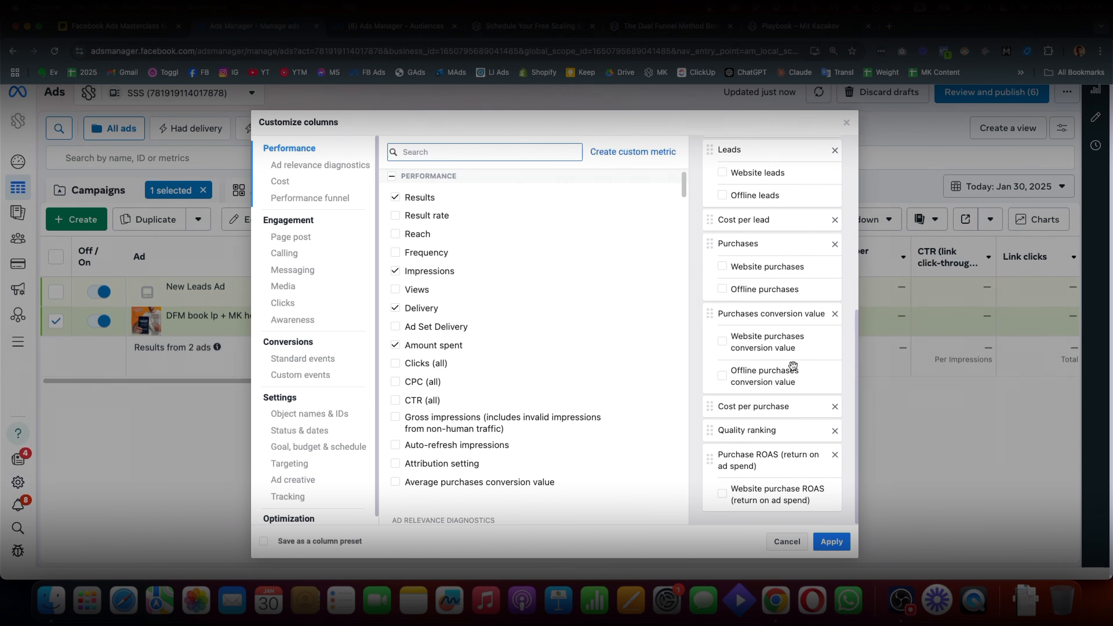
pyautogui.scroll(7, 794, 366)
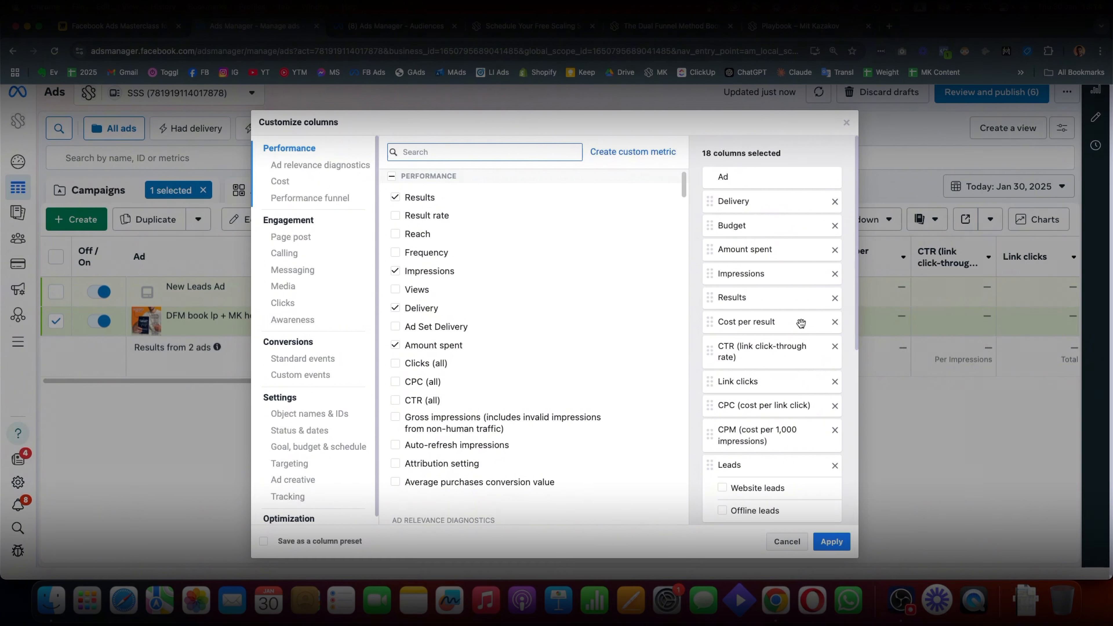
pyautogui.scroll(-2, 767, 211)
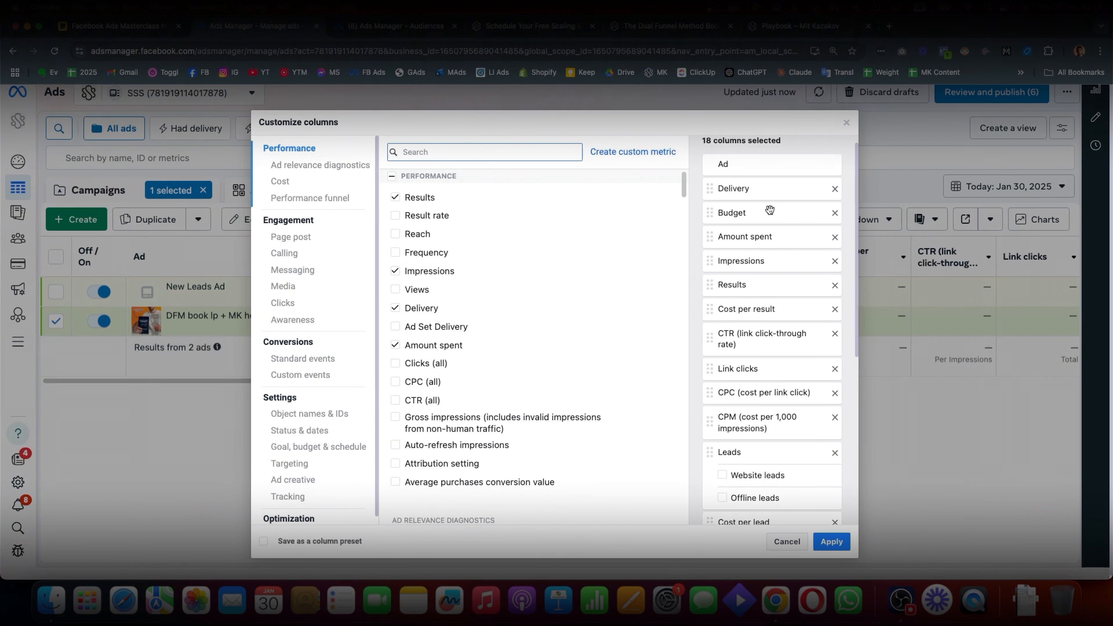
pyautogui.scroll(-3, 765, 219)
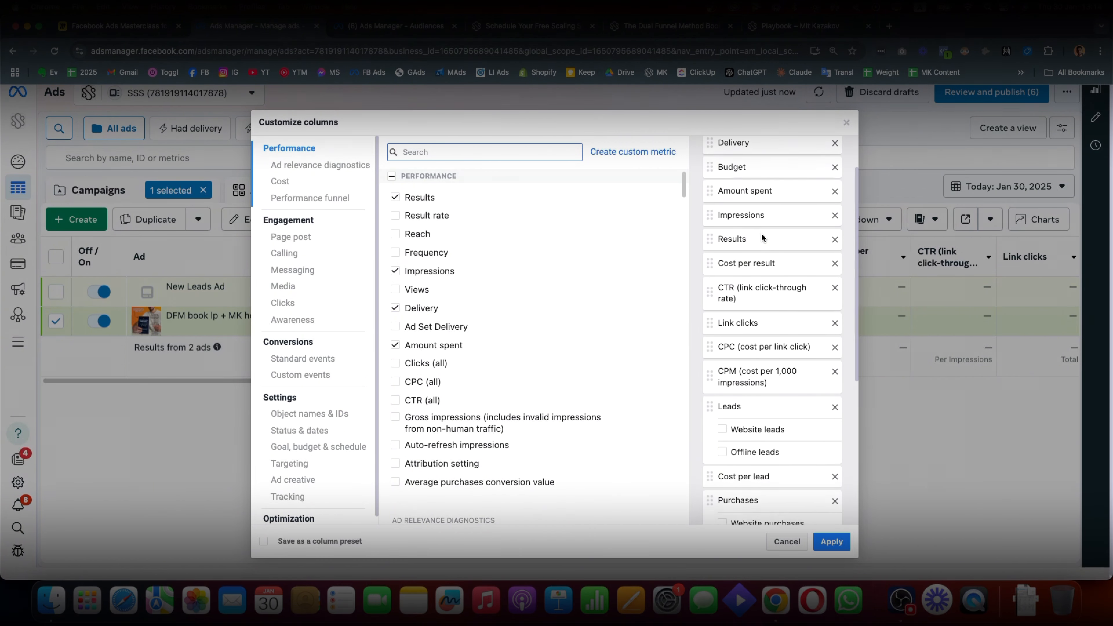
pyautogui.scroll(-4, 762, 238)
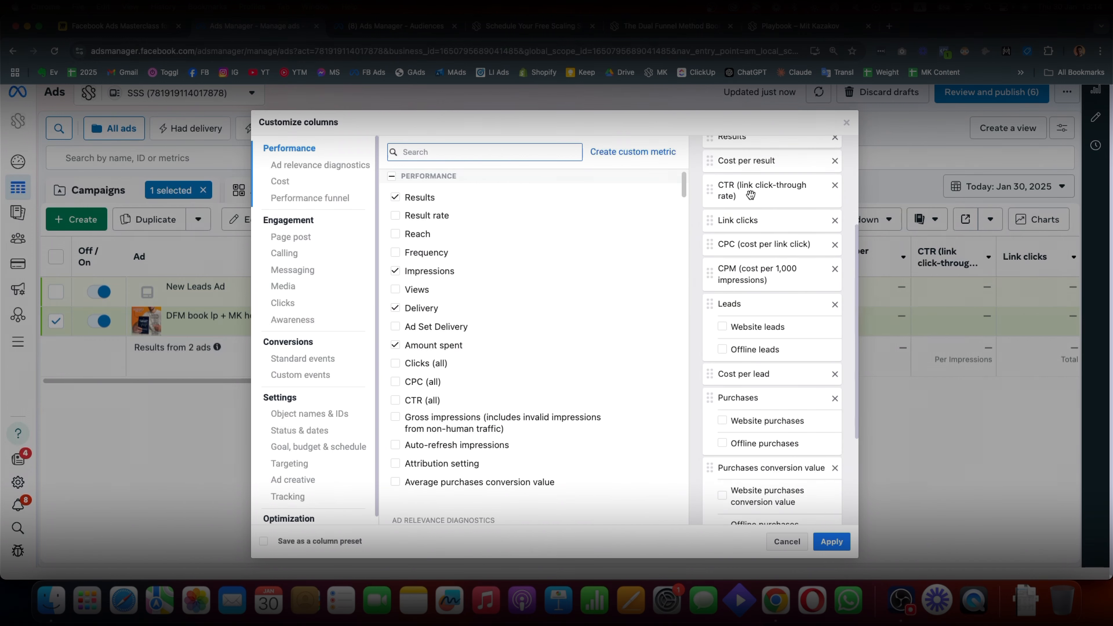
pyautogui.scroll(-2, 757, 210)
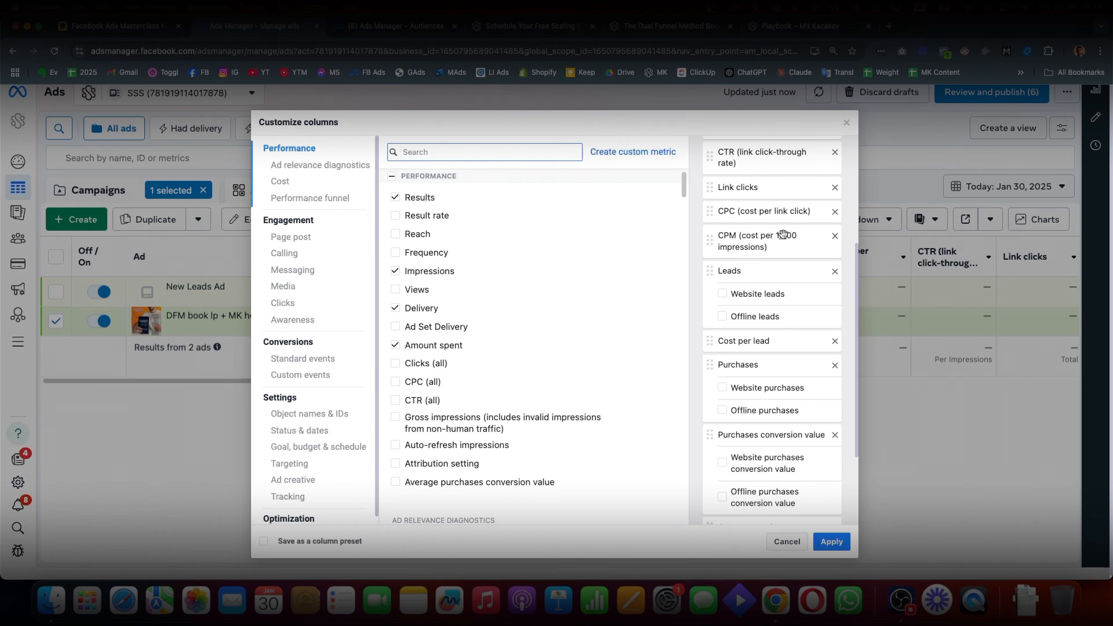
pyautogui.scroll(-3, 775, 249)
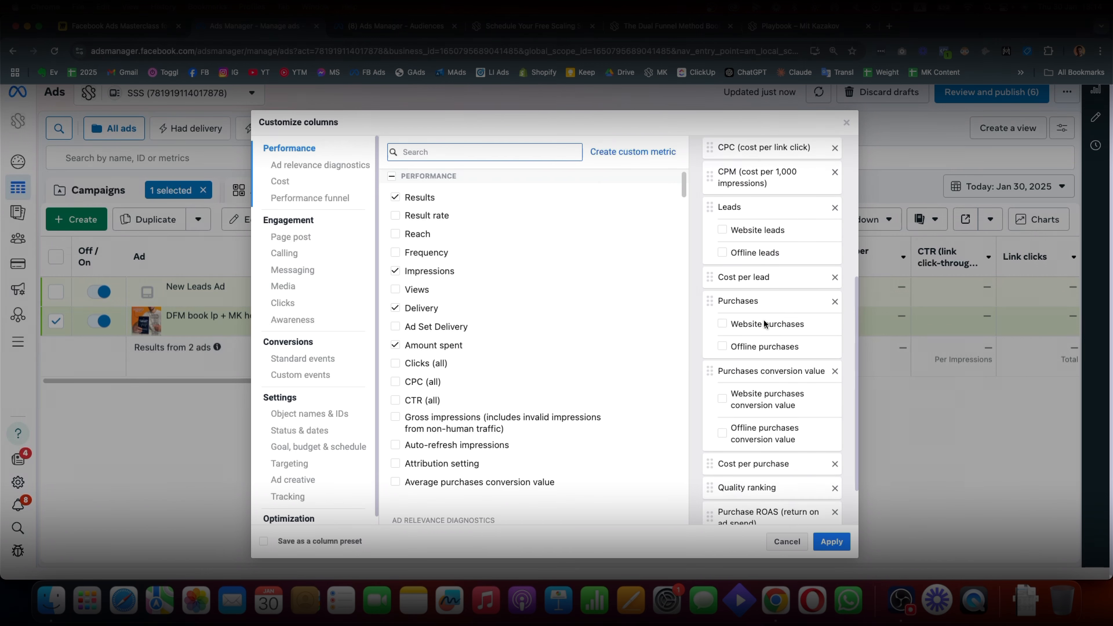
pyautogui.scroll(-3, 765, 324)
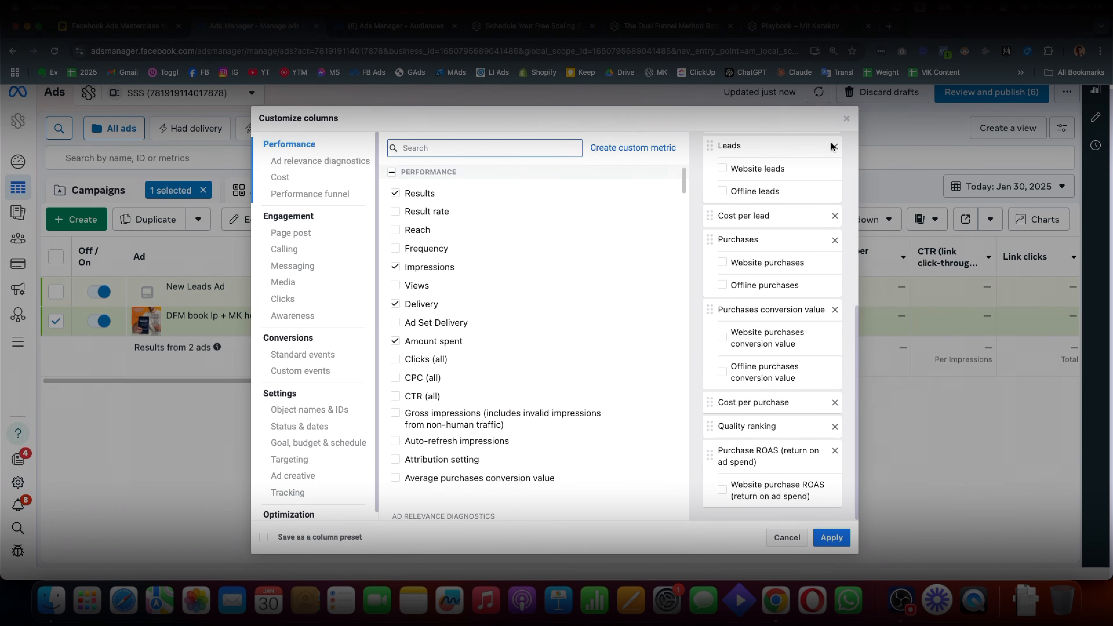
pyautogui.click(847, 120)
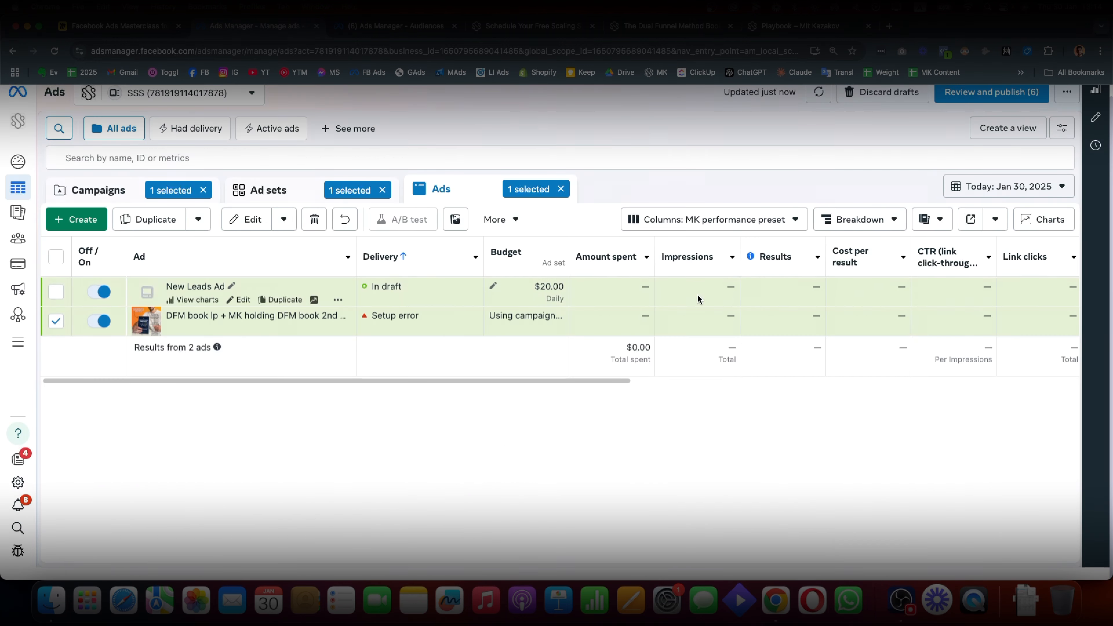
# Try out the age, platform and gender breakdowns for the ads, clearing each one again
pyautogui.moveTo(696, 300)
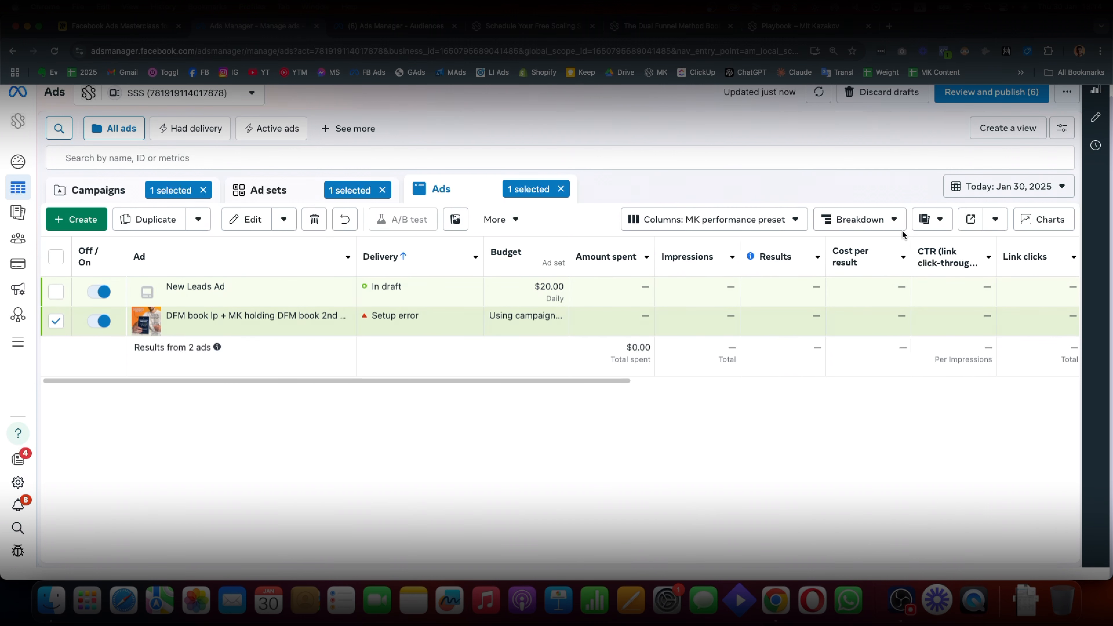
pyautogui.click(881, 220)
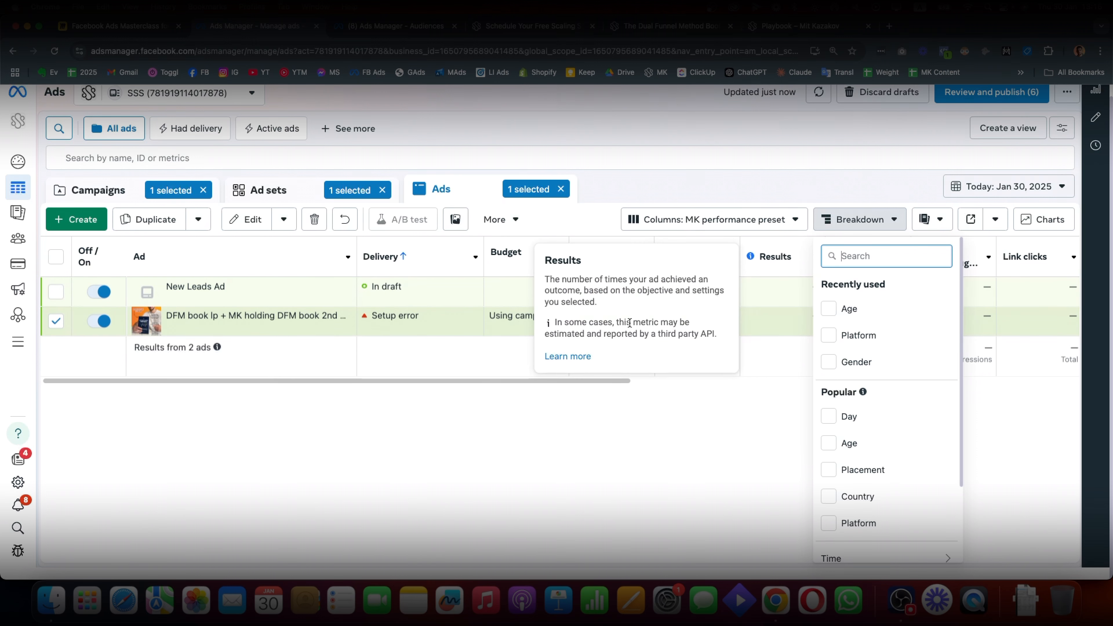
pyautogui.click(829, 314)
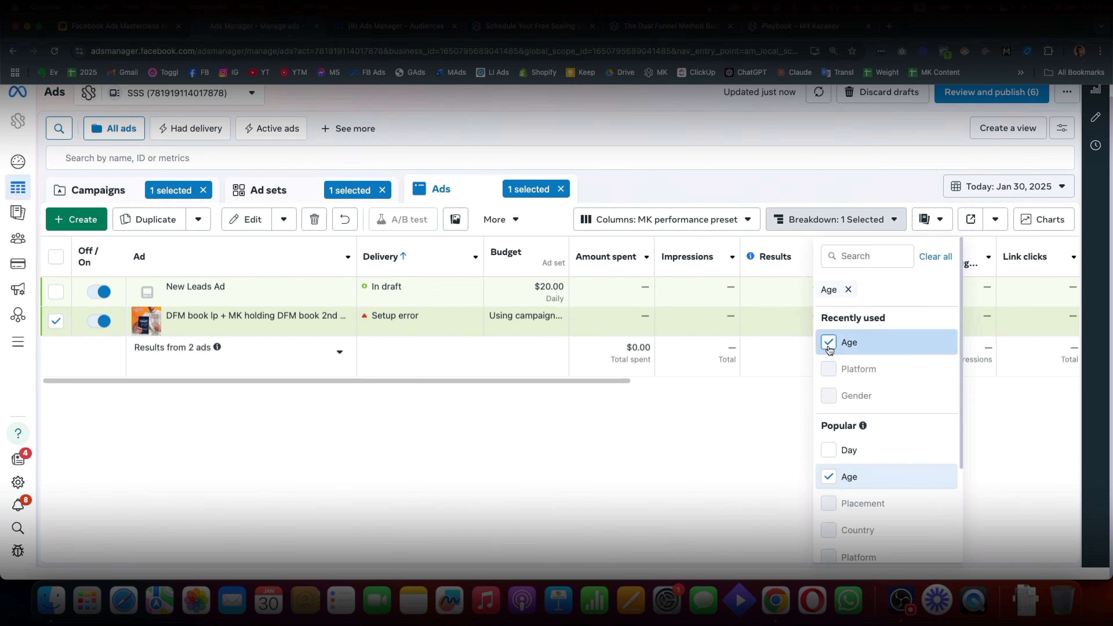
pyautogui.click(830, 351)
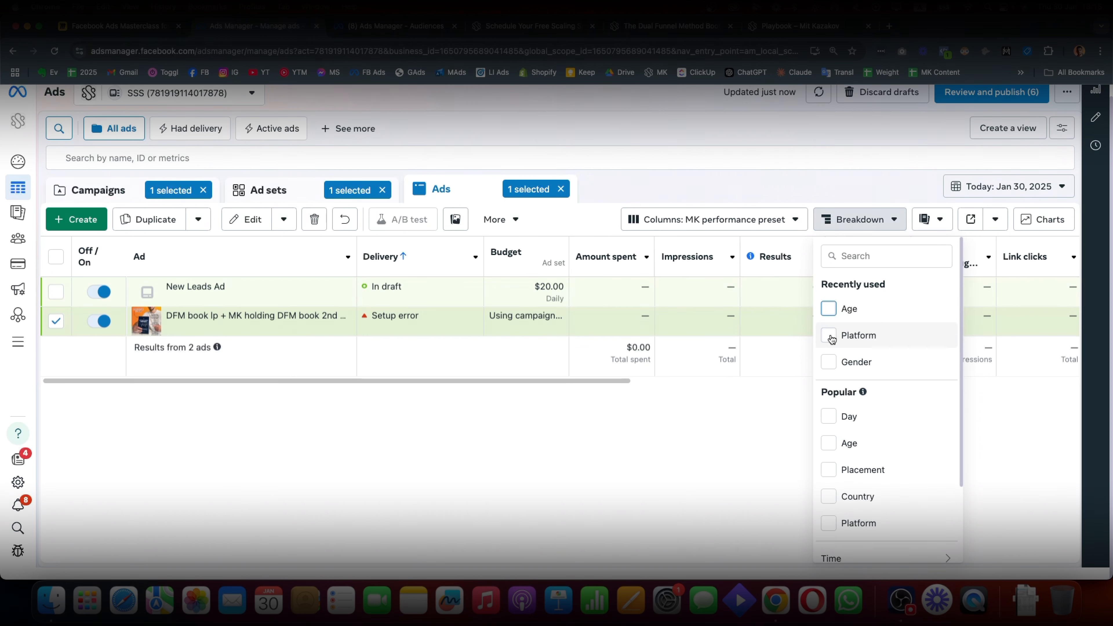
pyautogui.click(832, 339)
pyautogui.click(831, 367)
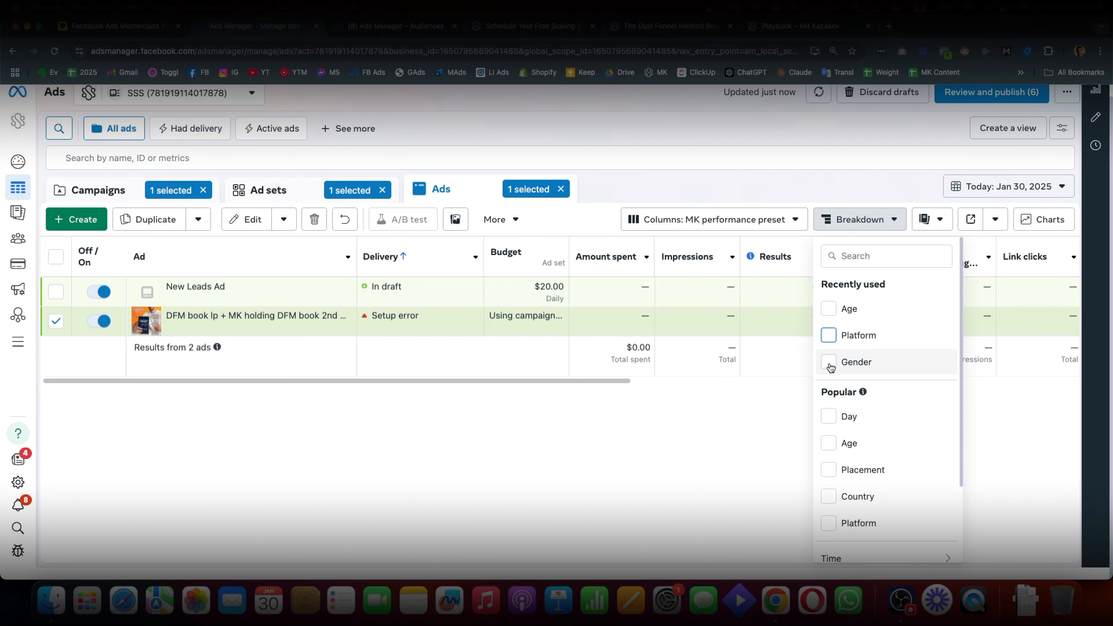
pyautogui.click(832, 368)
# Go back to the campaign's ad sets and look over the available breakdown and report options
pyautogui.click(263, 189)
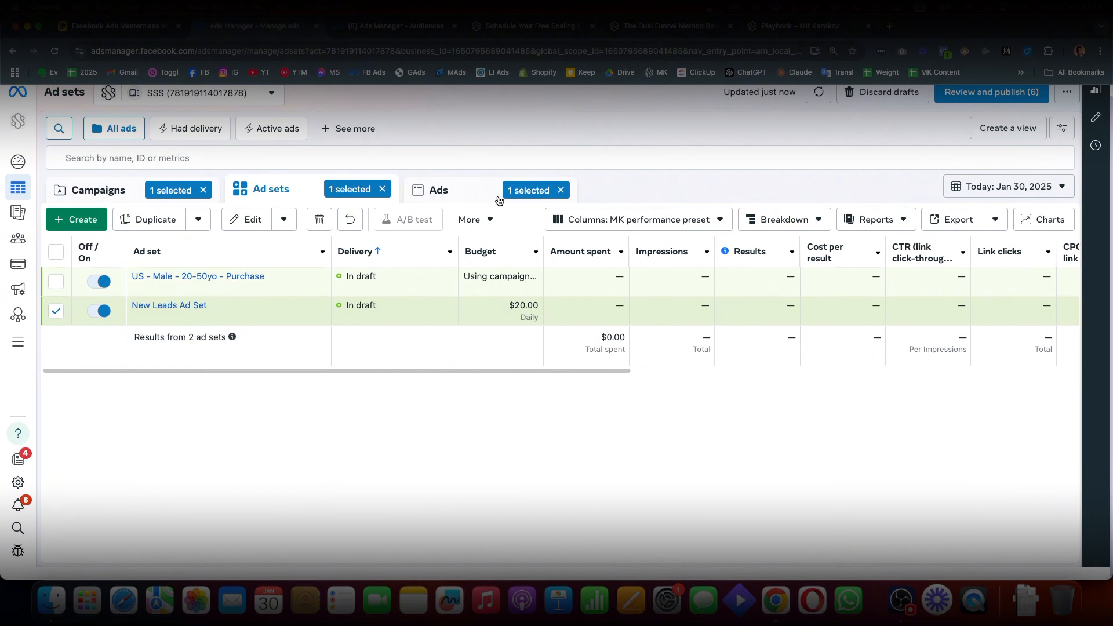
pyautogui.click(803, 219)
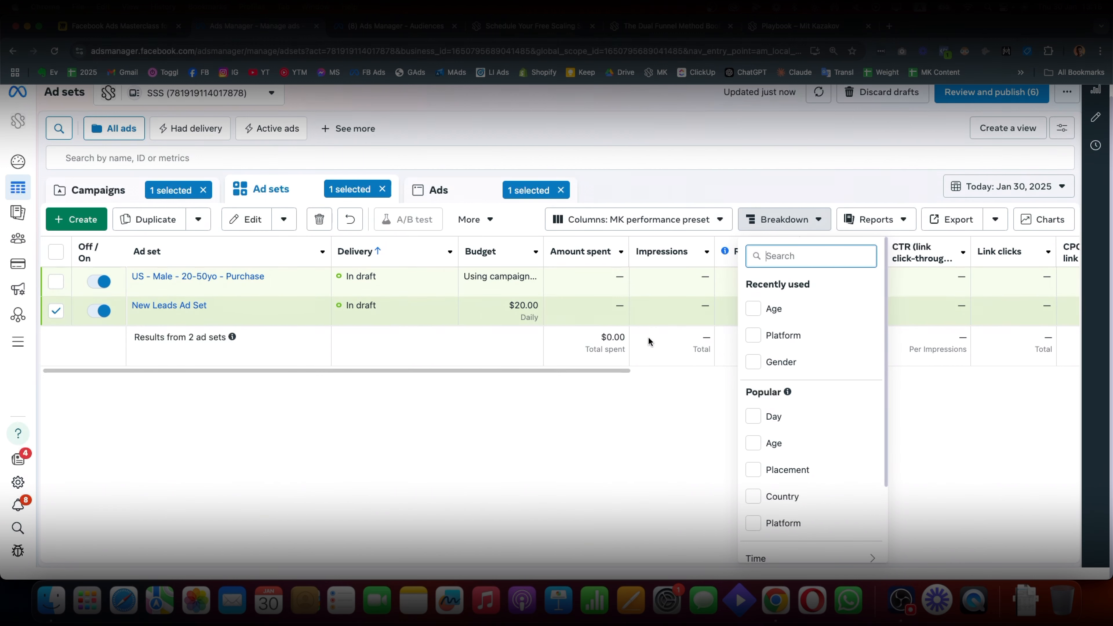
pyautogui.click(632, 371)
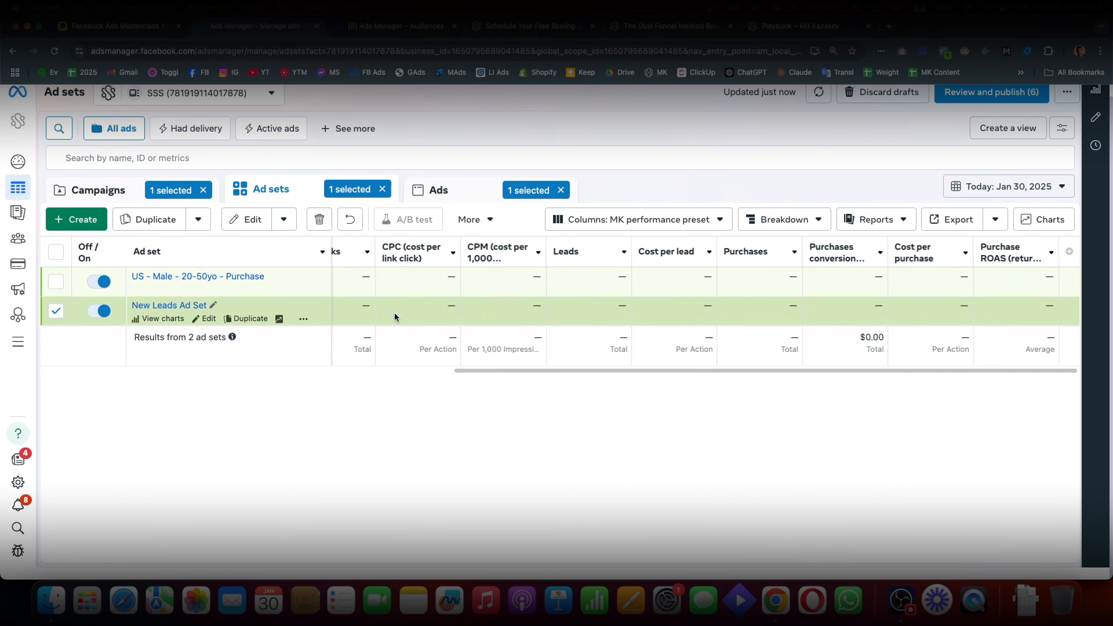
pyautogui.click(897, 226)
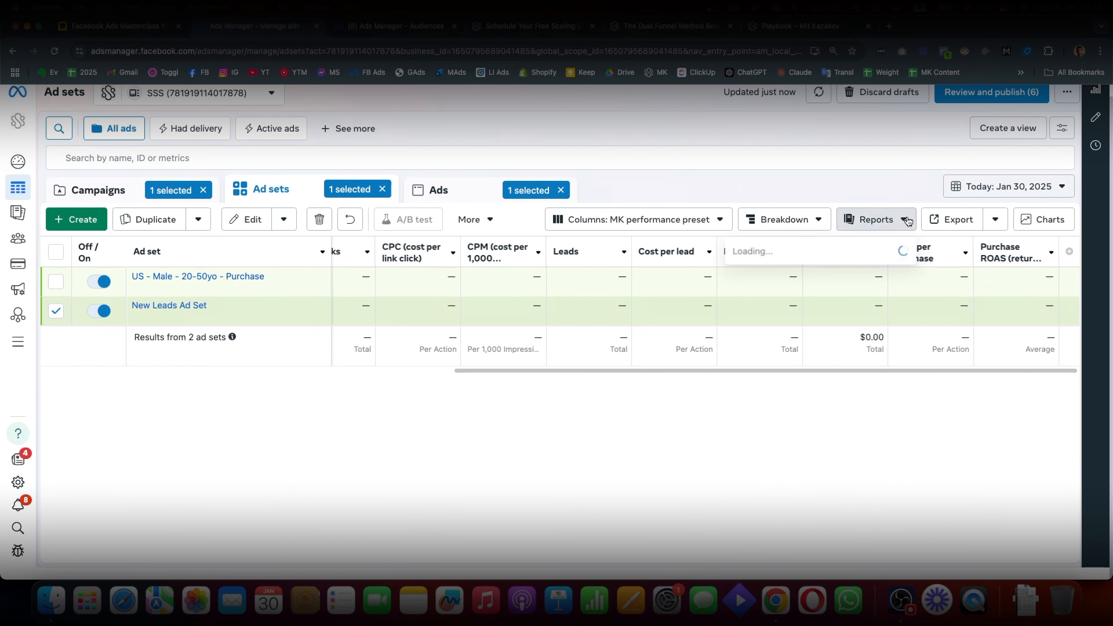
pyautogui.moveTo(853, 338)
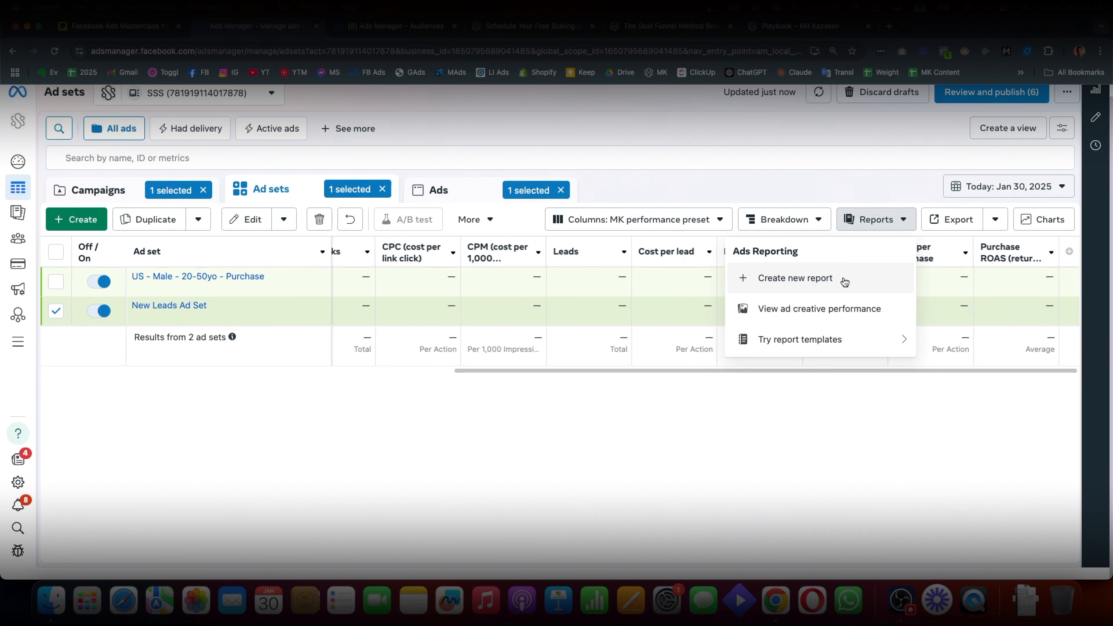
# Show the performance charts of the New Leads Ad Set, check the metric and time interval choices, and close the charts
pyautogui.click(1051, 221)
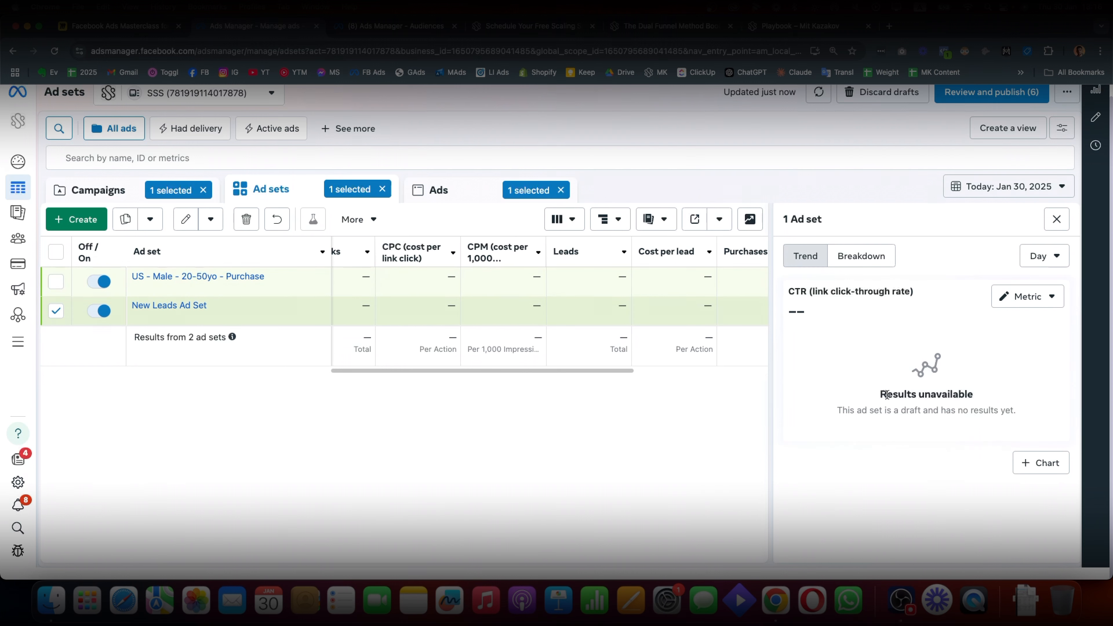
pyautogui.click(1044, 297)
pyautogui.click(1045, 296)
pyautogui.click(1047, 257)
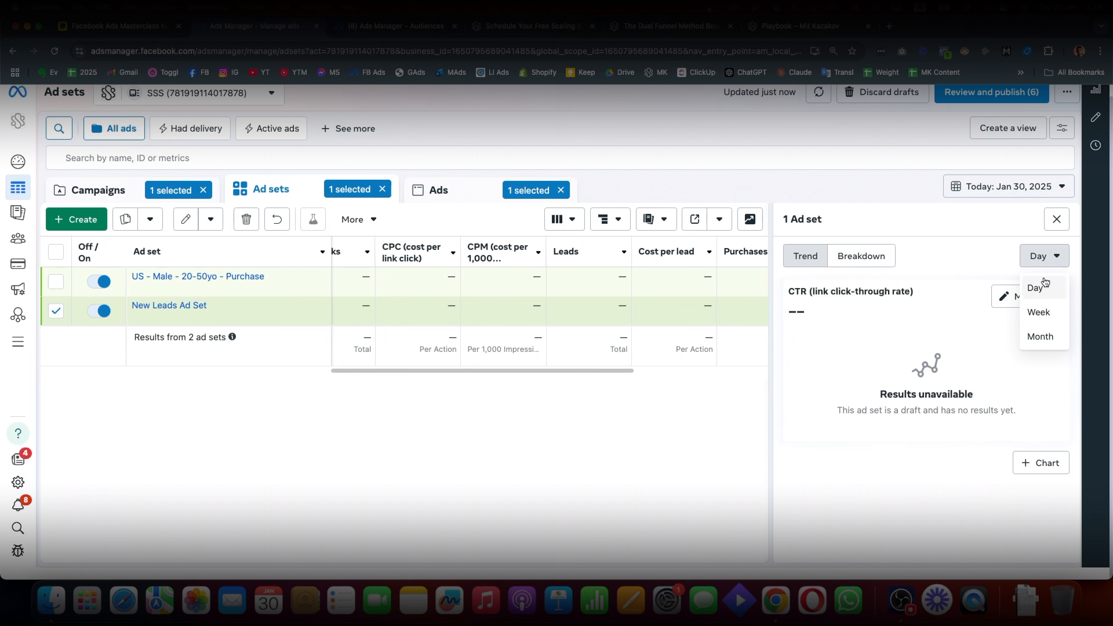
pyautogui.click(413, 467)
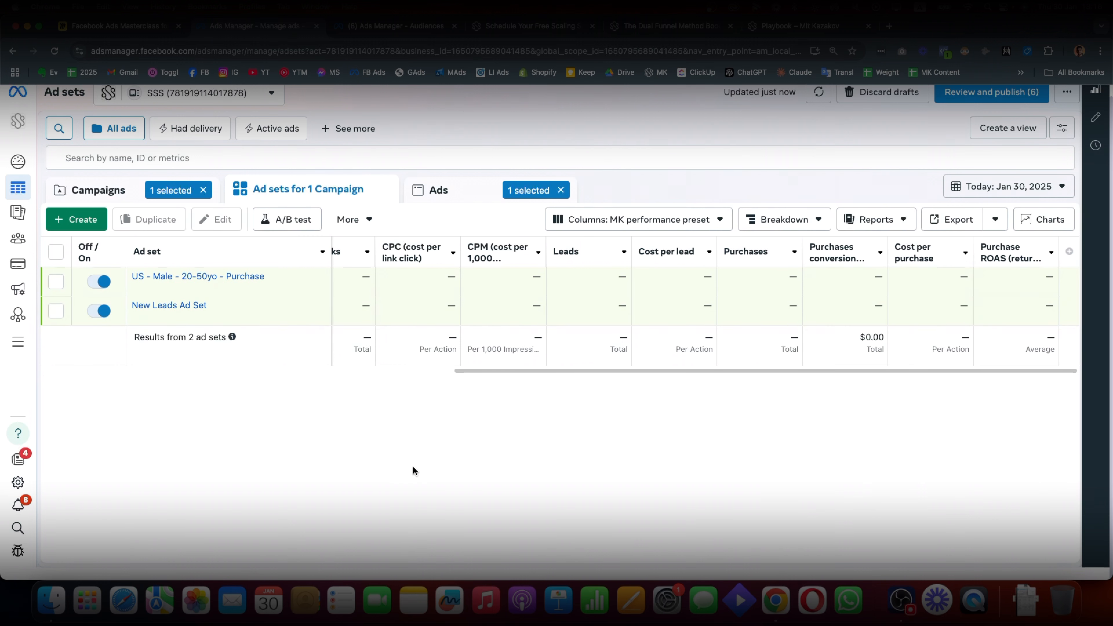
# Return to the campaign list and review the delivery, budget, amount spent and impressions of the campaigns
pyautogui.click(110, 192)
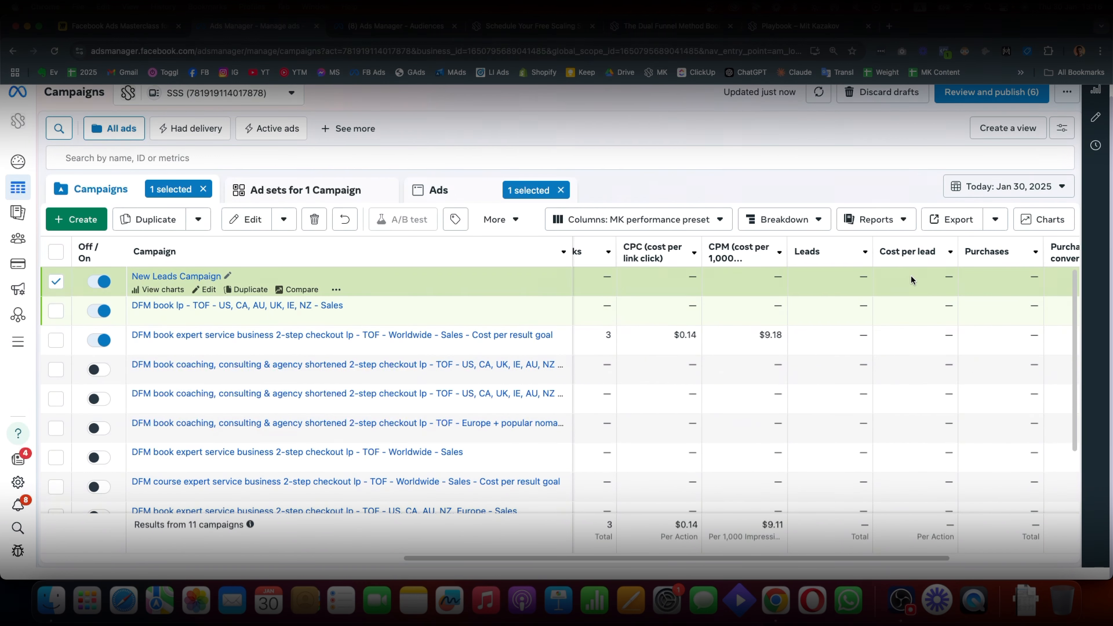
pyautogui.hscroll(-1, 683, 314)
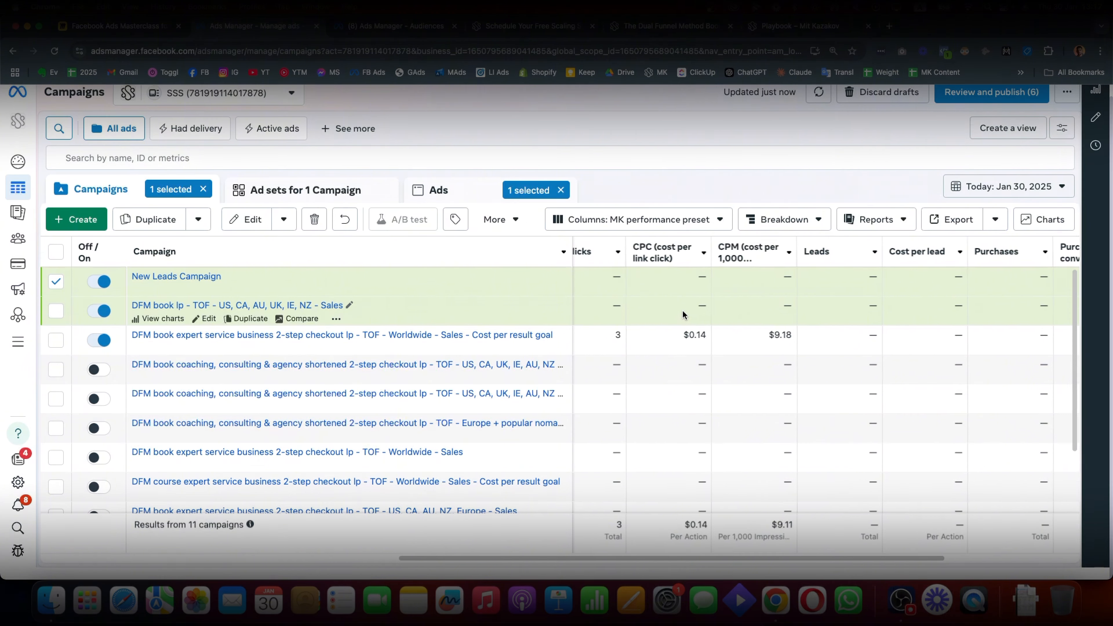
pyautogui.hscroll(-10, 682, 314)
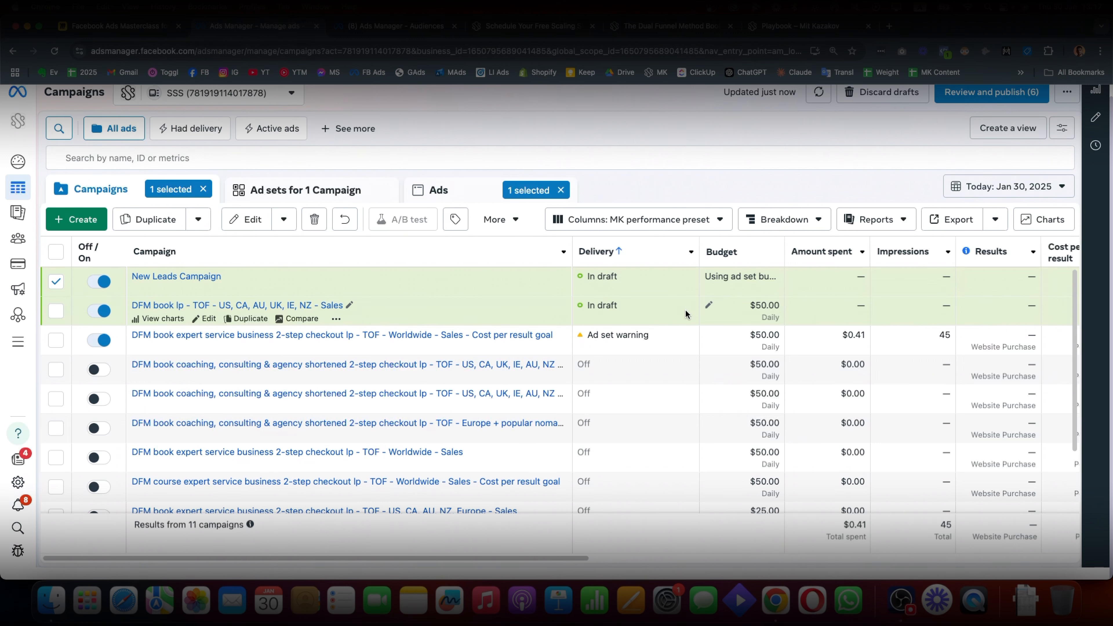
# Open the daily budget of the DFM book lp - TOF - US, CA, AU, UK, IE, NZ - Sales campaign, and leave without saving
pyautogui.click(723, 307)
pyautogui.click(710, 307)
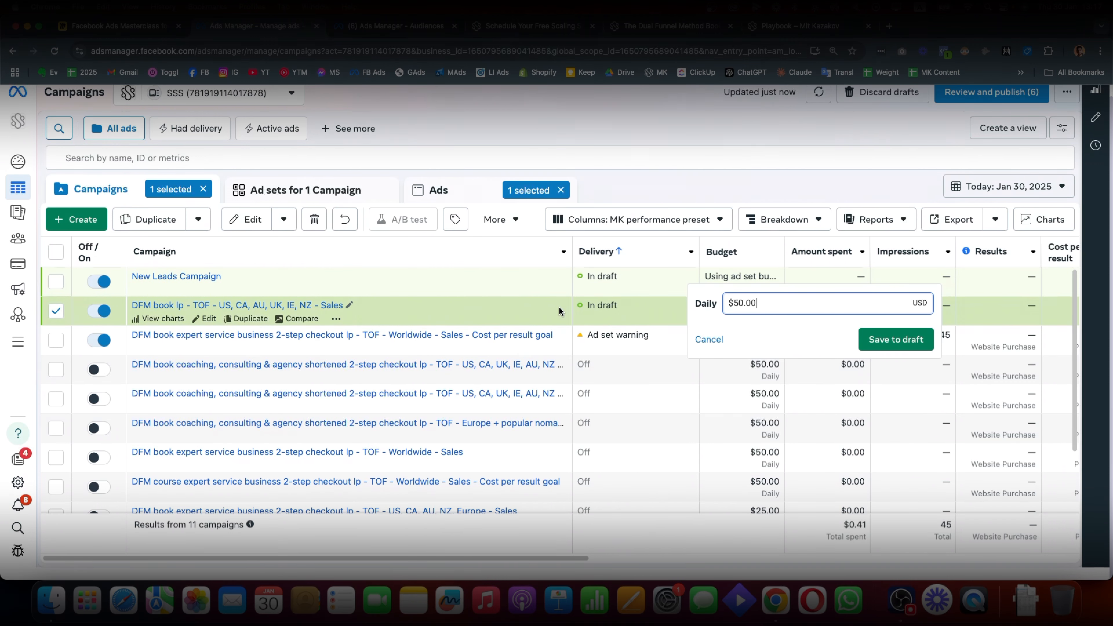
pyautogui.click(717, 340)
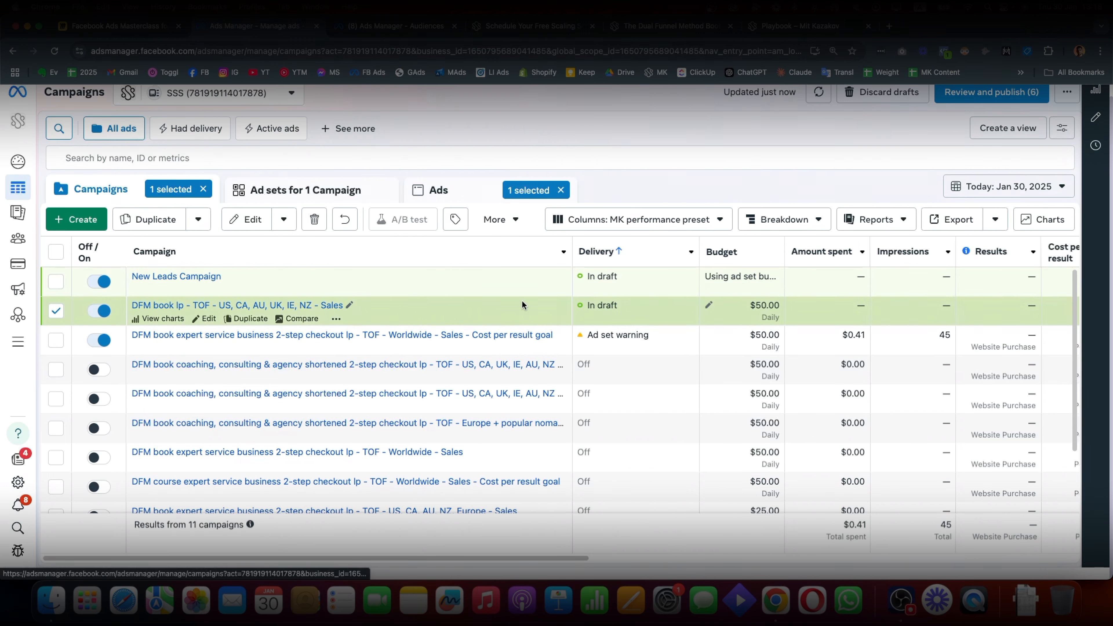
# Open the DFM book lp - TOF - US, CA, AU, UK, IE, NZ - Sales campaign down to its New Leads Ad Set's ads, and go back up
pyautogui.click(219, 306)
pyautogui.click(174, 277)
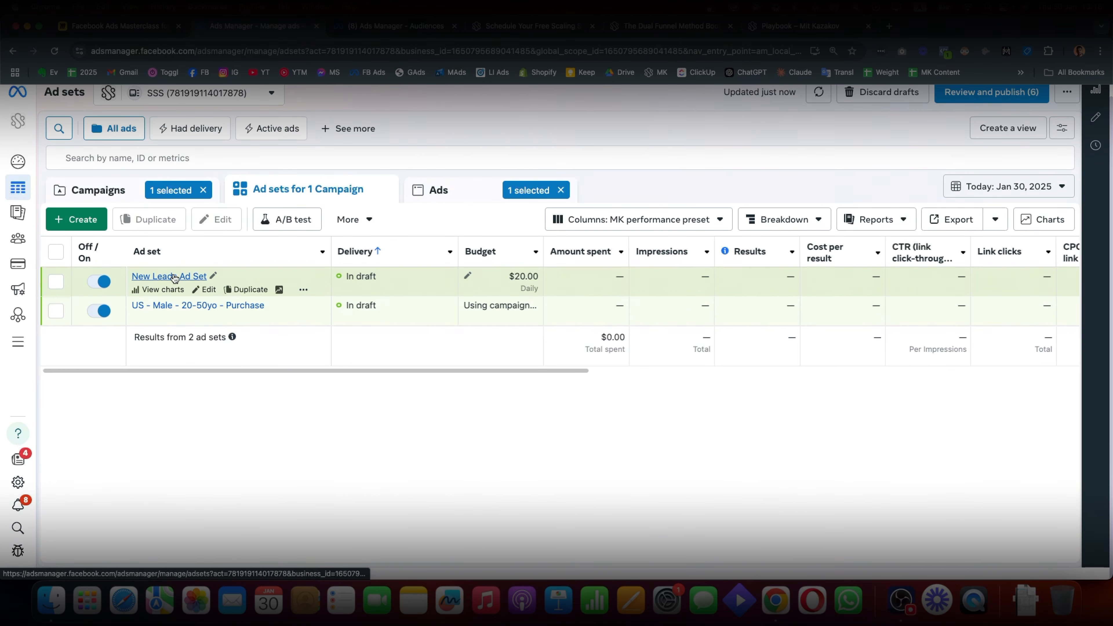
pyautogui.click(56, 321)
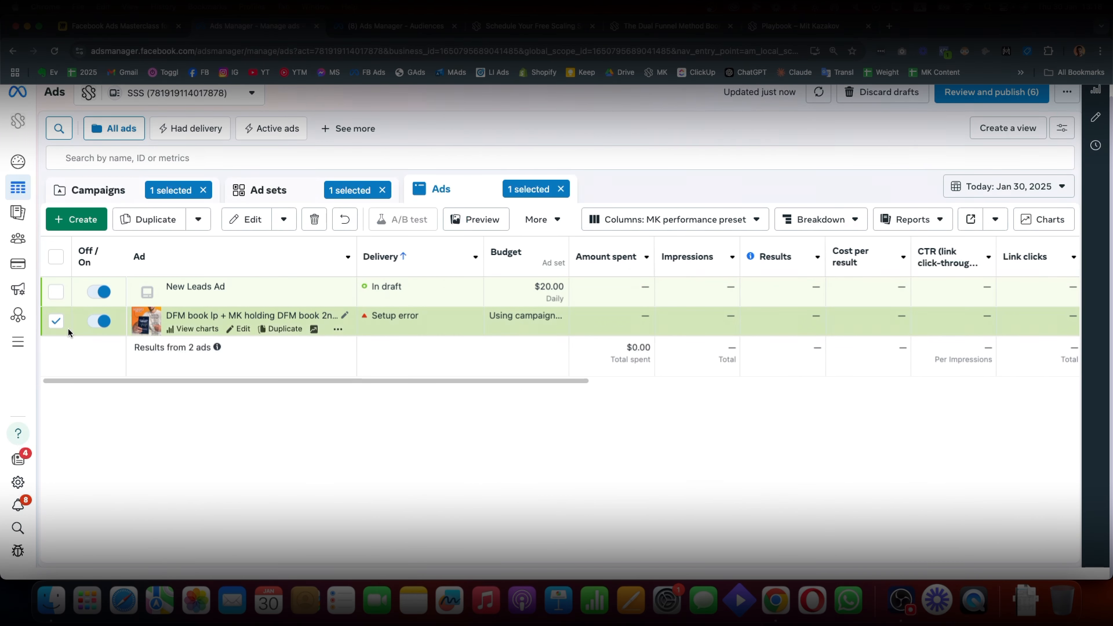
pyautogui.click(290, 190)
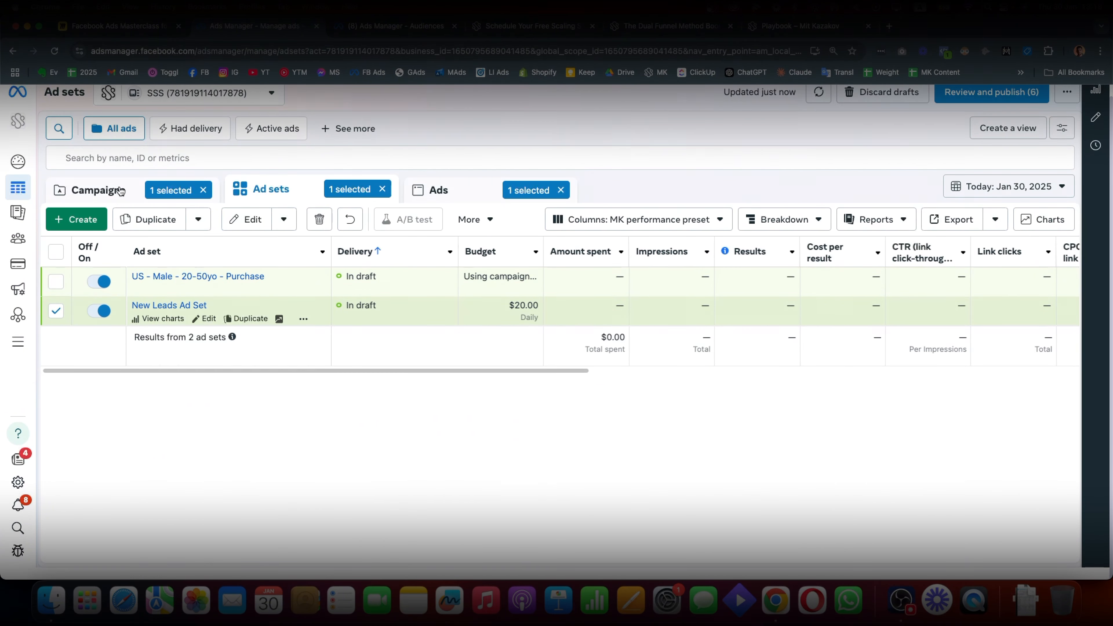
pyautogui.click(109, 198)
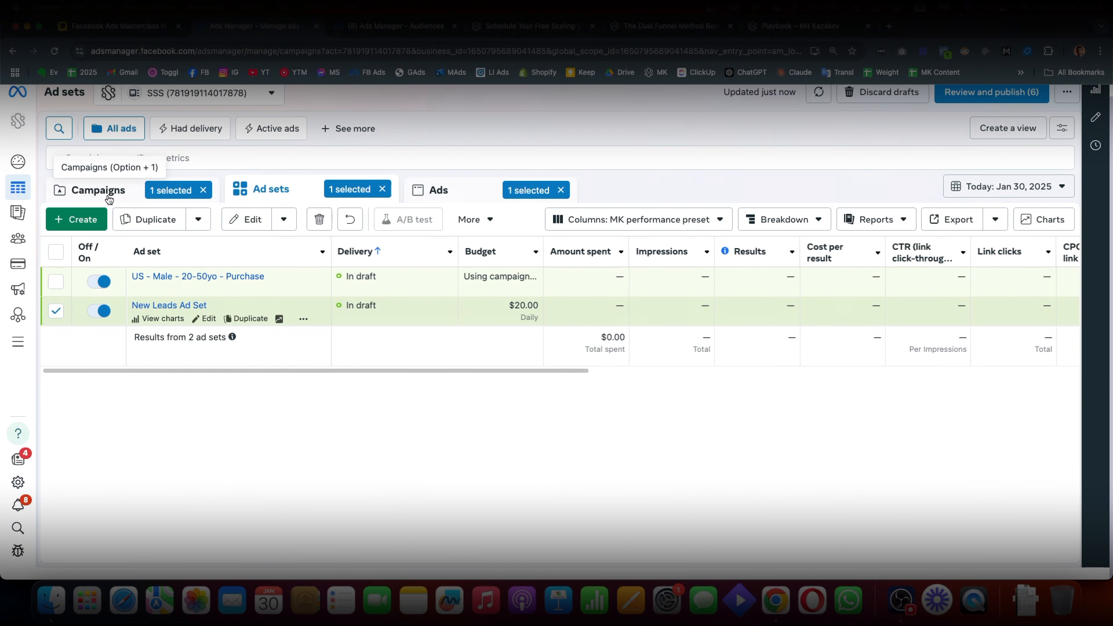
# Review the ad sets and the ads of the selected DFM book lp campaign, and return to the campaign list
pyautogui.click(271, 190)
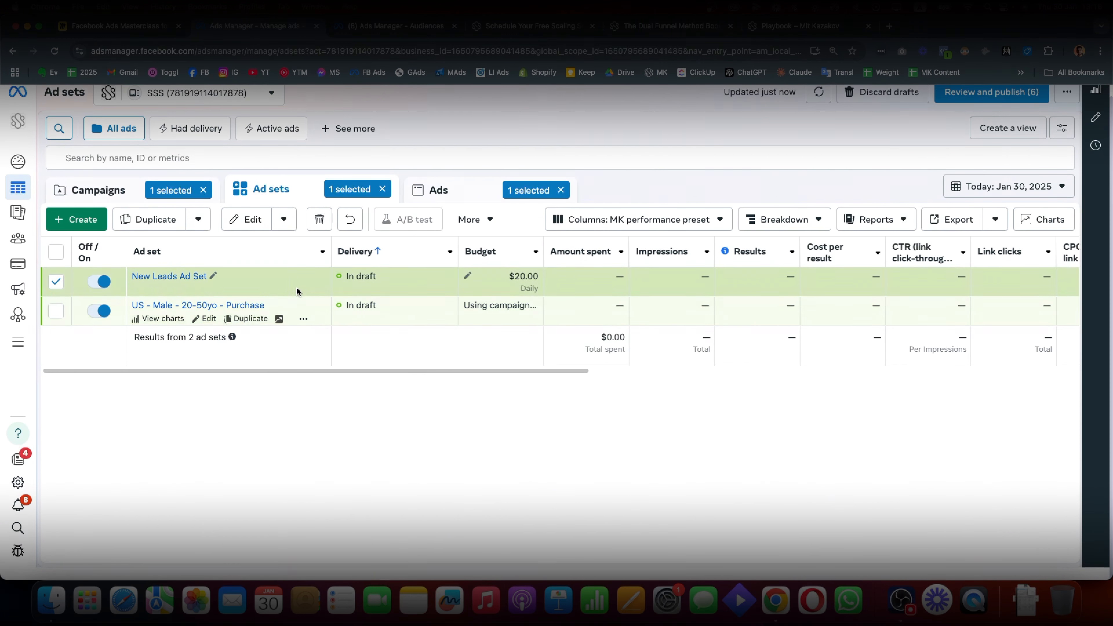
pyautogui.click(451, 198)
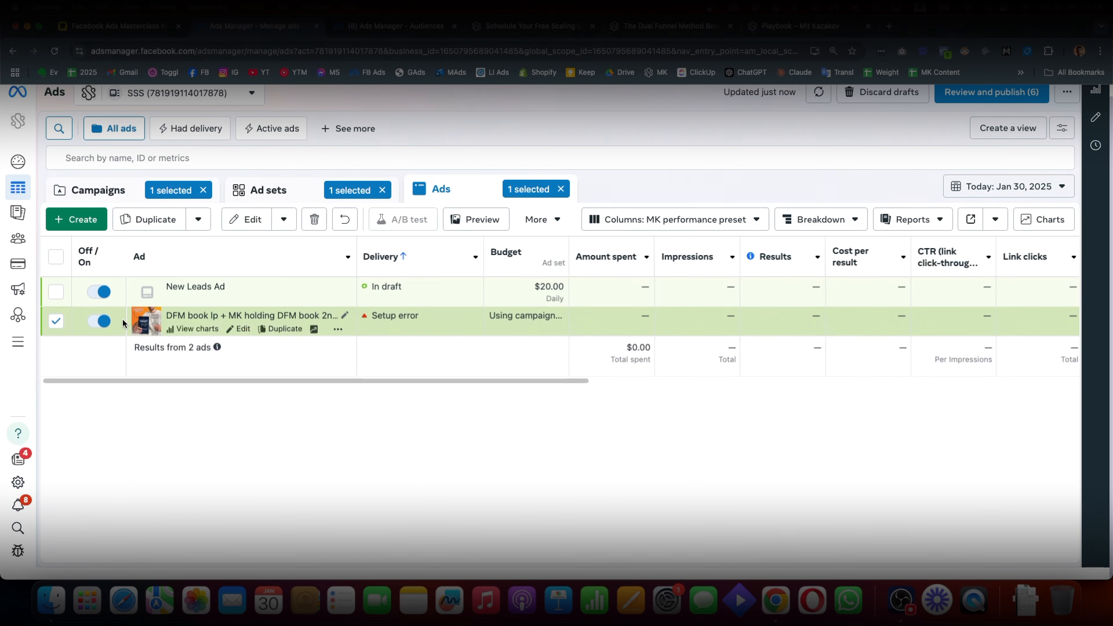
pyautogui.click(254, 193)
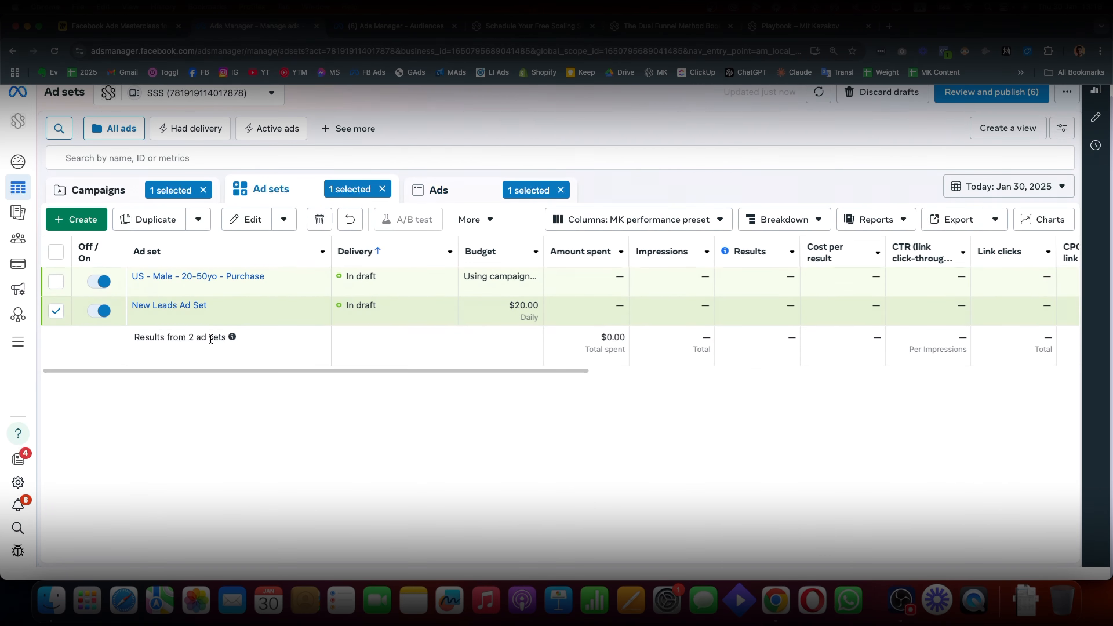
pyautogui.click(129, 198)
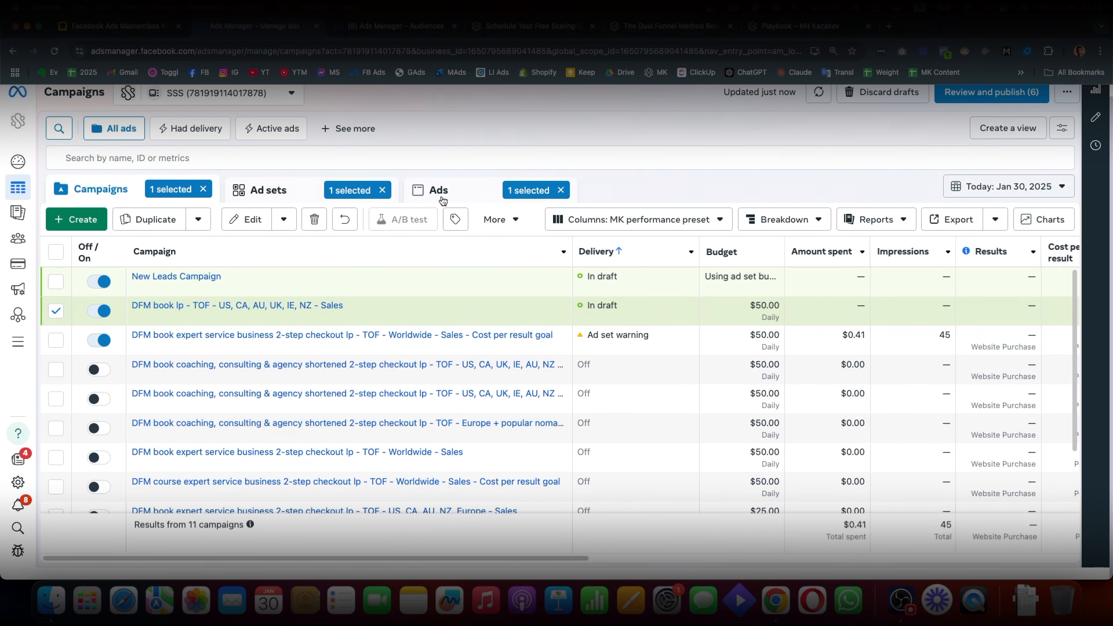
# Look over the selected campaign's ads again, and go back through its ad sets to the campaign level
pyautogui.click(455, 190)
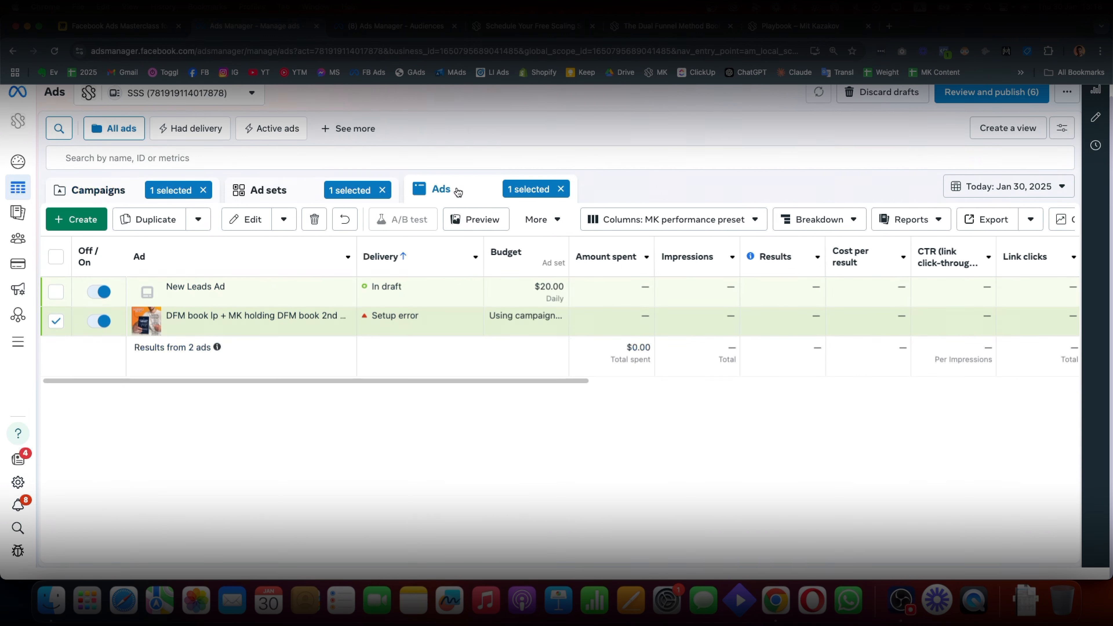
pyautogui.click(252, 191)
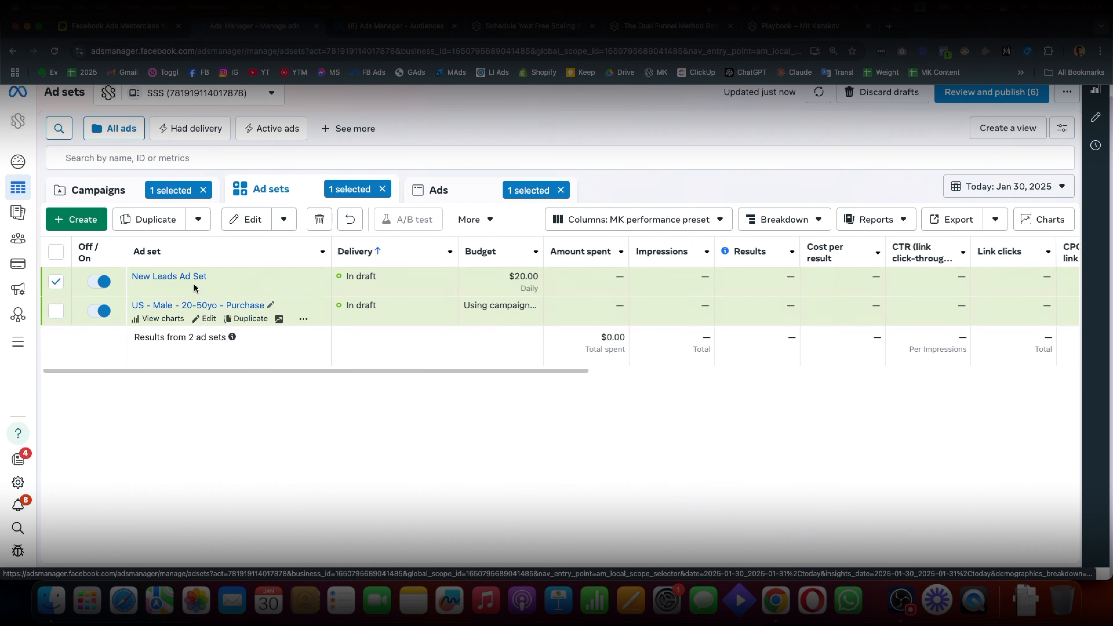
pyautogui.click(123, 196)
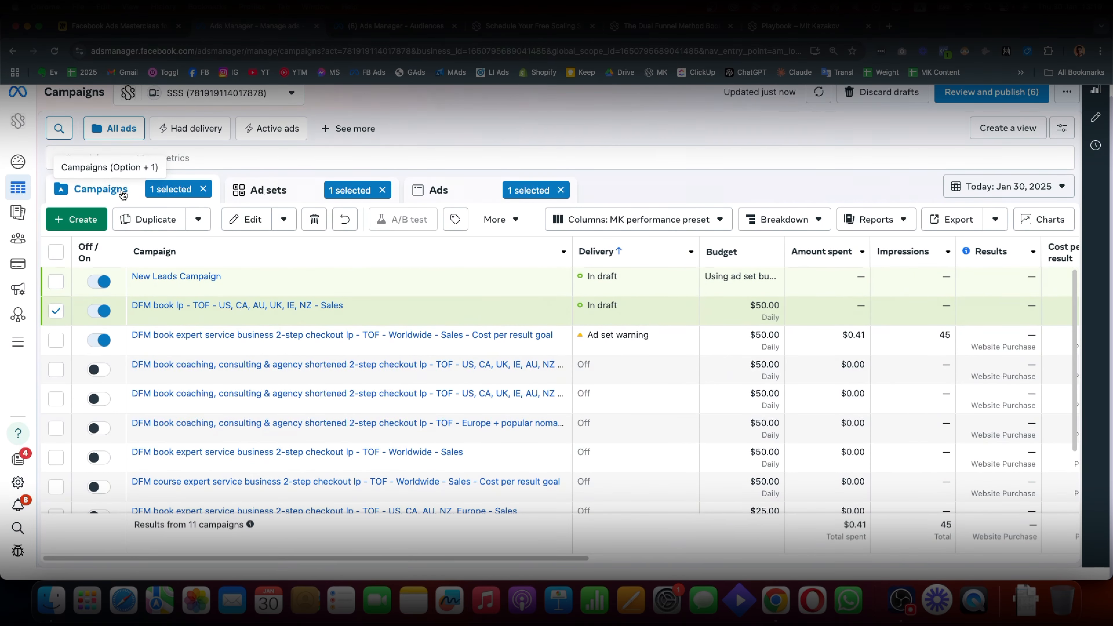